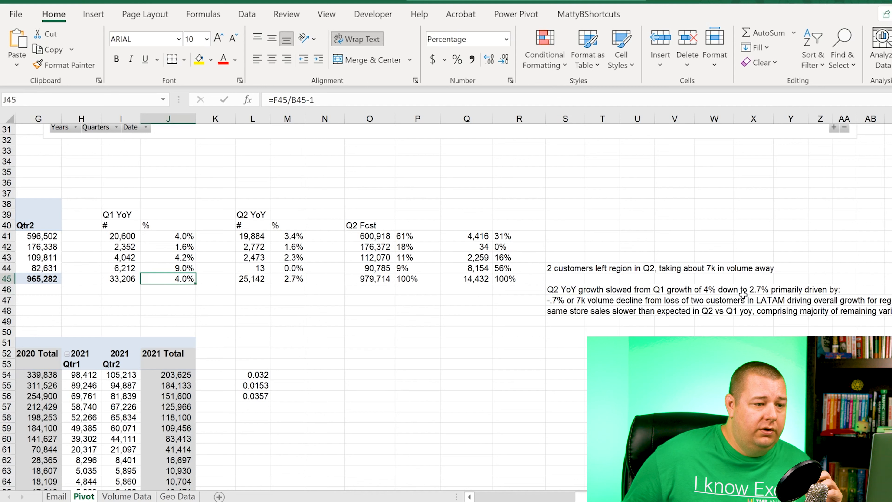
# Check the Q2 YoY growth commentary in S46:S48 against the grand total and LATAM Q1 and Q2 YoY percentages
pyautogui.click(285, 278)
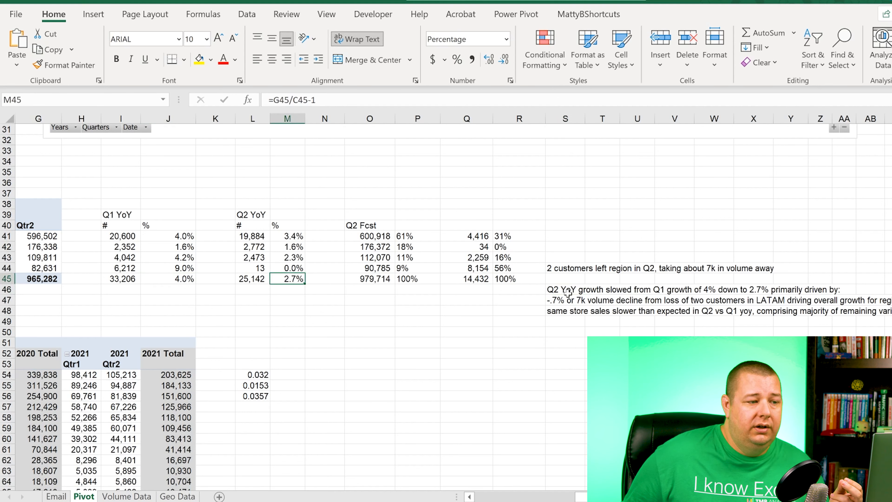
pyautogui.click(562, 300)
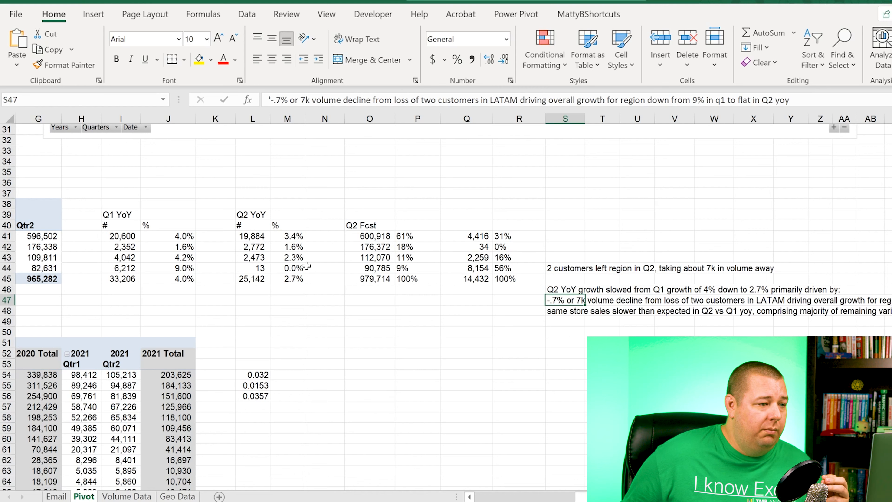
pyautogui.click(165, 269)
pyautogui.click(296, 271)
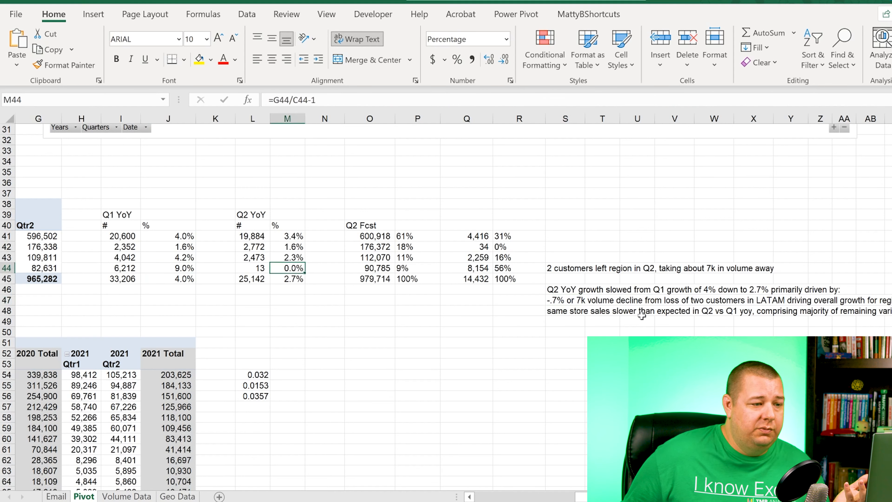
pyautogui.click(555, 320)
pyautogui.click(567, 311)
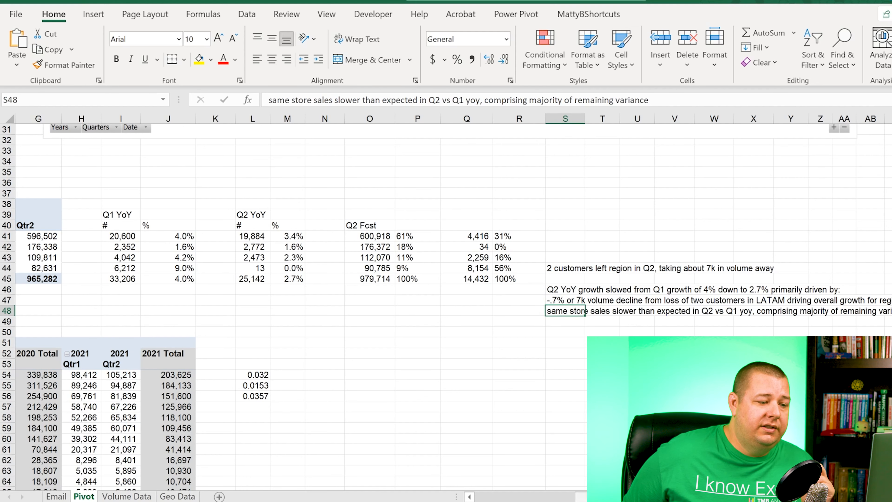
# Compare NAM's Q1 and Q2 YoY growth percentages in the regional summary beside the volume pivot
pyautogui.hscroll(-5, 555, 373)
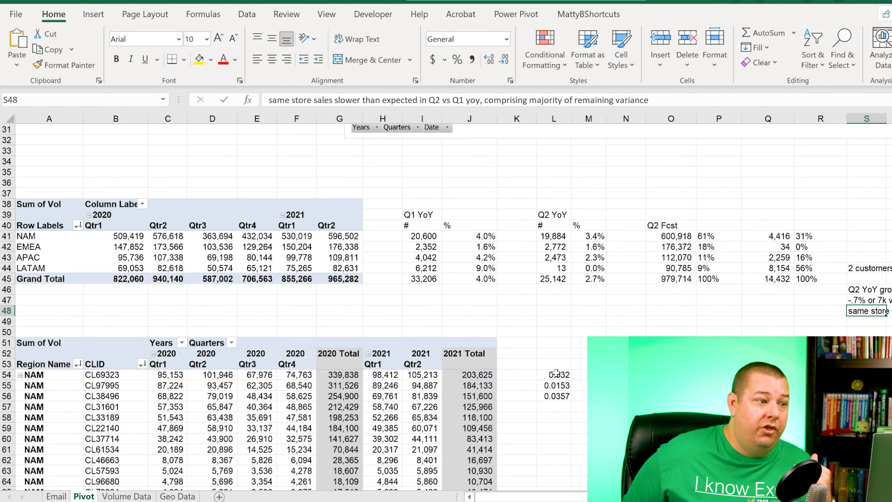
pyautogui.scroll(-5, 628, 326)
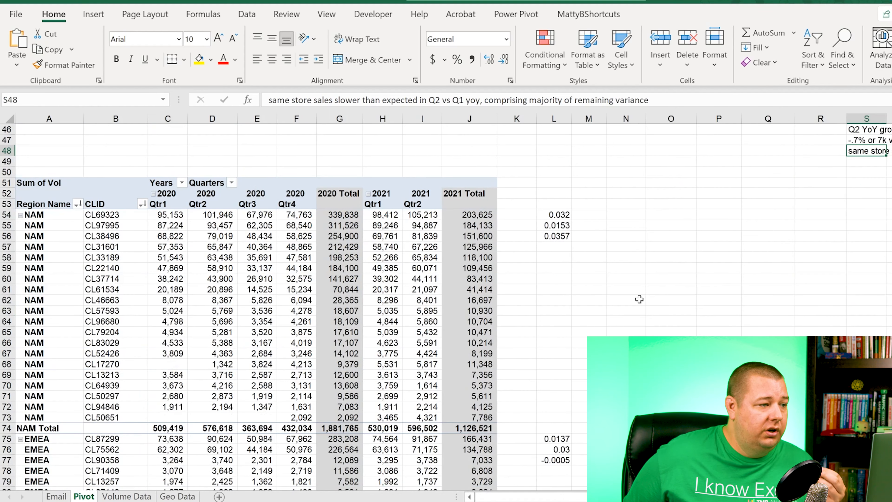
pyautogui.scroll(-1, 652, 281)
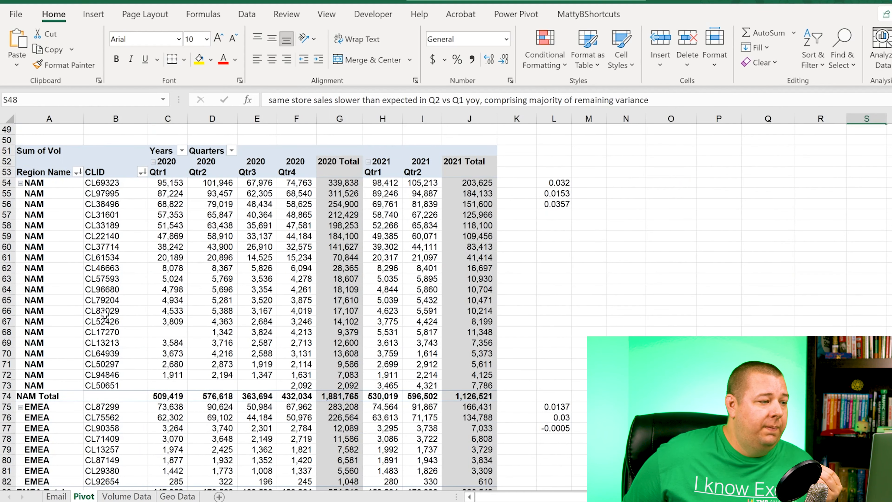
pyautogui.scroll(3, 700, 276)
pyautogui.scroll(2, 700, 277)
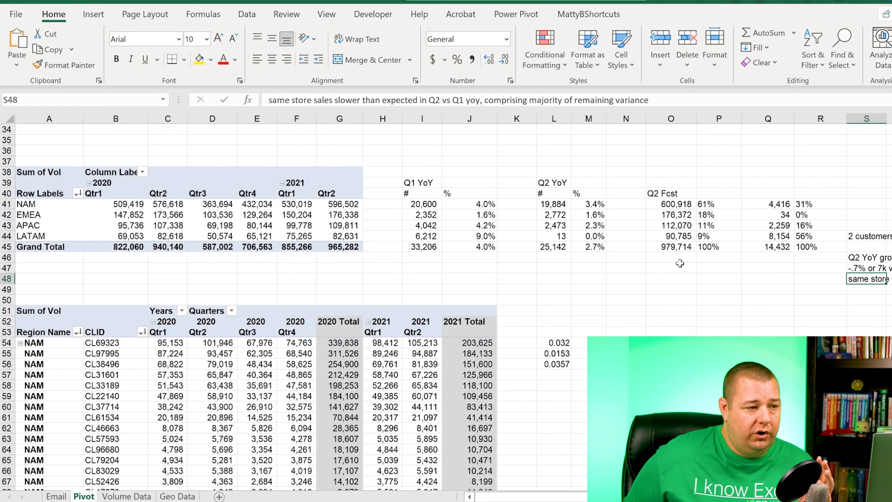
pyautogui.click(491, 206)
pyautogui.click(596, 207)
pyautogui.click(491, 205)
pyautogui.click(598, 205)
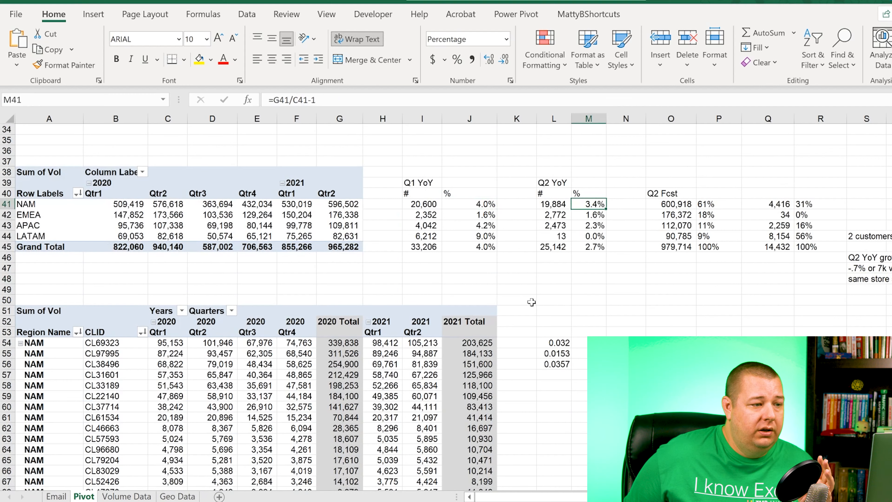
# Review the customer-level volume pivot by region and the regional customer count and average volume tables beneath it
pyautogui.scroll(-20, 545, 240)
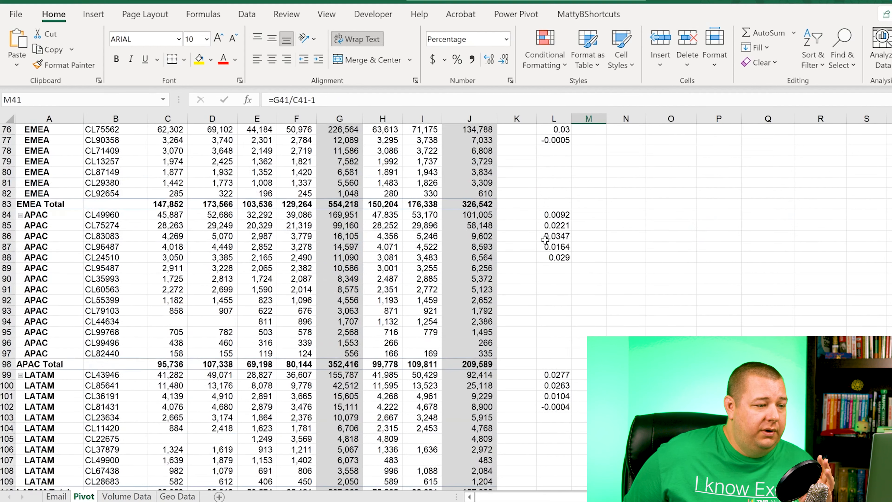
pyautogui.scroll(-4, 545, 240)
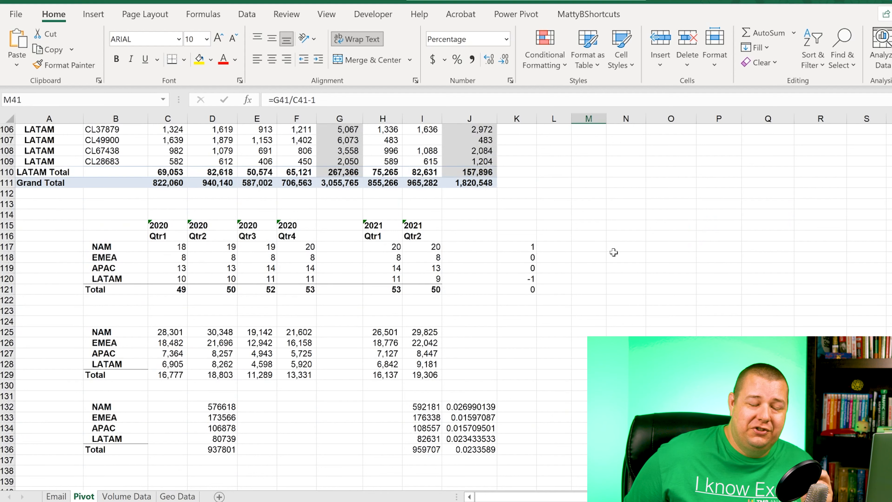
pyautogui.scroll(4, 613, 252)
pyautogui.scroll(16, 613, 252)
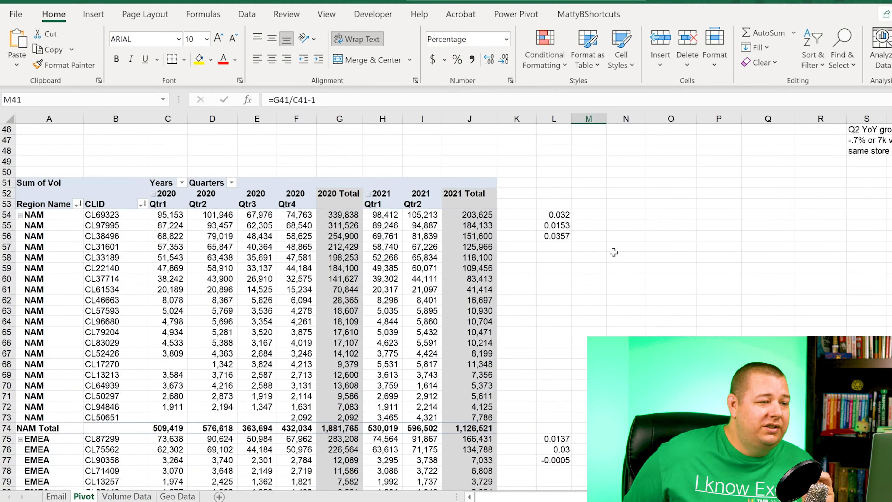
pyautogui.scroll(-1, 613, 252)
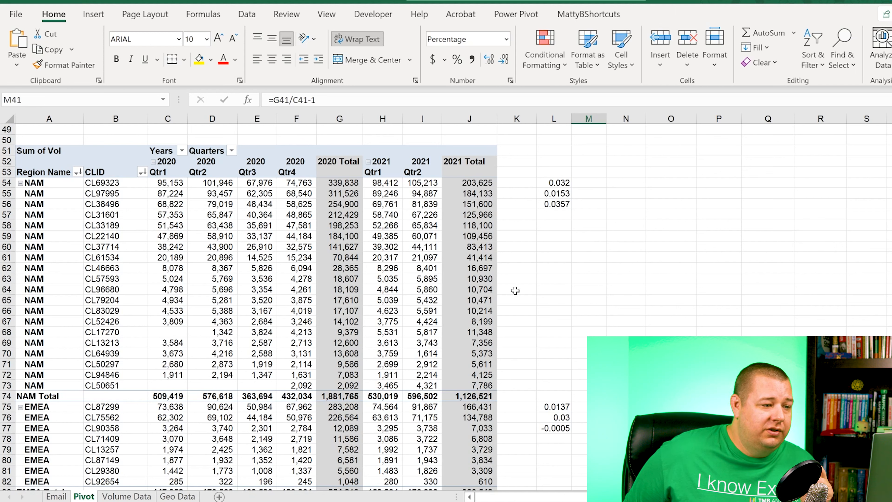
# Examine the NAM customer in row 68 with a blank 2020 Qtr1, comparing its 2020 Qtr1, 2020 Qtr2 and 2021 Qtr1 volumes
pyautogui.click(160, 331)
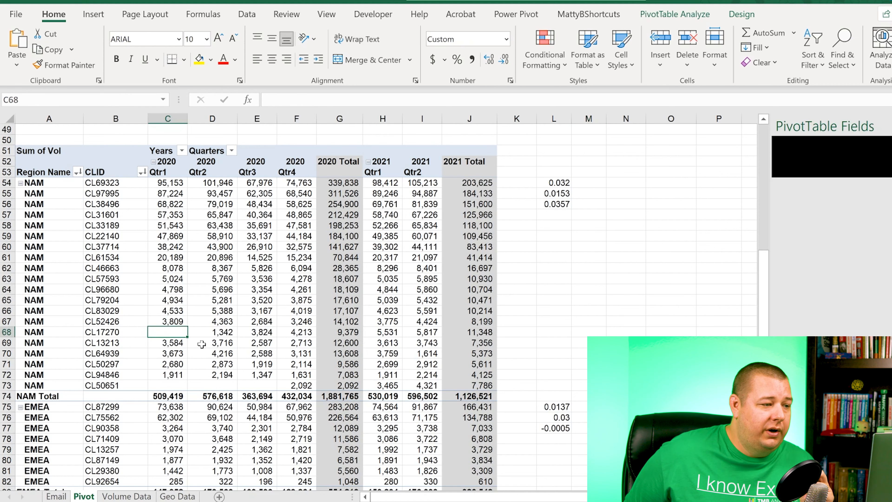
pyautogui.moveTo(451, 332); pyautogui.dragTo(173, 336)
pyautogui.click(121, 334)
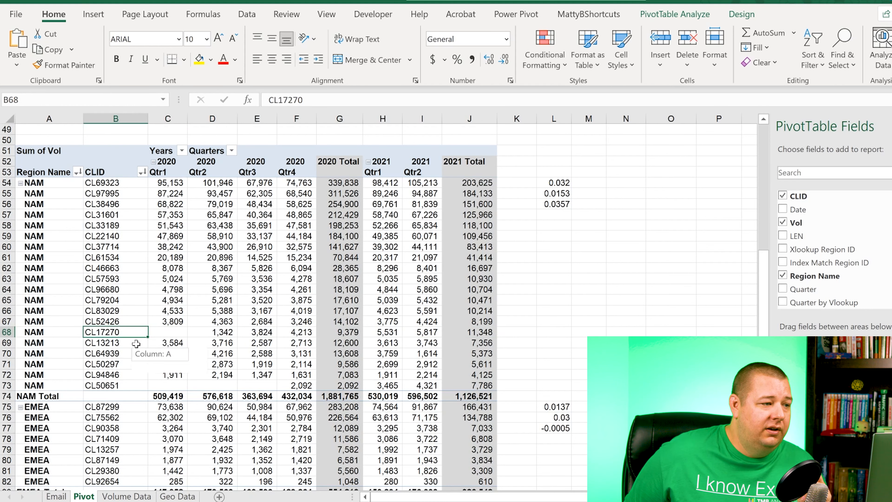
pyautogui.click(170, 332)
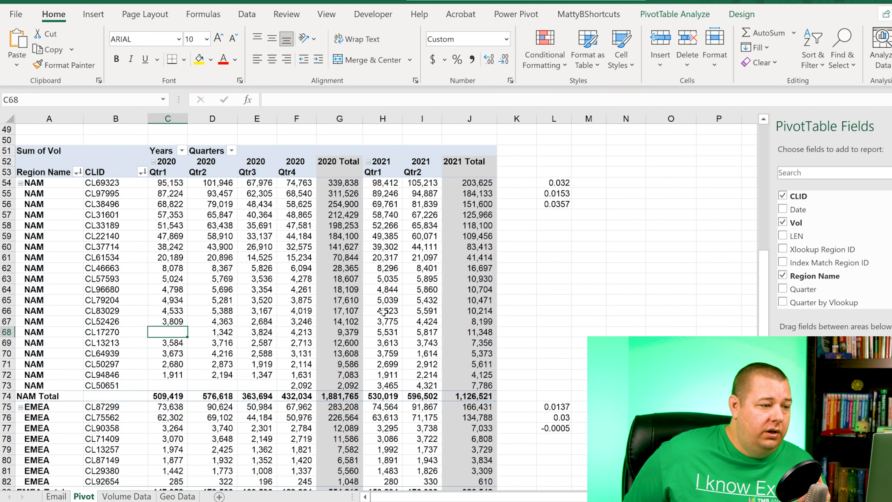
pyautogui.click(218, 337)
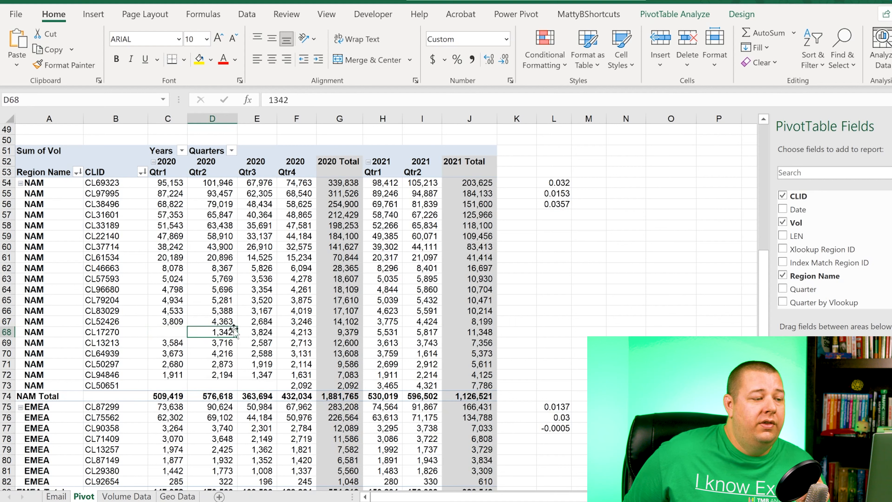
pyautogui.click(381, 332)
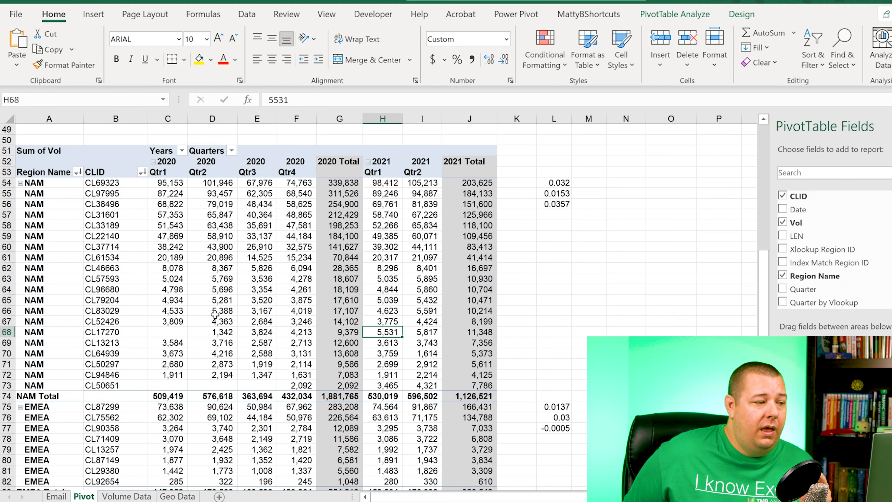
pyautogui.click(177, 332)
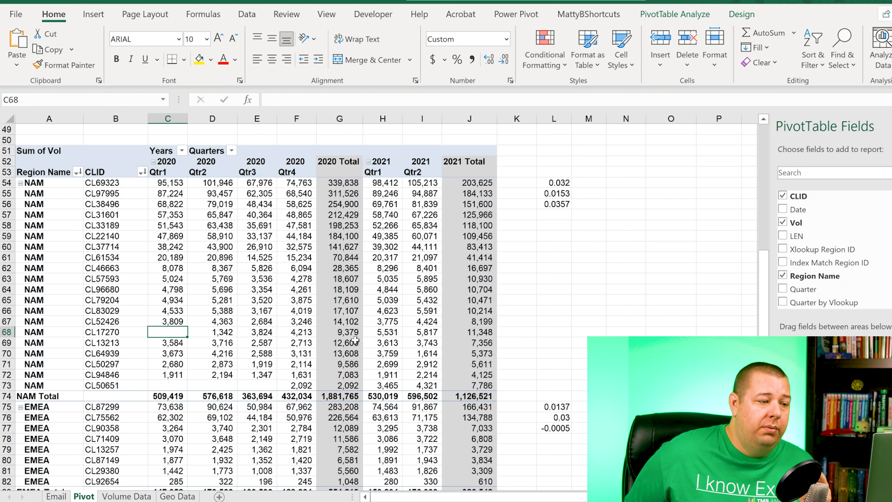
pyautogui.moveTo(388, 335)
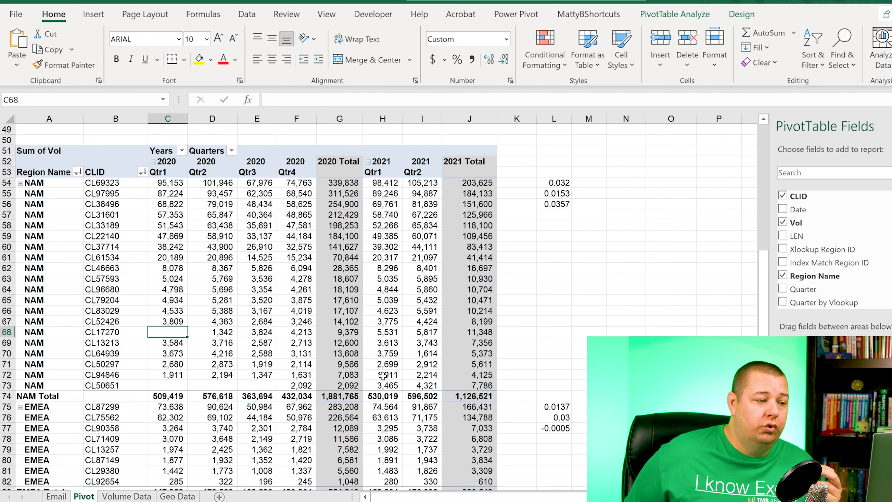
# Compare the NAM totals for 2020 Qtr1 and 2021 Qtr1 against the row 68 customer's 2021 Qtr1 volume
pyautogui.click(382, 393)
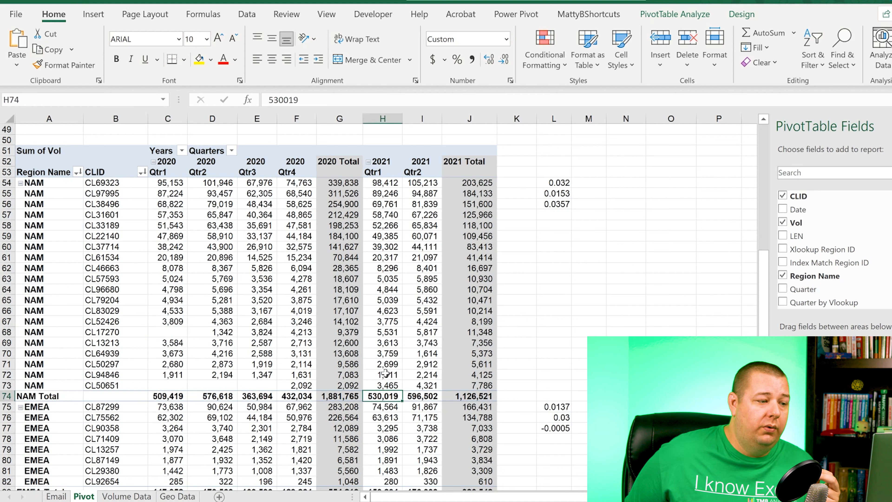
pyautogui.click(378, 332)
pyautogui.click(166, 393)
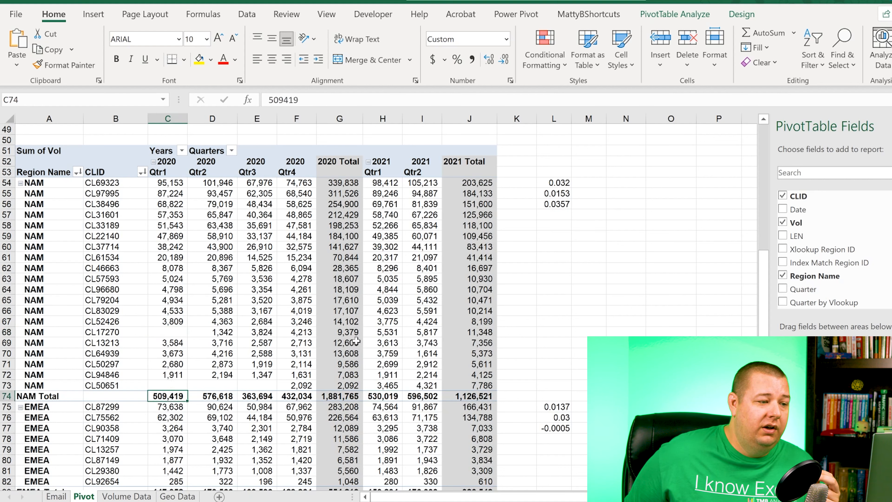
pyautogui.moveTo(395, 333)
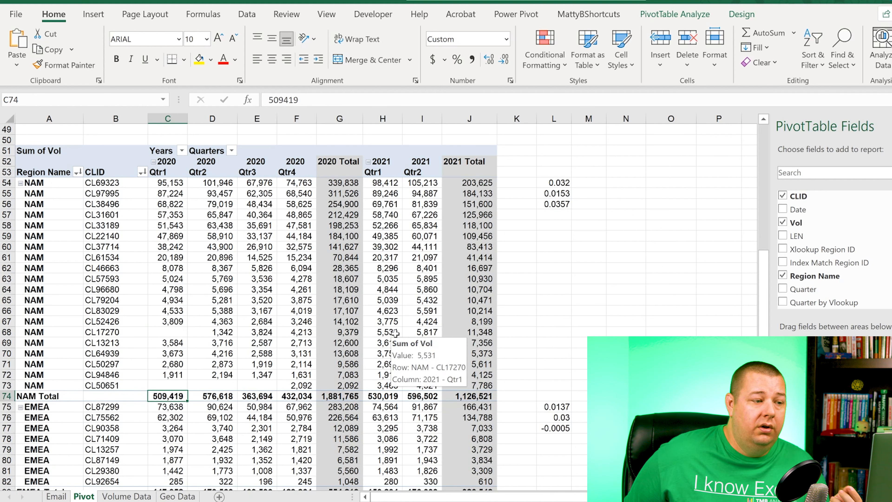
pyautogui.click(392, 331)
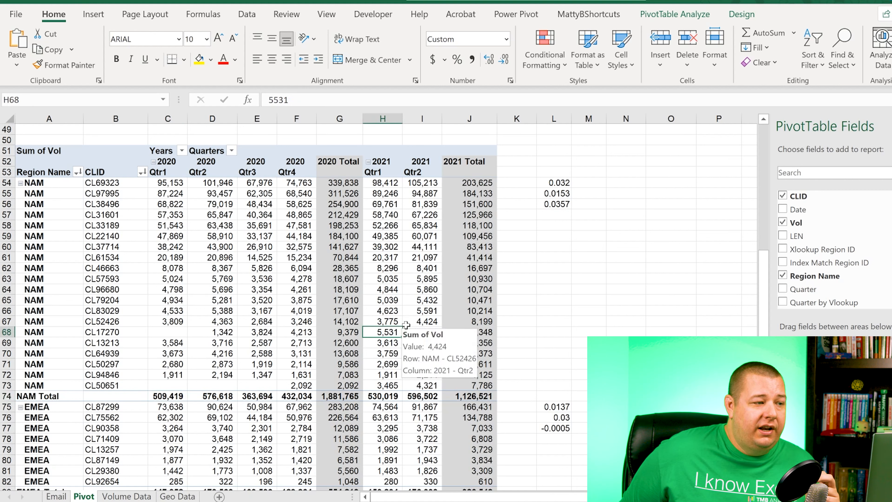
# Compare the row 68 customer's 2020 Qtr2 volume with its 2021 Qtr2 volume
pyautogui.click(225, 332)
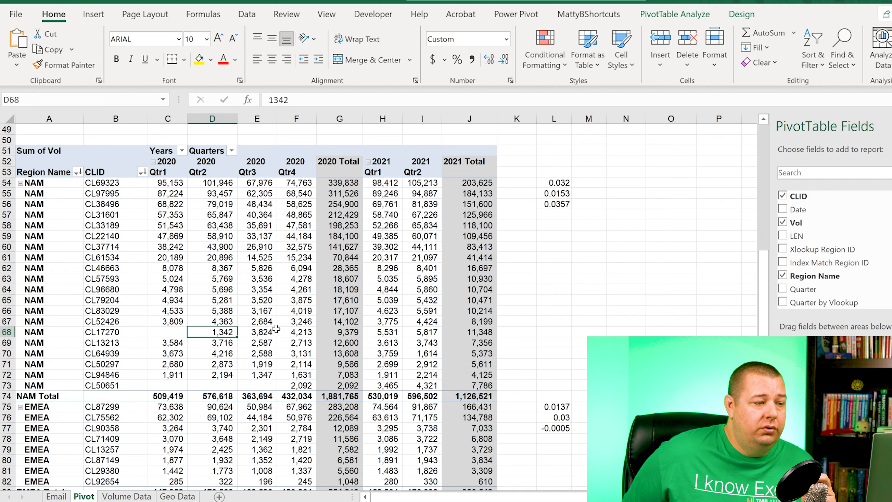
pyautogui.click(420, 331)
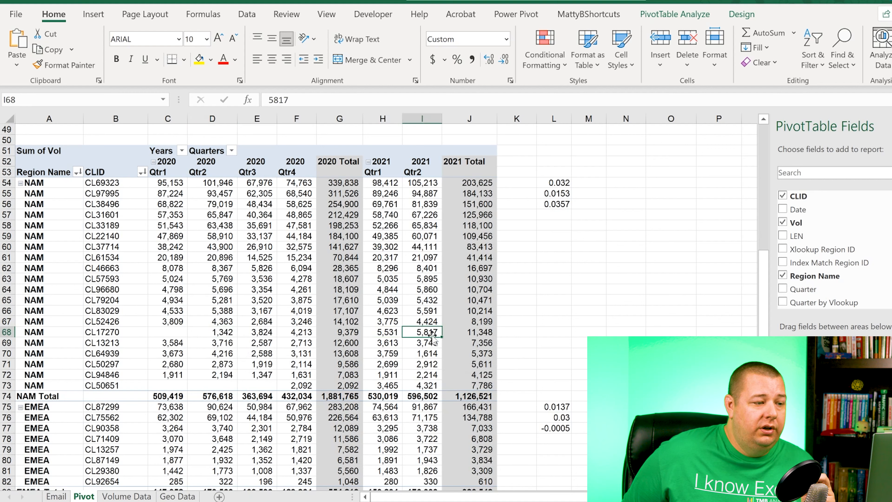
pyautogui.click(219, 332)
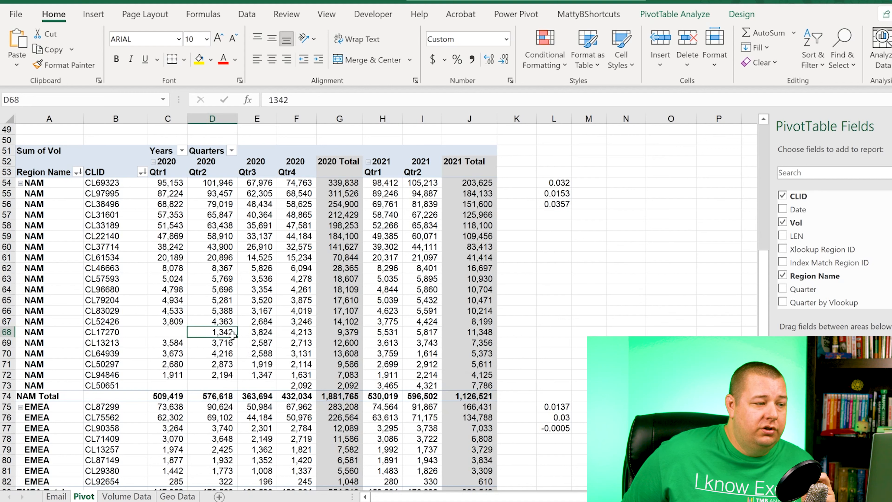
pyautogui.click(418, 331)
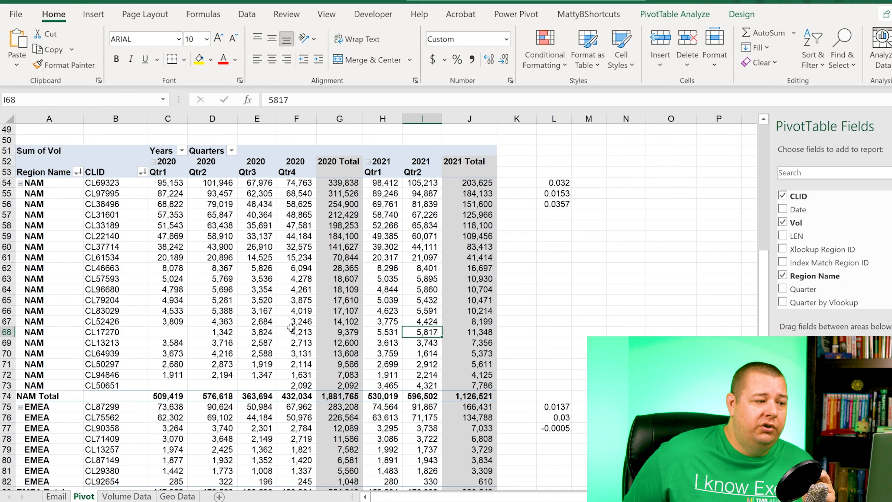
pyautogui.click(224, 334)
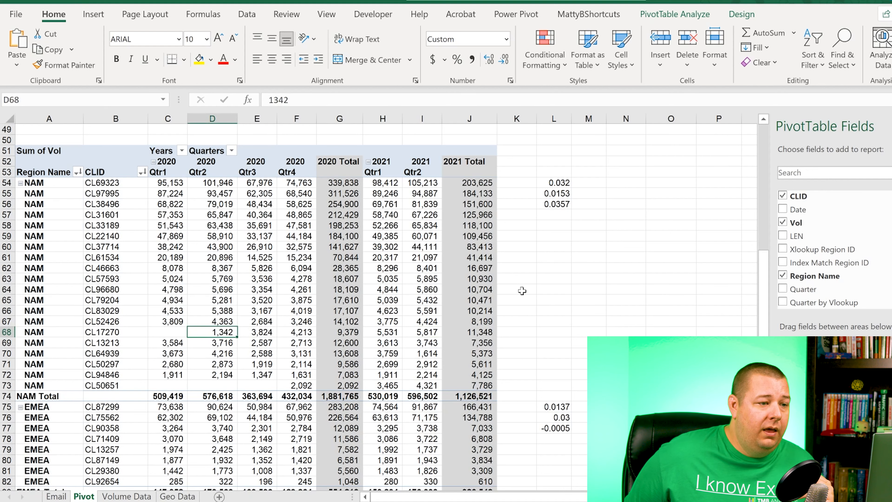
# Inspect the NAM Q2 forecast formula in O41 and the forecast variance formula in Q41
pyautogui.scroll(8, 522, 289)
pyautogui.click(719, 299)
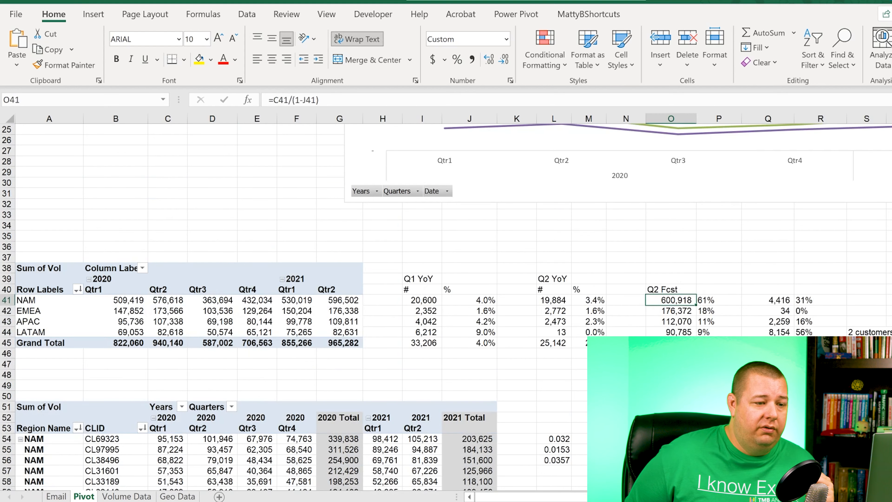
pyautogui.click(768, 299)
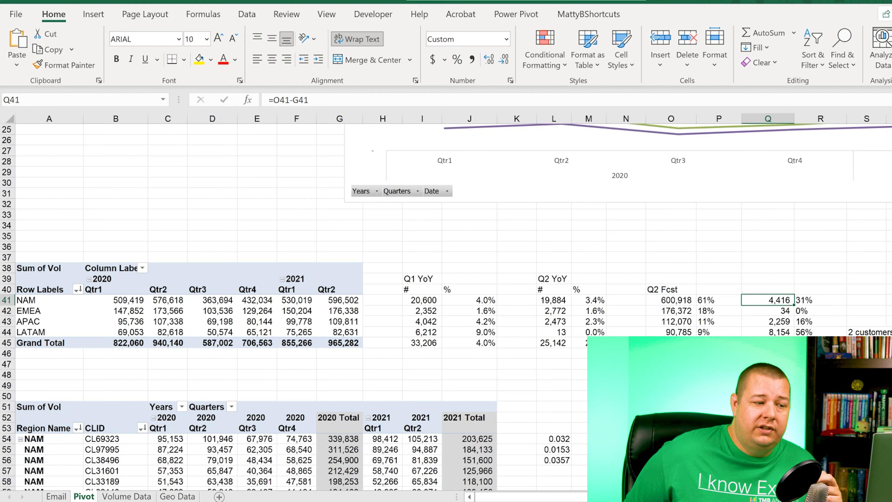
# Review the row 68 customer's 2021 Qtr2, 2020 Qtr4 and 2020 Qtr3 volumes in the customer pivot
pyautogui.scroll(-9, 453, 306)
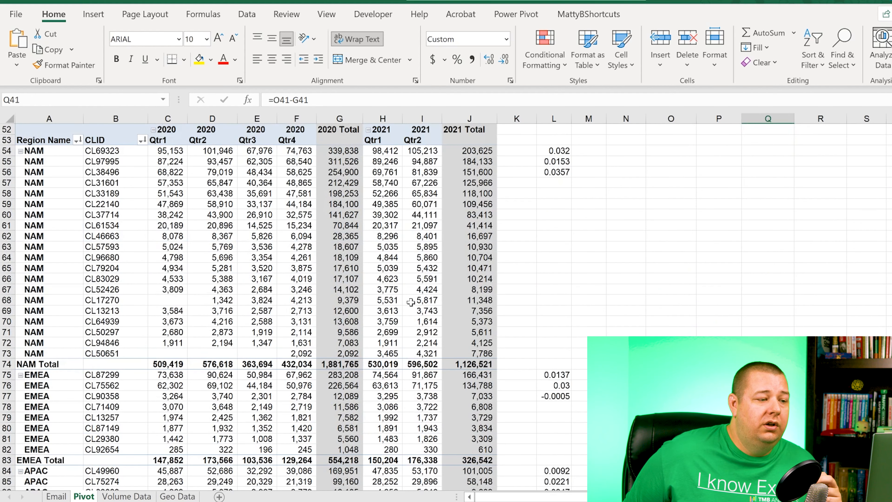
pyautogui.click(423, 299)
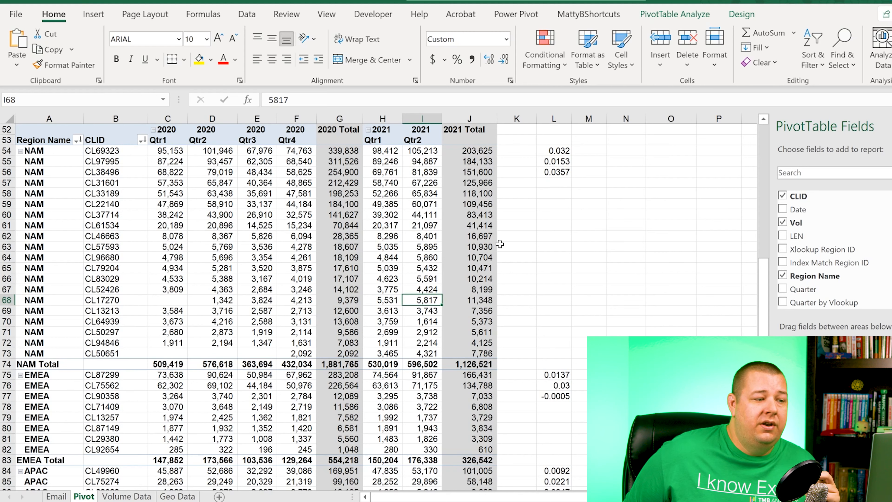
pyautogui.click(288, 301)
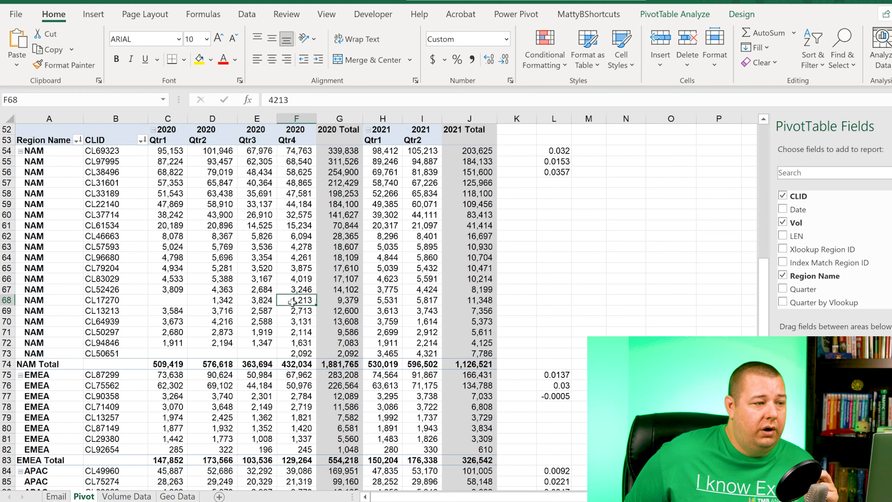
pyautogui.click(258, 291)
pyautogui.click(260, 301)
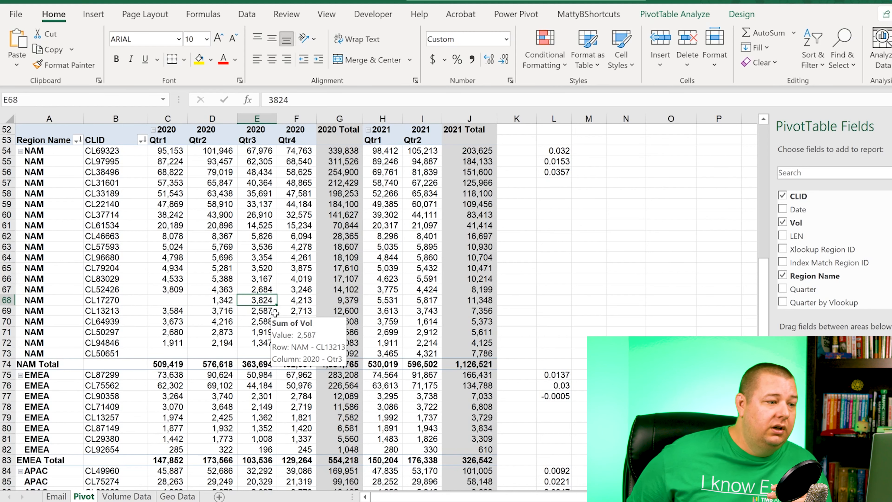
# Check the row 68 customer's 2021 Qtr2 volume, then the NAM Q2 forecast and variance figures in row 41
pyautogui.click(429, 303)
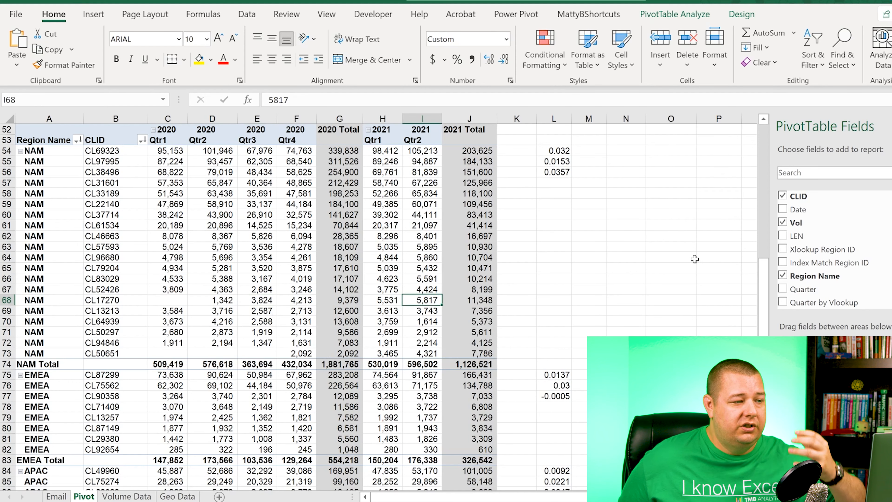
pyautogui.scroll(7, 697, 257)
pyautogui.scroll(1, 705, 247)
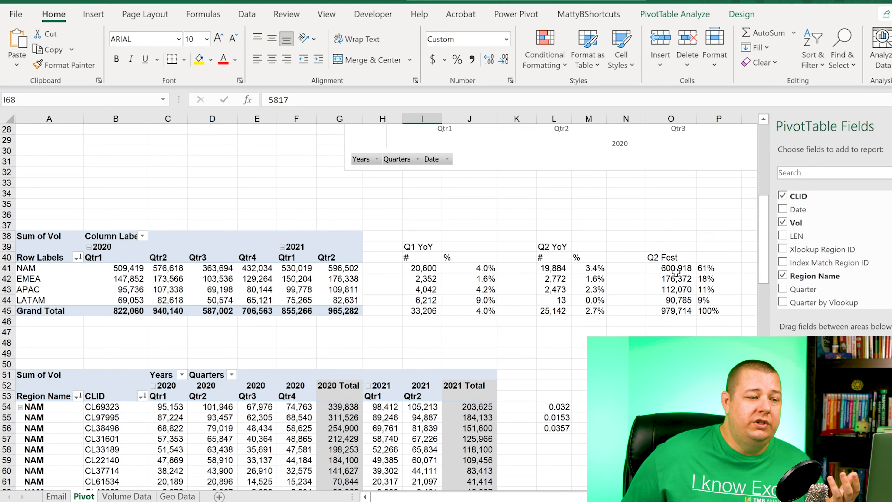
pyautogui.click(712, 268)
pyautogui.press('Right')
pyautogui.press('Right')
pyautogui.press('Right')
pyautogui.press('Right')
pyautogui.press('Right')
pyautogui.press('Right')
pyautogui.press('Right')
pyautogui.press('Right')
pyautogui.press('Right')
pyautogui.press('Right')
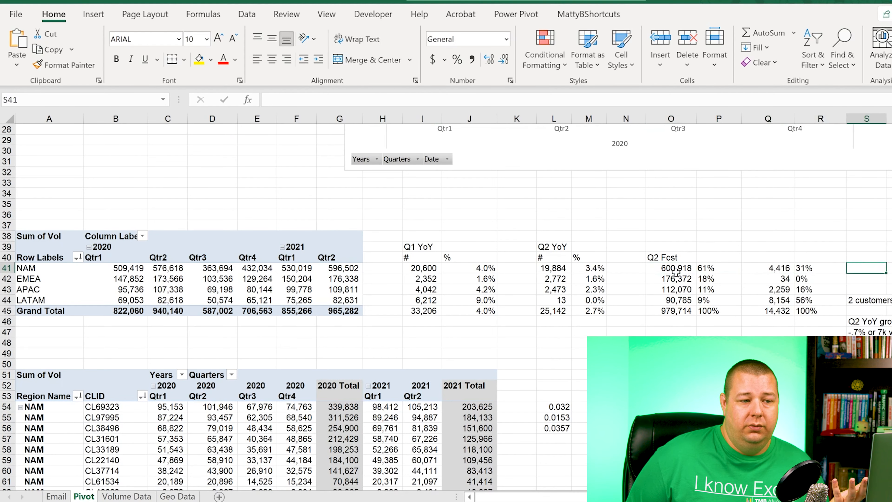
# Review the regional shares of the Q2 forecast variance in column R, rows 41 to 45
pyautogui.press('Left')
pyautogui.press('Left')
pyautogui.press('Left')
pyautogui.press('Left')
pyautogui.press('Left')
pyautogui.press('Left')
pyautogui.press('Left')
pyautogui.press('Left')
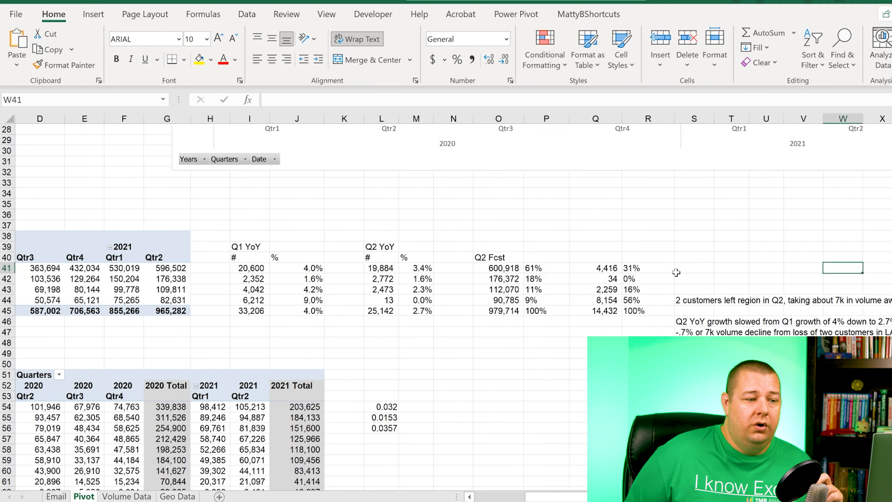
pyautogui.press('Down')
pyautogui.press('Down')
pyautogui.press('Down')
pyautogui.press('Down')
pyautogui.press('Down')
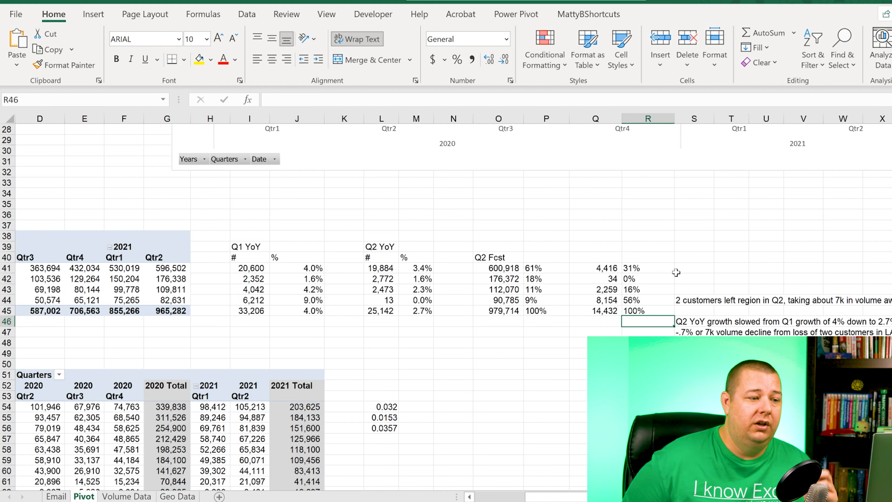
pyautogui.press('Up')
pyautogui.press('Up')
pyautogui.press('Up')
pyautogui.press('Down')
pyautogui.press('Down')
pyautogui.press('Down')
pyautogui.press('Down')
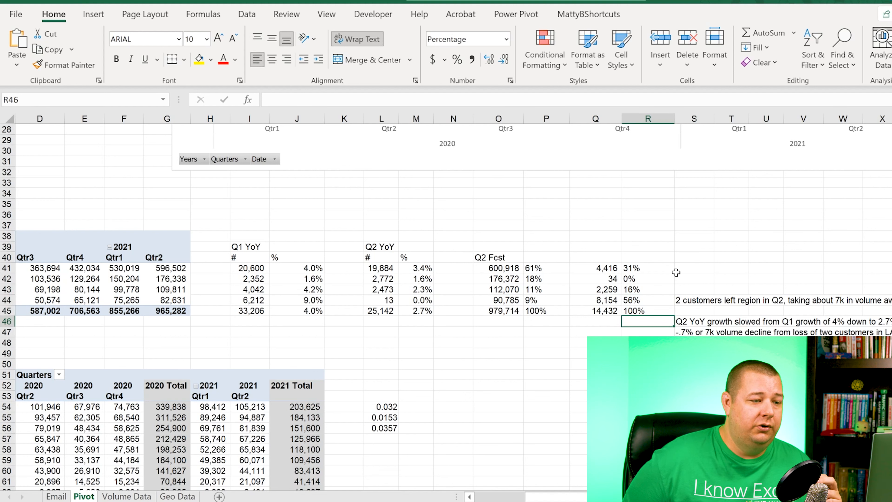
# Reread the commentary beside the LATAM row in S44 about customers leaving the region
pyautogui.press('Right')
pyautogui.press('Up')
pyautogui.press('Up')
pyautogui.press('Up')
pyautogui.press('Up')
pyautogui.press('Up')
pyautogui.press('Up')
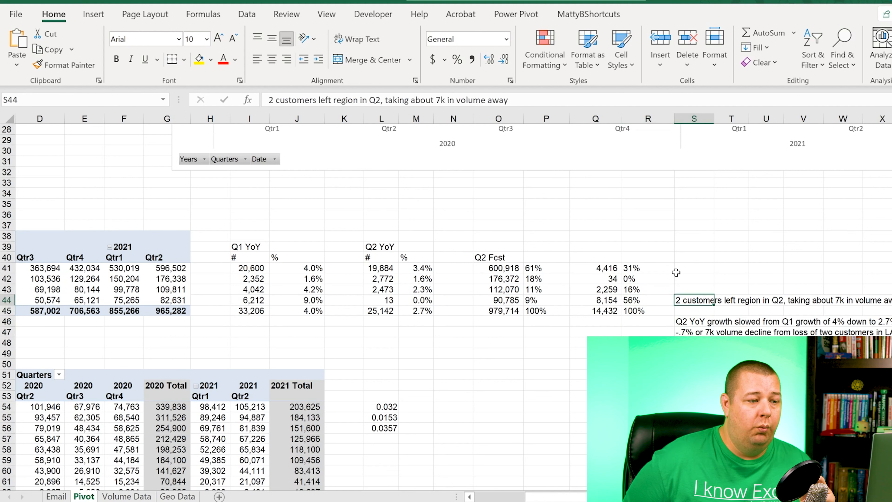
# Compare NAM's Q2 year-over-year change in L41 and M41 with its Q2 forecast and forecast share in O41 and P41
pyautogui.press('Left')
pyautogui.press('Left')
pyautogui.press('Left')
pyautogui.press('Left')
pyautogui.press('Left')
pyautogui.press('Left')
pyautogui.press('Left')
pyautogui.press('Left')
pyautogui.press('Left')
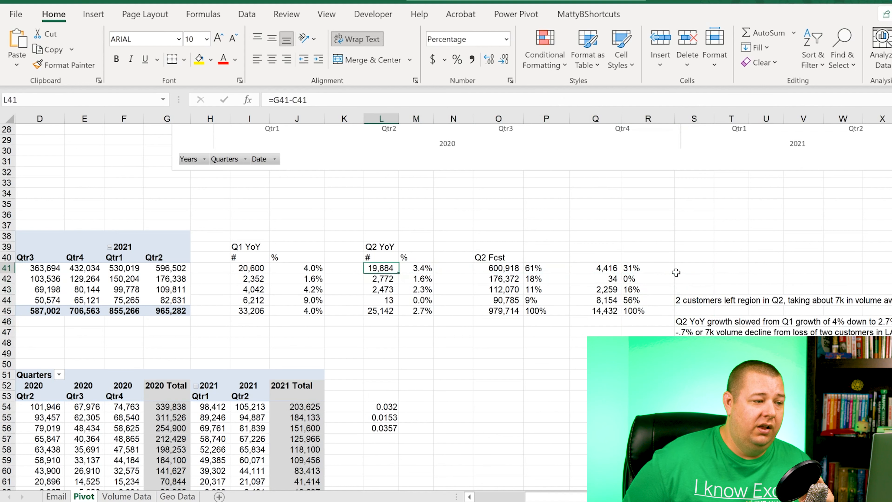
pyautogui.press('Right')
pyautogui.press('Right')
pyautogui.press('Right')
pyautogui.press('Left')
pyautogui.press('Right')
pyautogui.press('Left')
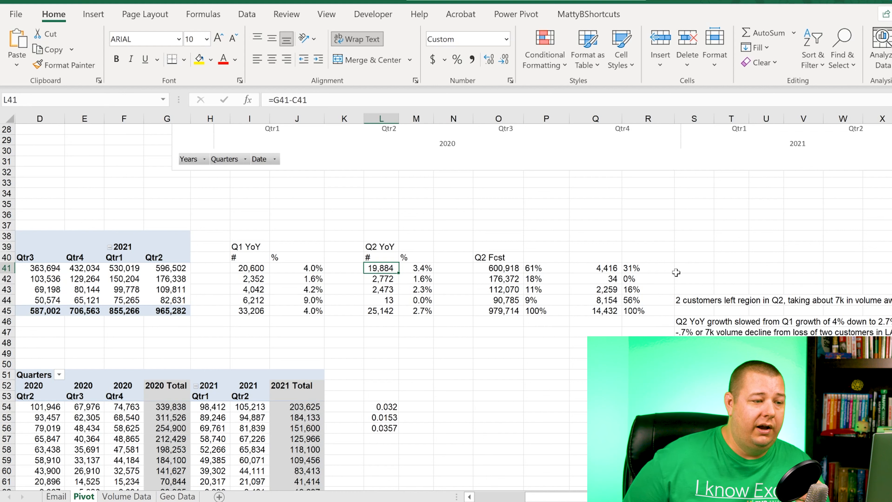
pyautogui.press('Right')
pyautogui.press('Right')
pyautogui.press('Right')
pyautogui.press('Right')
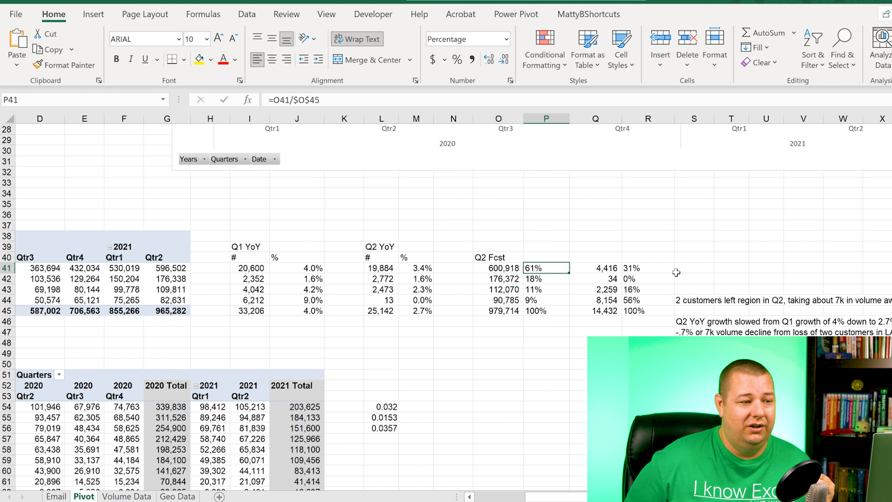
pyautogui.press('Left')
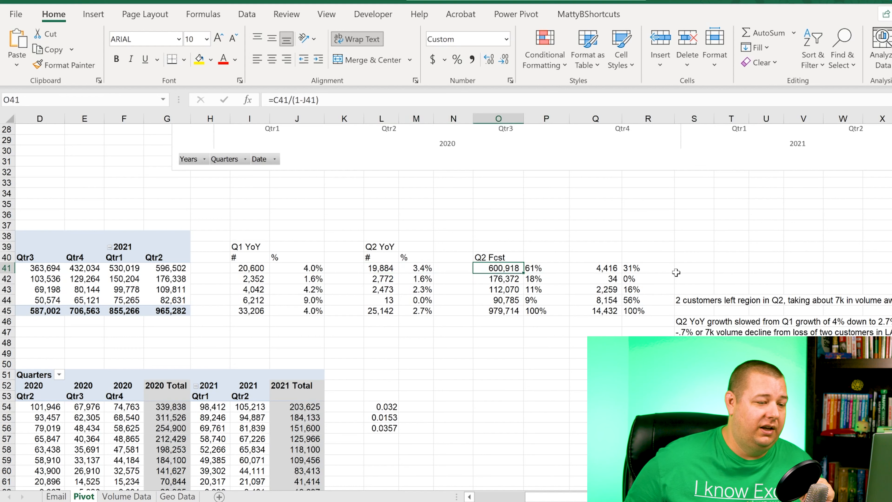
# Begin a text comment in S49 reading "- NAM client onboarding in Q2 2020"
pyautogui.click(693, 353)
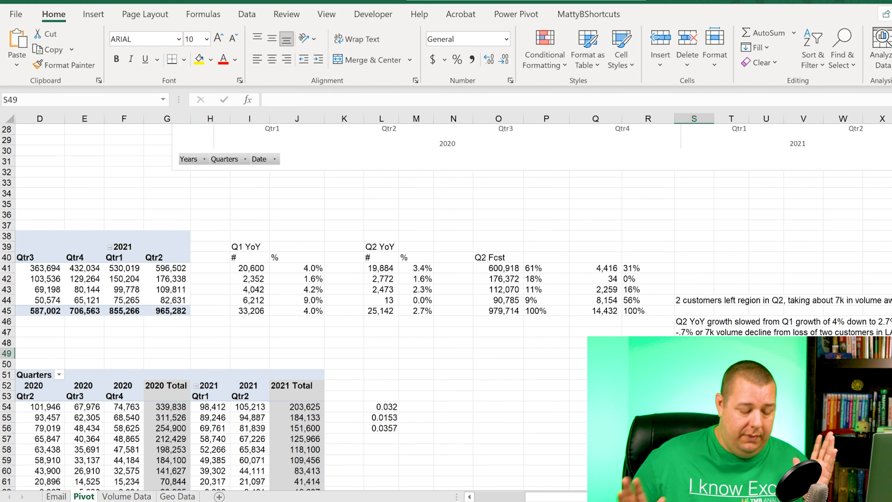
pyautogui.write('- Nam')
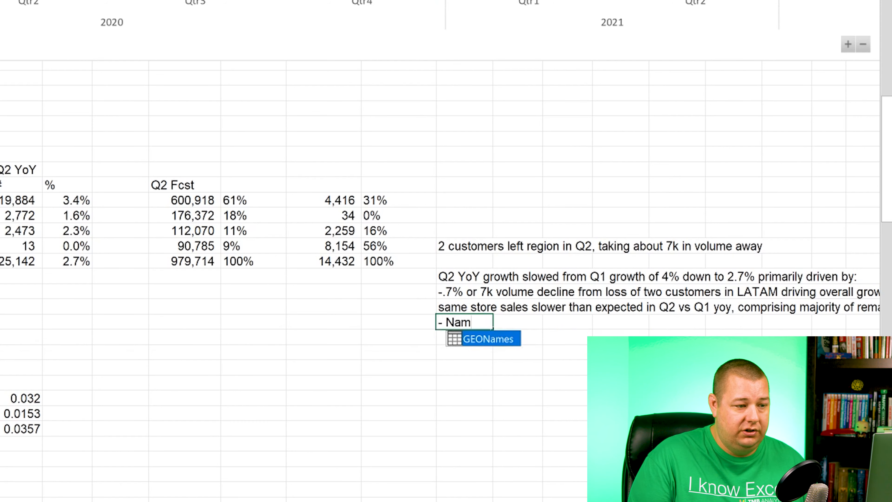
pyautogui.press('BackSpace')
pyautogui.press('BackSpace')
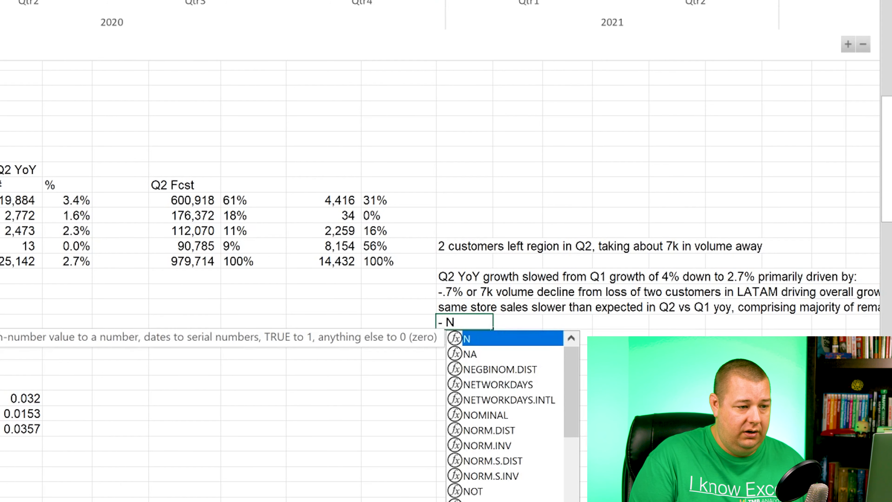
pyautogui.press('BackSpace')
pyautogui.press('BackSpace')
pyautogui.press('BackSpace')
pyautogui.write("'")
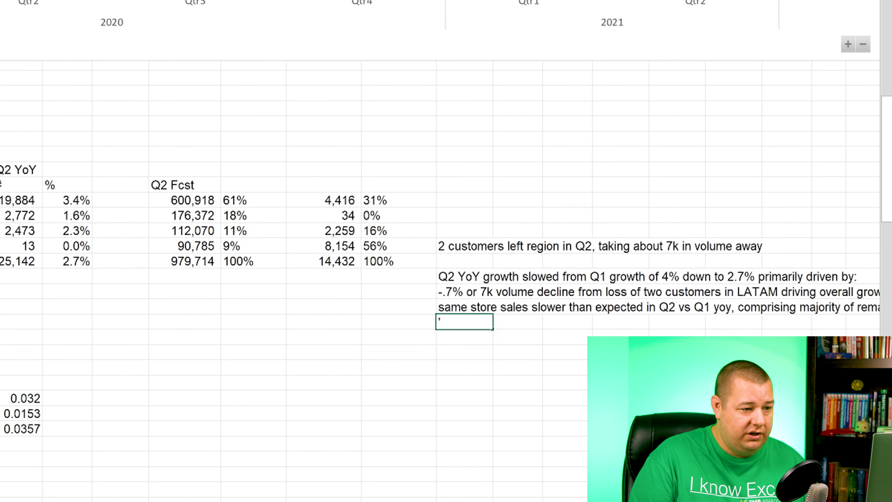
pyautogui.write('- NAM ')
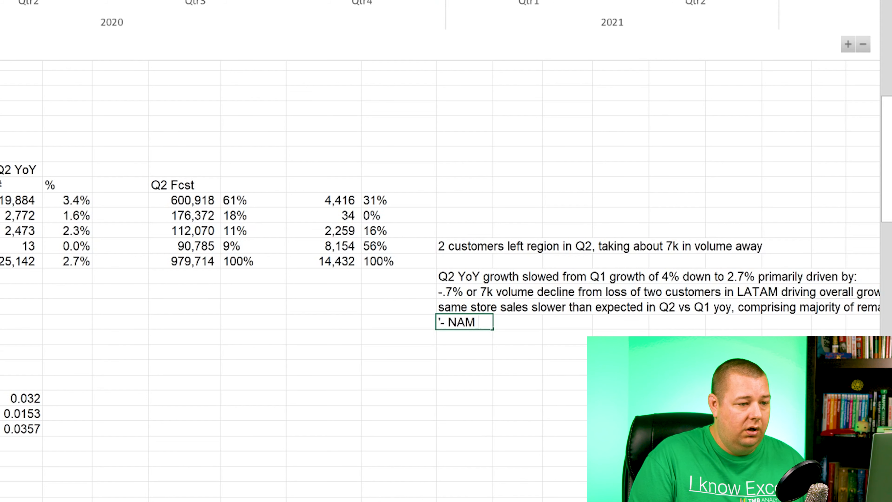
pyautogui.write('client onbo')
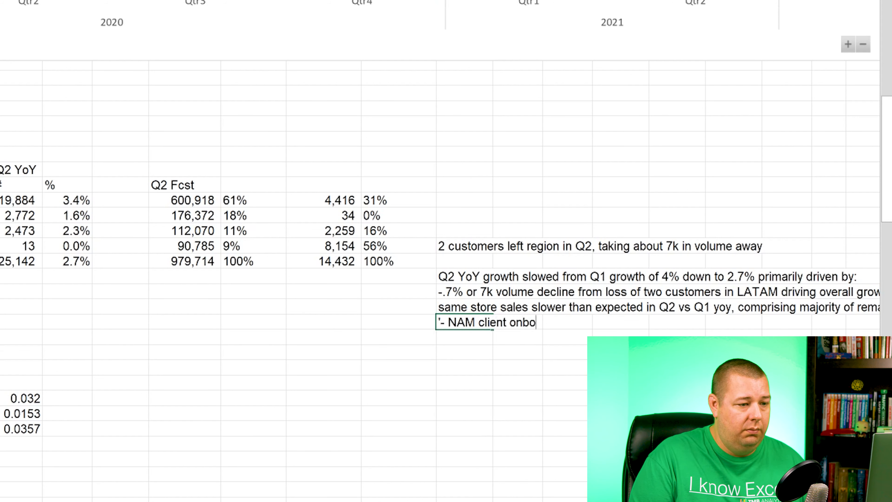
pyautogui.write('arding in @')
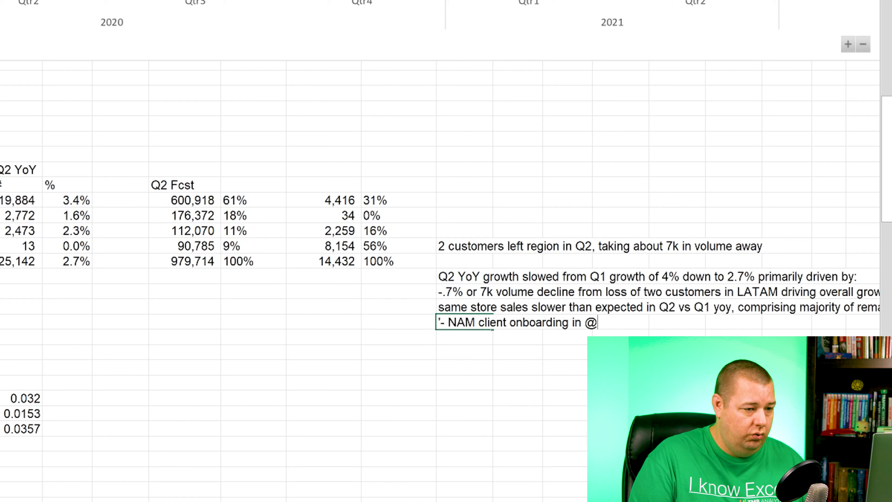
pyautogui.press('BackSpace')
pyautogui.write('Q2 2021')
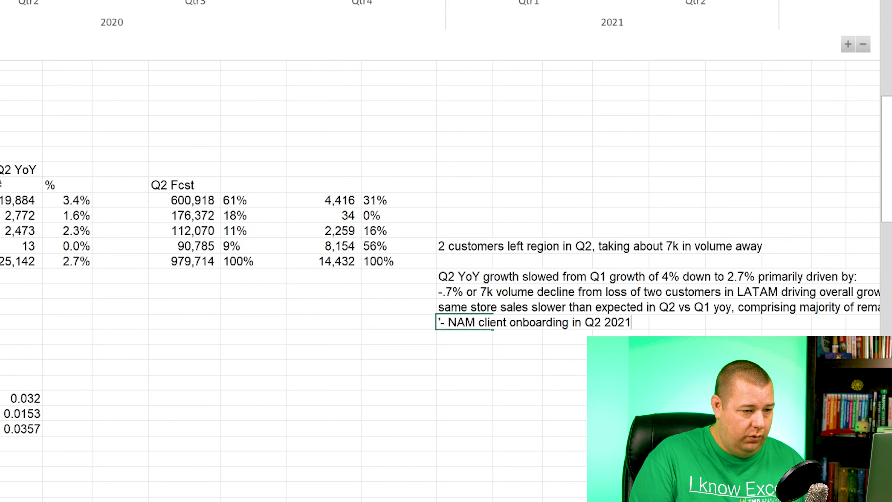
pyautogui.press('BackSpace')
pyautogui.write('0 ')
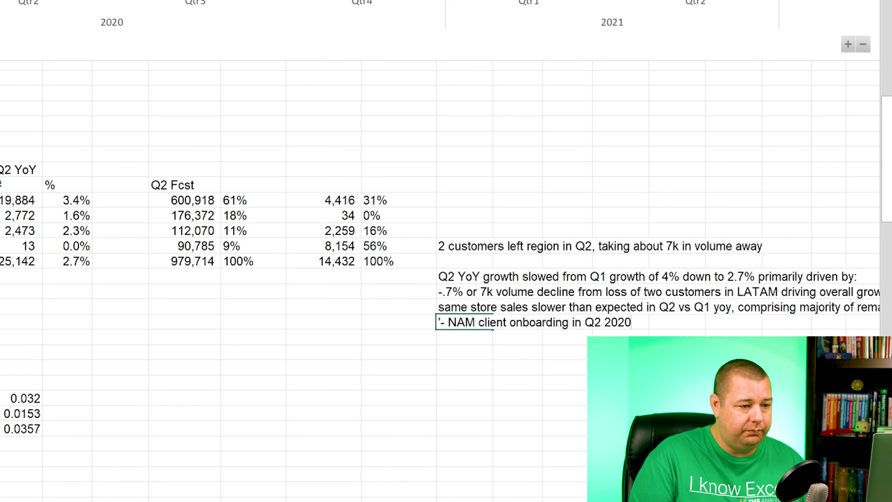
# Complete the S49 comment with "anniversaried in Q2 2021, slowing perceived growth"
pyautogui.write('anniversari')
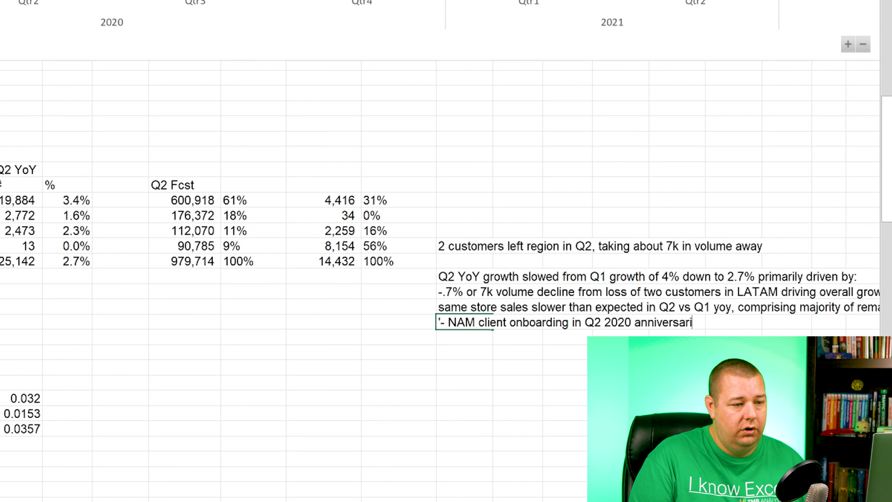
pyautogui.write('ed in Q')
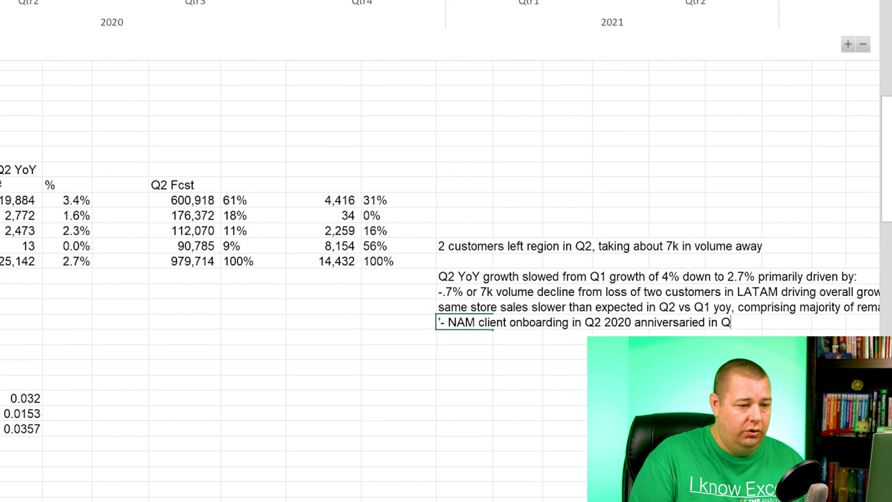
pyautogui.write('2 2021,')
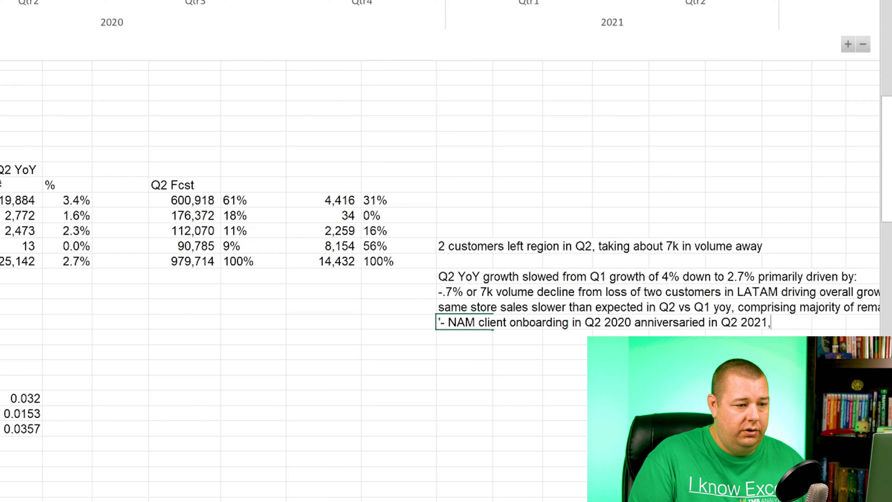
pyautogui.write(' slowing per')
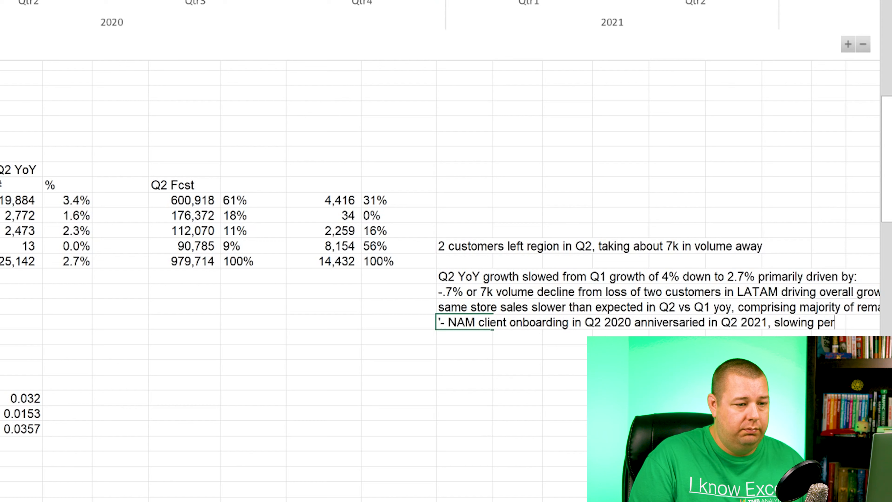
pyautogui.write('ceived ')
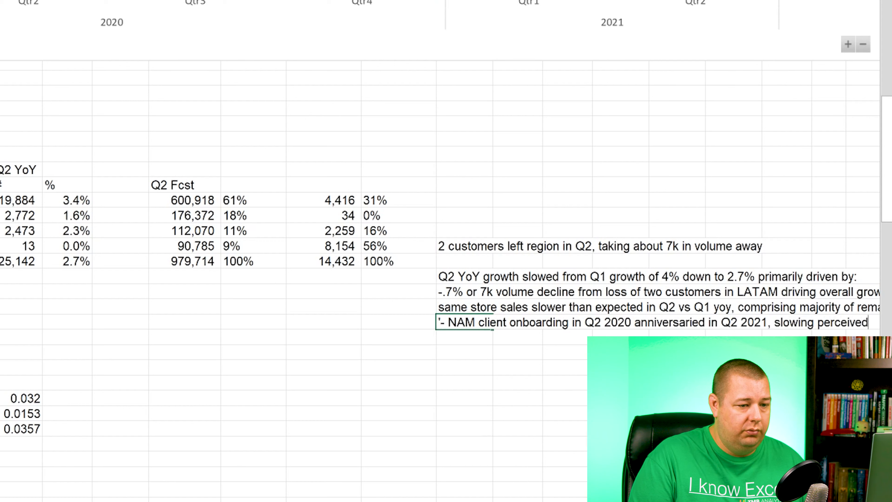
pyautogui.write('growth')
pyautogui.press('Return')
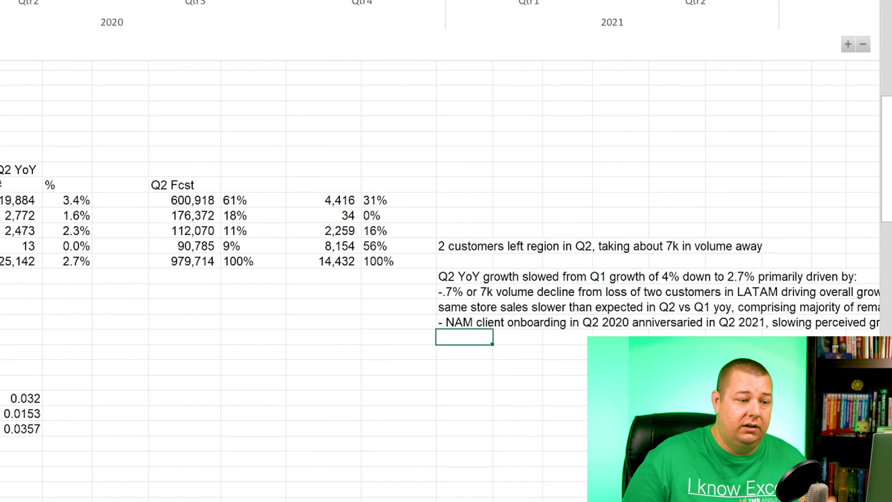
# Reread the growth commentary in column S, from the NAM client note up to the LATAM customer note in S44
pyautogui.press('Up')
pyautogui.press('Down')
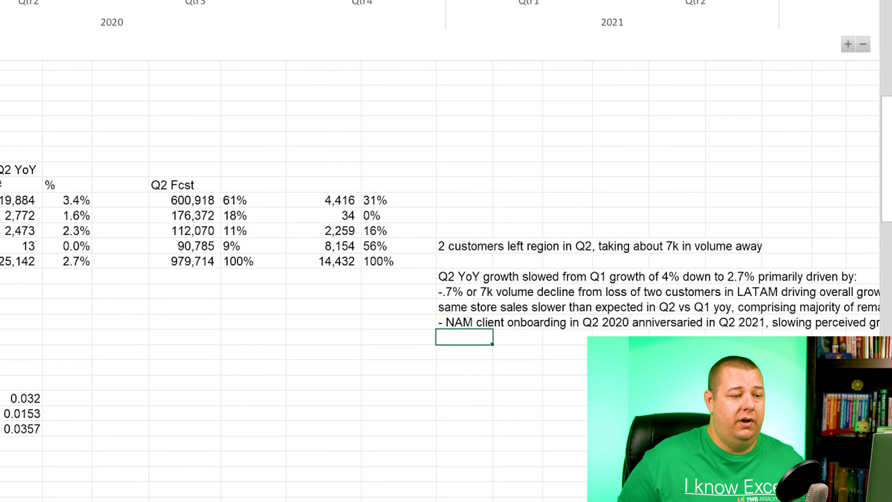
pyautogui.press('Up')
pyautogui.press('Up')
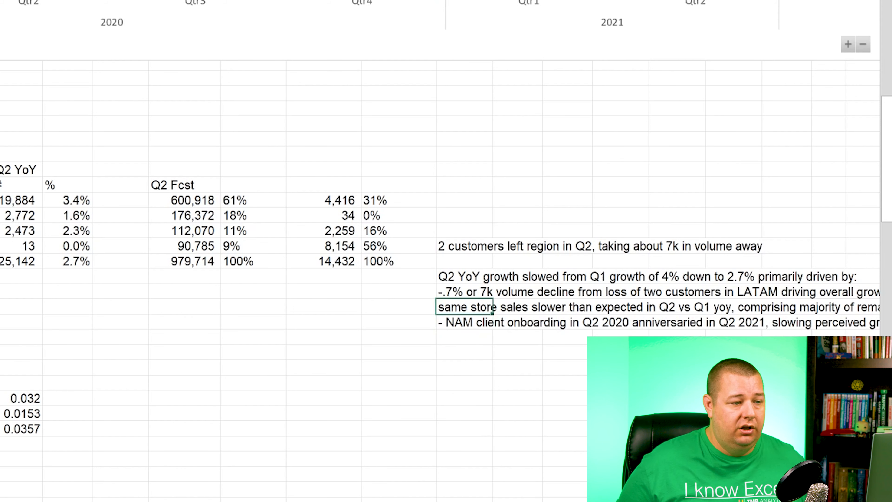
pyautogui.press('Down')
pyautogui.press('Down')
pyautogui.press('Down')
pyautogui.press('Down')
pyautogui.hotkey('ctrl', 'Left')
pyautogui.press('Right')
pyautogui.press('Right')
pyautogui.press('Right')
pyautogui.press('Right')
pyautogui.press('Right')
pyautogui.press('Right')
pyautogui.press('Right')
pyautogui.press('Right')
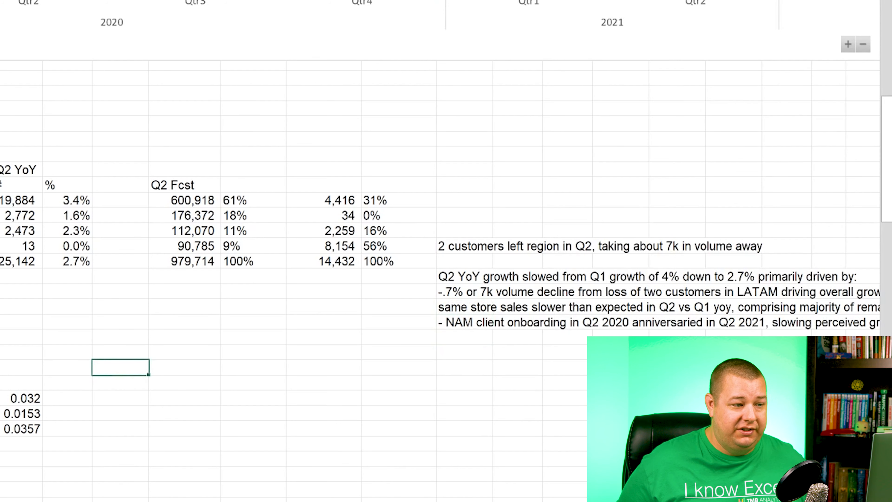
pyautogui.press('Up')
pyautogui.press('Up')
pyautogui.press('Up')
pyautogui.press('Up')
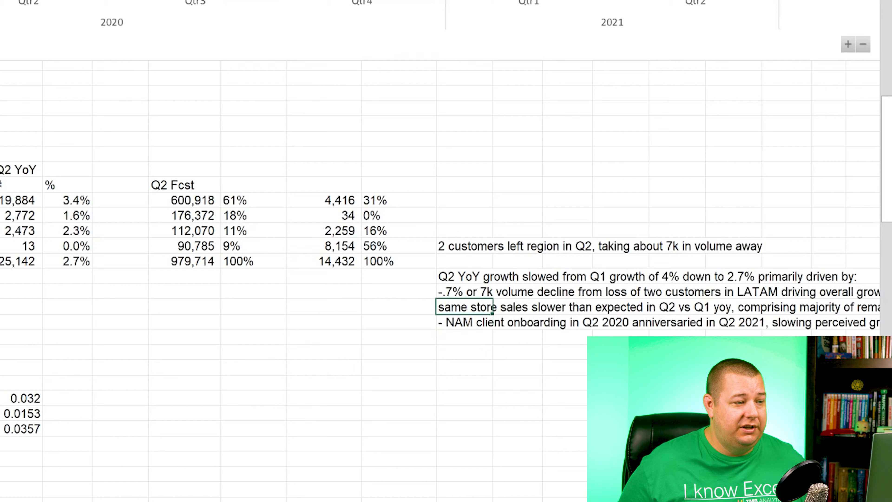
pyautogui.press('Up')
pyautogui.press('Up')
pyautogui.press('Up')
pyautogui.press('Up')
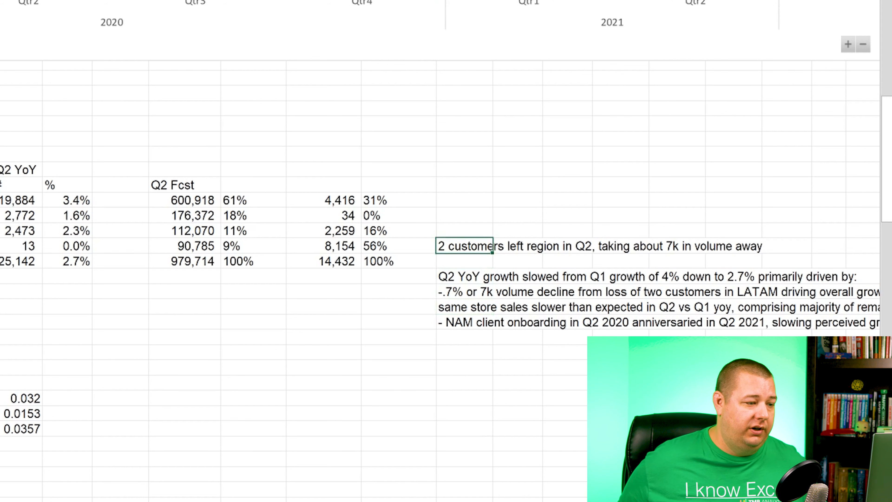
# Reread the board's volume request on the Email sheet and return to the Pivot sheet
pyautogui.click(56, 496)
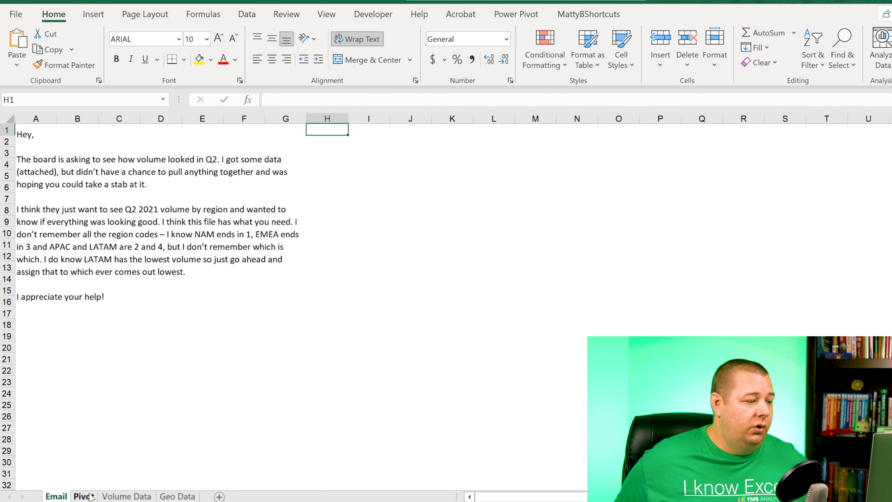
pyautogui.click(91, 496)
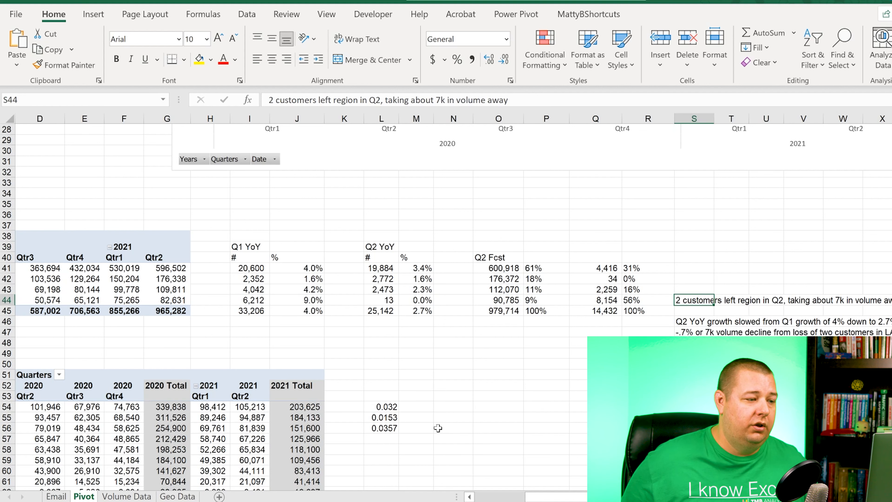
# Add a new worksheet between the Email and Pivot sheets and name it Summary
pyautogui.click(219, 497)
pyautogui.moveTo(113, 498); pyautogui.dragTo(84, 497)
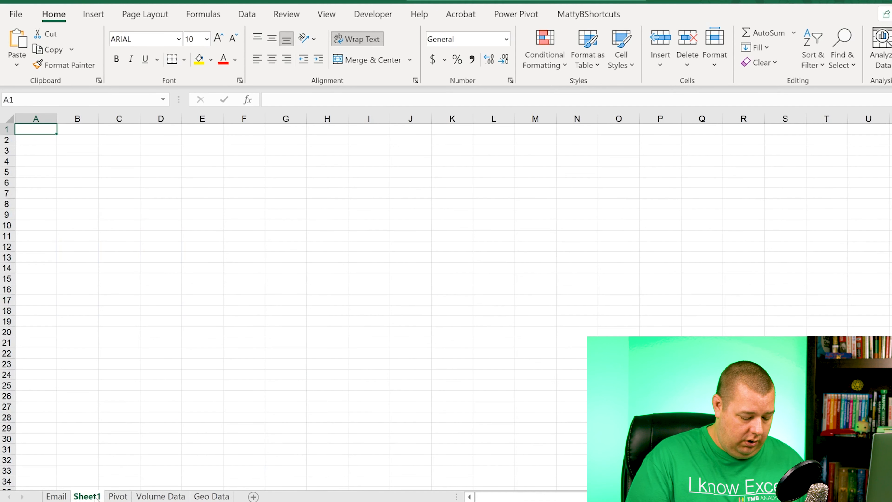
pyautogui.doubleClick(95, 497)
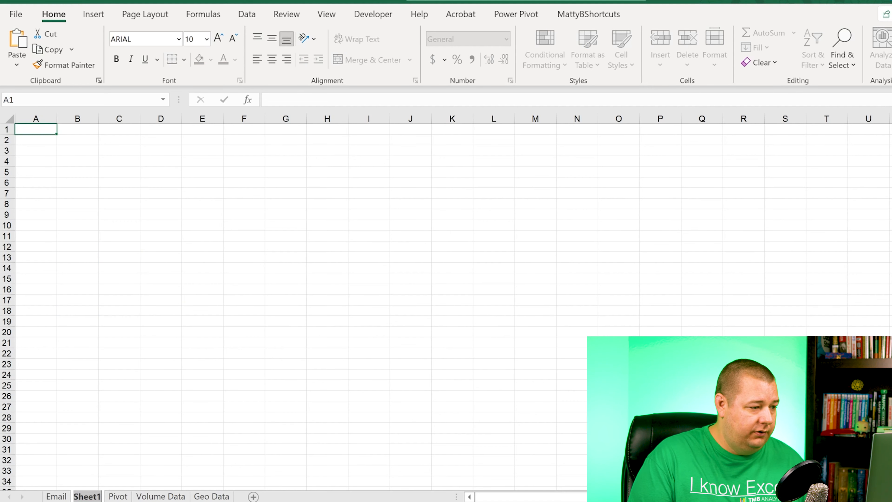
pyautogui.write('Summary')
pyautogui.press('Return')
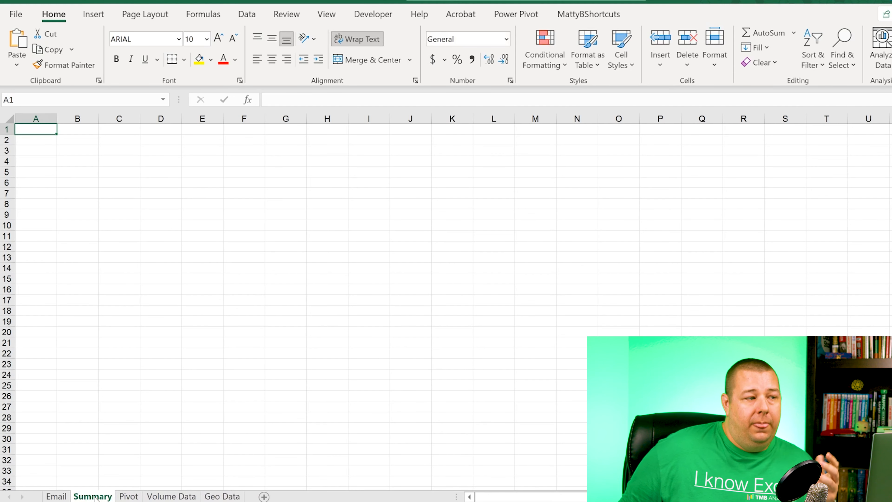
# Hide the gridlines on the Summary sheet and narrow column A to a slim margin
pyautogui.click(240, 249)
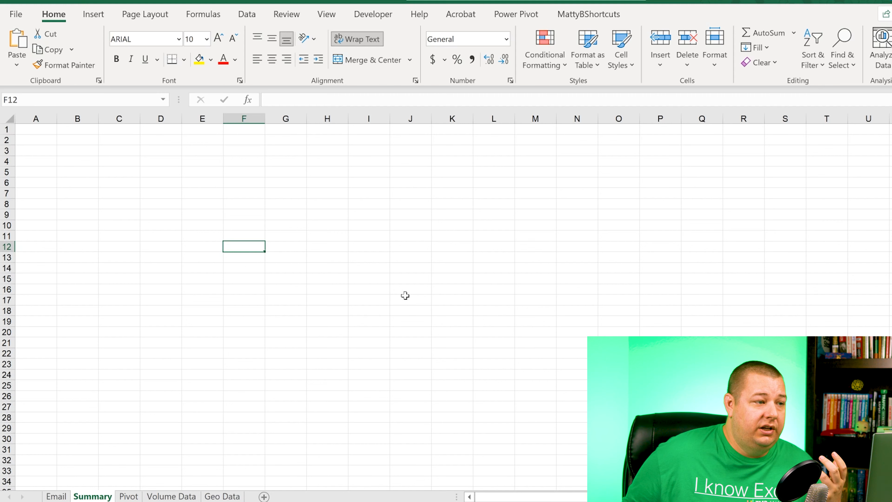
pyautogui.click(327, 15)
pyautogui.click(304, 60)
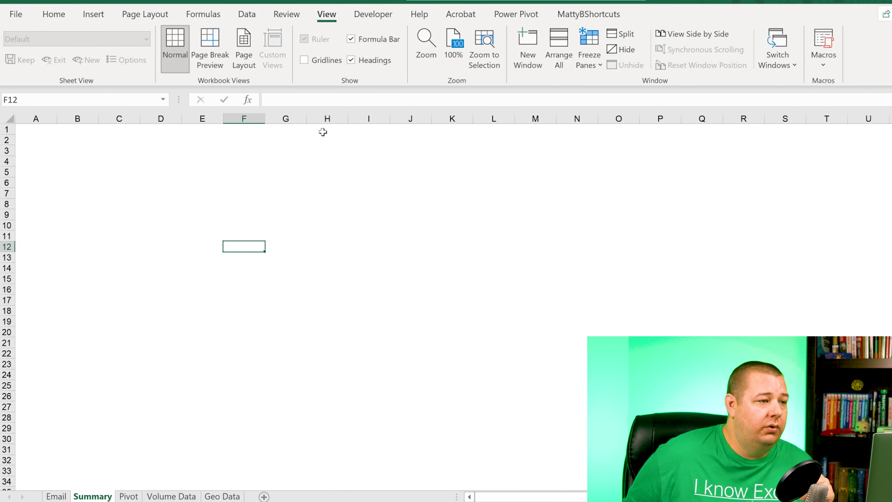
pyautogui.click(75, 138)
pyautogui.click(92, 163)
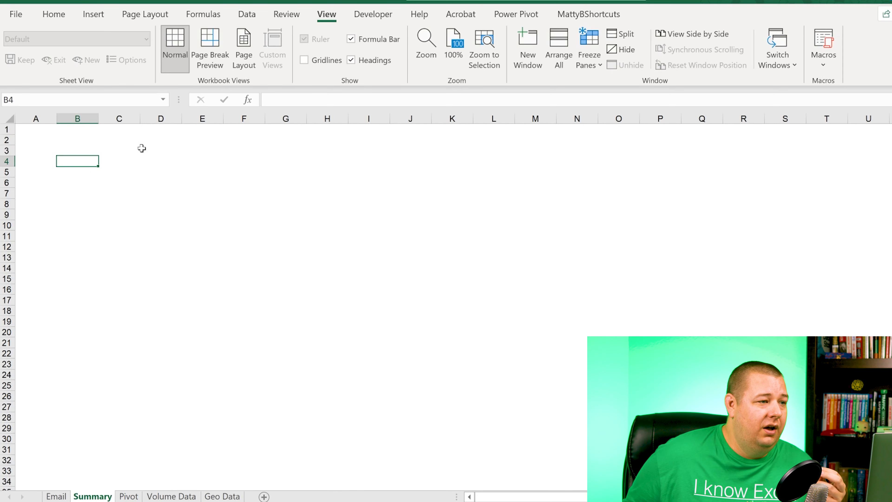
pyautogui.moveTo(55, 118); pyautogui.dragTo(34, 119)
pyautogui.click(62, 141)
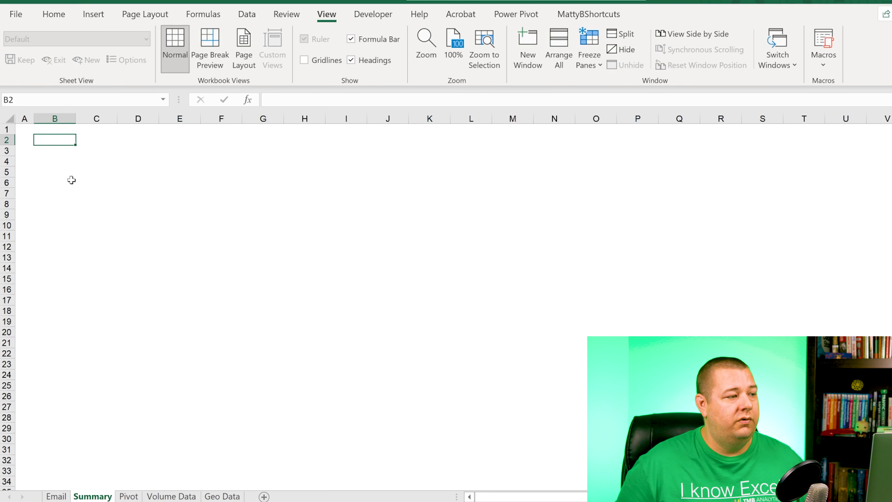
# Enter the title "Q2 2021 Widget Inc. Overview" in B1 of the Summary sheet
pyautogui.click(48, 130)
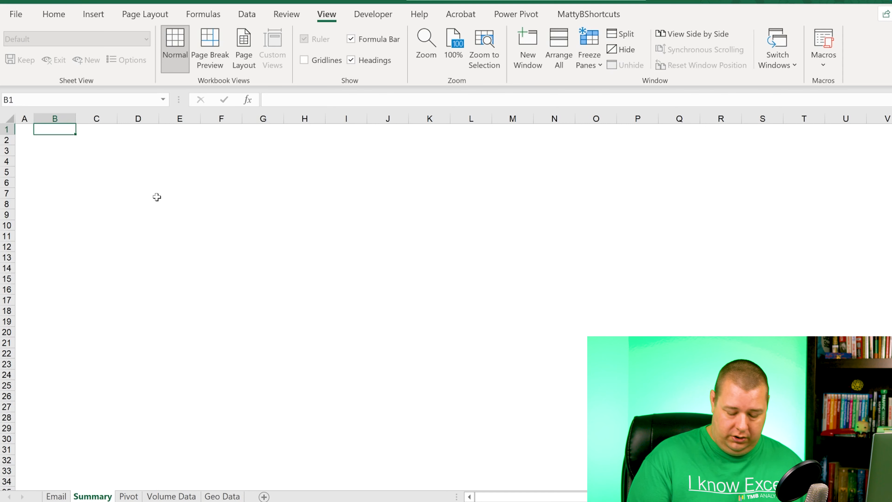
pyautogui.write('Q2')
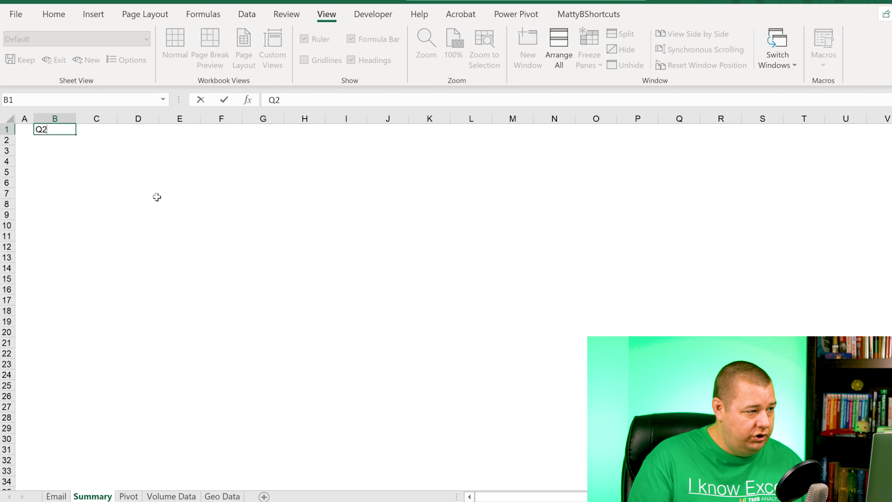
pyautogui.write(' 20')
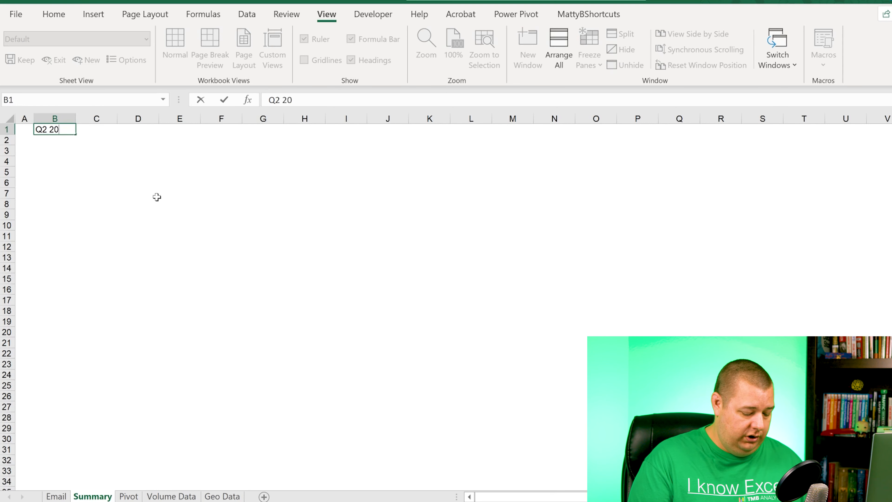
pyautogui.write('21 Widget')
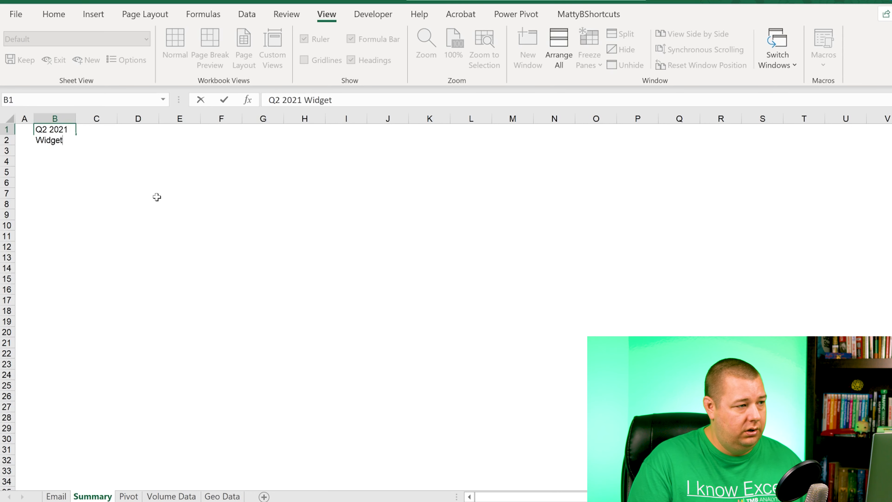
pyautogui.write(' Inc.')
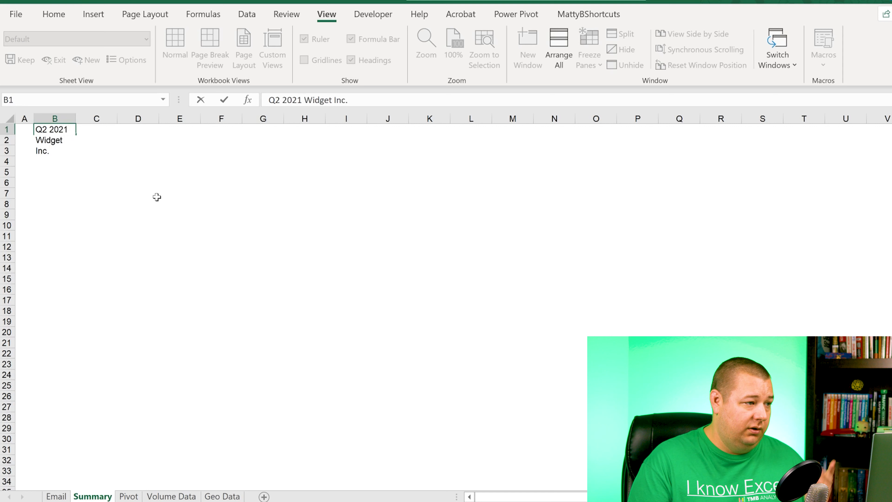
pyautogui.write(' O')
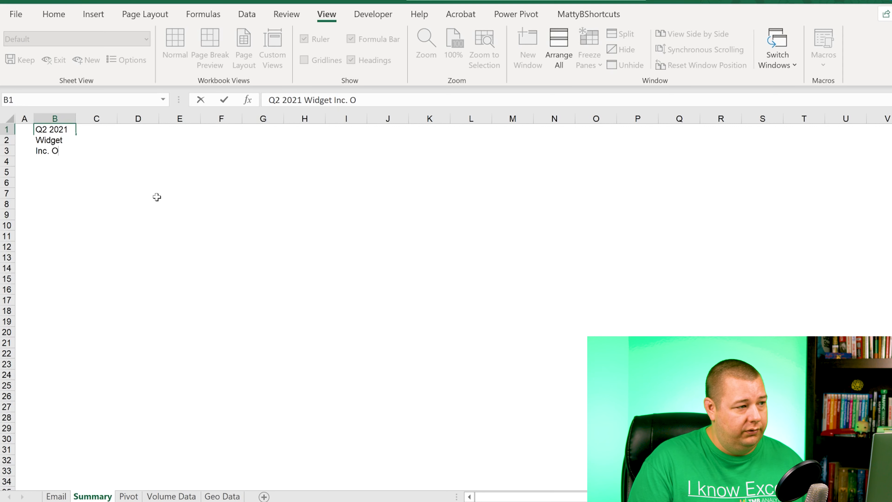
pyautogui.write('veriv')
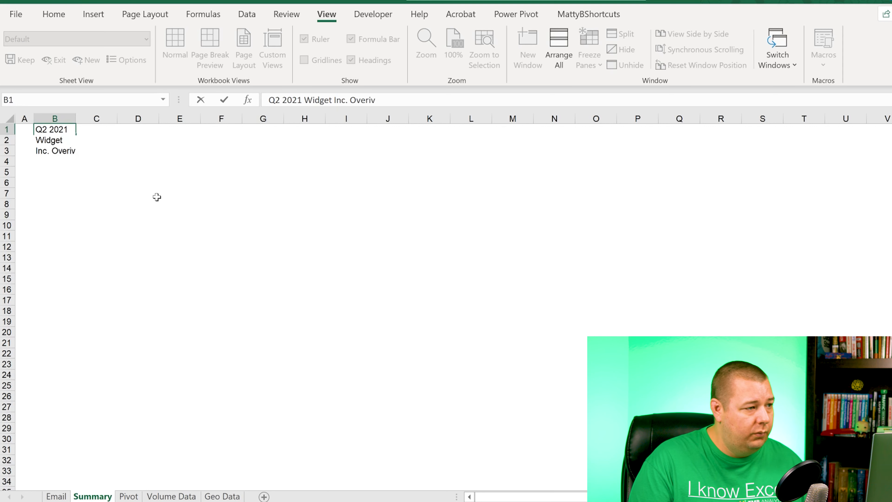
pyautogui.press('BackSpace')
pyautogui.write('view')
pyautogui.press('Return')
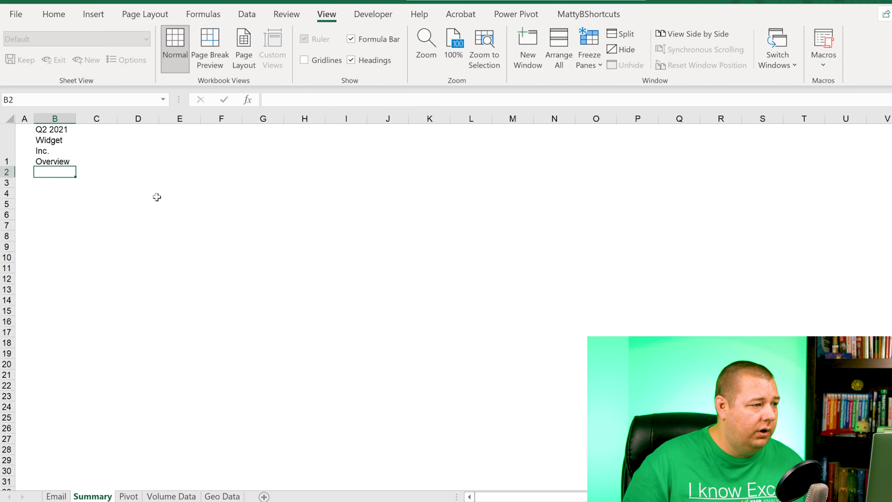
# Turn off text wrapping for the entire Summary sheet and return to the title cell B1
pyautogui.press('Up')
pyautogui.press('Left')
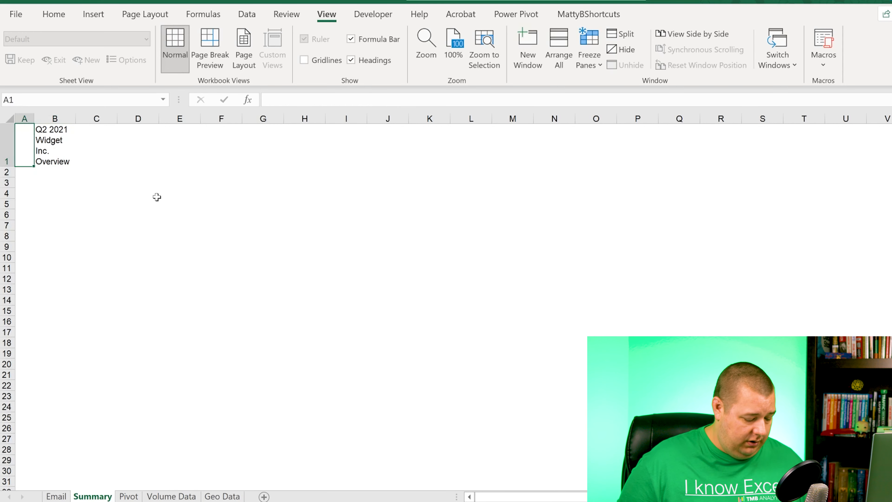
pyautogui.hotkey('shift', 'Right')
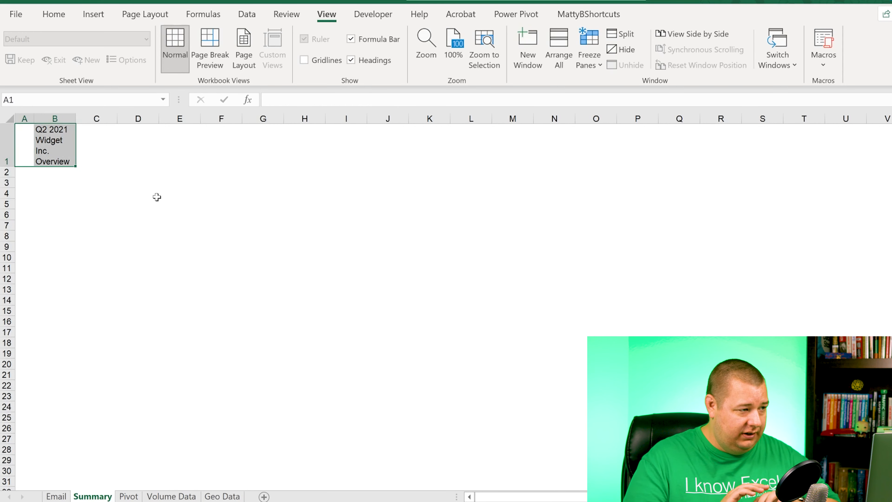
pyautogui.press('Down')
pyautogui.press('Down')
pyautogui.hotkey('ctrl', 'a')
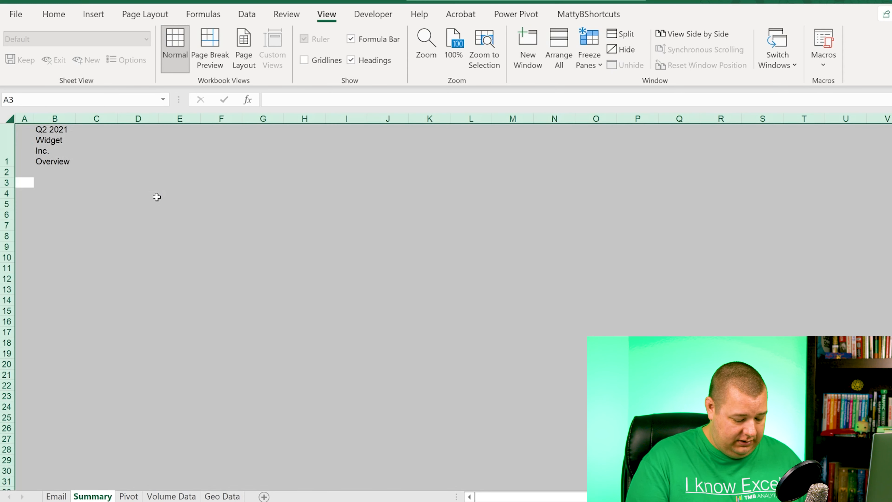
pyautogui.hotkey('alt', 'h')
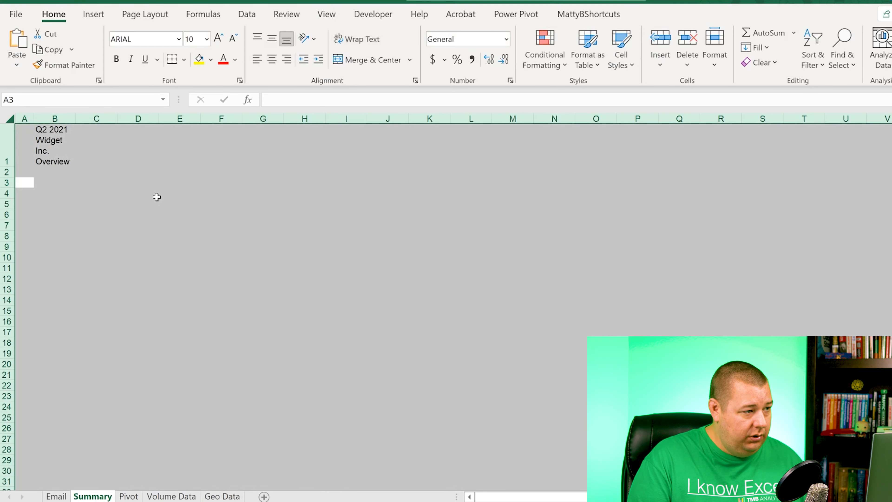
pyautogui.press('w')
pyautogui.hotkey('alt', 'h')
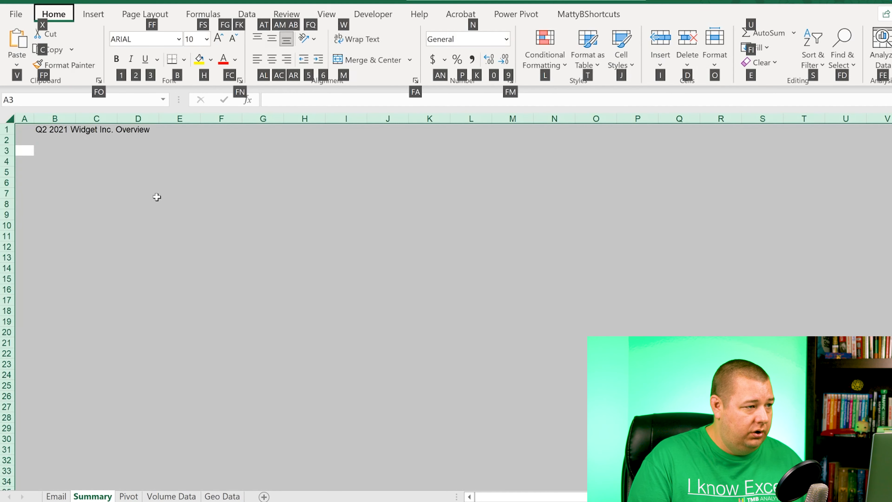
pyautogui.press('alt')
pyautogui.press('Up')
pyautogui.press('Right')
pyautogui.press('Right')
pyautogui.press('Up')
pyautogui.press('Left')
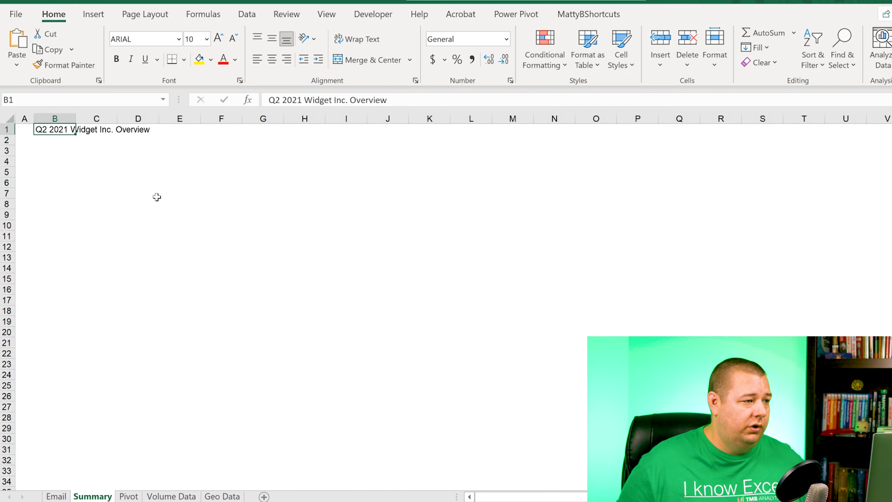
# Enter the subtitle "All data as of 6/30/2021" in B2, below the title
pyautogui.press('Down')
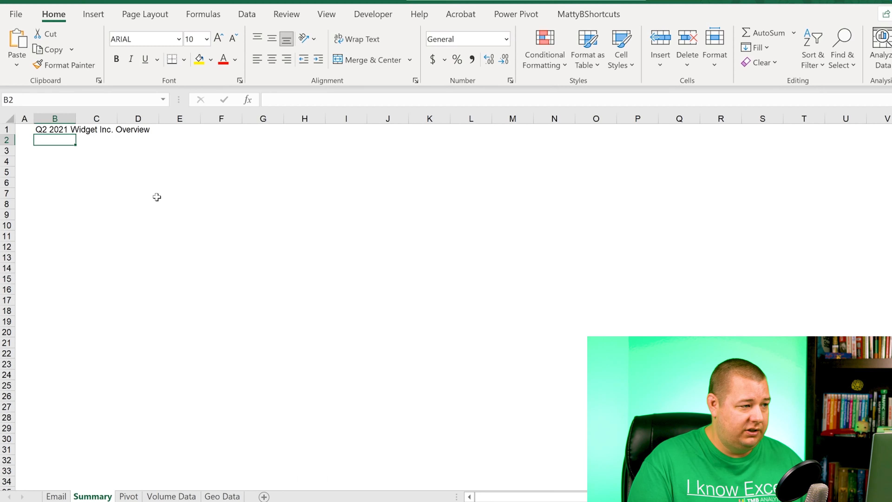
pyautogui.write('All dat')
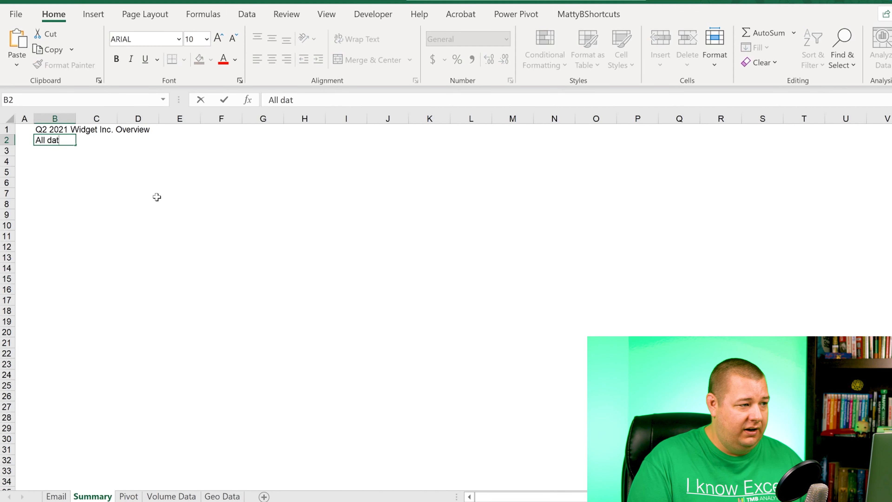
pyautogui.write('a as of 6')
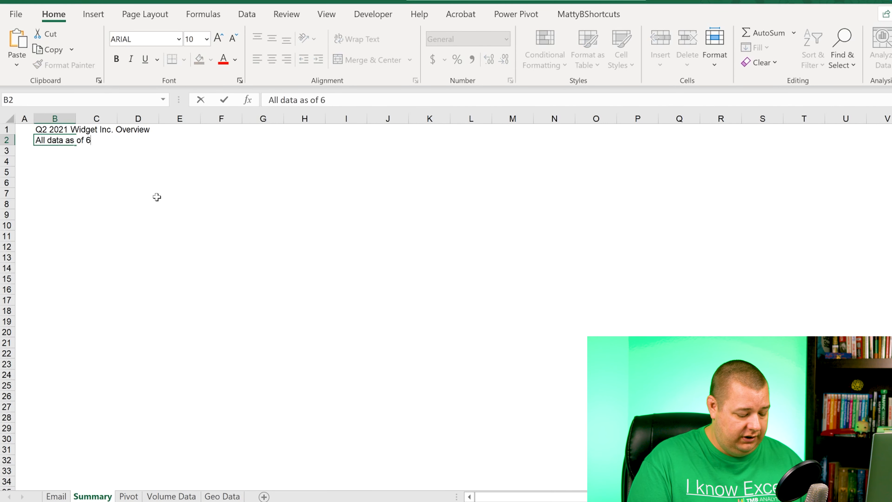
pyautogui.write('/30/2021')
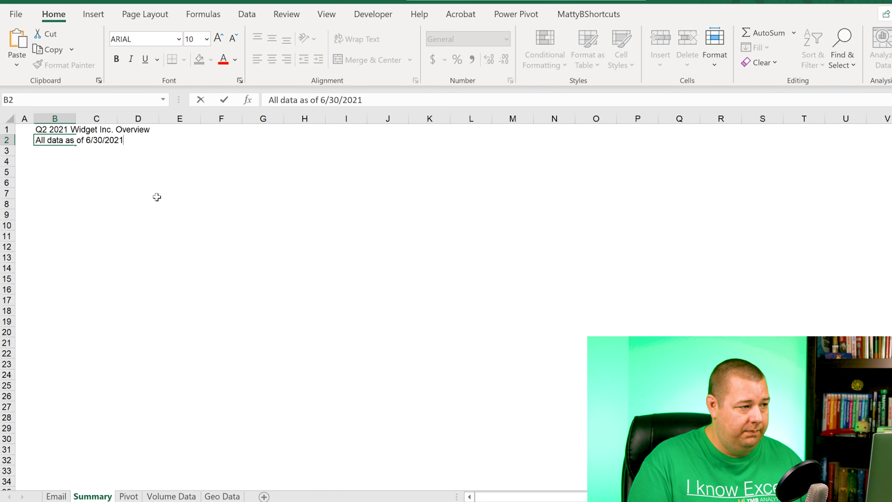
pyautogui.press('Return')
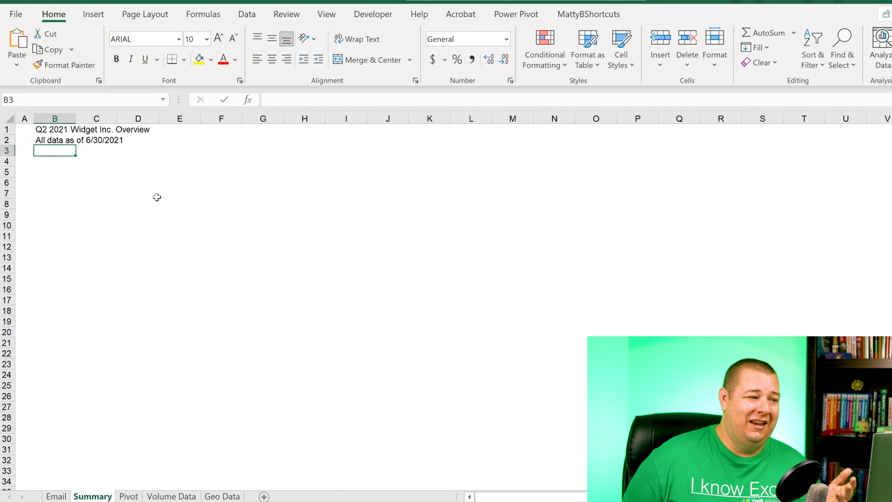
# Make the title and subtitle in B1:B2 bold, and also italicize the subtitle in B2
pyautogui.press('Up')
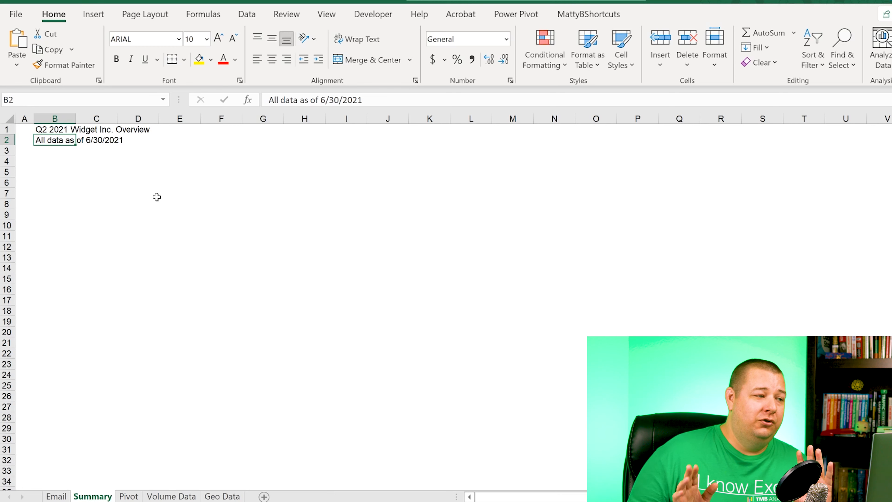
pyautogui.press('Up')
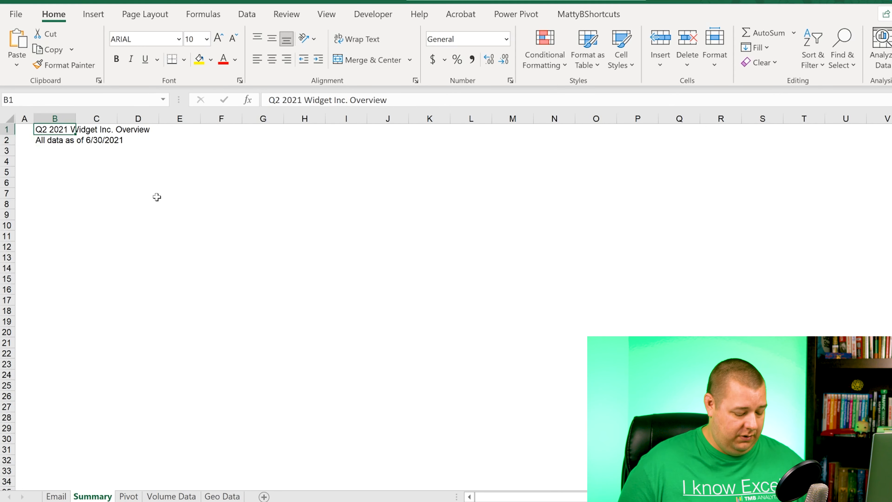
pyautogui.hotkey('shift', 'Down')
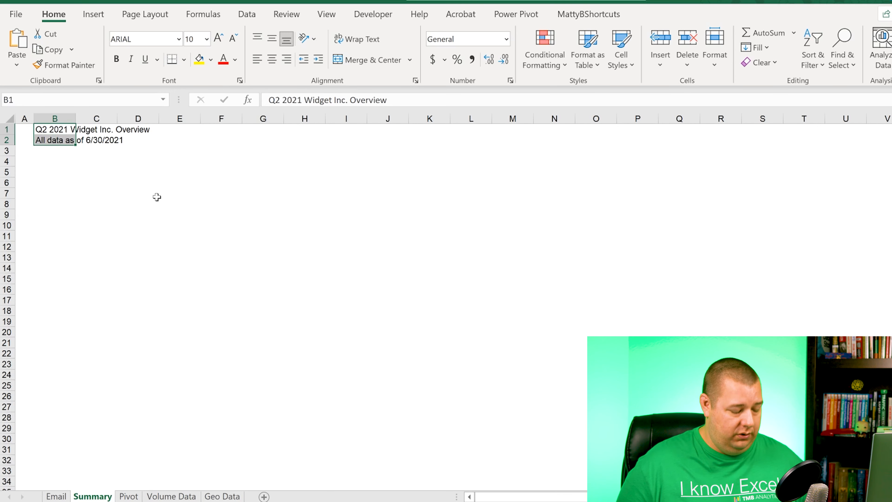
pyautogui.hotkey('ctrl', 'b')
pyautogui.press('Down')
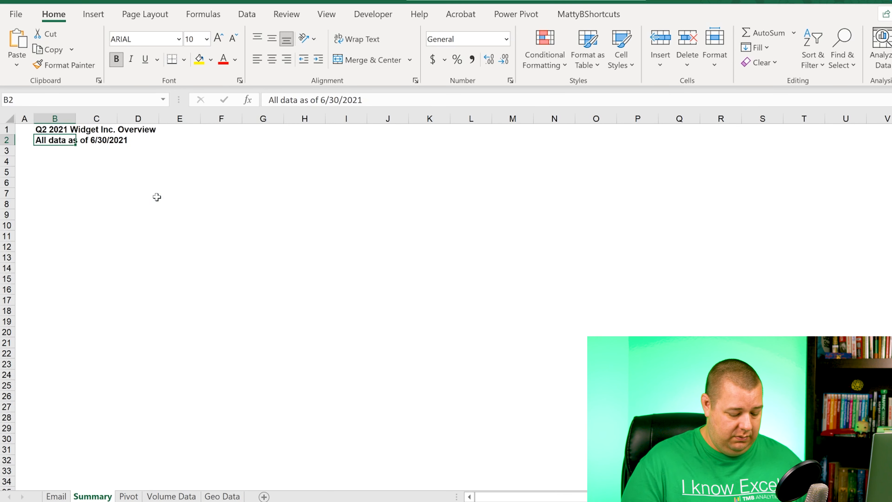
pyautogui.hotkey('ctrl', 'i')
# Increase the font size of the title in B1 to 22
pyautogui.press('Up')
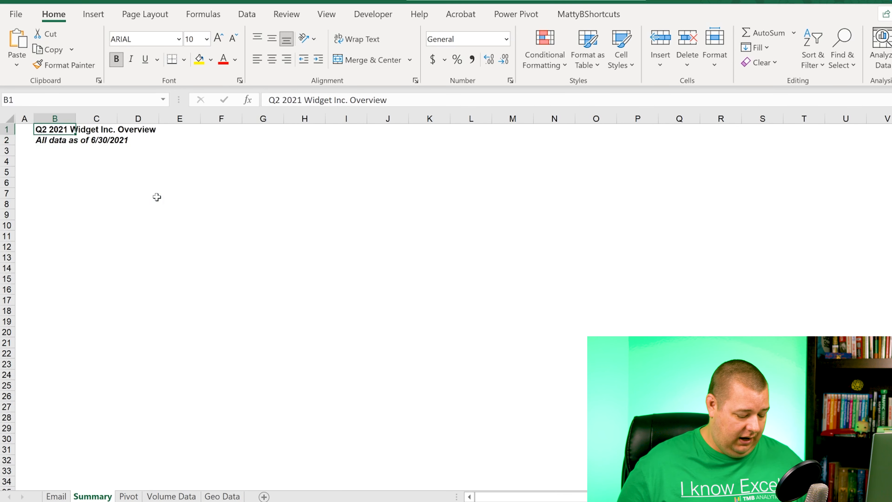
pyautogui.click(217, 40)
pyautogui.click(218, 38)
pyautogui.click(217, 38)
pyautogui.click(218, 38)
pyautogui.click(218, 38)
pyautogui.click(218, 38)
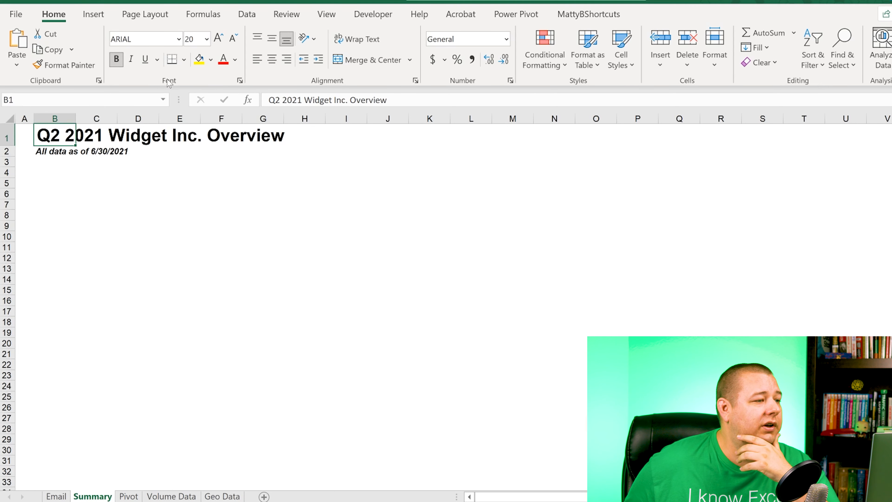
pyautogui.click(217, 38)
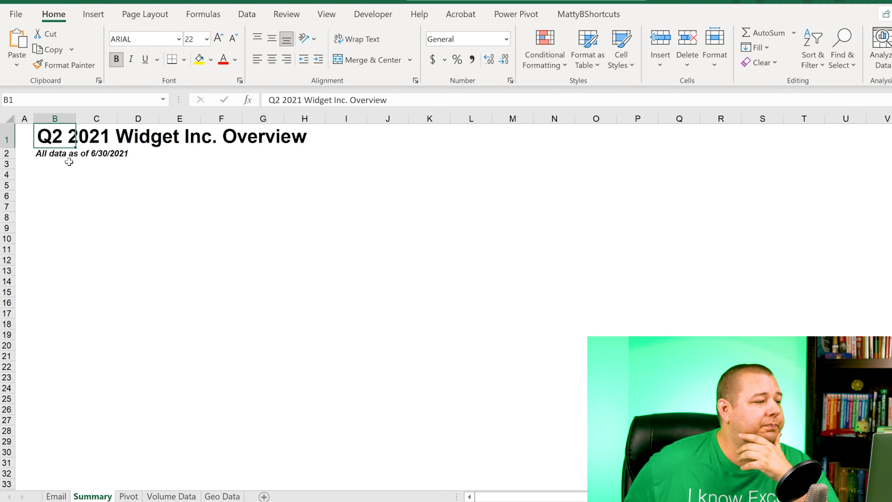
pyautogui.click(60, 154)
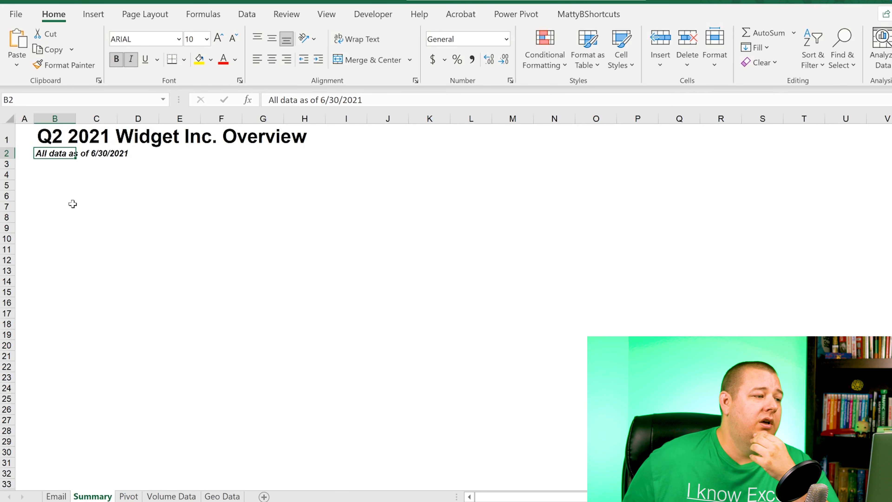
pyautogui.click(59, 174)
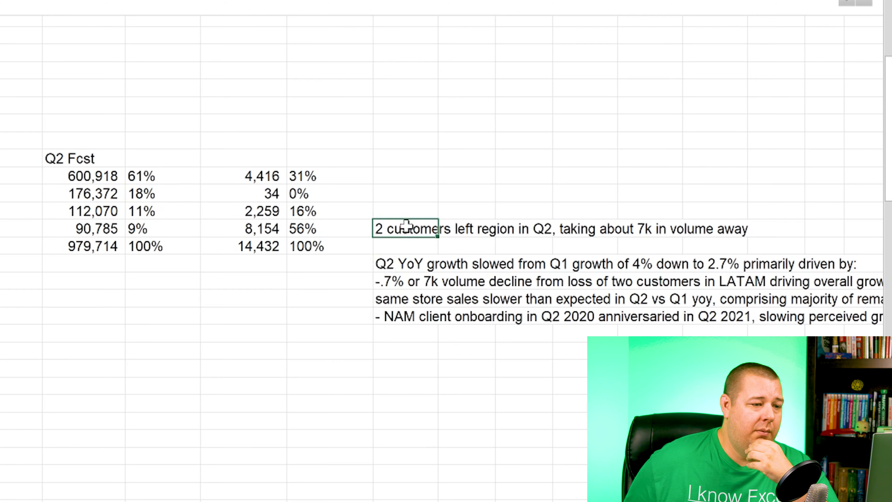
# Copy the four-line Q2 YoY growth commentary from the Pivot sheet and paste it as values into the Summary sheet starting at B4
pyautogui.moveTo(393, 265); pyautogui.dragTo(422, 322)
pyautogui.hotkey('ctrl', 'c')
pyautogui.click(92, 496)
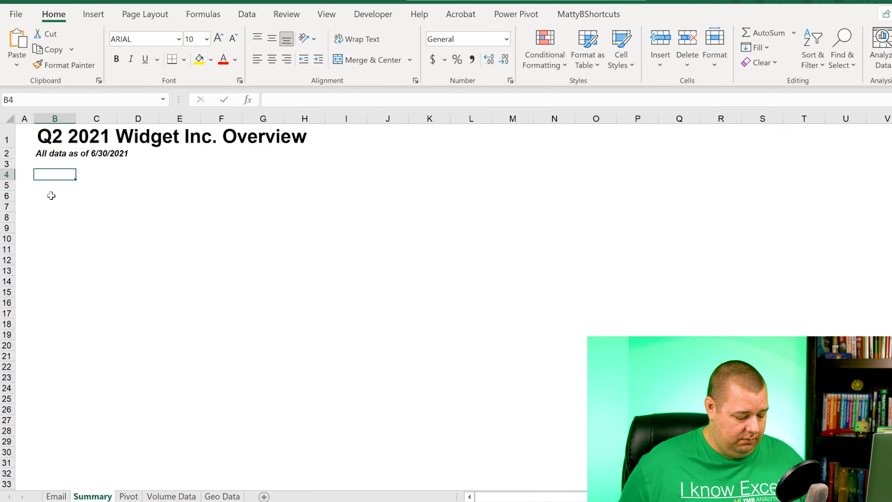
pyautogui.hotkey('alt', 'e')
pyautogui.press('s')
pyautogui.press('v')
pyautogui.press('Return')
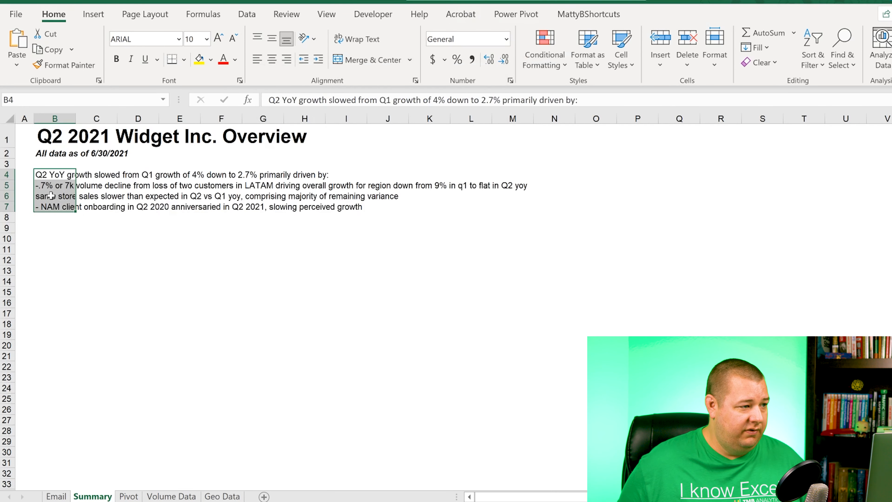
pyautogui.click(51, 195)
pyautogui.press('Down')
pyautogui.press('Down')
pyautogui.press('Down')
pyautogui.press('Down')
pyautogui.press('Down')
pyautogui.press('Down')
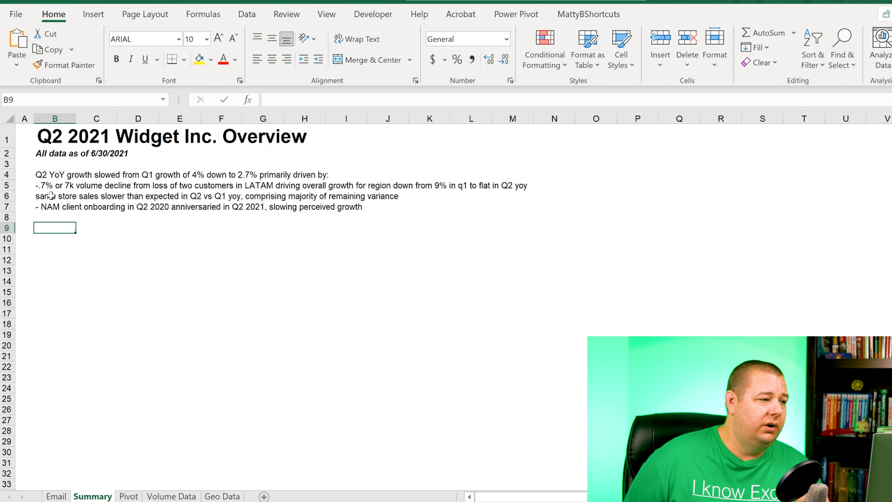
pyautogui.press('Up')
pyautogui.press('Up')
pyautogui.press('Up')
pyautogui.press('Up')
pyautogui.press('Up')
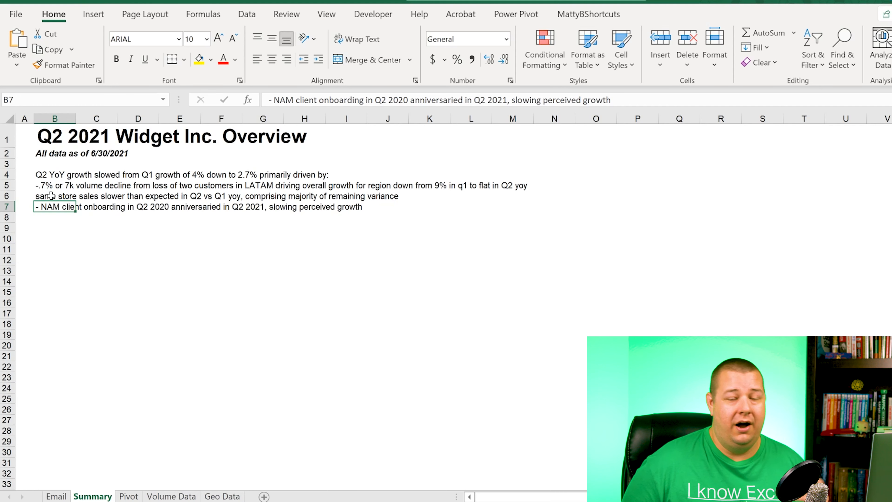
pyautogui.press('Down')
pyautogui.press('Down')
pyautogui.press('Down')
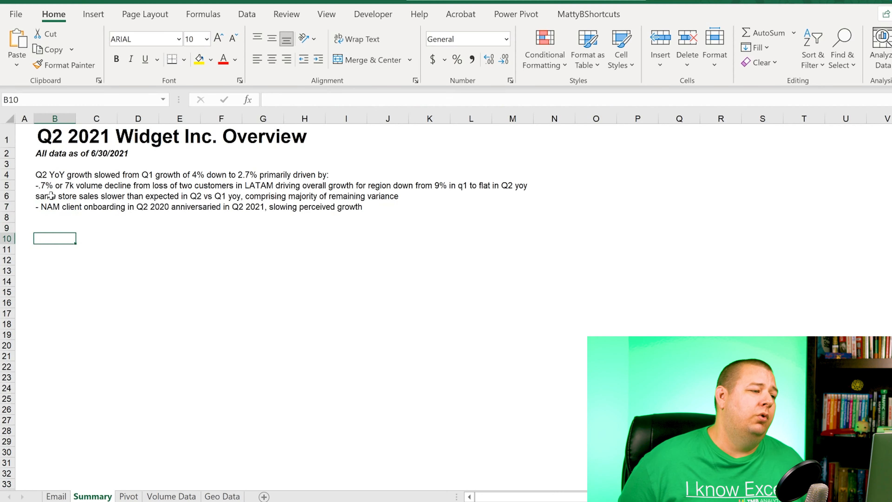
# Enter the placeholder lines "Number of customers YoY" in B9 and "Volume YoY" in B10
pyautogui.press('Up')
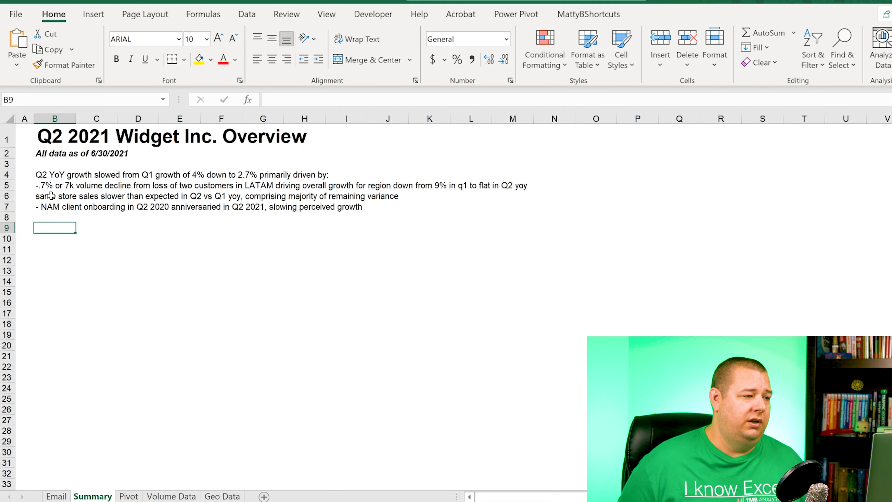
pyautogui.write('Numbers')
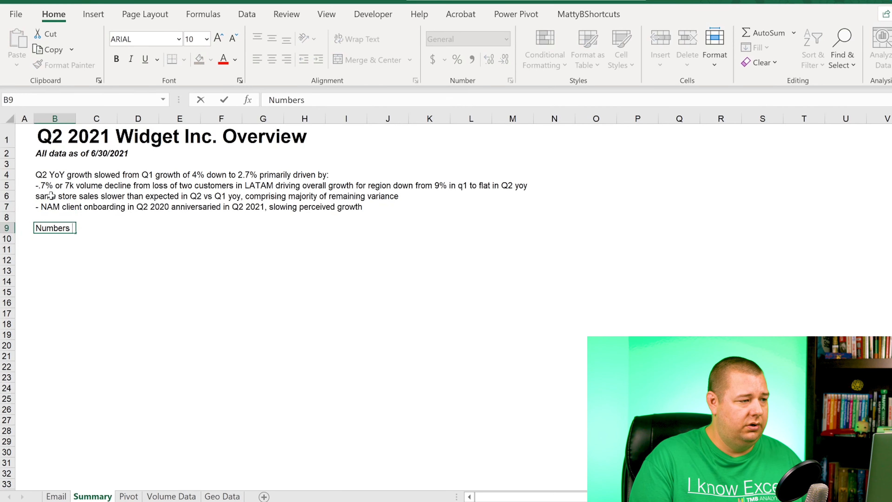
pyautogui.press('BackSpace')
pyautogui.write('of c')
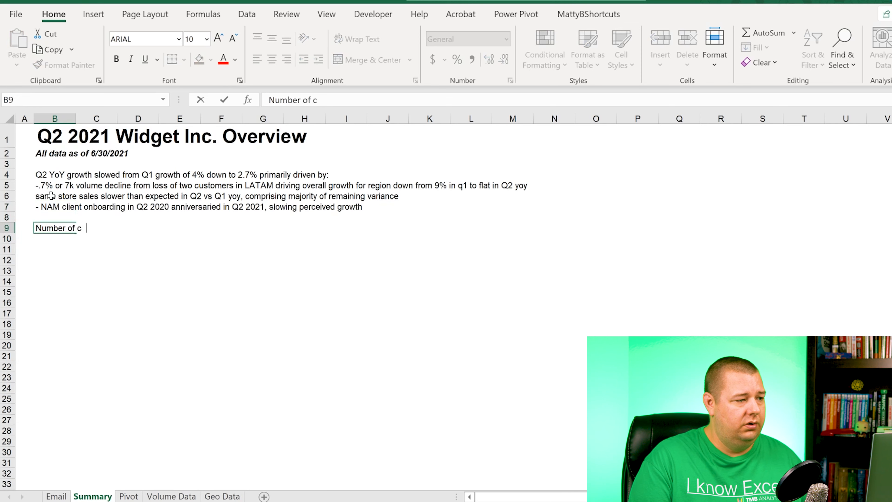
pyautogui.write('ustomers YoY')
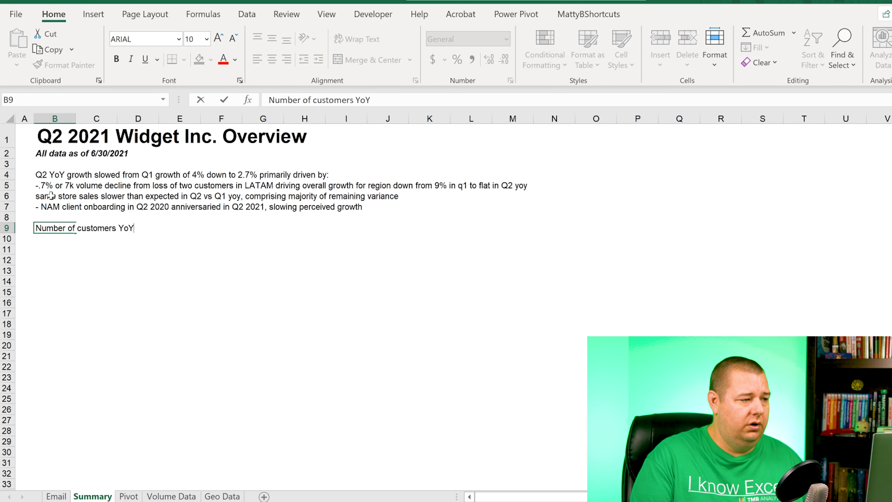
pyautogui.press('Return')
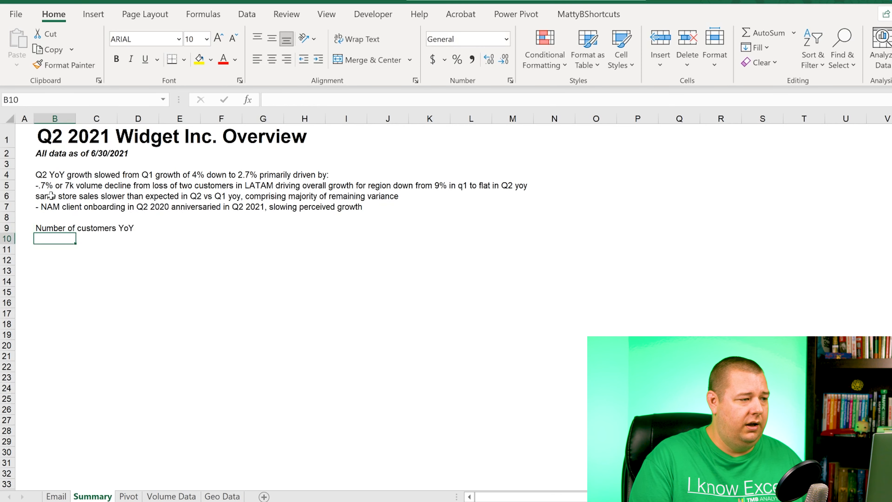
pyautogui.write('Volume')
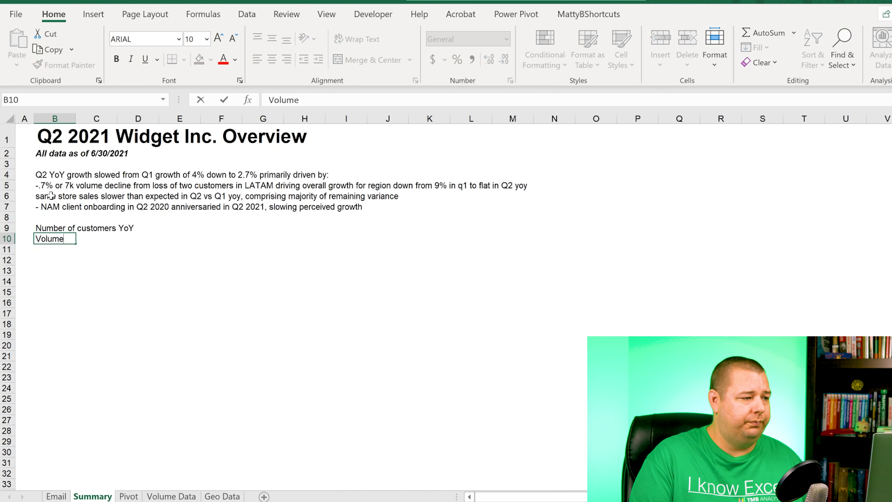
pyautogui.write(' YoY')
pyautogui.press('Return')
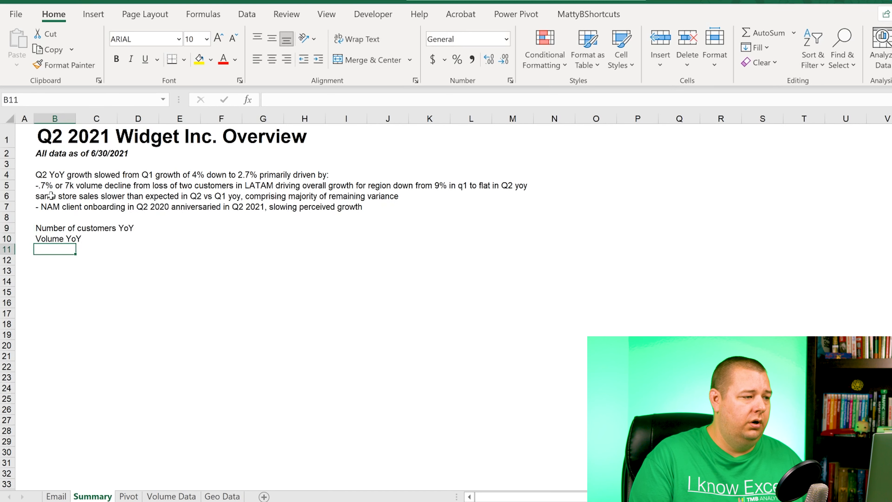
# Enter the placeholder lines "Distribution by region" in B12 and "data with variance" in B14
pyautogui.press('Return')
pyautogui.write('Distribution')
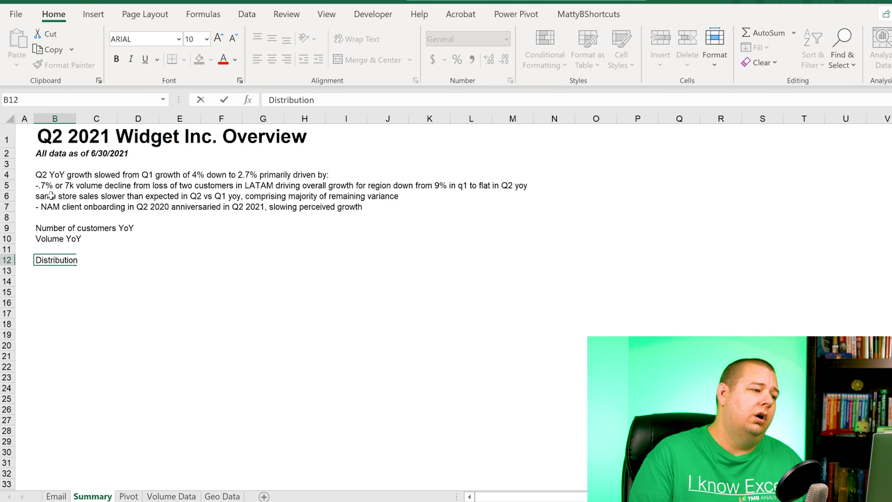
pyautogui.write(' by')
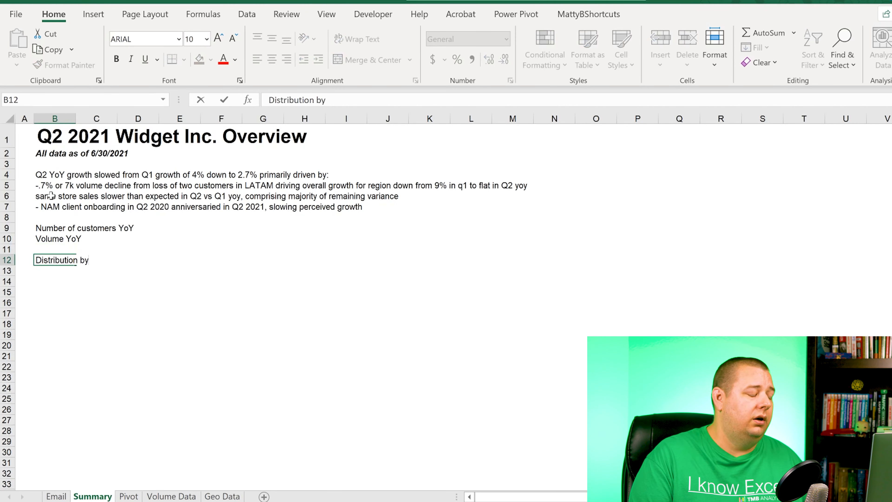
pyautogui.write(' region')
pyautogui.press('Return')
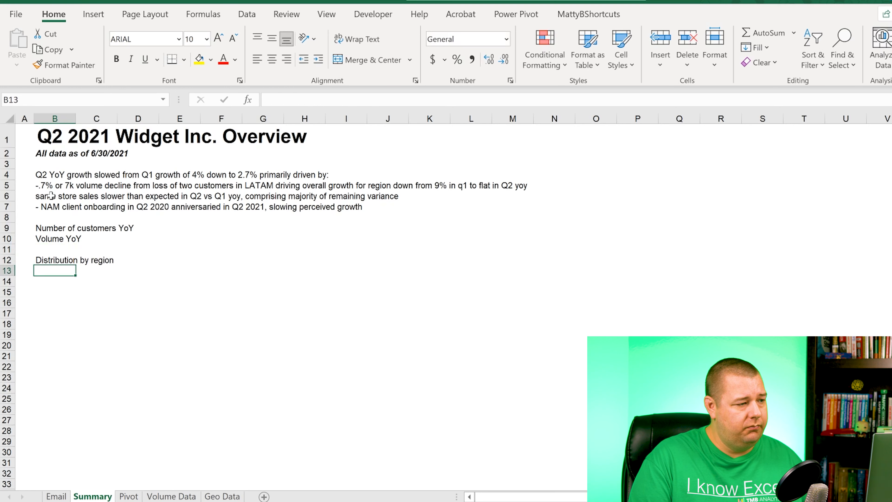
pyautogui.press('Return')
pyautogui.write('data')
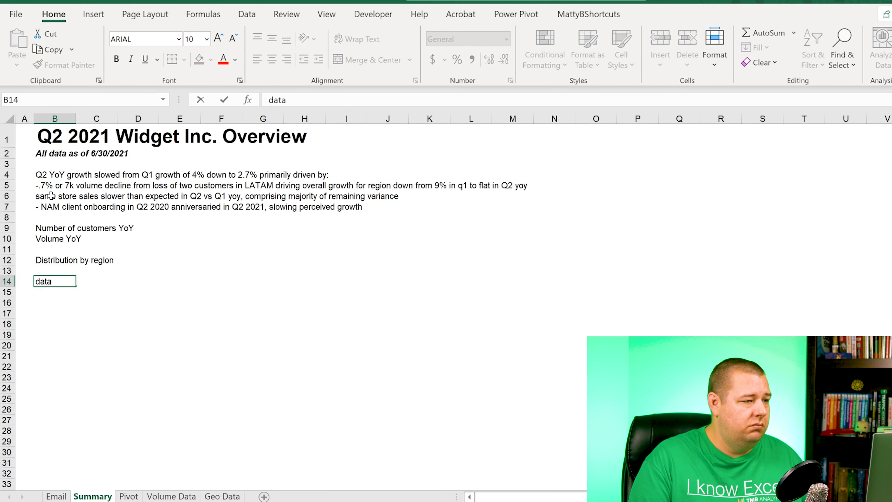
pyautogui.write(' with variance')
pyautogui.press('Return')
pyautogui.press('Up')
pyautogui.press('Up')
pyautogui.press('Up')
pyautogui.press('Up')
pyautogui.press('Up')
pyautogui.press('Up')
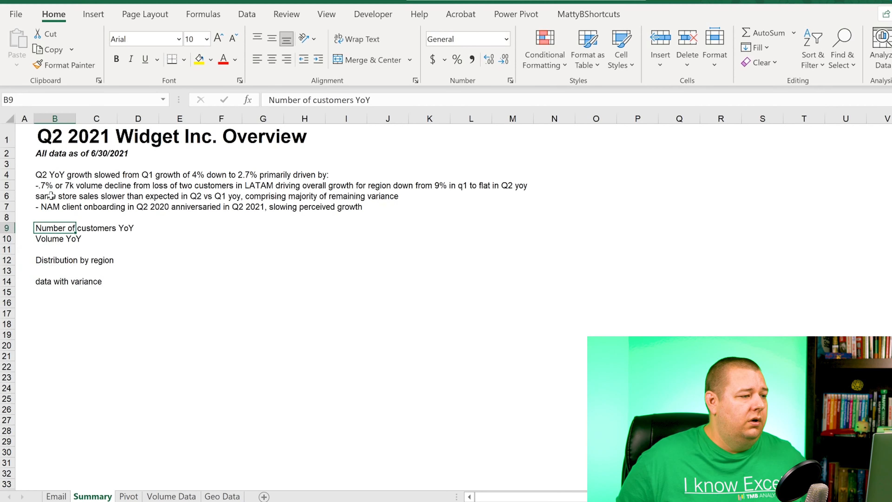
pyautogui.press('Down')
pyautogui.press('Down')
pyautogui.press('Down')
pyautogui.press('Down')
pyautogui.press('Down')
pyautogui.press('Down')
pyautogui.press('Down')
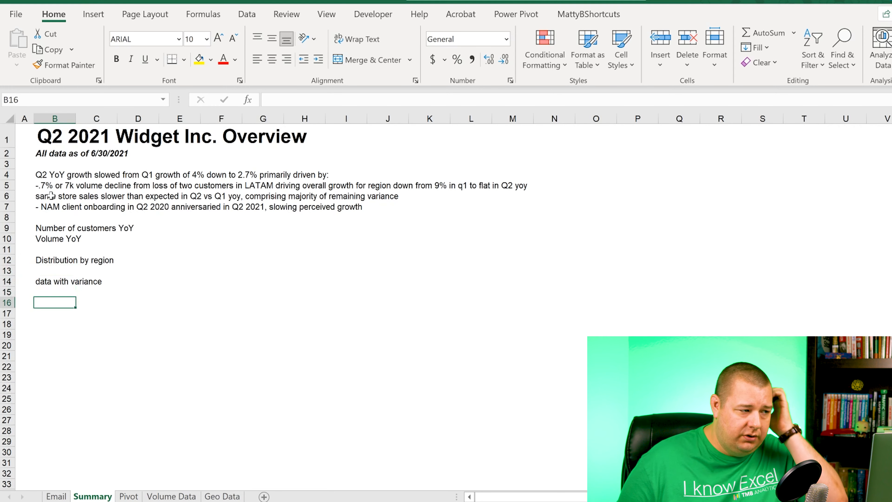
pyautogui.press('Down')
pyautogui.press('Down')
pyautogui.press('Up')
pyautogui.press('Up')
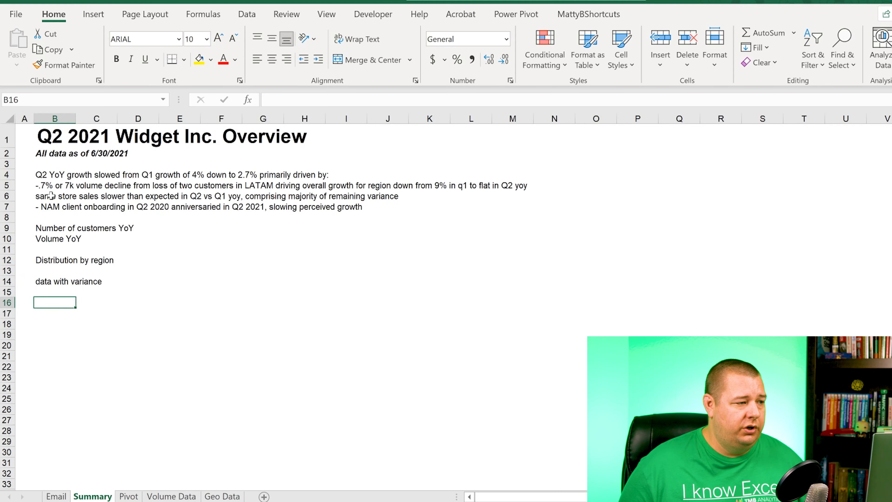
pyautogui.press('Down')
pyautogui.press('Down')
pyautogui.press('Right')
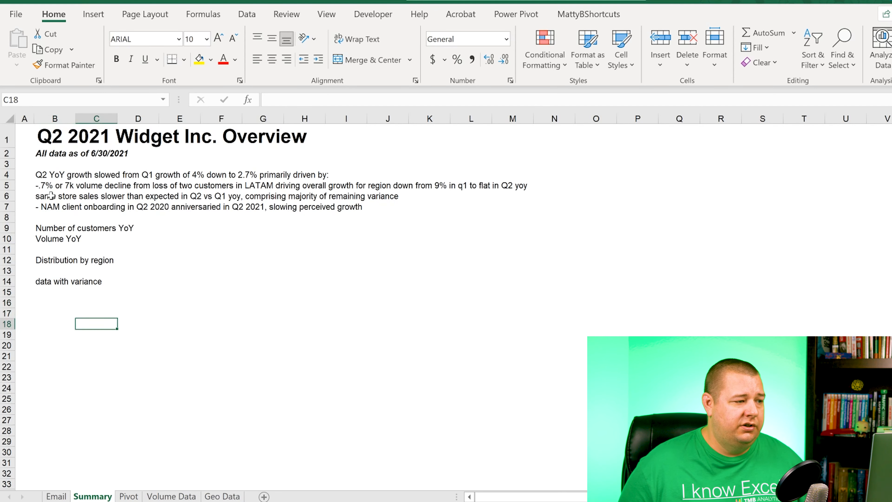
pyautogui.press('Left')
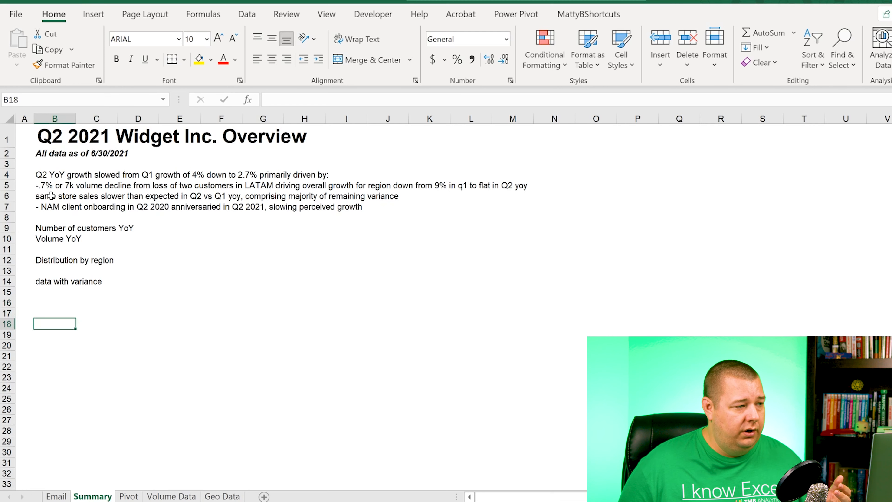
pyautogui.press('Right')
pyautogui.press('Right')
pyautogui.press('Right')
pyautogui.press('Right')
pyautogui.press('Left')
pyautogui.press('Left')
pyautogui.press('Left')
pyautogui.press('Left')
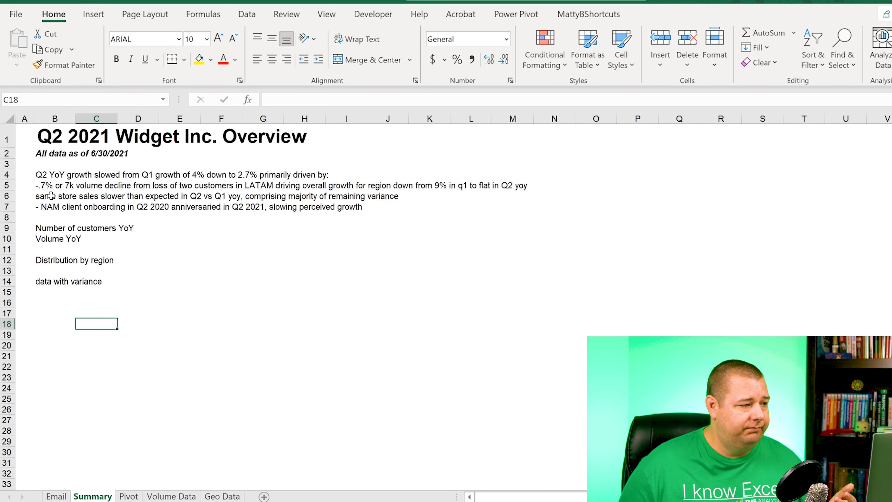
pyautogui.write('=')
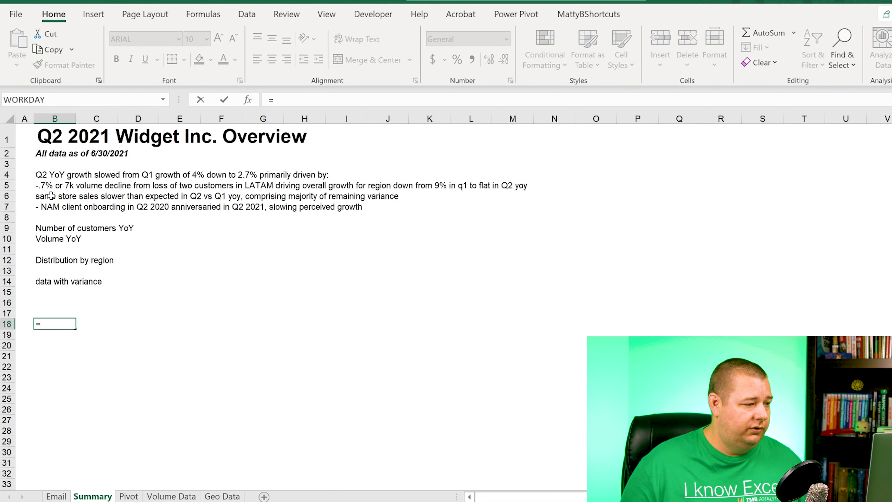
pyautogui.press('Escape')
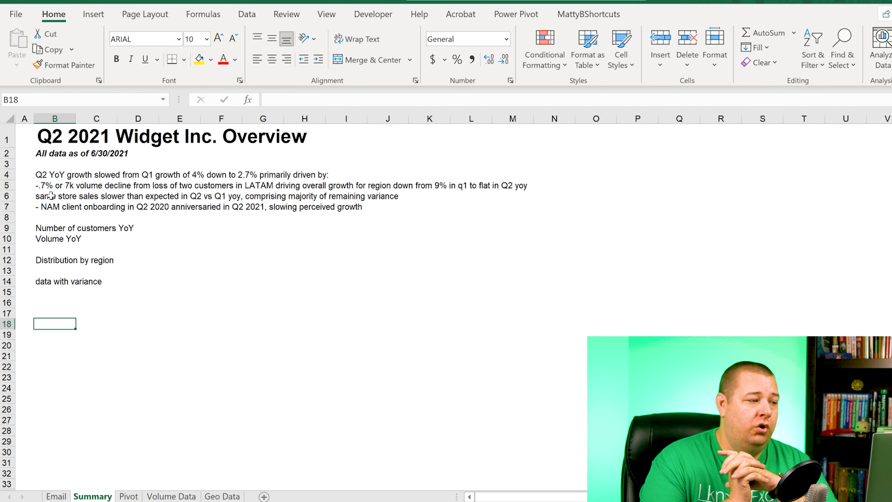
# Examine the regional YoY figures and the customer-level volume pivot table by region and quarter on the Pivot sheet
pyautogui.hotkey('ctrl', 'pagedown')
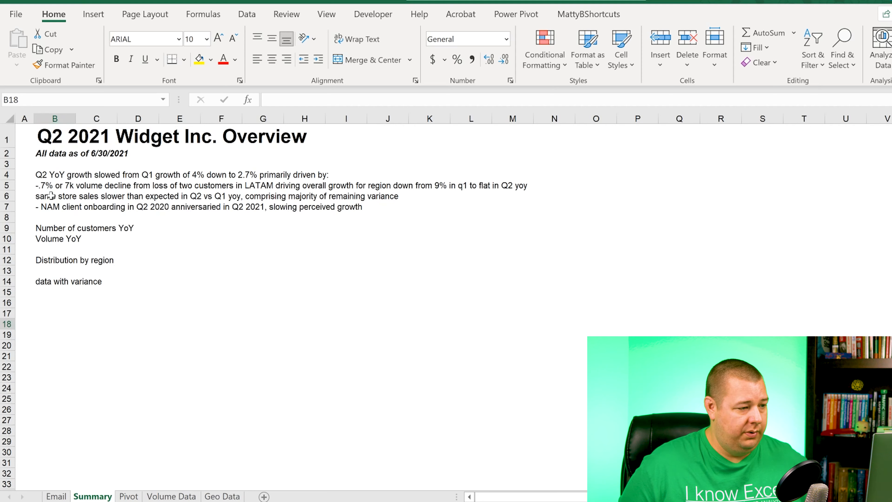
pyautogui.press('Left')
pyautogui.press('Left')
pyautogui.press('Left')
pyautogui.press('Left')
pyautogui.press('Left')
pyautogui.press('Left')
pyautogui.press('Left')
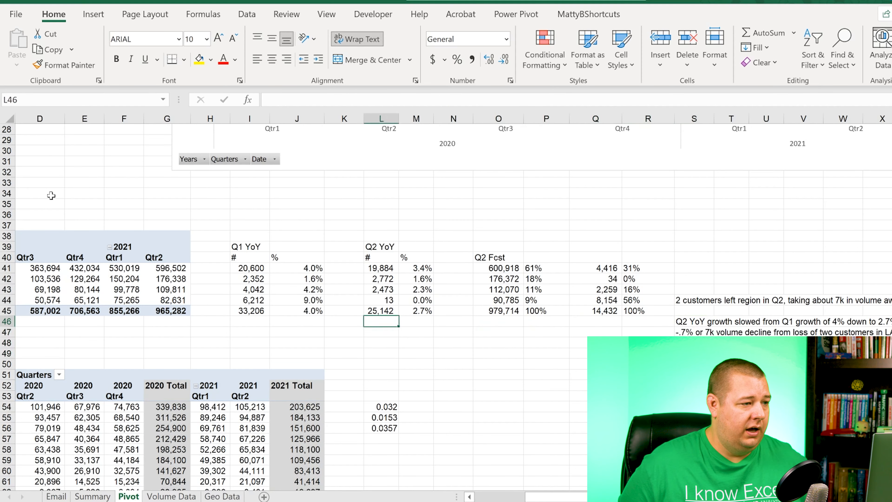
pyautogui.press('Left')
pyautogui.press('Left')
pyautogui.press('Left')
pyautogui.press('Left')
pyautogui.press('Left')
pyautogui.press('Left')
pyautogui.press('Left')
pyautogui.press('Left')
pyautogui.press('Left')
pyautogui.press('Left')
pyautogui.press('Left')
pyautogui.press('Right')
pyautogui.press('Right')
pyautogui.press('Right')
pyautogui.press('Down')
pyautogui.press('Down')
pyautogui.press('Down')
pyautogui.press('Down')
pyautogui.press('Down')
pyautogui.press('Down')
pyautogui.press('Down')
pyautogui.press('Down')
pyautogui.press('Down')
pyautogui.press('Down')
pyautogui.press('Down')
pyautogui.press('Down')
pyautogui.press('Down')
pyautogui.press('Down')
pyautogui.press('Down')
pyautogui.press('Down')
pyautogui.press('Down')
pyautogui.press('Down')
pyautogui.press('Down')
pyautogui.press('Down')
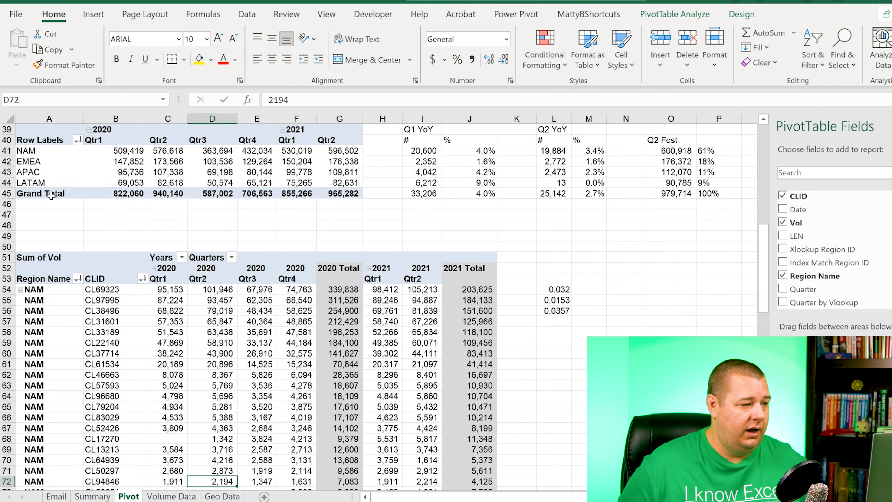
pyautogui.press('Down')
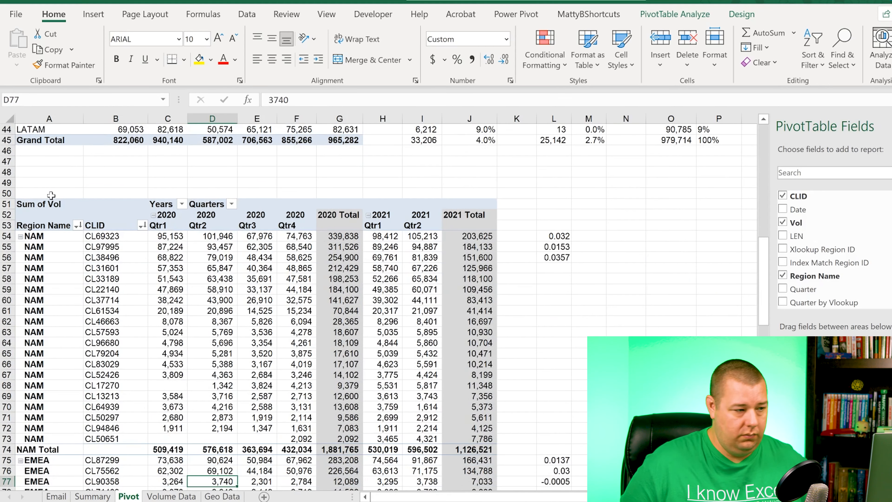
pyautogui.press('Down')
pyautogui.press('Down')
pyautogui.press('Down')
pyautogui.press('Down')
pyautogui.press('Down')
pyautogui.press('Down')
pyautogui.press('Down')
pyautogui.press('Down')
pyautogui.press('Down')
pyautogui.press('Down')
pyautogui.press('Down')
pyautogui.press('Down')
pyautogui.press('Down')
pyautogui.press('Down')
pyautogui.press('Down')
pyautogui.press('Down')
pyautogui.press('Down')
pyautogui.press('Down')
pyautogui.press('Down')
pyautogui.press('Down')
pyautogui.press('Up')
pyautogui.press('Up')
pyautogui.press('Up')
pyautogui.press('Up')
pyautogui.press('Up')
pyautogui.press('Up')
pyautogui.press('Up')
pyautogui.press('Up')
pyautogui.press('Up')
pyautogui.press('Up')
pyautogui.press('Up')
pyautogui.press('Up')
pyautogui.press('Up')
pyautogui.press('Up')
pyautogui.press('Up')
pyautogui.press('Up')
pyautogui.press('Up')
pyautogui.press('Up')
pyautogui.press('Up')
pyautogui.press('Up')
pyautogui.press('Right')
pyautogui.press('Right')
pyautogui.press('Right')
# Enter the label "Customers" in C18 of the Summary sheet and the value 50 in C19
pyautogui.hotkey('ctrl', 'pageup')
pyautogui.press('Right')
pyautogui.write('Customers')
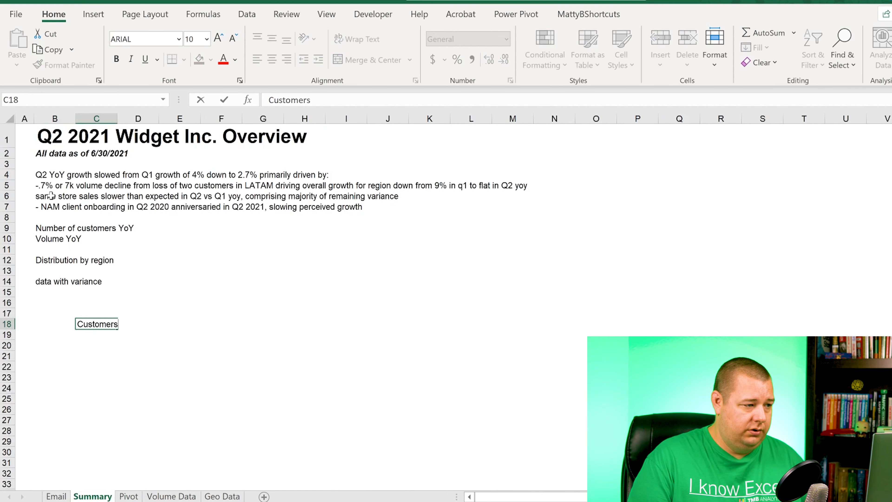
pyautogui.press('Return')
pyautogui.write('50')
pyautogui.press('Return')
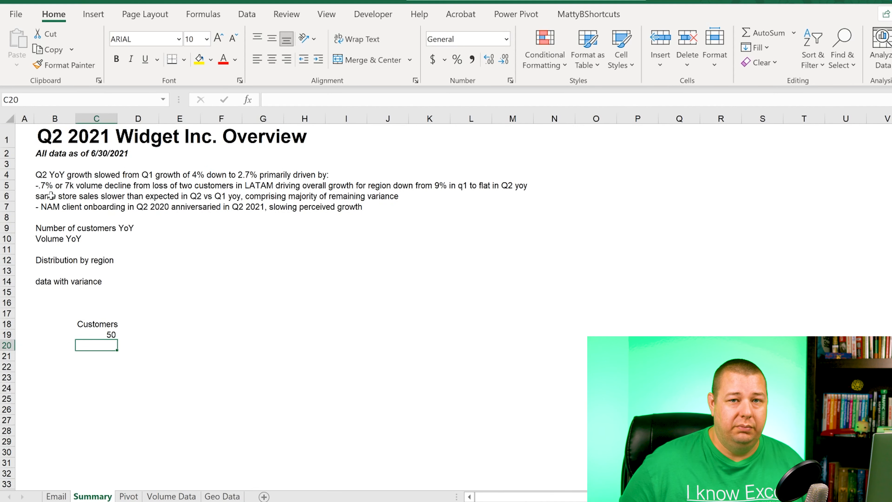
# Copy the 2021 Qtr2 customer total in I121 of the Pivot sheet and paste it as a link into Summary C19
pyautogui.press('Up')
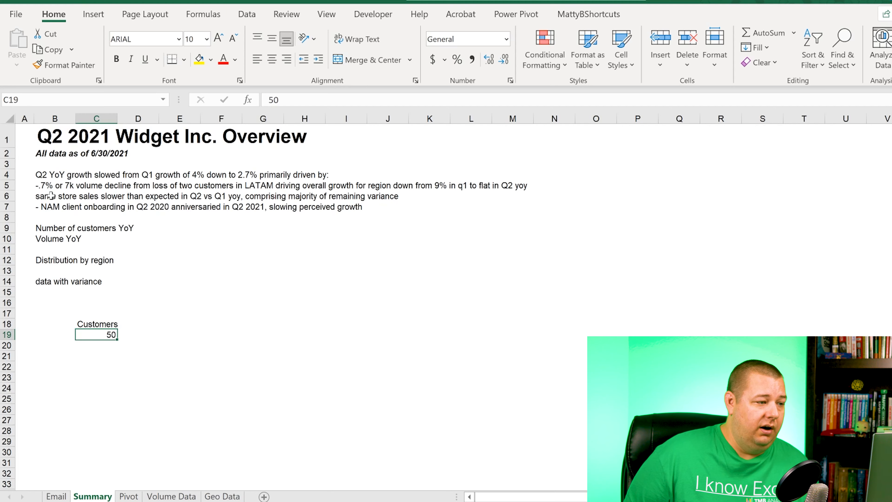
pyautogui.hotkey('ctrl', 'pagedown')
pyautogui.press('Right')
pyautogui.press('Right')
pyautogui.press('Up')
pyautogui.press('Up')
pyautogui.press('Up')
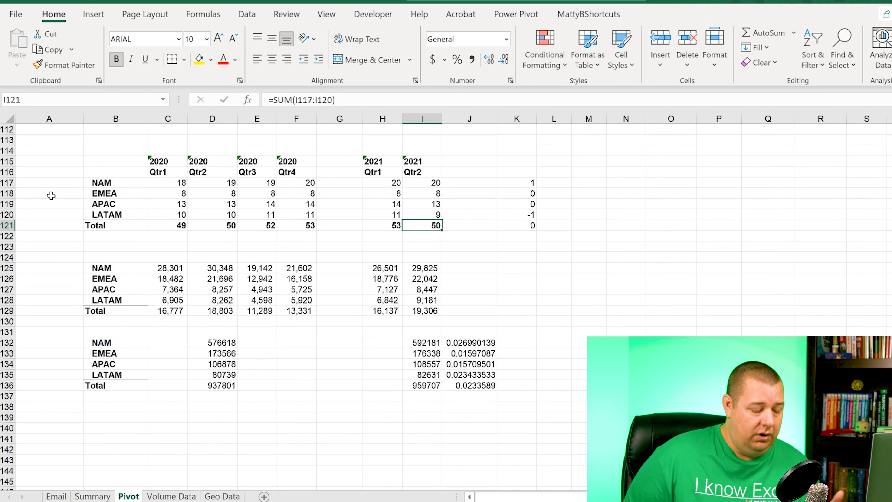
pyautogui.hotkey('ctrl', 'c')
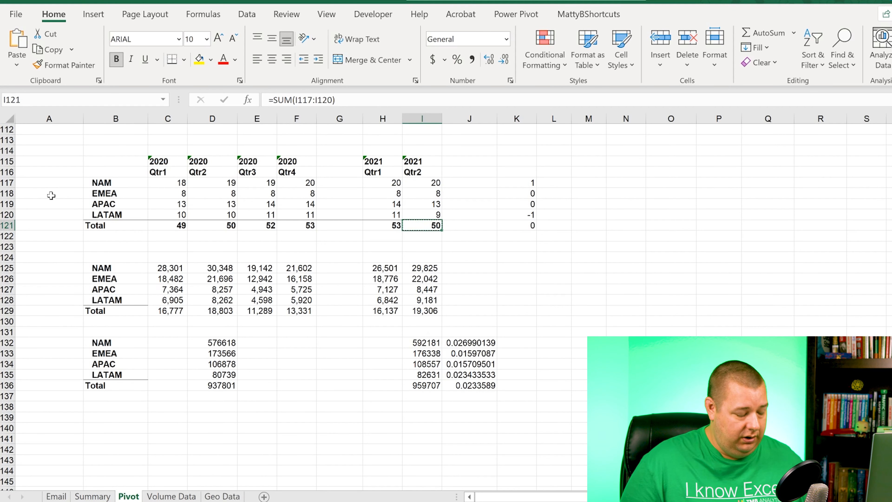
pyautogui.hotkey('ctrl', 'pageup')
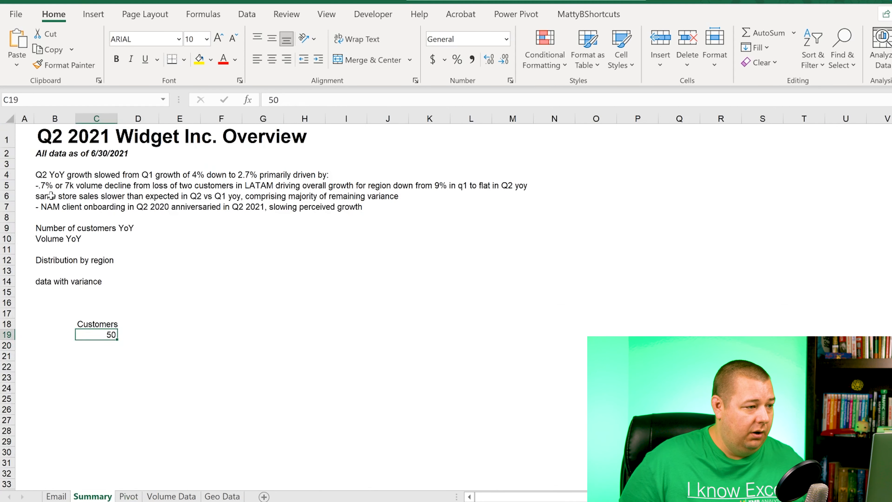
pyautogui.hotkey('alt', 'e')
pyautogui.press('s')
pyautogui.press('l')
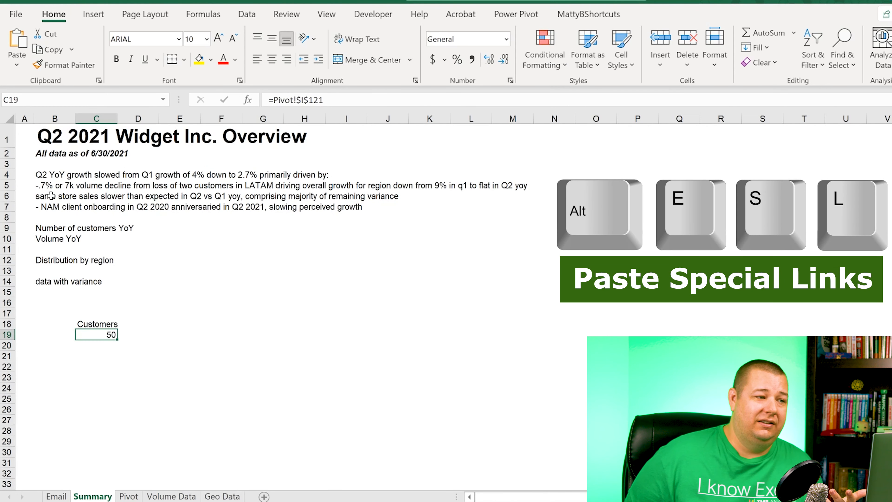
pyautogui.press('Down')
pyautogui.press('Up')
pyautogui.press('Down')
pyautogui.press('Up')
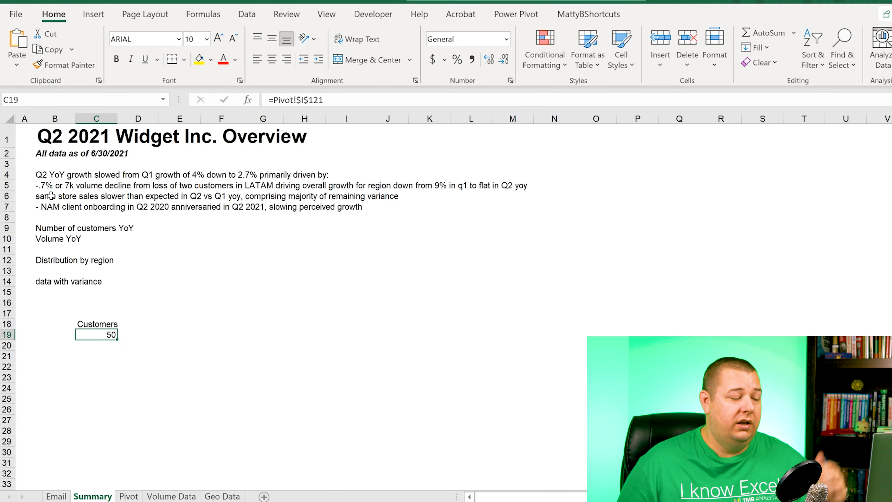
pyautogui.press('Up')
pyautogui.press('Down')
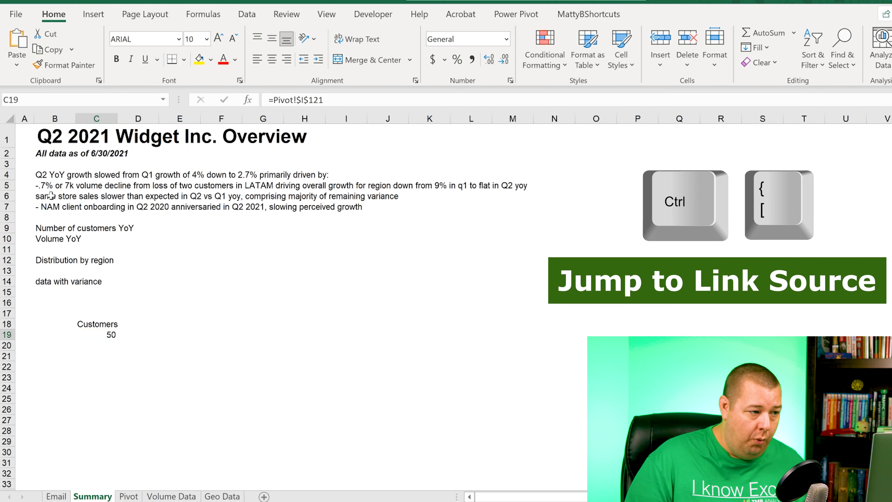
# Trace the customer total link in C19 to its source cells on the Pivot sheet and return to C19
pyautogui.hotkey('ctrl', '[')
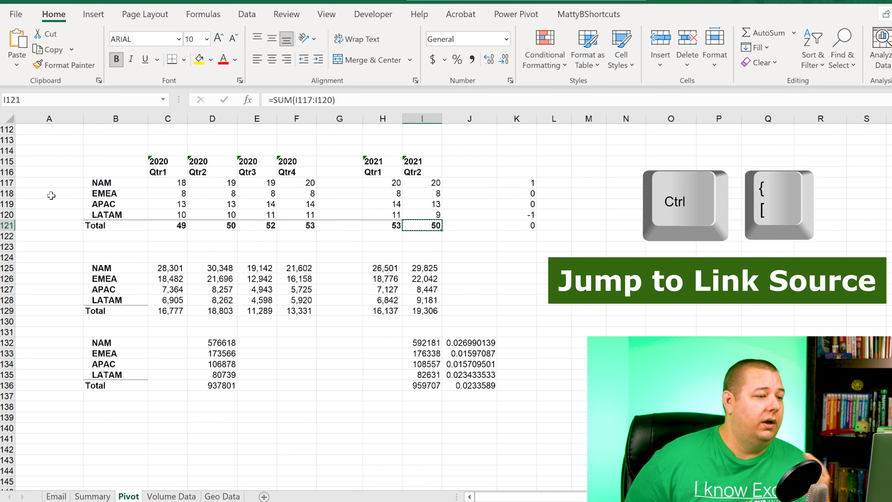
pyautogui.hotkey('ctrl', '[')
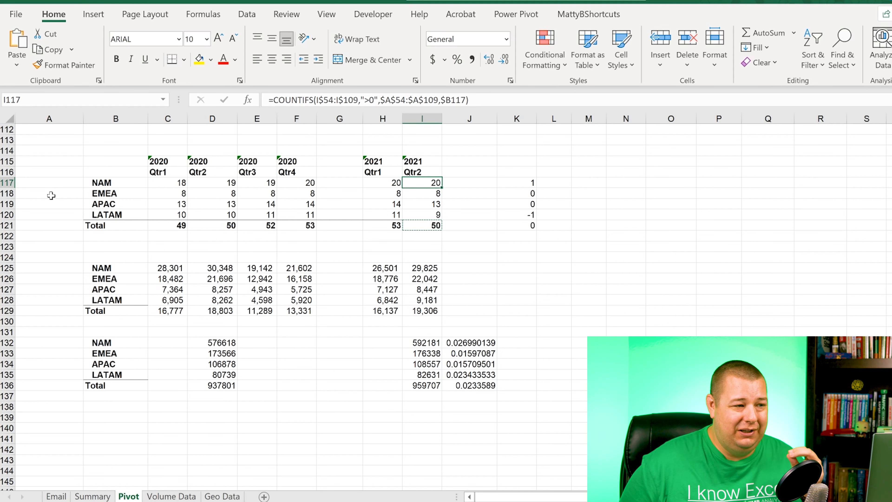
pyautogui.press('Down')
pyautogui.press('Down')
pyautogui.press('Down')
pyautogui.press('Down')
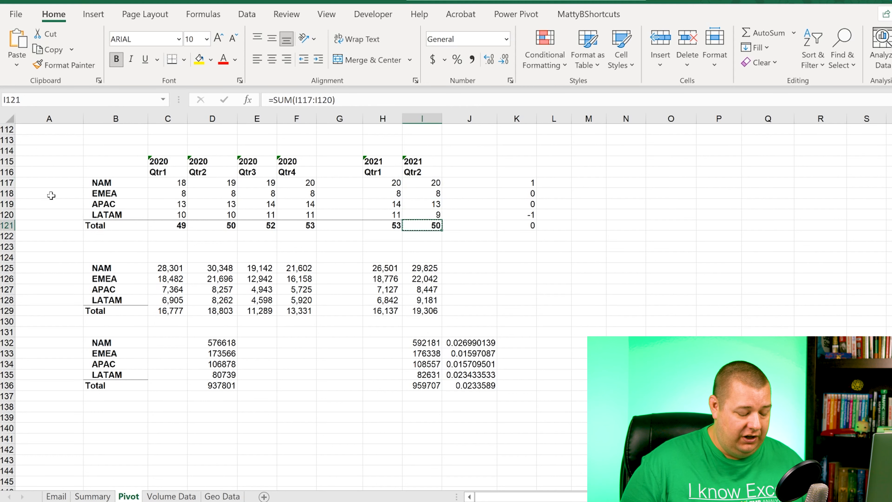
pyautogui.press('F5')
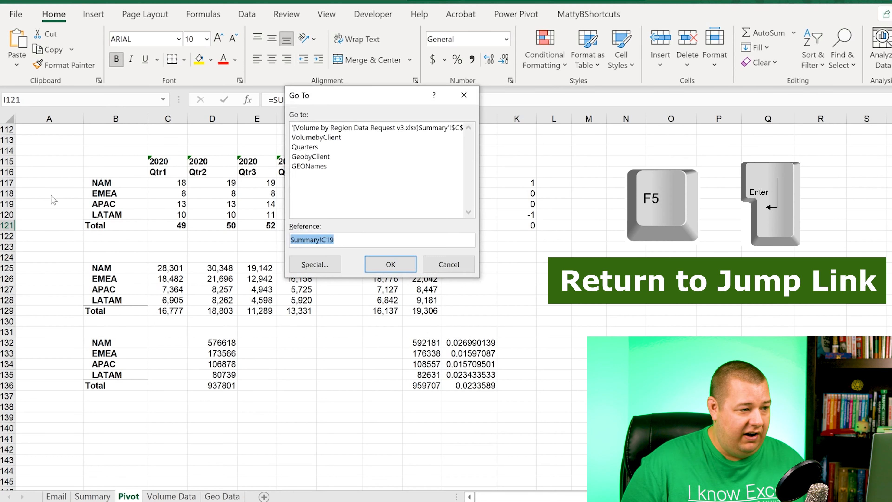
pyautogui.press('Return')
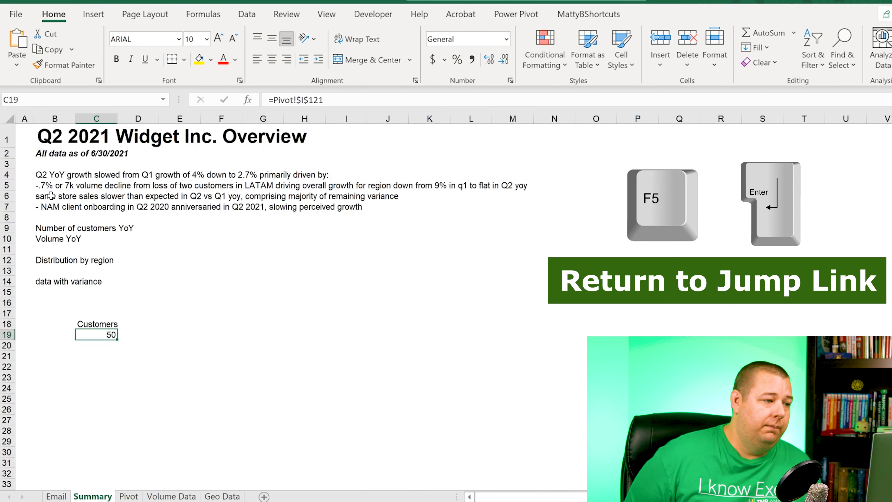
# Move the Customers label and its linked total from C18:C19 to F18:F19
pyautogui.press('Up')
pyautogui.press('Down')
pyautogui.press('Up')
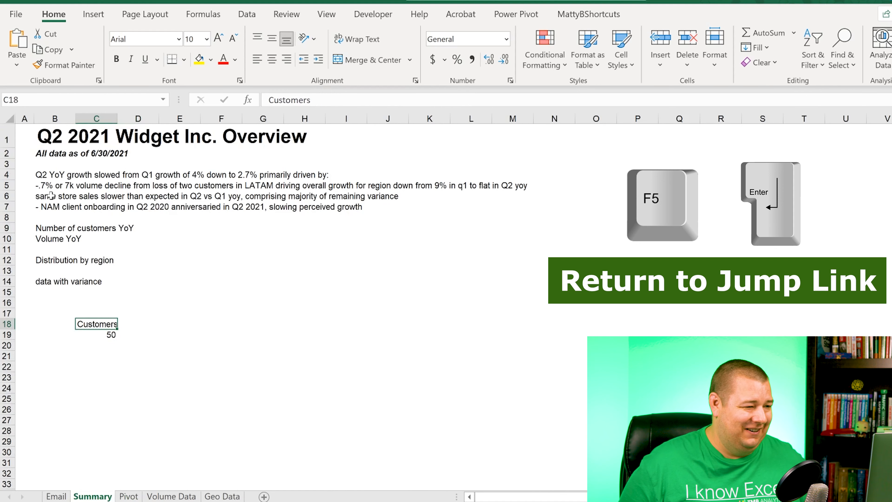
pyautogui.press('Down')
pyautogui.press('Up')
pyautogui.hotkey('shift', 'Down')
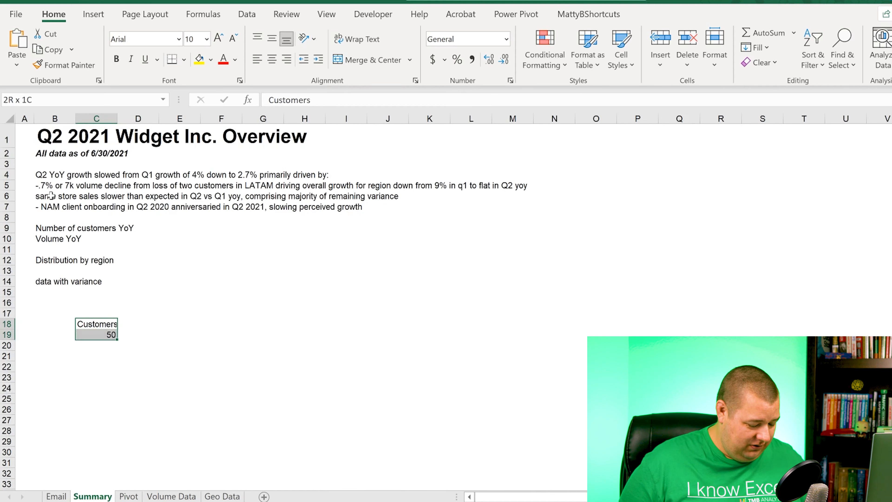
pyautogui.press('Up')
pyautogui.press('Down')
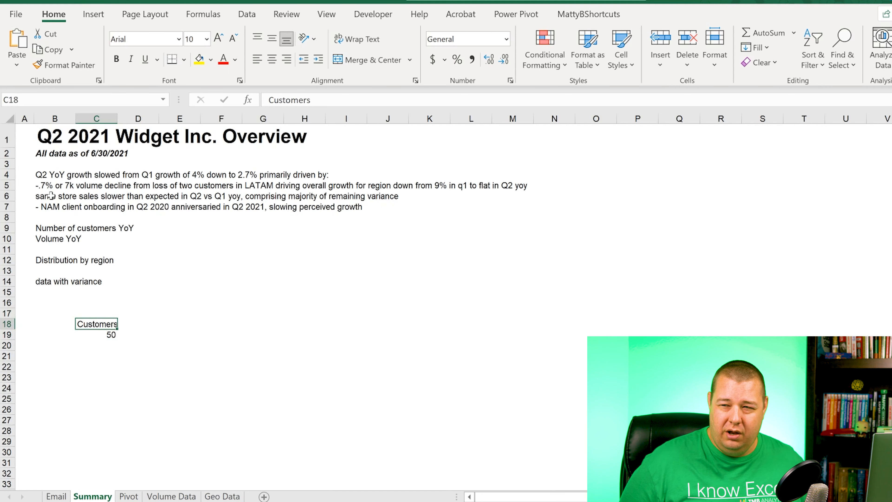
pyautogui.hotkey('shift', 'Down')
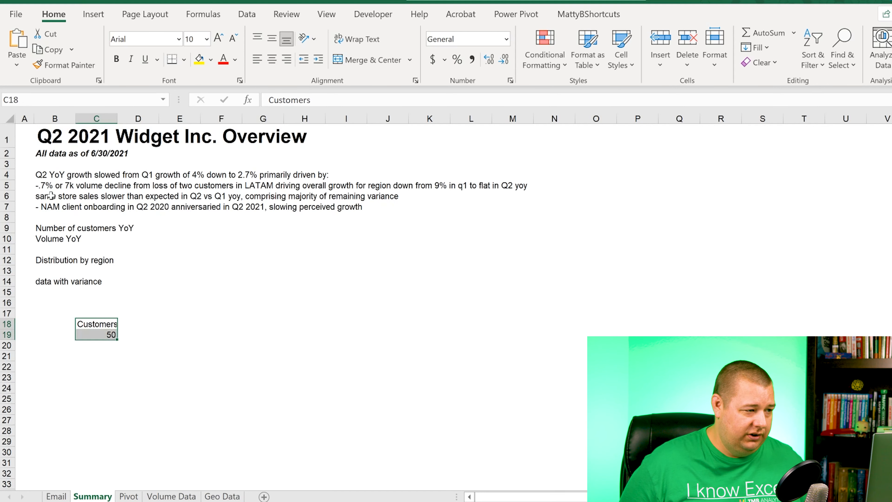
pyautogui.hotkey('ctrl', 'c')
pyautogui.press('Right')
pyautogui.press('Right')
pyautogui.press('Right')
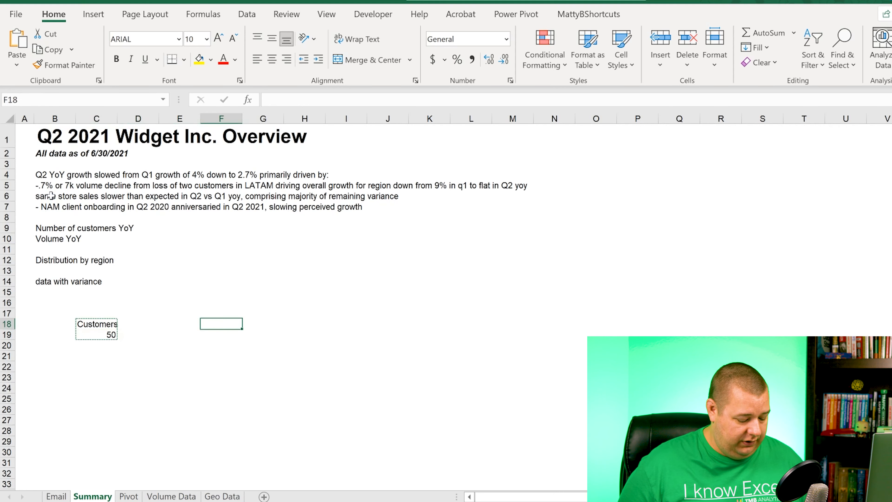
pyautogui.press('Return')
# Copy the 2020 Qtr2 customer total in D121 of the Pivot sheet and paste it as a link into Summary F21
pyautogui.press('Down')
pyautogui.press('Down')
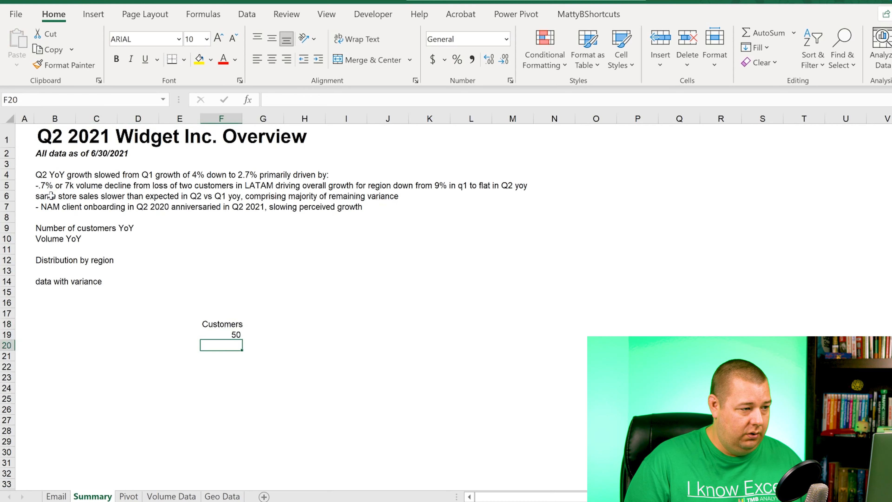
pyautogui.press('Up')
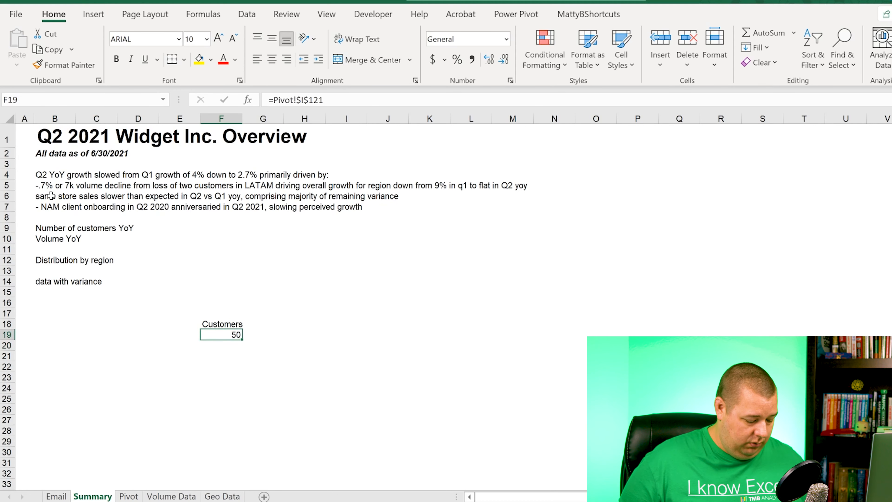
pyautogui.hotkey('ctrl', '[')
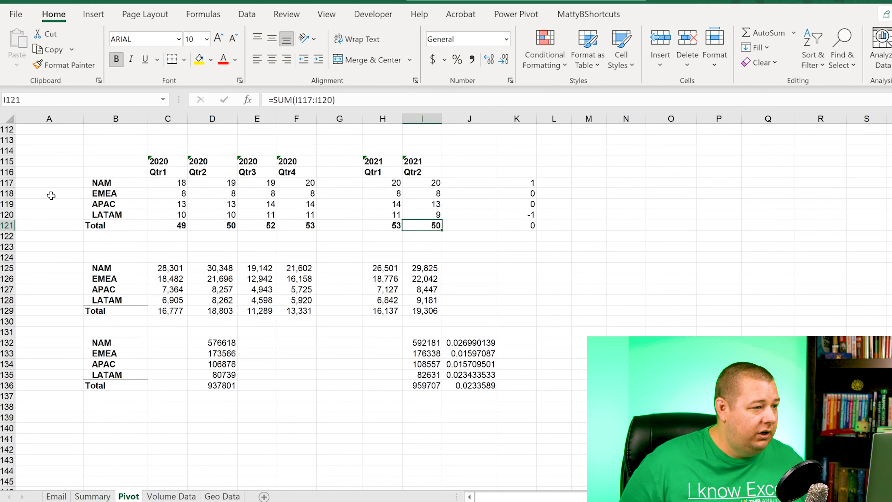
pyautogui.press('Left')
pyautogui.press('Left')
pyautogui.press('Left')
pyautogui.press('Left')
pyautogui.press('Left')
pyautogui.hotkey('ctrl', 'c')
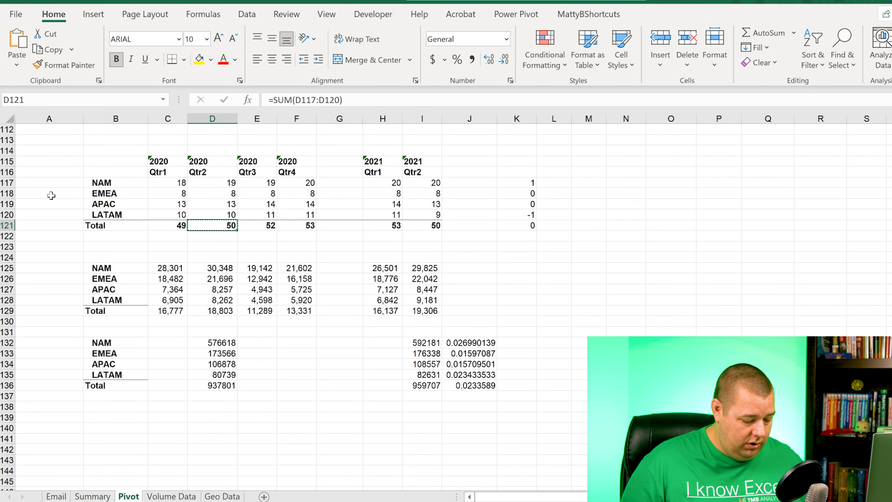
pyautogui.hotkey('ctrl', 'pageup')
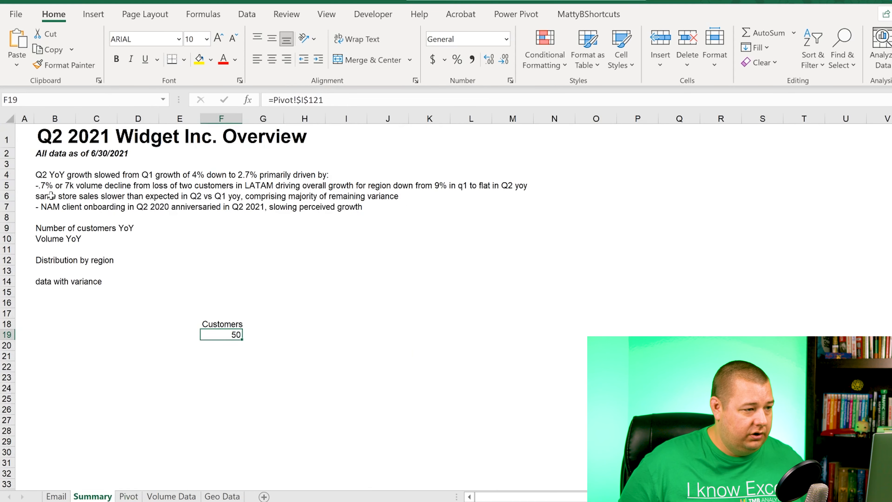
pyautogui.press('Down')
pyautogui.press('Down')
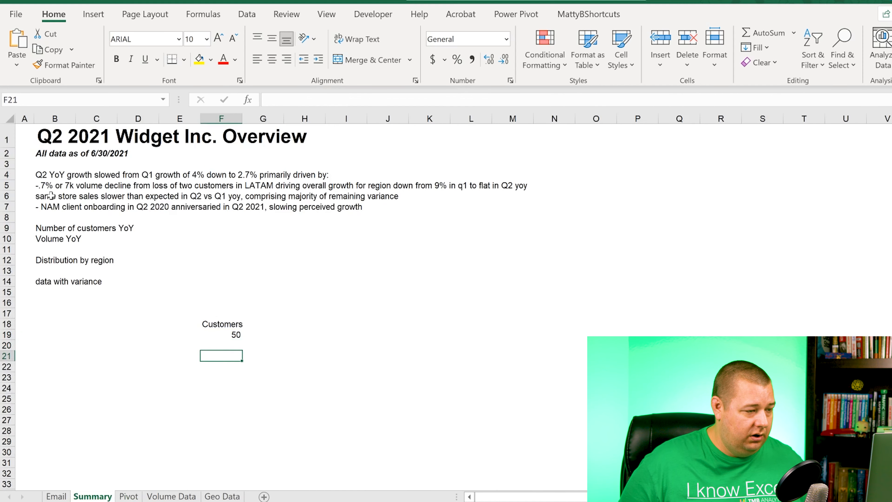
pyautogui.hotkey('alt', 'e')
pyautogui.press('s')
pyautogui.press('l')
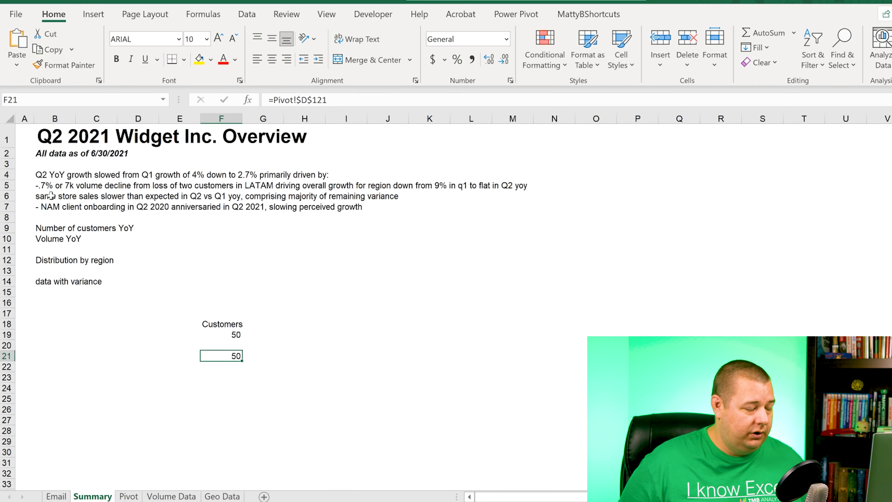
pyautogui.press('Left')
pyautogui.press('Right')
pyautogui.press('Up')
pyautogui.press('Up')
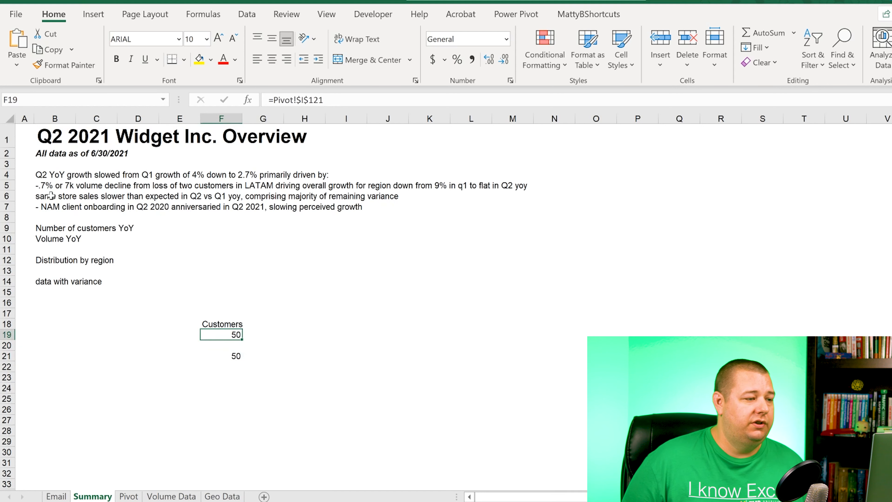
pyautogui.press('Down')
pyautogui.press('Down')
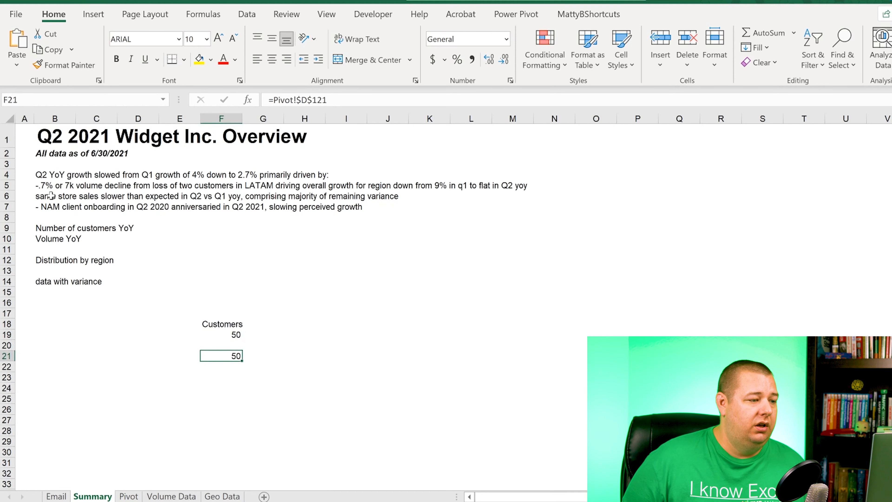
pyautogui.press('Left')
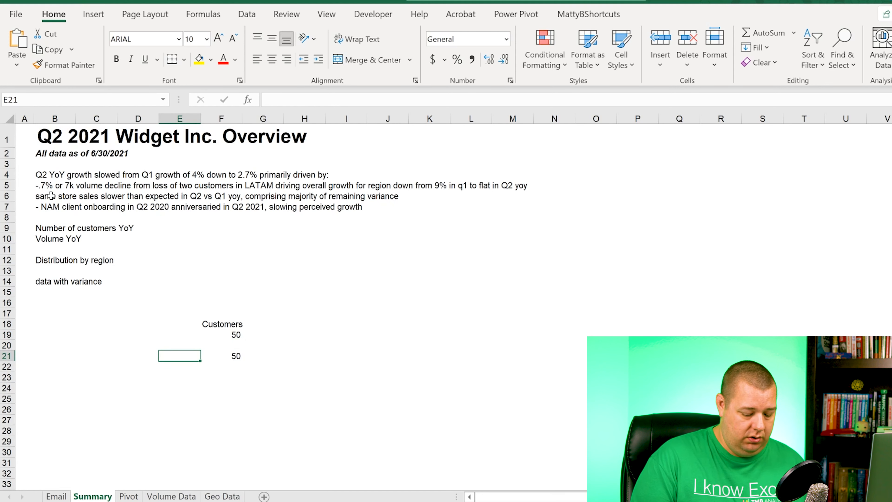
pyautogui.write('Prior Year')
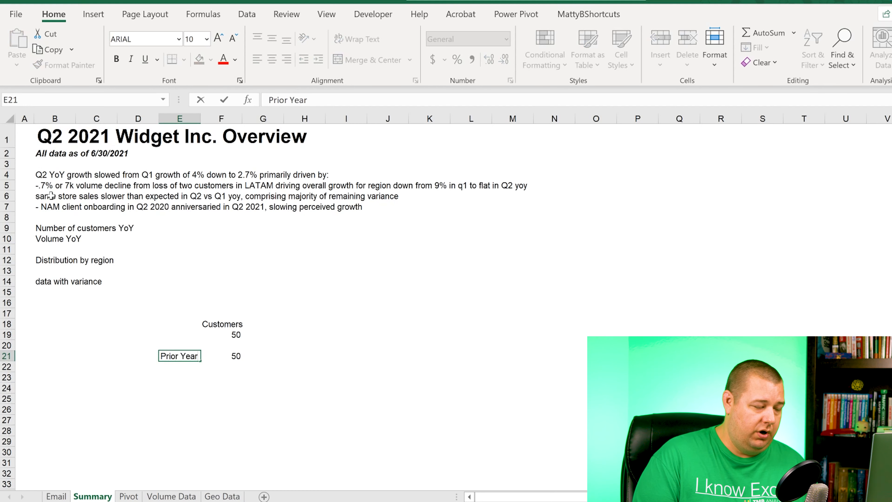
pyautogui.write(' Q')
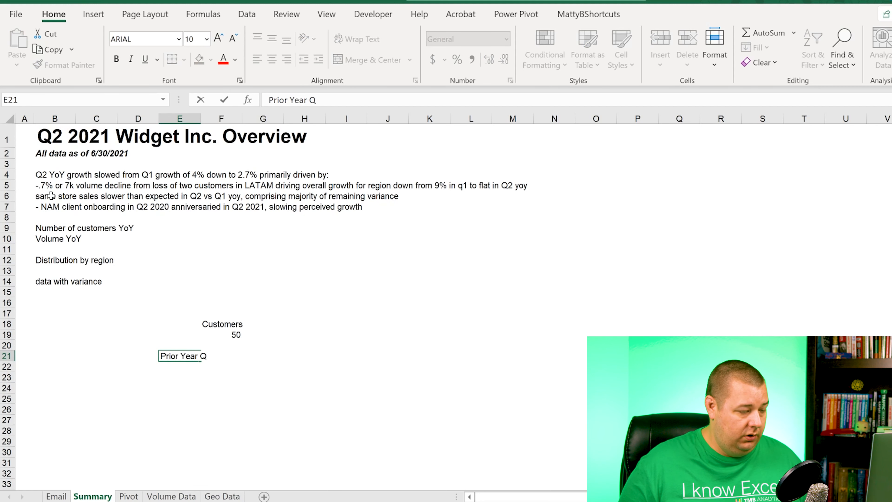
pyautogui.press('Escape')
# Move the linked 2020 Qtr2 customer total from F21 to F22 and enter the label "Prior Year" in F21
pyautogui.press('Right')
pyautogui.press('Up')
pyautogui.press('Down')
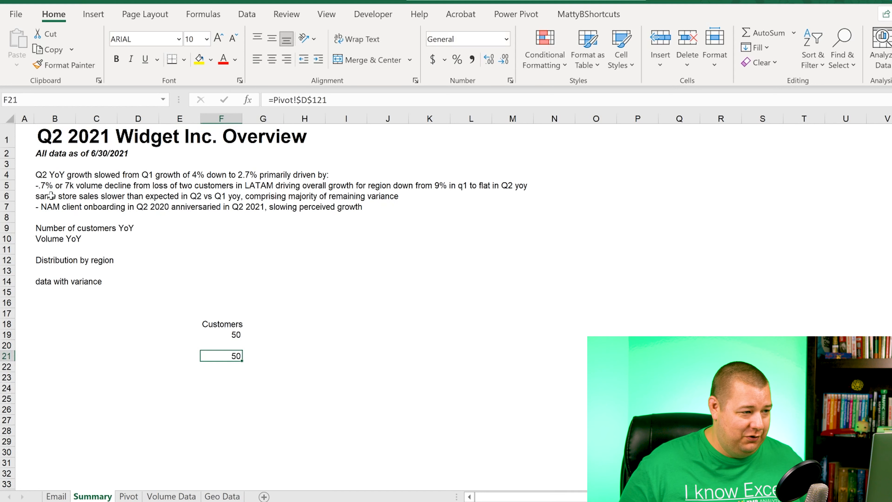
pyautogui.press('Up')
pyautogui.press('Down')
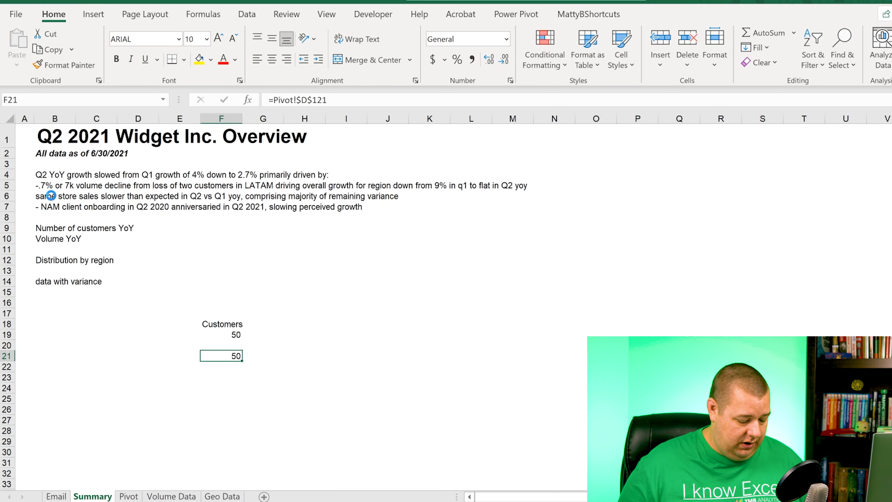
pyautogui.hotkey('ctrl', 'c')
pyautogui.press('Down')
pyautogui.hotkey('ctrl', 'v')
pyautogui.press('Up')
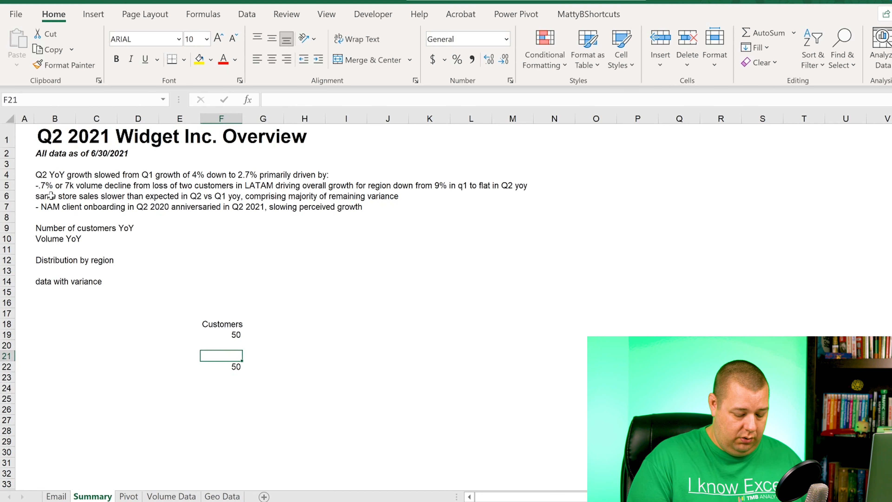
pyautogui.write('Prior Year')
pyautogui.press('Return')
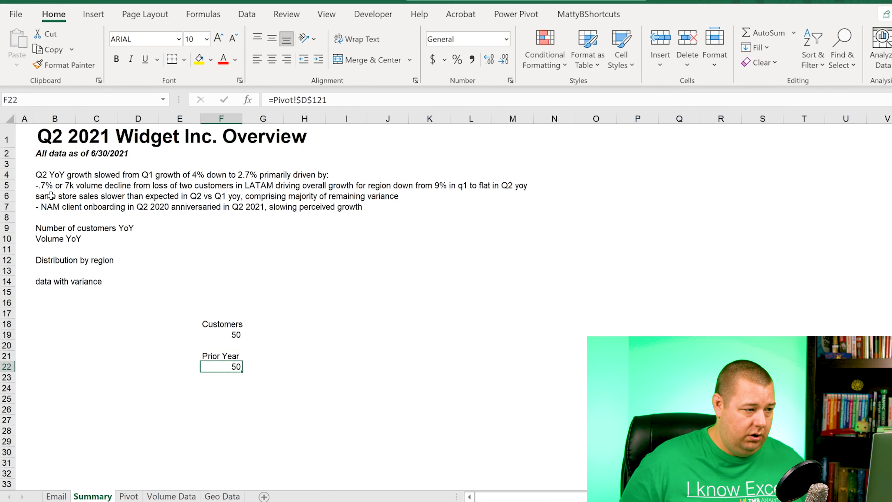
# Enter the label "% Change" in G21 beside the Prior Year label
pyautogui.press('Up')
pyautogui.press('Right')
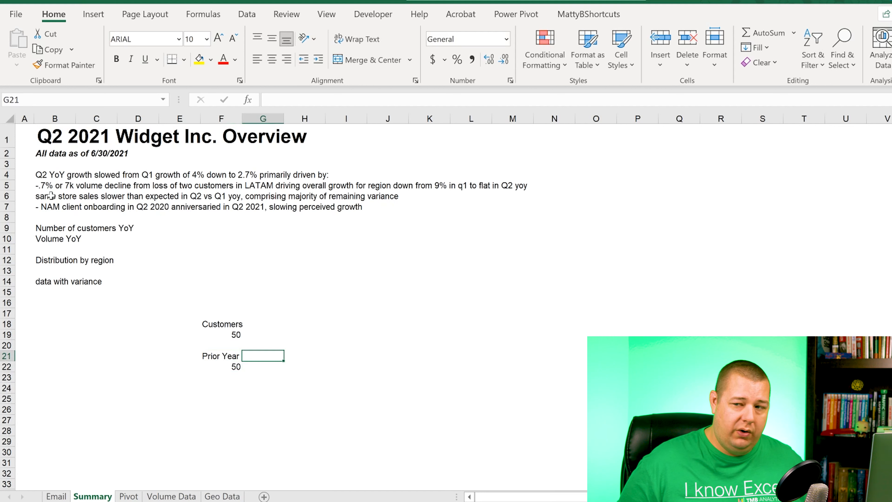
pyautogui.write('% Ch')
pyautogui.press('BackSpace')
pyautogui.press('BackSpace')
pyautogui.write('Change')
pyautogui.press('Return')
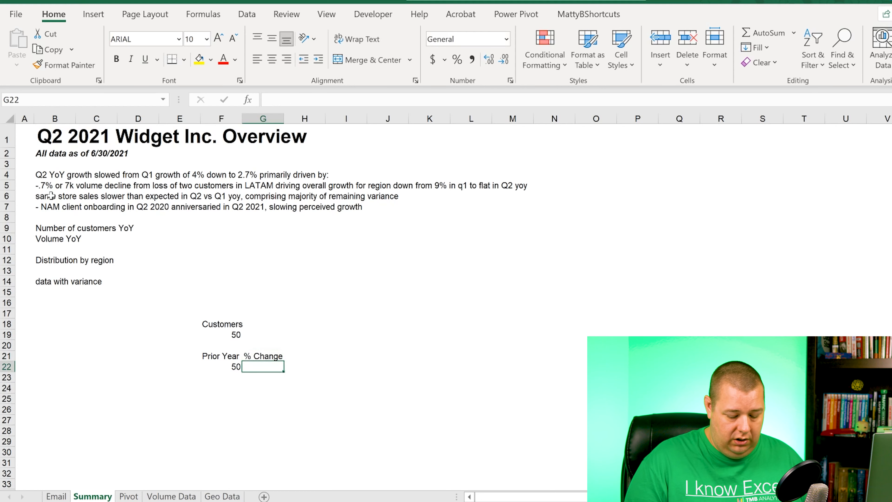
# Calculate the customer percent change in G22 with =F19/F22-1 and format it as a percentage
pyautogui.write('=')
pyautogui.press('Left')
pyautogui.press('Up')
pyautogui.press('Up')
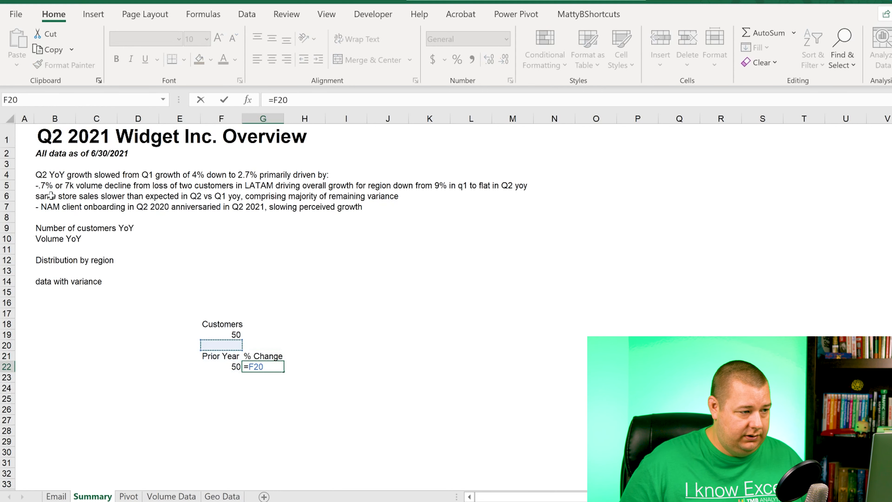
pyautogui.press('Up')
pyautogui.write('/')
pyautogui.press('Left')
pyautogui.write('-1')
pyautogui.press('Return')
pyautogui.press('Up')
pyautogui.press('alt')
pyautogui.press('h')
pyautogui.press('p')
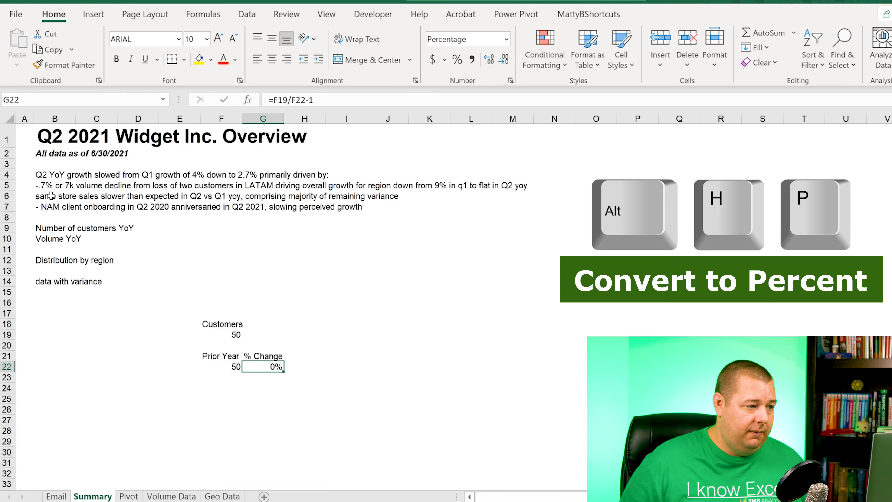
# Align the Customers heading horizontally over F18:G18 using Center Across Selection, without merging the cells
pyautogui.press('Left')
pyautogui.press('Up')
pyautogui.press('Up')
pyautogui.press('Up')
pyautogui.press('Up')
pyautogui.hotkey('shift', 'Right')
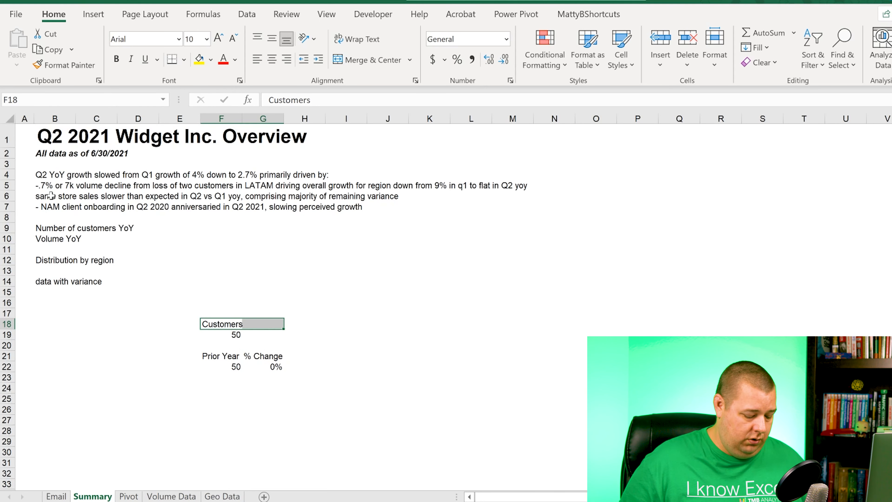
pyautogui.hotkey('alt', 'h')
pyautogui.press('f')
pyautogui.press('n')
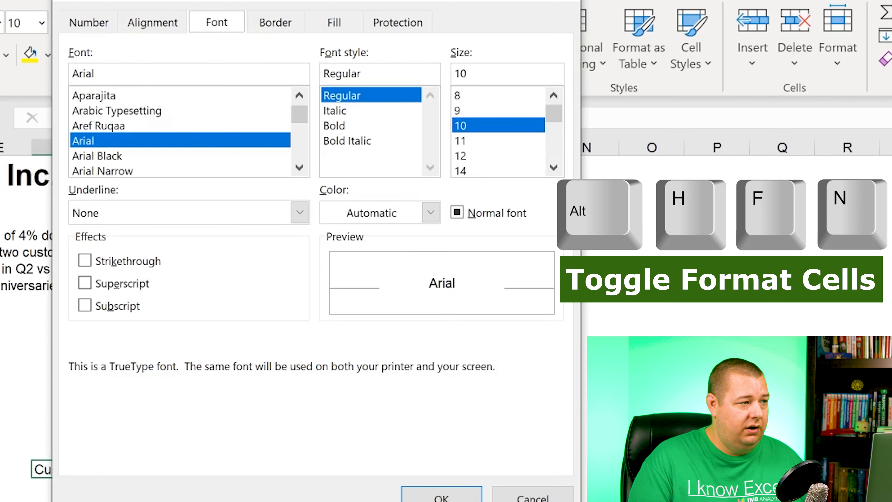
pyautogui.hotkey('ctrl', 'shift', 'Tab')
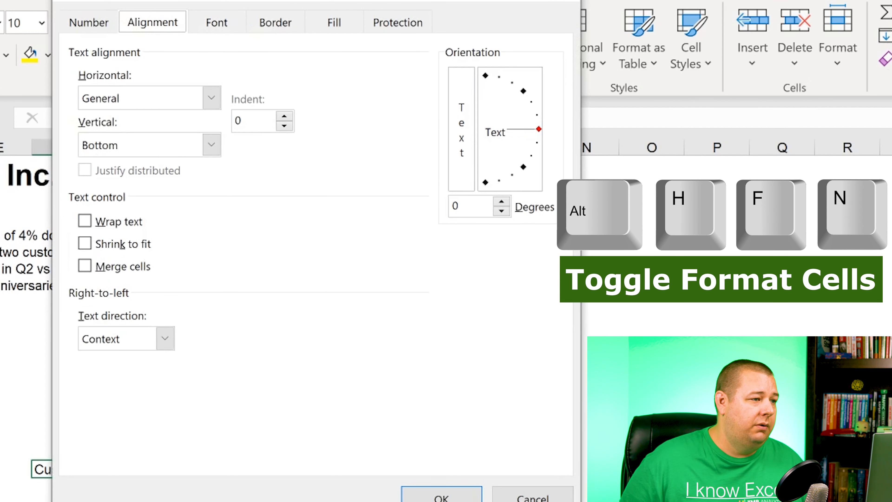
pyautogui.hotkey('alt', 'h')
pyautogui.hotkey('alt', 'Down')
pyautogui.press('Down')
pyautogui.press('Down')
pyautogui.press('Down')
pyautogui.press('Down')
pyautogui.press('Down')
pyautogui.press('Down')
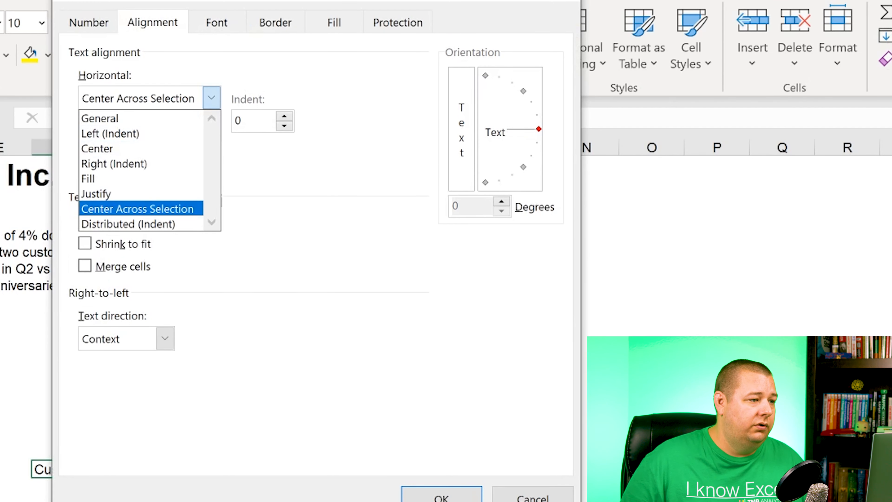
pyautogui.press('Return')
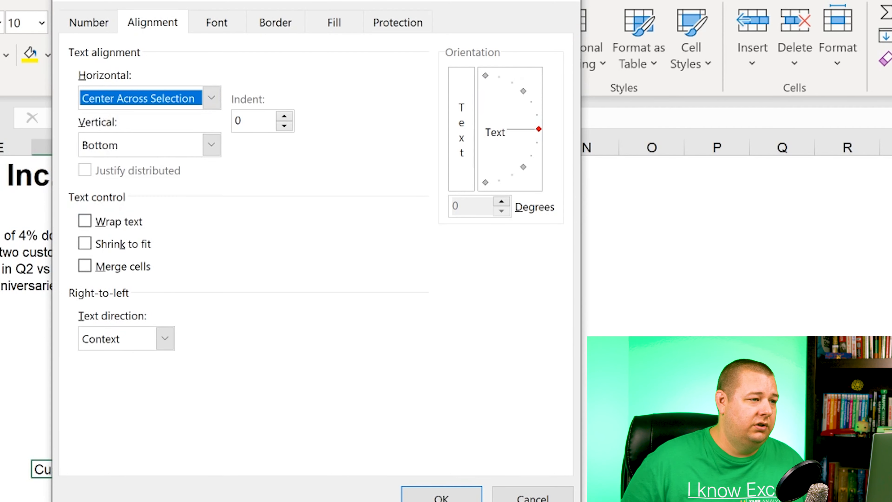
pyautogui.press('Return')
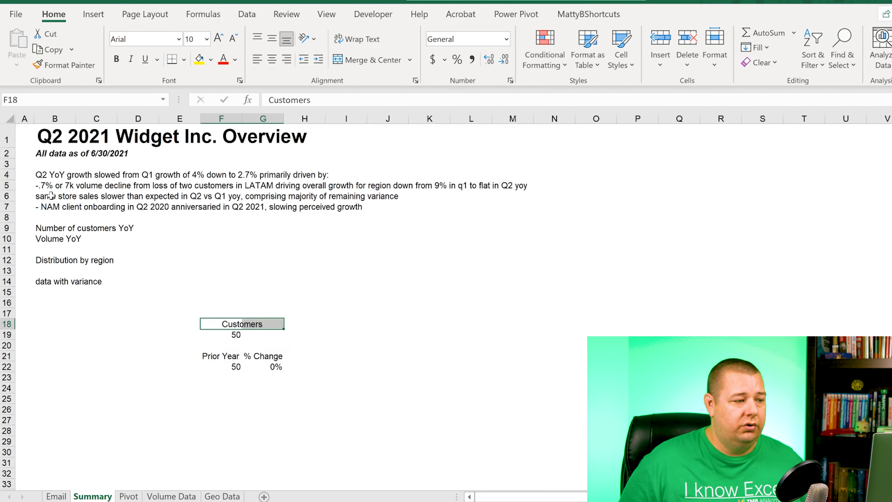
# Apply Center Across Selection to F19:G19 for the current customer total
pyautogui.press('Down')
pyautogui.hotkey('shift', 'Right')
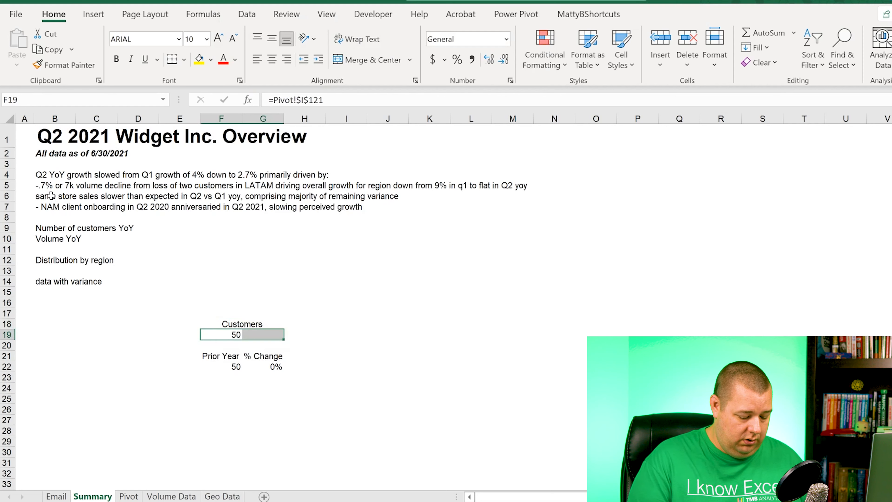
pyautogui.hotkey('ctrl', 'shift', 'f')
pyautogui.hotkey('ctrl', 'shift', 'Tab')
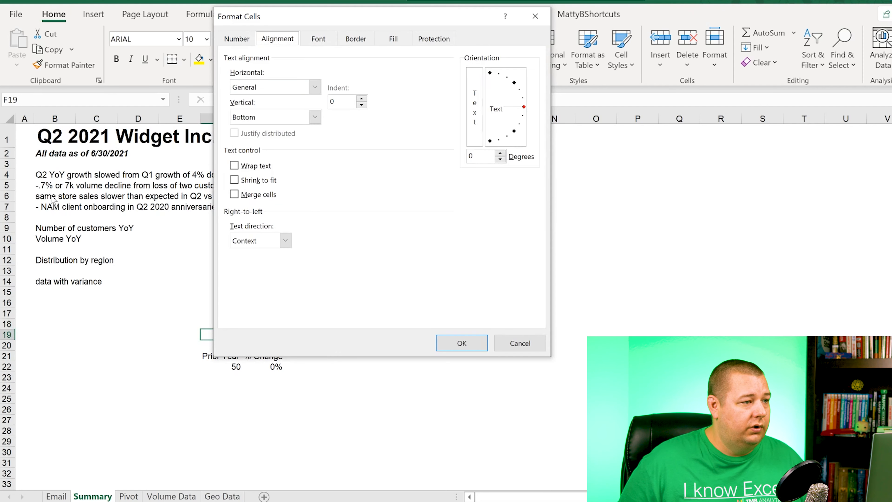
pyautogui.hotkey('alt', 'h')
pyautogui.hotkey('alt', 'Down')
pyautogui.press('Down')
pyautogui.press('Down')
pyautogui.press('Down')
pyautogui.press('Down')
pyautogui.press('Down')
pyautogui.press('Down')
pyautogui.press('Return')
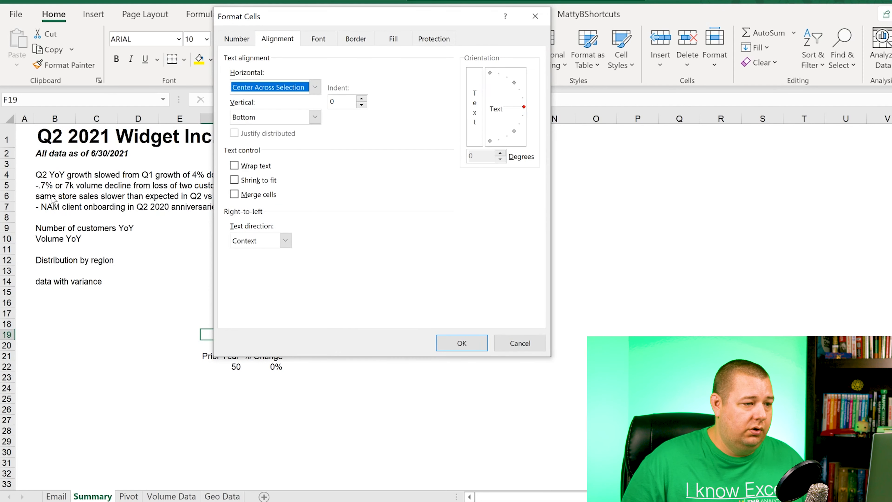
pyautogui.press('Return')
pyautogui.press('Up')
pyautogui.press('Down')
pyautogui.press('Up')
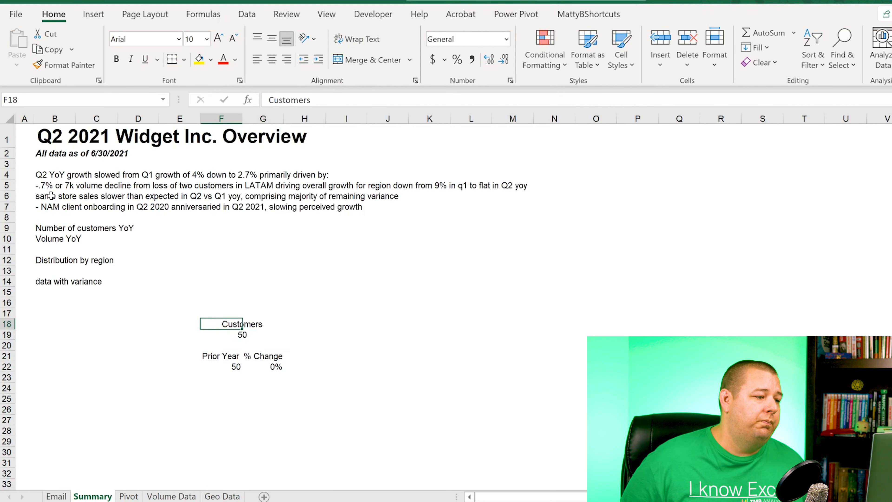
pyautogui.press('Left')
pyautogui.press('Left')
pyautogui.press('Left')
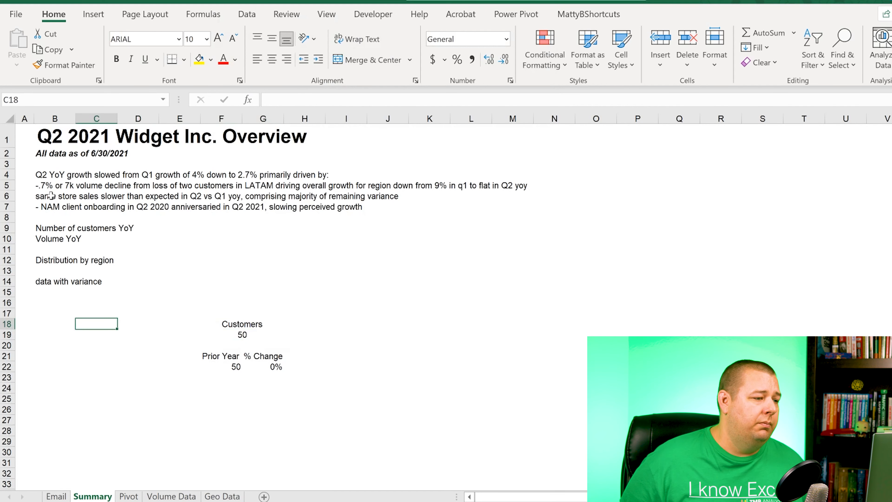
pyautogui.press('Right')
pyautogui.press('Right')
pyautogui.press('Right')
pyautogui.hotkey('shift', 'Down')
pyautogui.hotkey('shift', 'Down')
pyautogui.hotkey('shift', 'Down')
pyautogui.hotkey('shift', 'Down')
pyautogui.hotkey('shift', 'Right')
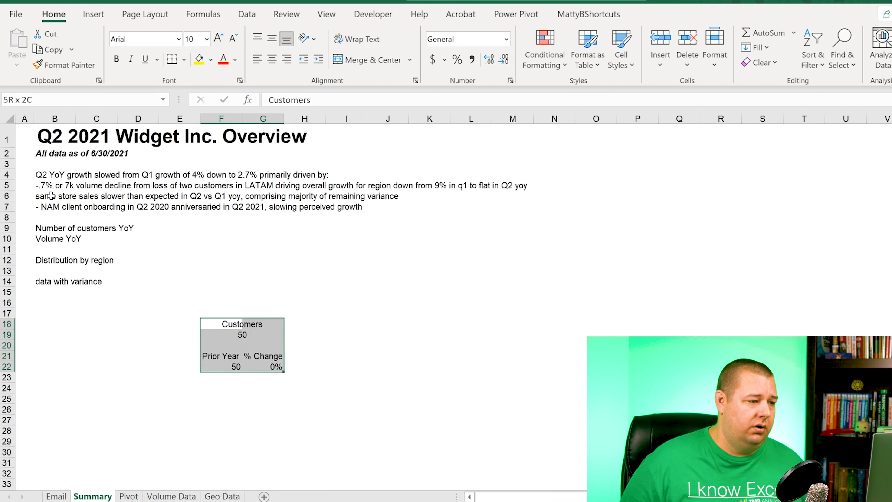
pyautogui.press('Up')
pyautogui.press('Down')
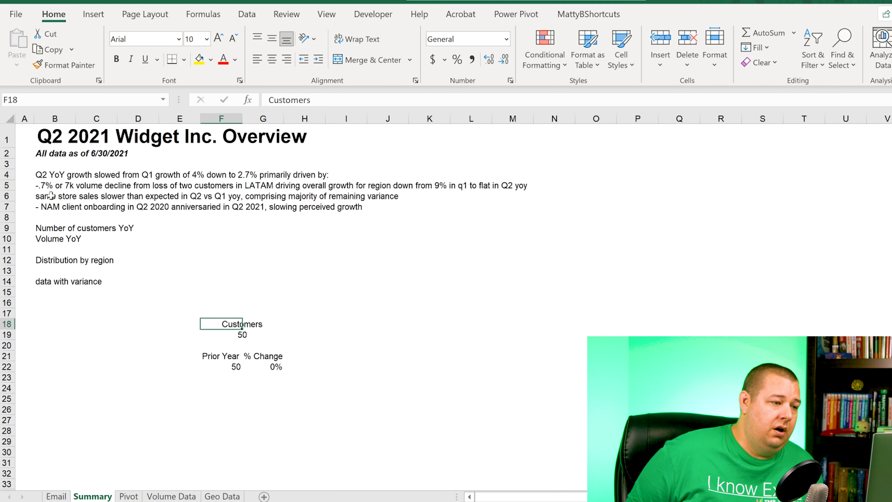
# Fill the customer block F18:G22 with the dark blue theme color
pyautogui.hotkey('shift', 'Down')
pyautogui.hotkey('shift', 'Down')
pyautogui.hotkey('shift', 'Down')
pyautogui.hotkey('shift', 'Down')
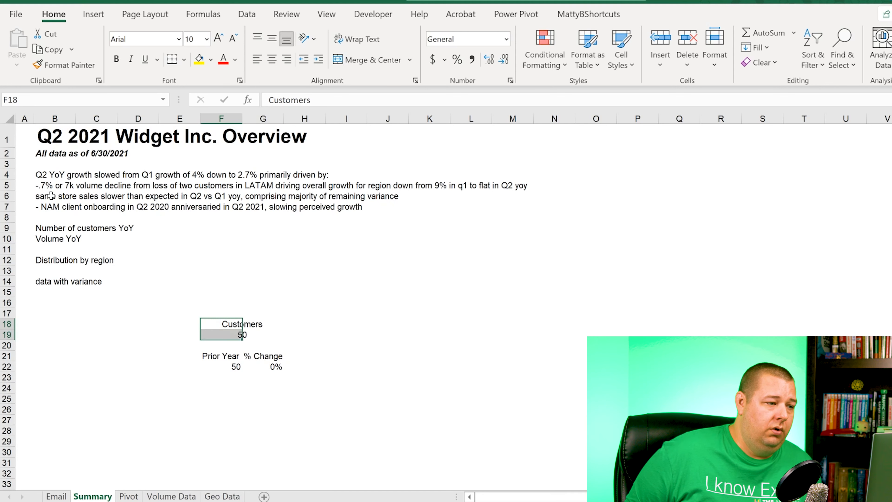
pyautogui.hotkey('shift', 'Right')
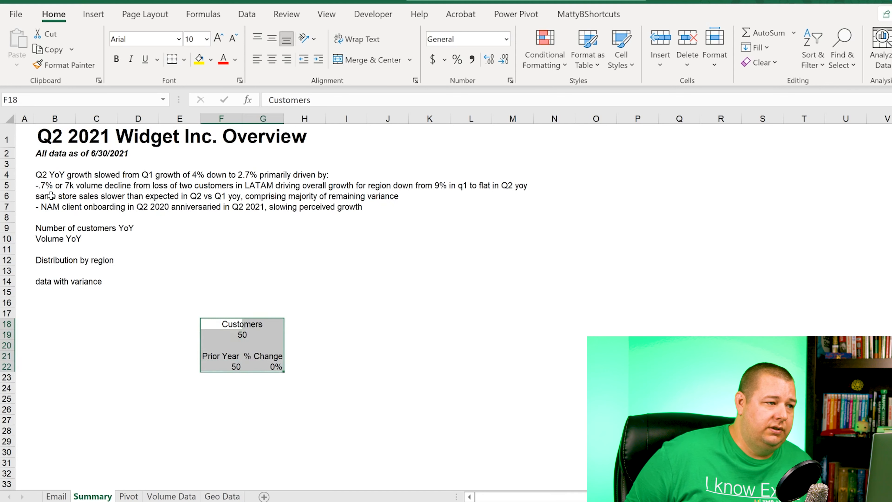
pyautogui.hotkey('alt', 'h')
pyautogui.press('h')
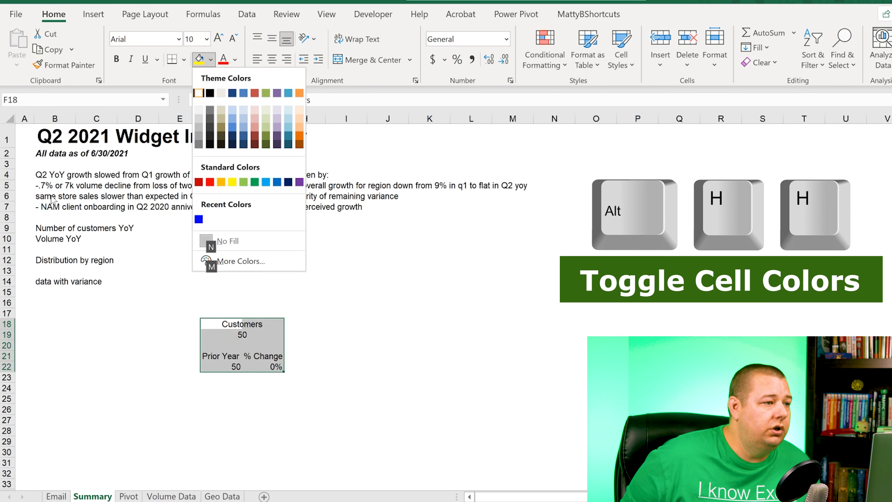
pyautogui.press('Down')
pyautogui.press('Right')
pyautogui.press('Right')
pyautogui.press('Up')
pyautogui.press('Left')
pyautogui.press('Down')
pyautogui.press('Down')
pyautogui.press('Down')
pyautogui.press('Down')
pyautogui.press('Down')
pyautogui.press('Down')
pyautogui.press('Right')
pyautogui.press('Up')
pyautogui.press('Up')
pyautogui.press('Up')
pyautogui.press('Up')
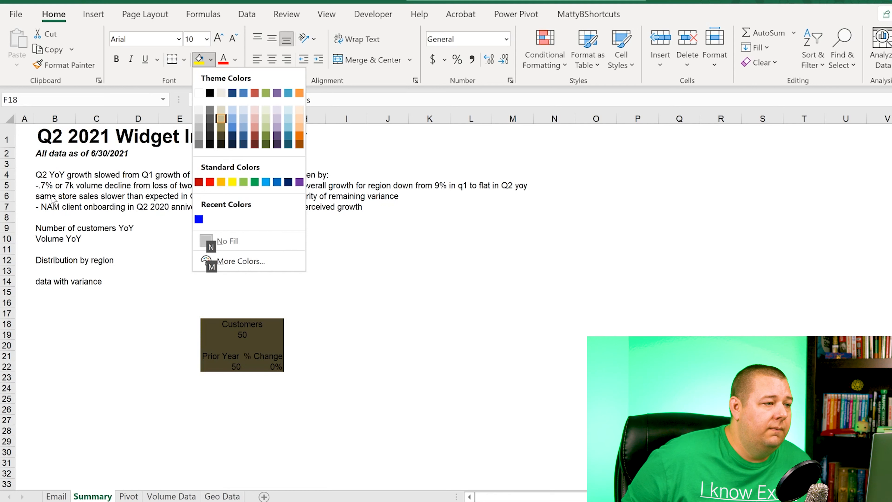
pyautogui.press('Up')
pyautogui.press('Right')
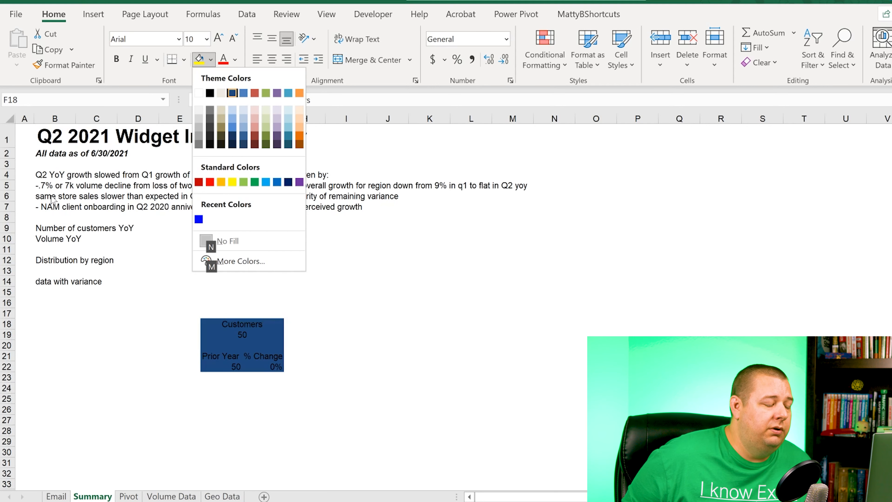
pyautogui.press('Down')
pyautogui.press('Down')
pyautogui.press('Down')
pyautogui.press('Down')
pyautogui.press('Right')
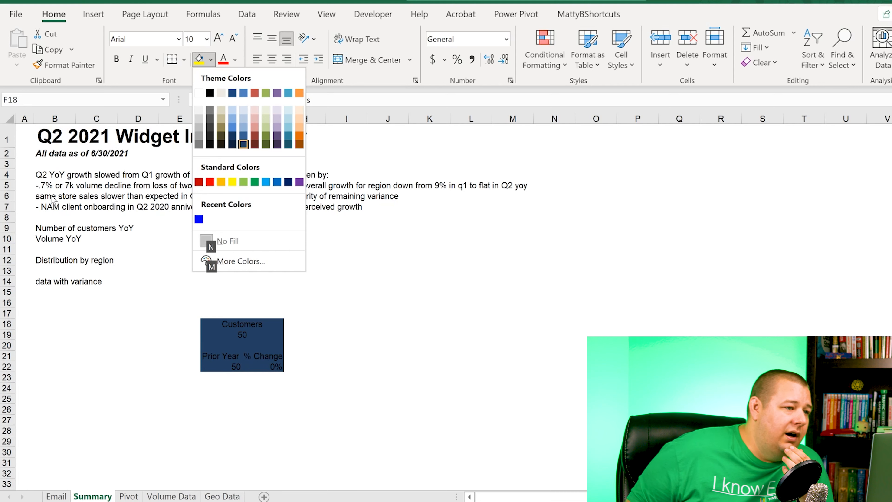
pyautogui.press('Left')
pyautogui.press('Up')
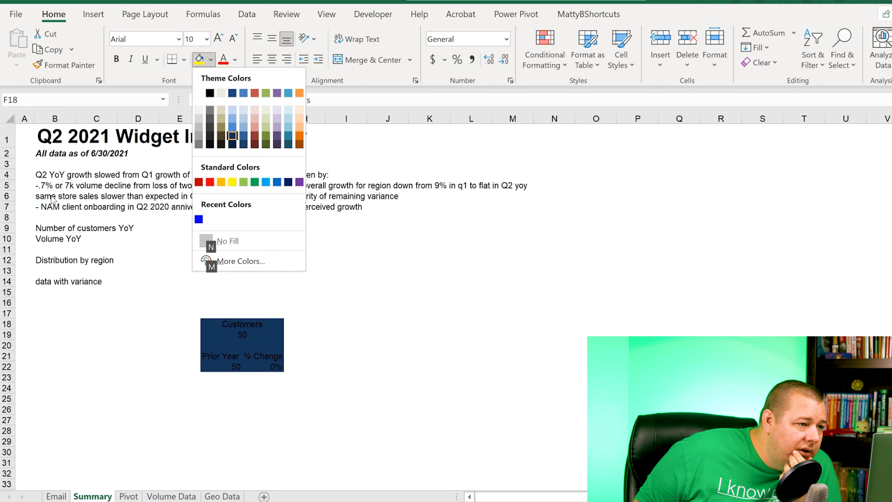
pyautogui.press('Up')
pyautogui.press('Up')
pyautogui.press('Up')
pyautogui.press('Return')
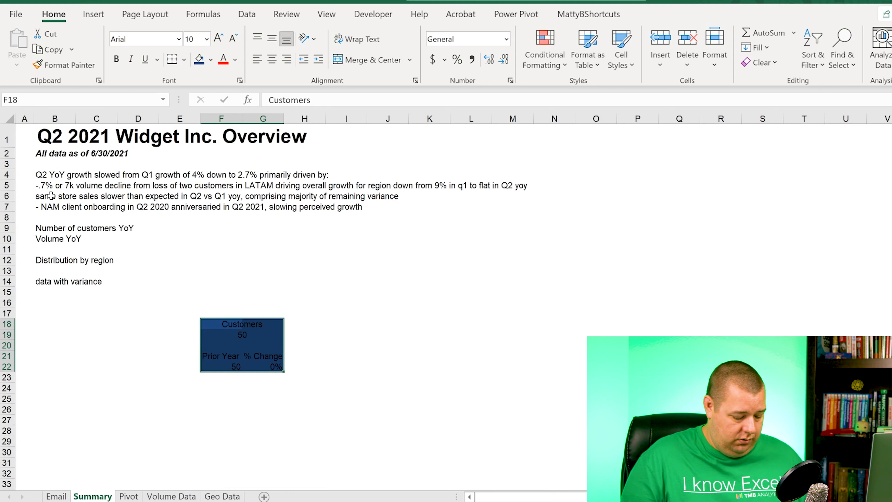
# Set the font color of the customer block F18:G22 to white
pyautogui.press('alt')
pyautogui.press('h')
pyautogui.press('f')
pyautogui.press('c')
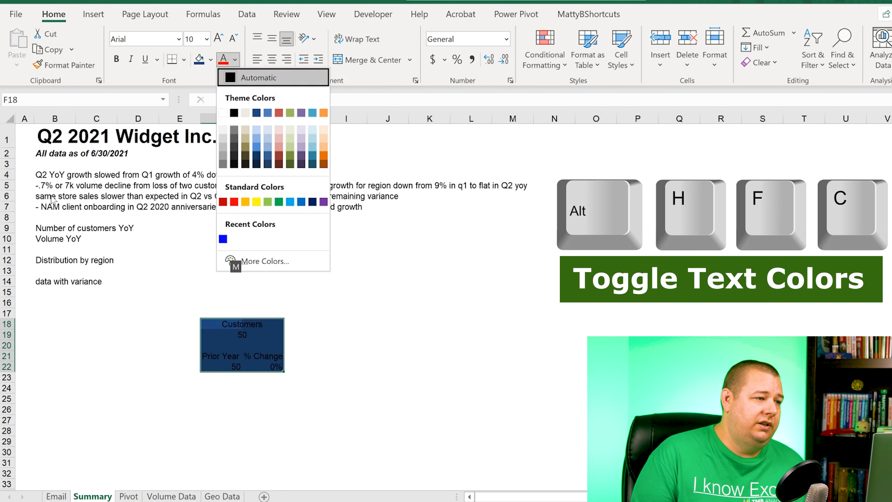
pyautogui.press('Down')
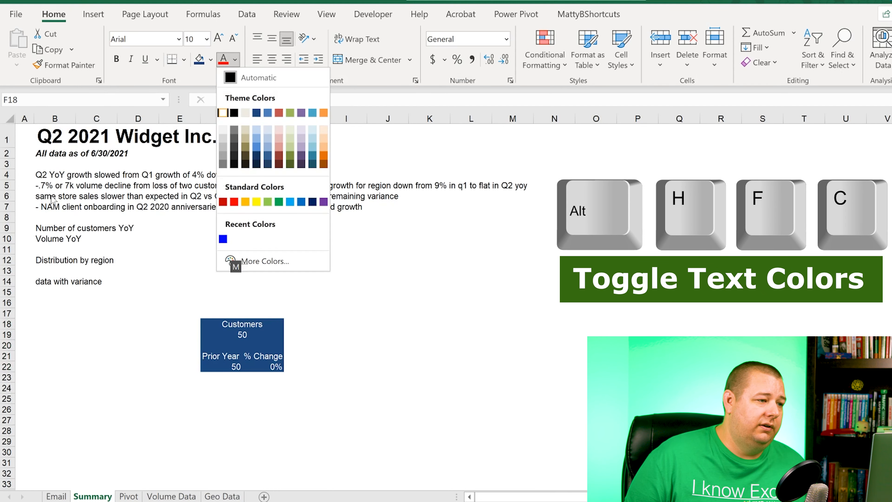
pyautogui.press('Return')
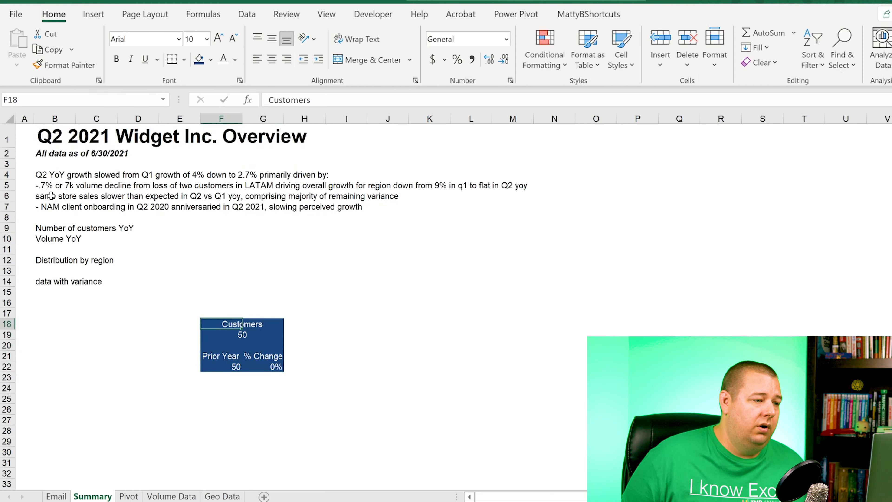
# Make the text in the customer block F18:G22 bold and center it vertically in the cells
pyautogui.hotkey('ctrl', 'shift', 'Right')
pyautogui.press('Left')
pyautogui.press('Right')
pyautogui.hotkey('shift', 'Down')
pyautogui.hotkey('shift', 'Down')
pyautogui.hotkey('shift', 'Down')
pyautogui.hotkey('shift', 'Down')
pyautogui.hotkey('shift', 'Right')
pyautogui.hotkey('ctrl', 'b')
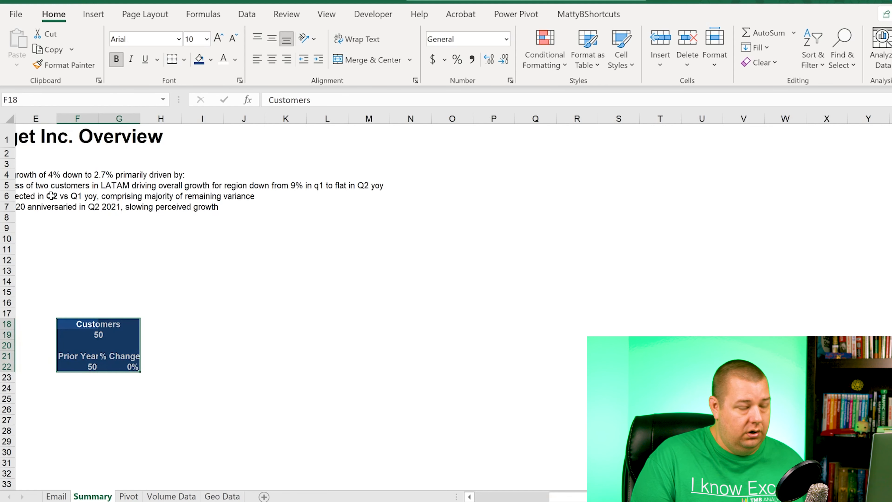
pyautogui.hotkey('alt', 'h')
pyautogui.press('a')
pyautogui.press('m')
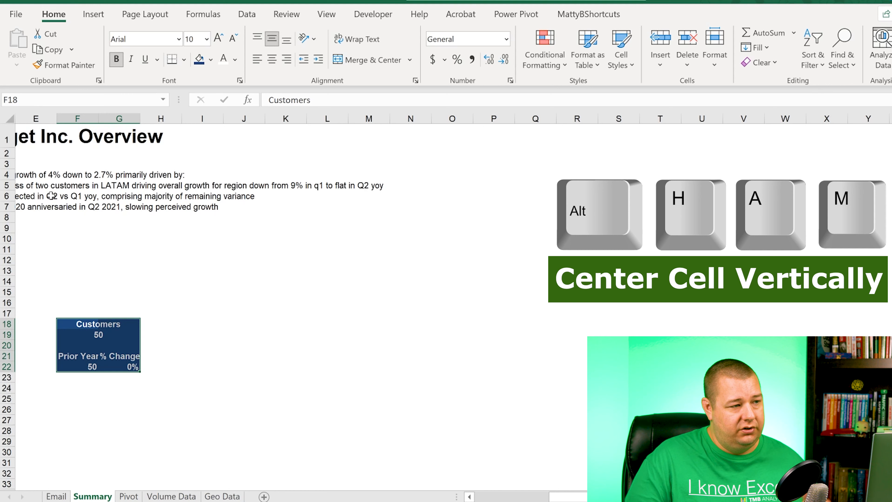
# Left-align the percent change value in G22
pyautogui.press('Down')
pyautogui.press('Down')
pyautogui.press('Down')
pyautogui.press('Right')
pyautogui.press('Down')
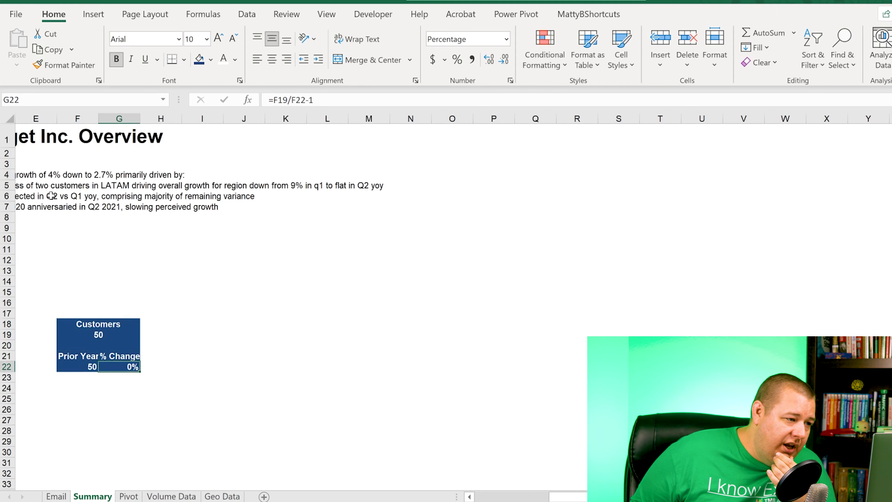
pyautogui.hotkey('alt', 'h')
pyautogui.press('a')
pyautogui.press('l')
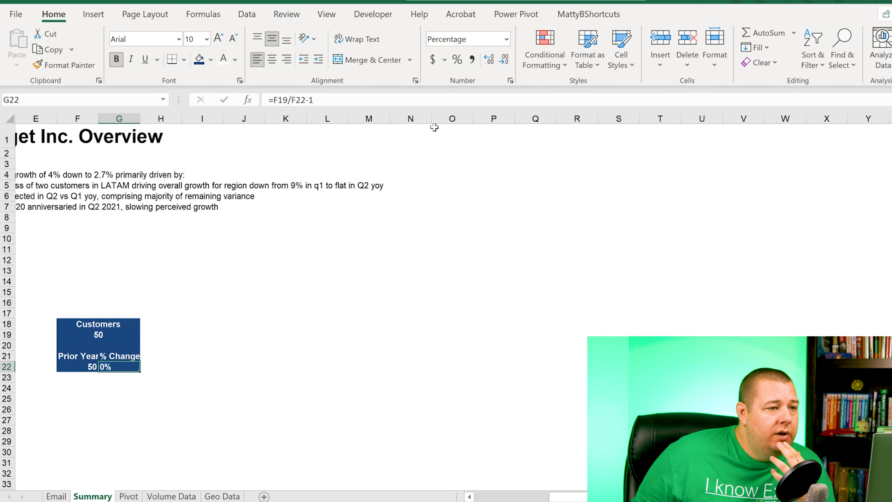
# Apply the three-triangle directional icon set as conditional formatting to the percent change in G22
pyautogui.click(547, 58)
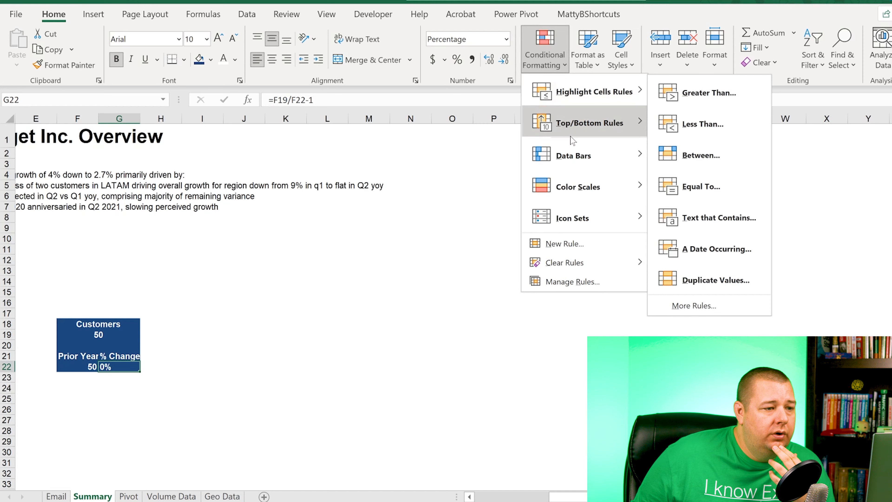
pyautogui.moveTo(582, 211)
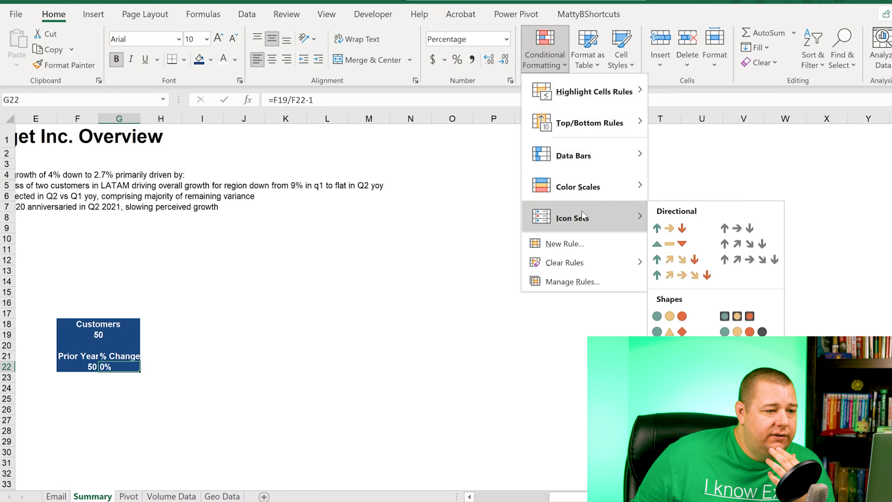
pyautogui.click(678, 247)
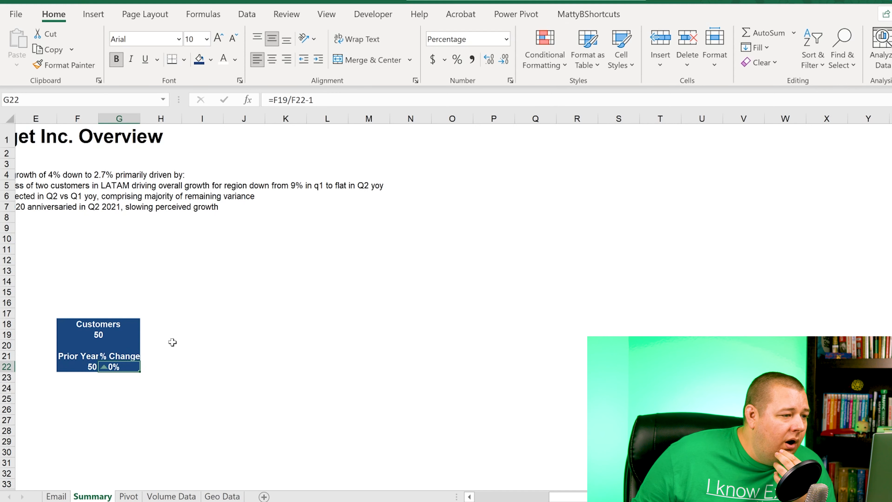
# Edit the icon set rule on G22 so both icon thresholds use the Number type with a value of 0
pyautogui.moveTo(251, 293); pyautogui.dragTo(286, 271)
pyautogui.click(243, 388)
pyautogui.click(103, 366)
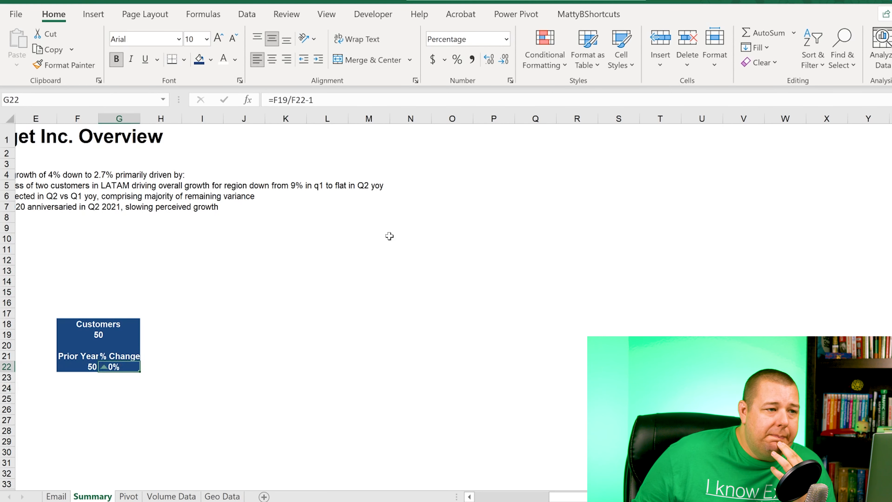
pyautogui.click(547, 65)
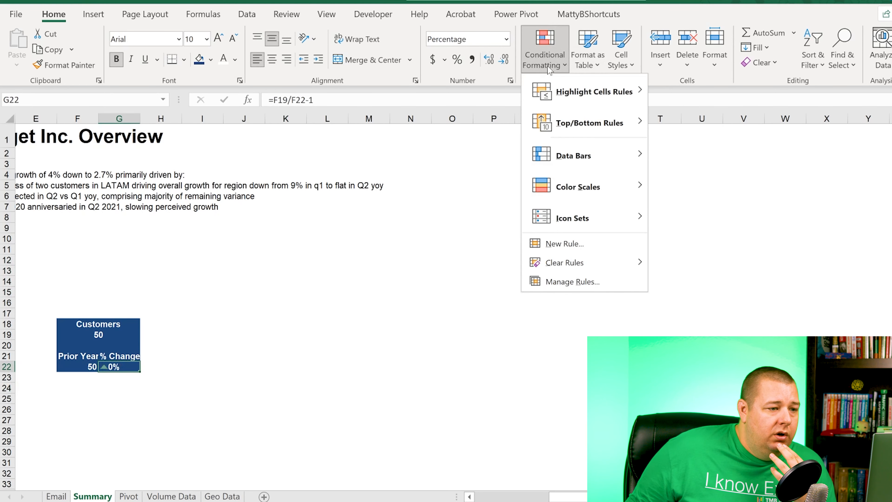
pyautogui.click(597, 282)
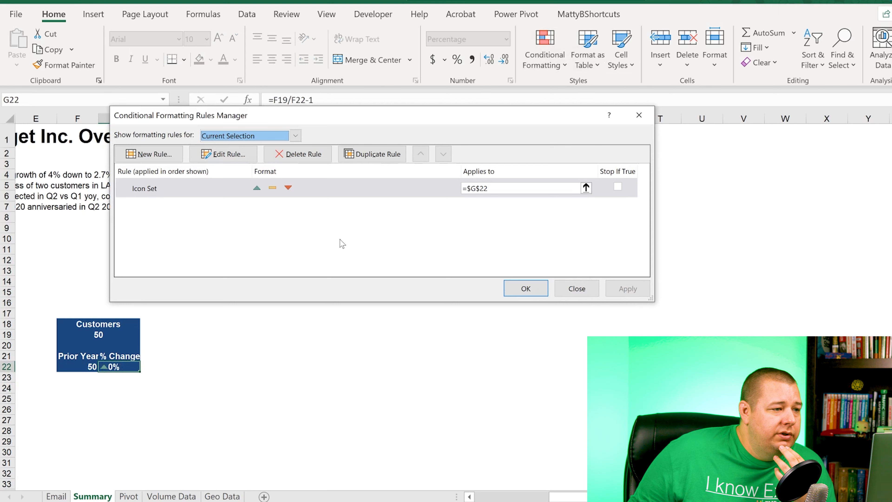
pyautogui.doubleClick(314, 190)
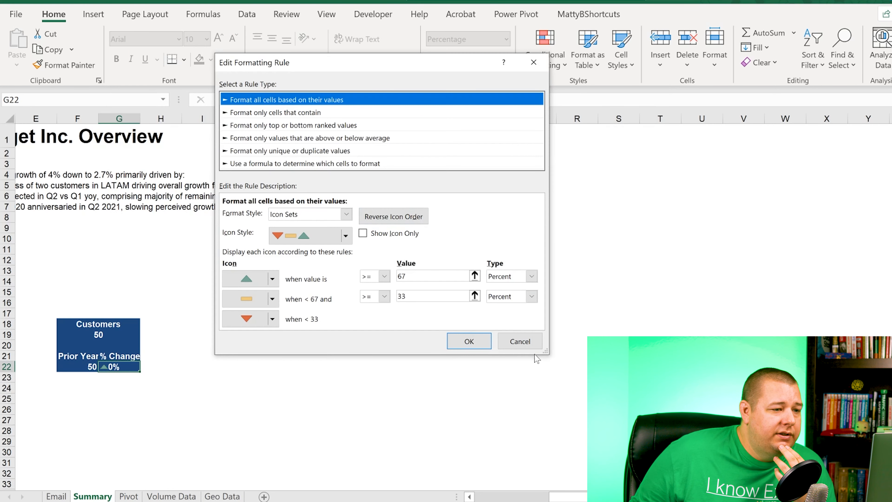
pyautogui.click(559, 276)
pyautogui.click(529, 287)
pyautogui.click(539, 296)
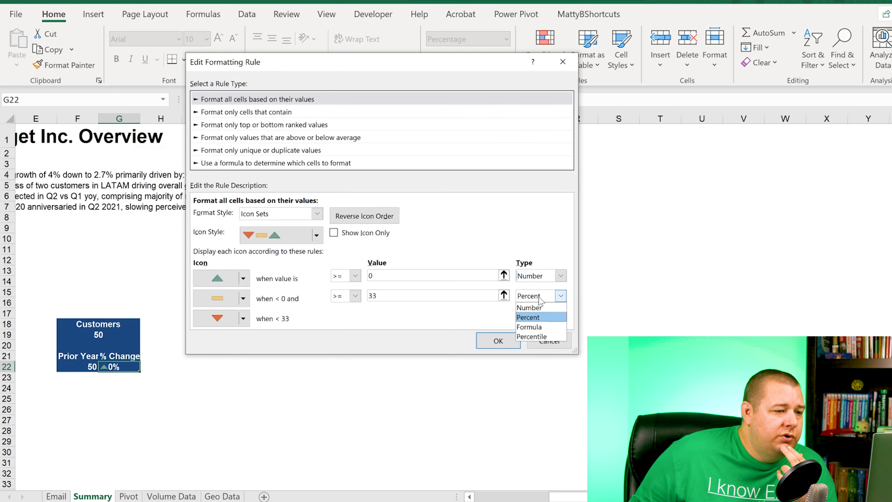
pyautogui.click(541, 308)
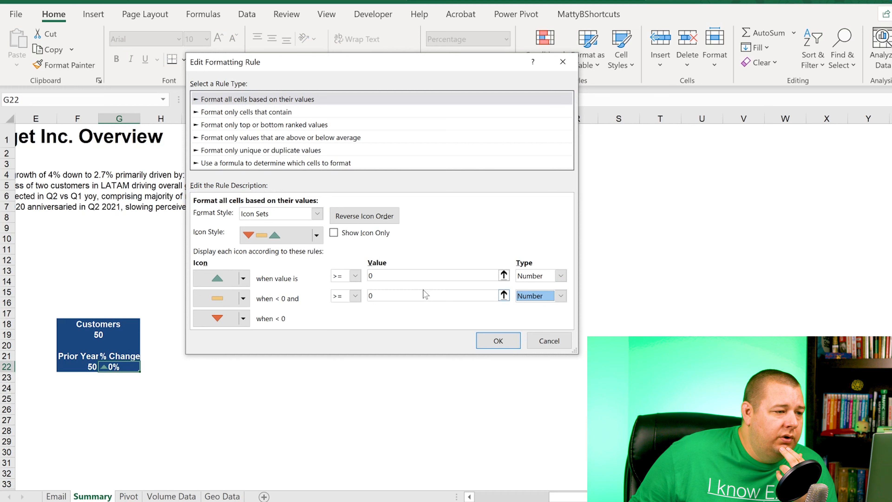
# Make the green up-triangle icon show only when the value is > 0, and apply the rule
pyautogui.click(356, 277)
pyautogui.click(339, 292)
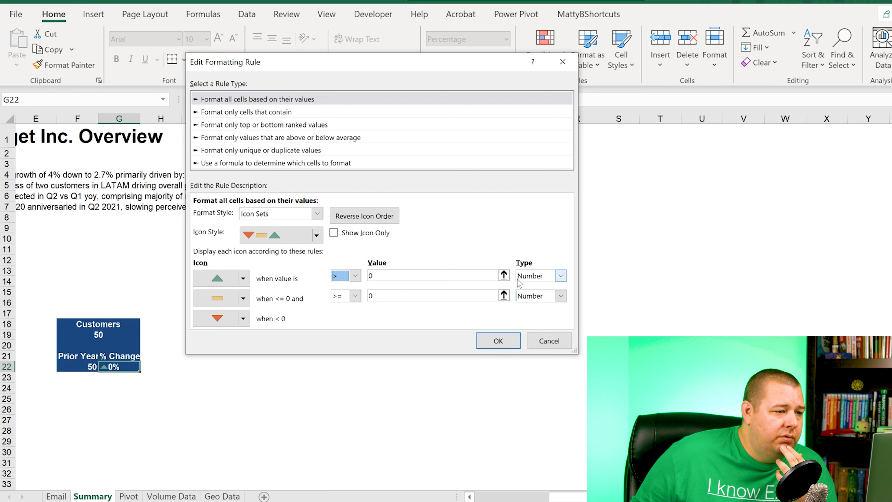
pyautogui.click(379, 276)
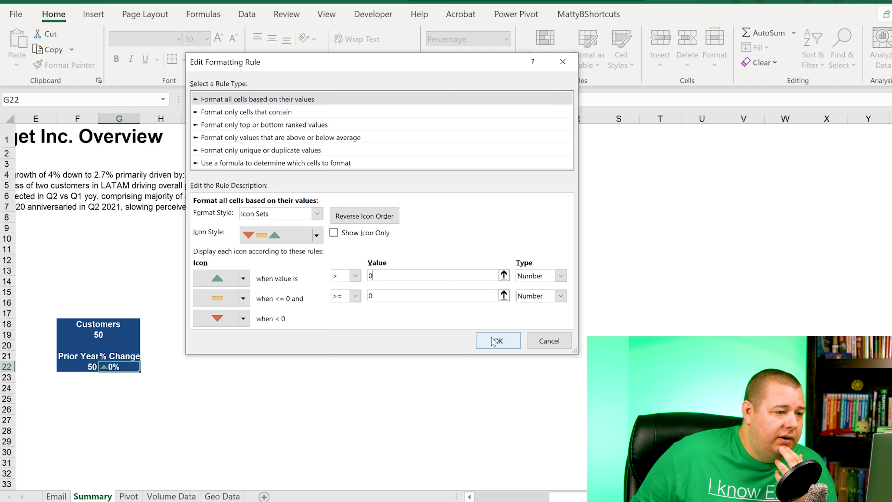
pyautogui.click(498, 340)
pyautogui.click(627, 289)
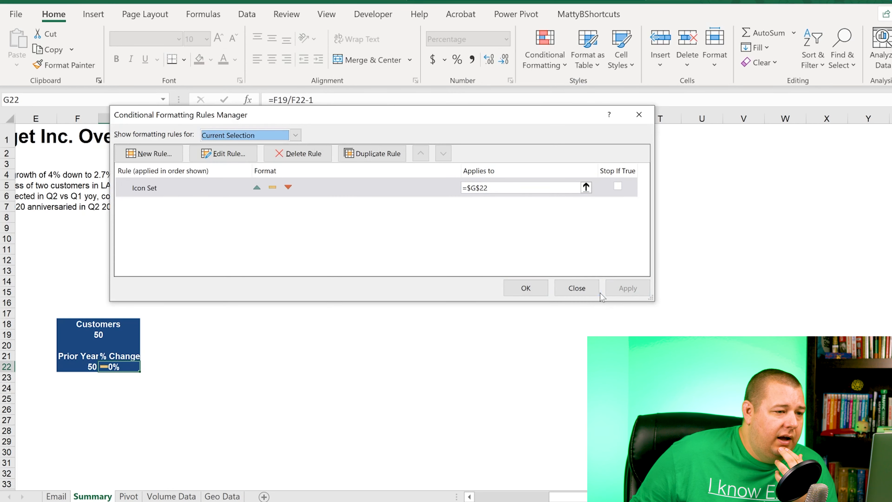
pyautogui.click(570, 291)
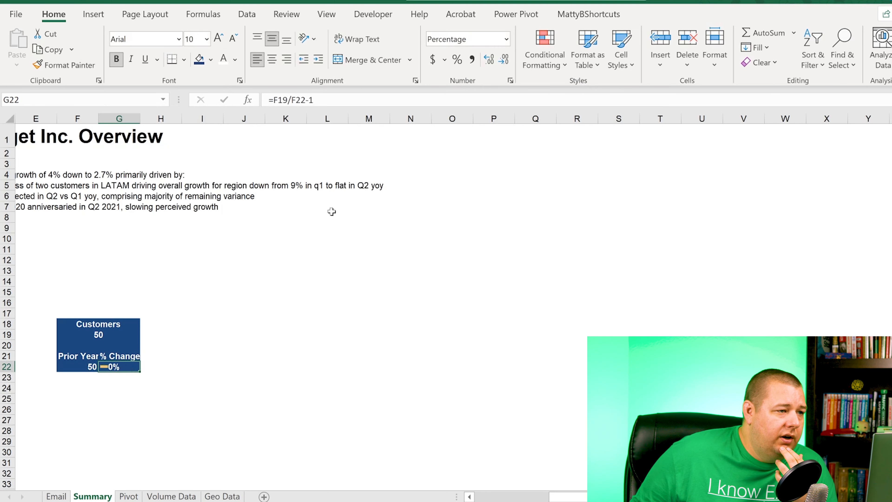
# Right-align the percent change in G22 and center the prior year value in F22
pyautogui.click(286, 60)
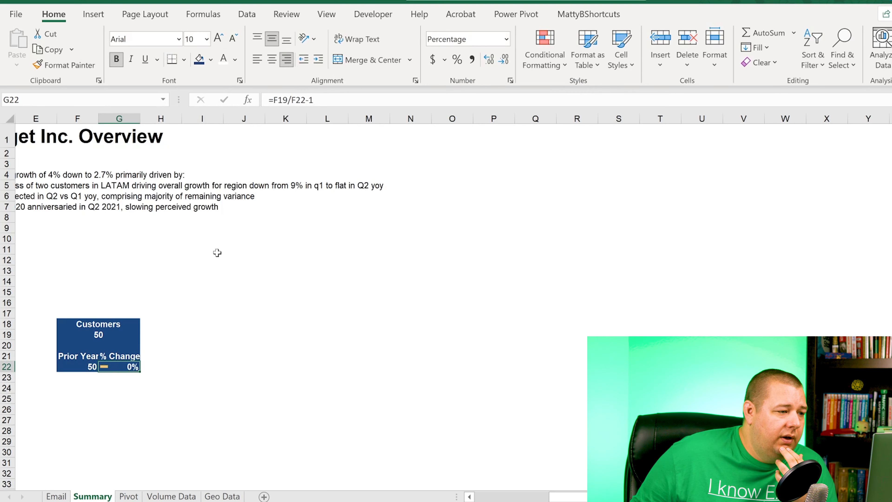
pyautogui.click(272, 60)
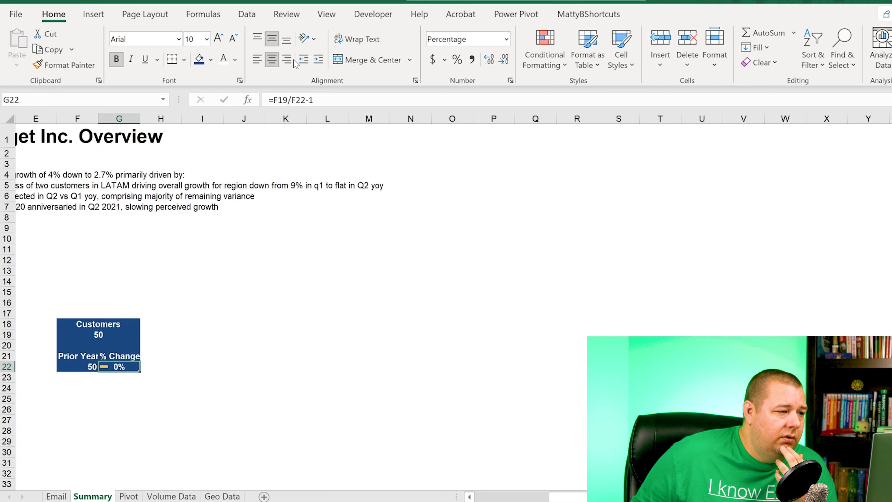
pyautogui.click(287, 59)
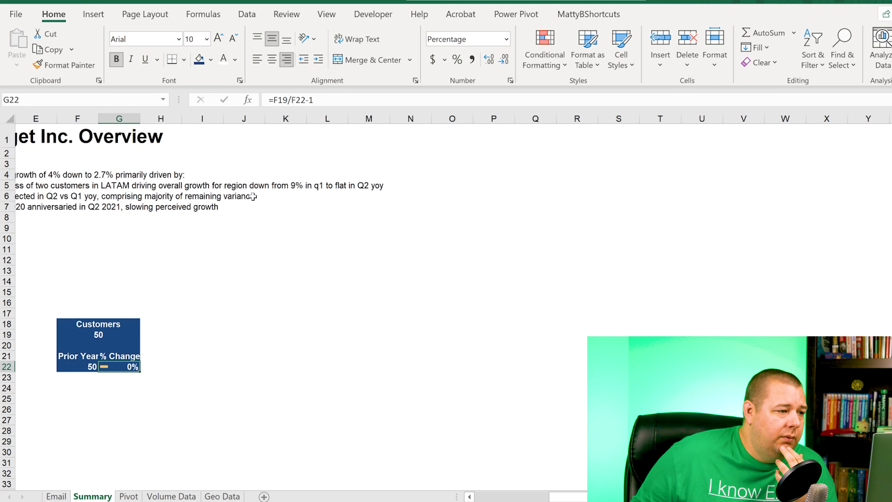
pyautogui.click(188, 400)
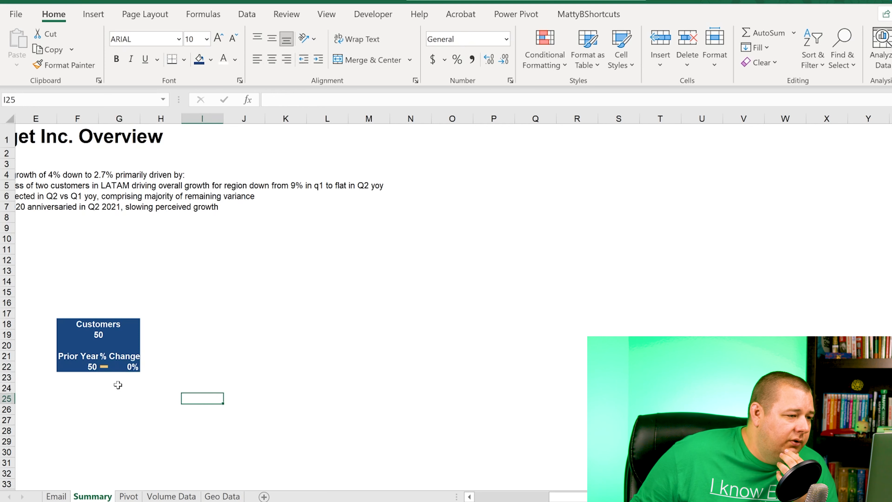
pyautogui.click(70, 367)
pyautogui.click(272, 59)
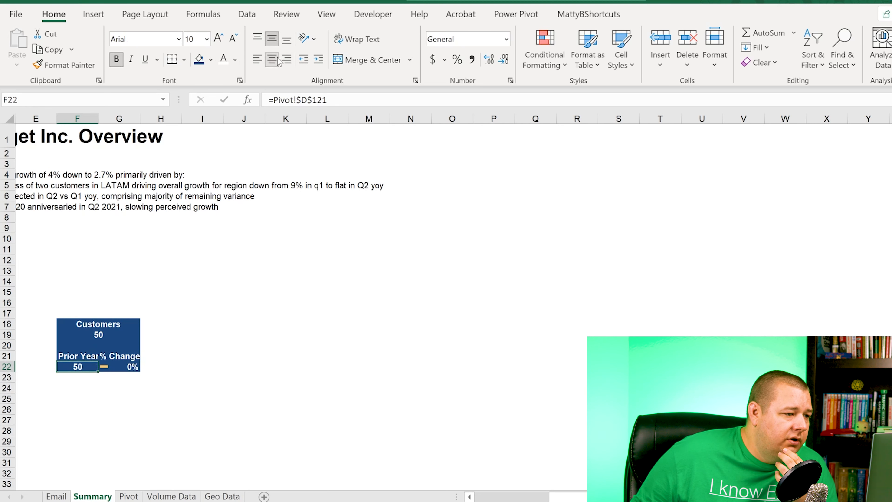
# Enlarge the current customer count in F19:G19 to font size 28
pyautogui.click(96, 338)
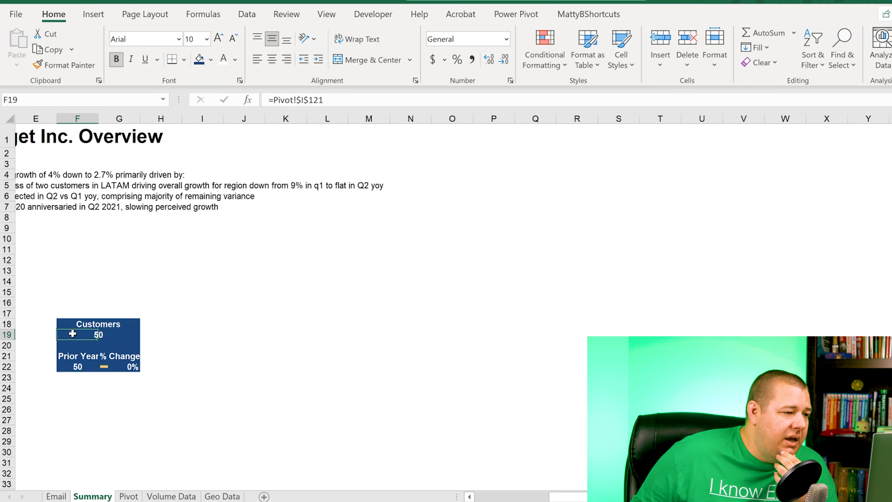
pyautogui.moveTo(73, 334); pyautogui.dragTo(119, 336)
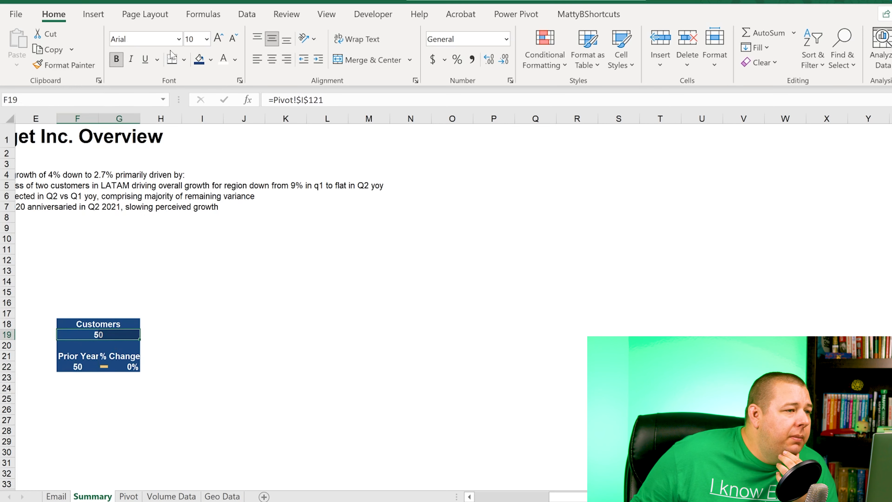
pyautogui.click(218, 38)
pyautogui.click(218, 38)
pyautogui.click(218, 38)
pyautogui.click(218, 38)
pyautogui.click(218, 37)
pyautogui.click(218, 38)
pyautogui.click(218, 37)
pyautogui.click(218, 38)
pyautogui.click(218, 38)
pyautogui.click(218, 37)
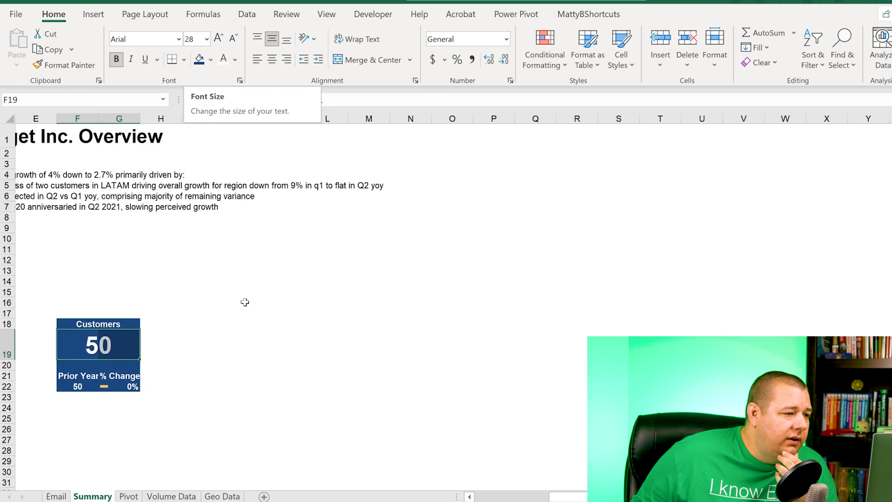
# Set the font size of the Customers heading in F18 to 16
pyautogui.click(63, 321)
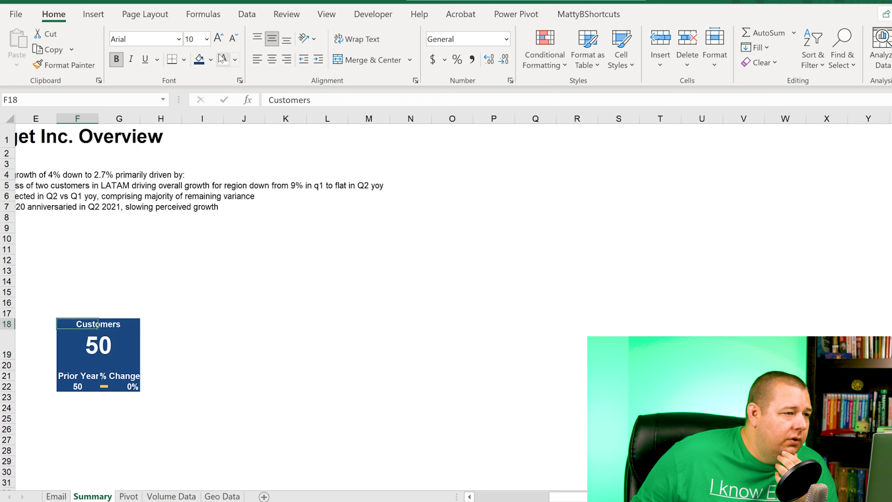
pyautogui.click(218, 37)
pyautogui.click(219, 37)
pyautogui.click(218, 38)
pyautogui.click(218, 38)
pyautogui.click(218, 38)
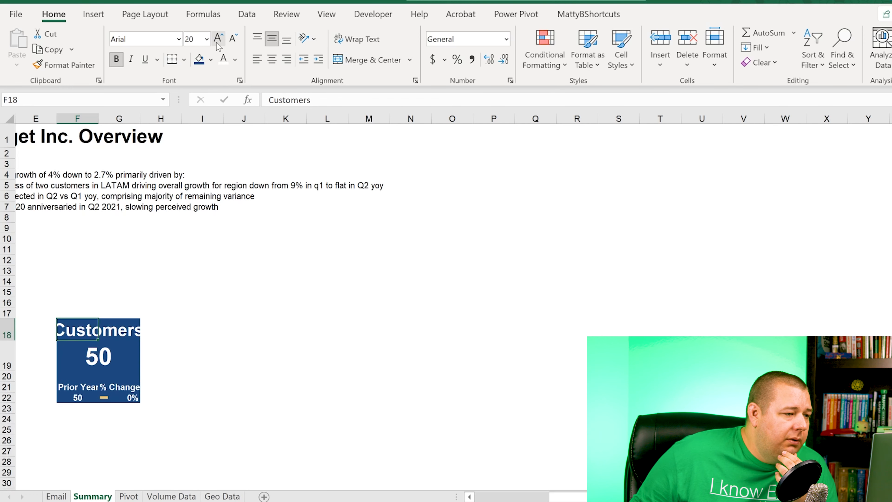
pyautogui.click(233, 37)
pyautogui.click(232, 37)
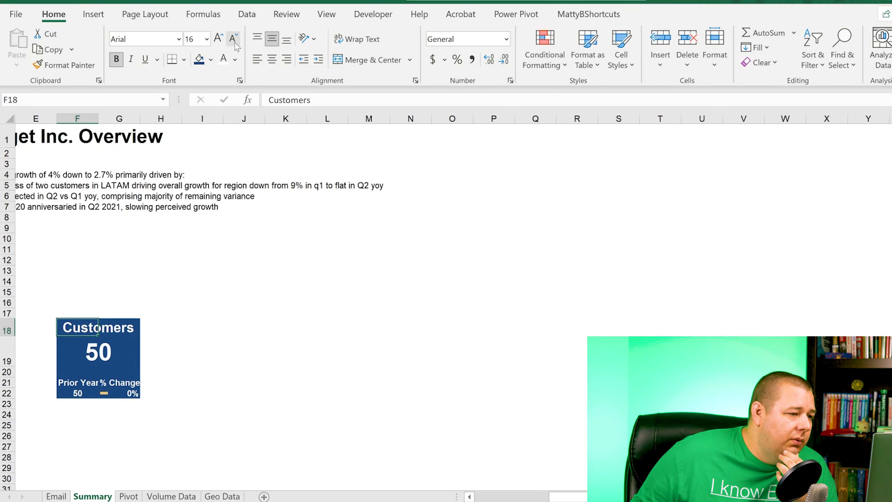
# Delete the blank row 20 between the customer count and the Prior Year and % Change labels
pyautogui.hscroll(-3, 266, 352)
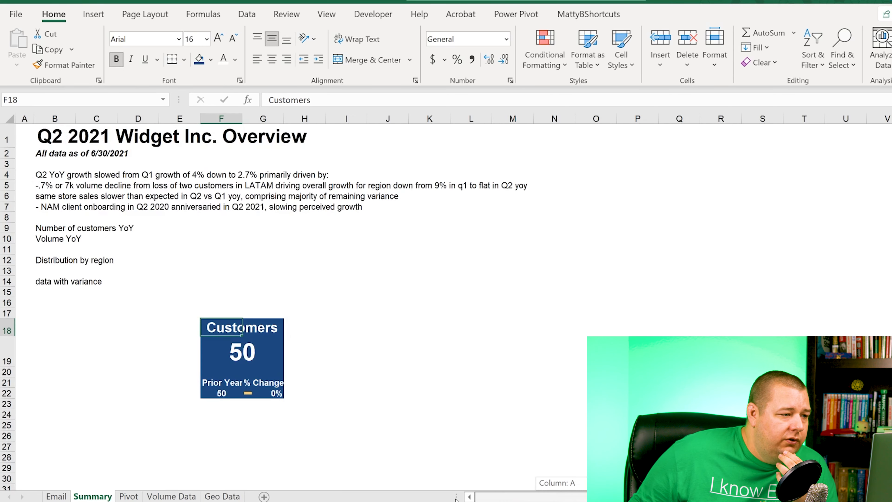
pyautogui.click(244, 349)
pyautogui.click(222, 348)
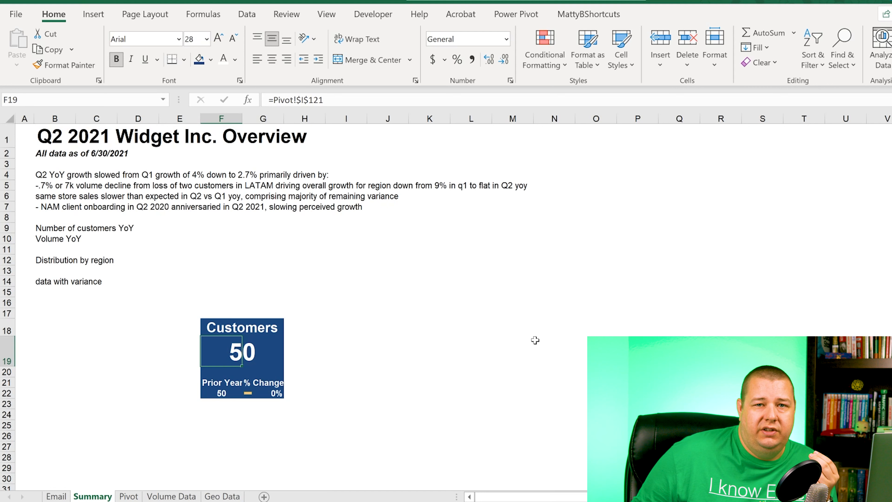
pyautogui.click(59, 130)
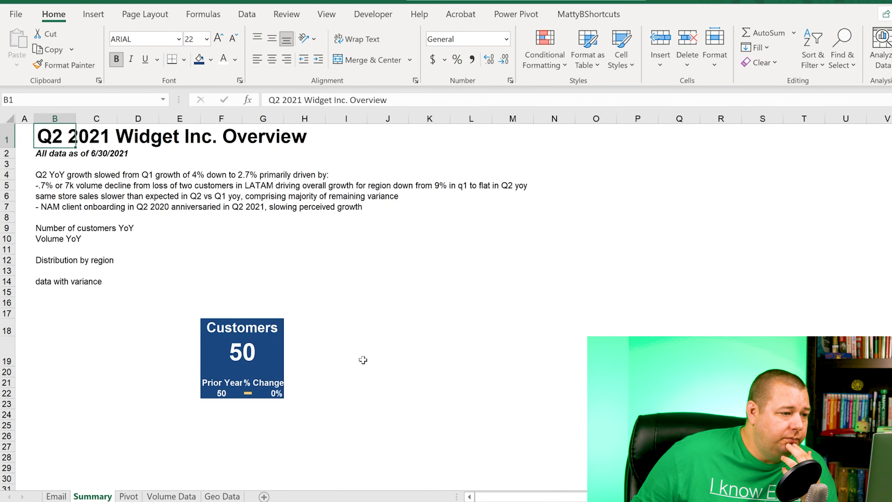
pyautogui.click(249, 377)
pyautogui.click(240, 373)
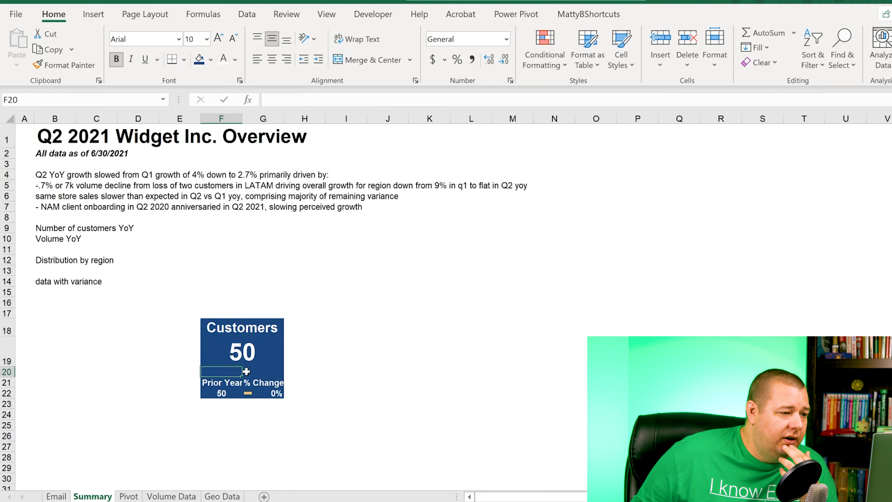
pyautogui.rightClick(12, 369)
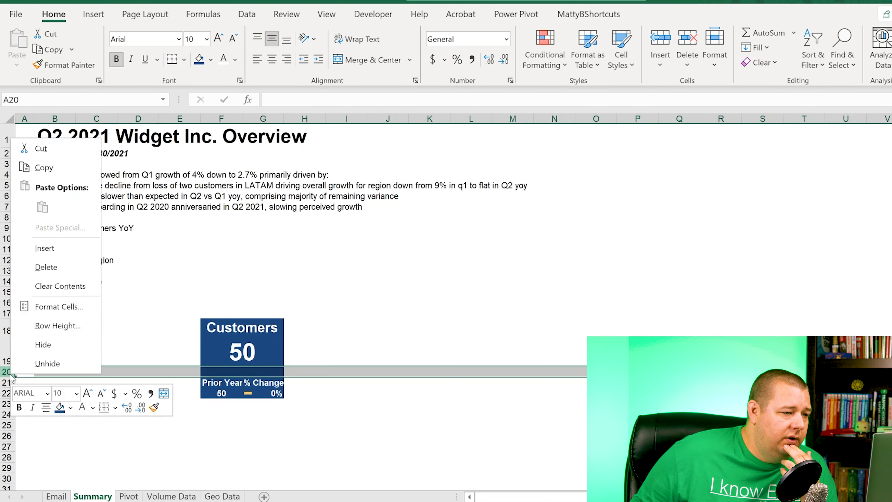
pyautogui.click(46, 266)
pyautogui.click(384, 424)
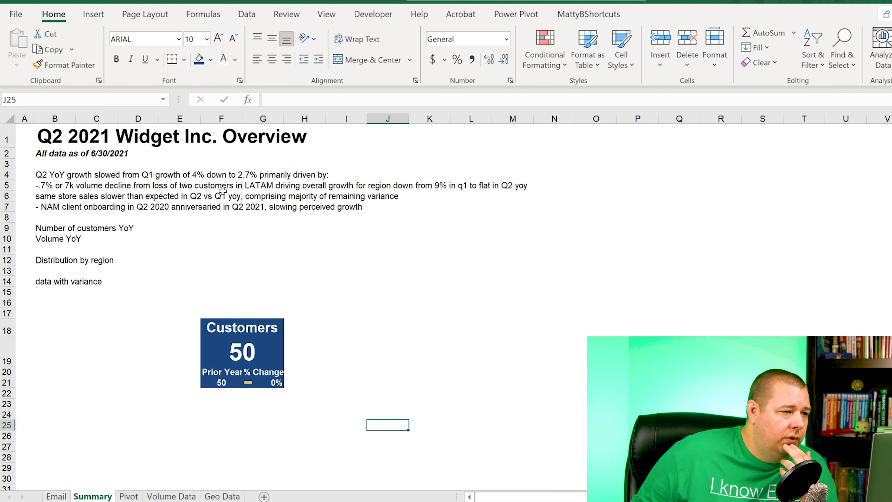
# Widen columns F and G equally so the Prior Year and % Change labels fit
pyautogui.moveTo(221, 118); pyautogui.dragTo(251, 117)
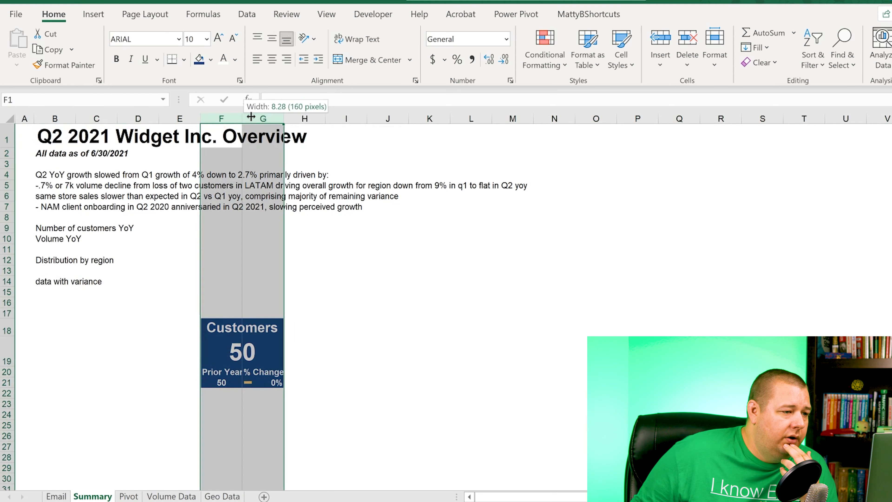
pyautogui.doubleClick(250, 117)
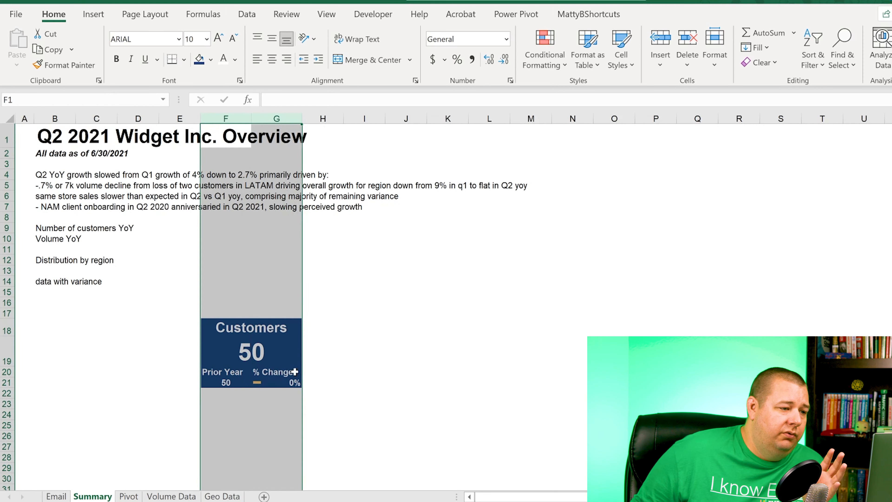
pyautogui.click(340, 424)
pyautogui.click(308, 352)
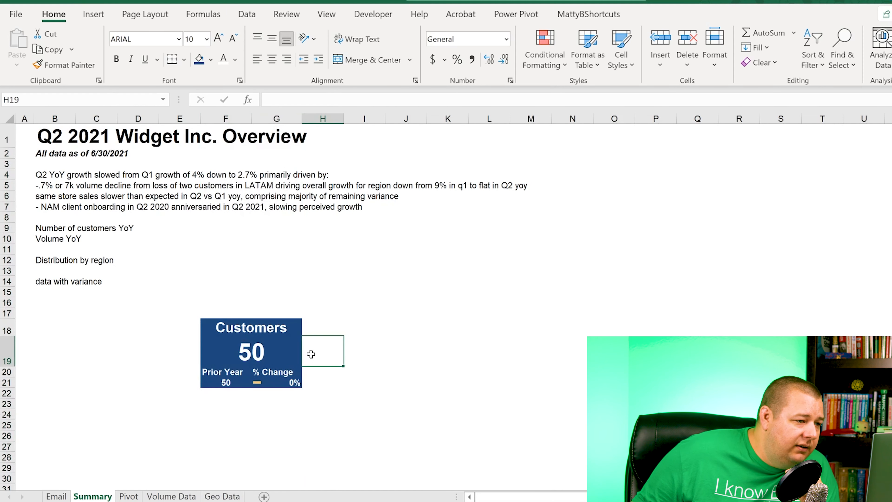
pyautogui.scroll(-2, 347, 326)
pyautogui.scroll(2, 348, 327)
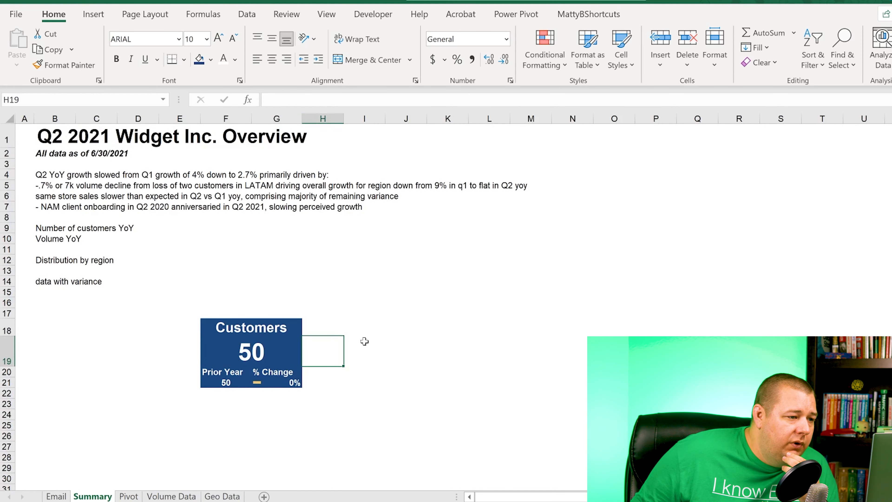
# Copy the customer card F18:G21 and paste the duplicate at B18
pyautogui.click(226, 384)
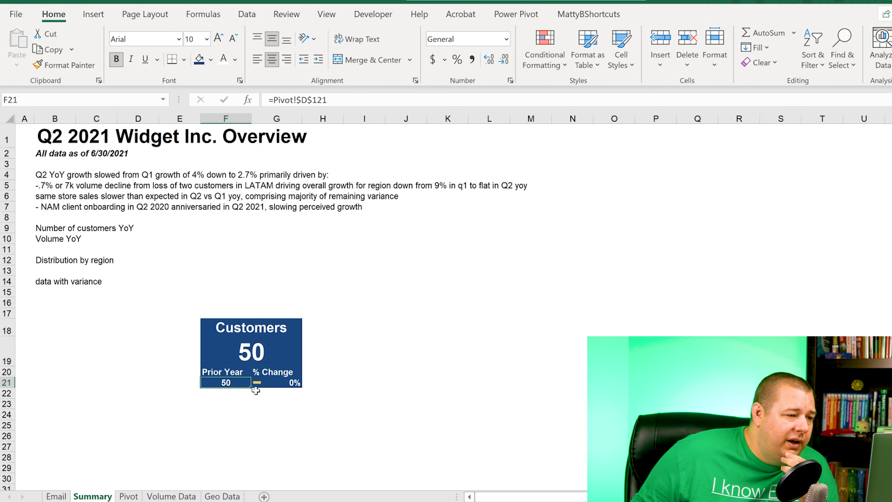
pyautogui.click(253, 387)
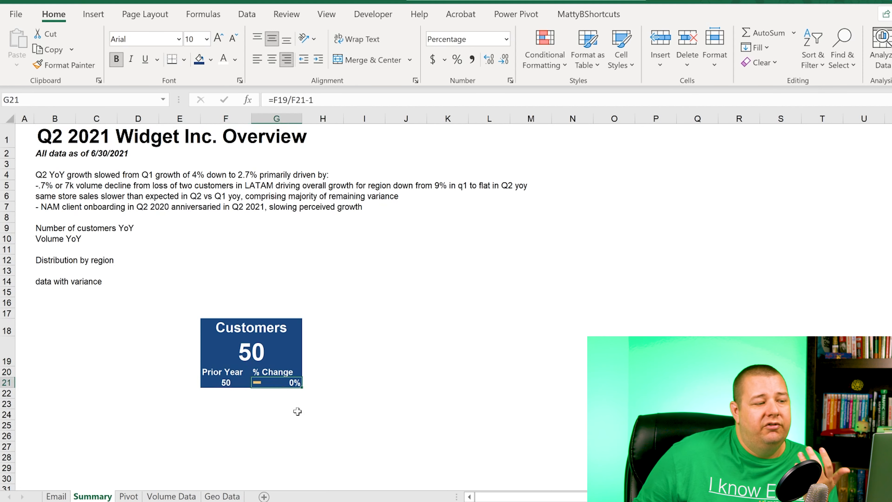
pyautogui.moveTo(203, 329); pyautogui.dragTo(294, 385)
pyautogui.hotkey('ctrl', 'c')
pyautogui.click(65, 325)
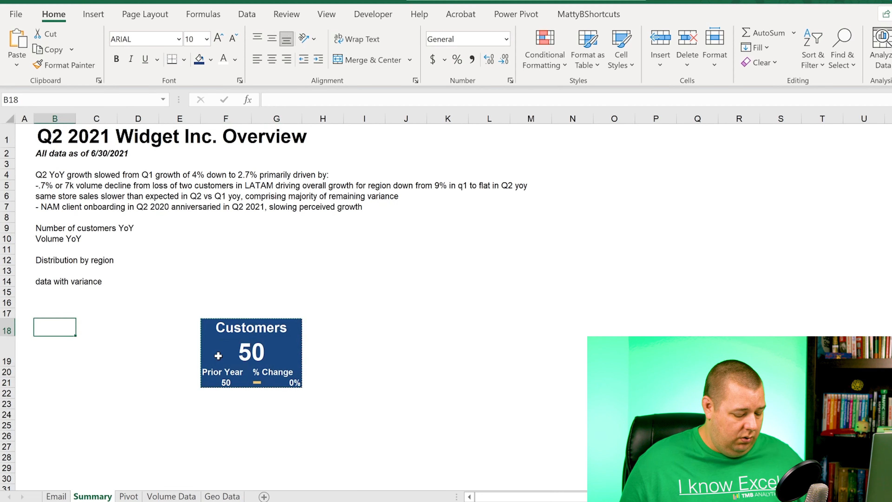
pyautogui.hotkey('ctrl', 'v')
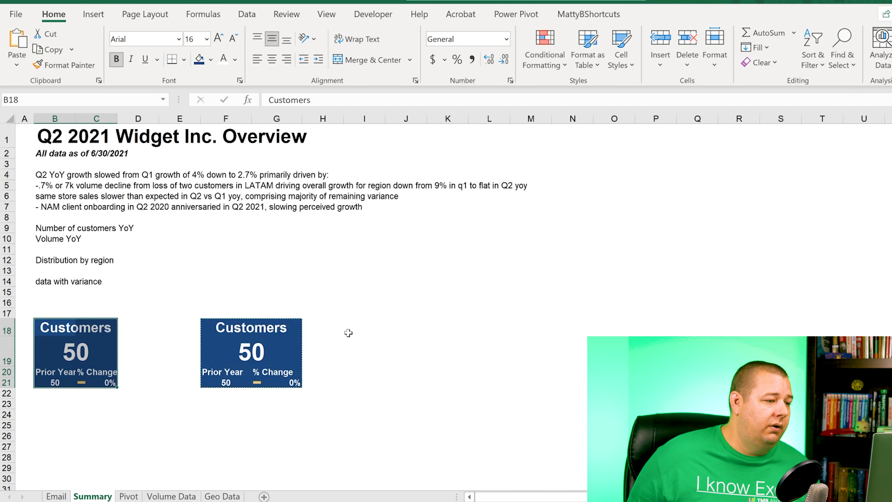
# Widen columns B and C together with F and G so both cards have the same column widths
pyautogui.click(224, 119)
pyautogui.keyDown('ctrl'); pyautogui.click(276, 118); pyautogui.keyUp('ctrl')
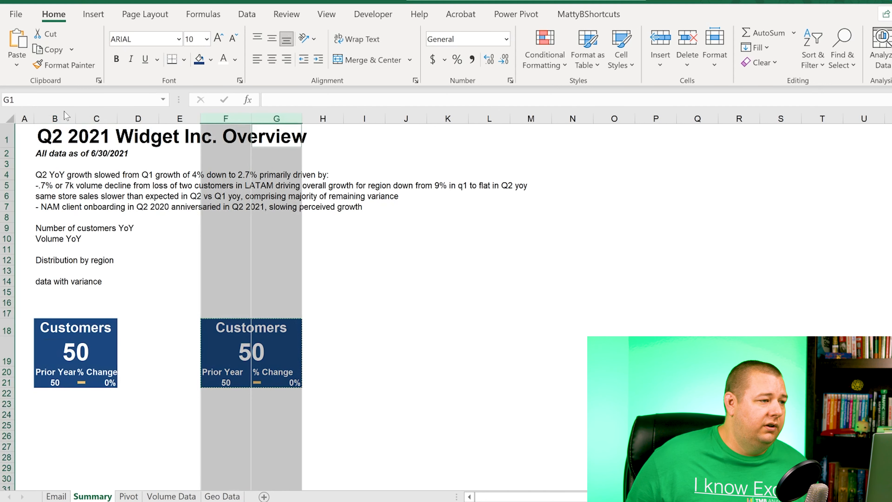
pyautogui.keyDown('ctrl'); pyautogui.click(65, 118); pyautogui.keyUp('ctrl')
pyautogui.keyDown('ctrl'); pyautogui.click(96, 119); pyautogui.keyUp('ctrl')
pyautogui.moveTo(251, 118); pyautogui.dragTo(252, 118)
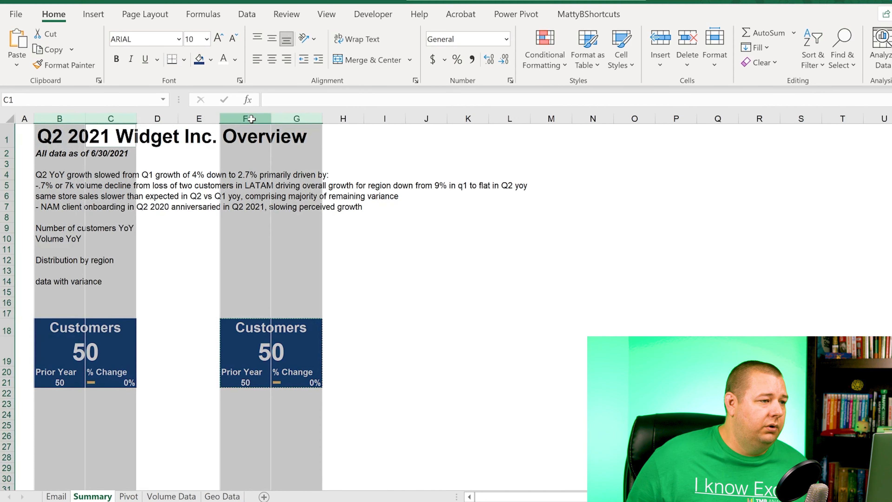
pyautogui.click(251, 118)
pyautogui.click(432, 340)
# Change the heading of the duplicated card in B18 to Volume
pyautogui.click(50, 330)
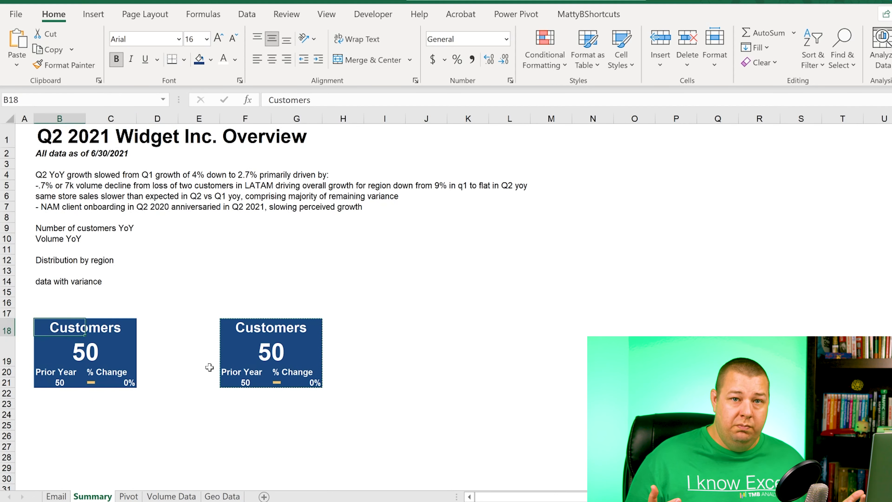
pyautogui.write('Volume')
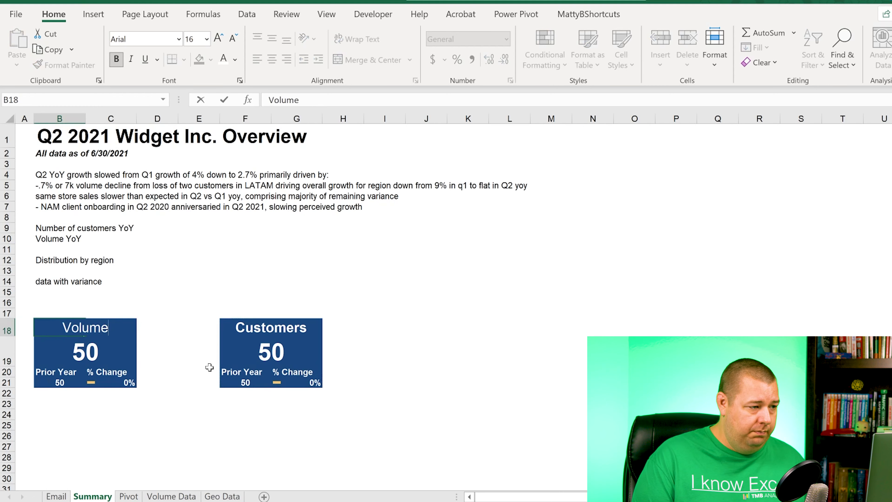
pyautogui.press('Return')
pyautogui.press('Up')
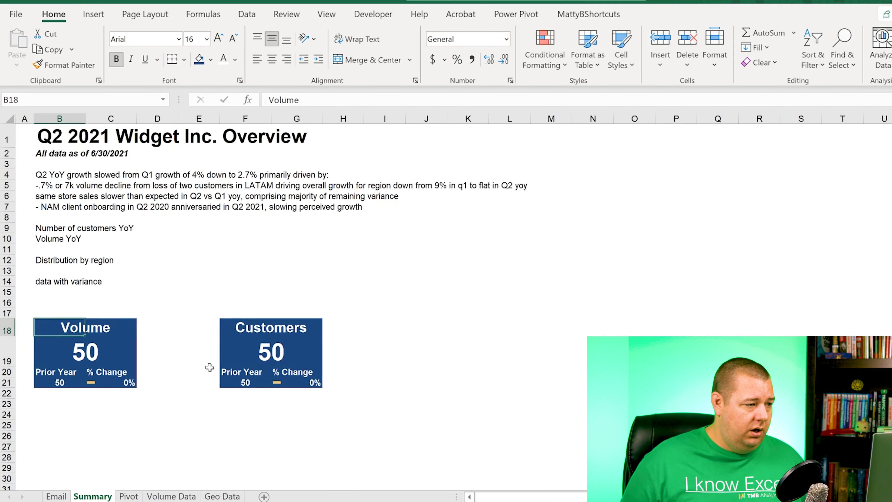
# Link the Volume card's main figure in B19 to the 2021 Qtr2 grand total with the plain reference =Pivot!G45 instead of GETPIVOTDATA
pyautogui.press('Down')
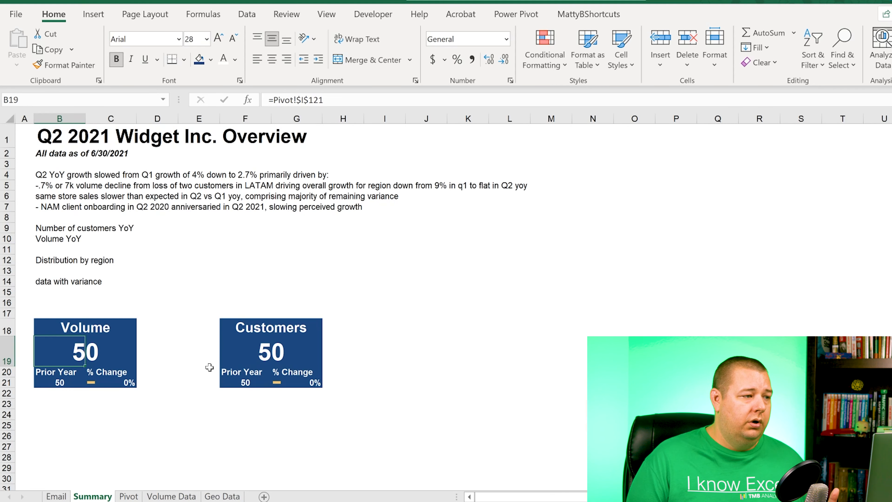
pyautogui.write('=')
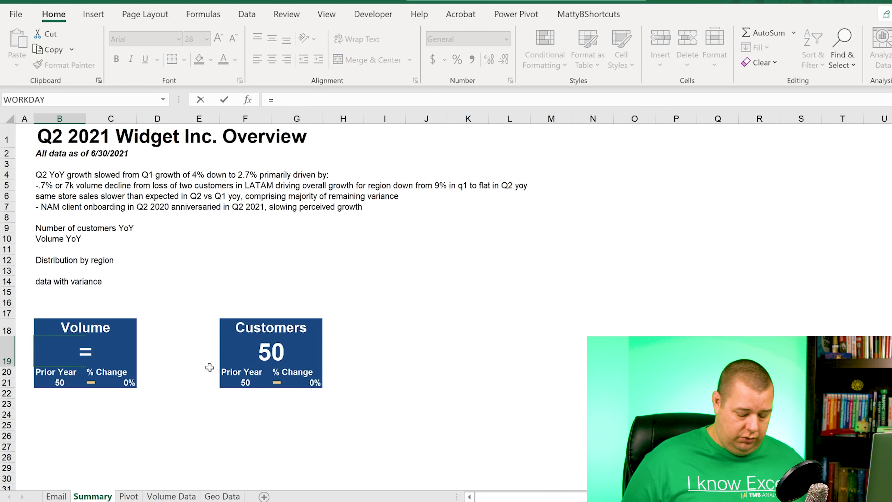
pyautogui.hotkey('ctrl', 'pagedown')
pyautogui.press('Right')
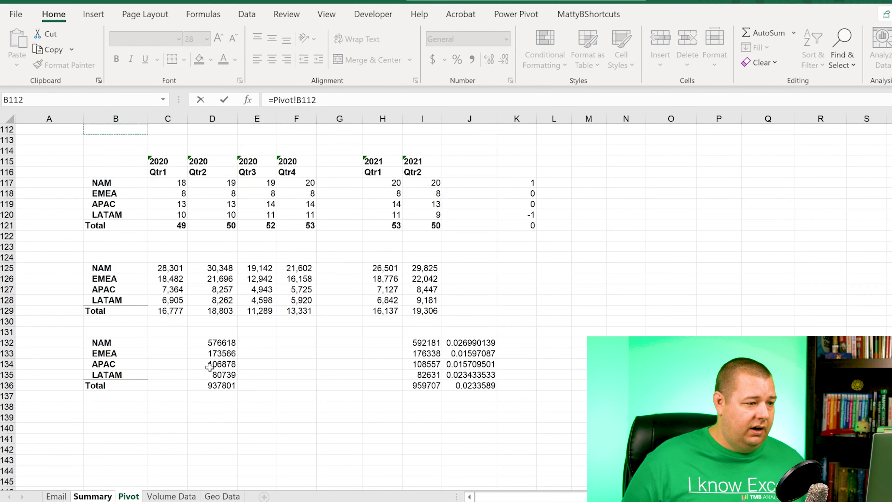
pyautogui.press('Down')
pyautogui.press('Down')
pyautogui.hotkey('ctrl', 'Up')
pyautogui.hotkey('ctrl', 'Up')
pyautogui.hotkey('ctrl', 'Up')
pyautogui.hotkey('ctrl', 'Up')
pyautogui.hotkey('ctrl', 'Up')
pyautogui.hotkey('ctrl', 'Up')
pyautogui.hotkey('ctrl', 'Up')
pyautogui.hotkey('ctrl', 'Up')
pyautogui.hotkey('ctrl', 'Up')
pyautogui.hotkey('ctrl', 'Up')
pyautogui.hotkey('ctrl', 'Up')
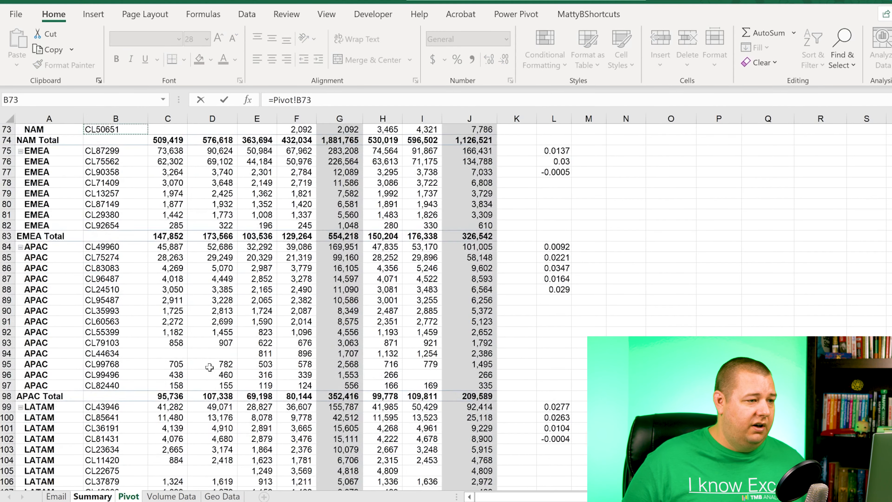
pyautogui.hotkey('ctrl', 'Down')
pyautogui.hotkey('ctrl', 'Down')
pyautogui.hotkey('ctrl', 'Down')
pyautogui.hotkey('ctrl', 'Down')
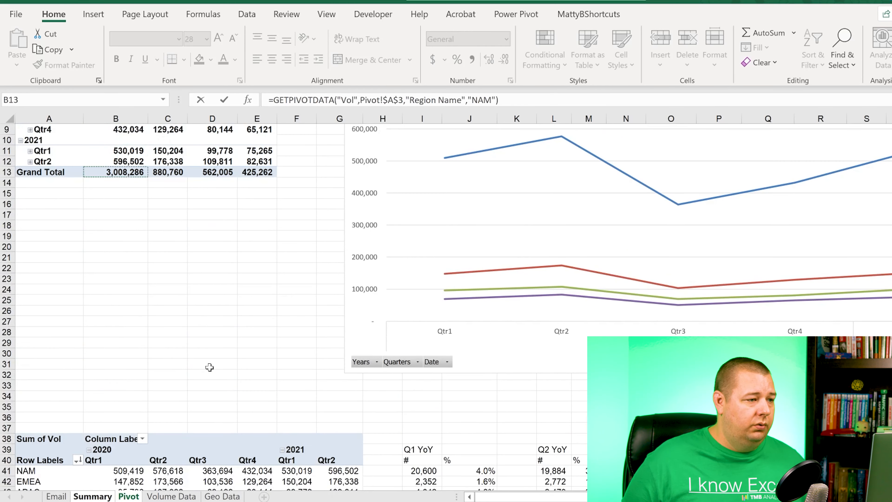
pyautogui.press('Right')
pyautogui.press('Right')
pyautogui.press('Right')
pyautogui.press('Right')
pyautogui.press('Down')
pyautogui.press('Down')
pyautogui.press('Down')
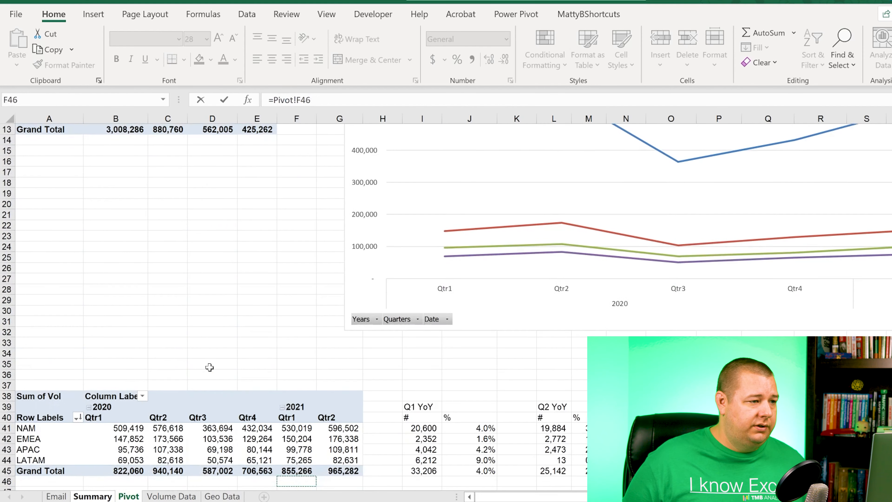
pyautogui.press('Up')
pyautogui.press('Up')
pyautogui.press('Up')
pyautogui.press('Right')
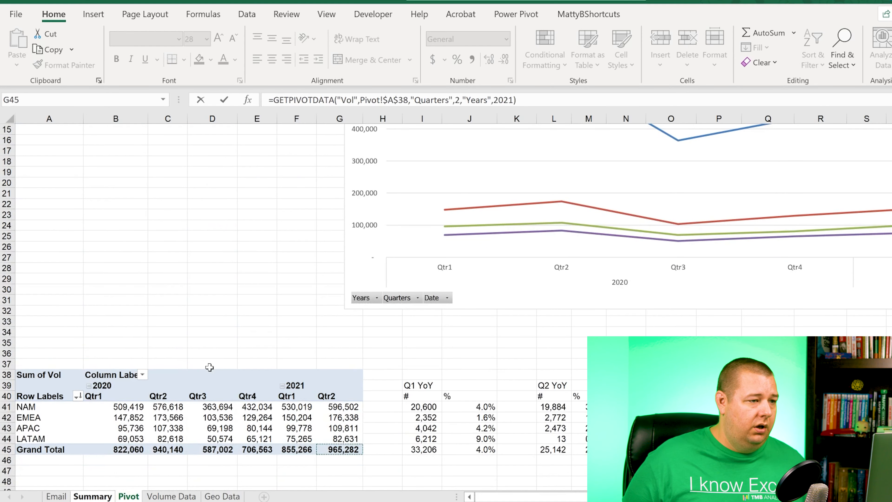
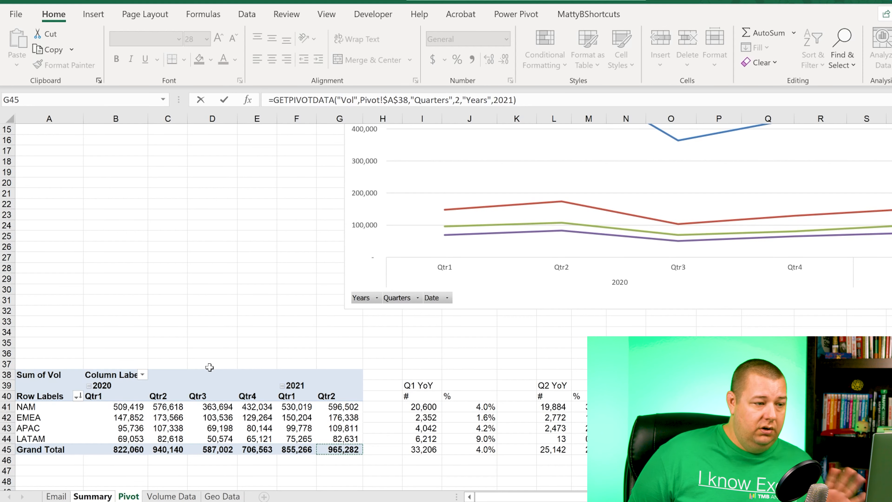
pyautogui.press('Down')
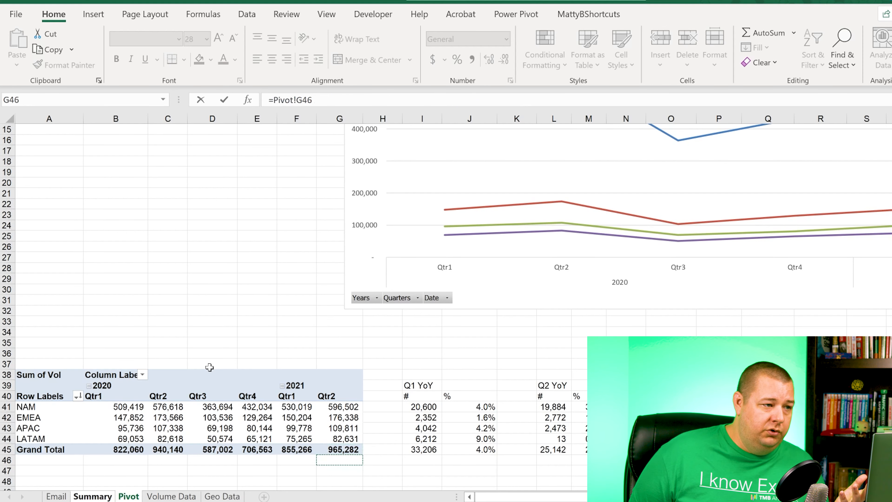
pyautogui.press('BackSpace')
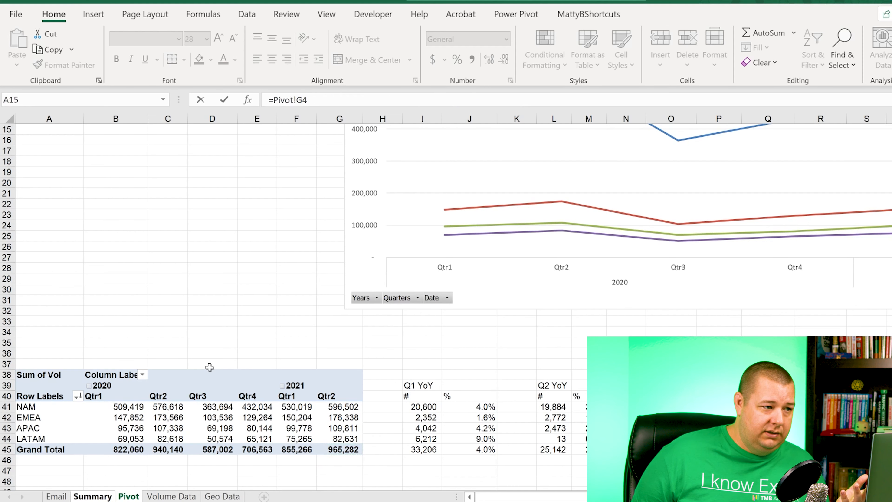
pyautogui.write('5')
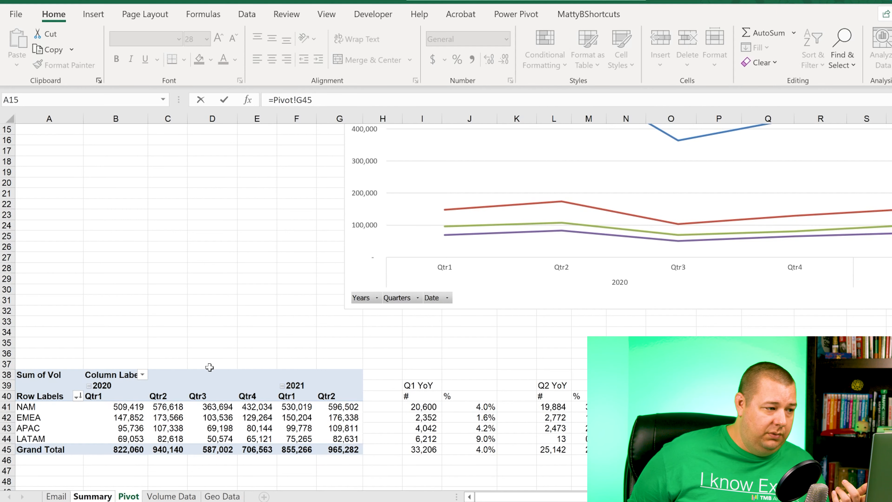
pyautogui.press('Return')
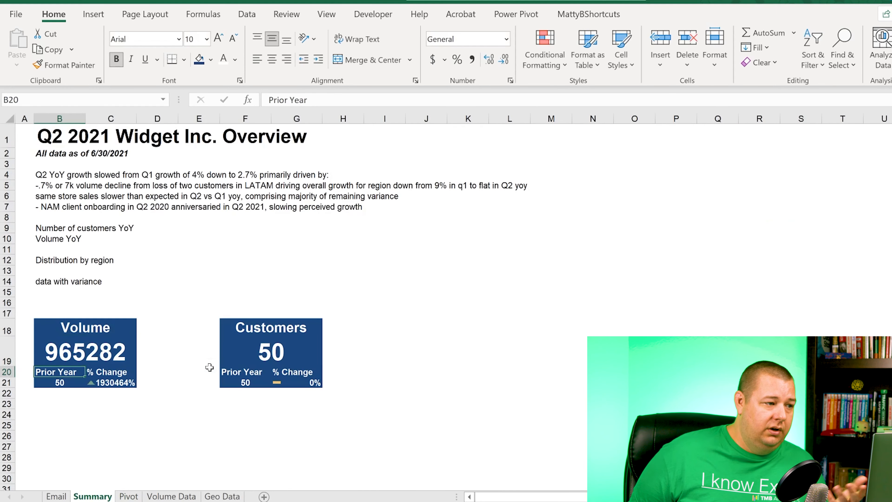
# Apply the custom number format 0,"k" to the volume figure in B19 so it displays in thousands
pyautogui.press('Up')
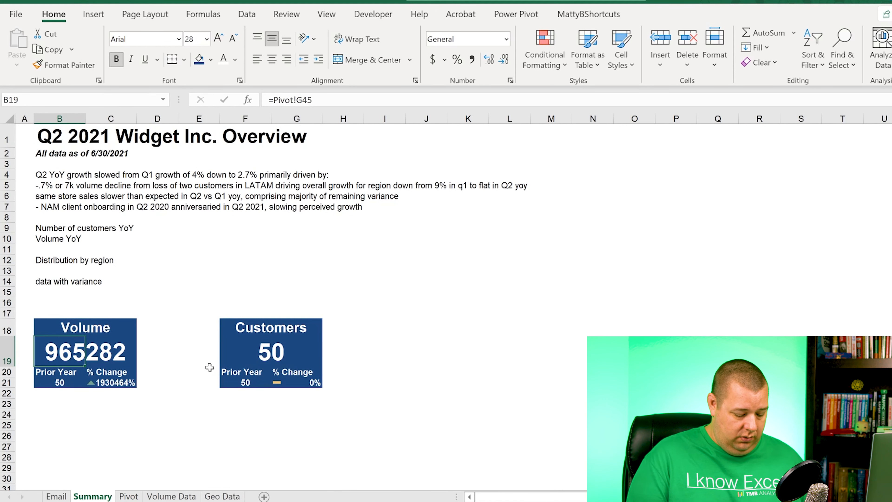
pyautogui.hotkey('ctrl', 'shift', 'f')
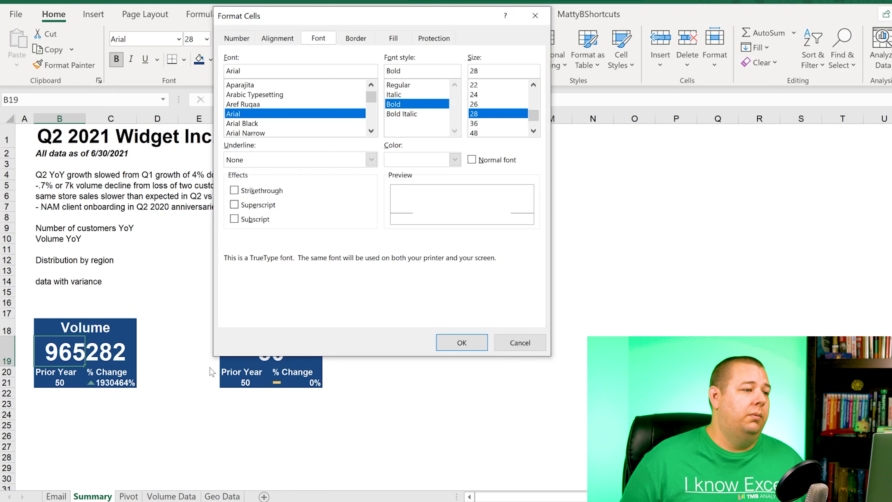
pyautogui.hotkey('ctrl', 'shift', 'Tab')
pyautogui.hotkey('ctrl', 'shift', 'Tab')
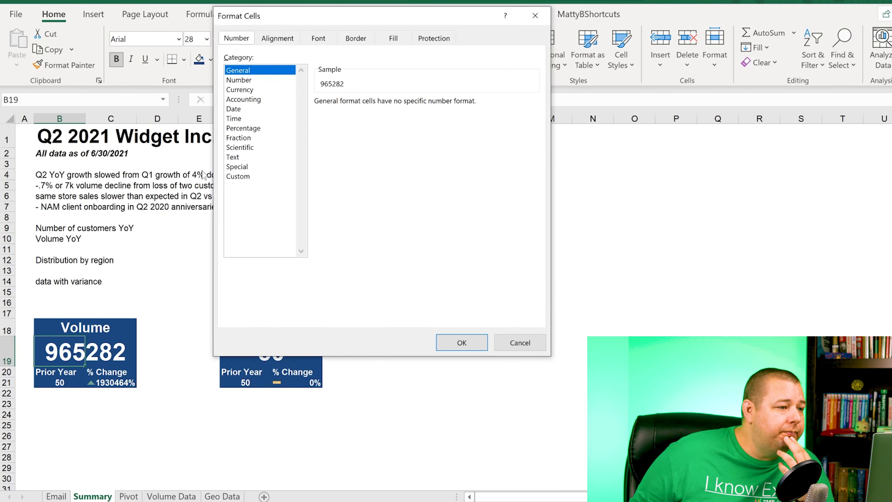
pyautogui.click(248, 176)
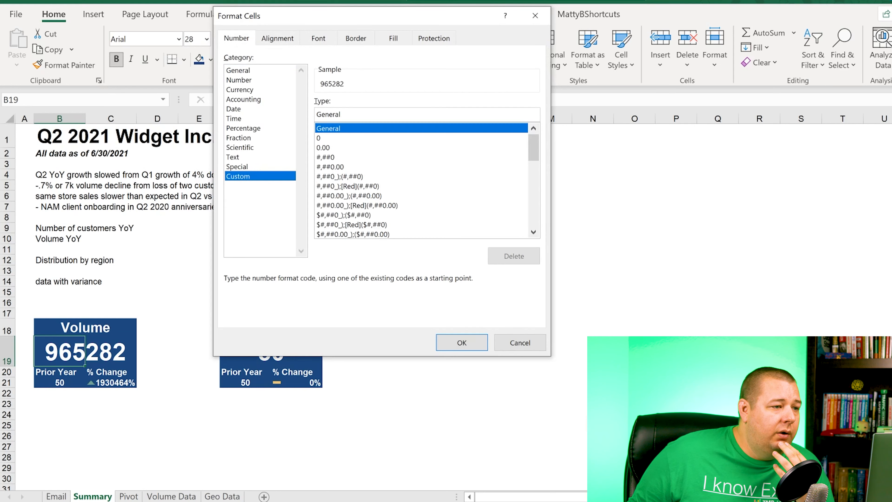
pyautogui.doubleClick(329, 114)
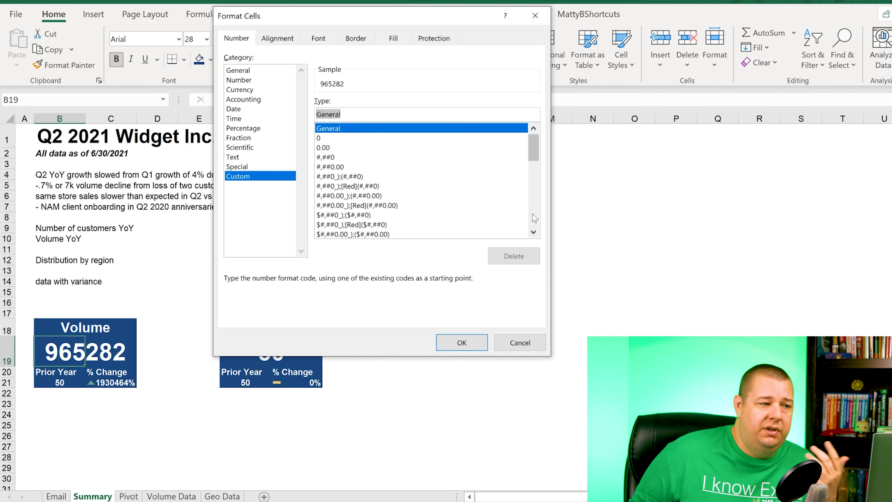
pyautogui.write('0')
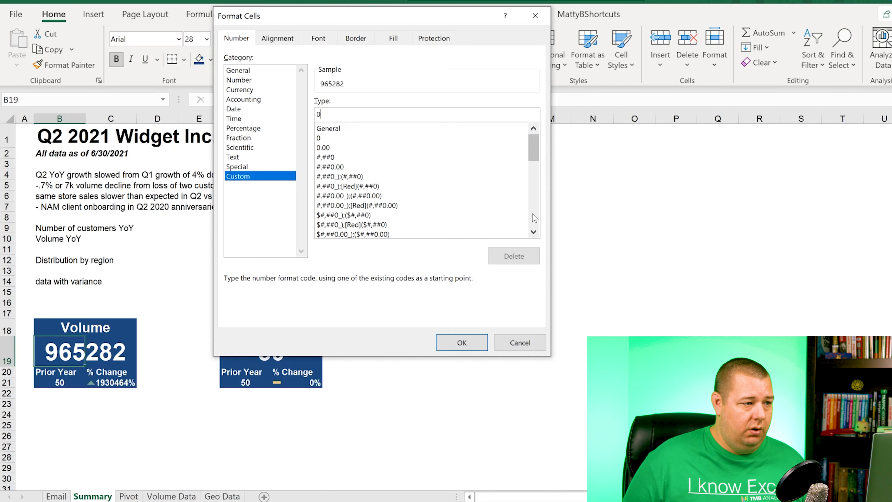
pyautogui.write(',')
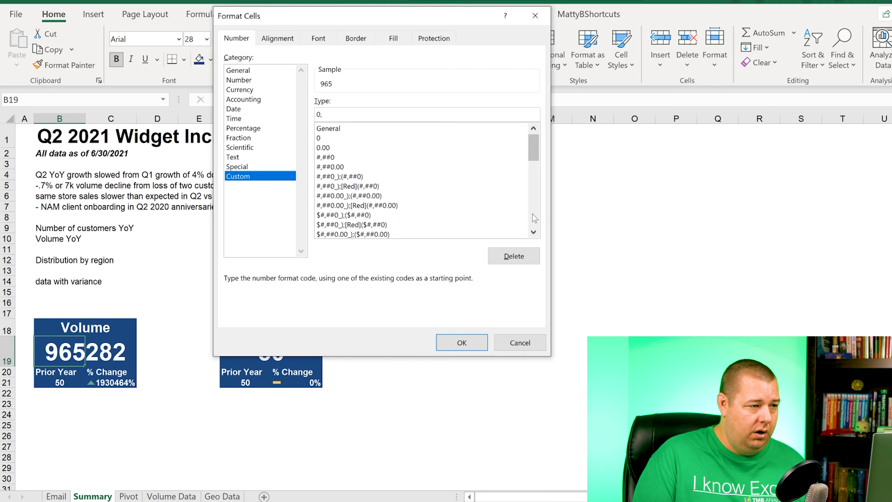
pyautogui.write('"k')
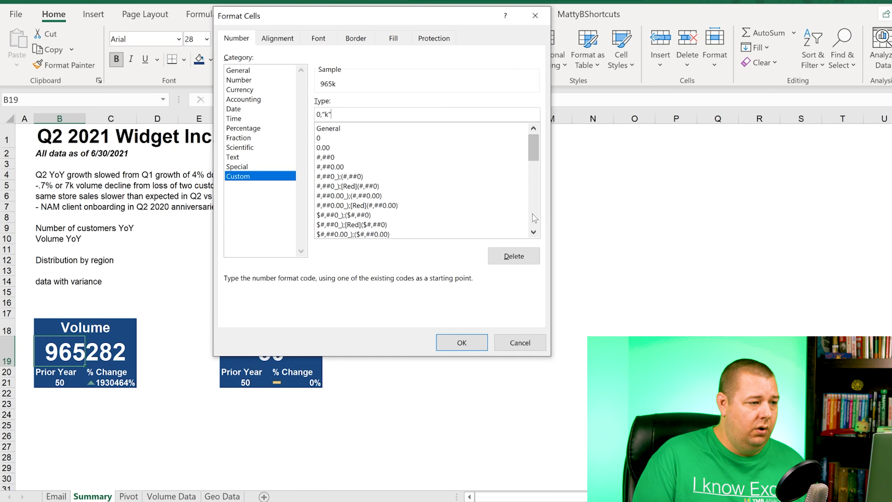
pyautogui.press('Return')
pyautogui.press('Return')
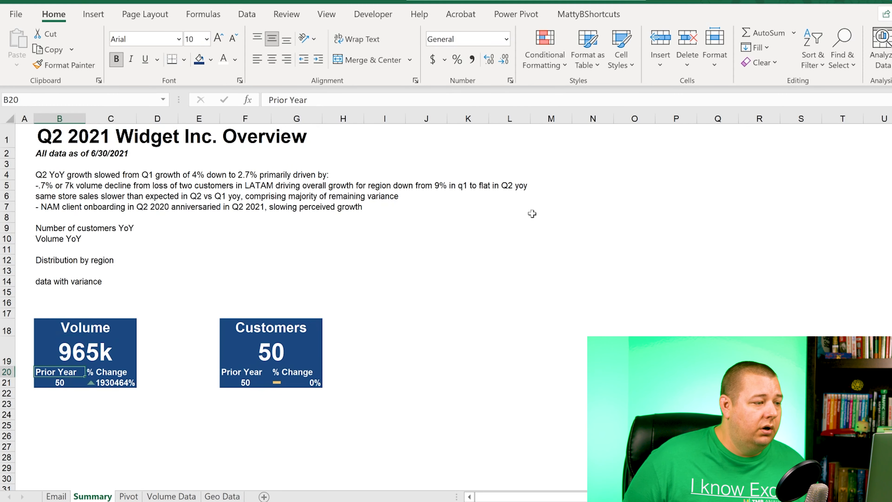
# Trace the source of the Volume card's prior-year value in B21 and locate the 2020 Qtr2 volume grand total on the Pivot sheet
pyautogui.press('Down')
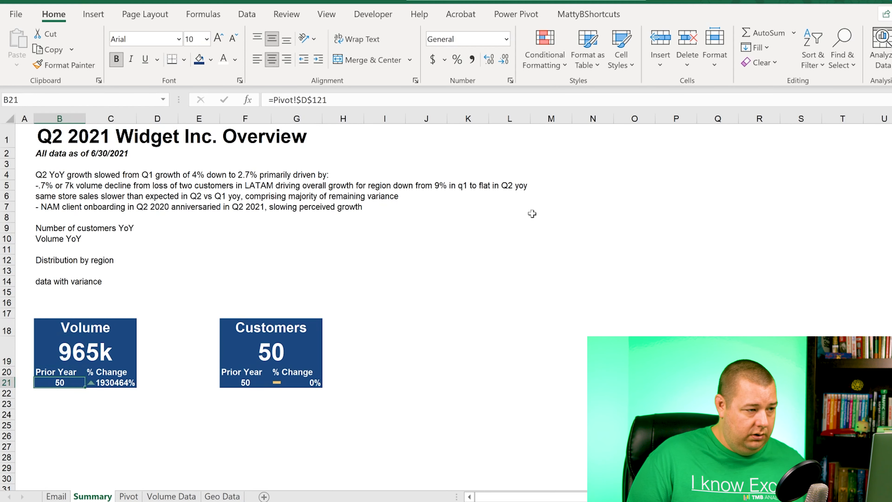
pyautogui.hotkey('ctrl', '[')
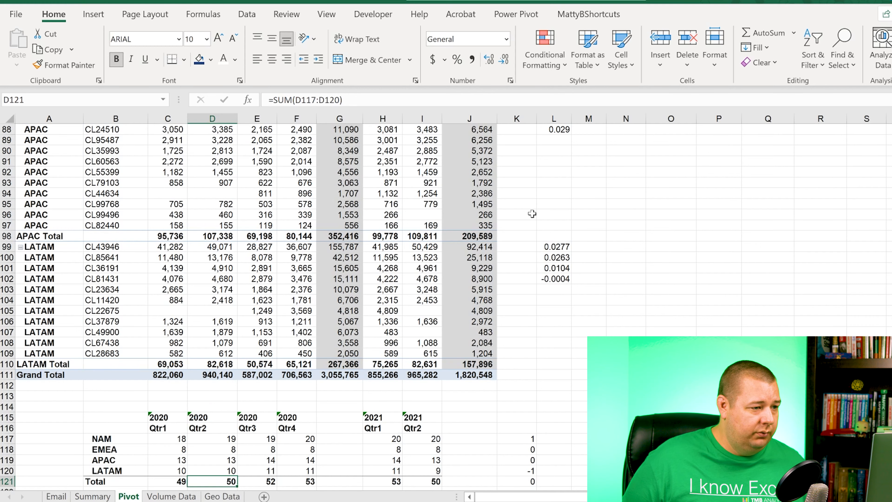
pyautogui.press('Down')
pyautogui.press('Up')
pyautogui.hotkey('ctrl', '[')
pyautogui.hotkey('ctrl', '[')
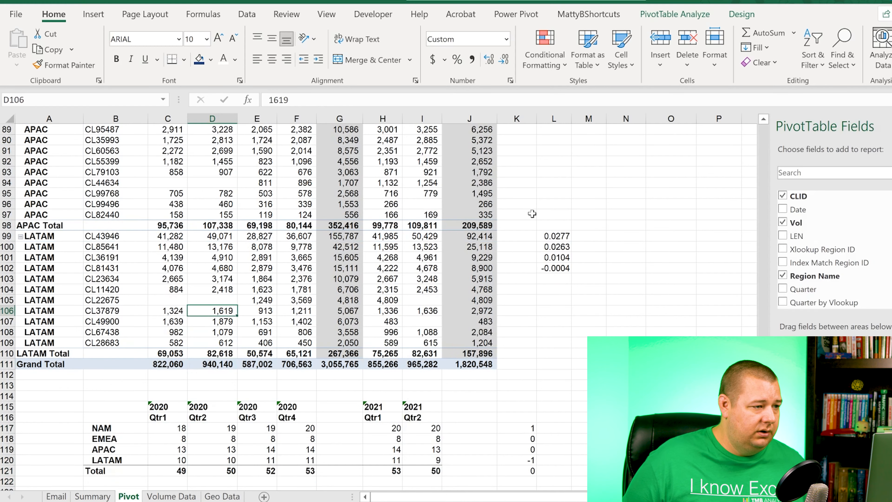
pyautogui.press('Home')
pyautogui.hotkey('ctrl', 'Up')
pyautogui.hotkey('ctrl', 'Up')
pyautogui.press('Right')
pyautogui.press('Right')
pyautogui.press('Right')
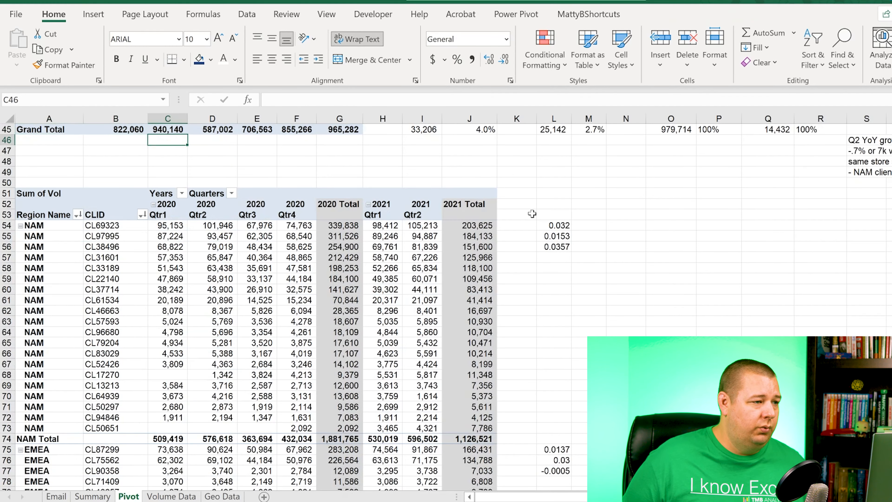
pyautogui.scroll(1, 532, 214)
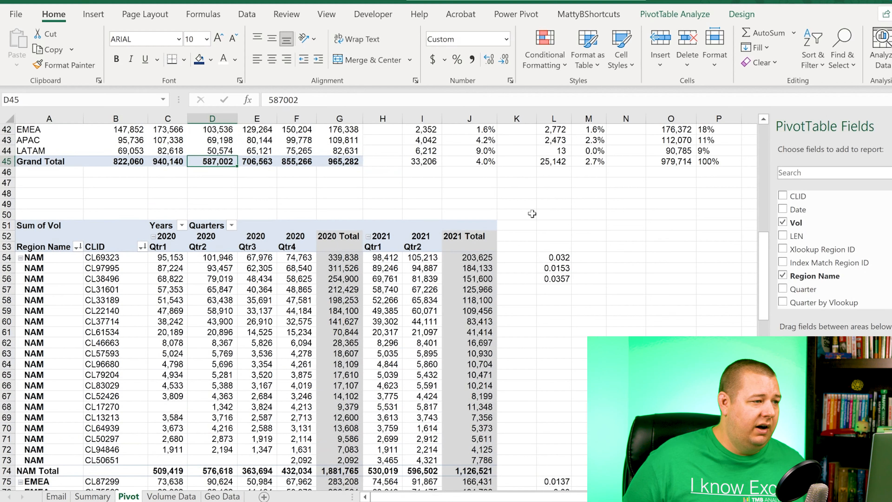
pyautogui.press('Left')
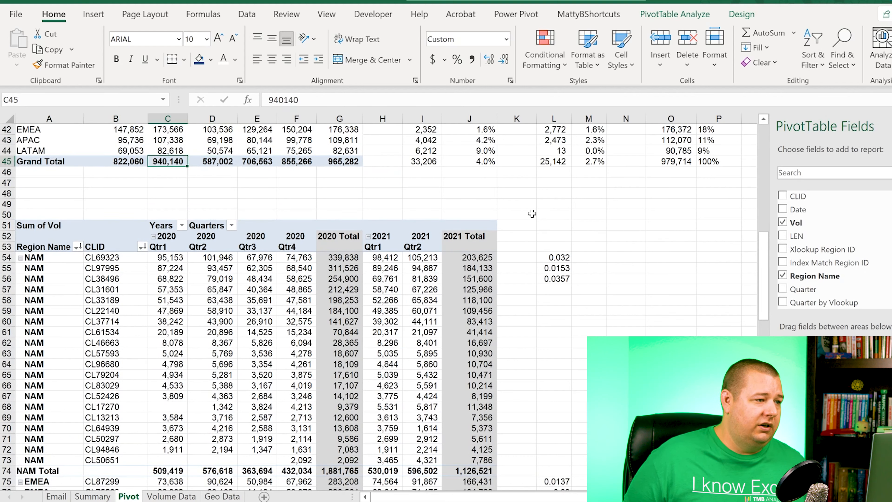
# Copy the formula text =Pivot!G45 from the Volume card's main figure in B19 on the Summary sheet
pyautogui.hotkey('ctrl', 'pageup')
pyautogui.press('Up')
pyautogui.press('Up')
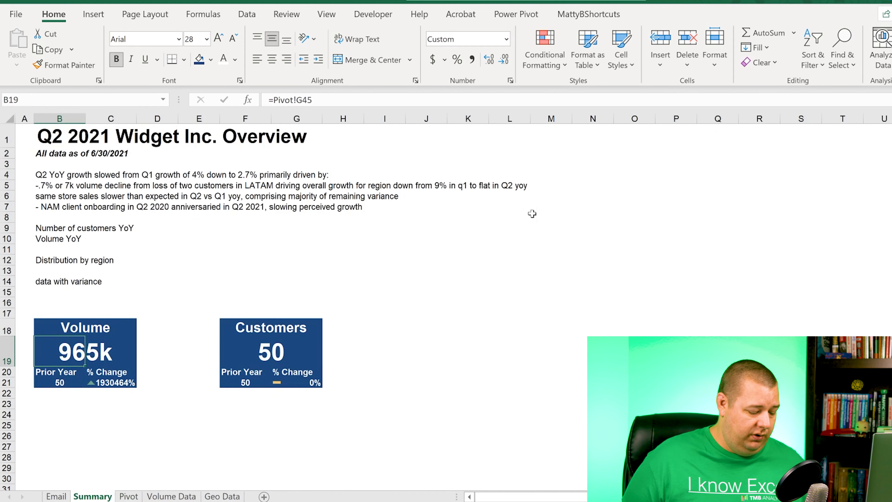
pyautogui.press('F2')
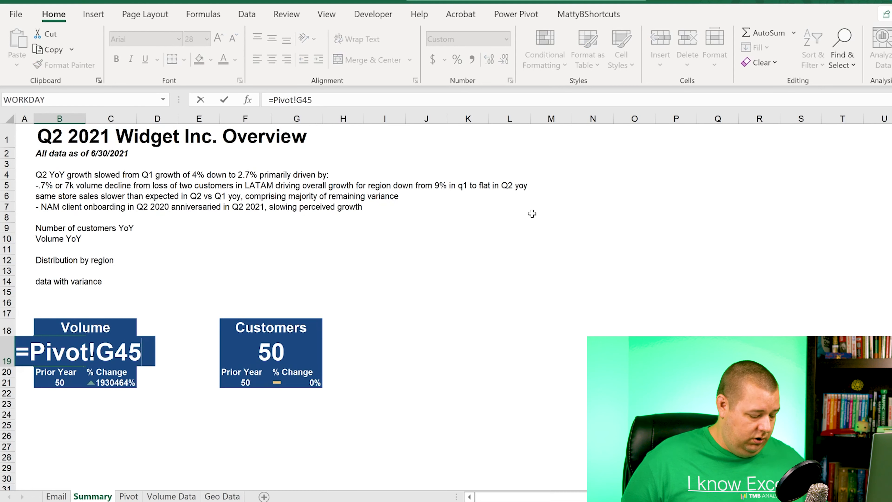
pyautogui.hotkey('ctrl', 'c')
pyautogui.press('Escape')
pyautogui.press('Down')
pyautogui.press('Down')
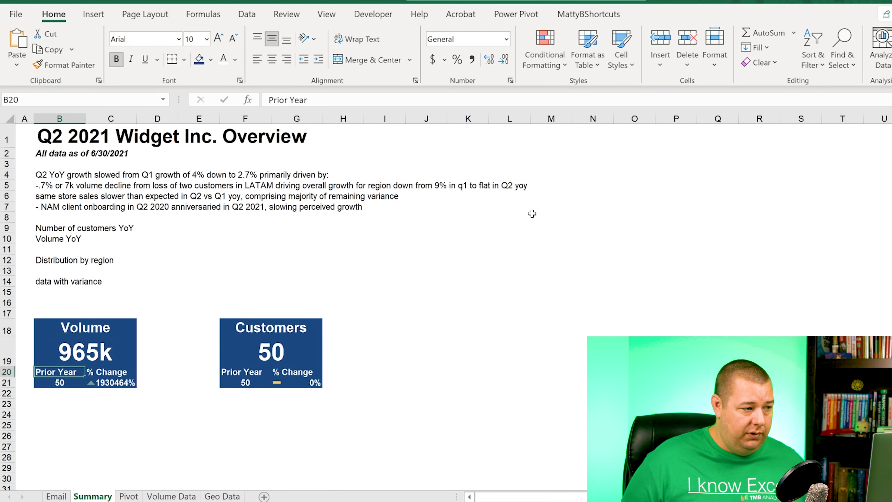
# Replace the Volume card's prior-year formula in B21 with the copied reference, changing it to =Pivot!C45
pyautogui.press('F2')
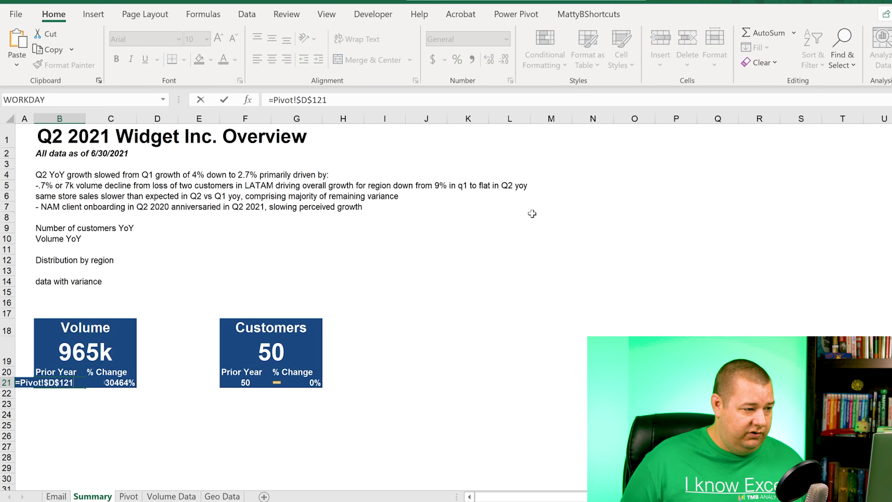
pyautogui.hotkey('shift', 'Home')
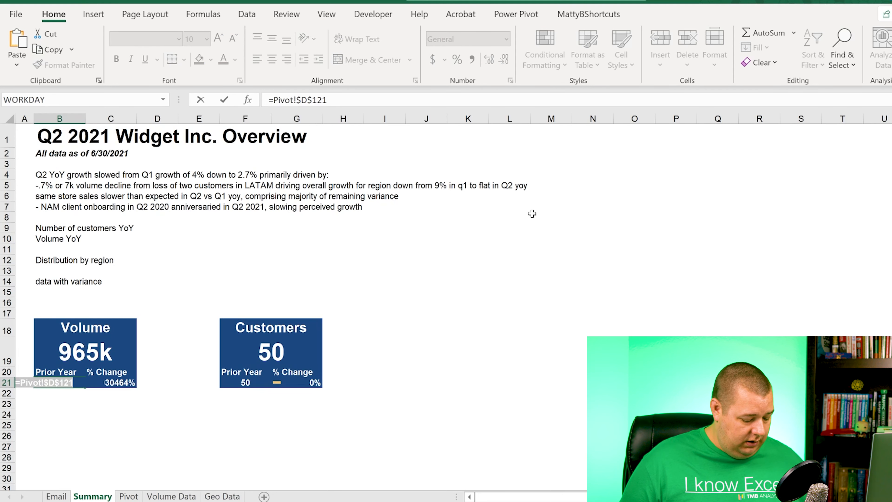
pyautogui.hotkey('ctrl', 'v')
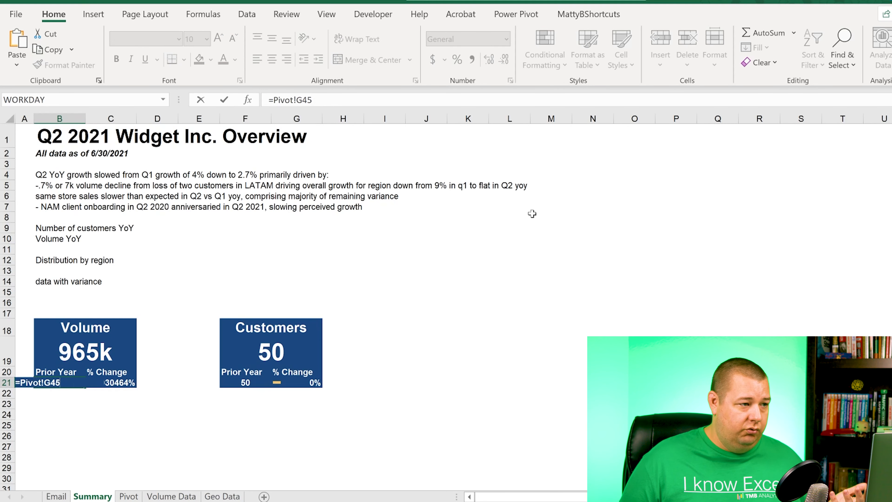
pyautogui.press('BackSpace')
pyautogui.write('C')
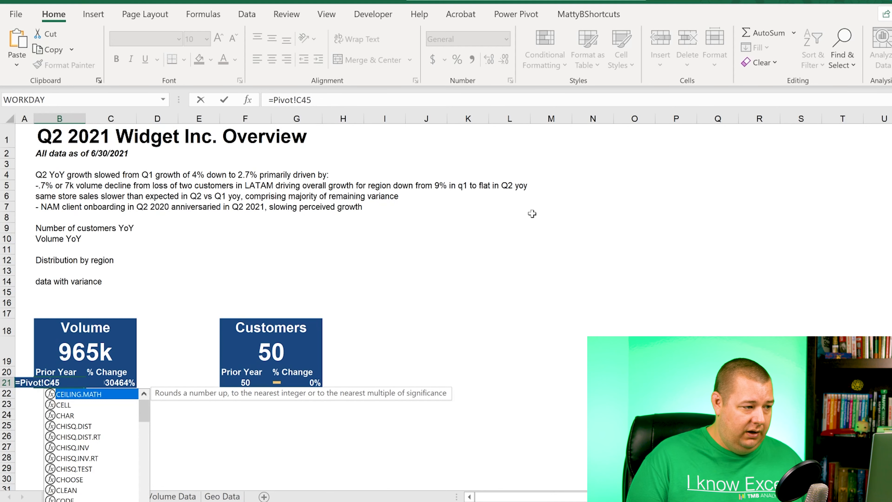
pyautogui.press('Return')
pyautogui.press('Up')
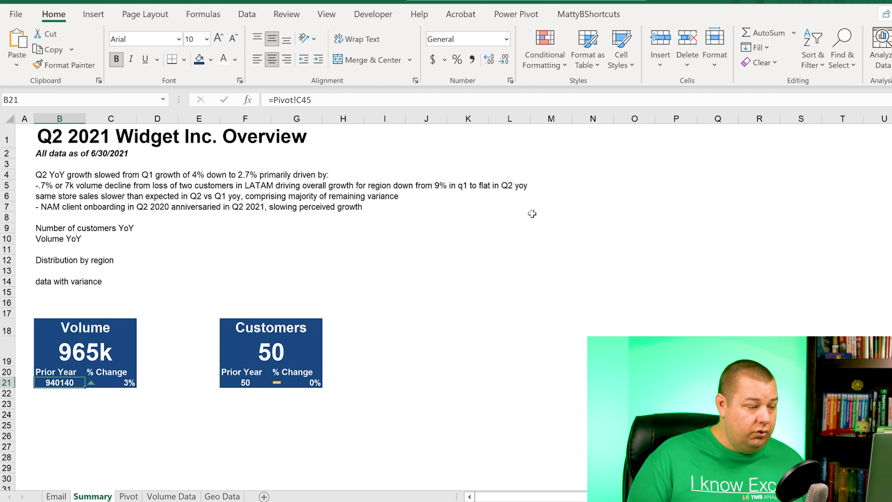
# Trace B21 to its source on the Pivot sheet, check its year and quarter headings, and return to the Summary card
pyautogui.hotkey('ctrl', '[')
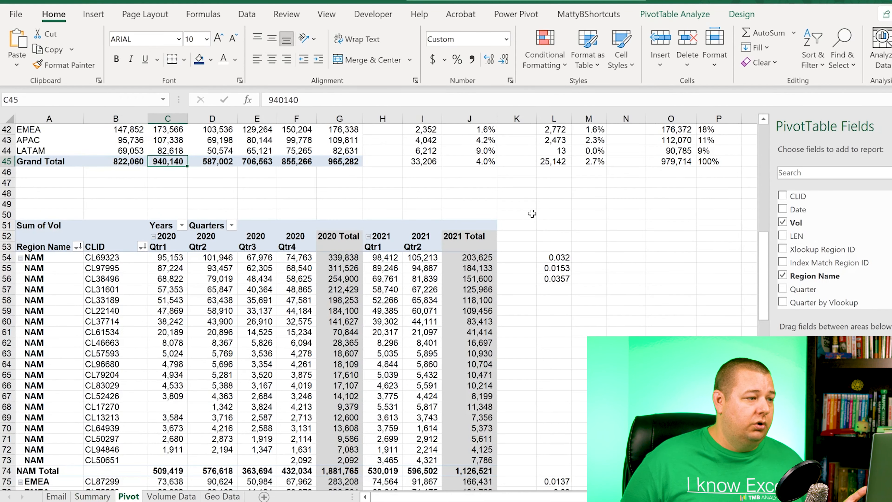
pyautogui.press('Up')
pyautogui.press('Up')
pyautogui.press('Up')
pyautogui.press('Up')
pyautogui.press('Up')
pyautogui.press('Up')
pyautogui.press('Up')
pyautogui.press('Down')
pyautogui.press('Down')
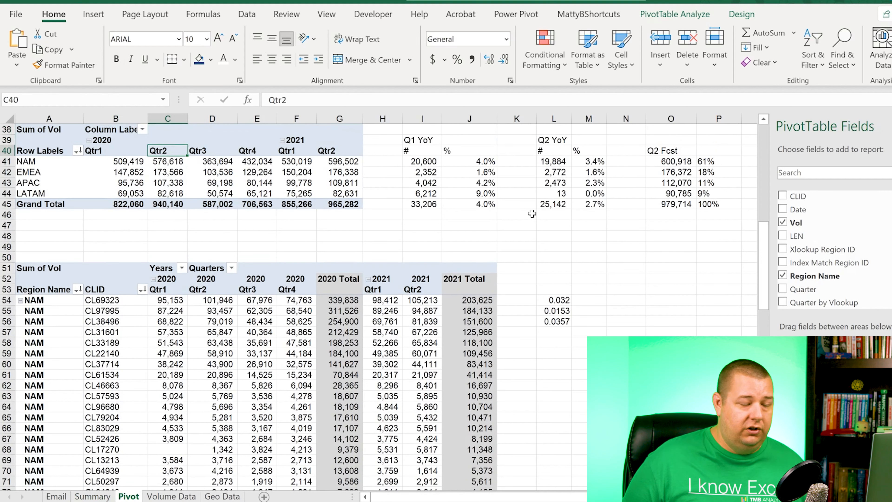
pyautogui.press('F5')
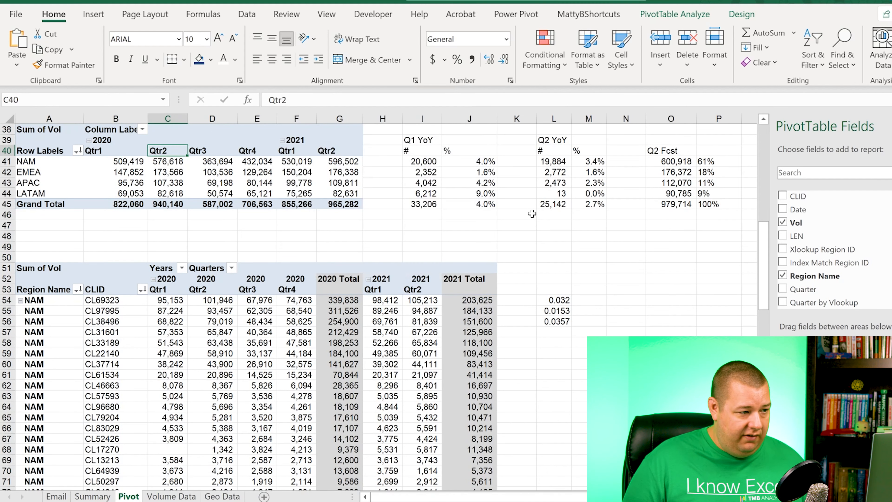
pyautogui.press('Return')
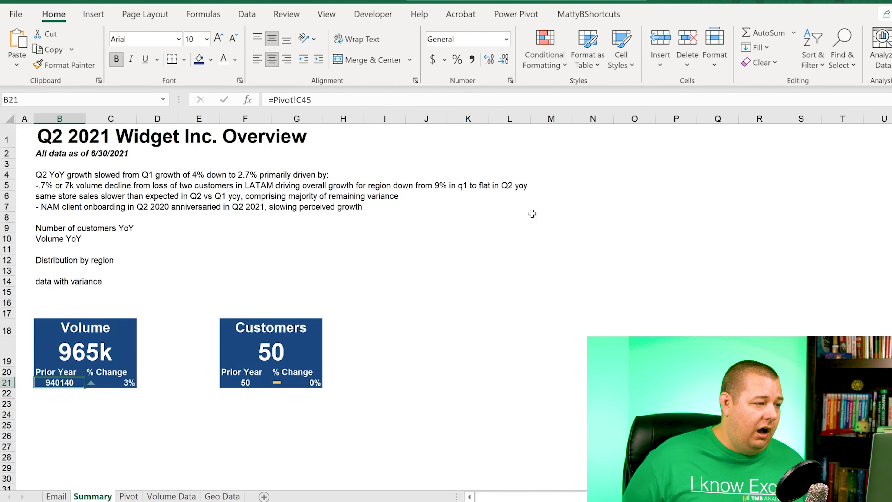
# Copy the Volume card's main figure cell B19 and select the prior-year cell B21 as the paste target
pyautogui.press('Up')
pyautogui.press('Up')
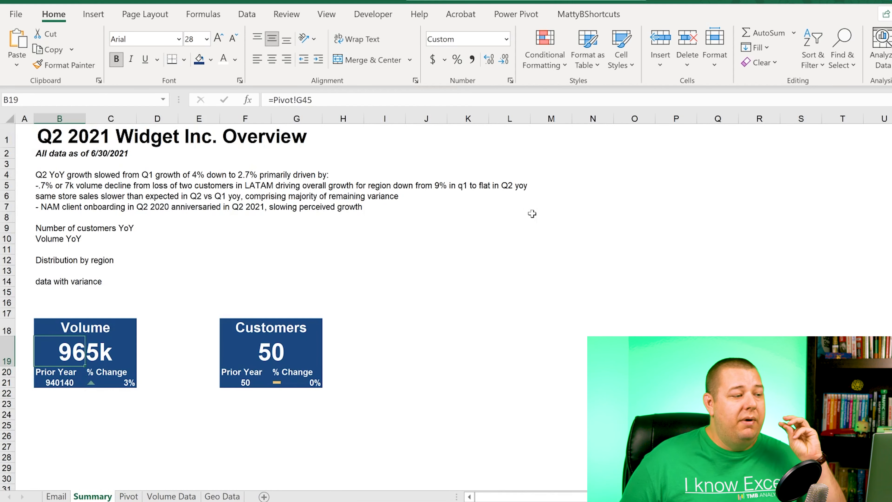
pyautogui.press('Down')
pyautogui.press('Up')
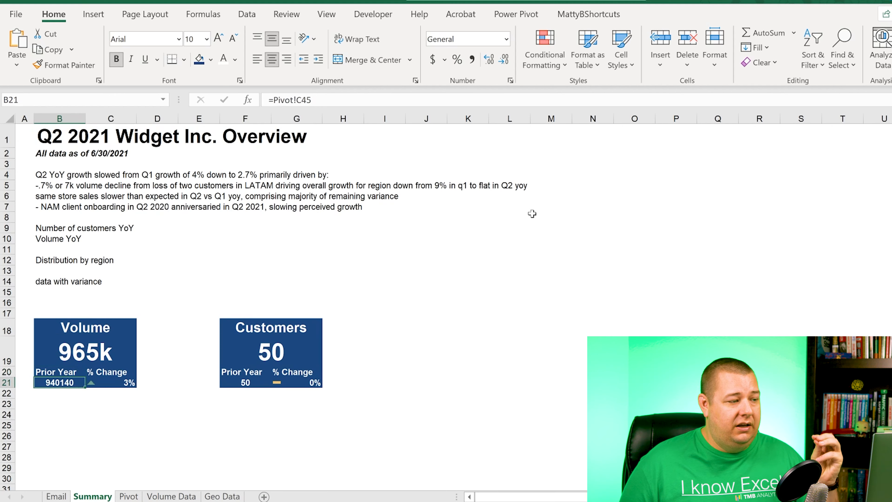
pyautogui.hotkey('ctrl', 'c')
pyautogui.press('Down')
pyautogui.press('Down')
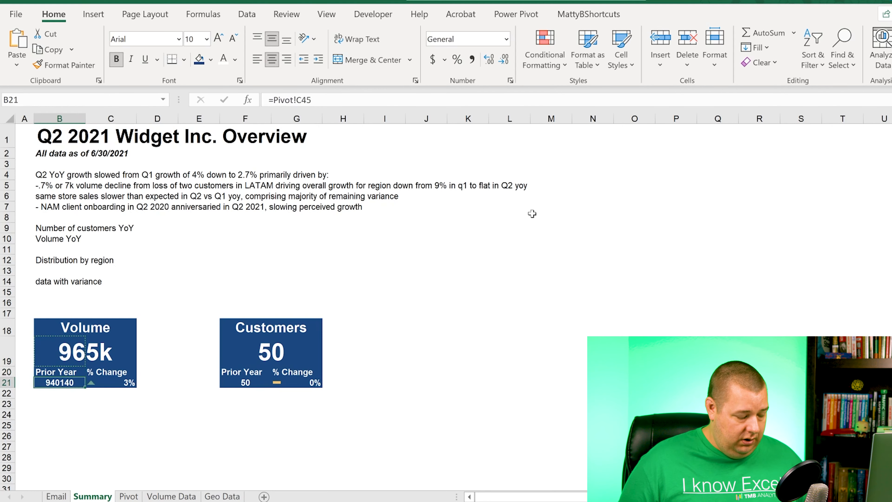
# Try to paste only the copied cell's formatting onto the prior-year volume in B21, and undo it
pyautogui.hotkey('ctrl', 'alt', 'v')
pyautogui.press('t')
pyautogui.press('Return')
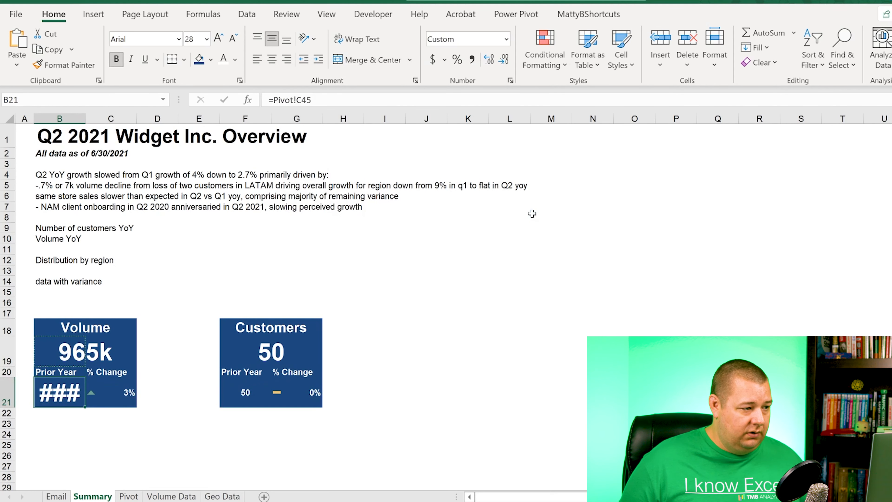
pyautogui.hotkey('ctrl', 'z')
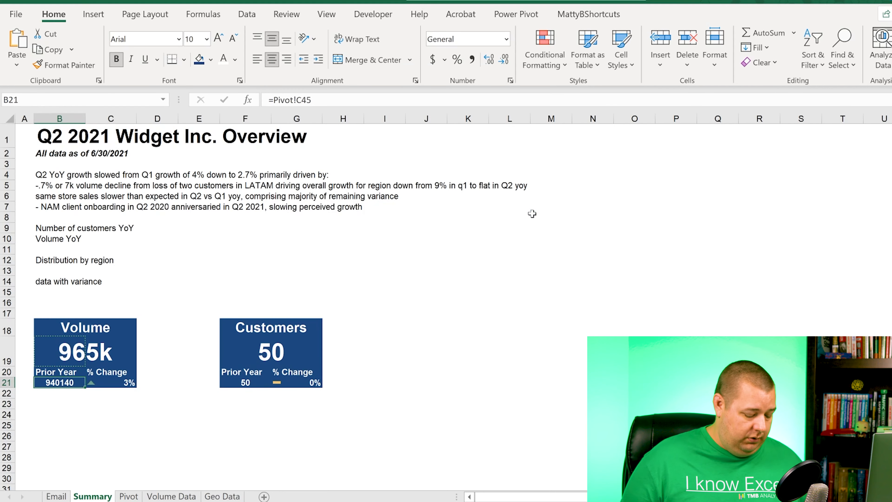
# Apply the custom number format 0,"k" to the prior-year volume in B21 so it shows in thousands
pyautogui.press('alt')
pyautogui.press('h')
pyautogui.press('f')
pyautogui.press('n')
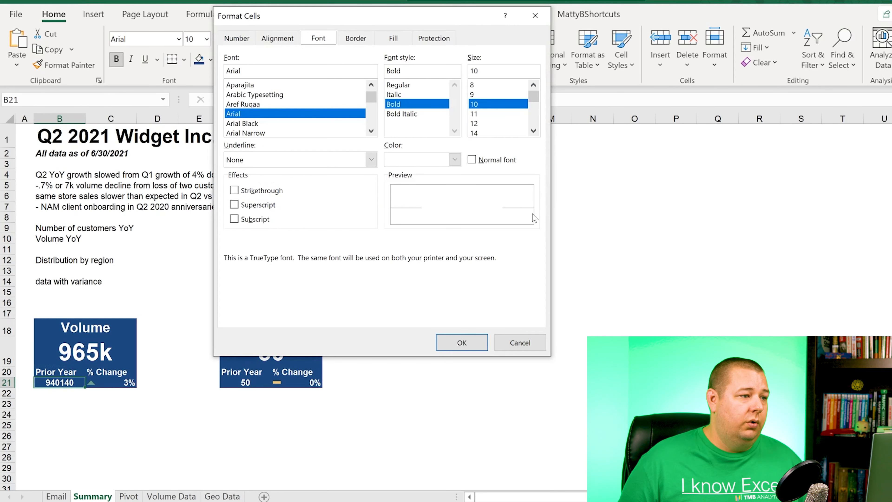
pyautogui.hotkey('ctrl', 'shift', 'Tab')
pyautogui.hotkey('ctrl', 'shift', 'Tab')
pyautogui.press('Tab')
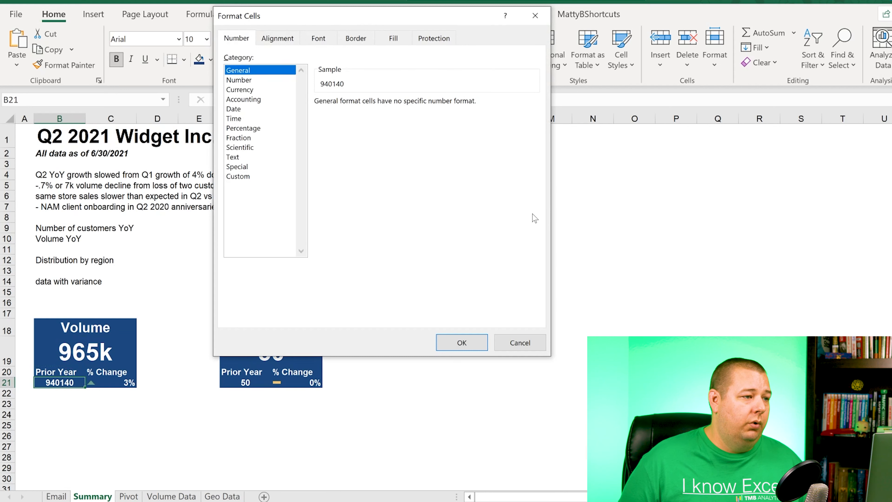
pyautogui.press('Down')
pyautogui.press('Down')
pyautogui.press('Down')
pyautogui.press('Down')
pyautogui.press('Down')
pyautogui.press('Down')
pyautogui.press('Down')
pyautogui.press('Down')
pyautogui.press('Down')
pyautogui.press('Down')
pyautogui.press('Down')
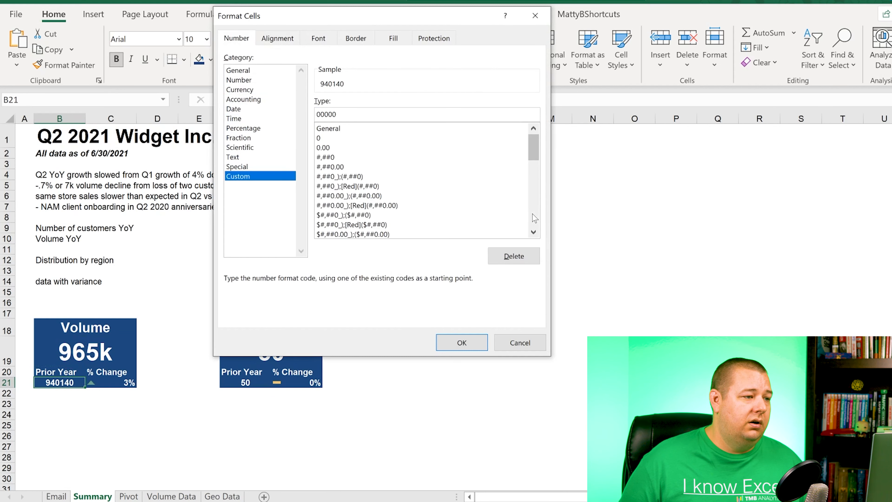
pyautogui.press('Tab')
pyautogui.write('0')
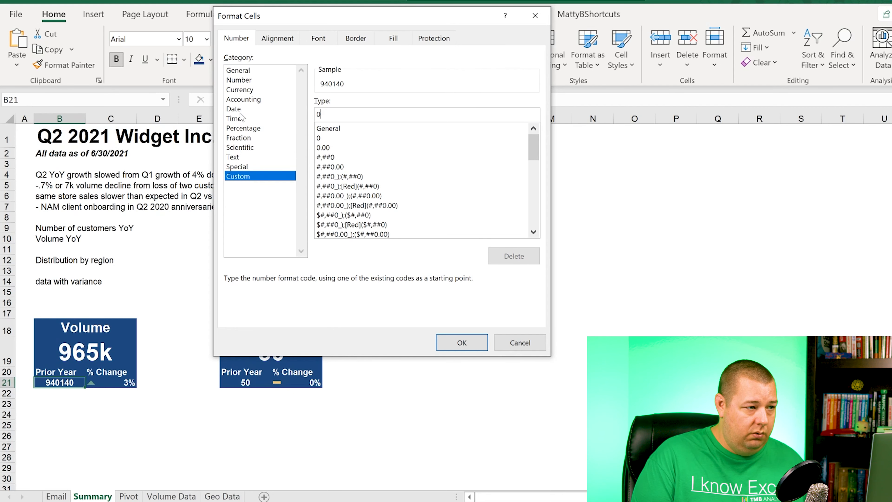
pyautogui.write(',"')
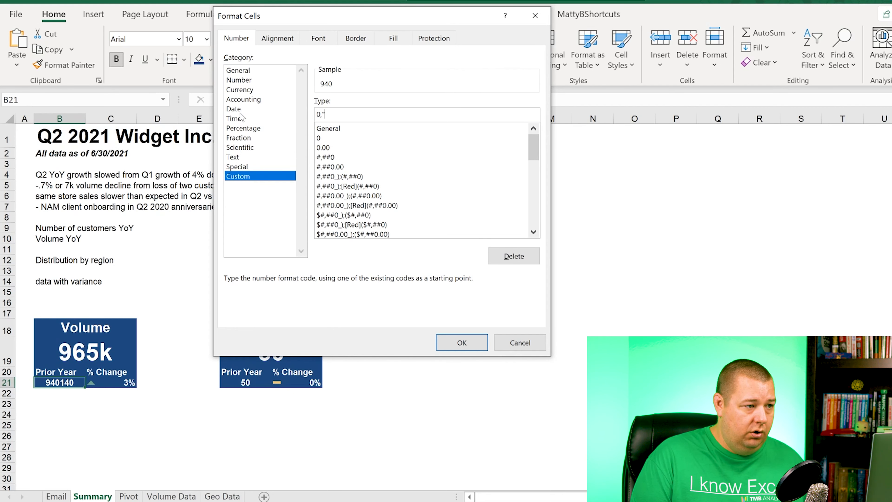
pyautogui.write('k')
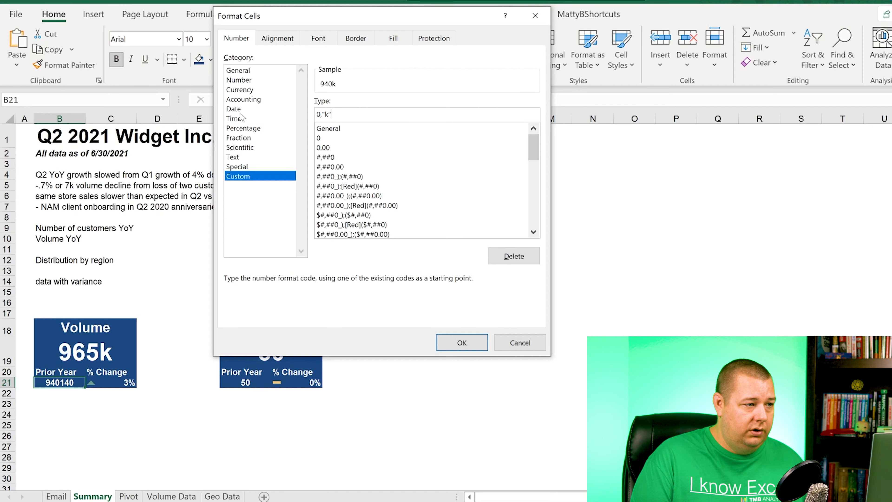
pyautogui.press('Return')
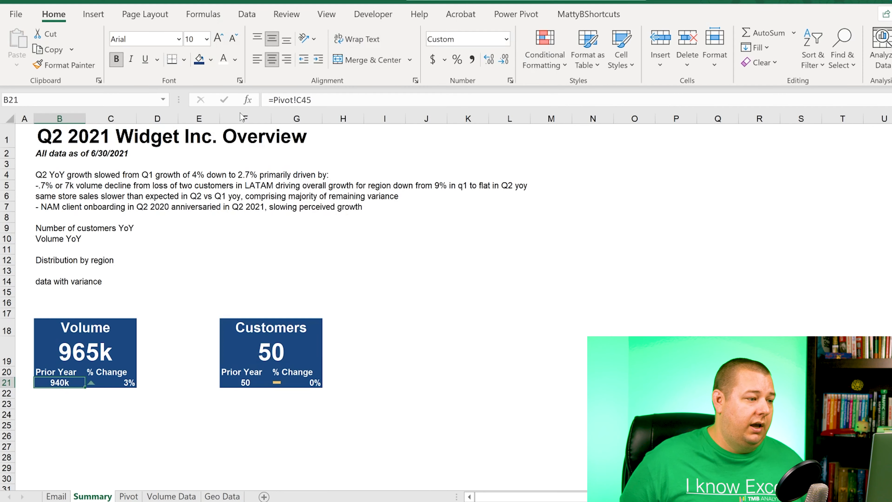
# Check the volume % Change formula in C21 and show its percentage with one decimal place
pyautogui.press('Right')
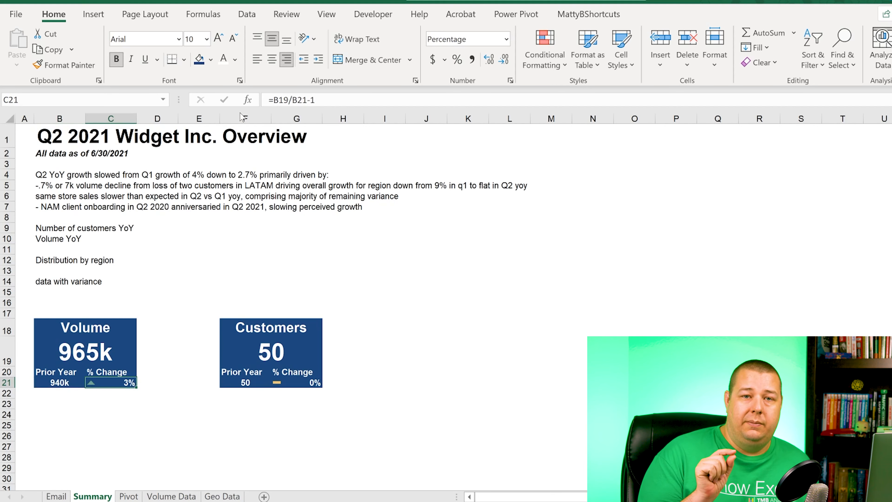
pyautogui.press('F2')
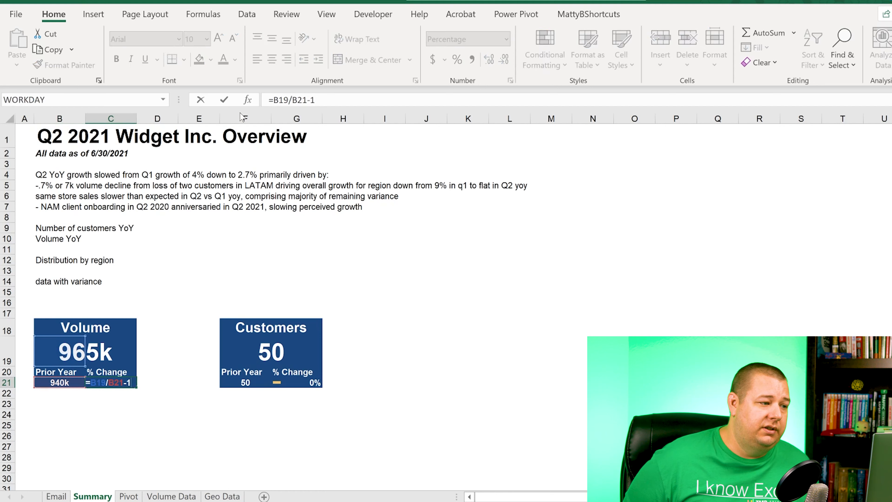
pyautogui.press('Escape')
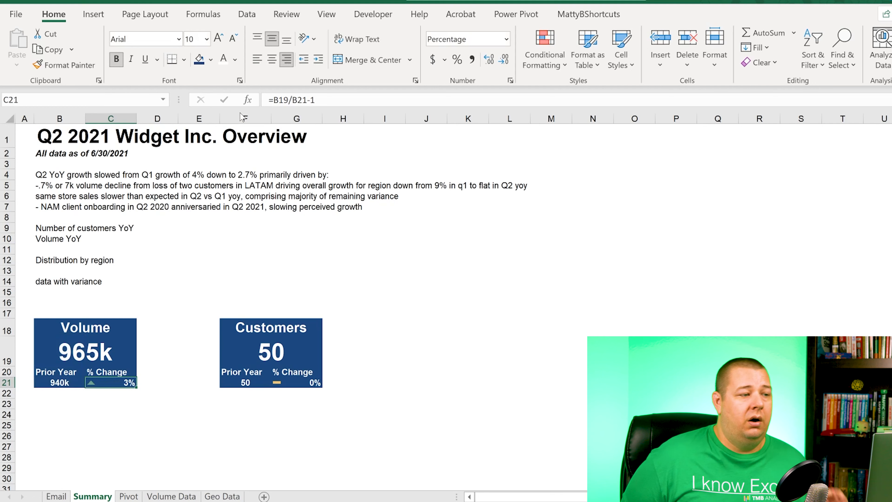
pyautogui.press('alt')
pyautogui.press('h')
pyautogui.press('0')
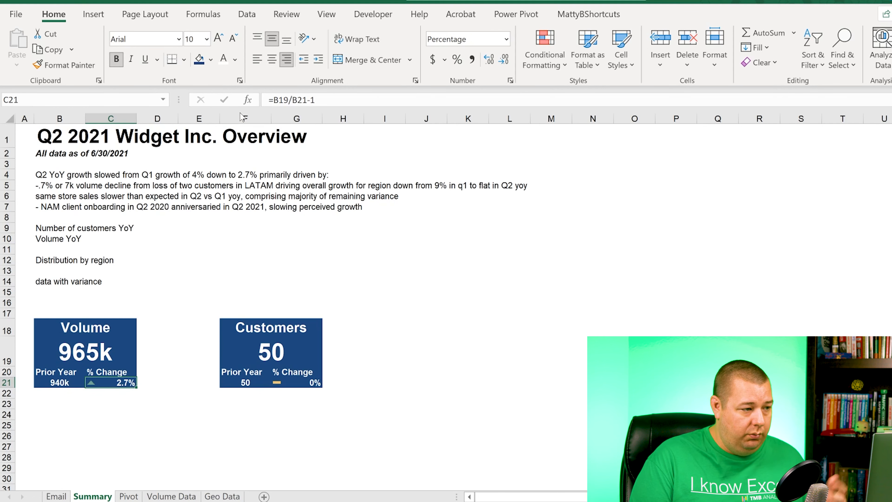
pyautogui.press('Left')
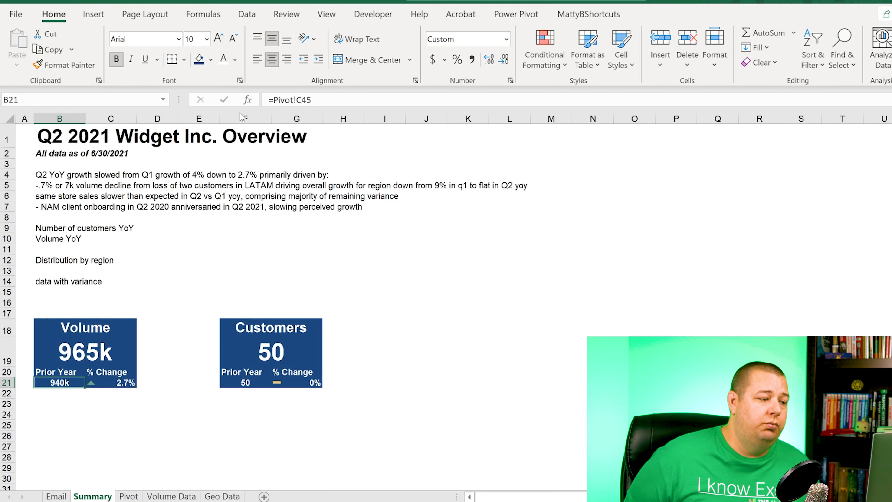
pyautogui.press('Right')
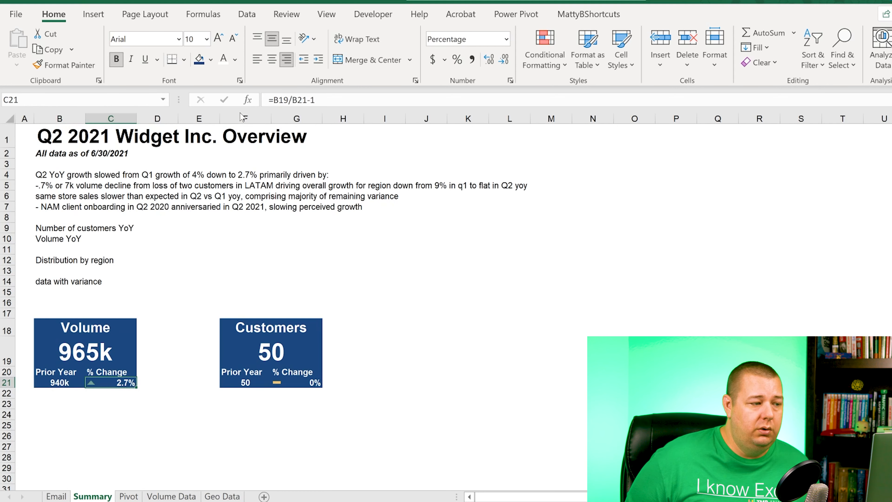
pyautogui.press('Left')
pyautogui.press('Down')
pyautogui.press('Right')
pyautogui.press('Up')
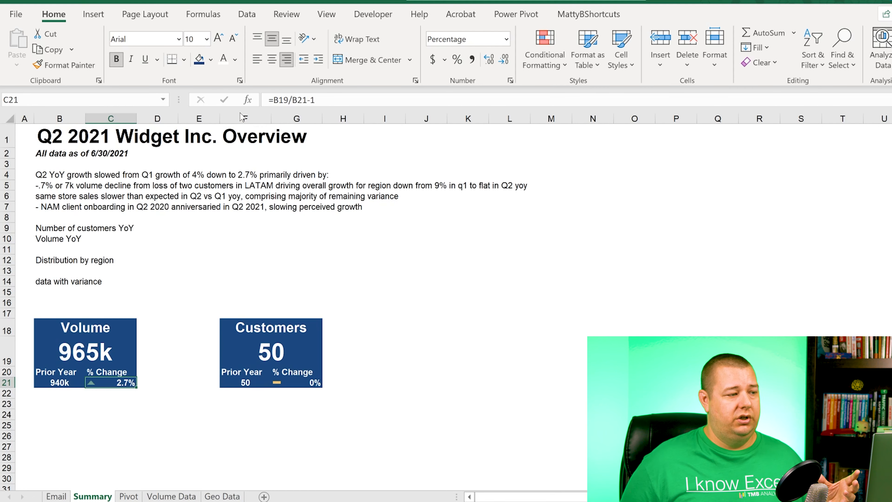
# Highlight the overview notes in B4:B14 to review what the summary still has to cover
pyautogui.press('Up')
pyautogui.press('Up')
pyautogui.press('Up')
pyautogui.press('Up')
pyautogui.press('Up')
pyautogui.press('Up')
pyautogui.press('Up')
pyautogui.press('Left')
pyautogui.hotkey('shift', 'Up')
pyautogui.hotkey('shift', 'Up')
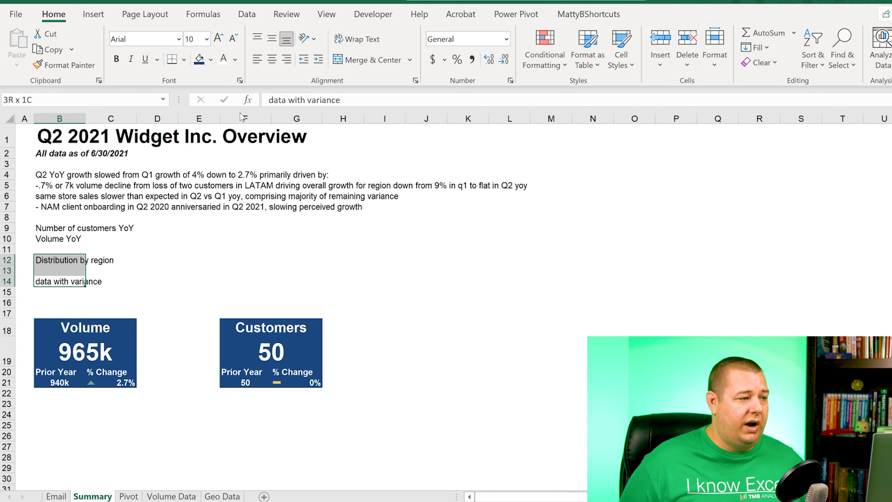
pyautogui.hotkey('shift', 'Up')
pyautogui.hotkey('shift', 'Up')
pyautogui.hotkey('shift', 'Up')
pyautogui.hotkey('shift', 'Up')
pyautogui.hotkey('shift', 'Up')
pyautogui.hotkey('shift', 'Up')
pyautogui.hotkey('shift', 'Up')
pyautogui.hotkey('shift', 'Up')
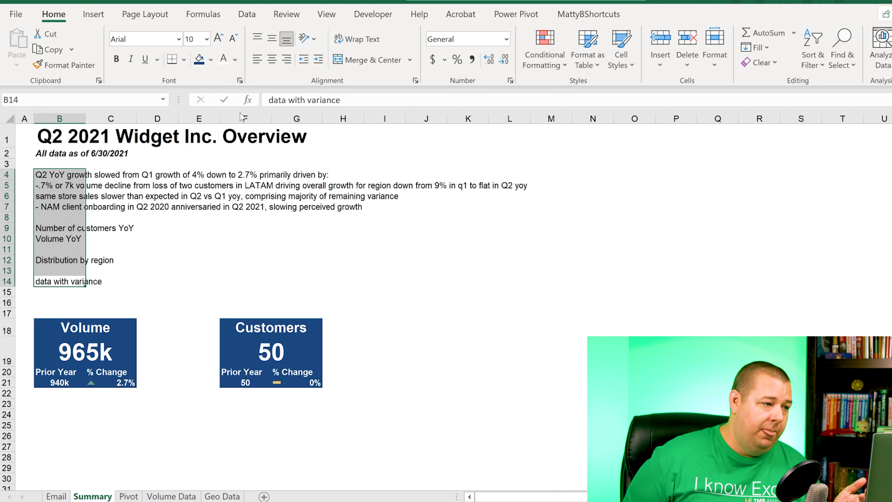
pyautogui.press('Down')
pyautogui.press('Down')
pyautogui.press('Down')
pyautogui.press('Down')
pyautogui.press('Down')
pyautogui.press('Down')
pyautogui.press('Down')
pyautogui.press('Down')
pyautogui.press('Down')
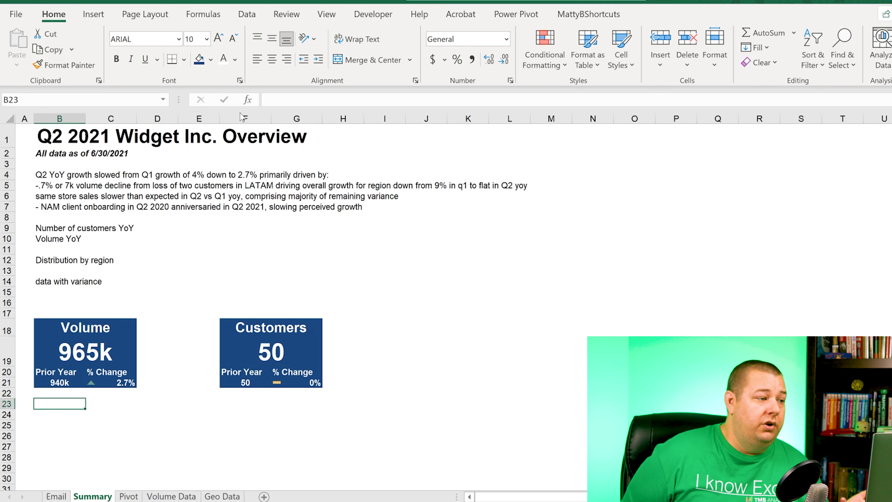
pyautogui.press('Up')
pyautogui.press('Down')
pyautogui.press('Down')
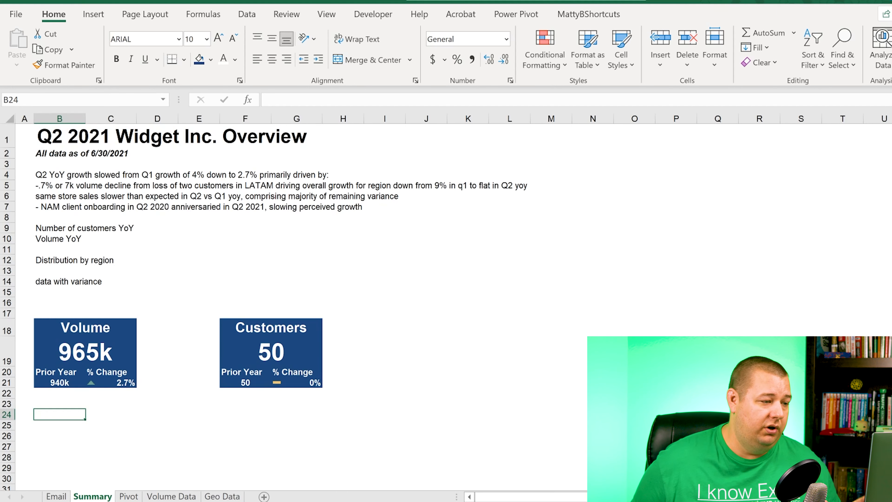
pyautogui.scroll(-3, 470, 236)
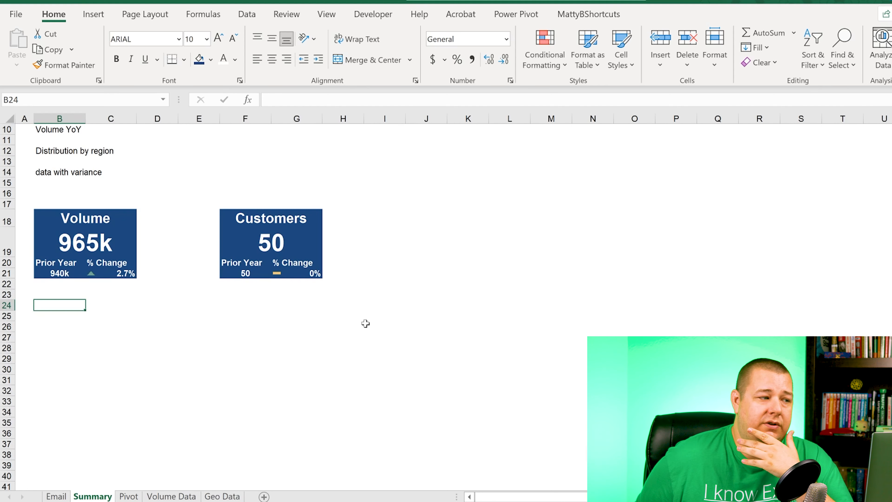
pyautogui.scroll(3, 365, 323)
pyautogui.scroll(-3, 365, 324)
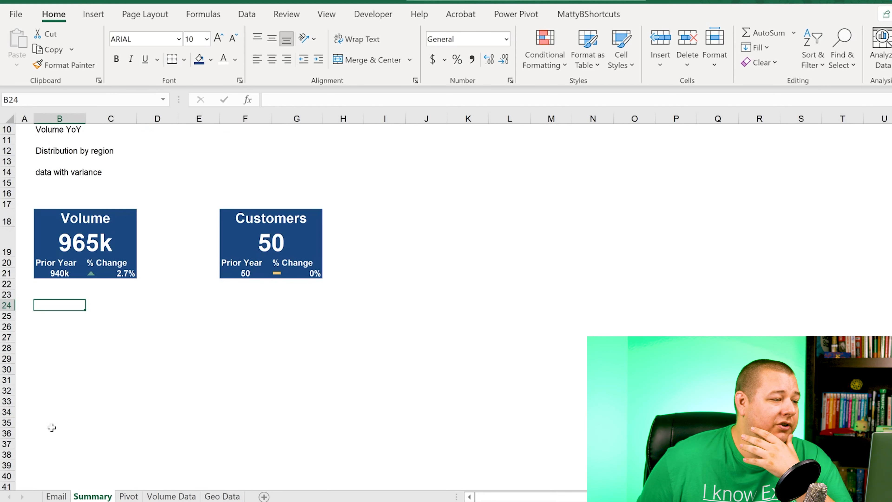
# Open the Pivot sheet and examine the quarterly volume by region tables and line chart
pyautogui.hotkey('ctrl', 'pagedown')
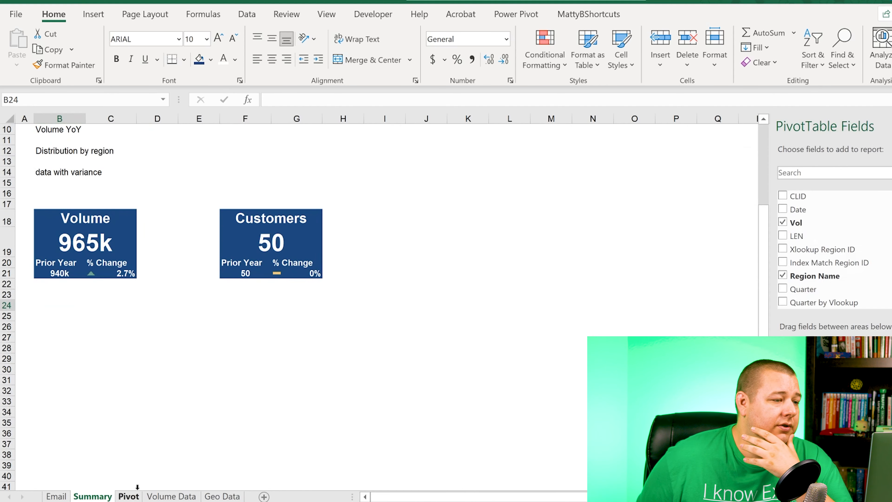
pyautogui.scroll(6, 468, 300)
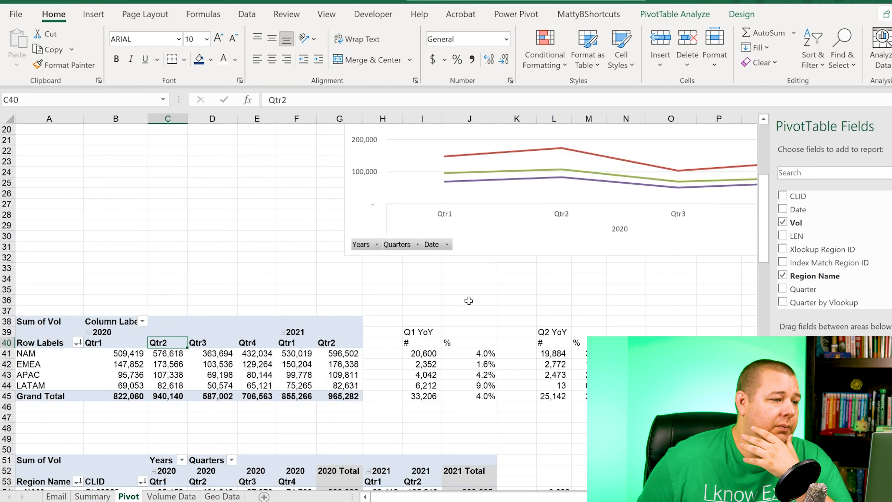
pyautogui.scroll(6, 419, 373)
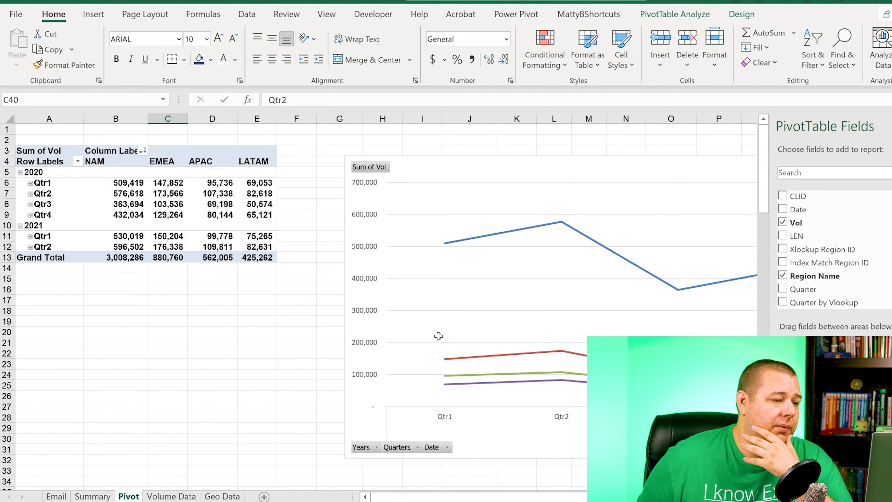
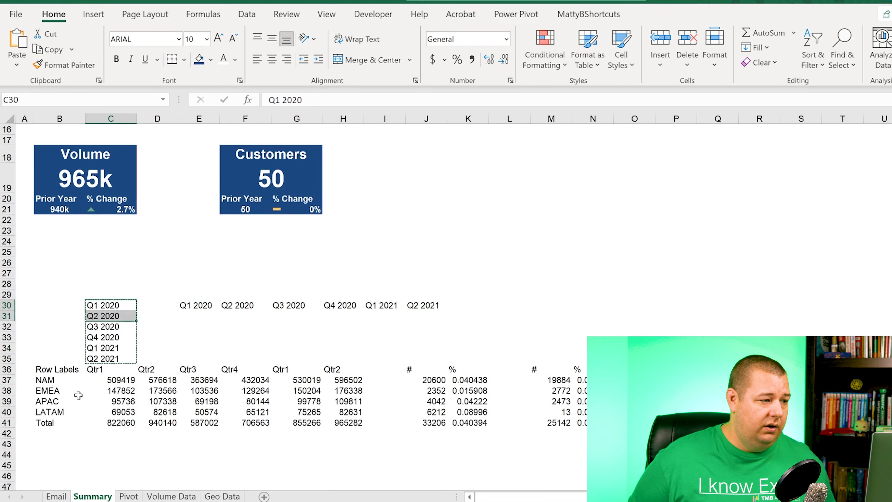
# Delete the vertical quarter list in C30:C35 and move the horizontal labels Q1 2020 to Q2 2021 over the table headings in C36:H36
pyautogui.press('Delete')
pyautogui.press('Right')
pyautogui.press('Right')
pyautogui.hotkey('ctrl', 'shift', 'Right')
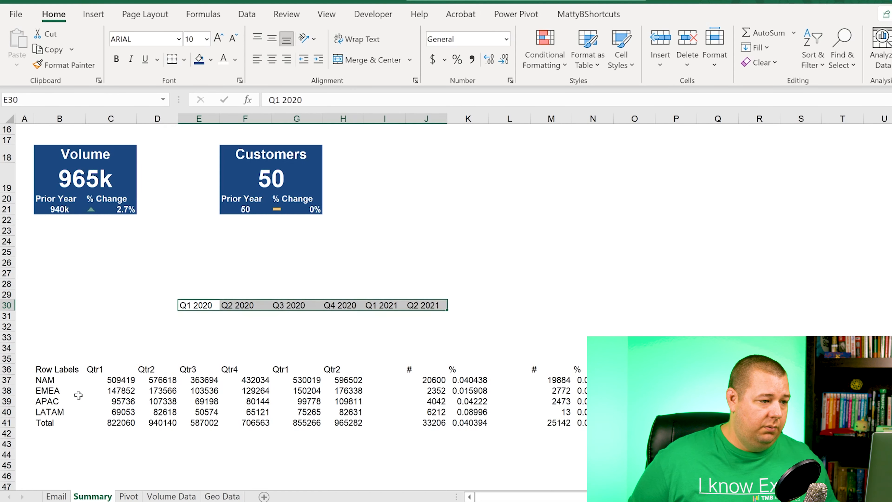
pyautogui.hotkey('ctrl', 'c')
pyautogui.press('Left')
pyautogui.press('Left')
pyautogui.hotkey('ctrl', 'Down')
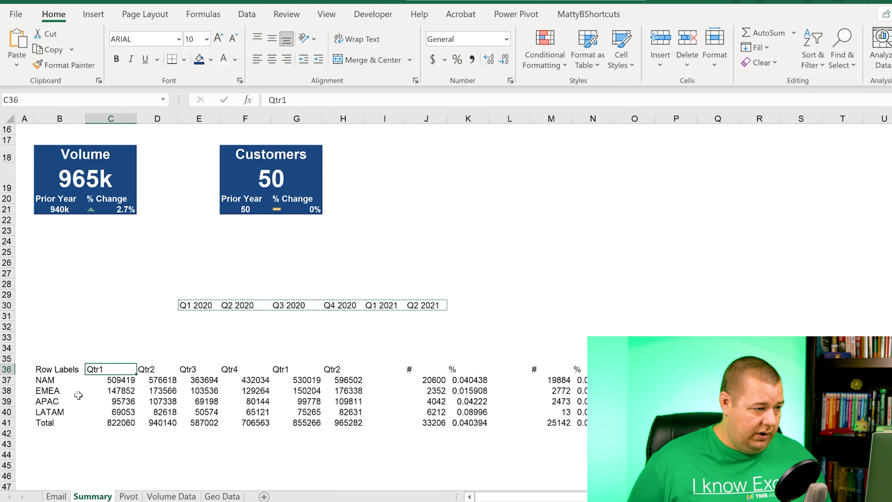
pyautogui.hotkey('ctrl', 'v')
# Center the quarter headings in C36:H36
pyautogui.hotkey('alt', 'h')
pyautogui.press('a')
pyautogui.press('c')
# Replace the Row Labels heading in B36 with Region
pyautogui.press('Left')
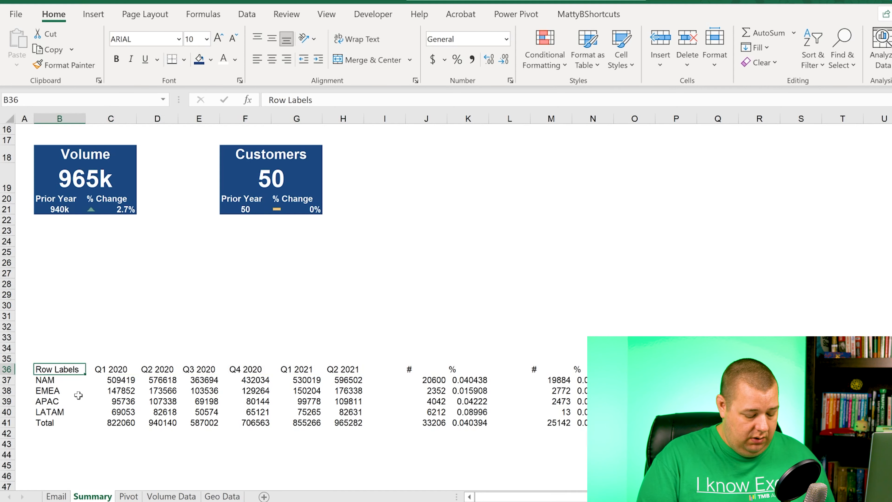
pyautogui.write('Region')
pyautogui.press('Return')
# Indent the region names NAM, EMEA, APAC and LATAM in B37:B40 by one level
pyautogui.hotkey('shift', 'Down')
pyautogui.hotkey('shift', 'Down')
pyautogui.hotkey('shift', 'Down')
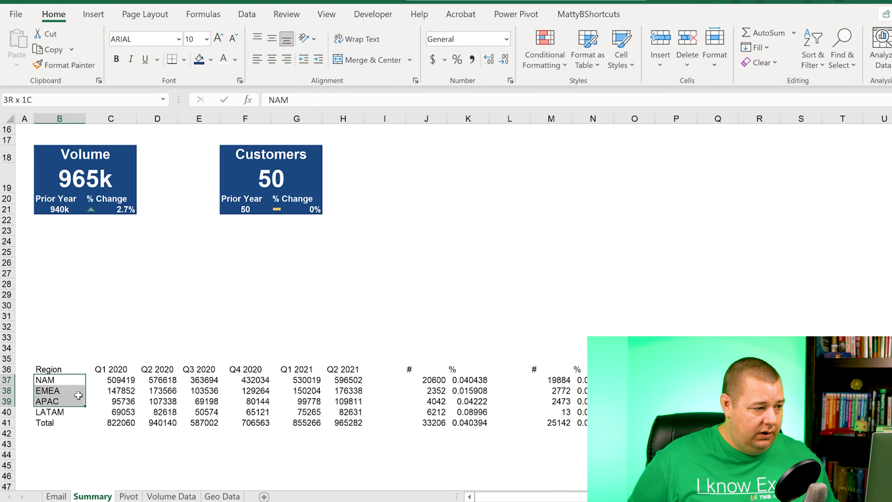
pyautogui.hotkey('alt', 'h')
pyautogui.press('6')
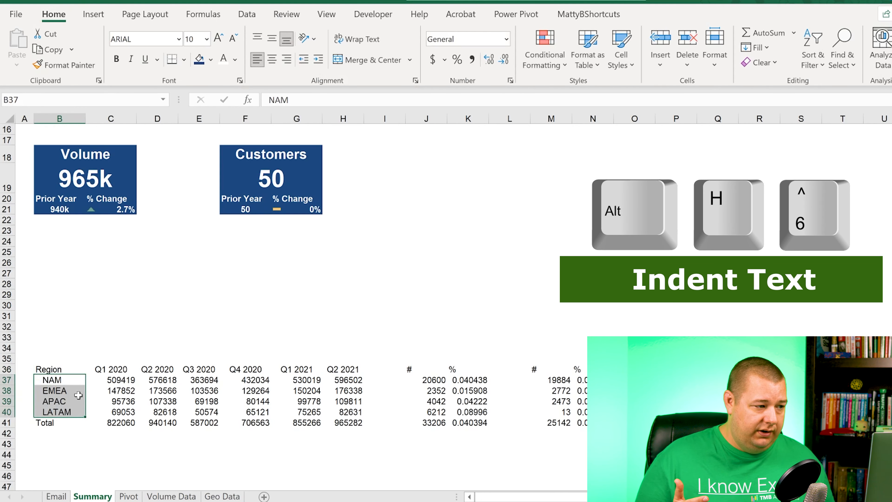
# Add the title Volume in B35 above the region table
pyautogui.press('Up')
pyautogui.press('Up')
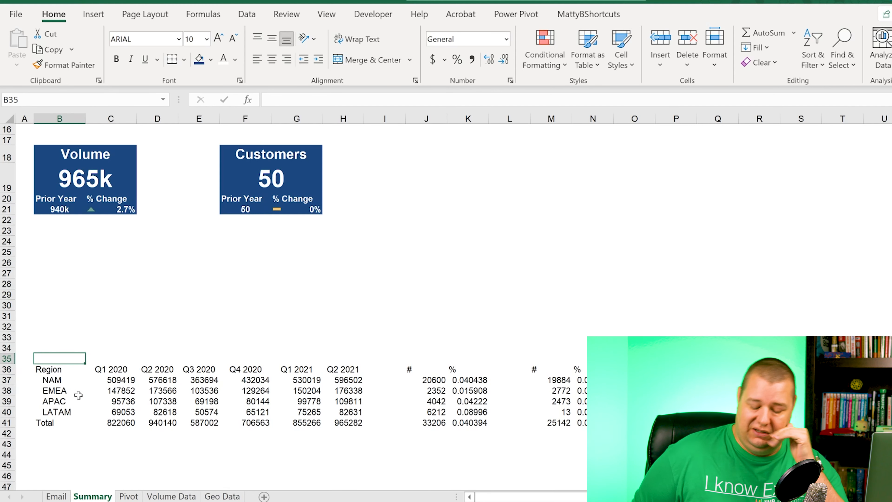
pyautogui.write('Volume')
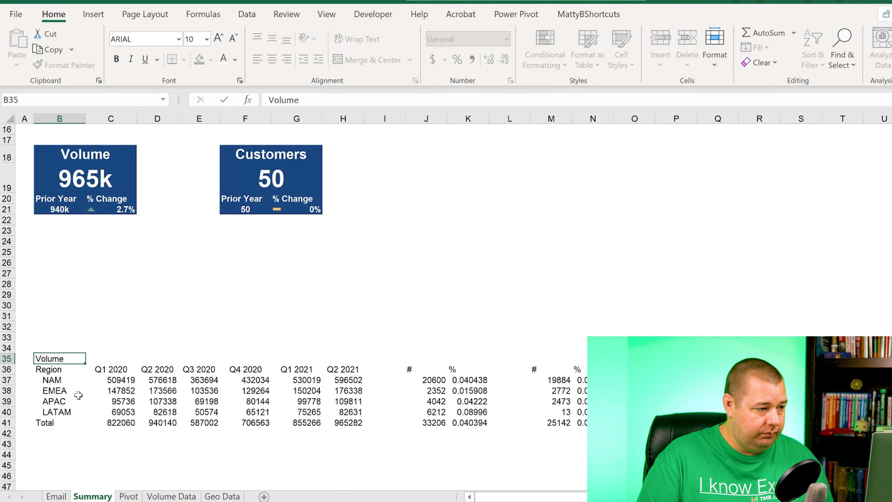
pyautogui.press('Return')
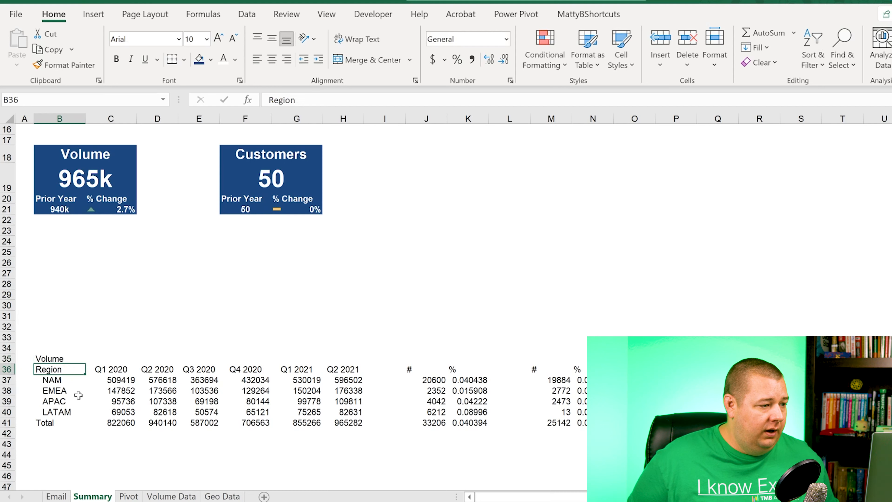
# Make the Total row B41:H41 bold and add a top border to it
pyautogui.press('Down')
pyautogui.press('Right')
pyautogui.press('Down')
pyautogui.press('Down')
pyautogui.press('Down')
pyautogui.press('Down')
pyautogui.press('Left')
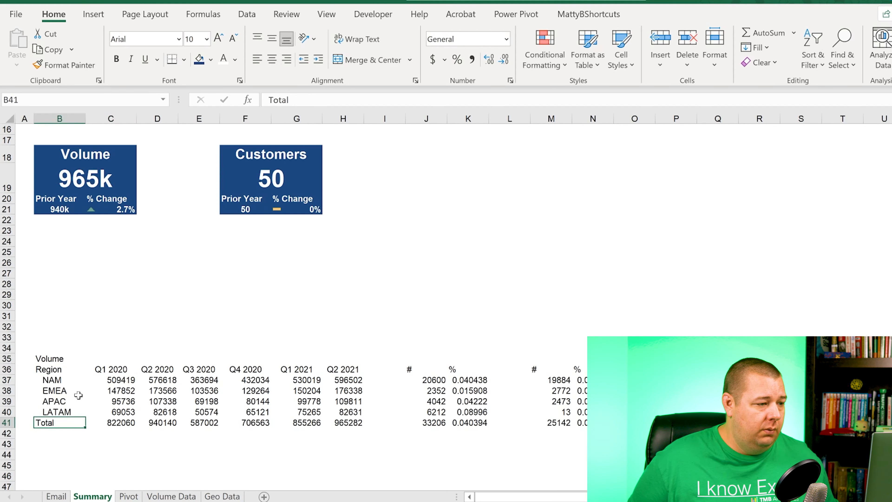
pyautogui.hotkey('ctrl', 'shift', 'Right')
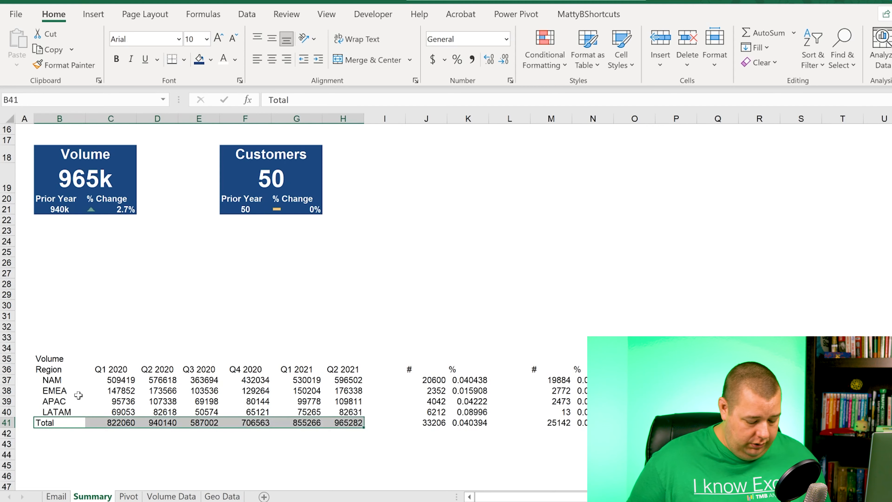
pyautogui.hotkey('ctrl', 'b')
pyautogui.press('alt')
pyautogui.press('h')
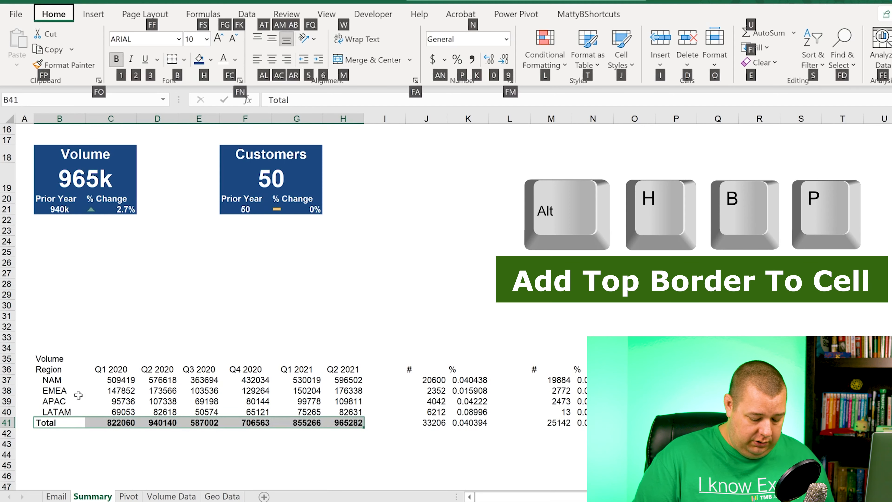
pyautogui.press('b')
pyautogui.press('p')
pyautogui.press('Down')
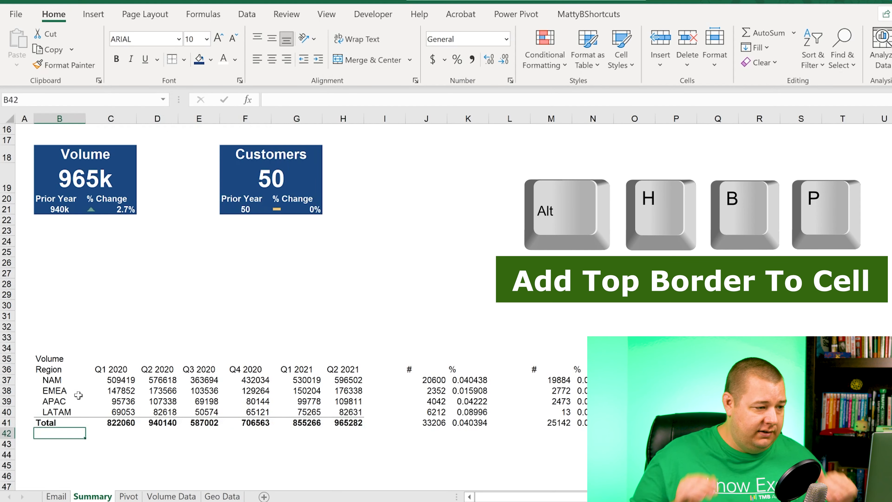
# Make the heading row B36:H36 and the Volume title in B35 bold
pyautogui.press('Up')
pyautogui.press('Up')
pyautogui.press('Up')
pyautogui.press('Up')
pyautogui.press('Up')
pyautogui.press('Up')
pyautogui.hotkey('ctrl', 'shift', 'Right')
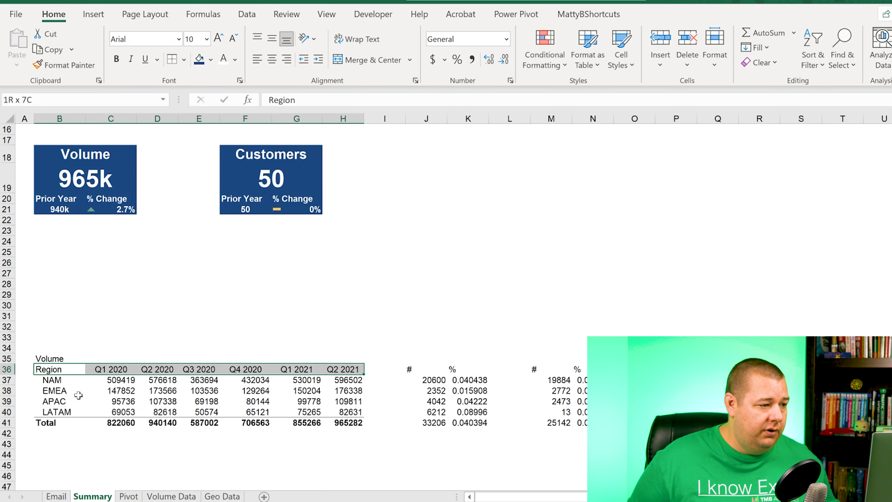
pyautogui.hotkey('ctrl', 'b')
pyautogui.press('Up')
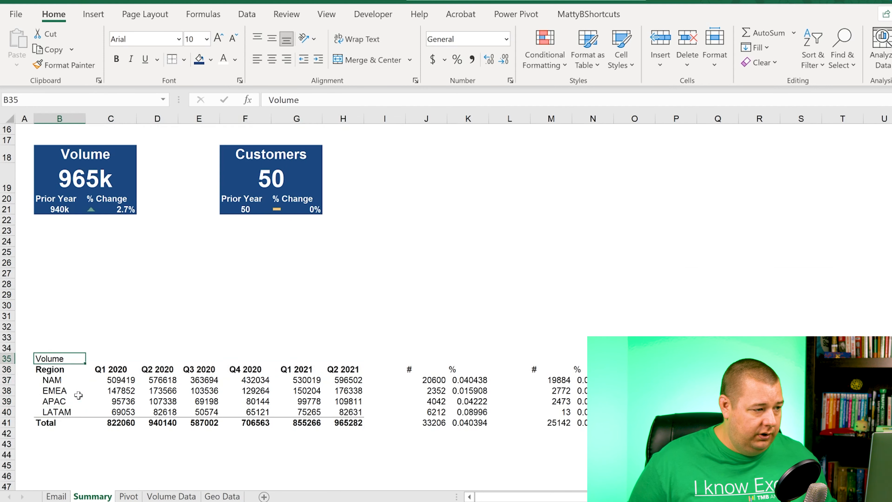
pyautogui.hotkey('ctrl', 'b')
# Begin a SUMIFS formula in C37 with VolumebyClient[Vol] from the Volume Data sheet as the sum range
pyautogui.press('Down')
pyautogui.press('Down')
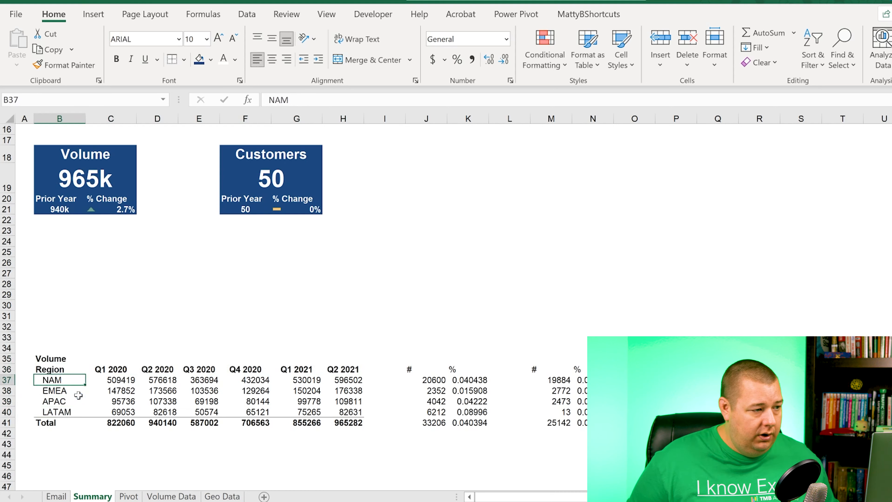
pyautogui.press('Right')
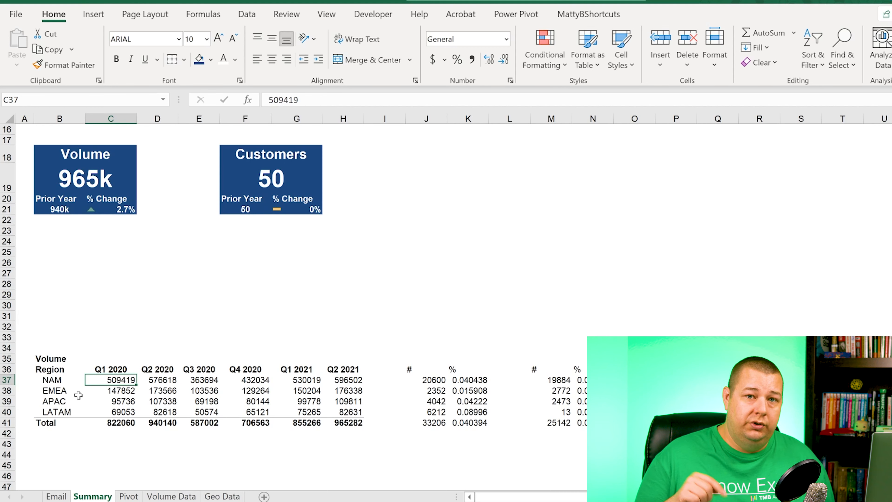
pyautogui.write('=')
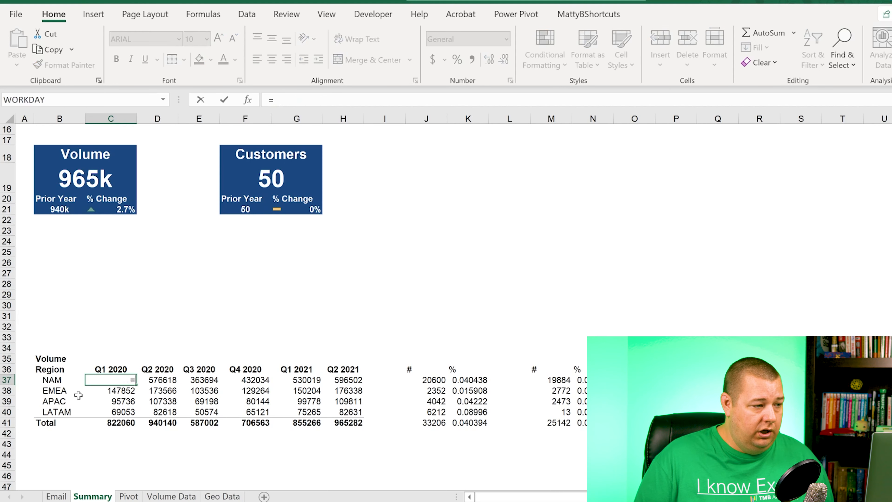
pyautogui.write('sumifs(')
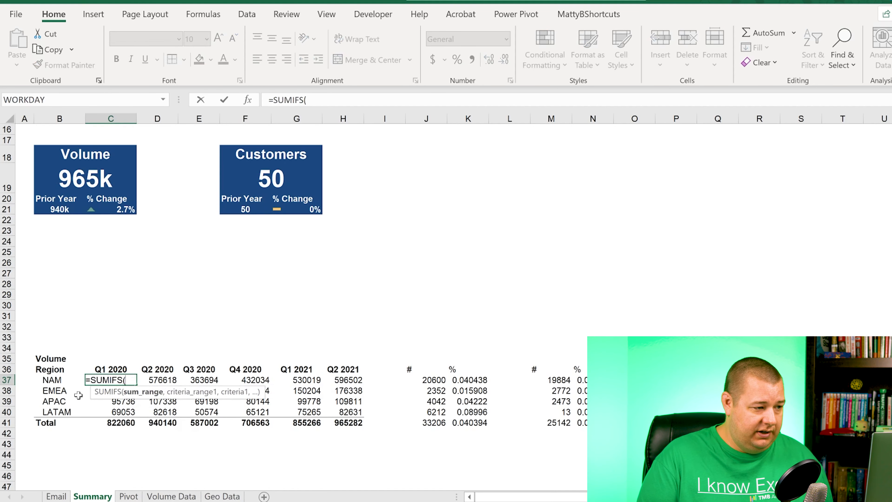
pyautogui.hotkey('ctrl', 'pagedown')
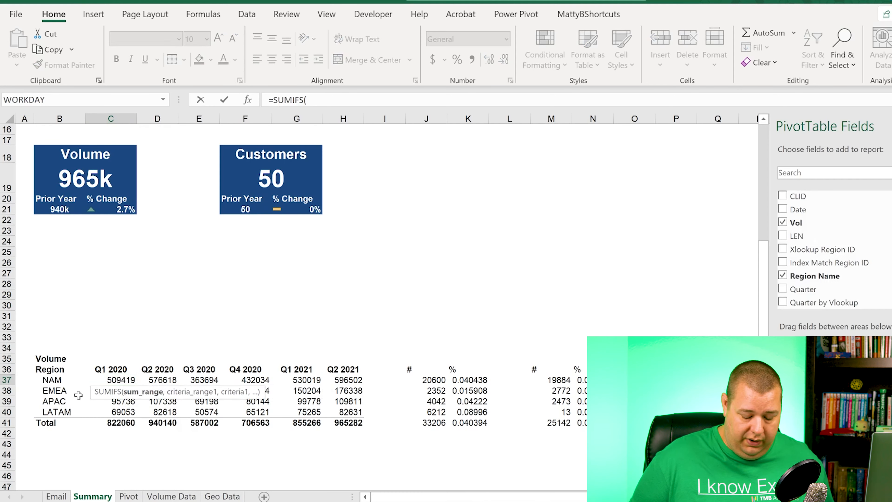
pyautogui.hotkey('ctrl', 'pagedown')
pyautogui.press('Right')
pyautogui.press('Down')
pyautogui.press('Right')
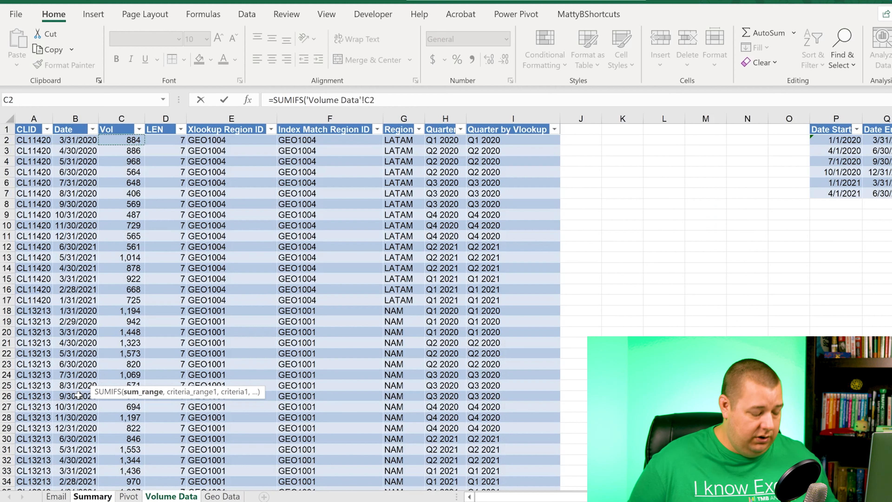
pyautogui.press('Down')
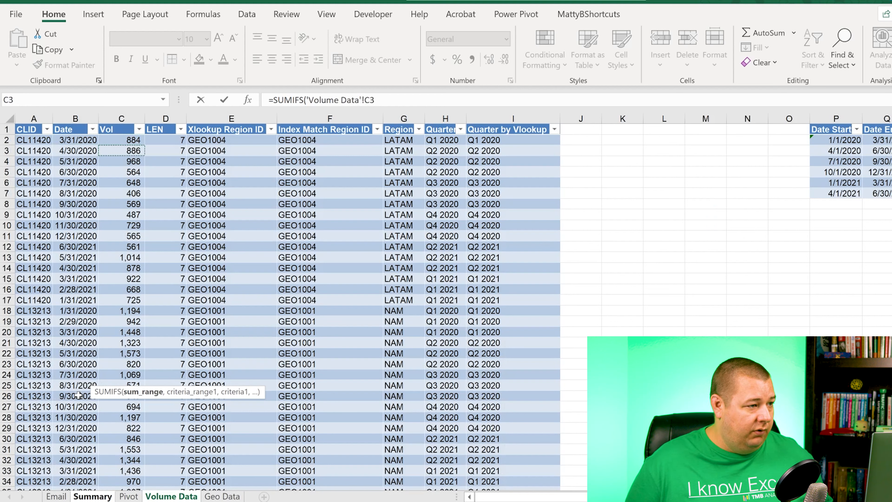
pyautogui.hotkey('ctrl', 'space')
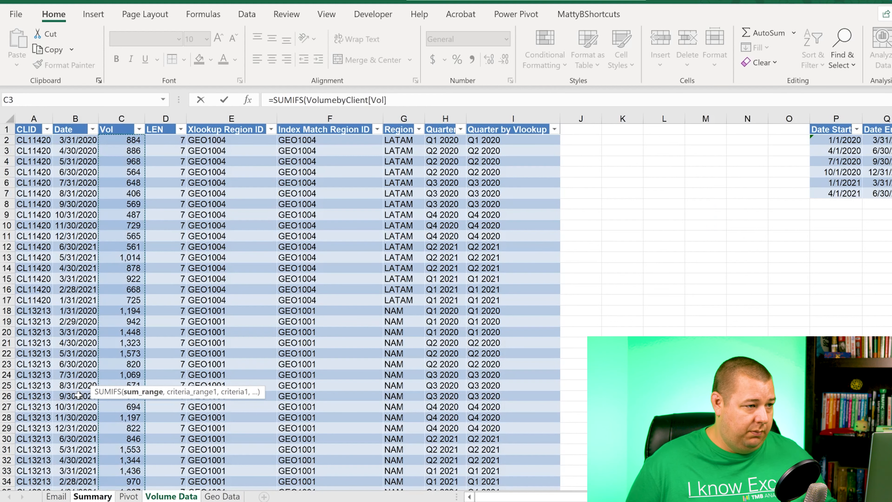
pyautogui.write(',')
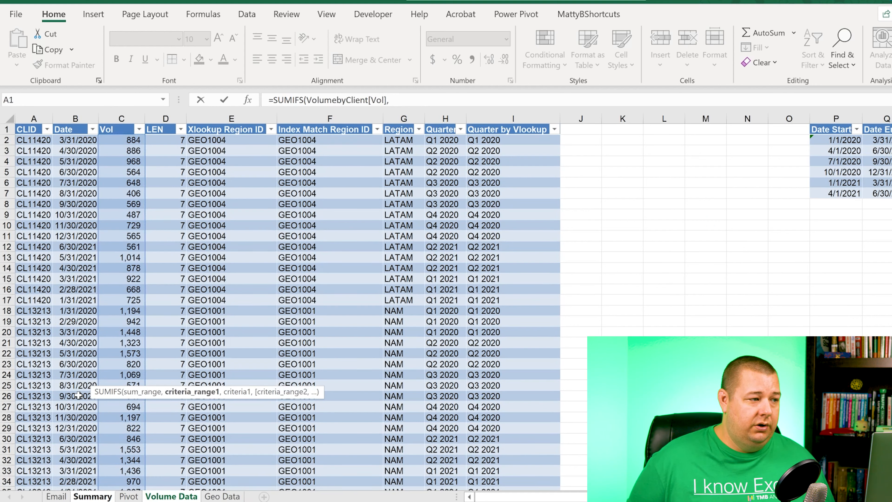
# Add the VolumebyClient[Region Name] column as the formula's first criteria range
pyautogui.press('Right')
pyautogui.press('Right')
pyautogui.press('Right')
pyautogui.press('Right')
pyautogui.press('Right')
pyautogui.press('Right')
pyautogui.press('Right')
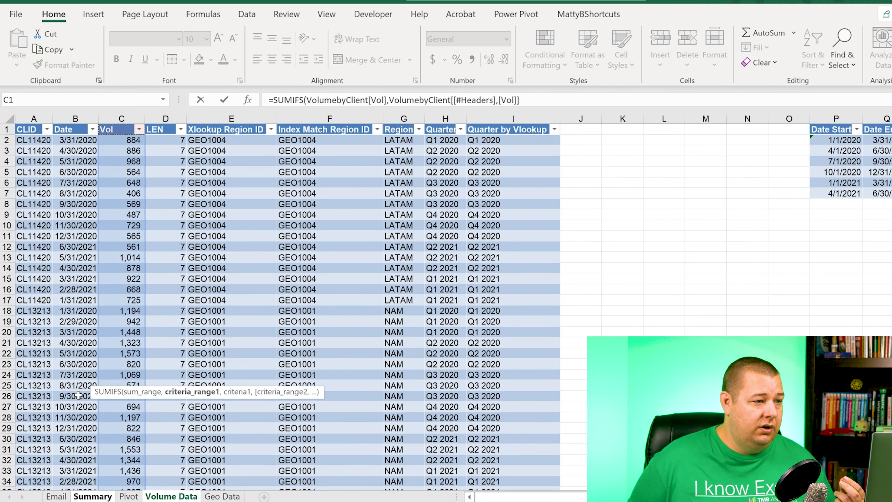
pyautogui.press('Down')
pyautogui.press('Left')
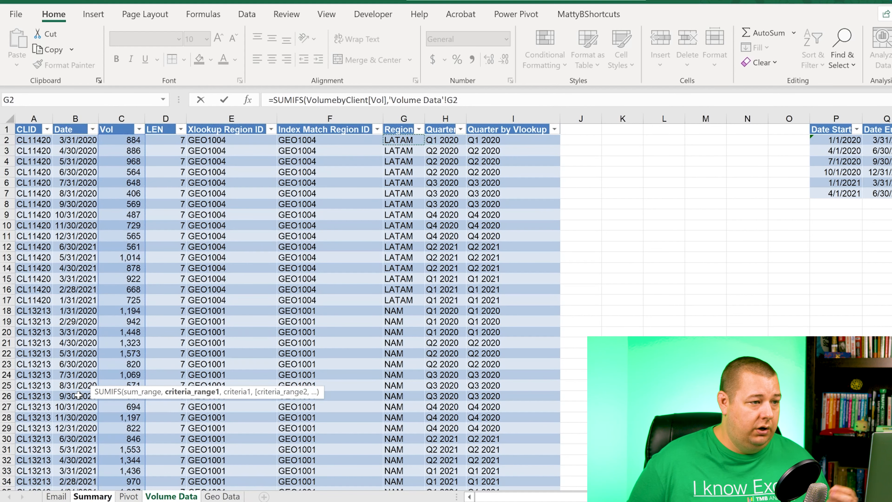
pyautogui.hotkey('ctrl', 'shift', 'Down')
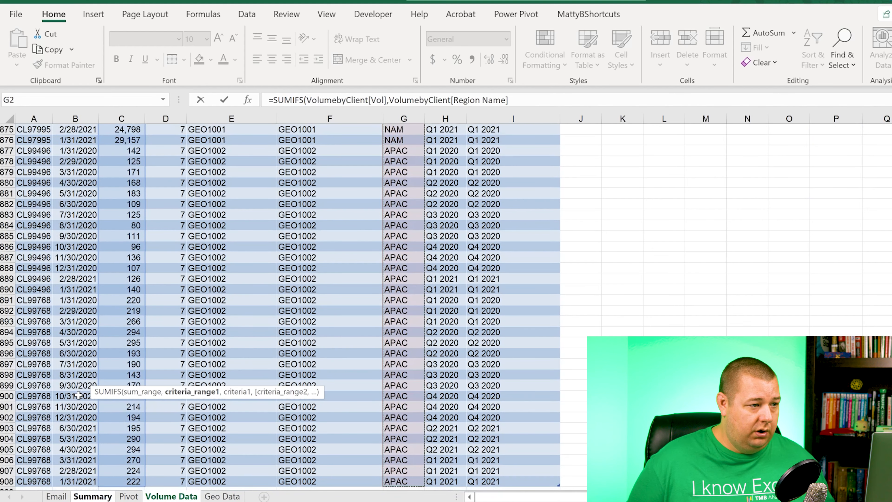
pyautogui.write(',')
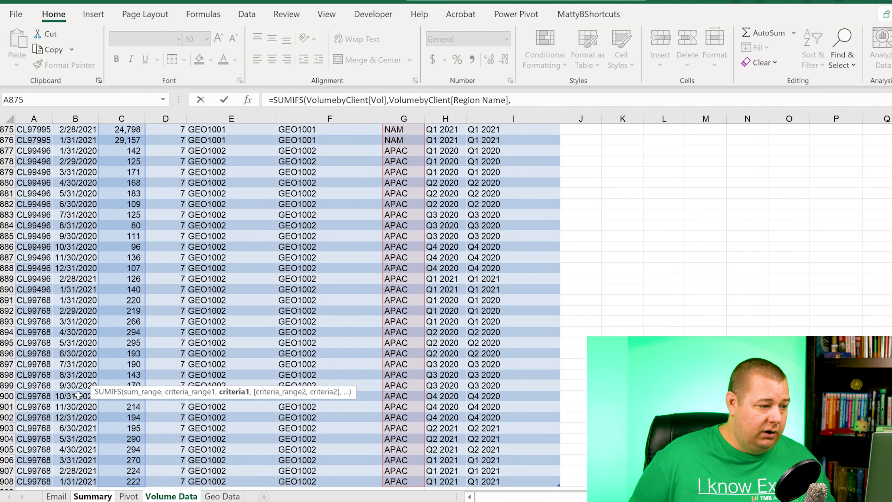
# Use the NAM cell on the Summary sheet as the first criterion, locking only its column as $B37
pyautogui.hotkey('ctrl', 'pageup')
pyautogui.hotkey('ctrl', 'pageup')
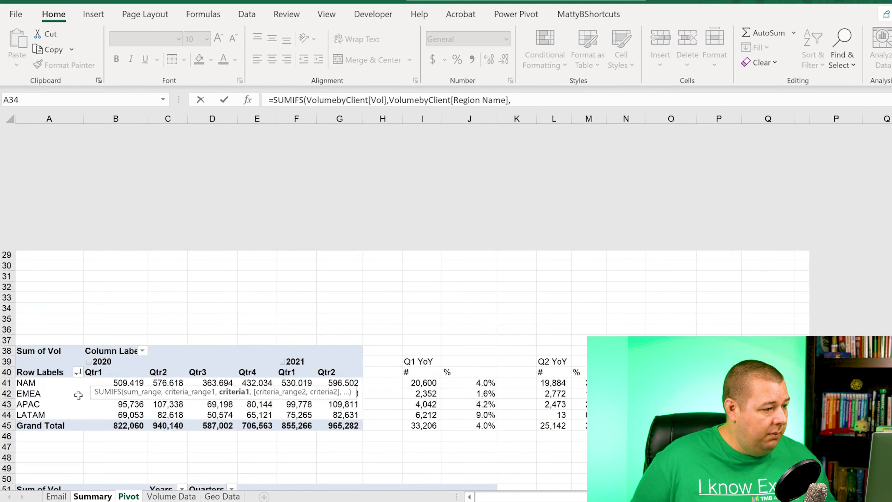
pyautogui.press('Left')
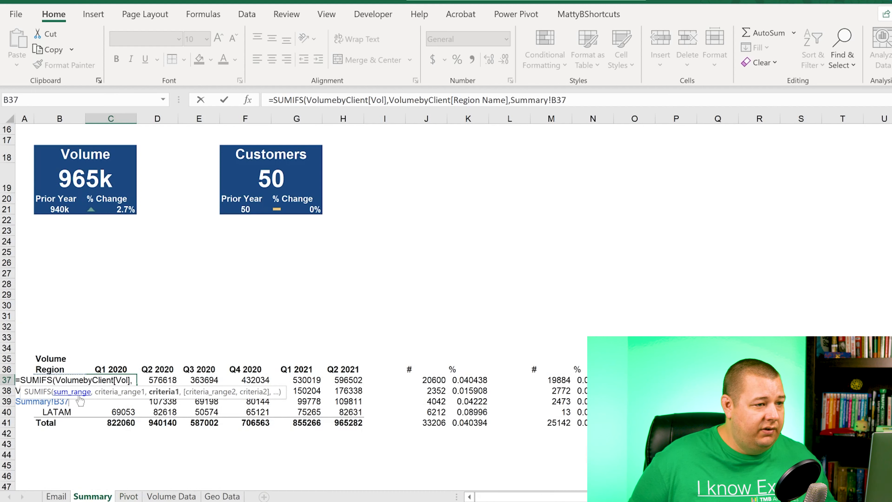
pyautogui.press('F4')
pyautogui.press('F4')
pyautogui.press('F4')
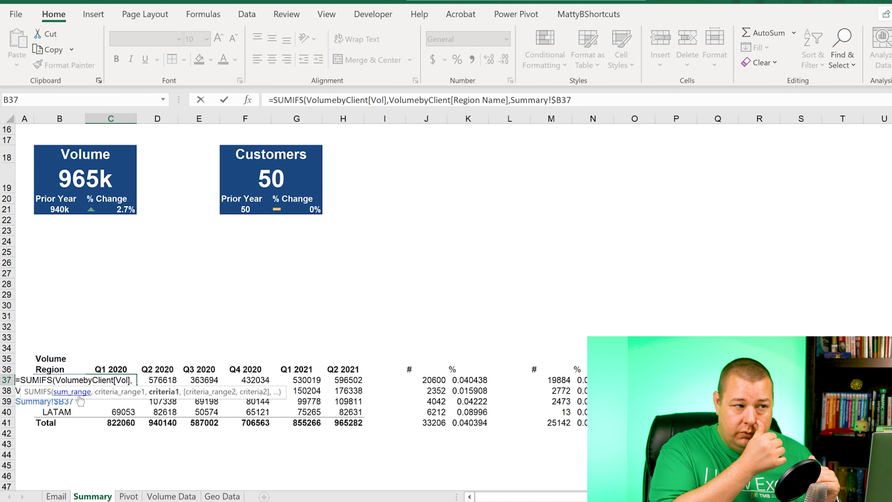
pyautogui.write(',')
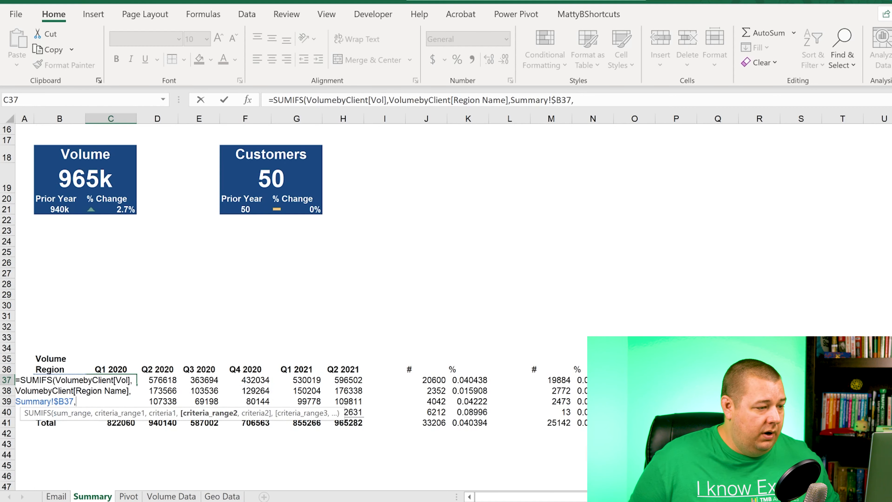
# Add the VolumebyClient[Quarter] column from the Volume Data sheet as the second criteria range
pyautogui.hotkey('ctrl', 'pagedown')
pyautogui.hotkey('ctrl', 'pagedown')
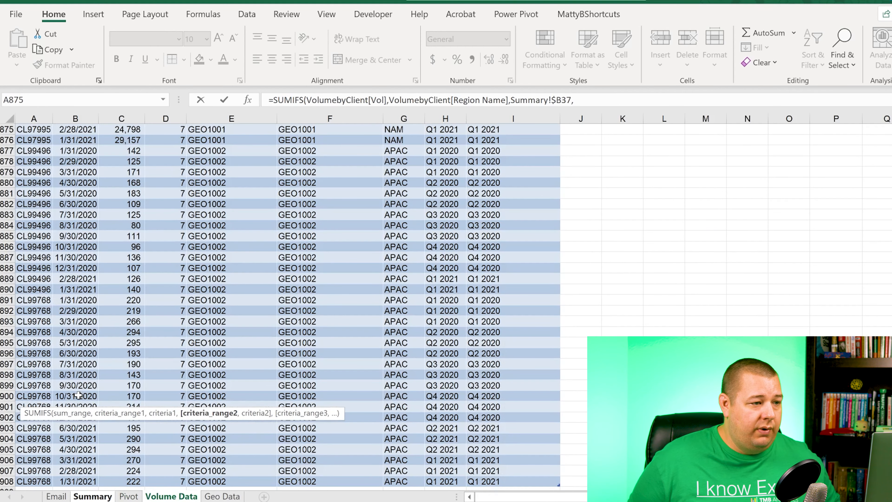
pyautogui.press('Right')
pyautogui.press('Right')
pyautogui.press('Right')
pyautogui.press('Right')
pyautogui.press('Right')
pyautogui.press('Right')
pyautogui.press('Right')
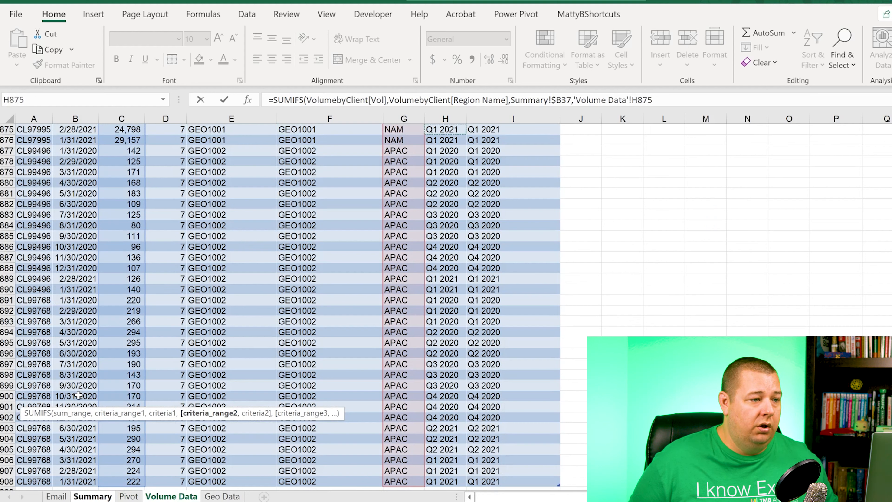
pyautogui.hotkey('ctrl', 'space')
pyautogui.write(',')
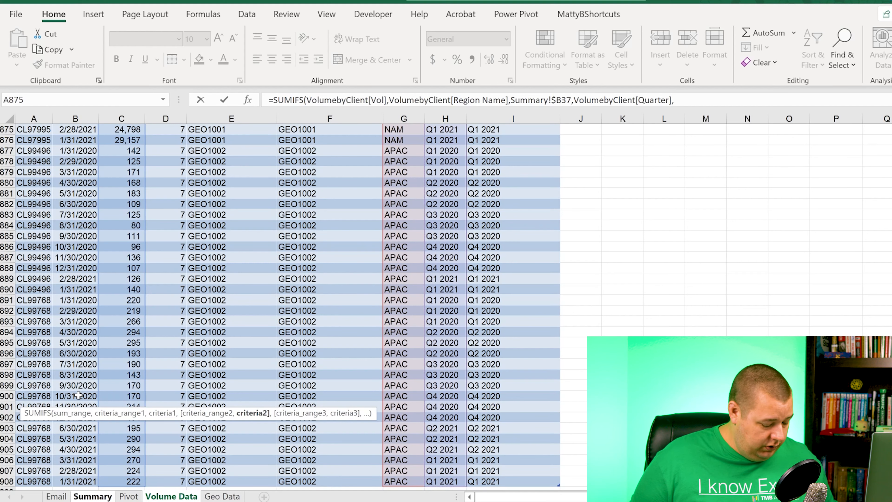
# Use the Q1 2020 heading as the second criterion with its row locked as C$36, and complete the SUMIFS formula
pyautogui.hotkey('ctrl', 'pageup')
pyautogui.hotkey('ctrl', 'pageup')
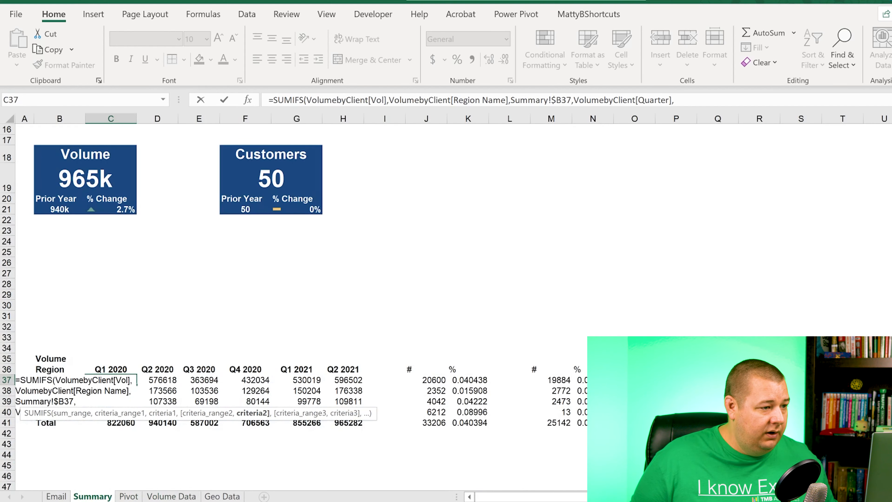
pyautogui.press('Up')
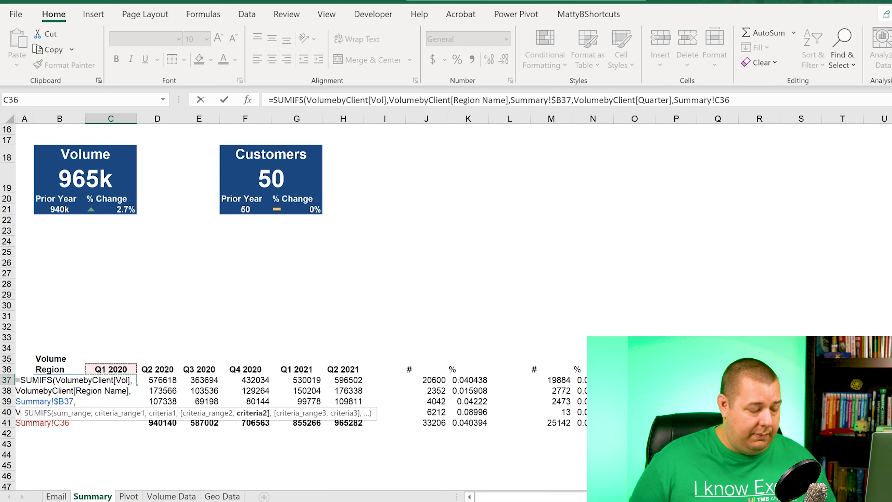
pyautogui.press('F4')
pyautogui.press('F4')
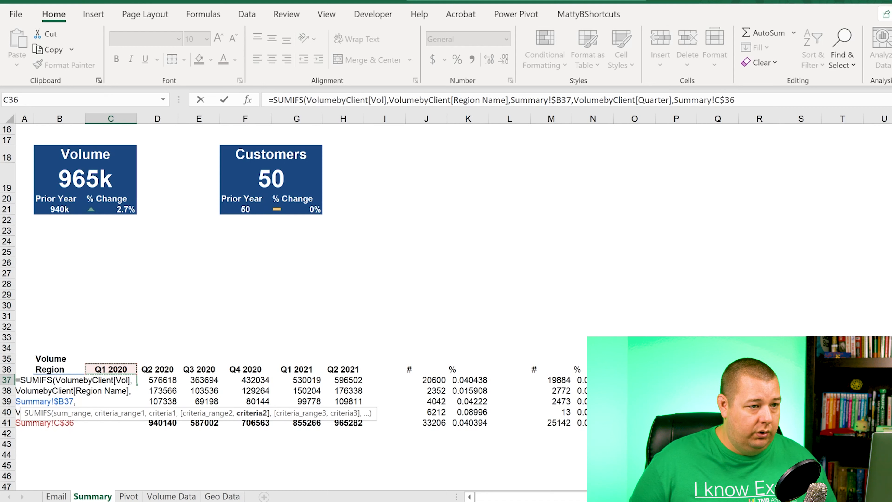
pyautogui.write(')')
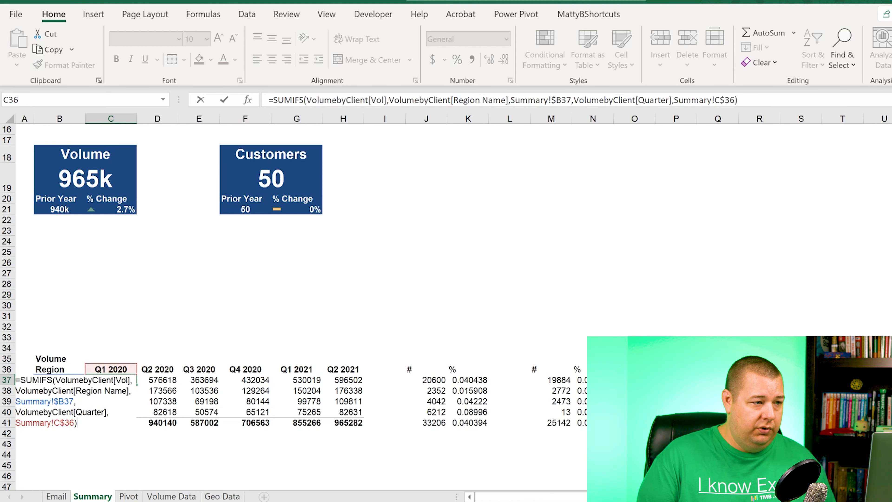
pyautogui.press('Return')
# Compare the SUMIFS result in C37 with the earlier hard-coded value by undoing the entry and restoring it
pyautogui.press('Up')
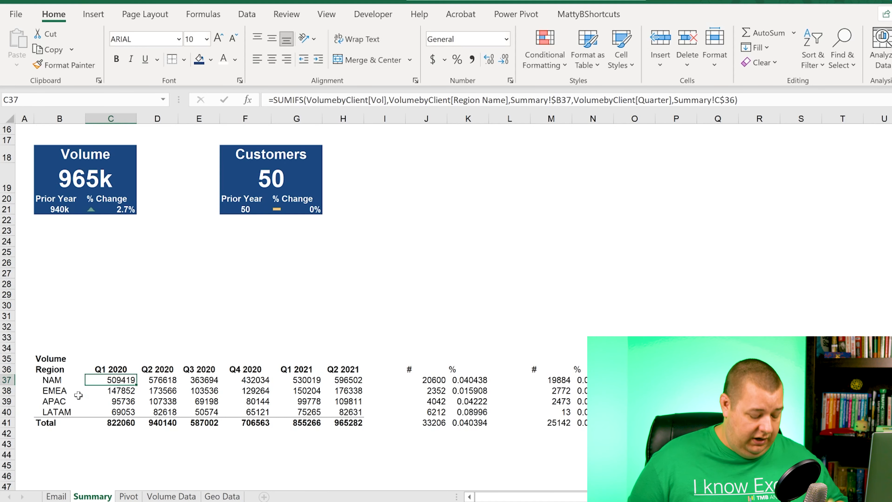
pyautogui.hotkey('ctrl', 'z')
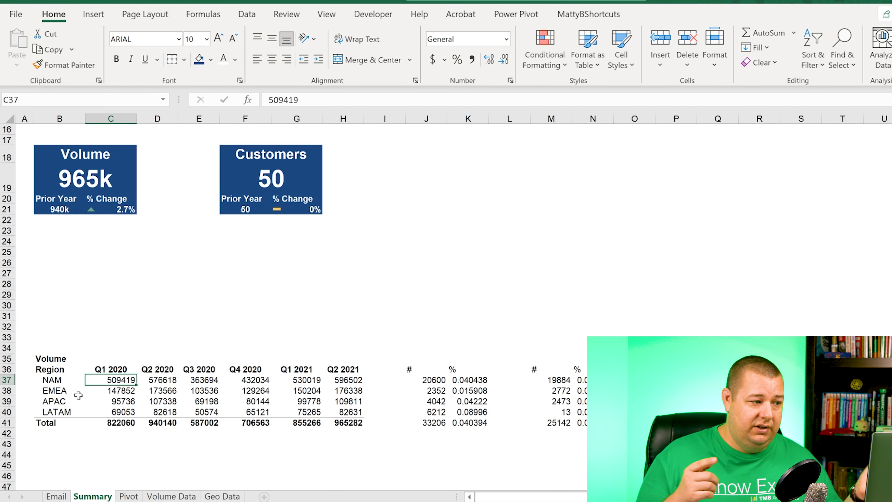
pyautogui.hotkey('ctrl', 'z')
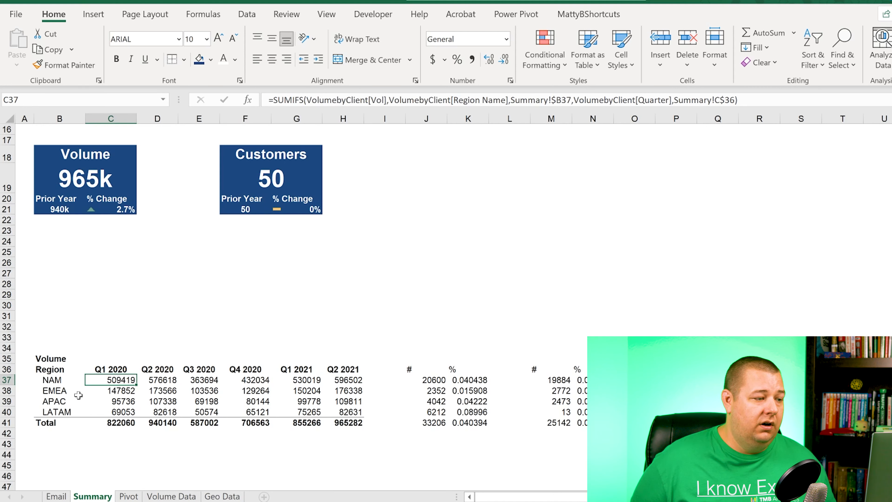
# Format the NAM Q1 2020 volume in C37 with thousands separators and no decimals
pyautogui.hotkey('alt', 'h')
pyautogui.press('k')
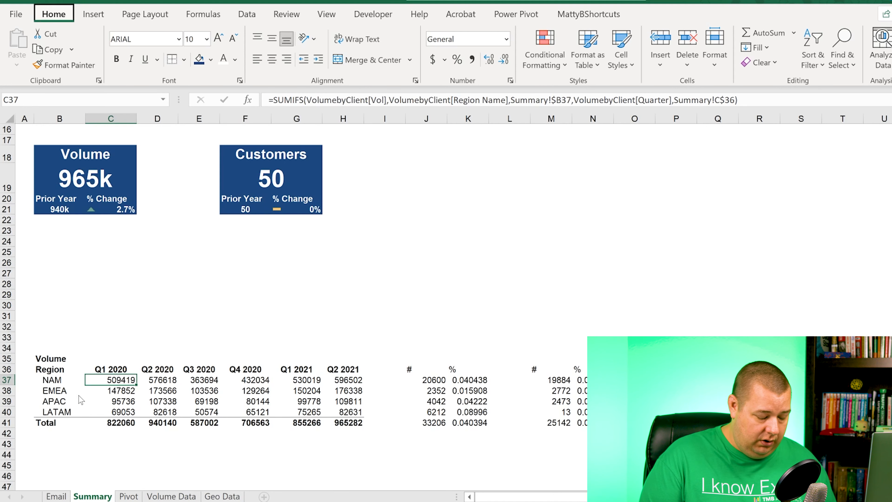
pyautogui.hotkey('alt', 'h')
pyautogui.press('9')
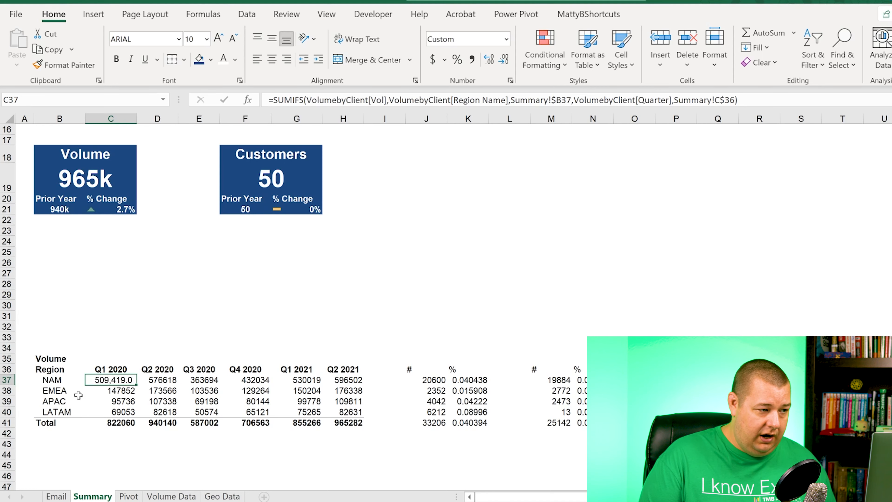
pyautogui.hotkey('alt', 'h')
pyautogui.press('9')
pyautogui.press('Right')
pyautogui.press('Left')
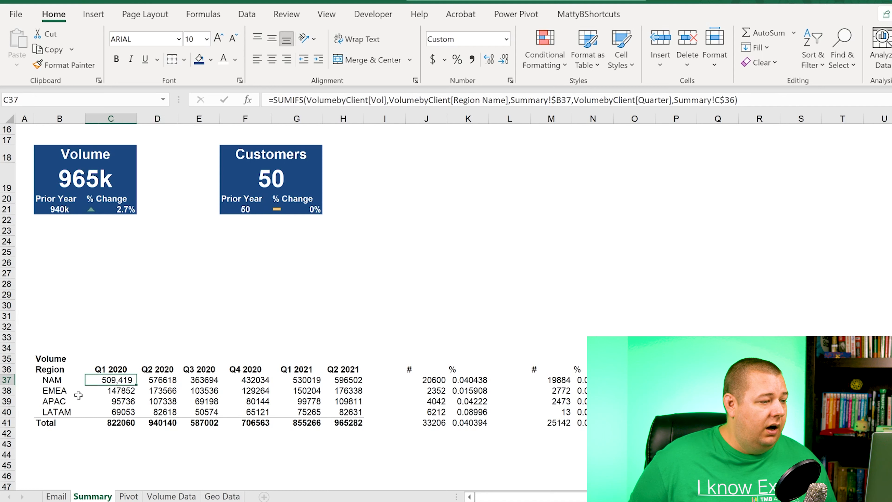
# Copy C37 and use Paste Special to apply its formats to all regions and quarters in C37:H40
pyautogui.hotkey('ctrl', 'c')
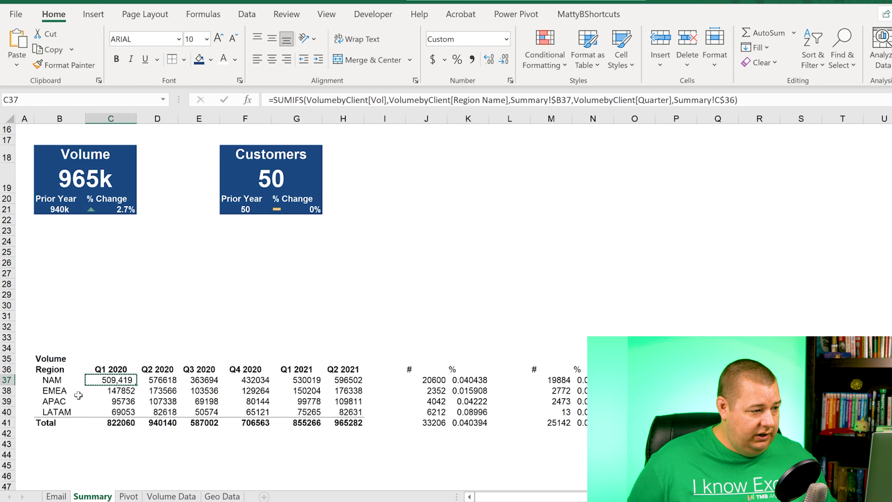
pyautogui.hotkey('ctrl', 'shift', 'Right')
pyautogui.hotkey('ctrl', 'shift', 'Down')
pyautogui.hotkey('shift', 'Up')
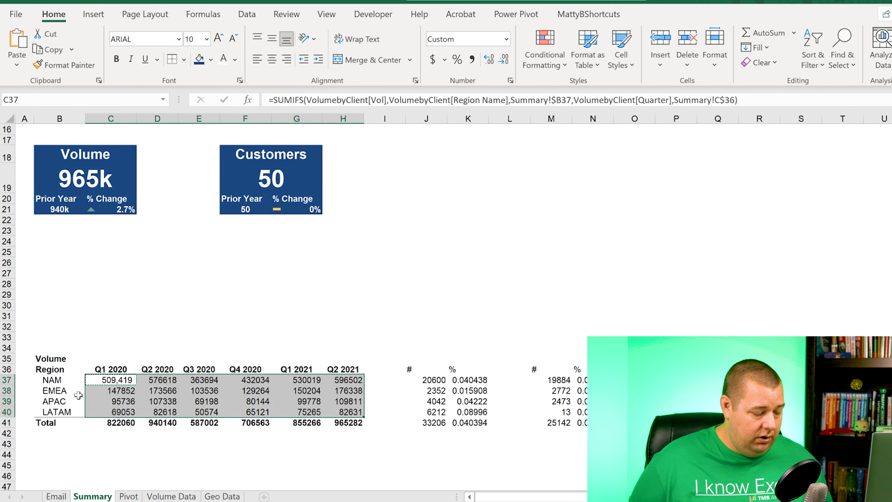
pyautogui.hotkey('alt', 'e')
pyautogui.press('s')
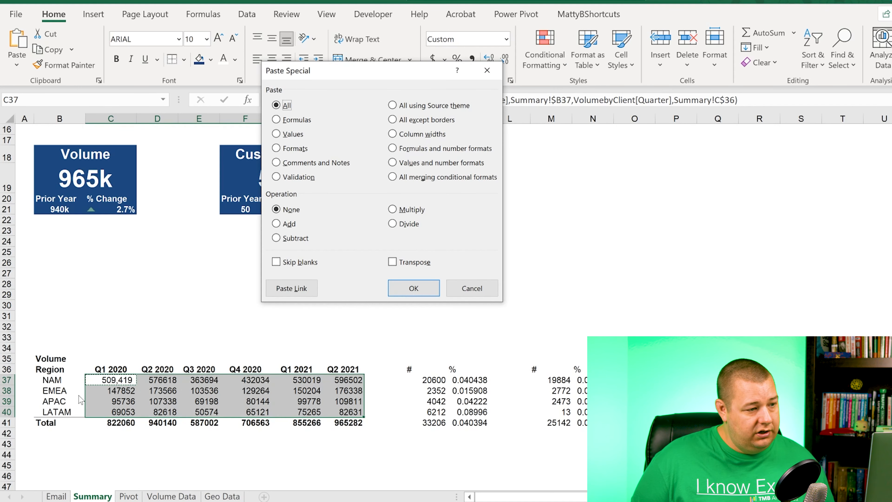
pyautogui.press('Escape')
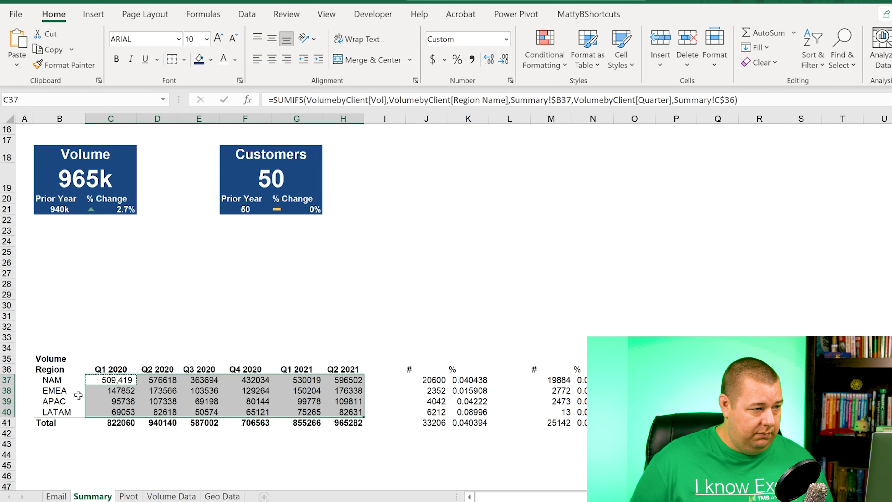
pyautogui.hotkey('alt', 'e')
pyautogui.press('s')
pyautogui.press('t')
pyautogui.press('Return')
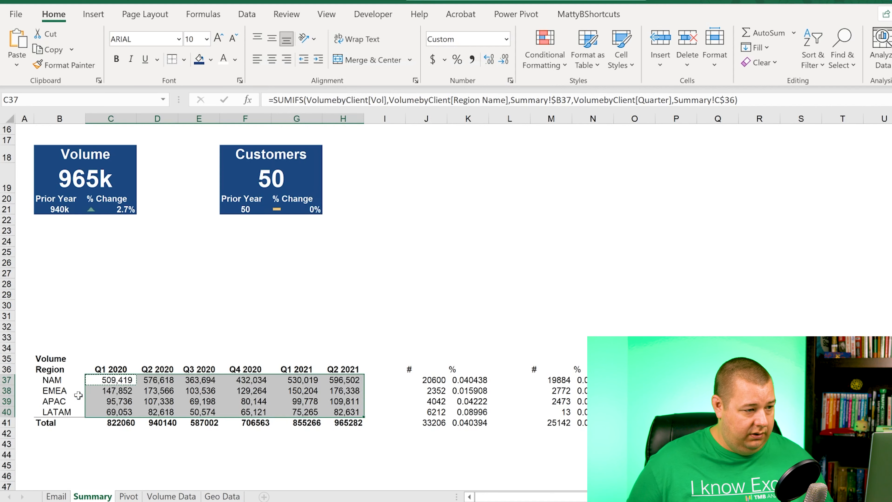
# Calculate the Q1 2020 total in C41 as =SUM(C37:C40) and copy it across the Total row to H41
pyautogui.press('Down')
pyautogui.press('Down')
pyautogui.press('Down')
pyautogui.press('Down')
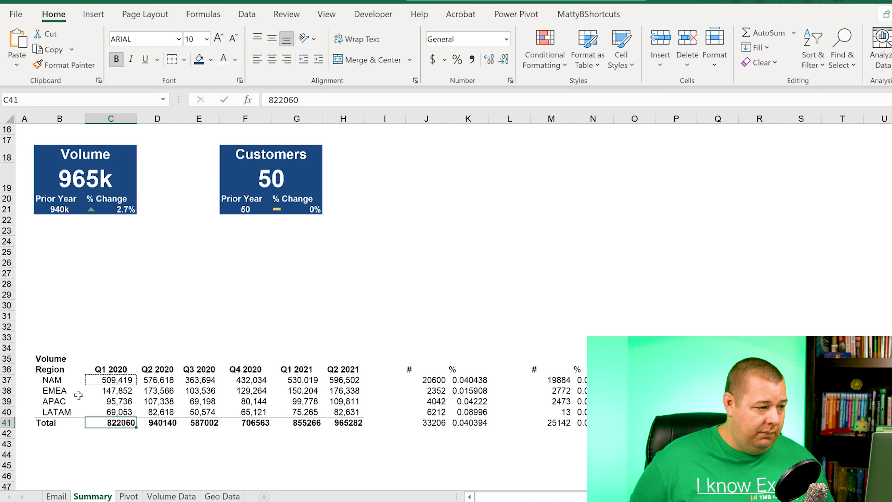
pyautogui.hotkey('alt', '=')
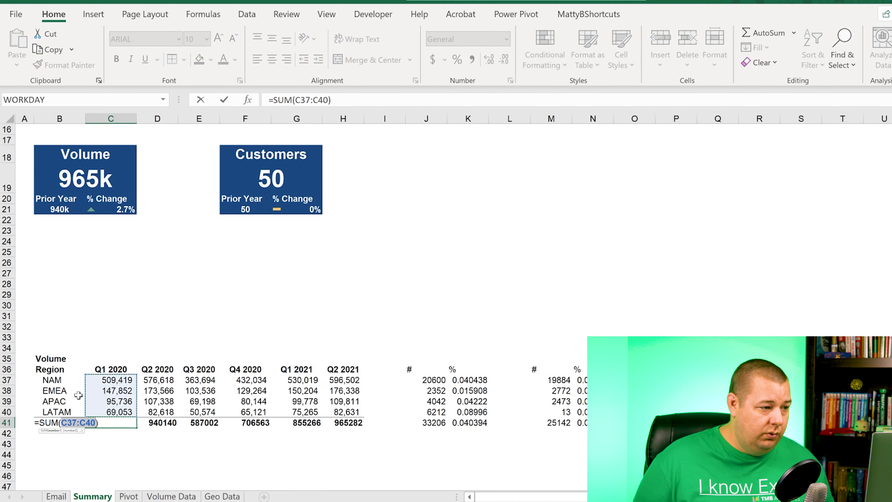
pyautogui.hotkey('ctrl', 'Return')
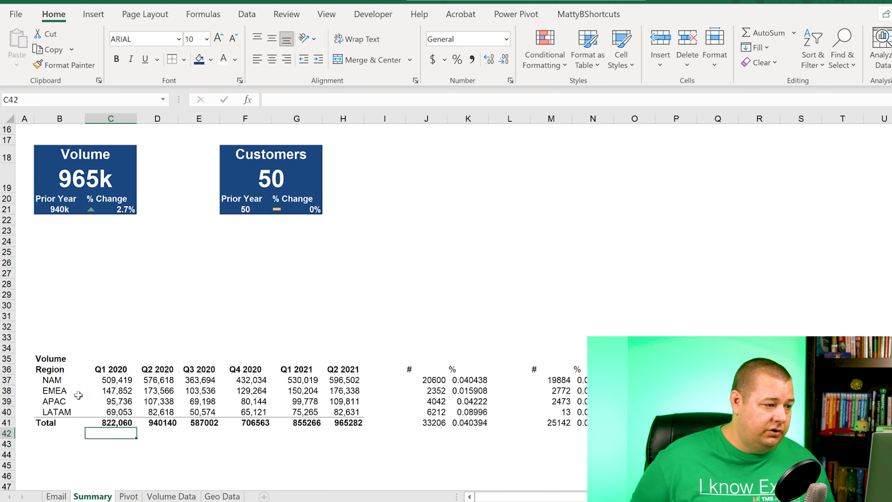
pyautogui.hotkey('ctrl', 'c')
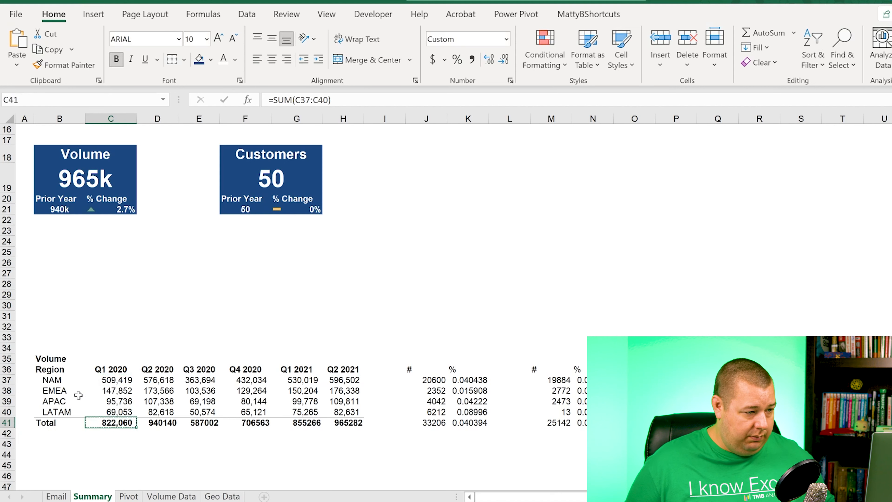
pyautogui.press('Right')
pyautogui.hotkey('ctrl', 'shift', 'Right')
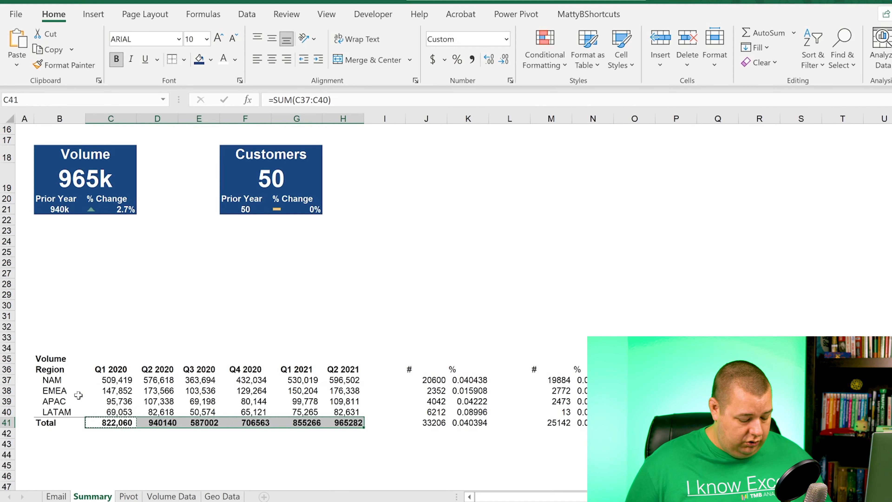
pyautogui.hotkey('ctrl', 'v')
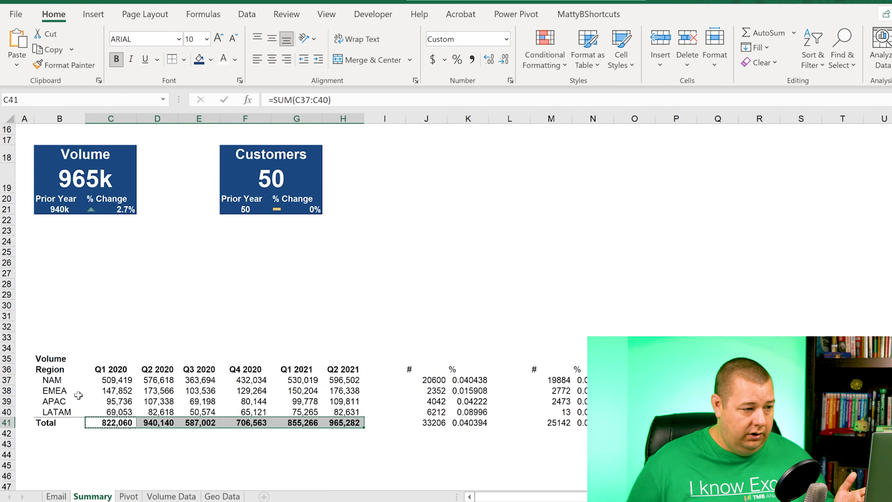
# Compare the Total row's SUM formulas with the earlier hard-coded totals by undoing and redoing the entries
pyautogui.press('Down')
pyautogui.press('Down')
pyautogui.hotkey('ctrl', 'z')
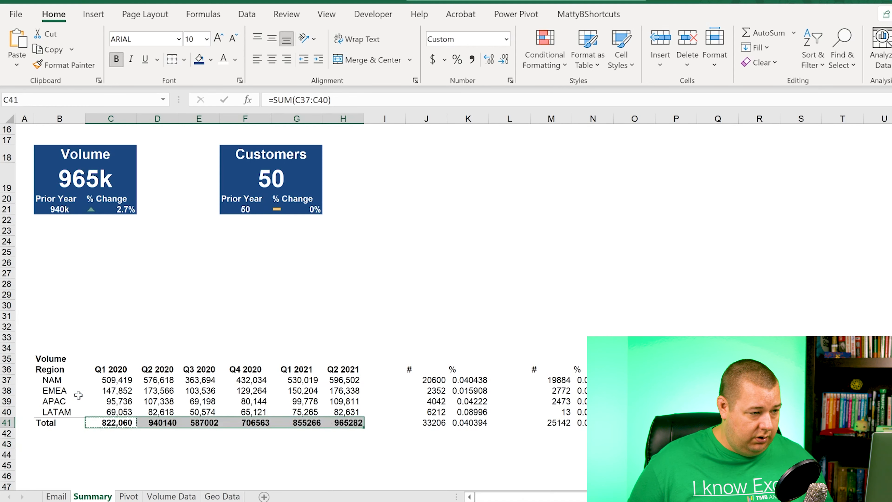
pyautogui.hotkey('ctrl', 'z')
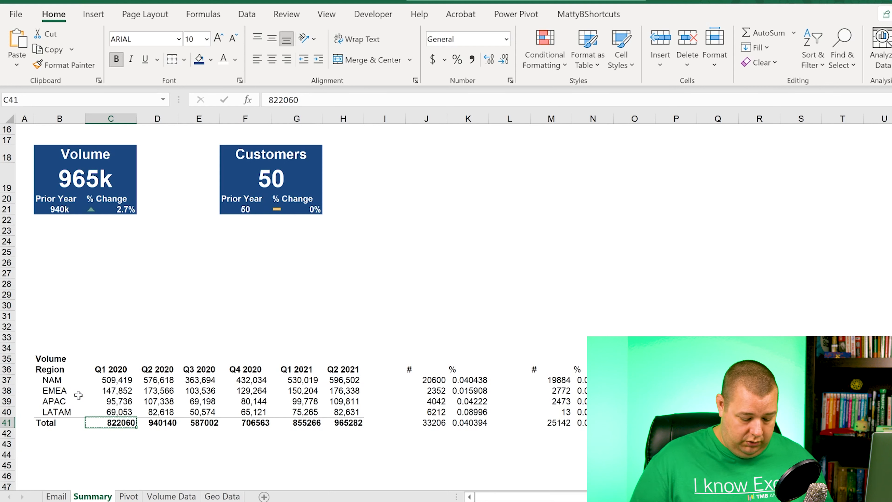
pyautogui.hotkey('ctrl', 'y')
pyautogui.hotkey('ctrl', 'y')
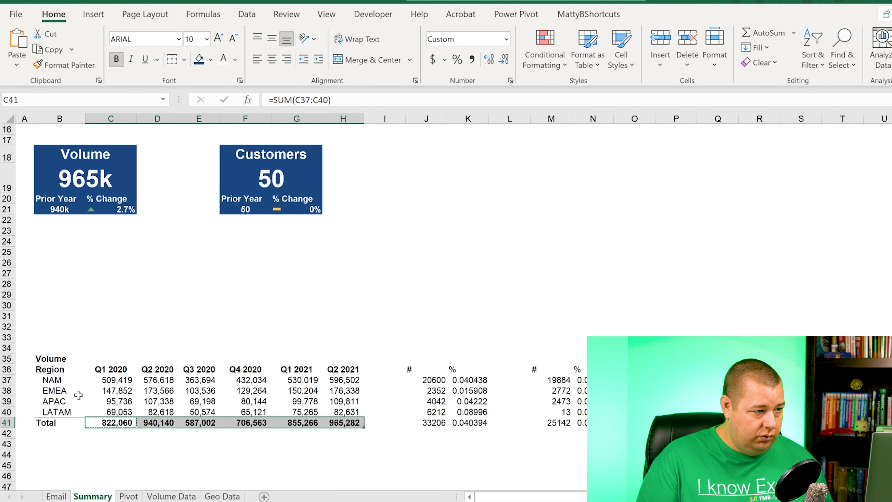
pyautogui.press('Right')
pyautogui.press('Right')
pyautogui.press('Right')
pyautogui.press('Right')
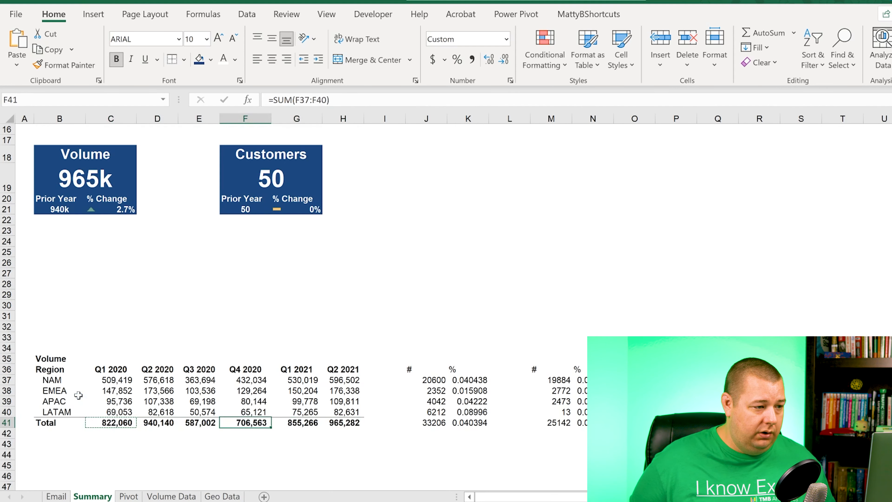
# Bold the region names NAM, EMEA, APAC and LATAM in B37:B40
pyautogui.press('Up')
pyautogui.press('Up')
pyautogui.press('Up')
pyautogui.press('Up')
pyautogui.press('Up')
pyautogui.press('Up')
pyautogui.press('Down')
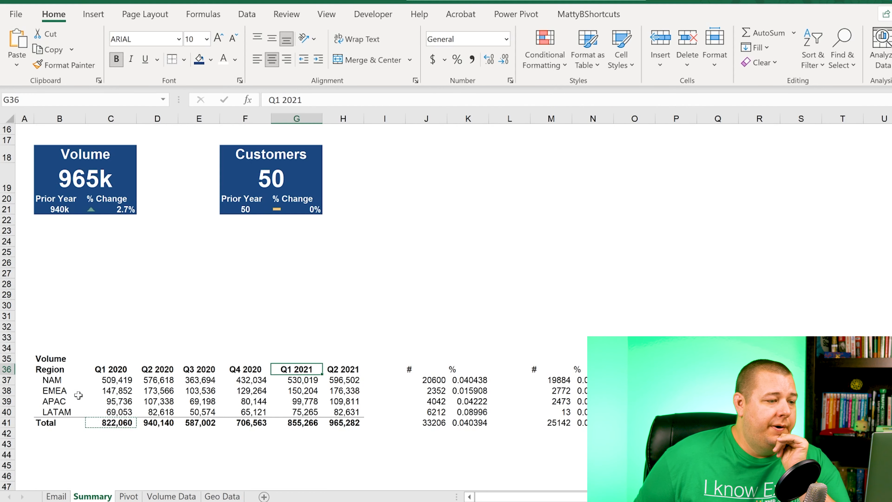
pyautogui.press('Left')
pyautogui.press('Left')
pyautogui.press('Left')
pyautogui.press('Left')
pyautogui.press('Left')
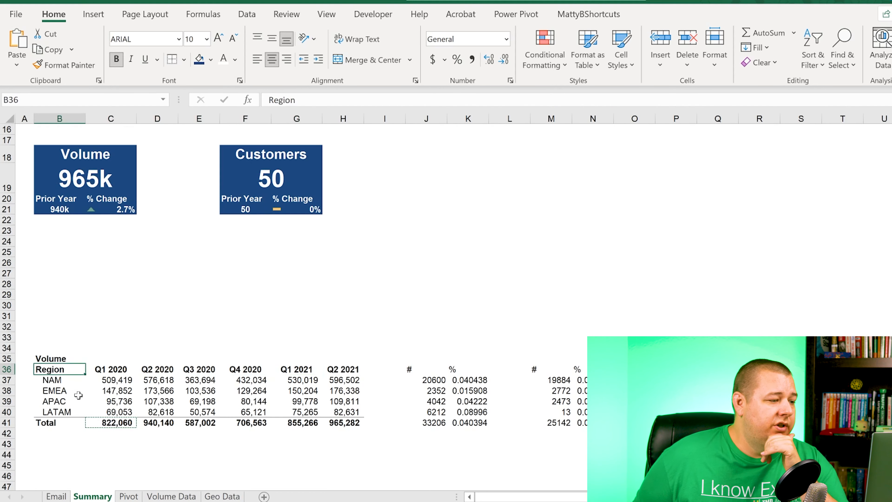
pyautogui.press('Down')
pyautogui.hotkey('shift', 'Down')
pyautogui.hotkey('shift', 'Down')
pyautogui.hotkey('shift', 'Down')
pyautogui.hotkey('ctrl', 'b')
# Enter the heading Q2 YoY in J35, above the first # and % columns
pyautogui.press('Right')
pyautogui.press('Up')
pyautogui.press('Left')
pyautogui.press('Right')
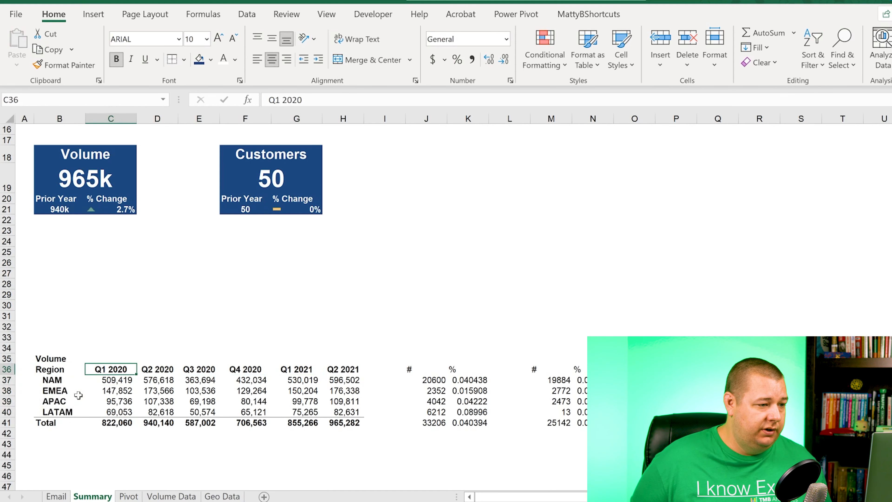
pyautogui.press('Right')
pyautogui.press('Right')
pyautogui.press('Right')
pyautogui.press('Right')
pyautogui.press('Right')
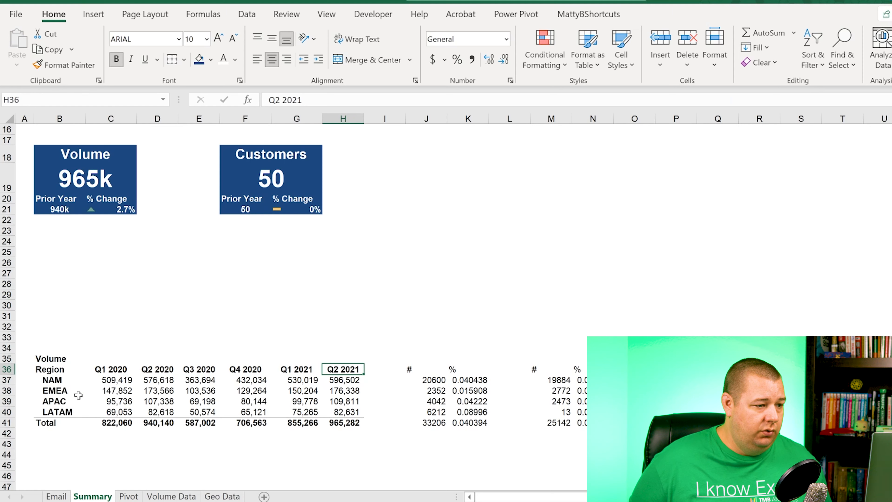
pyautogui.press('Right')
pyautogui.press('Right')
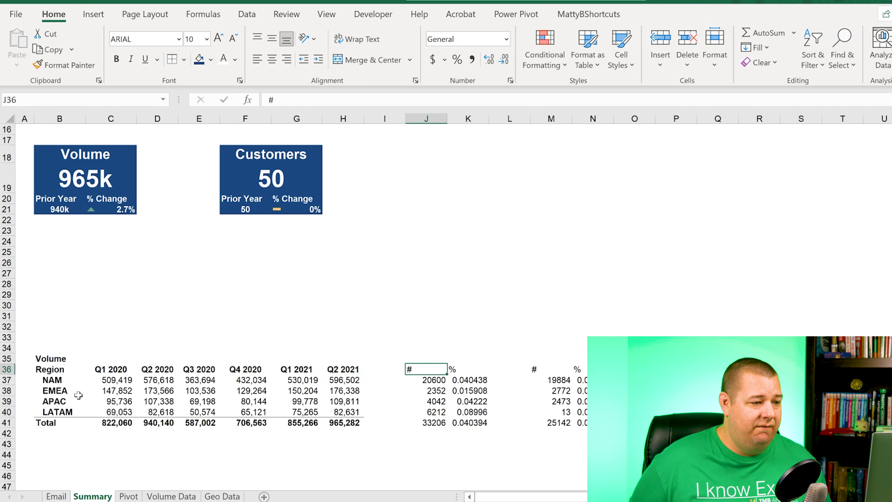
pyautogui.press('Up')
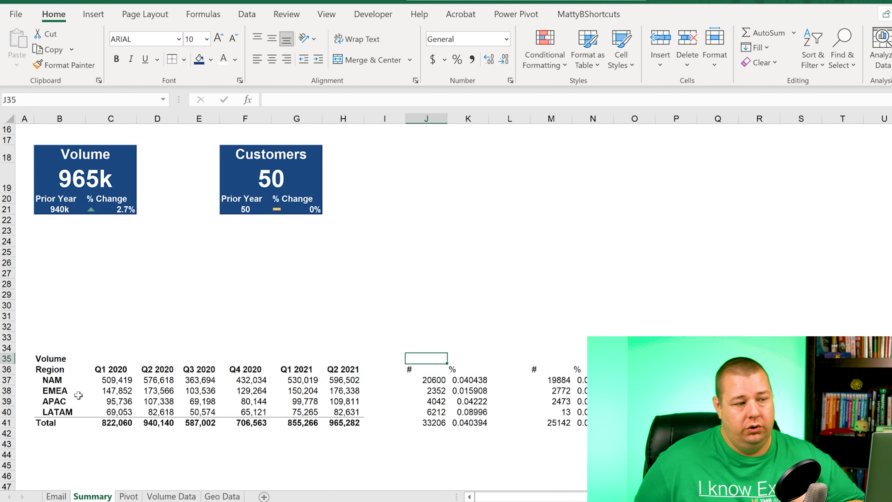
pyautogui.write('Q2 YoY')
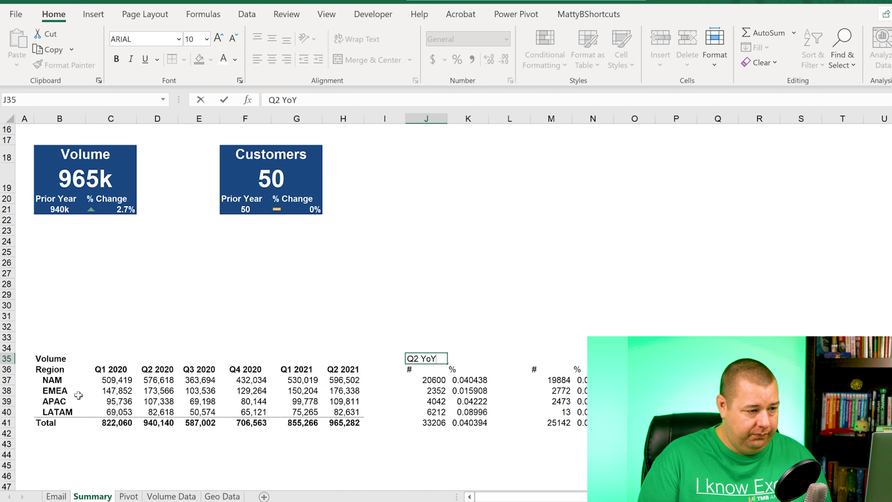
pyautogui.press('Return')
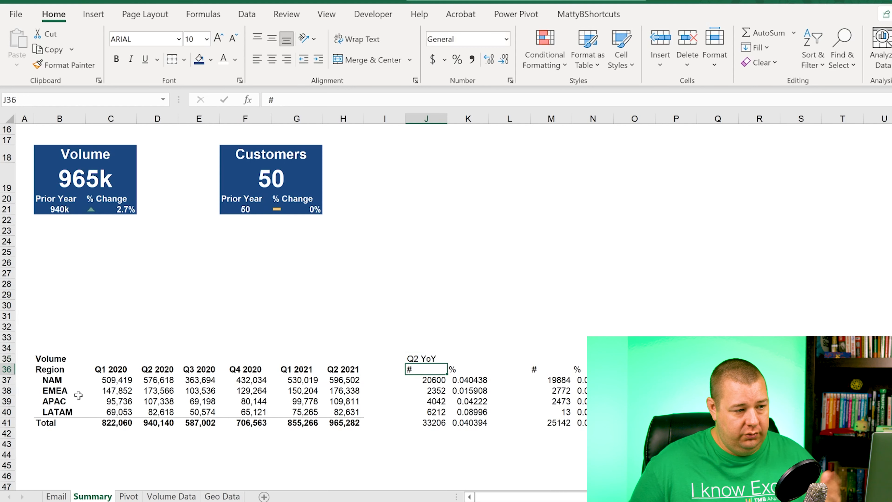
# Try calculating NAM's Q2 year-over-year volume change in J37 with the formula =H37-D37
pyautogui.press('Right')
pyautogui.press('Down')
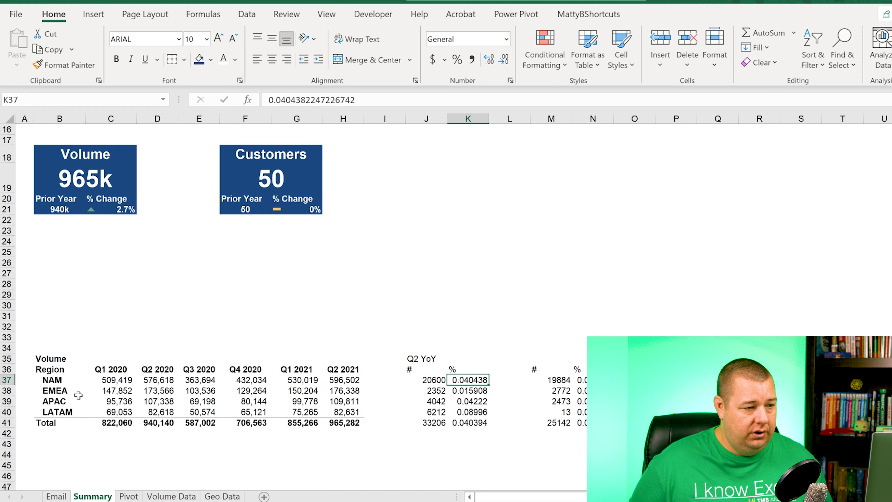
pyautogui.hotkey('ctrl', 'shift', 'Down')
pyautogui.press('Up')
pyautogui.press('Down')
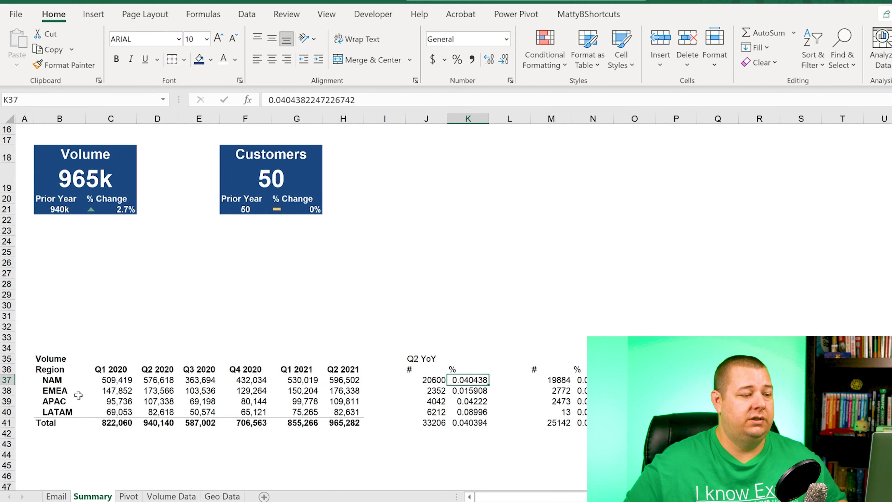
pyautogui.press('Left')
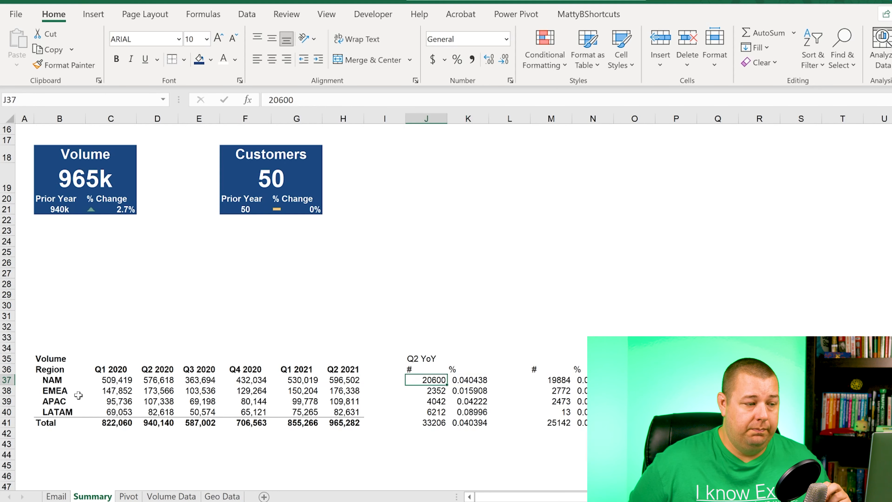
pyautogui.write('=')
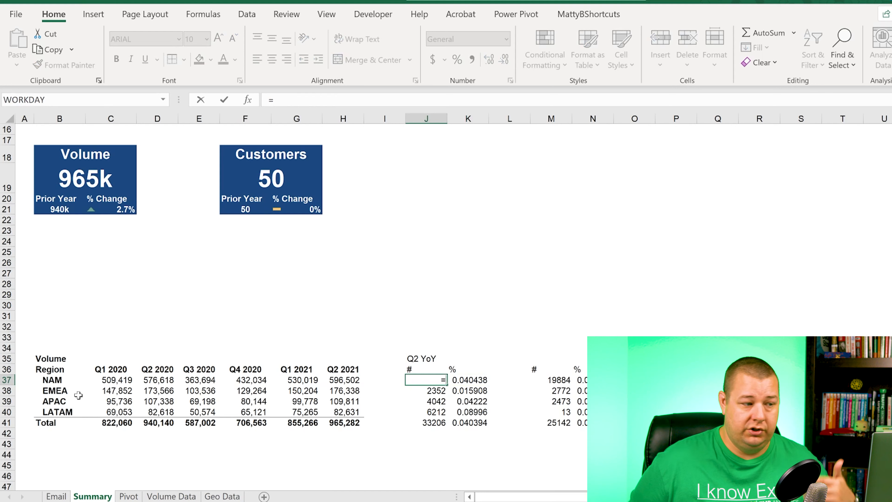
pyautogui.press('Left')
pyautogui.press('Left')
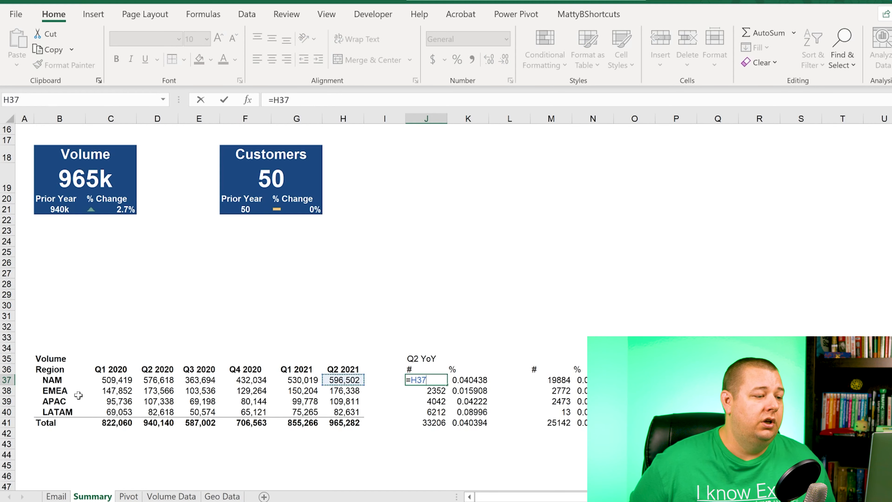
pyautogui.write('-')
pyautogui.press('Left')
pyautogui.press('Left')
pyautogui.press('Left')
pyautogui.press('Left')
pyautogui.press('Left')
pyautogui.press('Left')
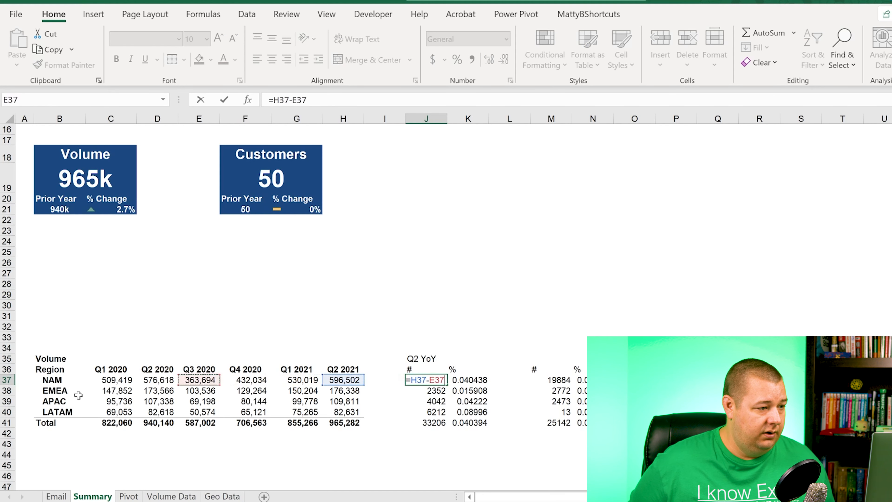
pyautogui.press('Return')
pyautogui.press('Up')
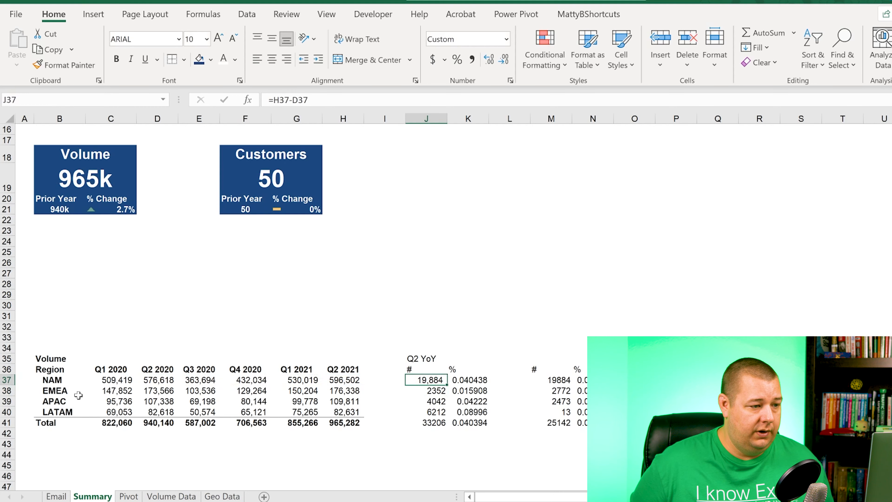
# Restore the hard-coded value 20600 in J37 and return to the Q2 YoY heading
pyautogui.write('20600')
pyautogui.hotkey('ctrl', 'Return')
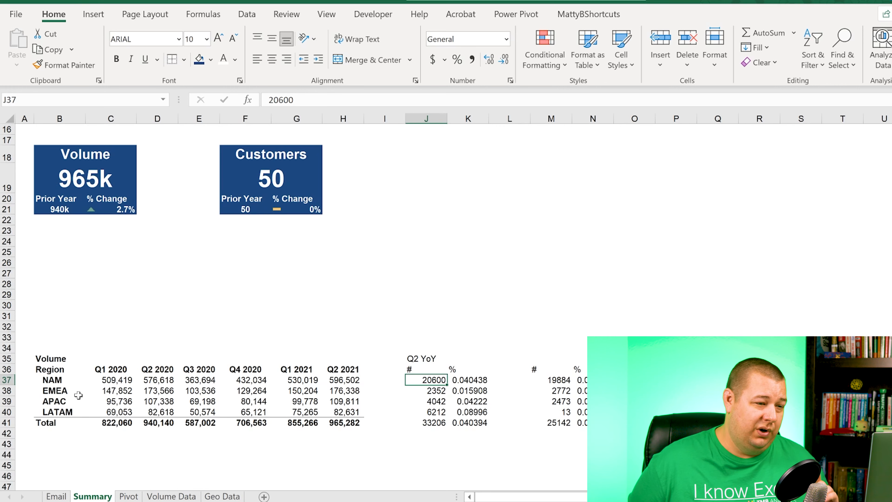
pyautogui.press('Up')
pyautogui.press('Up')
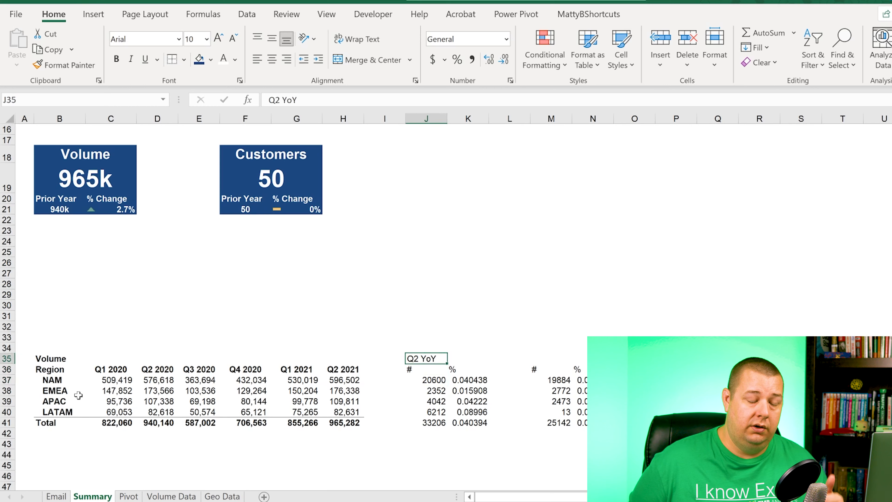
# Compare the Q1 and Q2 YoY calculations on the Pivot sheet with the YoY columns on the Summary sheet
pyautogui.hotkey('ctrl', 'pagedown')
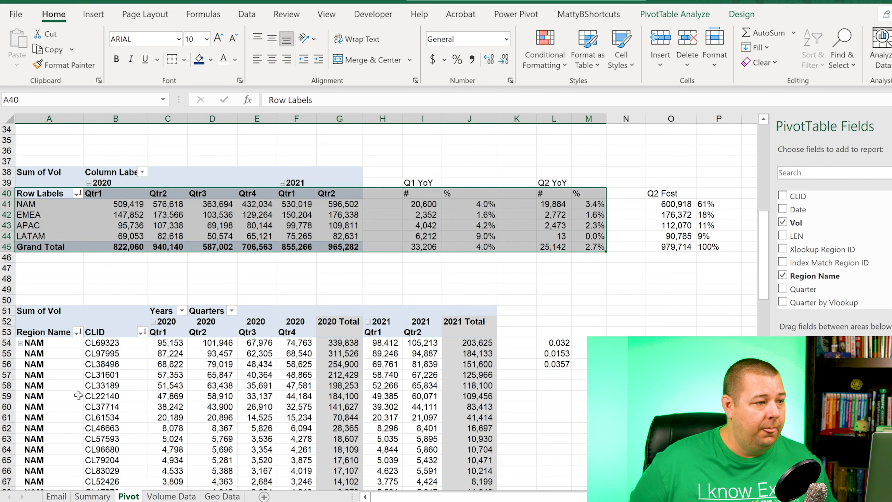
pyautogui.press('Right')
pyautogui.press('Right')
pyautogui.press('Right')
pyautogui.press('Right')
pyautogui.press('Right')
pyautogui.press('Right')
pyautogui.press('Right')
pyautogui.press('Right')
pyautogui.press('Down')
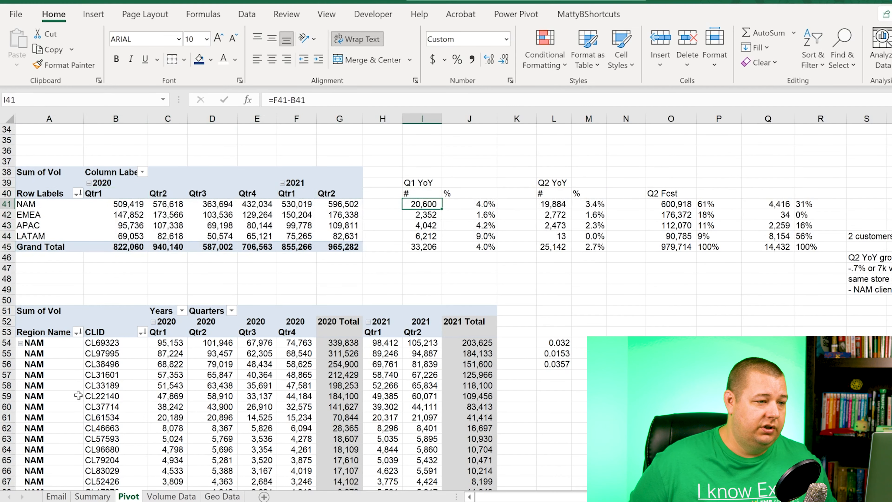
pyautogui.press('Right')
pyautogui.press('Right')
pyautogui.press('Right')
pyautogui.press('Left')
pyautogui.press('Left')
pyautogui.press('Left')
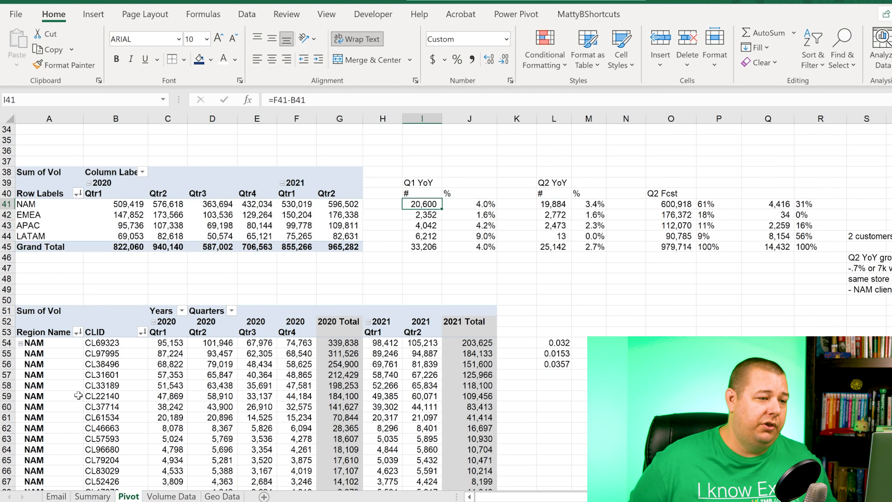
pyautogui.hotkey('ctrl', 'pageup')
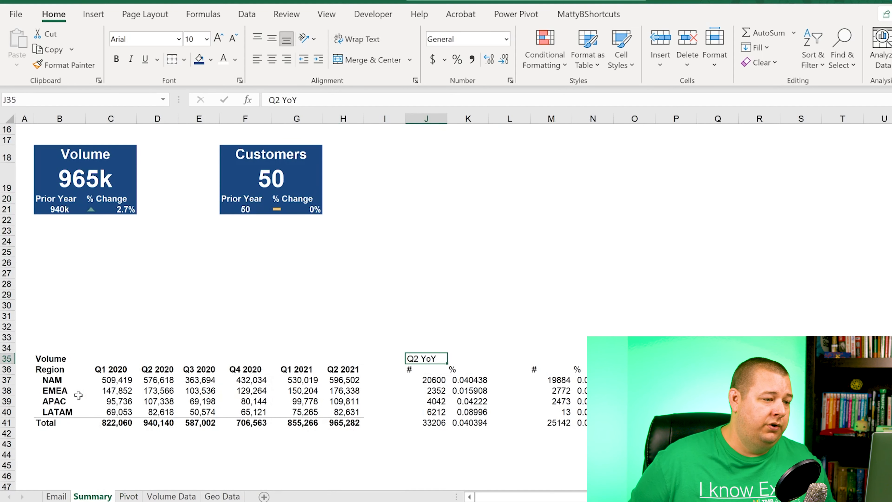
pyautogui.press('Right')
pyautogui.press('Right')
pyautogui.press('Right')
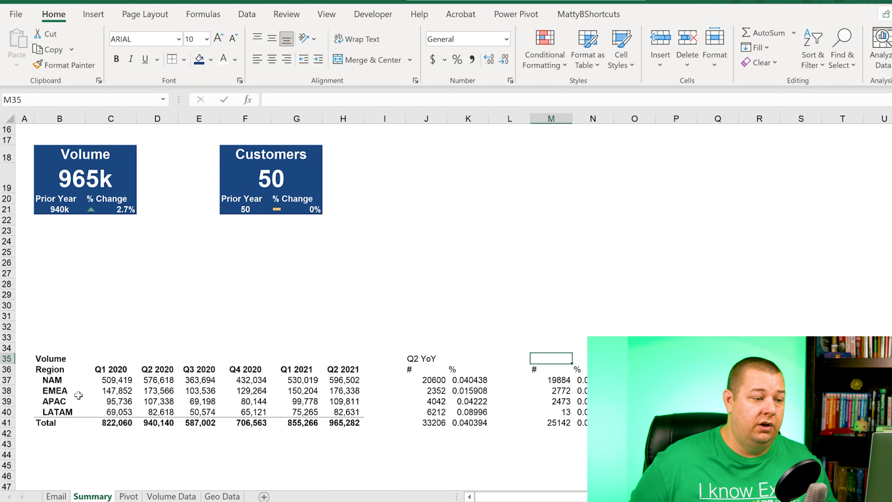
pyautogui.press('Left')
pyautogui.press('Left')
pyautogui.press('Left')
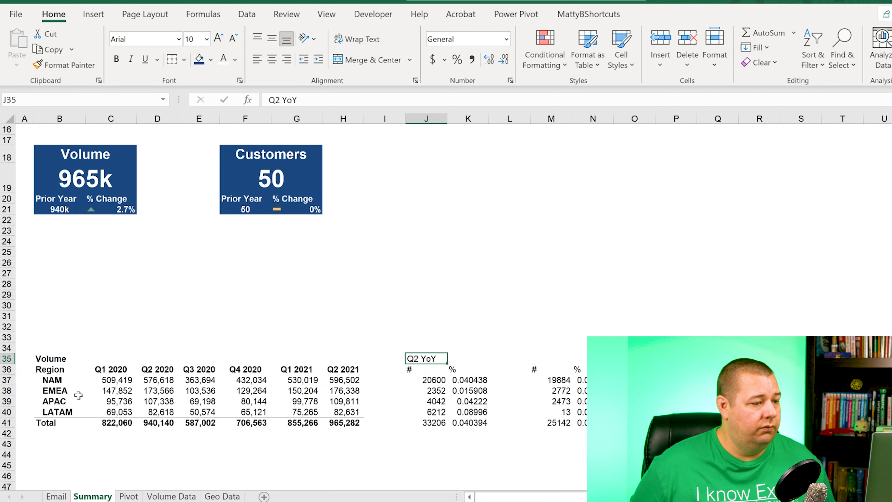
# Calculate NAM's Q2 volume change in J37 with =H37-D37 and copy the formula through the Total row in J41
pyautogui.press('Down')
pyautogui.press('Down')
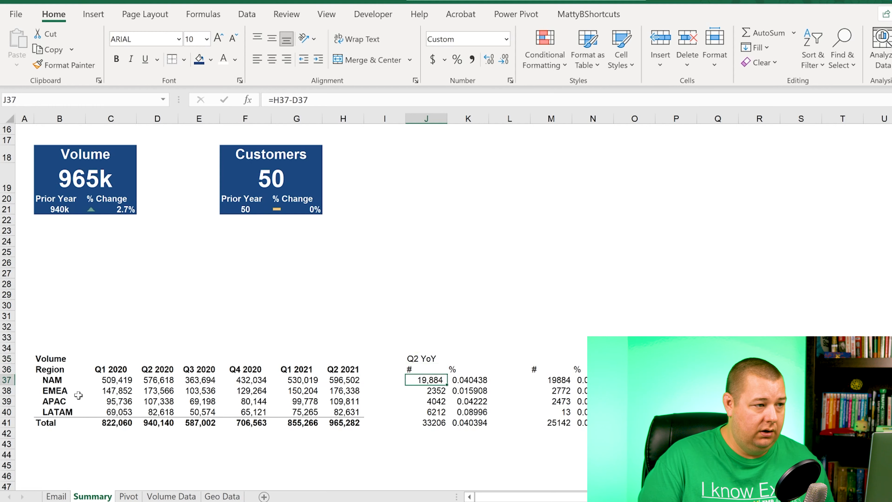
pyautogui.press('Right')
pyautogui.press('Right')
pyautogui.press('Right')
pyautogui.press('Left')
pyautogui.press('Left')
pyautogui.press('Left')
pyautogui.hotkey('ctrl', 'c')
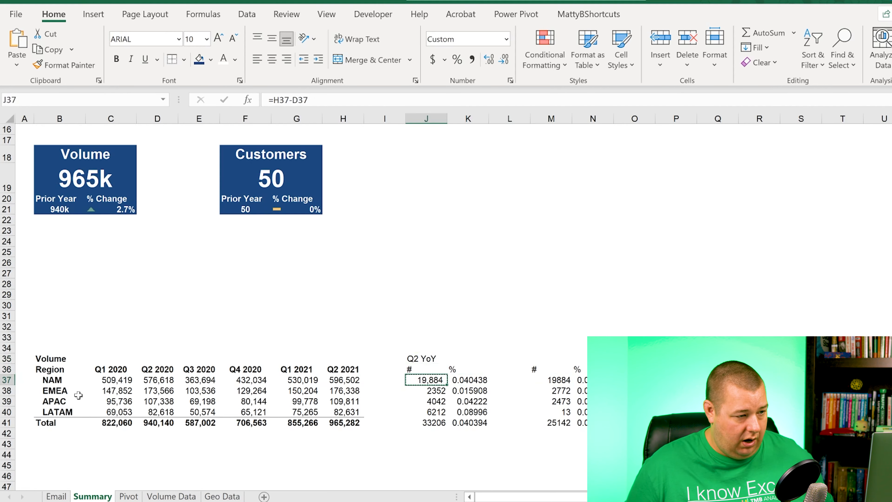
pyautogui.hotkey('shift', 'Down')
pyautogui.hotkey('shift', 'Down')
pyautogui.hotkey('shift', 'Down')
pyautogui.hotkey('shift', 'Down')
pyautogui.hotkey('ctrl', 'v')
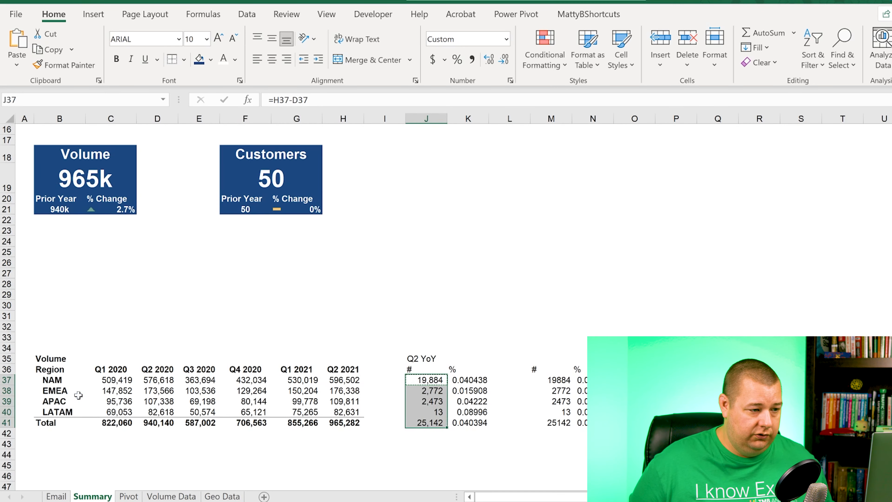
# Calculate NAM's Q2 year-over-year percentage change in K37 with the formula =H37/D37-1
pyautogui.press('Right')
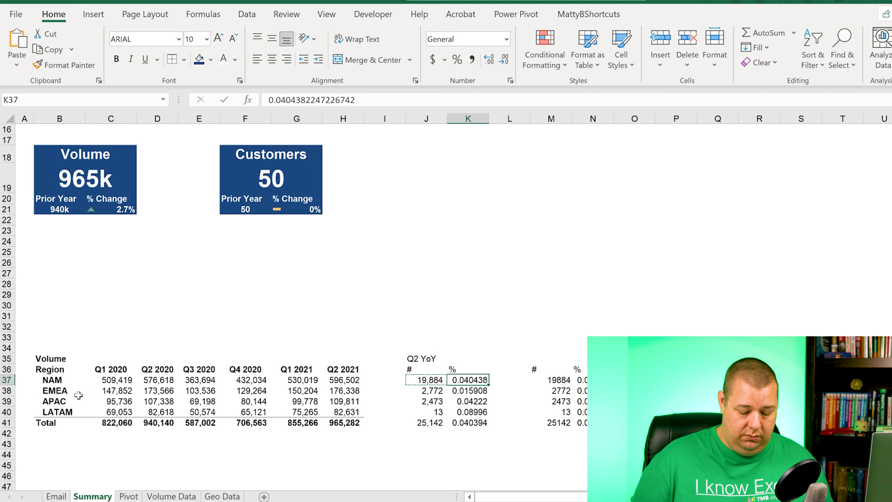
pyautogui.write('=')
pyautogui.press('Left')
pyautogui.press('Left')
pyautogui.press('Left')
pyautogui.write('/')
pyautogui.press('Left')
pyautogui.press('Left')
pyautogui.press('Left')
pyautogui.press('Left')
pyautogui.press('Left')
pyautogui.press('Left')
pyautogui.press('Left')
pyautogui.write('-1')
pyautogui.press('Return')
# Format NAM's percentage change in K37 as a percentage with one decimal place
pyautogui.press('Up')
pyautogui.press('alt')
pyautogui.press('h')
pyautogui.press('p')
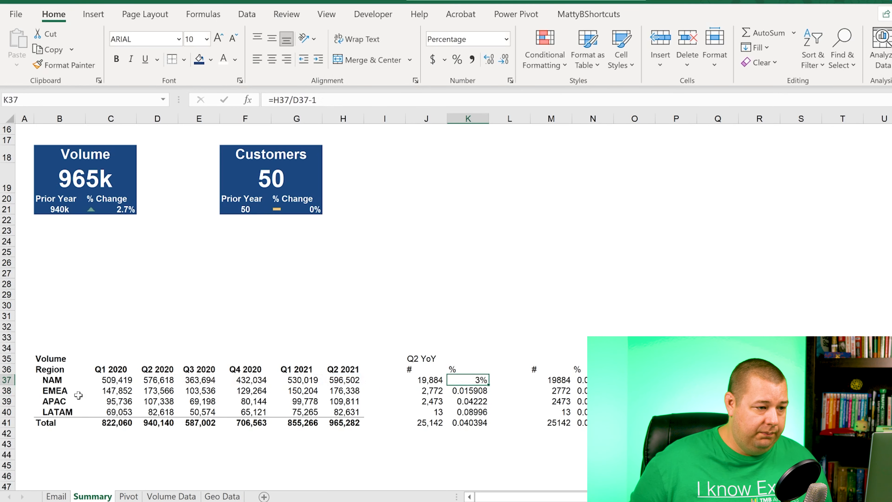
pyautogui.press('alt')
pyautogui.press('h')
pyautogui.press('0')
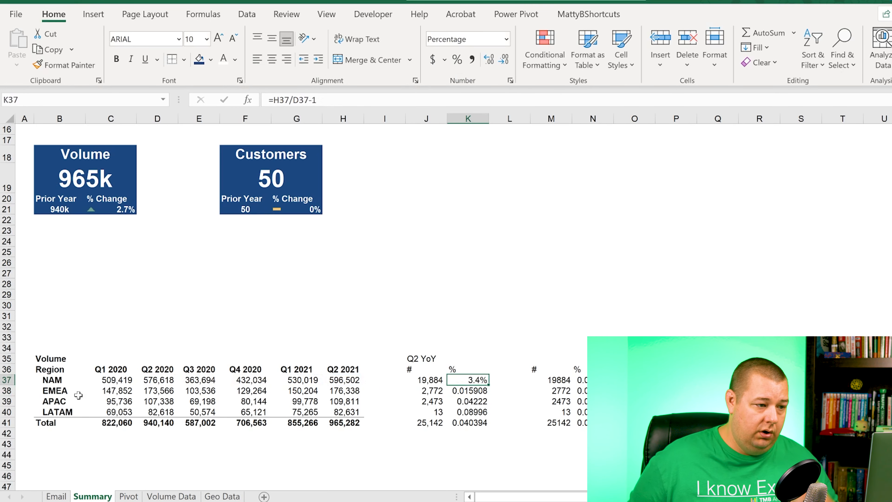
# Copy the percentage change formula from K37 through the Total row in K41
pyautogui.hotkey('ctrl', 'c')
pyautogui.hotkey('ctrl', 'shift', 'Down')
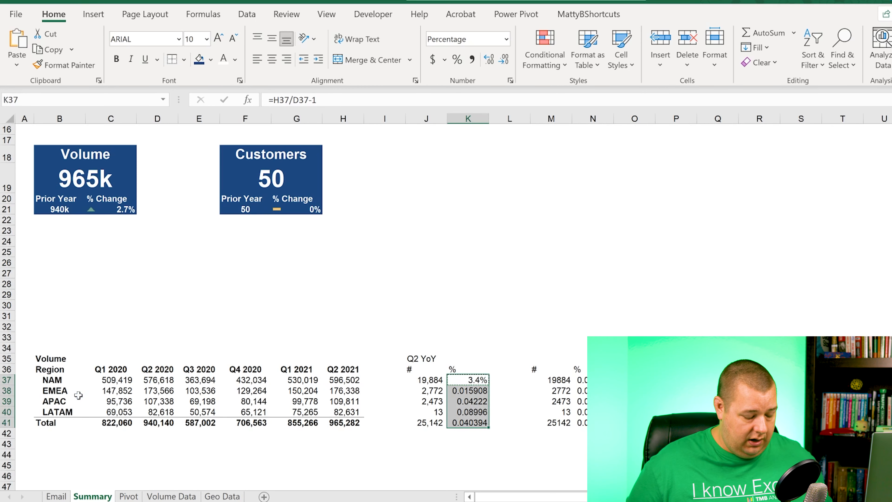
pyautogui.hotkey('ctrl', 'v')
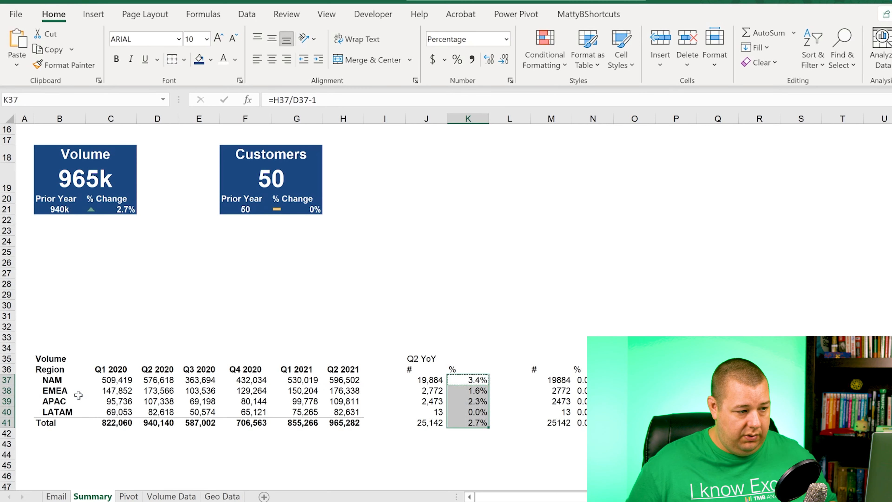
pyautogui.press('Down')
pyautogui.press('Down')
pyautogui.press('Down')
pyautogui.hotkey('ctrl', 'Up')
pyautogui.press('Down')
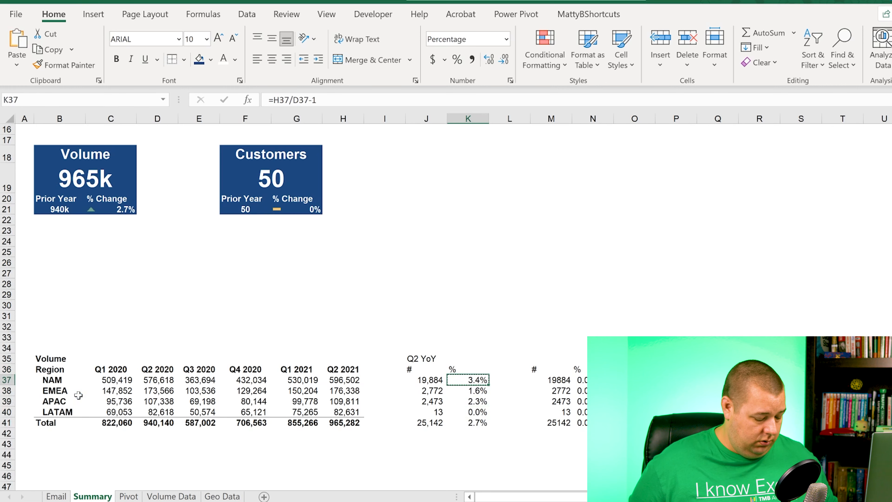
# Left-align the percentage changes in K37:K41
pyautogui.hotkey('ctrl', 'shift', 'Down')
pyautogui.hotkey('alt', 'h')
pyautogui.press('a')
pyautogui.press('l')
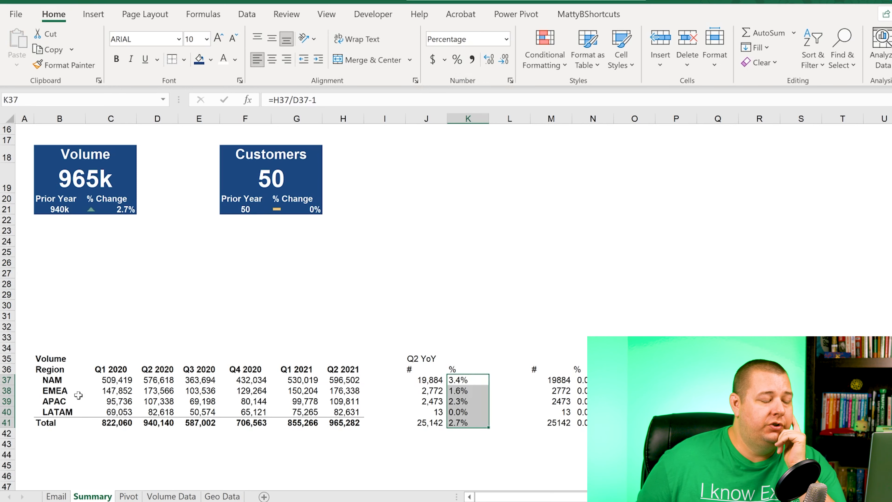
# Center the % Change values in C21 and G21 of the Volume and Customers cards
pyautogui.click(288, 201)
pyautogui.click(290, 210)
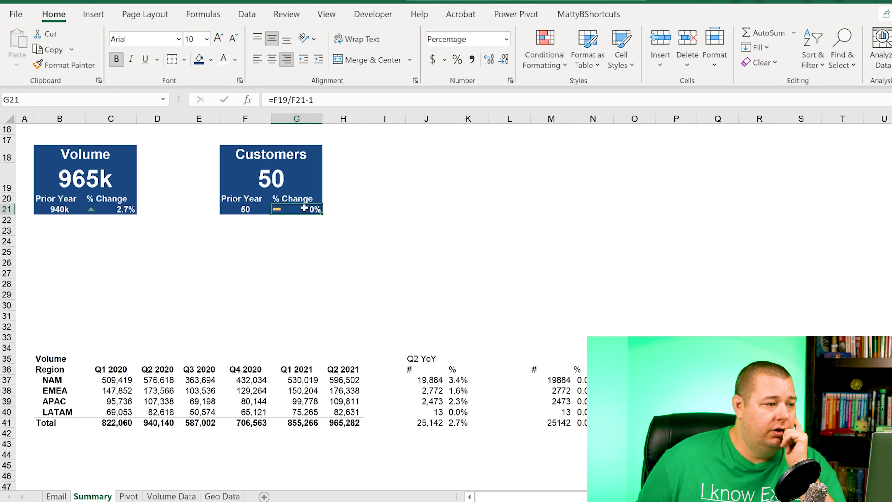
pyautogui.click(121, 210)
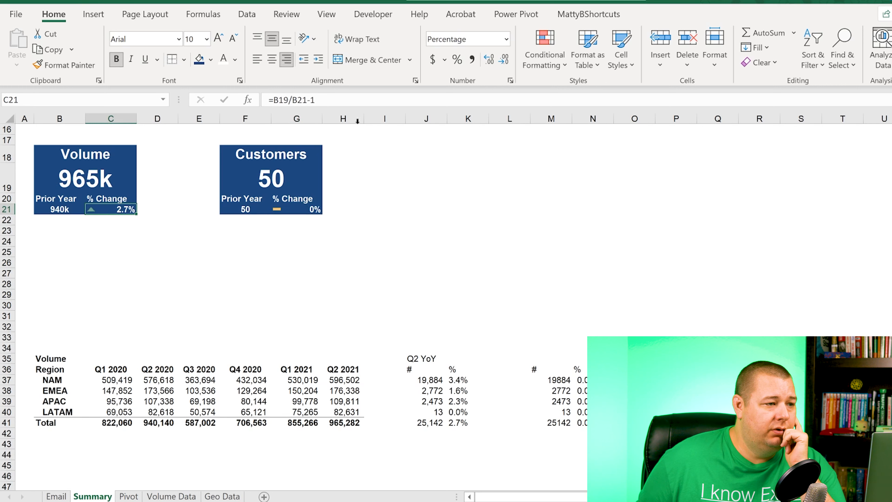
pyautogui.click(302, 208)
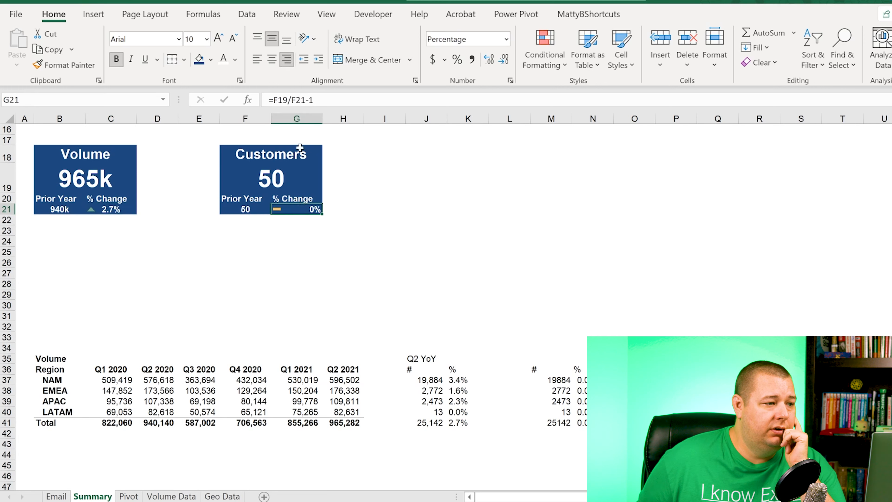
pyautogui.click(272, 59)
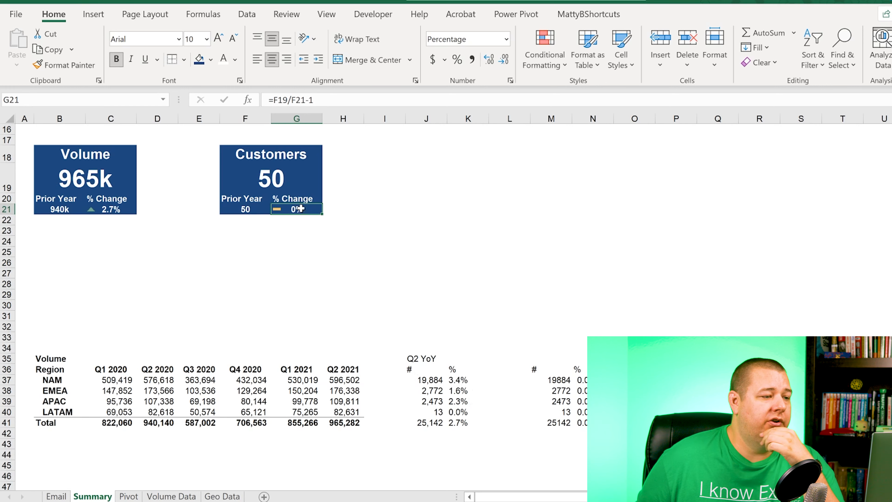
# Paste only the formatting of the Customers card's % Change cell G21 onto K37
pyautogui.hotkey('ctrl', 'c')
pyautogui.click(457, 383)
pyautogui.hotkey('ctrl', 'alt', 'v')
pyautogui.press('t')
pyautogui.press('Return')
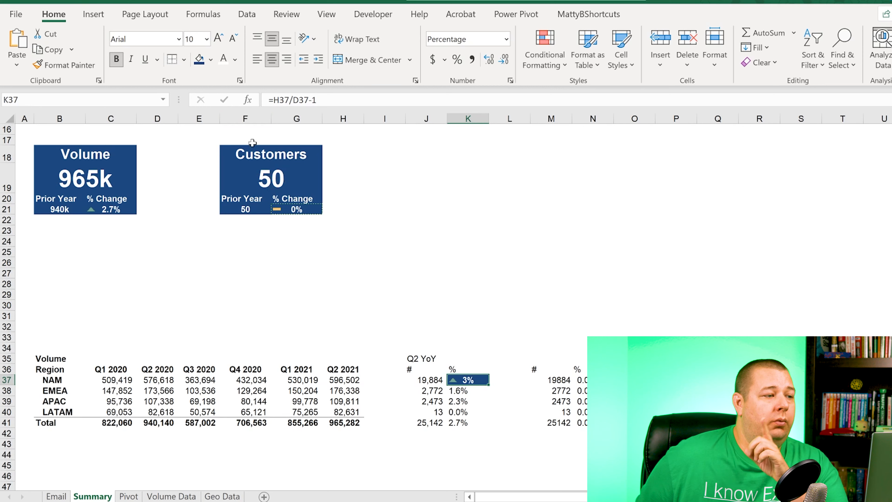
# Remove the blue fill from K37 and set its font color to Automatic
pyautogui.click(211, 60)
pyautogui.click(242, 239)
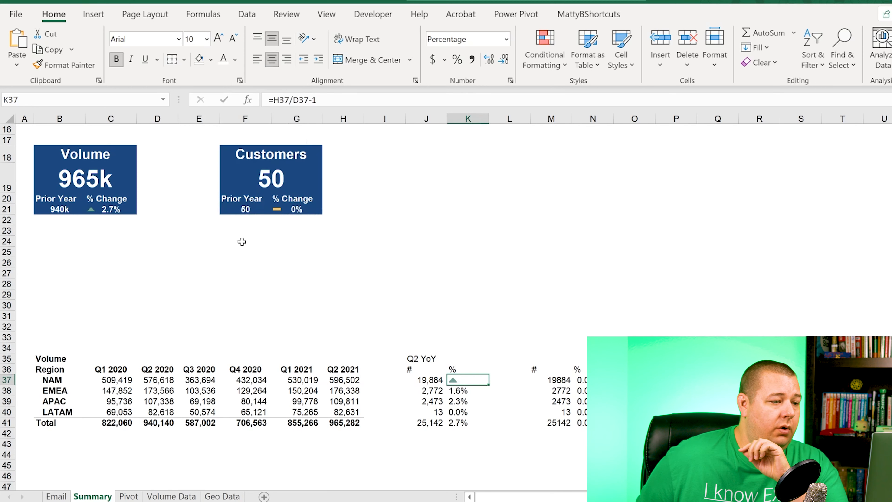
pyautogui.click(235, 59)
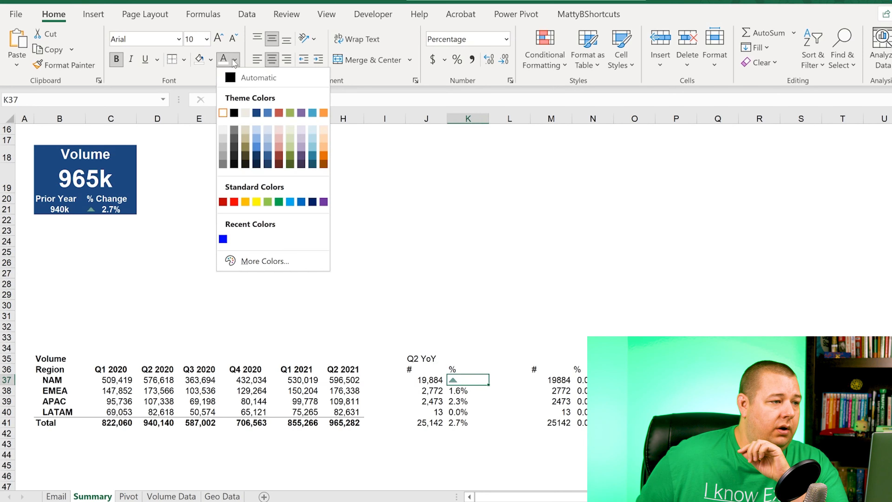
pyautogui.click(235, 85)
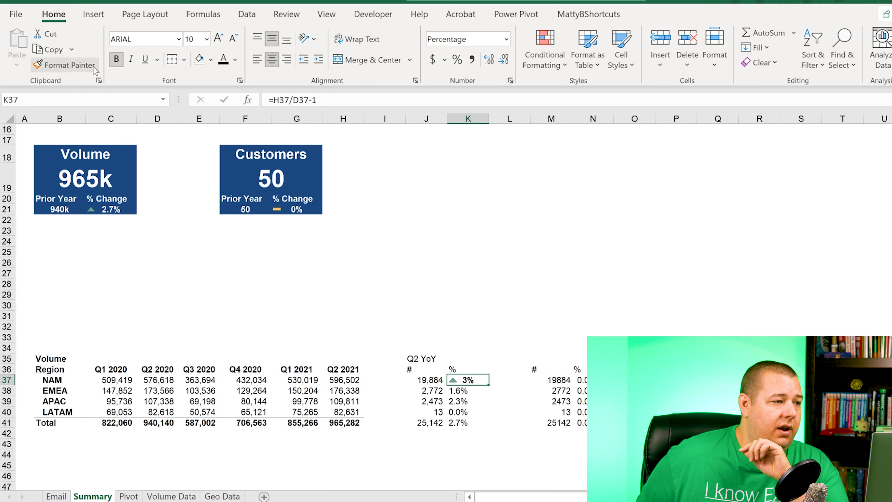
# Remove the bold from K37 and fill its formula and icon formatting down through K41
pyautogui.click(516, 399)
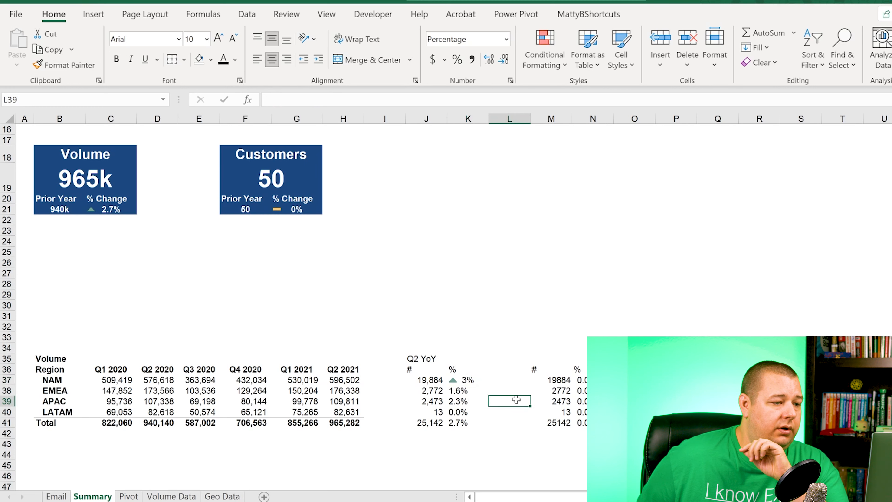
pyautogui.click(455, 383)
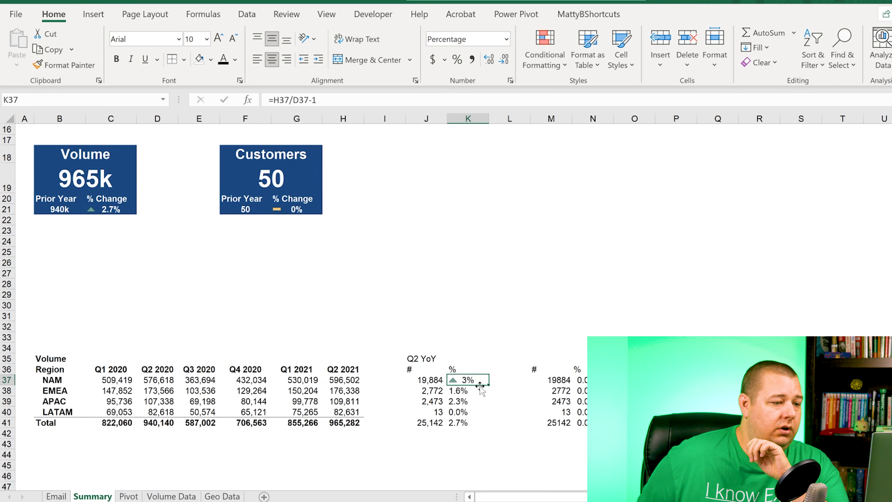
pyautogui.doubleClick(490, 385)
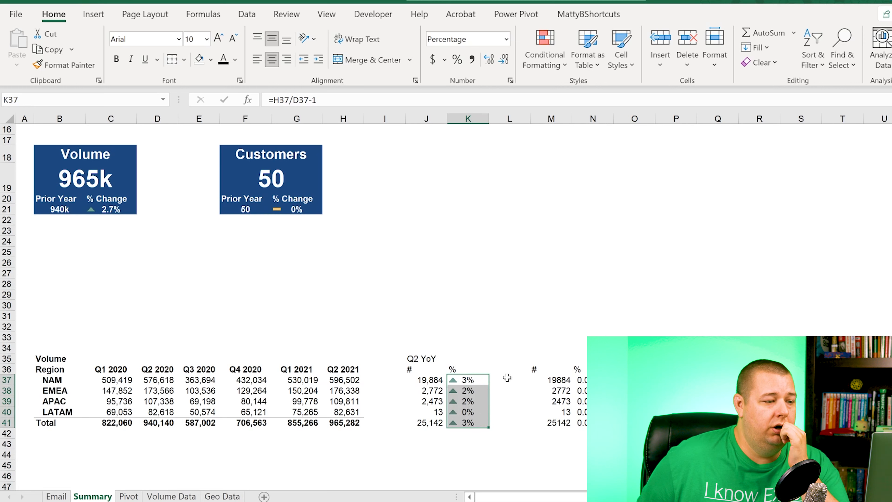
# Center the # and % column headers in J36:K36
pyautogui.moveTo(423, 370); pyautogui.dragTo(453, 369)
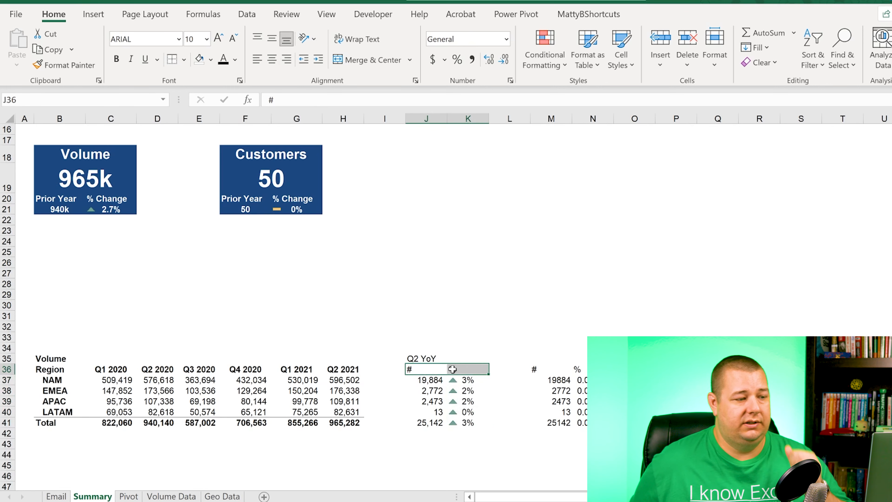
pyautogui.hotkey('alt', 'h')
pyautogui.press('a')
pyautogui.press('c')
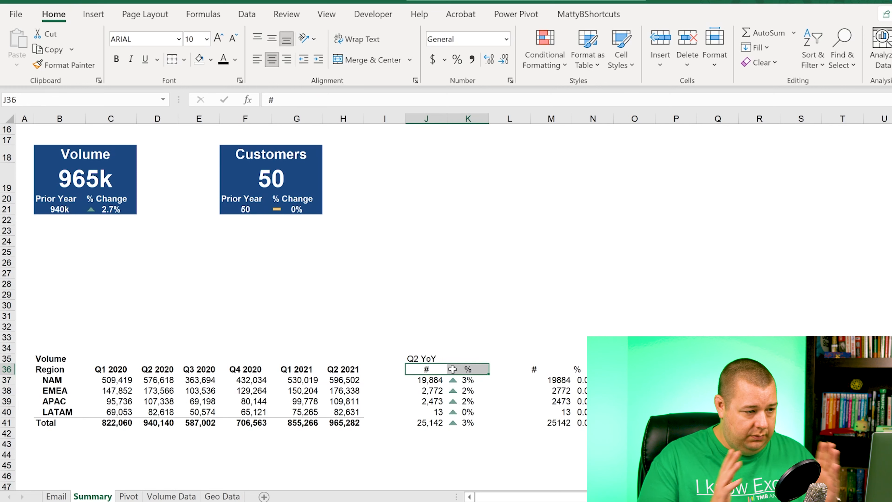
# Set the horizontal alignment of the Q2 YoY heading to Center Across Selection over J35:K35
pyautogui.press('Up')
pyautogui.hotkey('shift', 'Right')
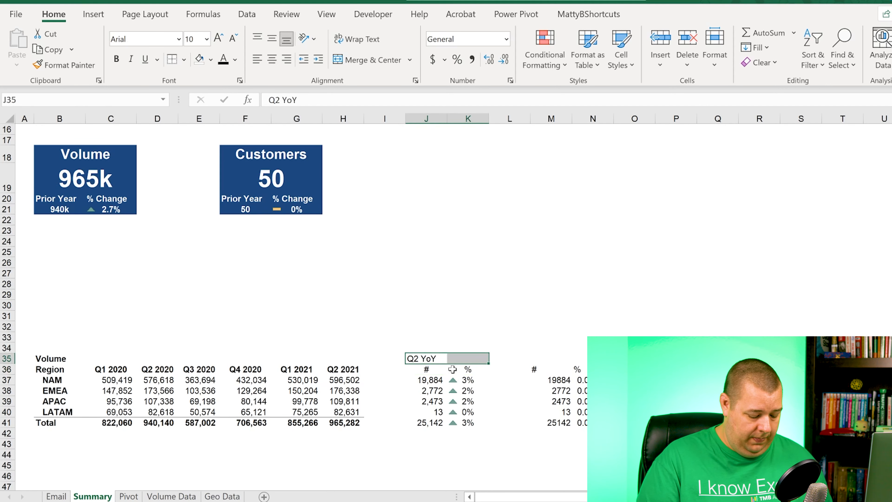
pyautogui.hotkey('ctrl', '1')
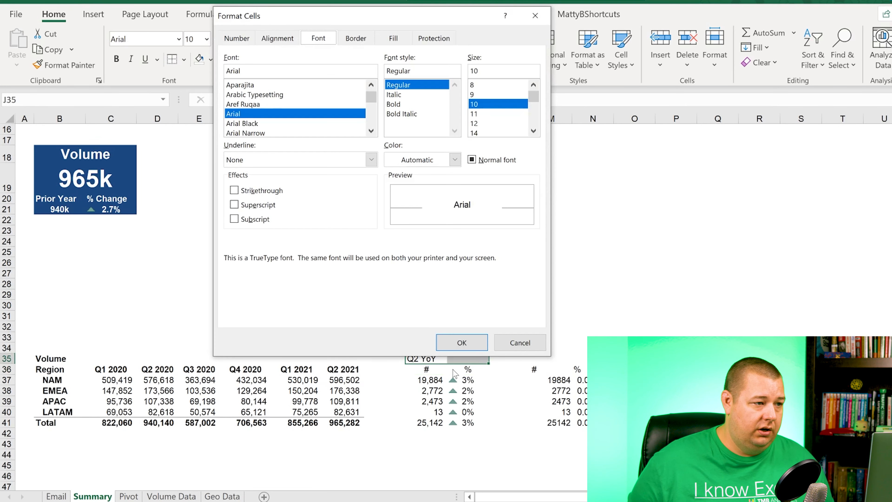
pyautogui.press('Left')
pyautogui.press('Tab')
pyautogui.hotkey('alt', 'Down')
pyautogui.press('Down')
pyautogui.press('Down')
pyautogui.press('Down')
pyautogui.press('Down')
pyautogui.press('Down')
pyautogui.press('Down')
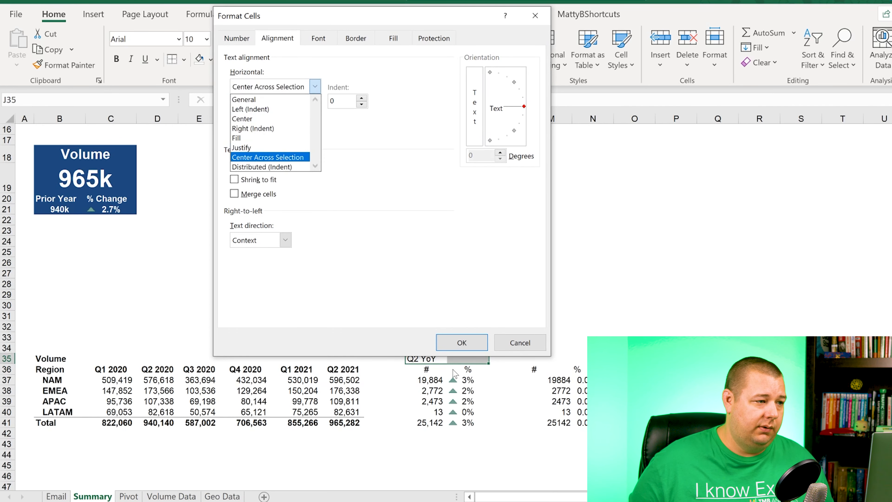
pyautogui.press('Return')
pyautogui.press('Return')
pyautogui.hotkey('shift', 'Left')
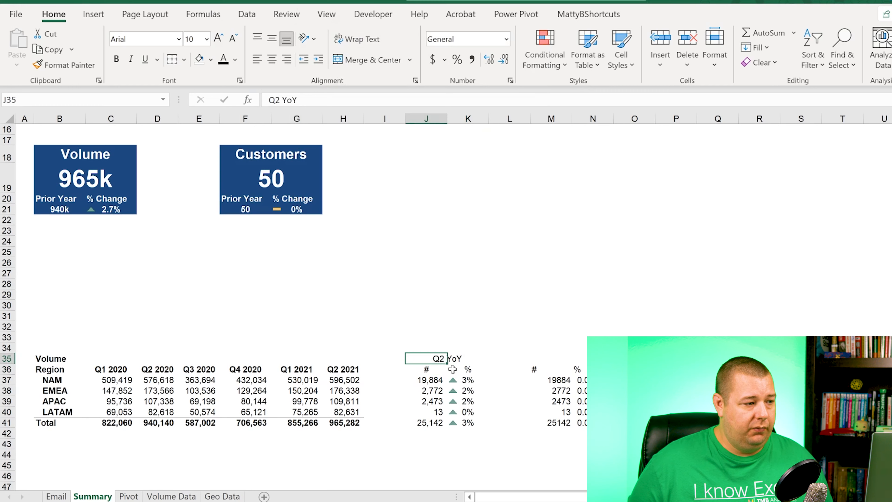
# Bold the Q2 YoY totals in J41:K41 and add a border line above them
pyautogui.press('Down')
pyautogui.press('Right')
pyautogui.press('Left')
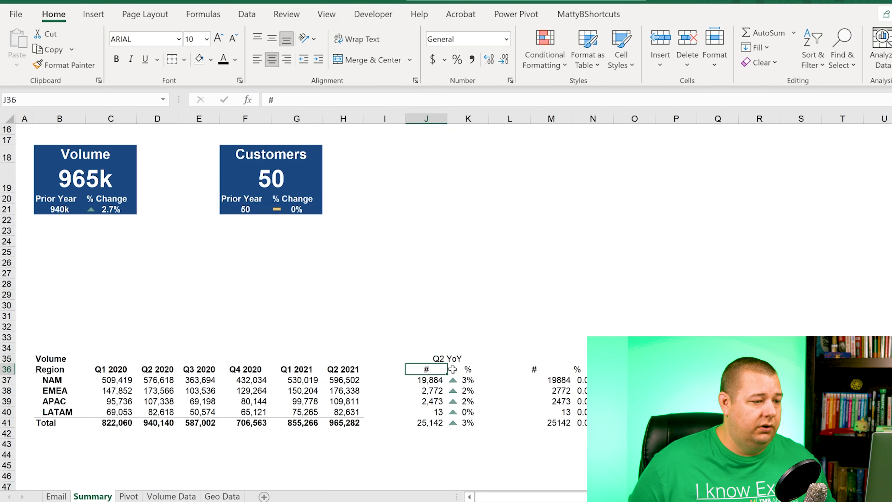
pyautogui.hotkey('ctrl', 'Down')
pyautogui.hotkey('shift', 'Right')
pyautogui.hotkey('alt', 'h')
pyautogui.press('Escape')
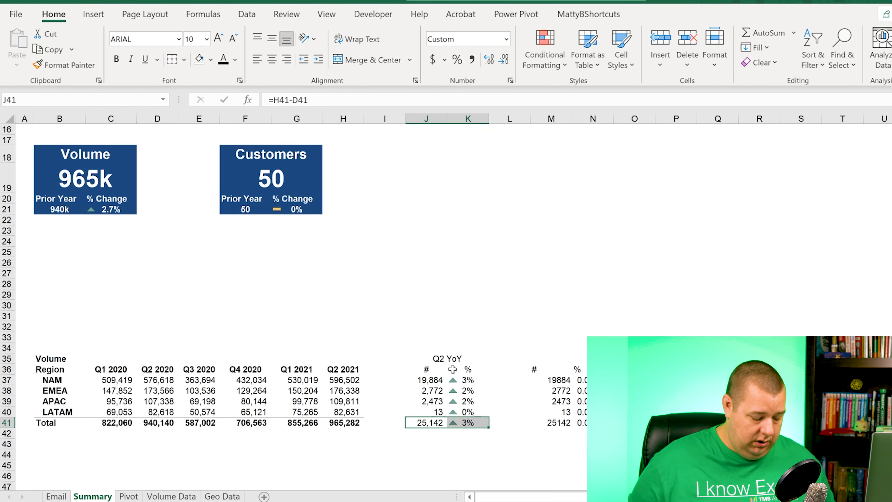
pyautogui.press('Right')
pyautogui.press('Left')
# Bold the Q2 YoY heading in J35
pyautogui.press('Up')
pyautogui.press('Right')
pyautogui.press('Up')
pyautogui.press('Up')
pyautogui.press('Up')
pyautogui.press('Up')
pyautogui.press('Up')
pyautogui.press('Left')
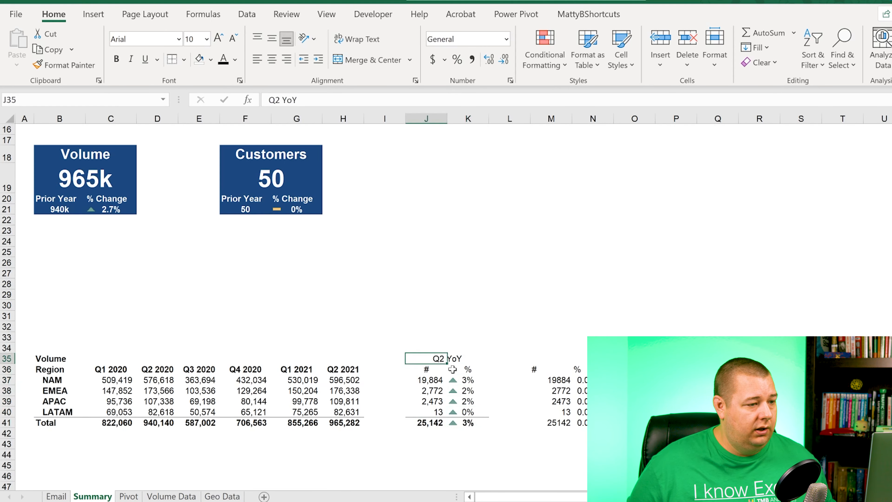
pyautogui.hotkey('ctrl', 'b')
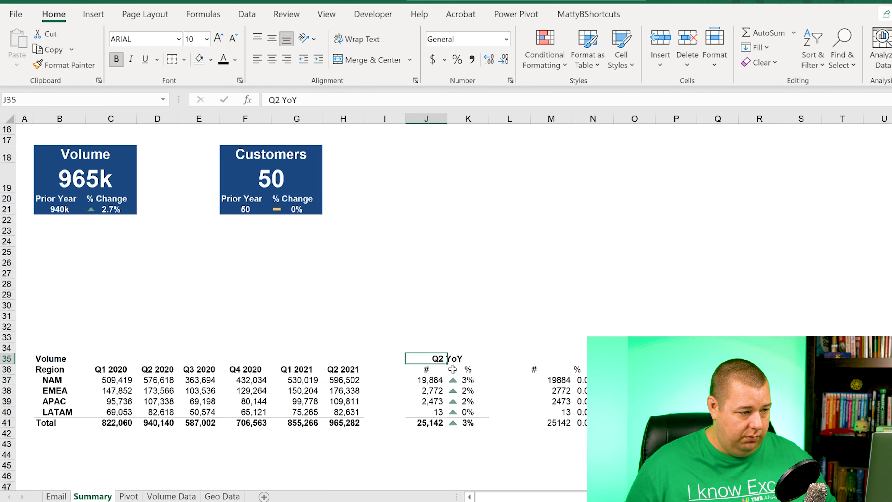
pyautogui.press('Down')
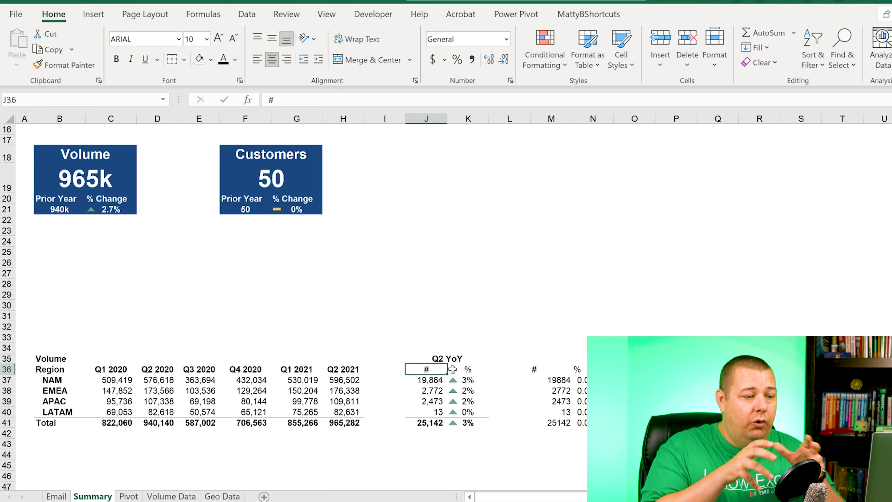
pyautogui.press('Up')
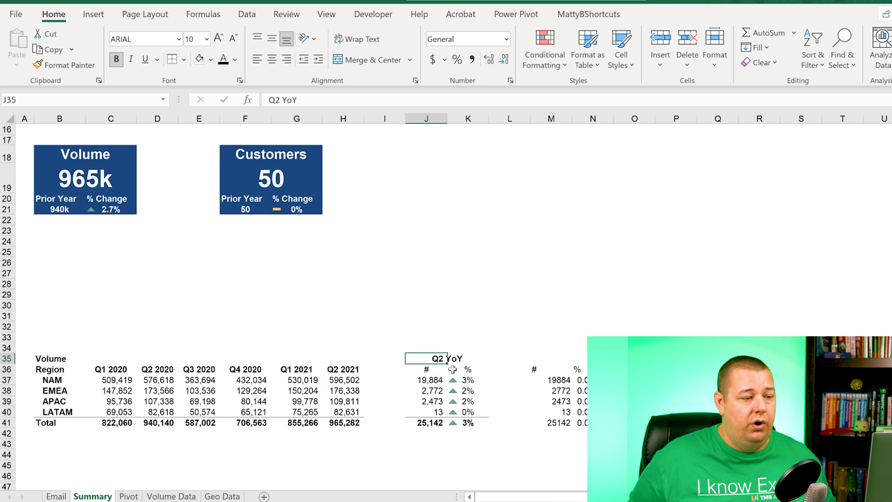
pyautogui.hotkey('ctrl', 'shift', 'Down')
pyautogui.hotkey('ctrl', 'shift', 'Right')
pyautogui.hotkey('shift', 'BackSpace')
pyautogui.hotkey('shift', 'Down')
pyautogui.hotkey('shift', 'Down')
pyautogui.hotkey('shift', 'Down')
pyautogui.hotkey('shift', 'Down')
pyautogui.hotkey('shift', 'Down')
pyautogui.hotkey('shift', 'Down')
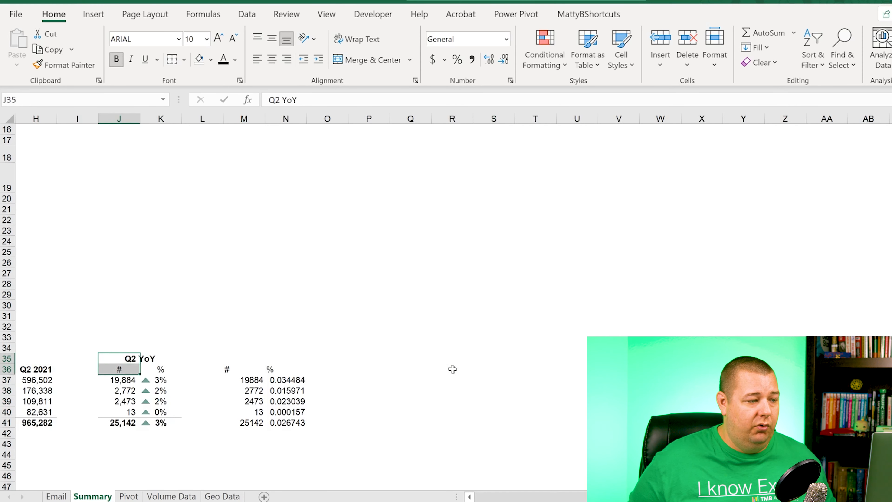
pyautogui.hotkey('shift', 'Right')
pyautogui.press('Right')
pyautogui.press('Right')
pyautogui.press('Right')
pyautogui.press('Left')
pyautogui.press('Left')
pyautogui.press('Left')
pyautogui.press('Home')
pyautogui.press('Right')
pyautogui.press('Right')
pyautogui.press('Right')
pyautogui.press('Right')
pyautogui.press('Right')
pyautogui.press('Right')
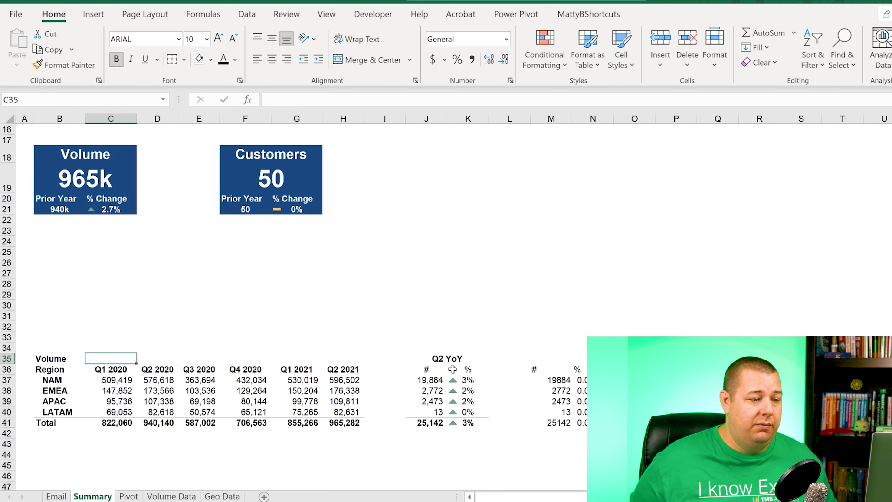
pyautogui.press('Right')
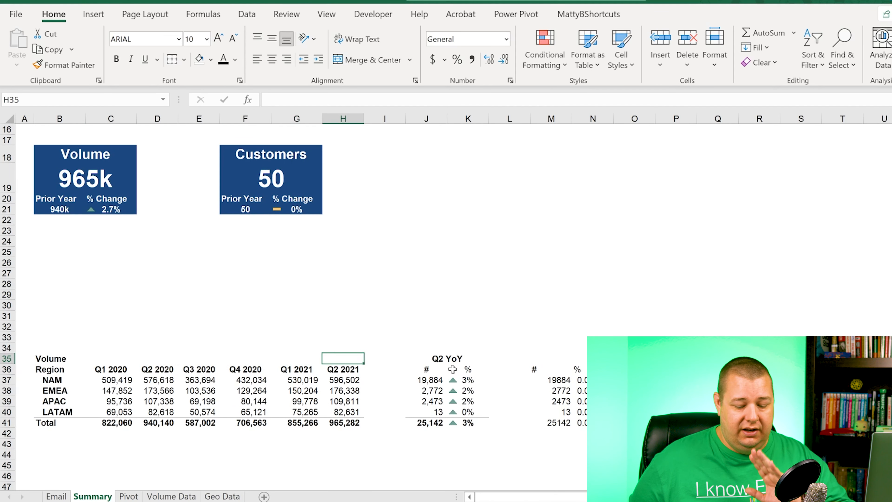
pyautogui.press('Right')
pyautogui.press('Right')
pyautogui.press('Right')
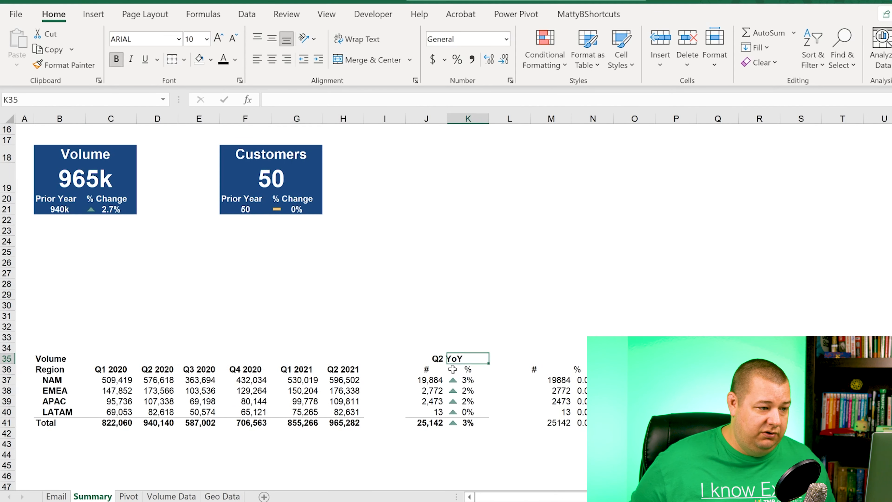
pyautogui.press('Left')
pyautogui.hotkey('shift', 'Right')
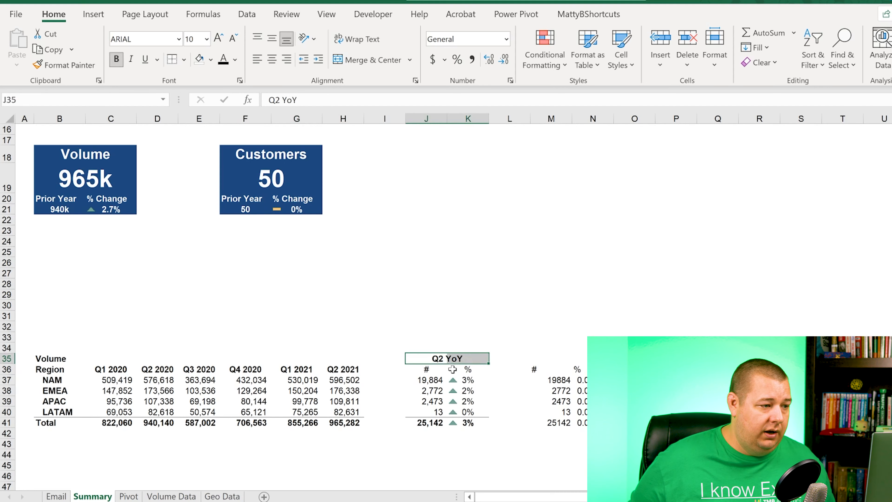
# Format the heading bands B35:H35 and J35:K35 with a dark blue fill, white font and font size 12
pyautogui.hotkey('ctrl', 'Left')
pyautogui.hotkey('shift', 'Right')
pyautogui.hotkey('shift', 'Right')
pyautogui.hotkey('shift', 'Right')
pyautogui.hotkey('shift', 'Right')
pyautogui.hotkey('shift', 'Right')
pyautogui.hotkey('shift', 'Right')
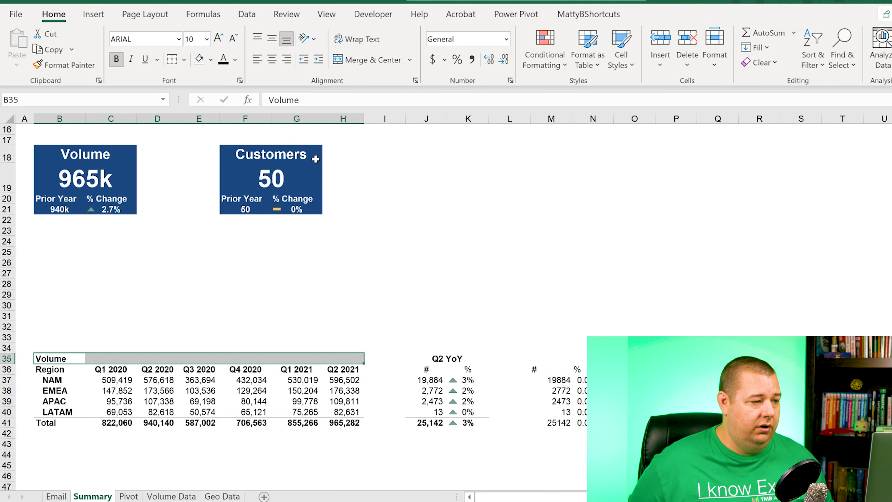
pyautogui.moveTo(427, 357); pyautogui.dragTo(457, 359)
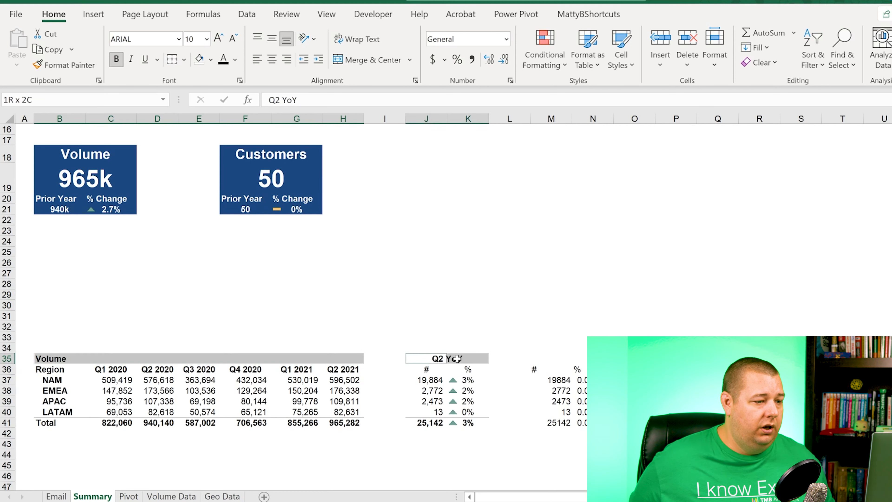
pyautogui.click(210, 60)
pyautogui.click(235, 60)
pyautogui.doubleClick(218, 38)
# Fill the column header cells B36:H36 and J36:K36 with light blue and make them all bold
pyautogui.moveTo(60, 371); pyautogui.dragTo(344, 371)
pyautogui.keyDown('ctrl'); pyautogui.moveTo(426, 371); pyautogui.dragTo(468, 371); pyautogui.keyUp('ctrl')
pyautogui.click(211, 60)
pyautogui.click(116, 59)
pyautogui.click(457, 324)
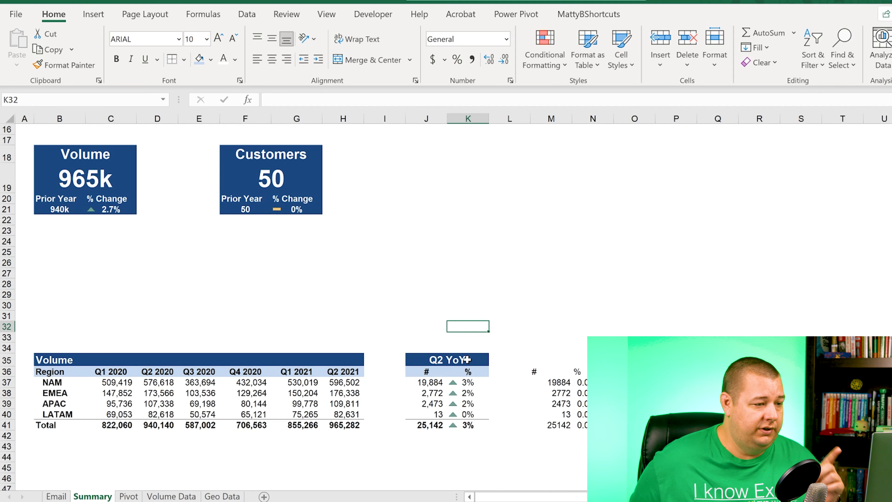
# Copy the Q2 YoY block J35:K41 to M35 and check the formula pasted in M37
pyautogui.moveTo(421, 358); pyautogui.dragTo(468, 425)
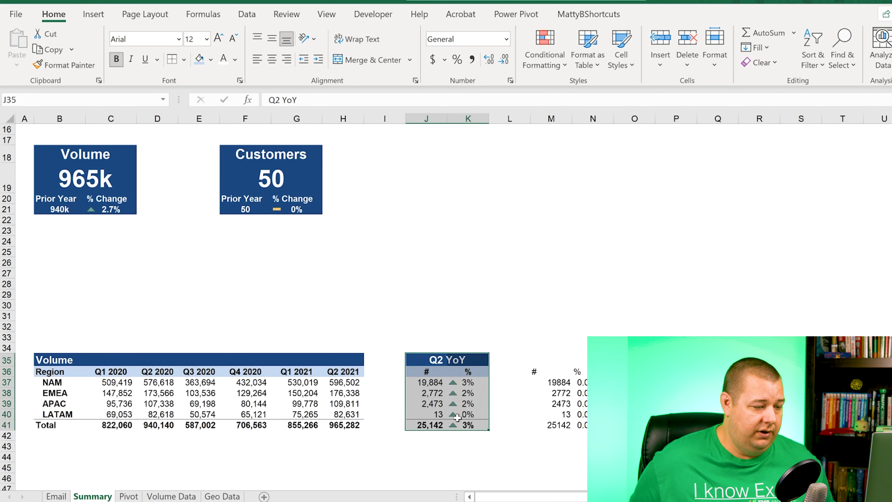
pyautogui.hotkey('ctrl', 'c')
pyautogui.click(546, 351)
pyautogui.click(537, 359)
pyautogui.hotkey('ctrl', 'v')
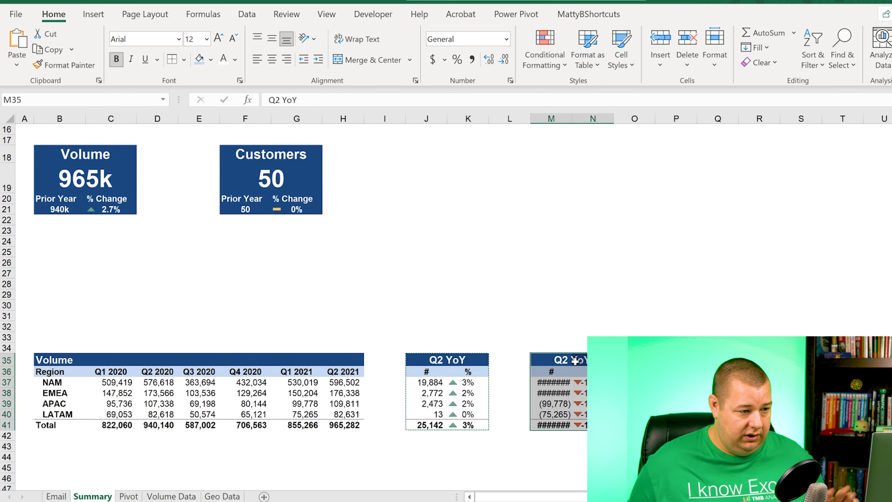
pyautogui.press('Down')
pyautogui.press('Down')
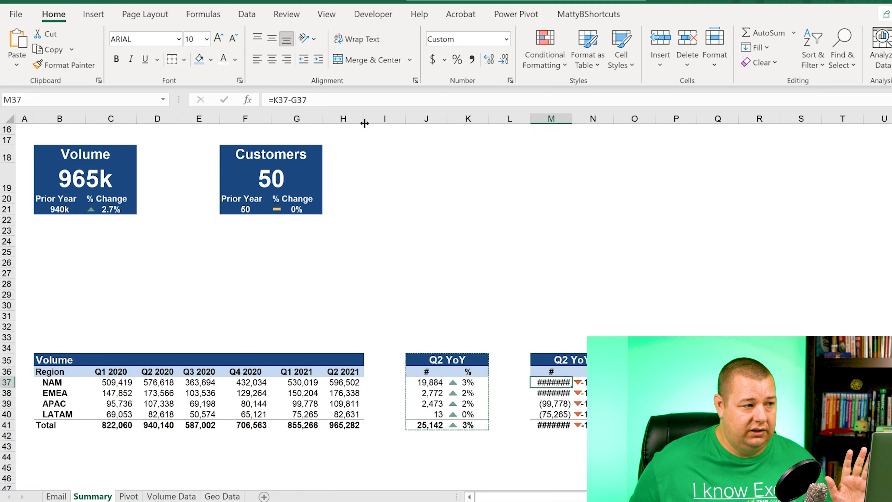
pyautogui.press('F2')
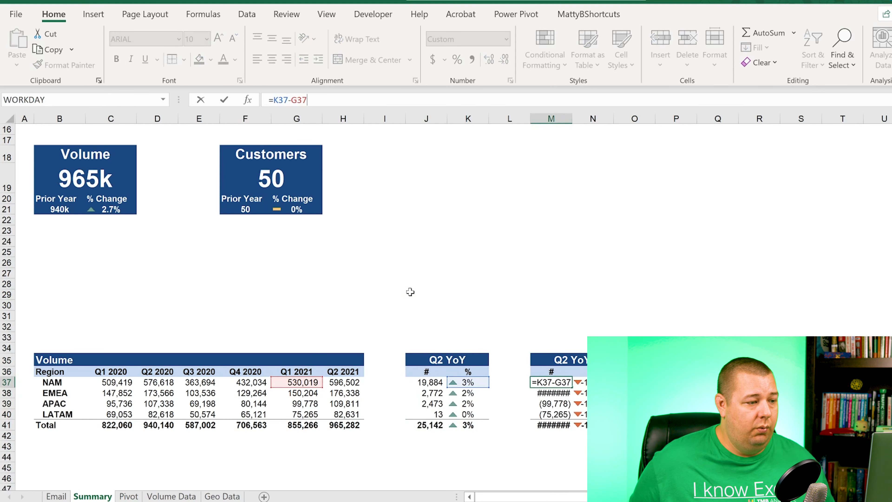
pyautogui.press('Escape')
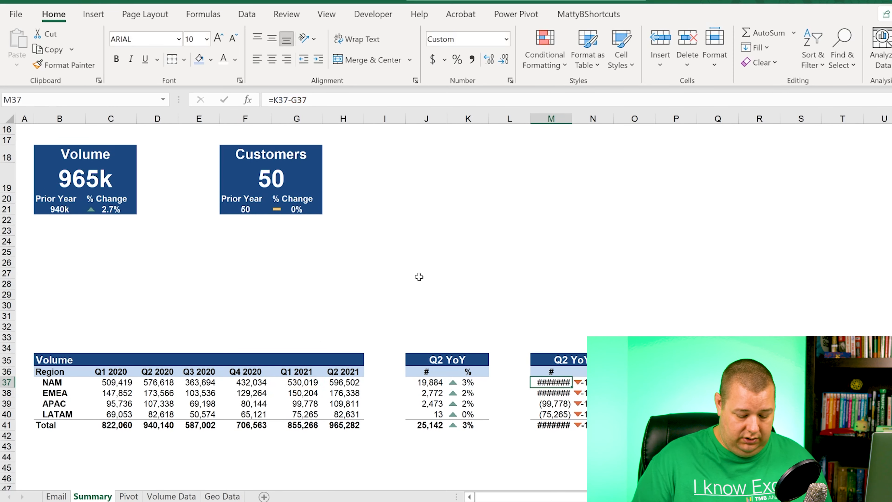
# Change the copied heading in M35 to H1 YoY
pyautogui.press('Up')
pyautogui.press('Up')
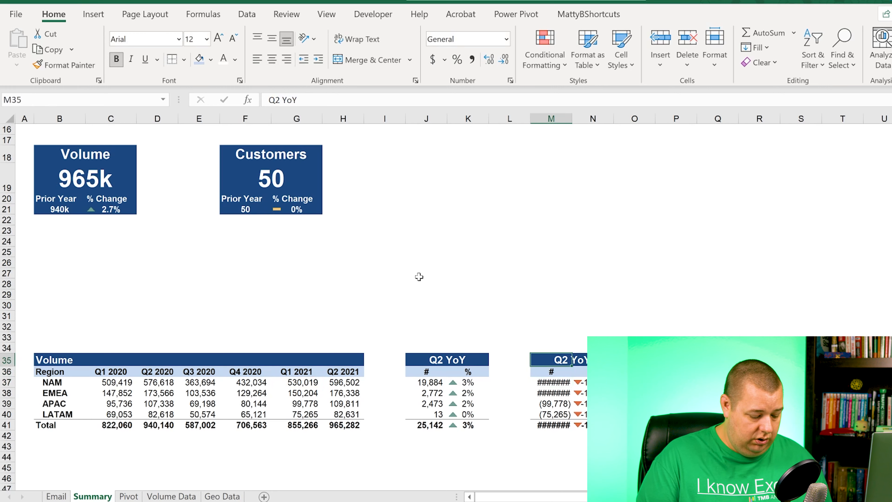
pyautogui.press('F2')
pyautogui.press('Delete')
pyautogui.press('Delete')
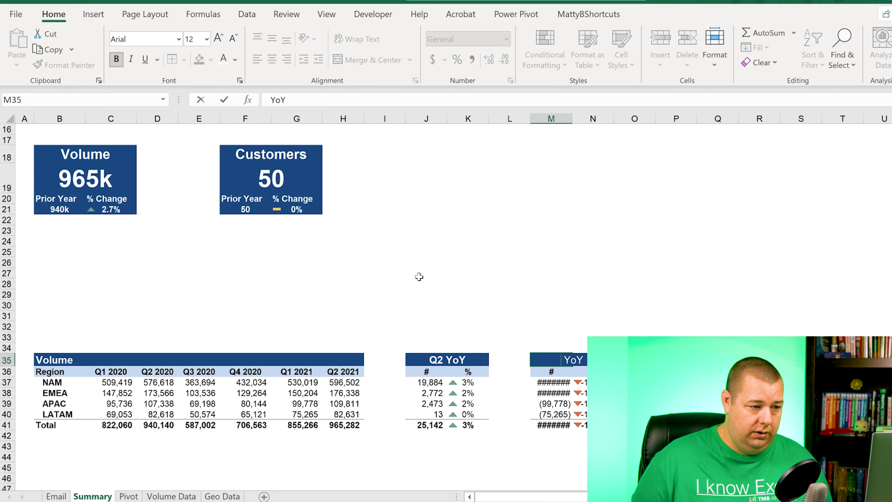
pyautogui.write('H1')
pyautogui.press('Return')
# Enter the half-year volume change formula =SUM(G37:H37)-SUM(C37:D37) in M37
pyautogui.press('Down')
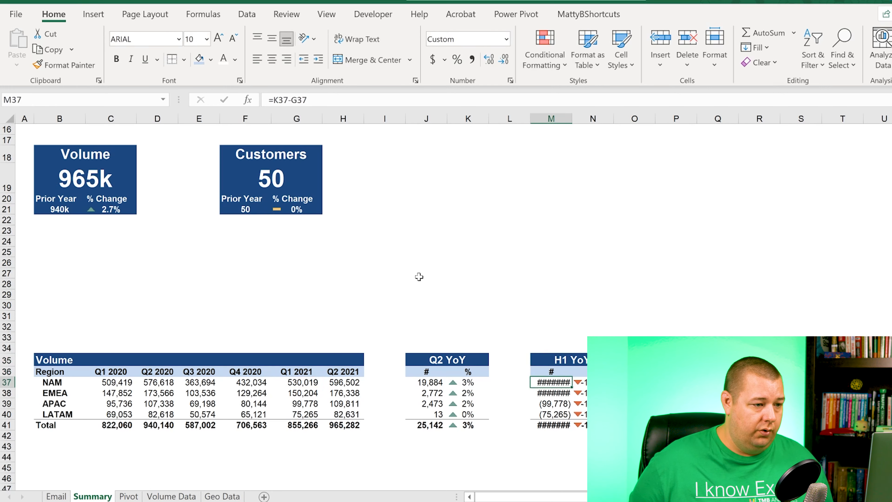
pyautogui.write('=SUM(')
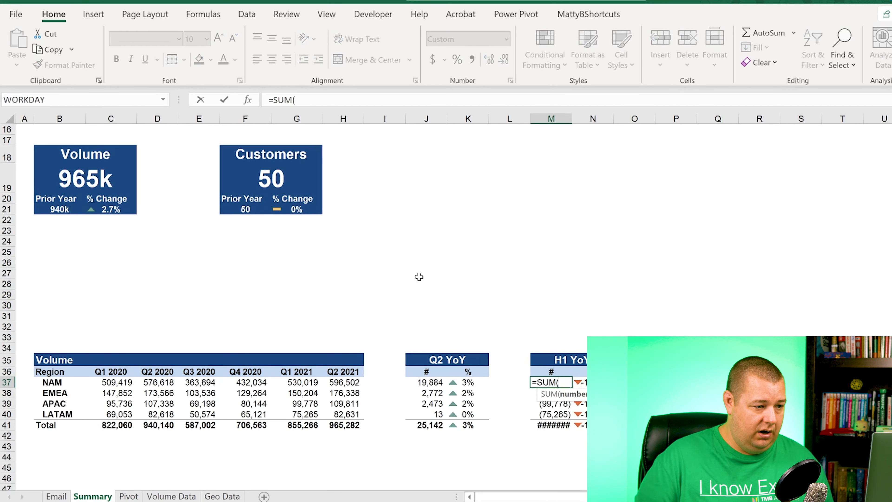
pyautogui.press('Left')
pyautogui.press('Left')
pyautogui.press('Left')
pyautogui.press('Left')
pyautogui.press('Left')
pyautogui.hotkey('shift', 'Left')
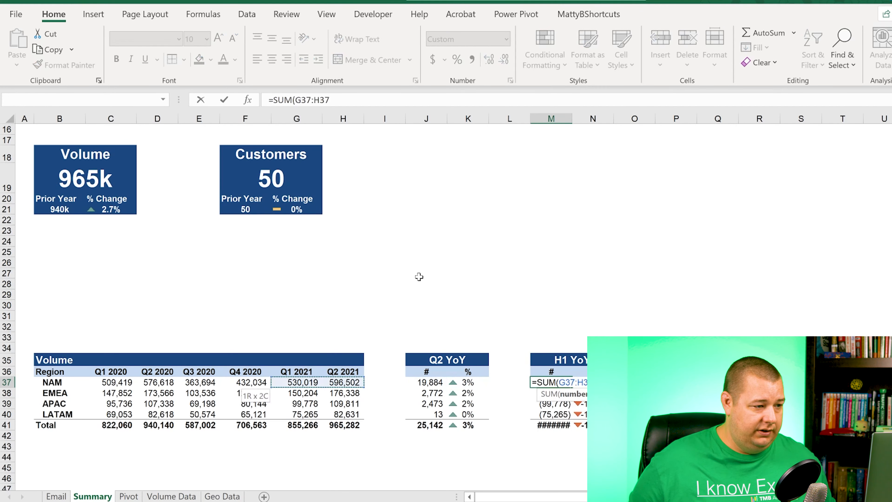
pyautogui.write(')-su')
pyautogui.press('Tab')
pyautogui.press('Left')
pyautogui.press('Left')
pyautogui.press('Left')
pyautogui.press('Left')
pyautogui.press('Left')
pyautogui.press('Left')
pyautogui.press('Left')
pyautogui.press('Left')
pyautogui.press('Left')
pyautogui.press('Left')
pyautogui.hotkey('shift', 'Right')
pyautogui.write(')')
pyautogui.hotkey('ctrl', 'Return')
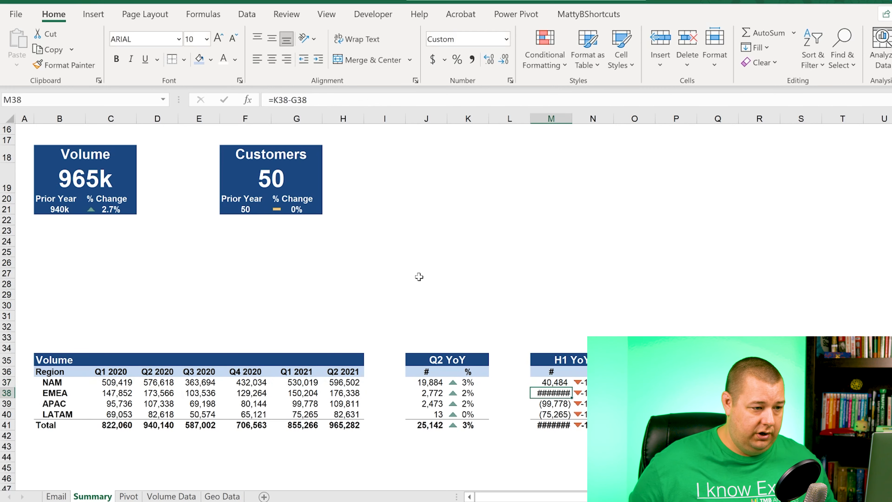
# Copy the M37 formula down through M41, pasting formulas only
pyautogui.hotkey('ctrl', 'c')
pyautogui.hotkey('shift', 'Down')
pyautogui.hotkey('shift', 'Down')
pyautogui.hotkey('shift', 'Down')
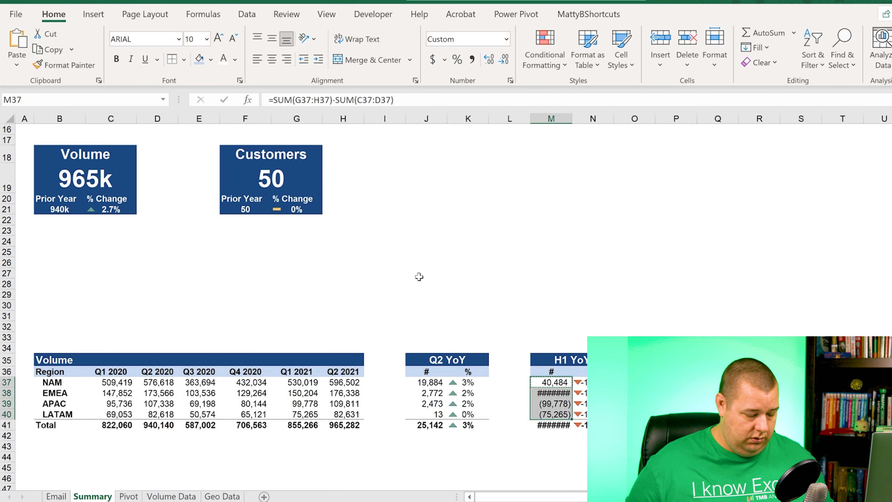
pyautogui.hotkey('shift', 'Down')
pyautogui.hotkey('alt', 'e')
pyautogui.press('s')
pyautogui.press('f')
pyautogui.press('Return')
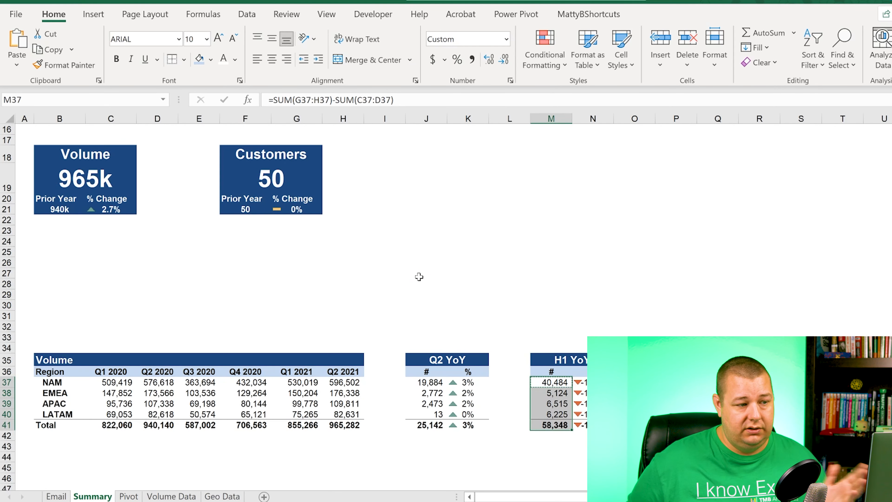
# Enter the half-year percentage change formula =SUM(G37:H37)/SUM(C37:D37)-1 in N37
pyautogui.press('Right')
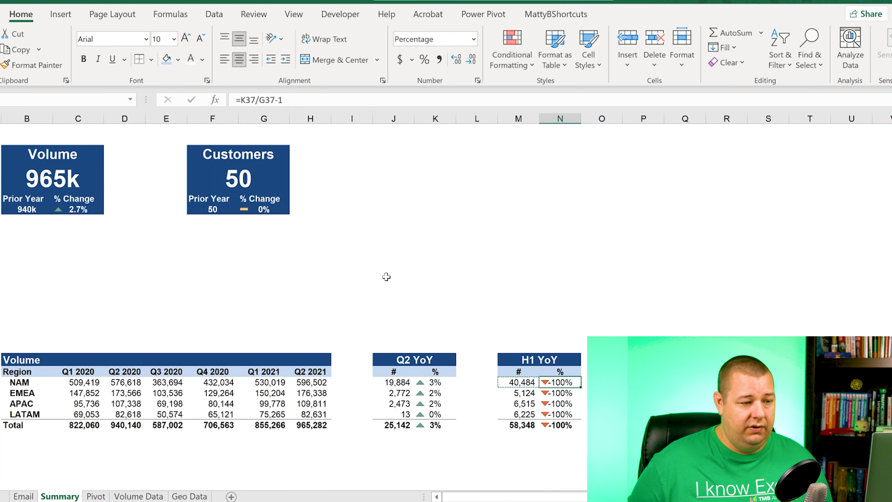
pyautogui.write('=sum')
pyautogui.press('Tab')
pyautogui.press('Left')
pyautogui.press('Left')
pyautogui.press('Left')
pyautogui.press('Left')
pyautogui.press('Left')
pyautogui.press('Left')
pyautogui.hotkey('shift', 'Left')
pyautogui.write(')/sum')
pyautogui.press('Tab')
pyautogui.press('Left')
pyautogui.press('Left')
pyautogui.press('Left')
pyautogui.press('Left')
pyautogui.press('Left')
pyautogui.press('Left')
pyautogui.press('Left')
pyautogui.press('Left')
pyautogui.press('Left')
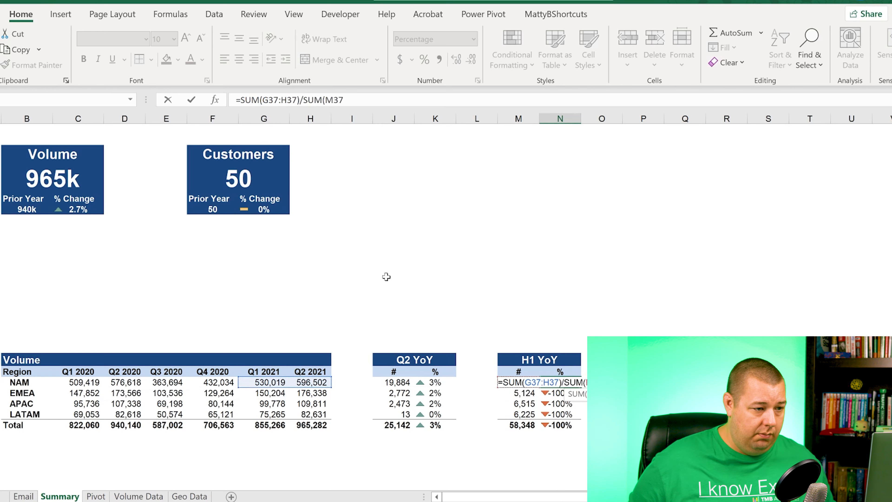
pyautogui.press('Left')
pyautogui.press('Left')
pyautogui.hotkey('shift', 'Right')
pyautogui.write(')-1')
pyautogui.press('Return')
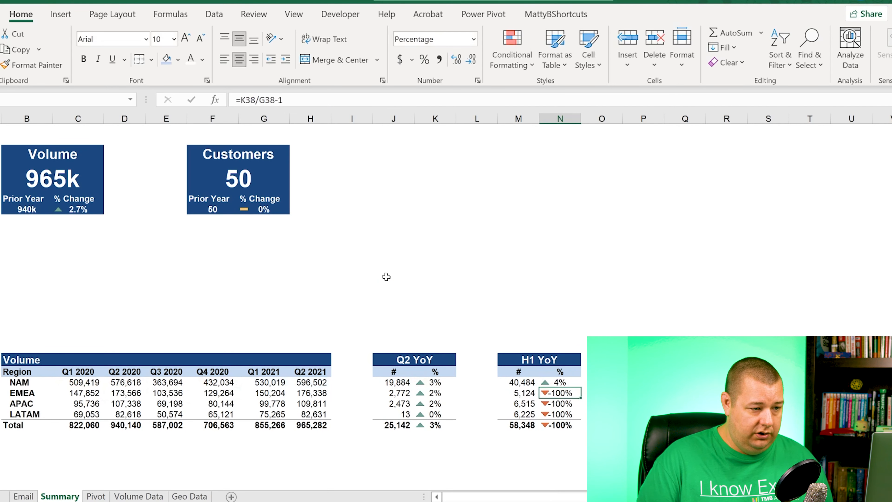
# Show the Q2 YoY percentages in K37:K41 with one decimal place
pyautogui.press('Up')
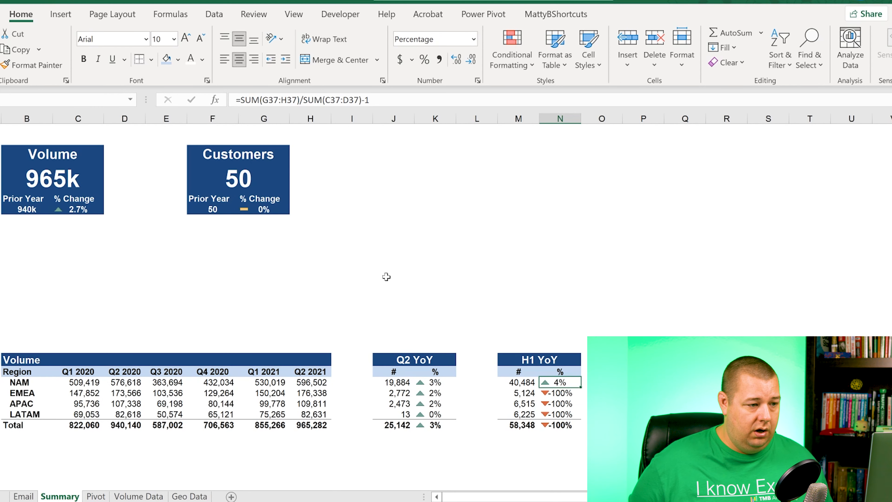
pyautogui.press('Left')
pyautogui.press('Left')
pyautogui.press('Left')
pyautogui.hotkey('ctrl', 'shift', 'Down')
pyautogui.hotkey('alt', 'h')
pyautogui.press('0')
# Show the H1 YoY percentages in N37:N41 with one decimal place
pyautogui.press('Right')
pyautogui.press('Right')
pyautogui.press('Right')
pyautogui.press('Right')
pyautogui.press('Left')
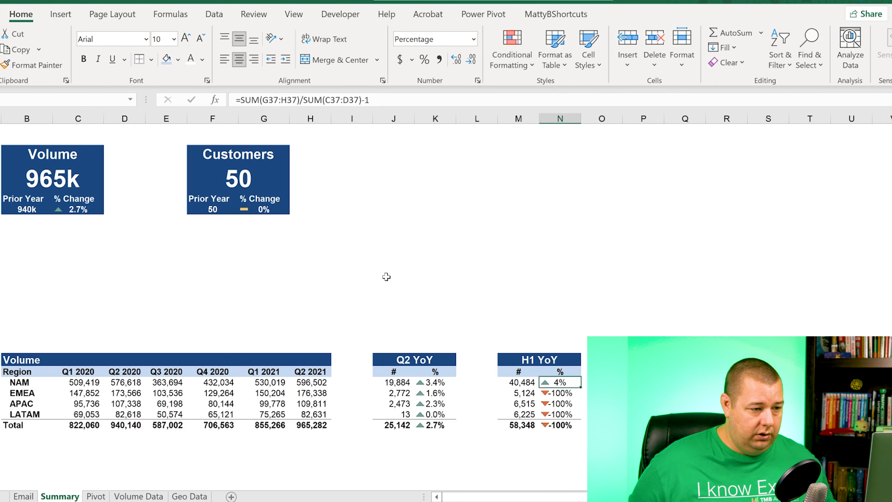
pyautogui.hotkey('ctrl', 'shift', 'Down')
pyautogui.hotkey('alt', 'h')
pyautogui.press('0')
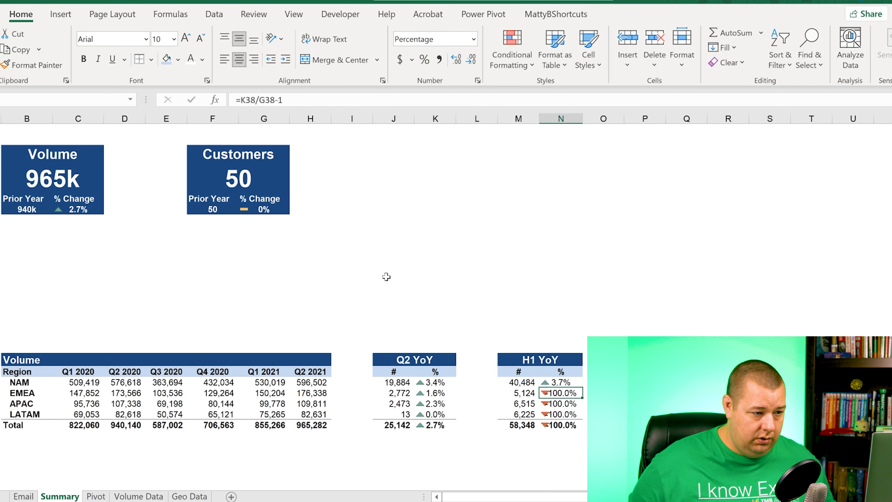
# Copy the N37 formula down through N41, pasting formulas only
pyautogui.hotkey('ctrl', 'c')
pyautogui.hotkey('ctrl', 'shift', 'Down')
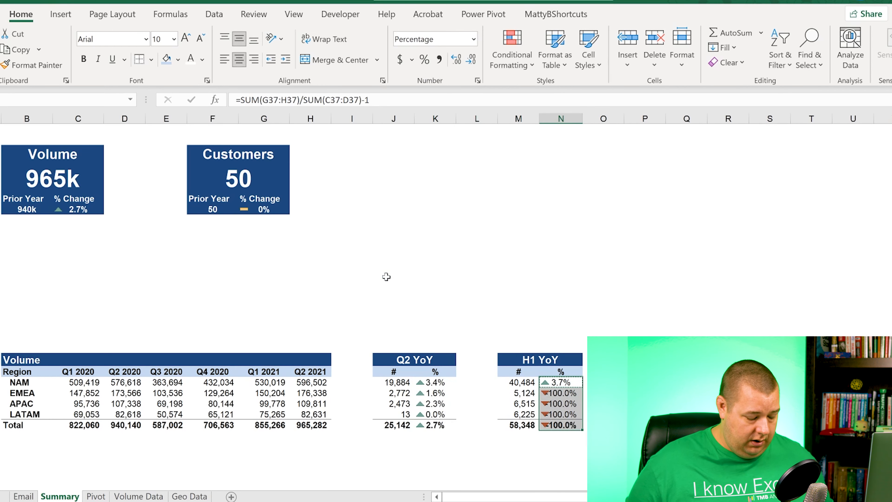
pyautogui.hotkey('alt', 'e')
pyautogui.press('s')
pyautogui.press('f')
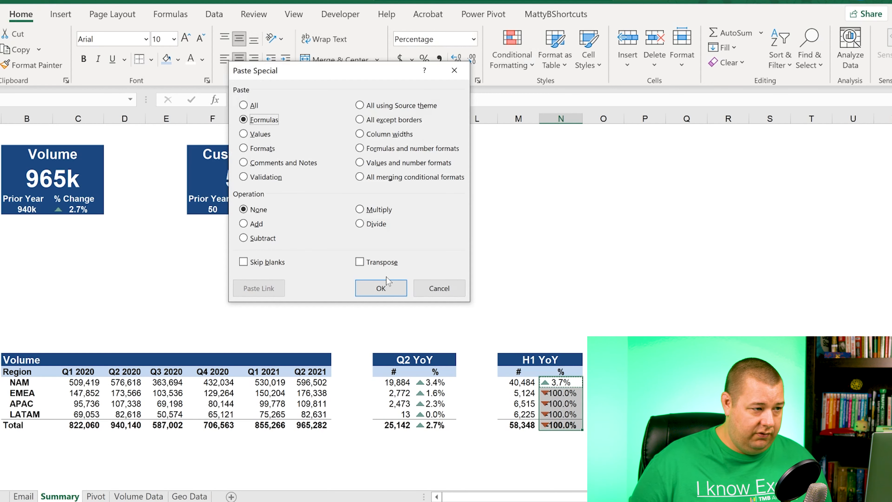
pyautogui.press('Return')
pyautogui.press('Right')
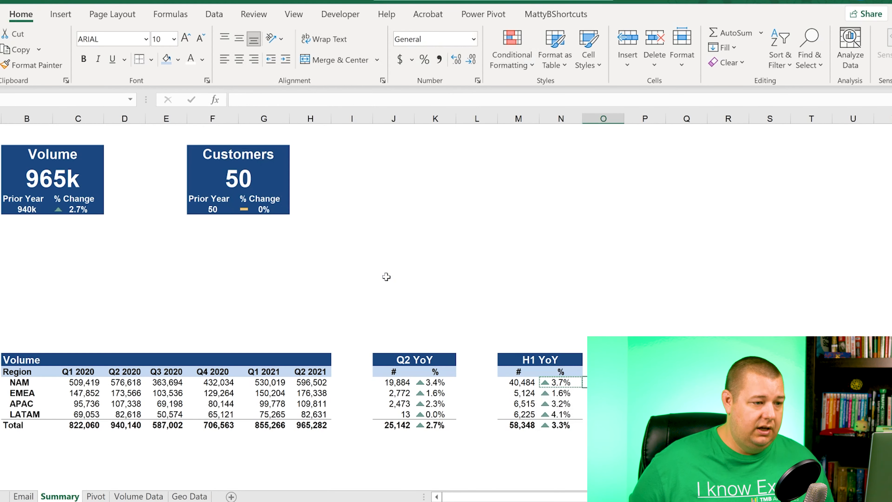
pyautogui.press('Left')
pyautogui.hotkey('ctrl', 'shift', 'Down')
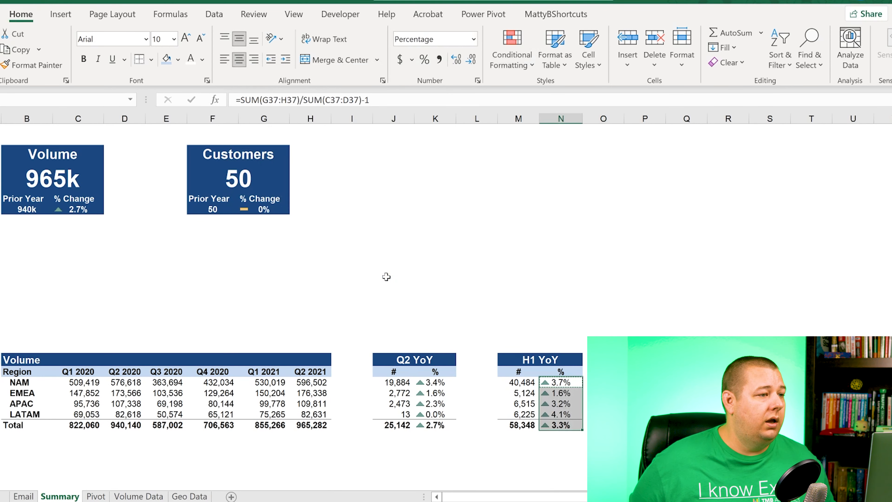
# Narrow the empty spacer columns I and L together so the Volume, Q2 YoY and H1 YoY tables sit close to each other
pyautogui.press('Left')
pyautogui.press('Right')
pyautogui.press('Left')
pyautogui.press('Left')
pyautogui.press('Left')
pyautogui.press('Left')
pyautogui.press('Left')
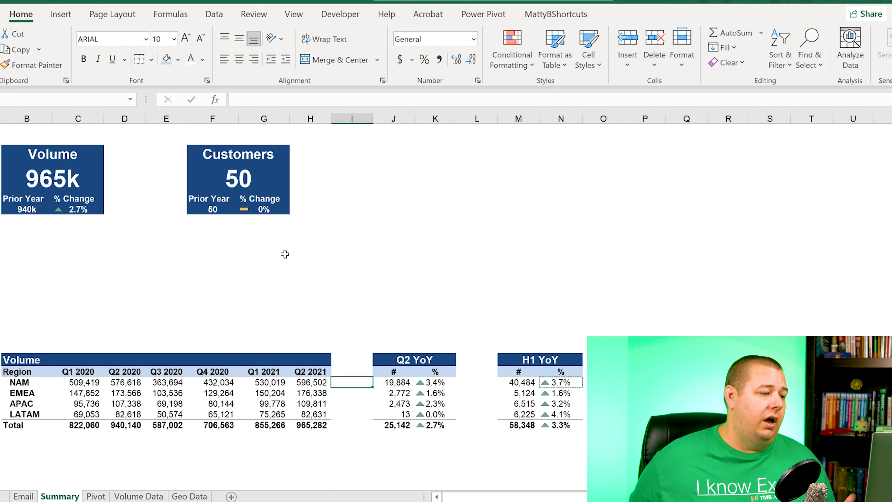
pyautogui.click(352, 116)
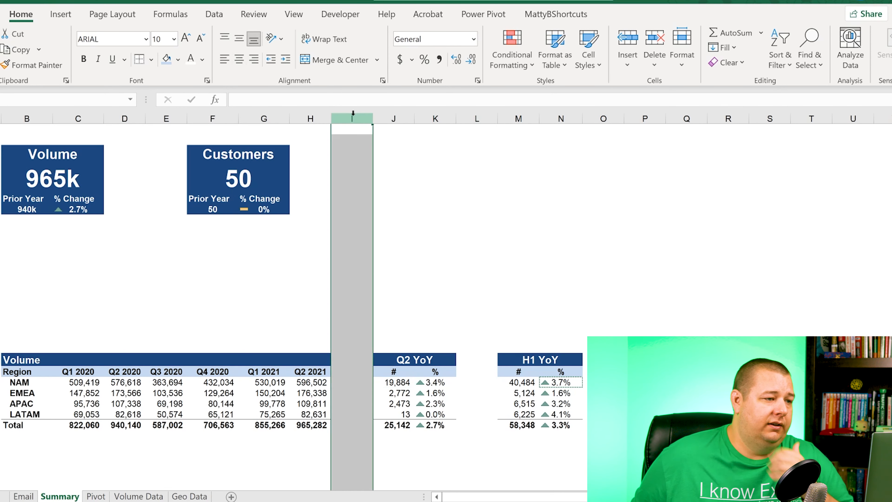
pyautogui.keyDown('ctrl'); pyautogui.click(477, 118); pyautogui.keyUp('ctrl')
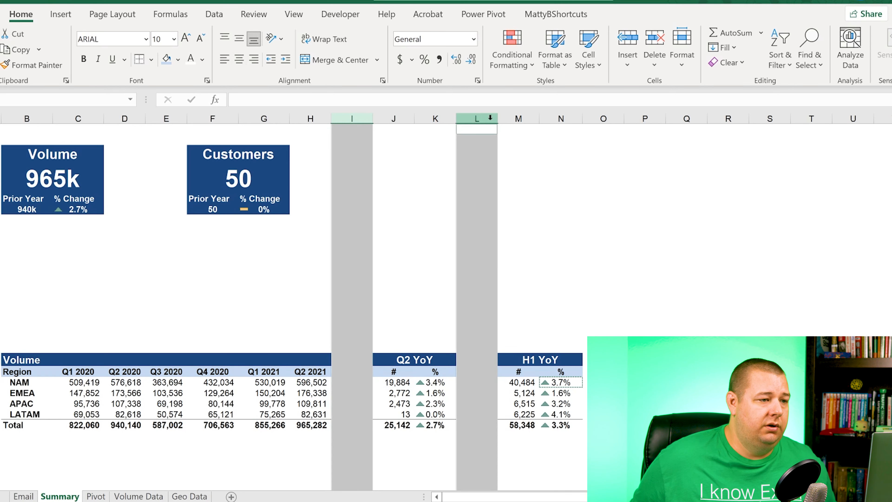
pyautogui.moveTo(496, 118); pyautogui.dragTo(462, 118)
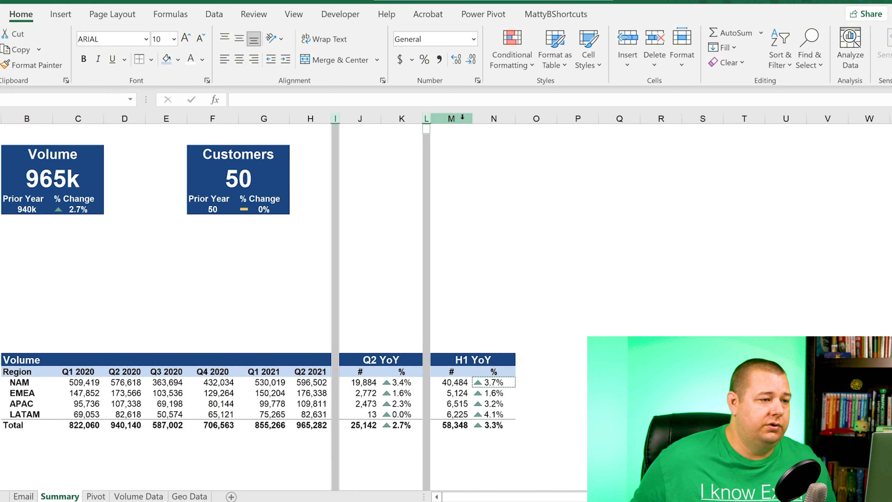
pyautogui.click(560, 346)
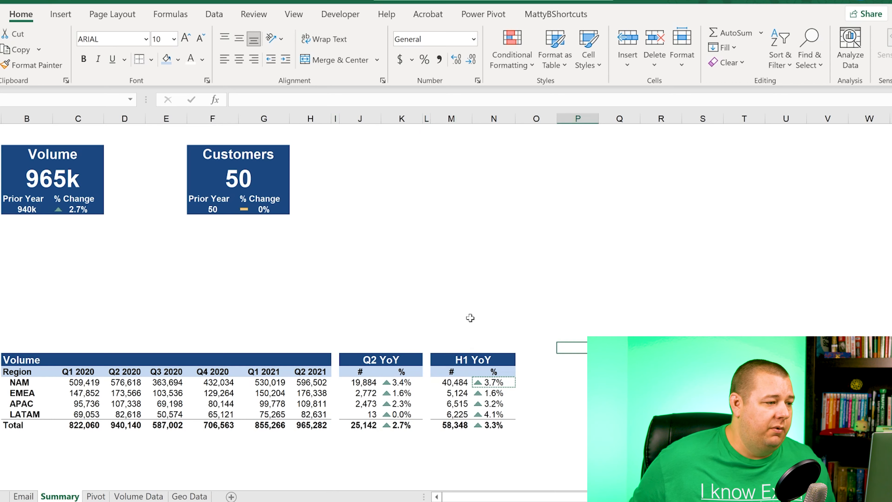
# Insert a doughnut chart from the regional quarterly volume data in B36:H40, leaving out the Total row
pyautogui.scroll(-3, 469, 318)
pyautogui.scroll(8, 469, 317)
pyautogui.scroll(-5, 468, 318)
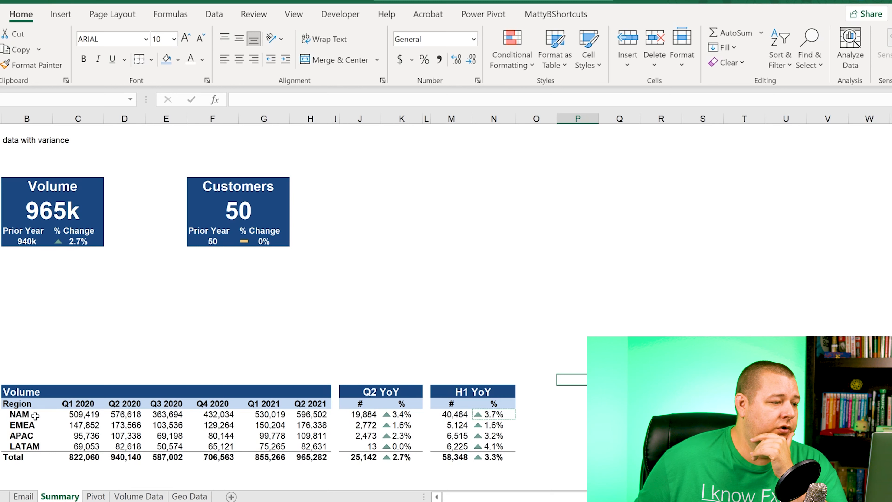
pyautogui.moveTo(21, 404); pyautogui.dragTo(312, 448)
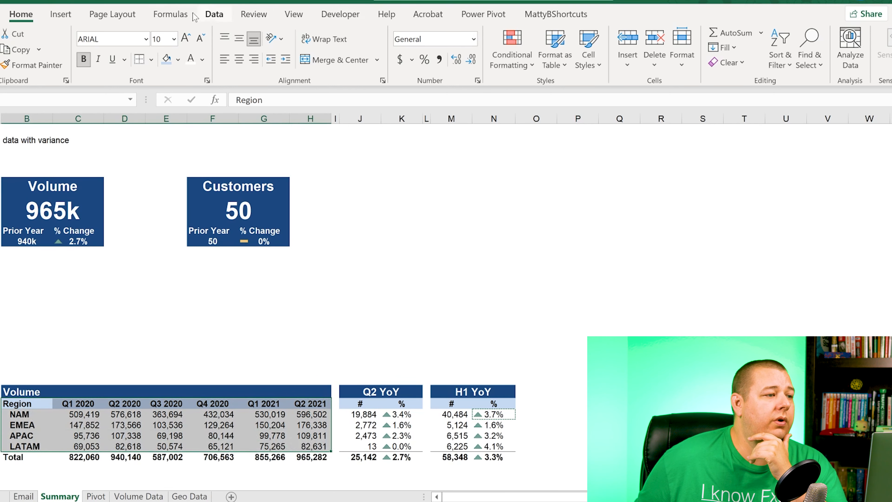
pyautogui.click(60, 14)
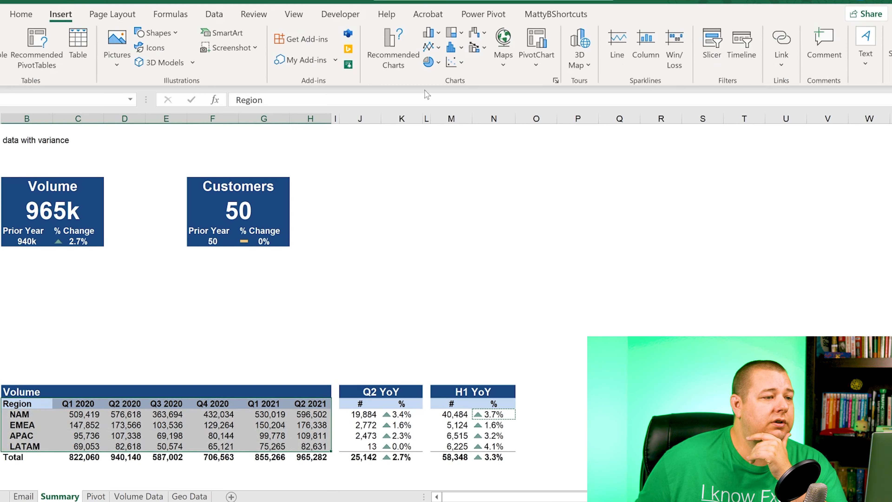
pyautogui.click(428, 62)
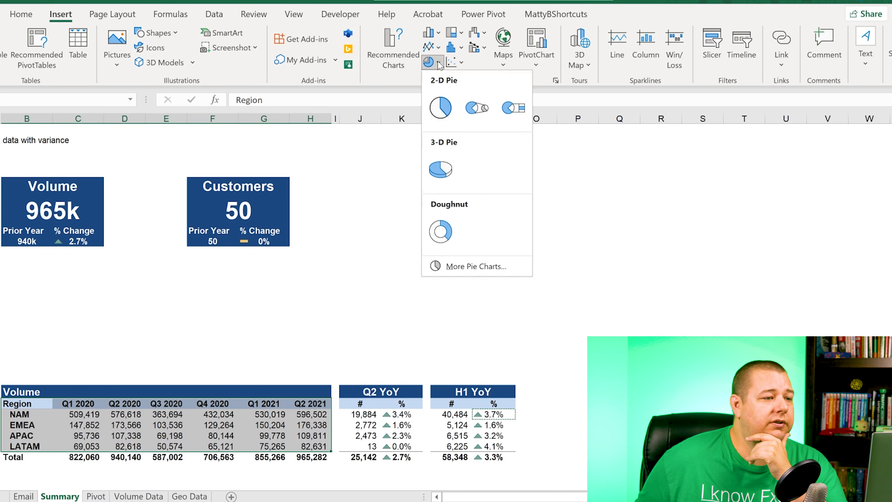
pyautogui.click(441, 230)
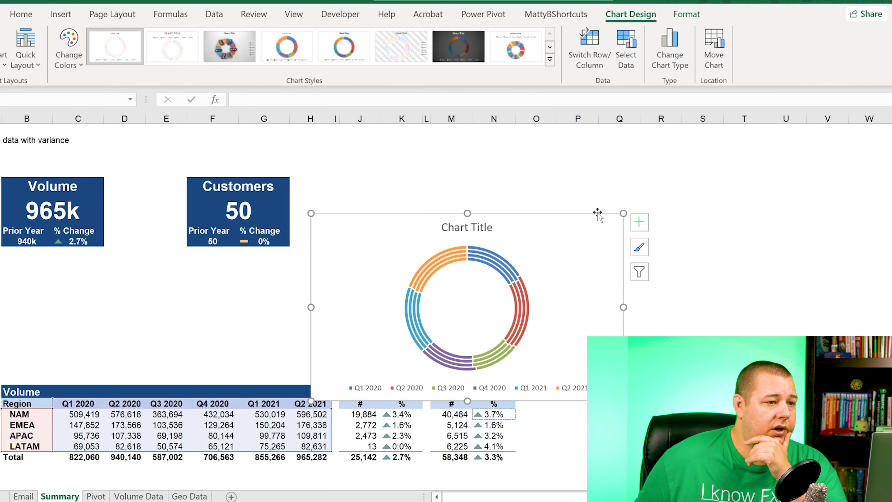
# Swap rows and columns in the doughnut chart's data source so the quarters are series and the regions are categories
pyautogui.click(626, 49)
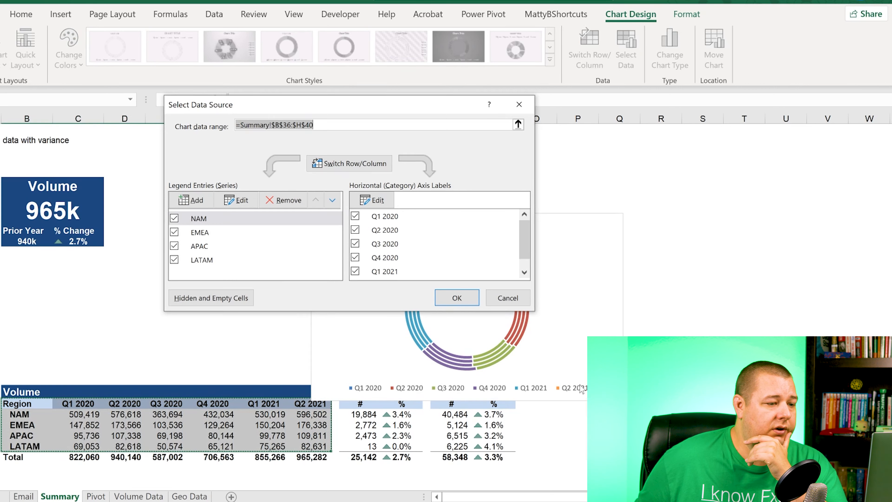
pyautogui.click(349, 163)
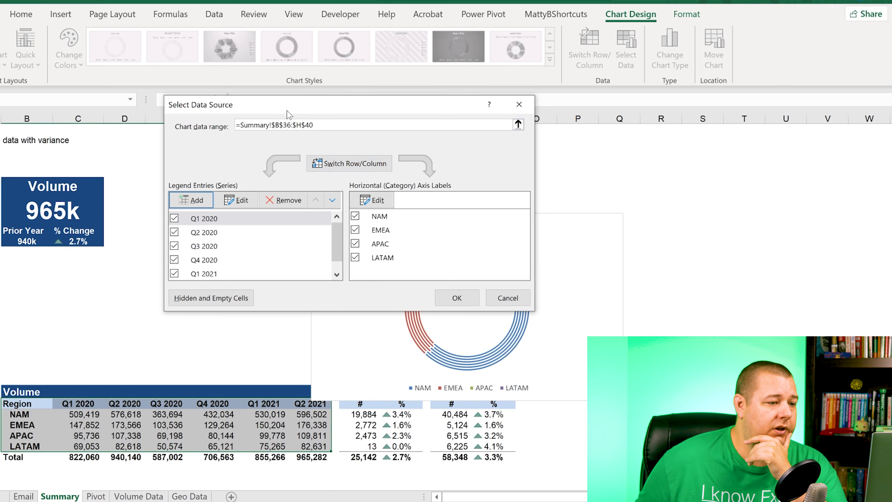
pyautogui.moveTo(389, 105); pyautogui.dragTo(238, 120)
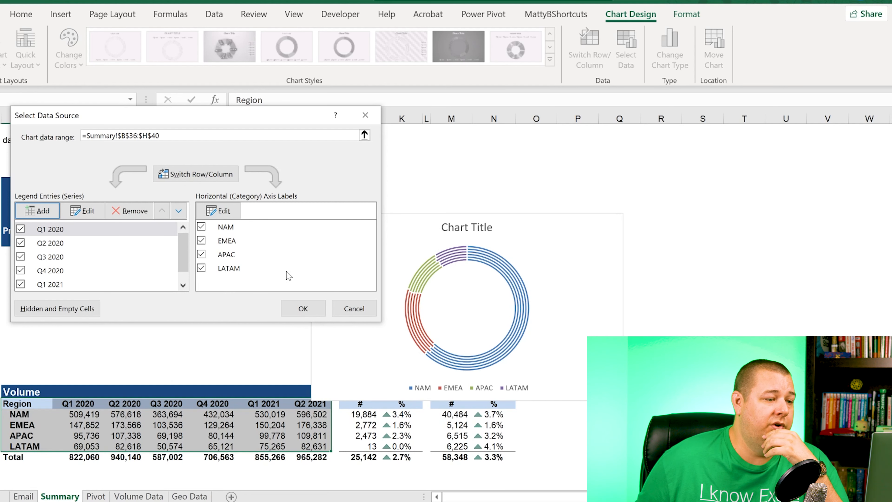
# Exclude the Q1 2020 through Q1 2021 series from the doughnut chart, keeping only Q2 2021
pyautogui.click(20, 229)
pyautogui.click(21, 242)
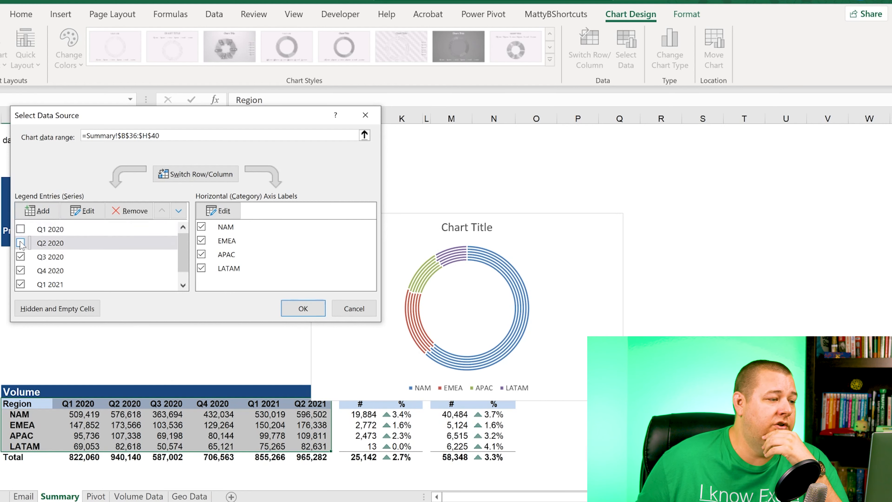
pyautogui.click(20, 257)
pyautogui.click(20, 271)
pyautogui.click(20, 283)
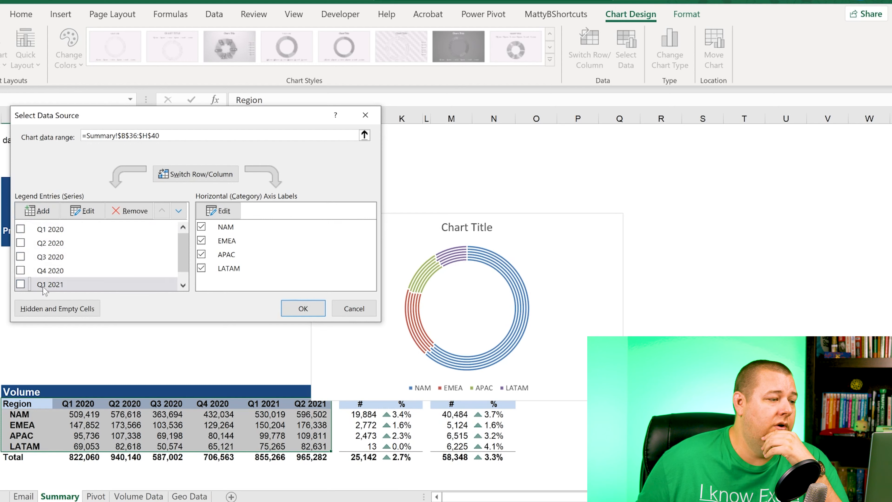
pyautogui.moveTo(181, 258); pyautogui.dragTo(121, 274)
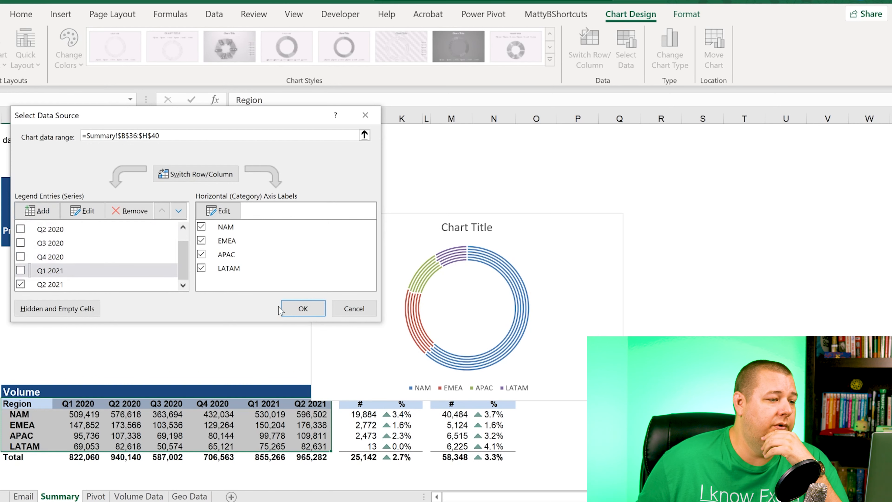
pyautogui.click(303, 308)
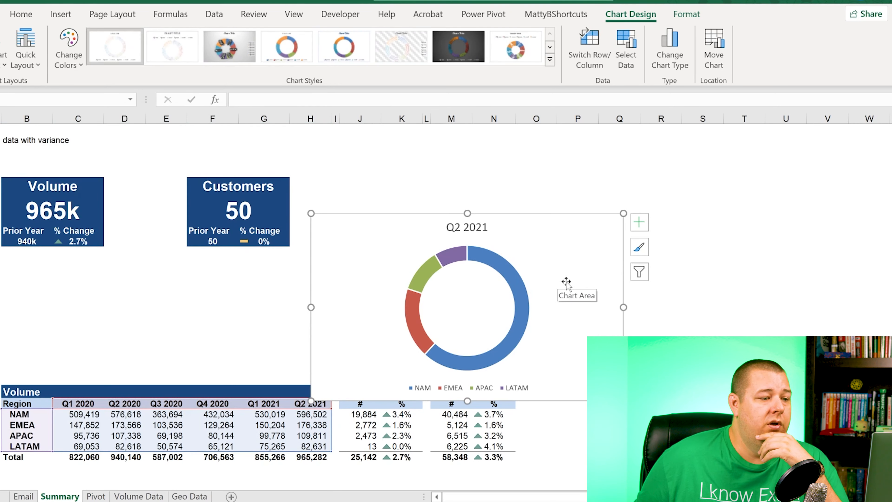
# Reduce the doughnut hole size of the Q2 2021 series to 60%
pyautogui.click(527, 304)
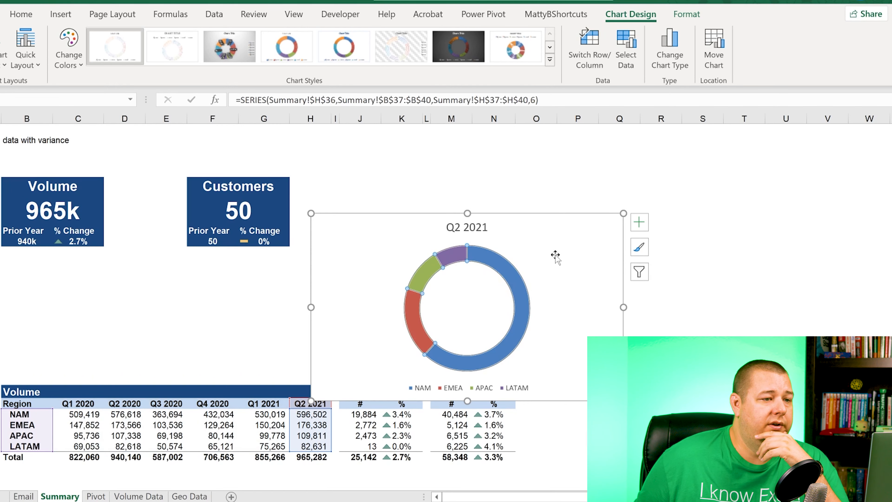
pyautogui.rightClick(523, 303)
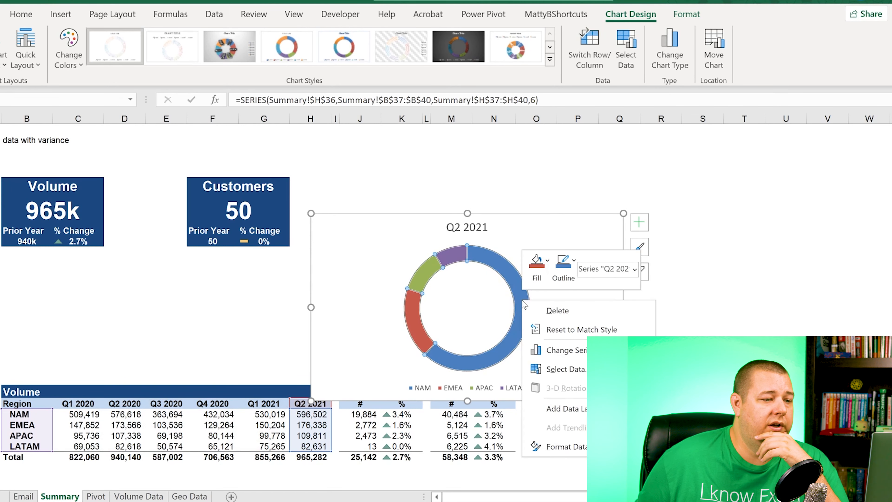
pyautogui.click(568, 446)
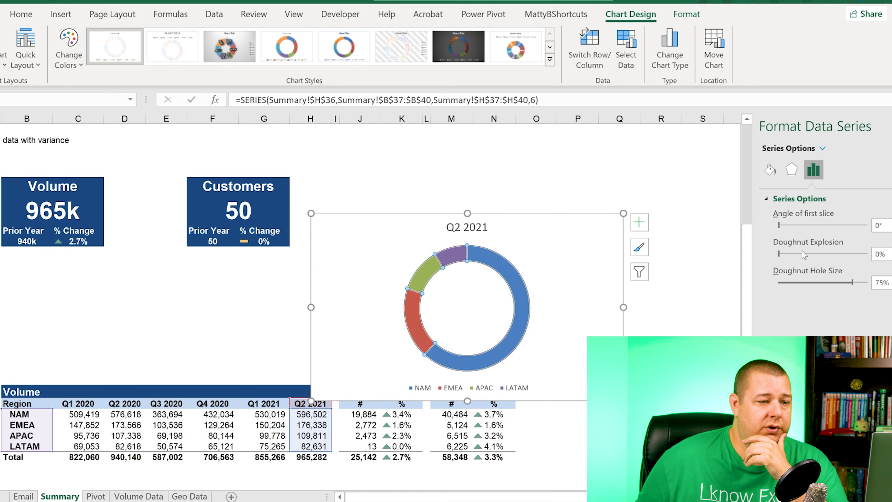
pyautogui.moveTo(853, 282); pyautogui.dragTo(837, 283)
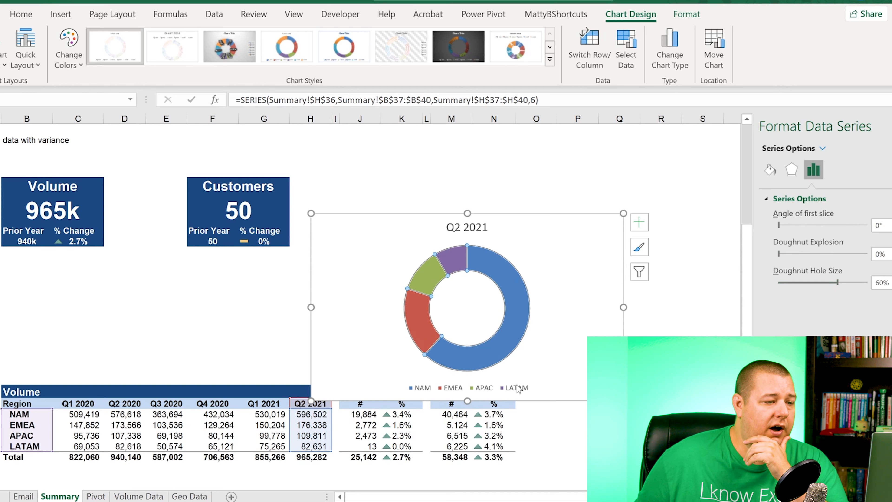
# Try adding a data label to the NAM slice alone, and undo it
pyautogui.click(494, 350)
pyautogui.rightClick(494, 350)
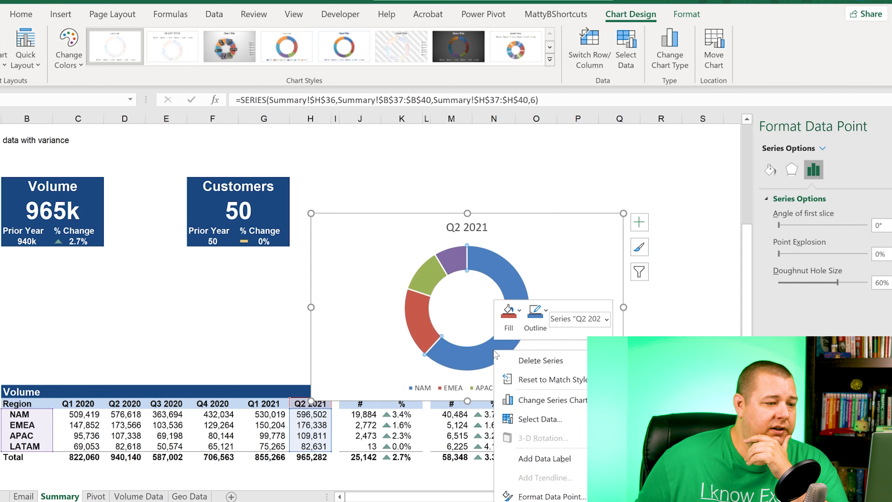
pyautogui.click(536, 453)
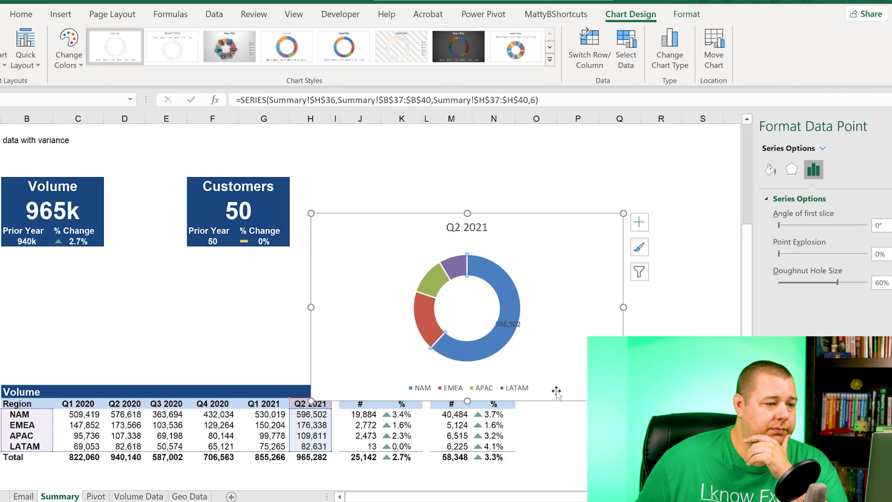
pyautogui.click(582, 334)
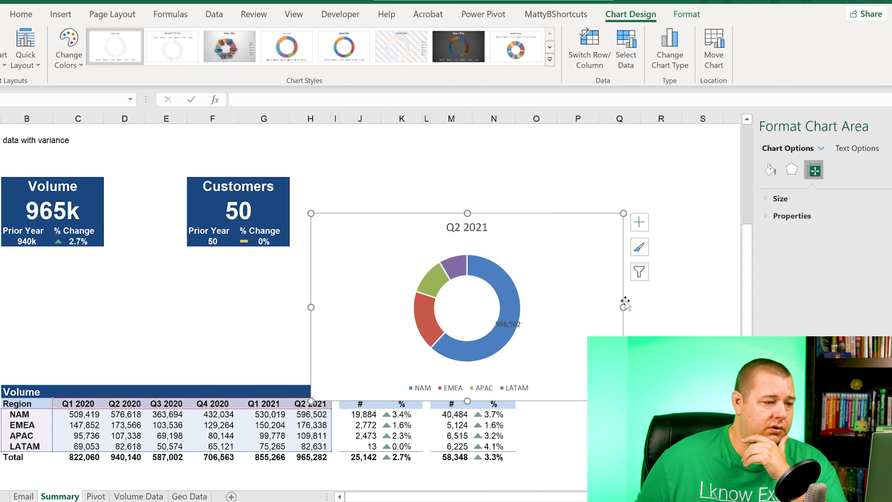
pyautogui.hotkey('ctrl', 'z')
pyautogui.click(698, 335)
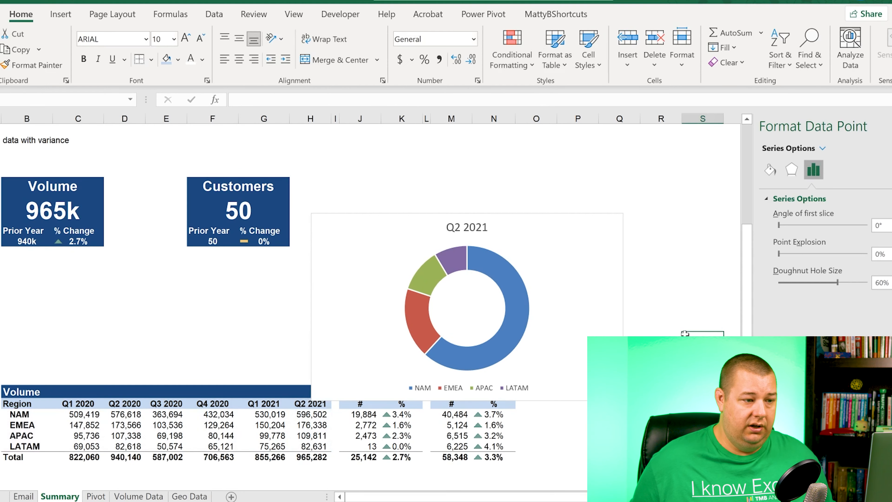
# Add data labels to every slice of the Q2 2021 doughnut and make the label text bold and white
pyautogui.rightClick(503, 334)
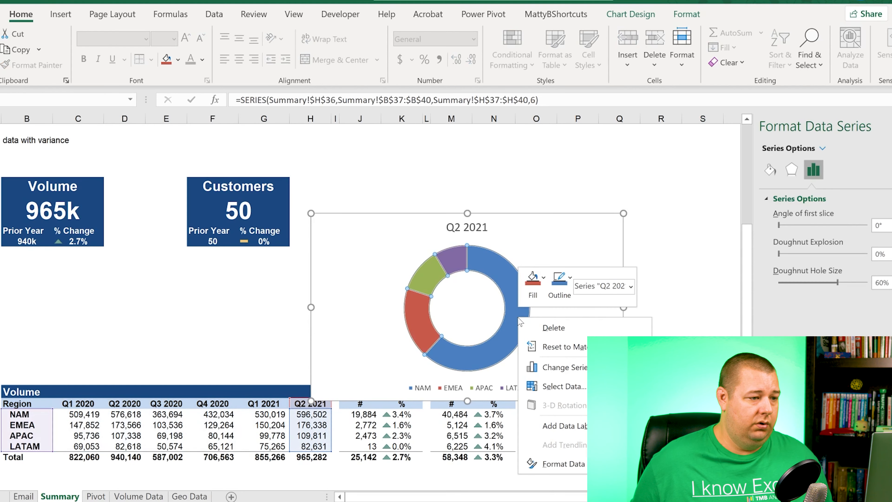
pyautogui.press('Escape')
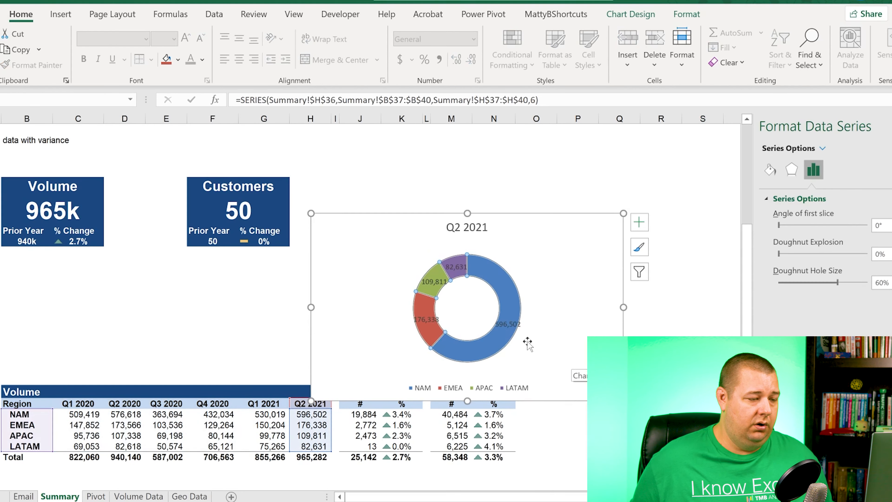
pyautogui.click(501, 322)
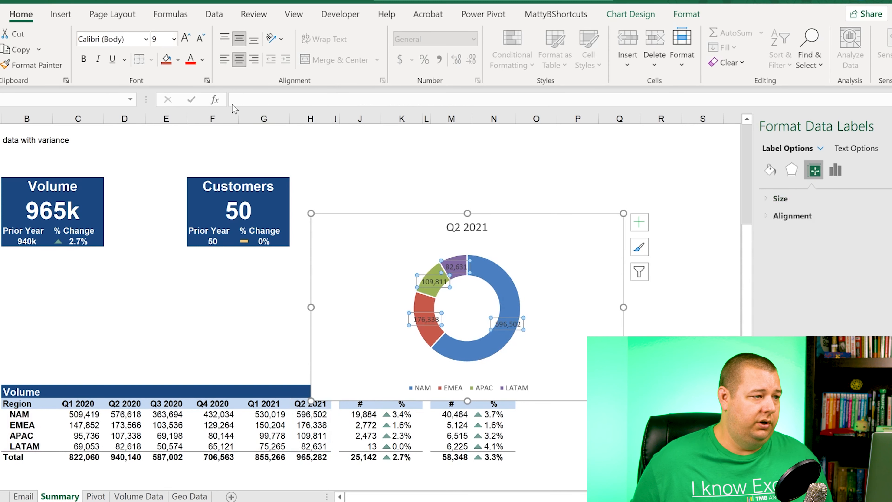
pyautogui.click(89, 60)
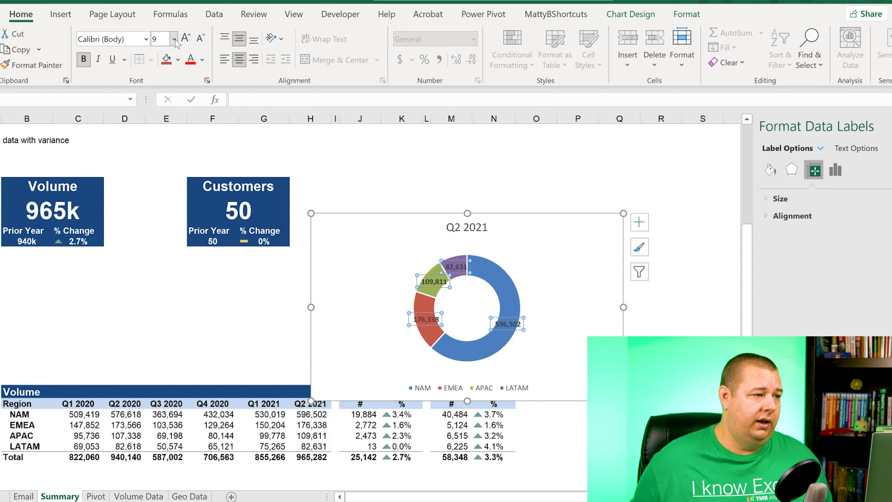
pyautogui.click(202, 60)
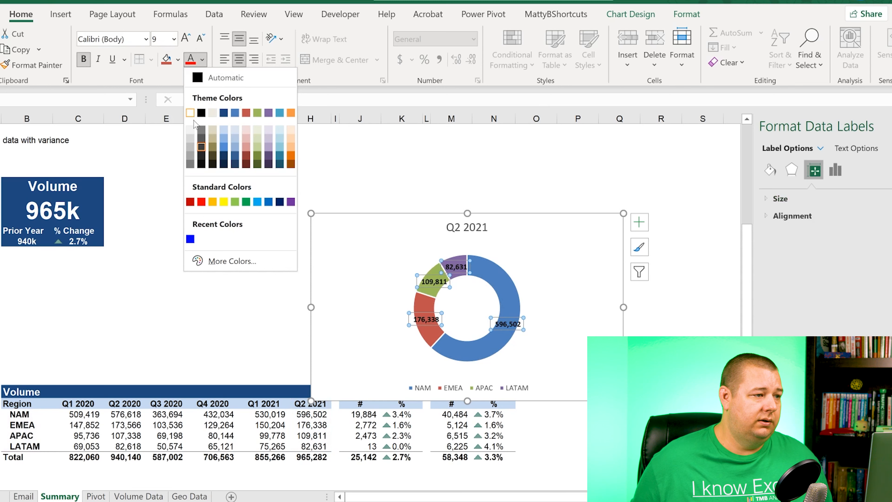
pyautogui.click(190, 113)
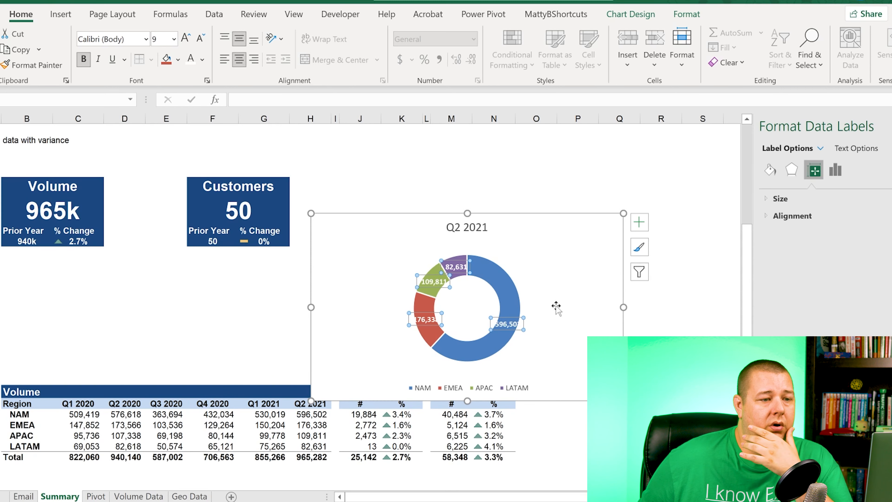
pyautogui.click(864, 148)
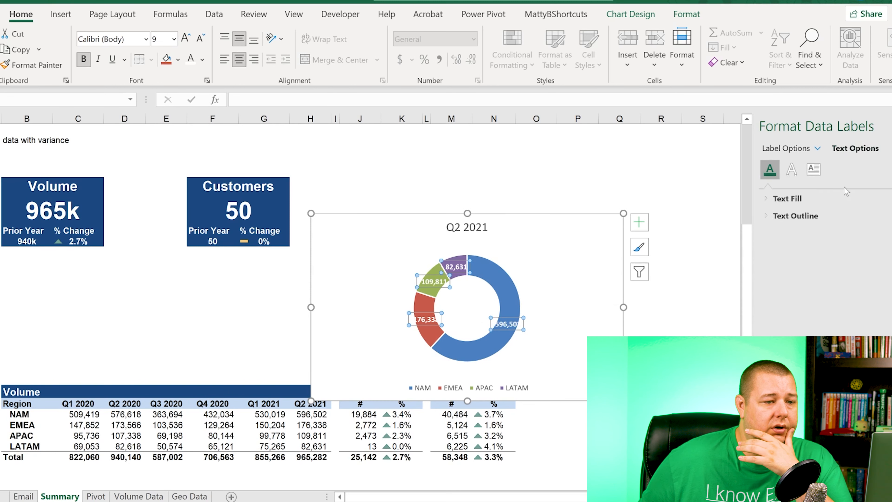
pyautogui.click(791, 169)
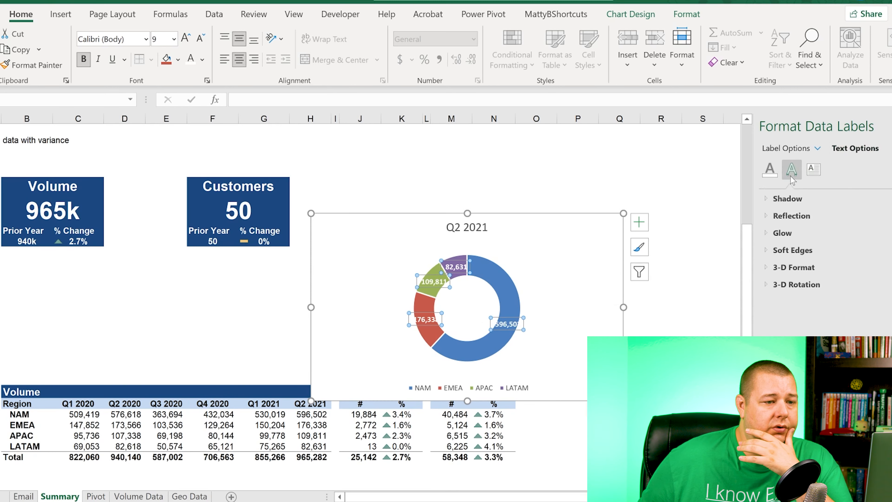
pyautogui.click(813, 170)
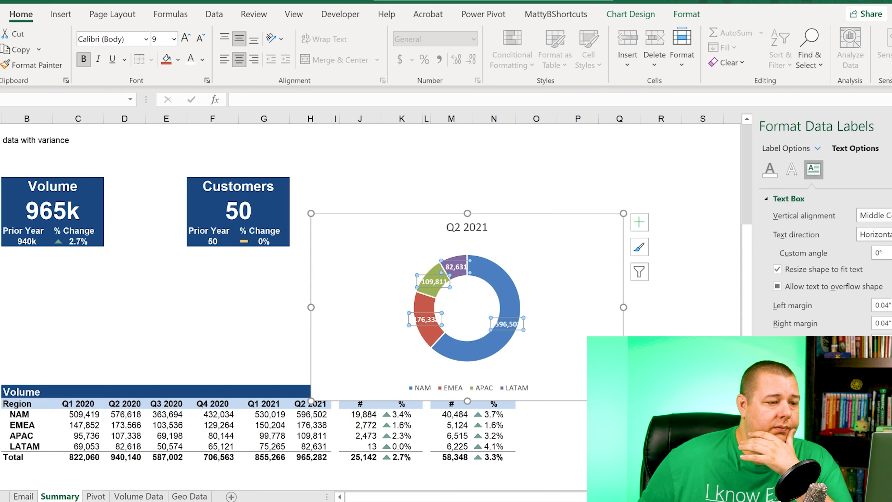
pyautogui.click(669, 327)
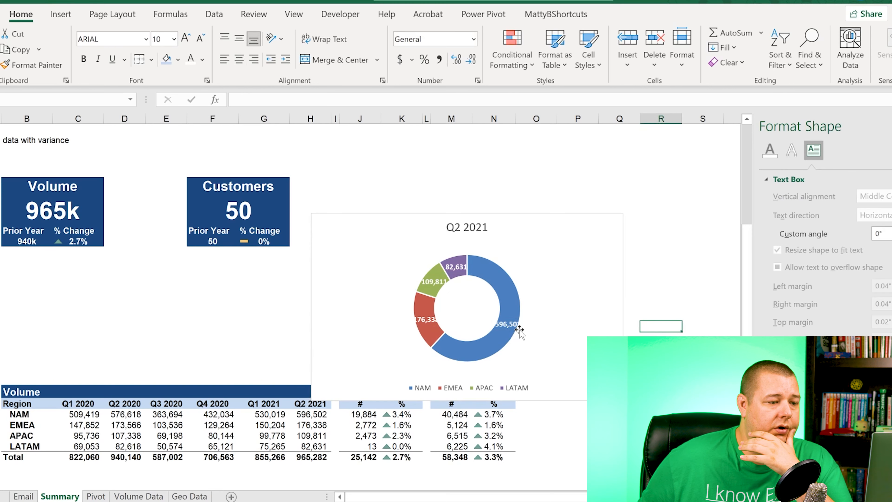
# Apply the custom number format 0,k to the doughnut chart's data labels so the volumes display in thousands
pyautogui.click(511, 325)
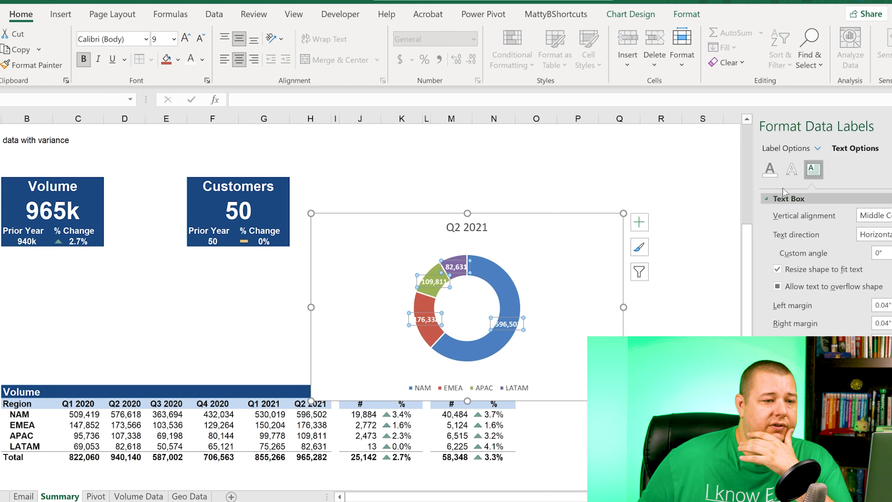
pyautogui.click(818, 148)
pyautogui.click(807, 150)
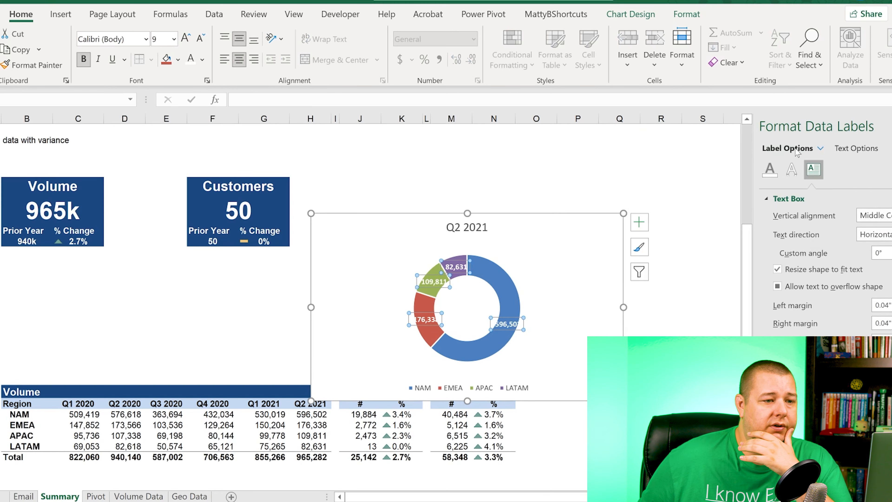
pyautogui.click(795, 149)
pyautogui.click(849, 393)
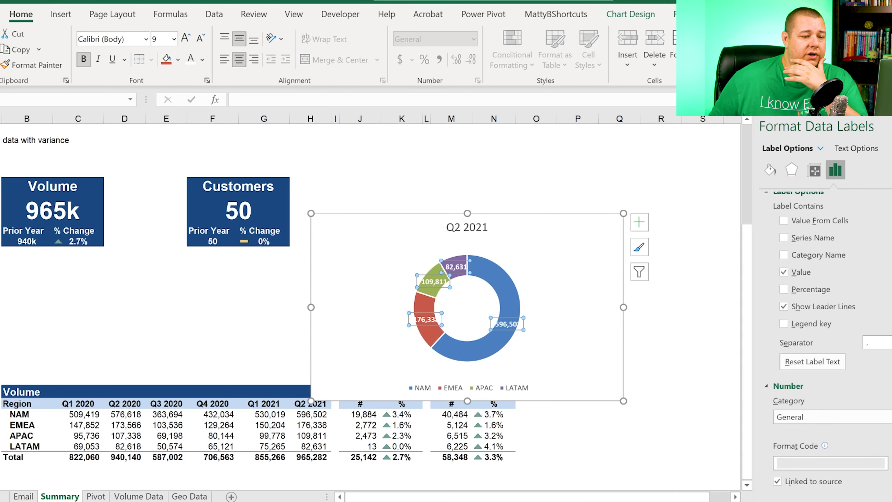
pyautogui.click(815, 463)
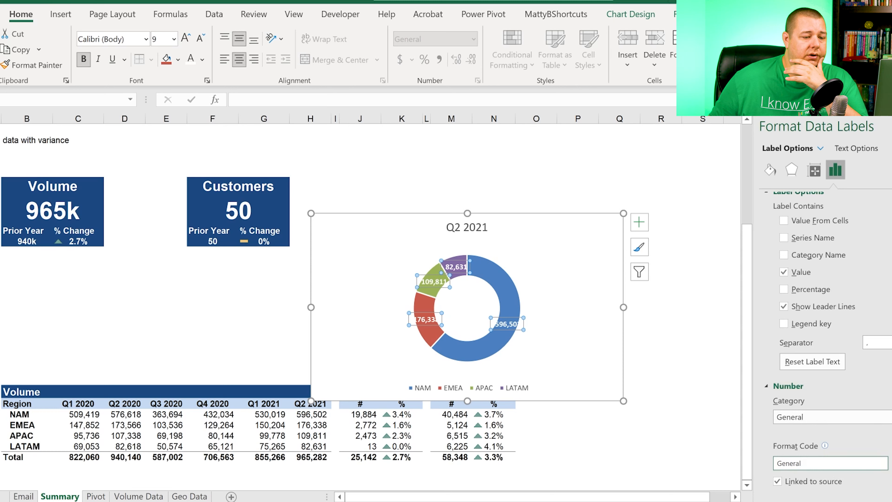
pyautogui.click(832, 417)
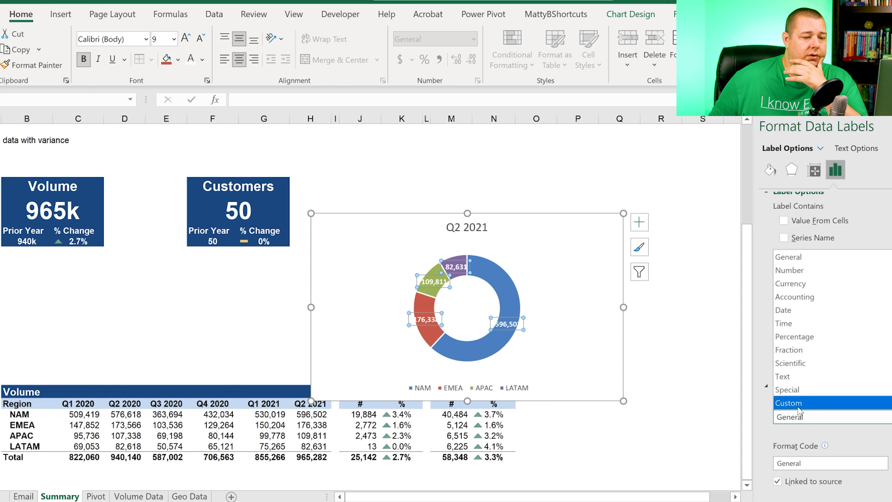
pyautogui.click(815, 403)
pyautogui.click(812, 451)
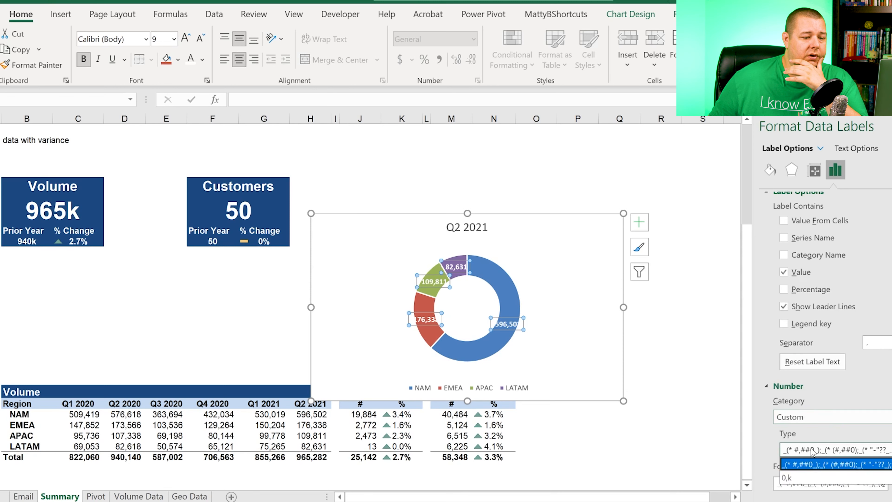
pyautogui.click(800, 477)
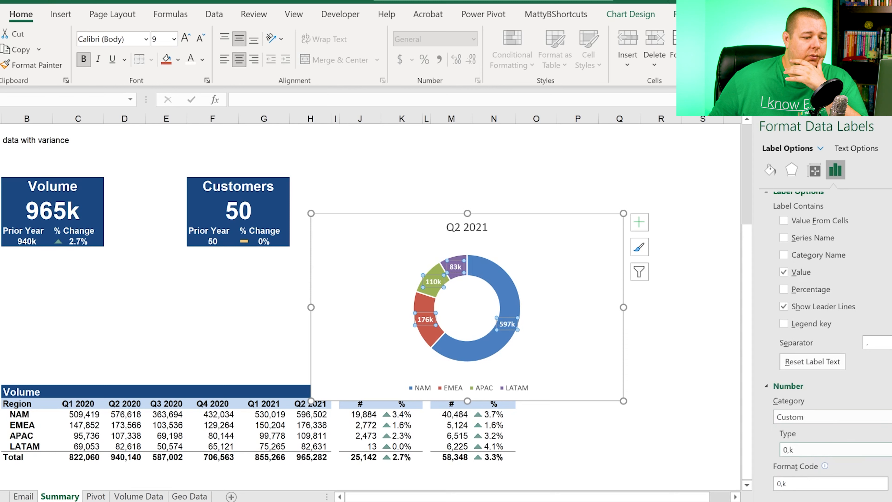
pyautogui.click(671, 424)
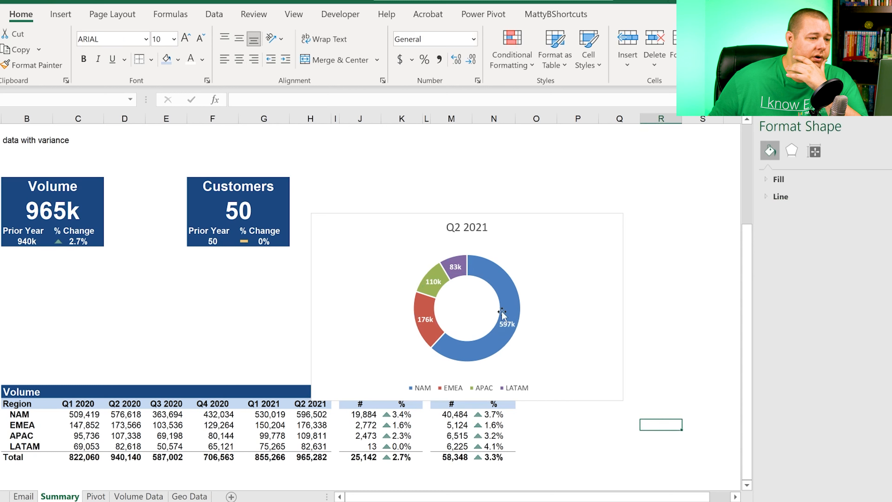
# Delete the Q2 2021 title from the doughnut chart
pyautogui.click(481, 241)
pyautogui.click(471, 234)
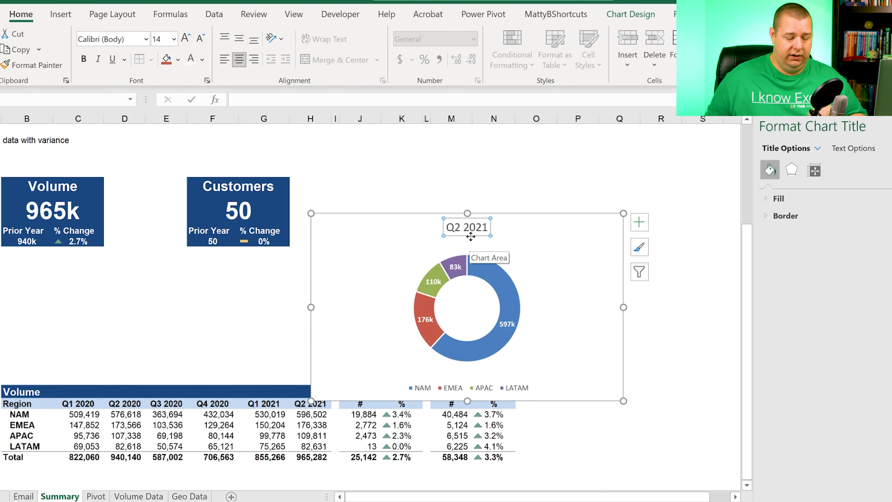
pyautogui.press('Delete')
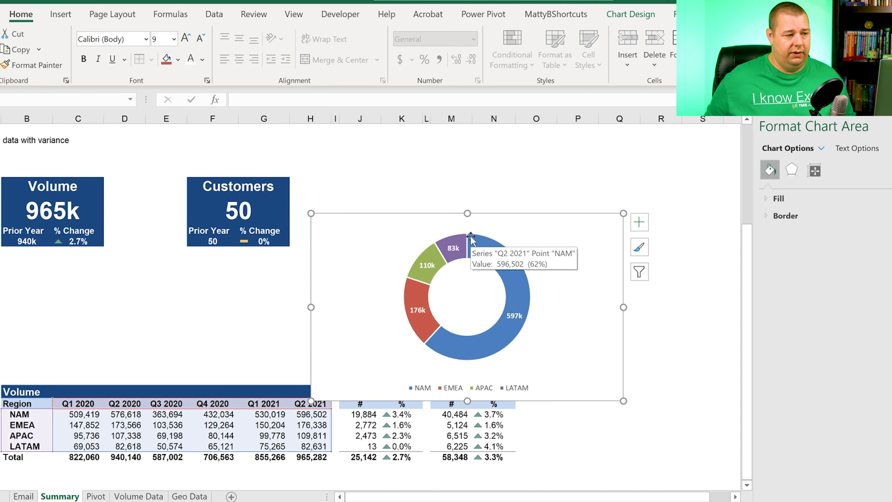
# Increase the font size of the doughnut chart's data labels to 16
pyautogui.click(497, 265)
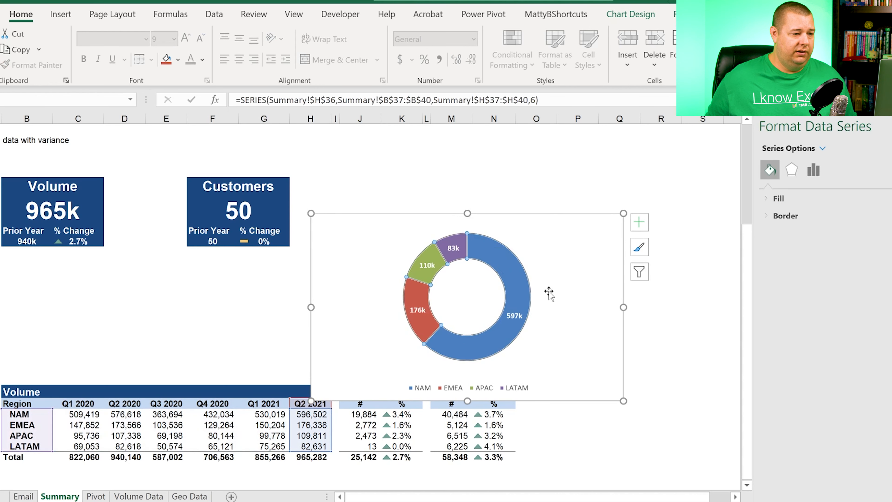
pyautogui.click(514, 312)
pyautogui.click(185, 38)
pyautogui.click(185, 38)
pyautogui.click(185, 38)
pyautogui.click(185, 38)
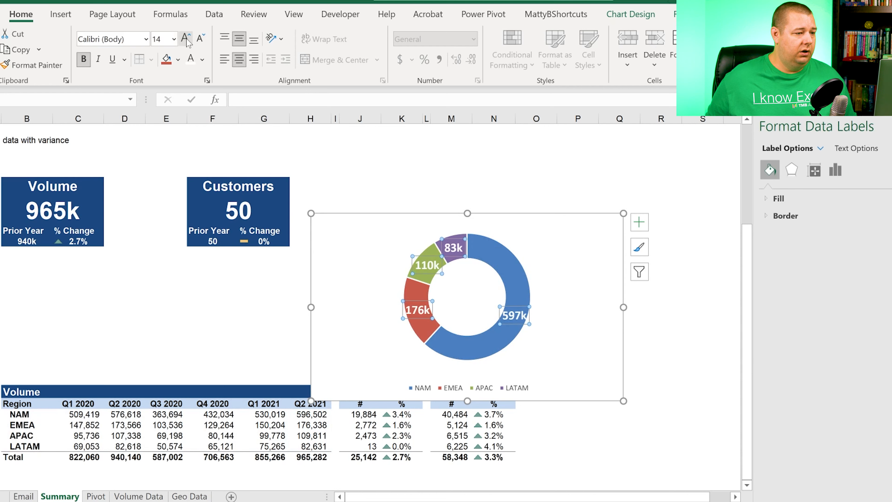
pyautogui.click(185, 38)
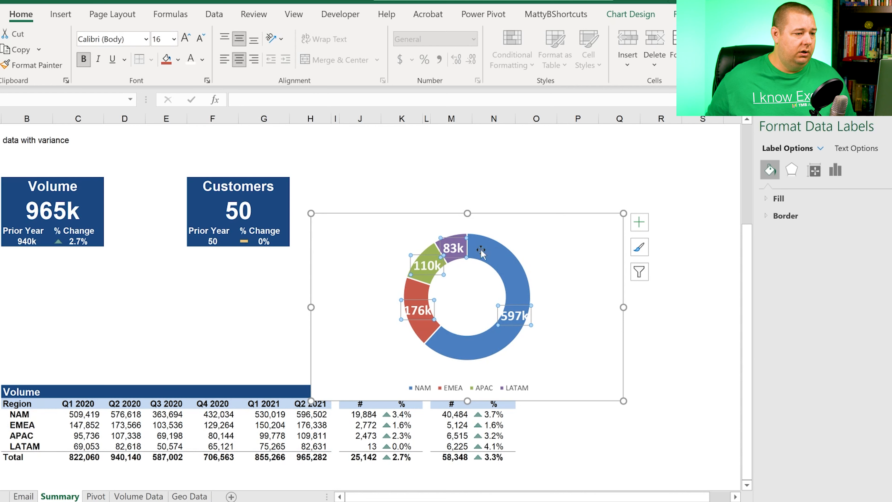
# Reduce the doughnut hole size of the Q2 2021 series to 47%
pyautogui.click(524, 274)
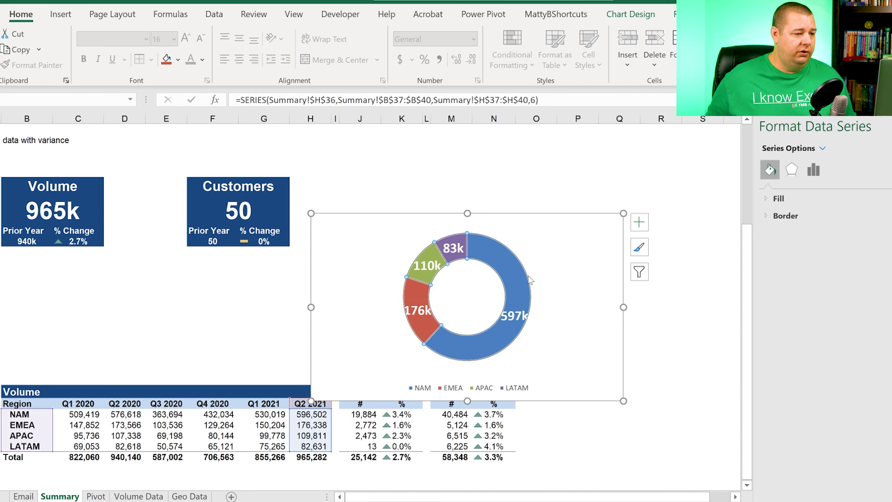
pyautogui.rightClick(522, 286)
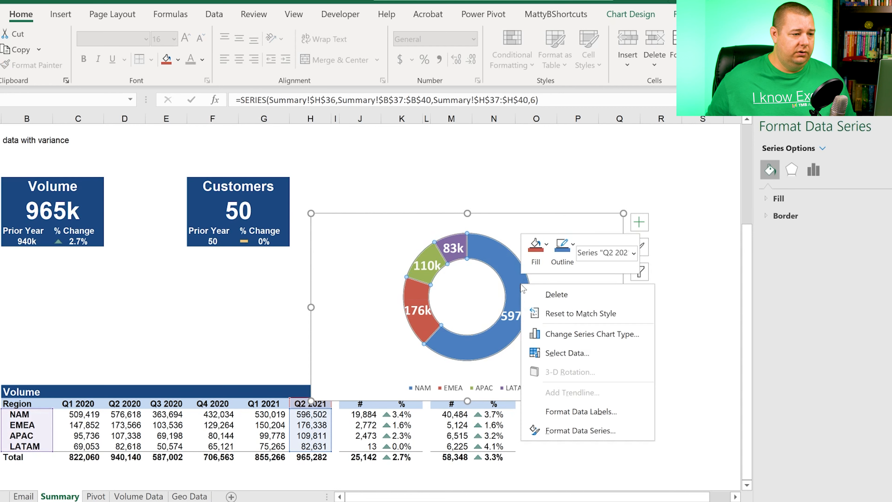
pyautogui.click(580, 429)
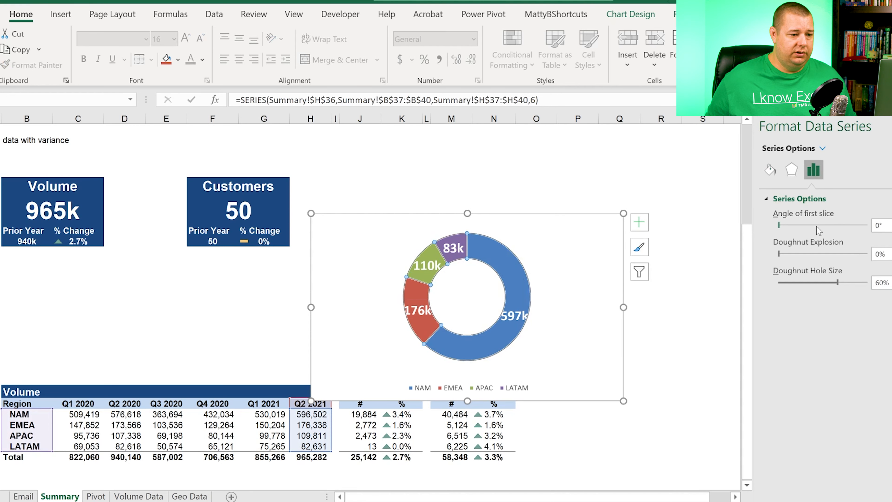
pyautogui.moveTo(837, 283); pyautogui.dragTo(824, 283)
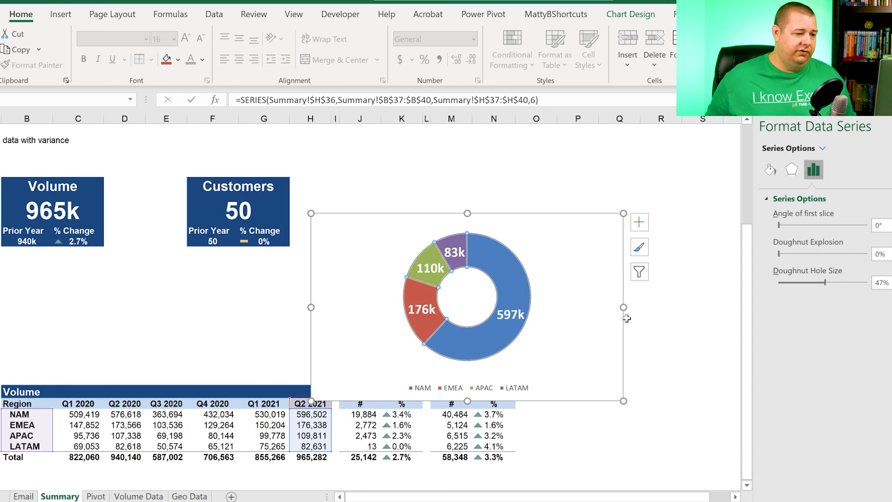
pyautogui.click(675, 325)
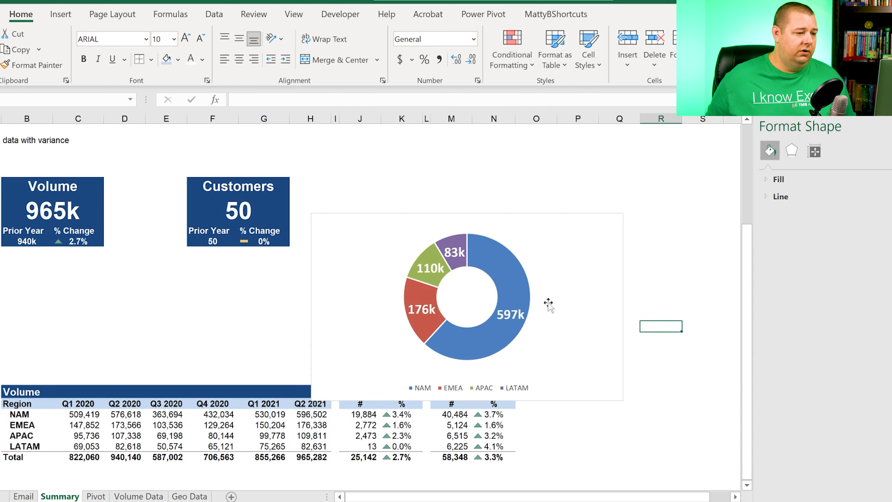
# Set the chart's legend position to Right and format its text as bold, size 12
pyautogui.click(468, 386)
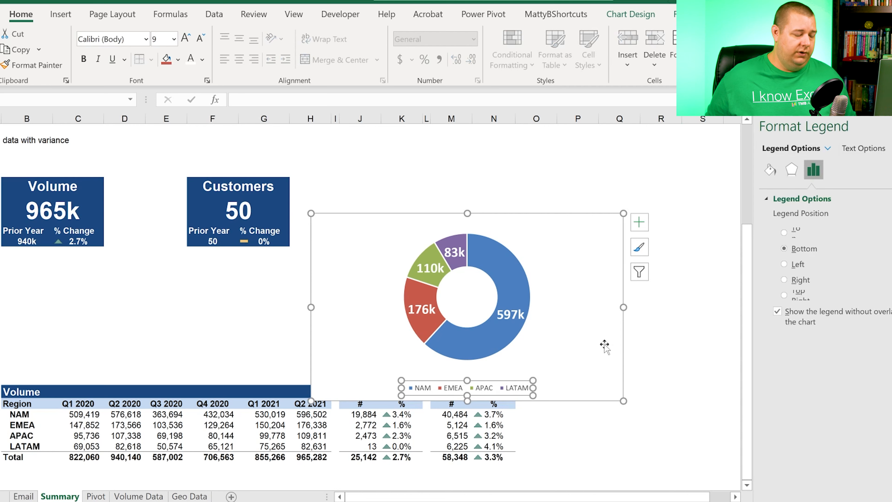
pyautogui.hotkey('ctrl', 'b')
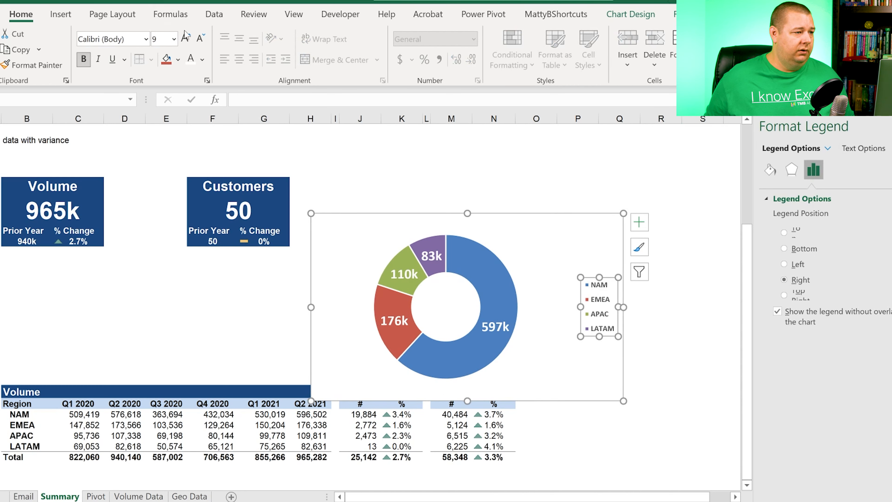
pyautogui.click(186, 39)
pyautogui.click(186, 39)
pyautogui.click(186, 38)
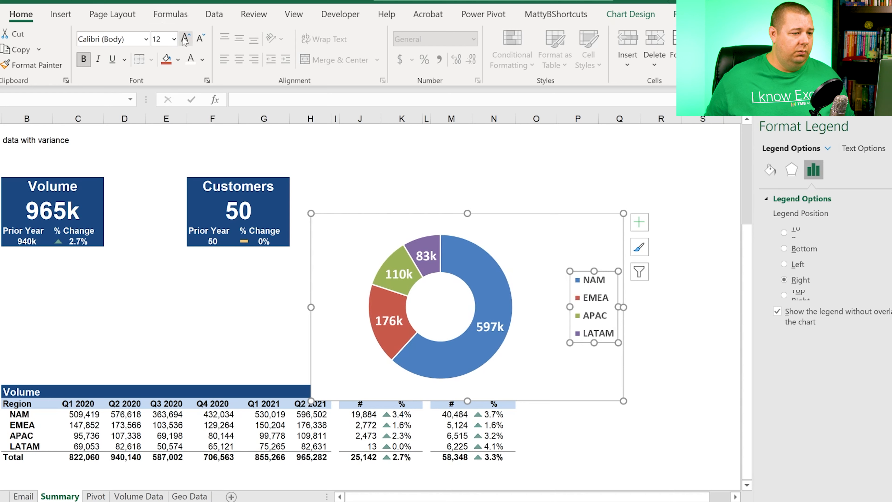
# Shift the doughnut chart toward the Customers card and set its chart area to No fill
pyautogui.moveTo(559, 287); pyautogui.dragTo(516, 288)
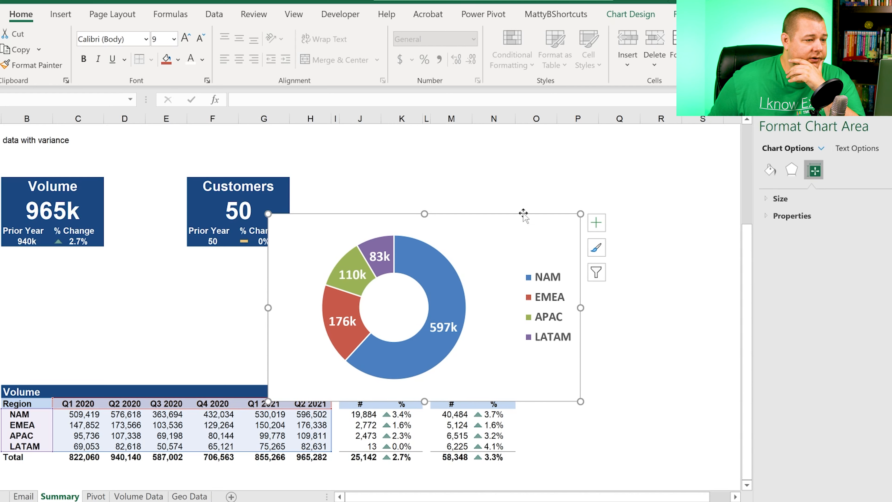
pyautogui.rightClick(514, 232)
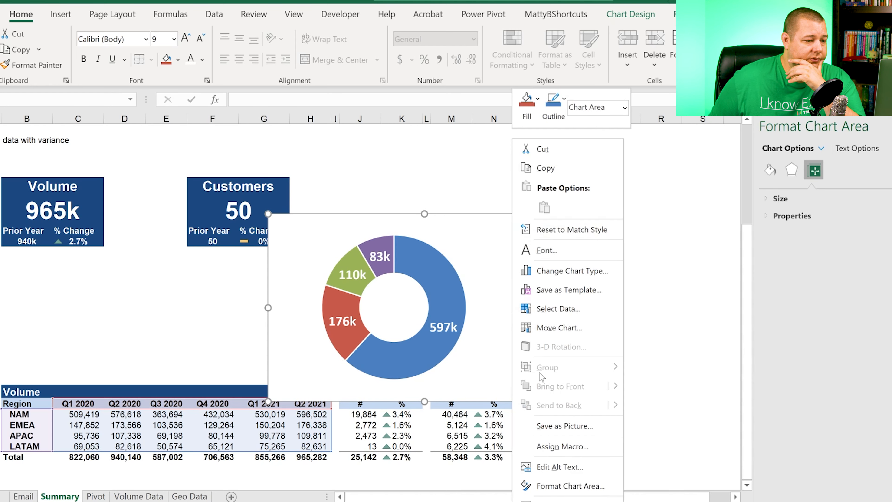
pyautogui.click(560, 485)
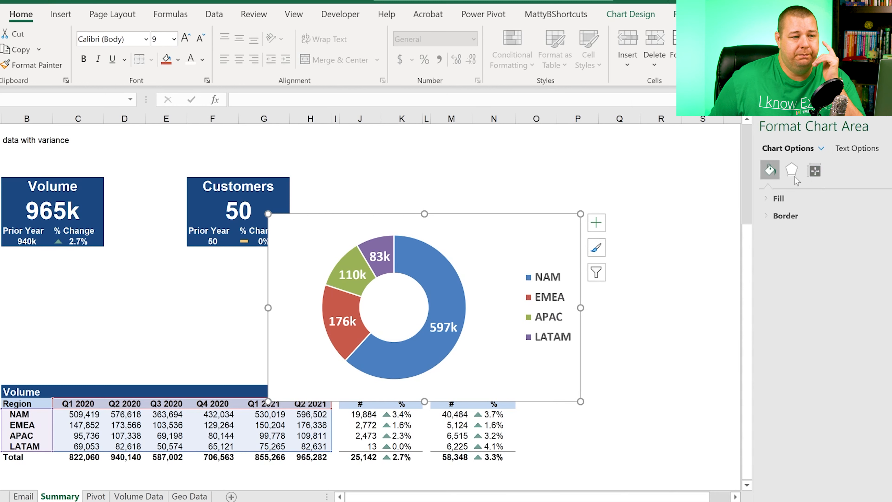
pyautogui.click(765, 199)
pyautogui.click(777, 218)
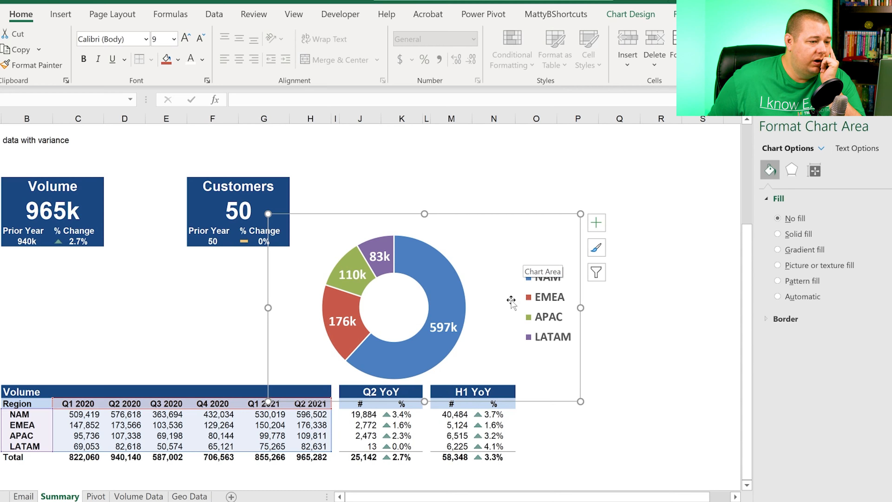
# Shrink the doughnut chart in width and height and place it beneath the Volume card, above the Volume table
pyautogui.moveTo(268, 307); pyautogui.dragTo(376, 309)
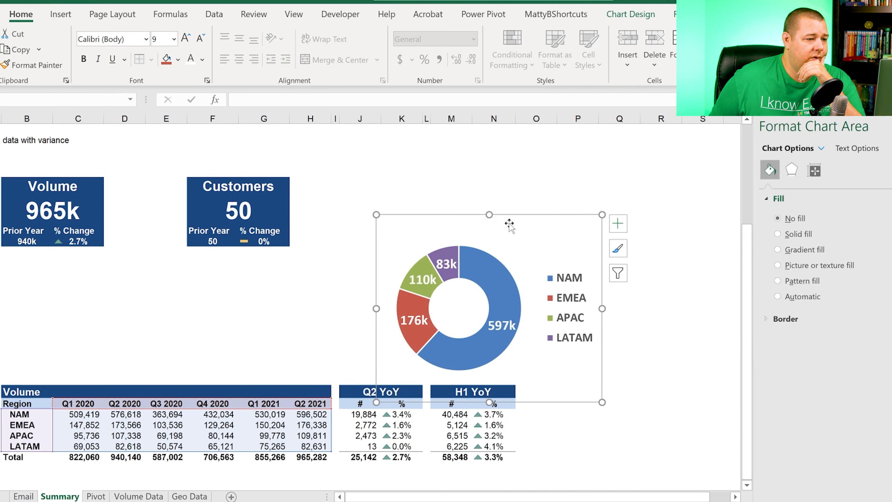
pyautogui.moveTo(488, 215); pyautogui.dragTo(488, 228)
pyautogui.moveTo(536, 245)
pyautogui.mouseDown()
pyautogui.moveTo(155, 247)
pyautogui.moveTo(174, 247)
pyautogui.mouseUp()
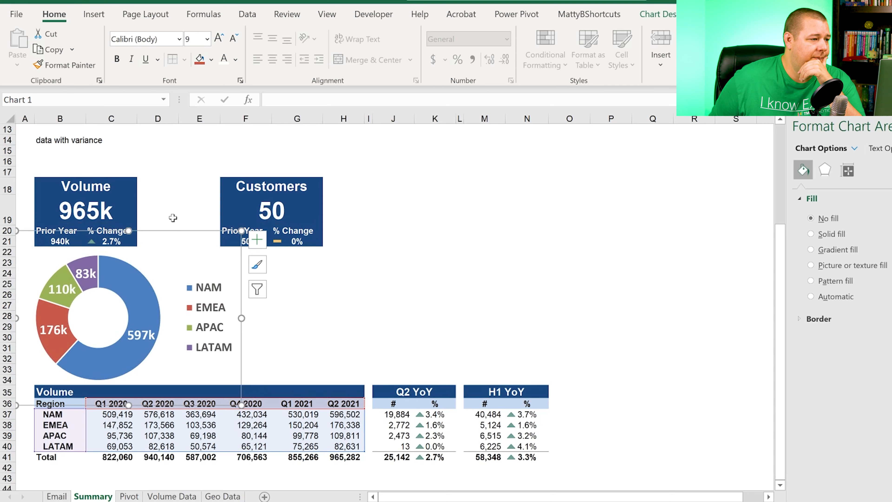
# Widen column A slightly and move the chart's legend closer to the doughnut
pyautogui.moveTo(35, 118); pyautogui.dragTo(53, 123)
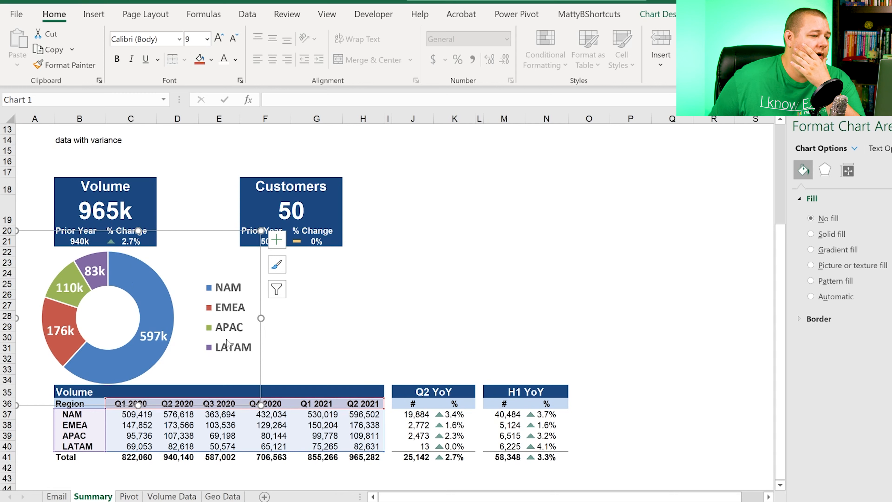
pyautogui.click(233, 326)
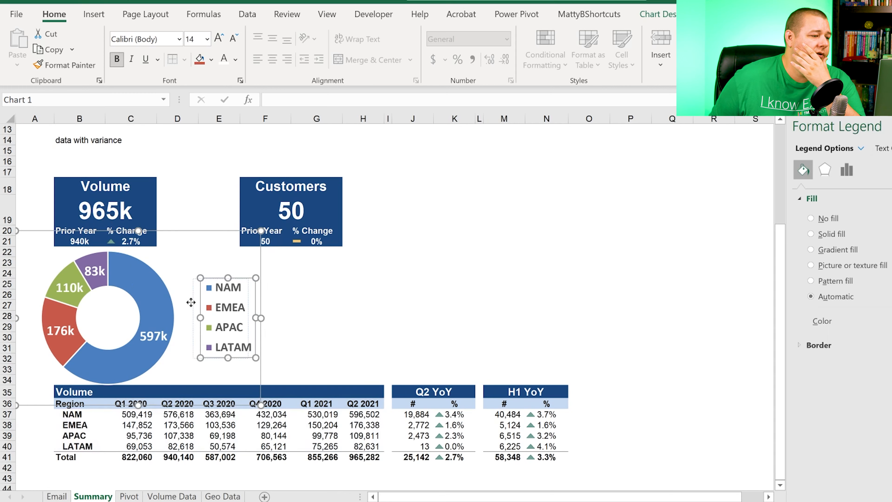
pyautogui.moveTo(187, 303); pyautogui.dragTo(175, 305)
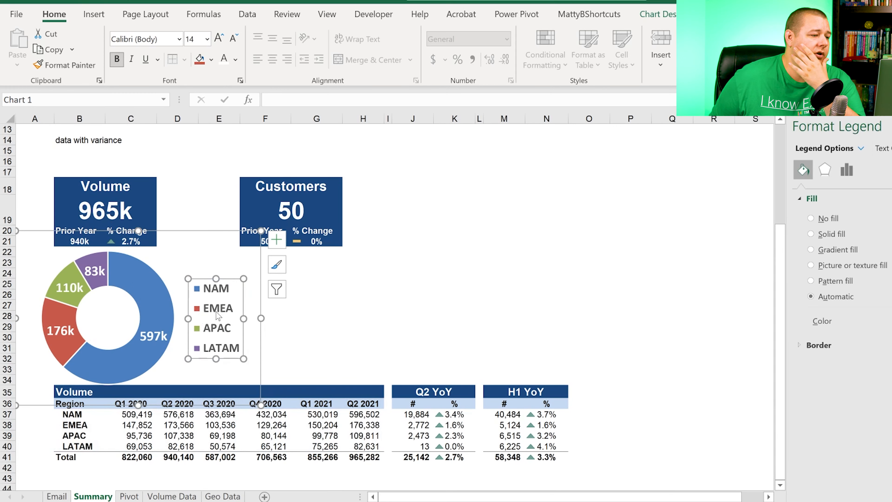
pyautogui.click(425, 297)
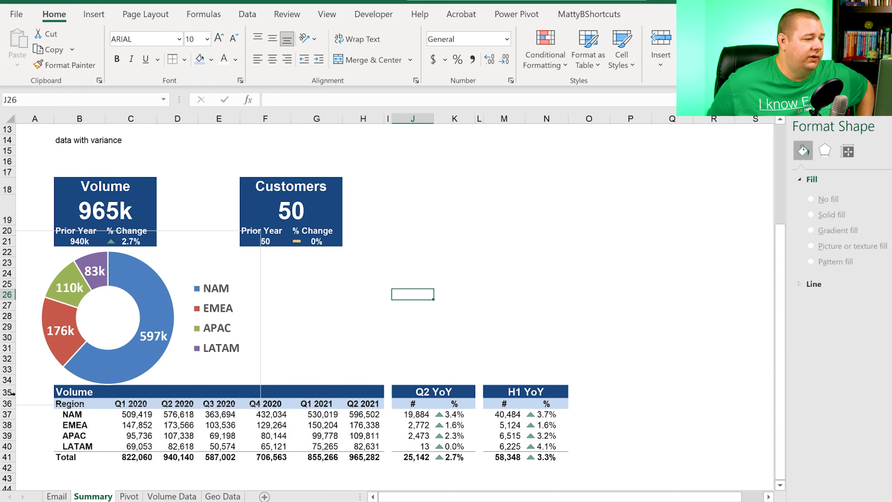
# Increase the height of rows 22 to 34 behind the doughnut chart to add space above the Volume table
pyautogui.click(299, 352)
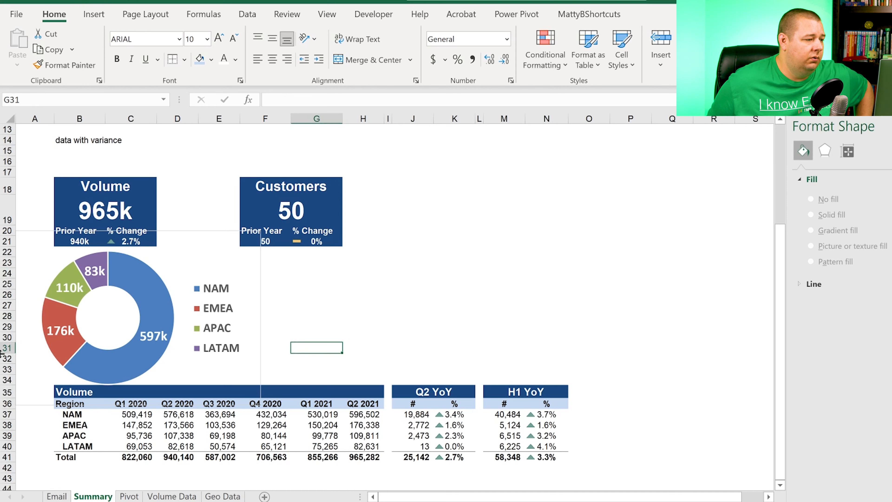
pyautogui.moveTo(8, 379); pyautogui.dragTo(3, 250)
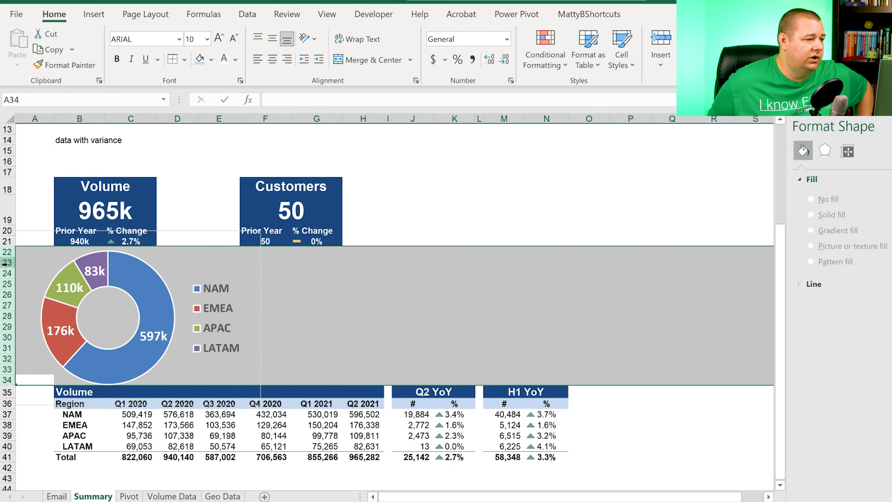
pyautogui.moveTo(6, 267); pyautogui.dragTo(3, 268)
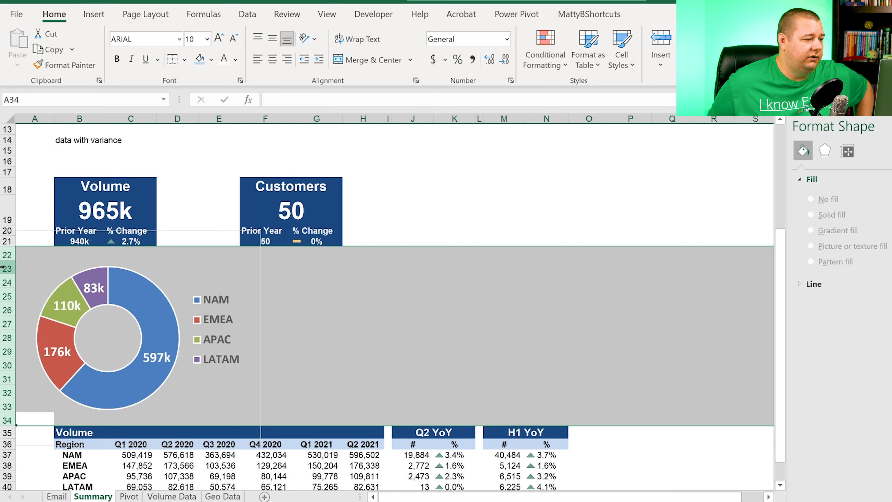
pyautogui.moveTo(7, 262); pyautogui.dragTo(10, 259)
pyautogui.click(545, 179)
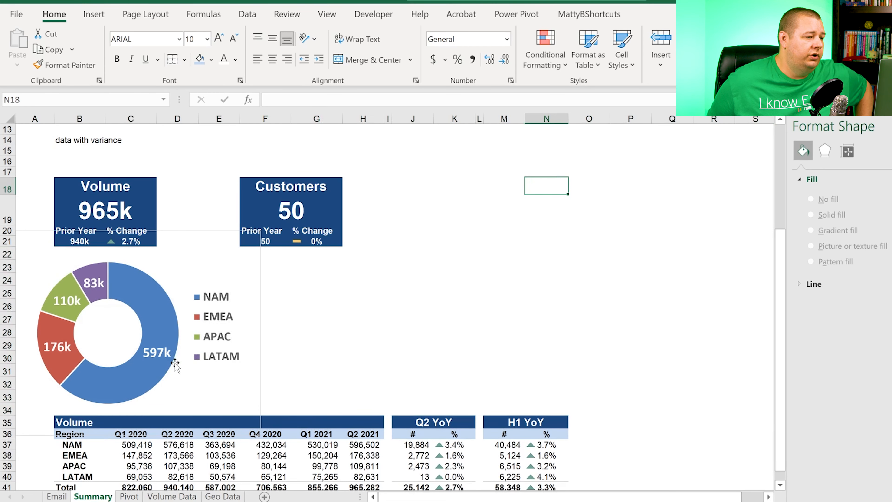
pyautogui.click(410, 345)
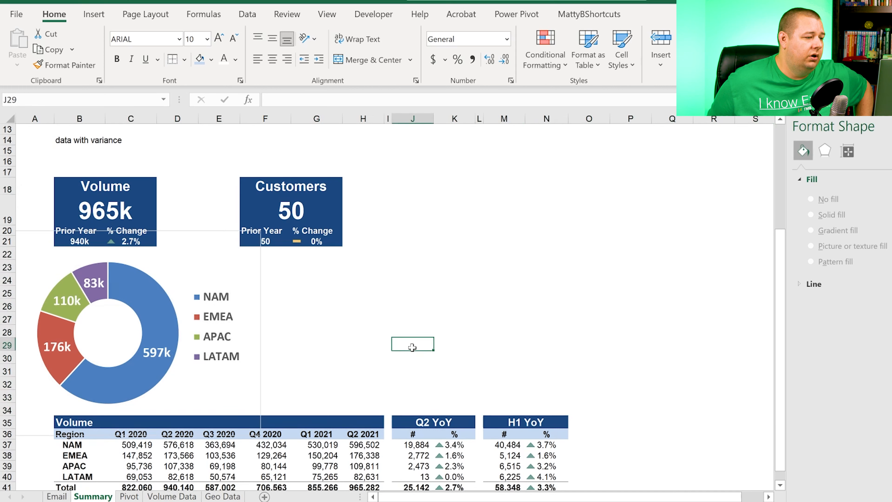
# Set the border of the doughnut chart's chart area to No line
pyautogui.click(177, 205)
pyautogui.click(435, 277)
pyautogui.click(262, 409)
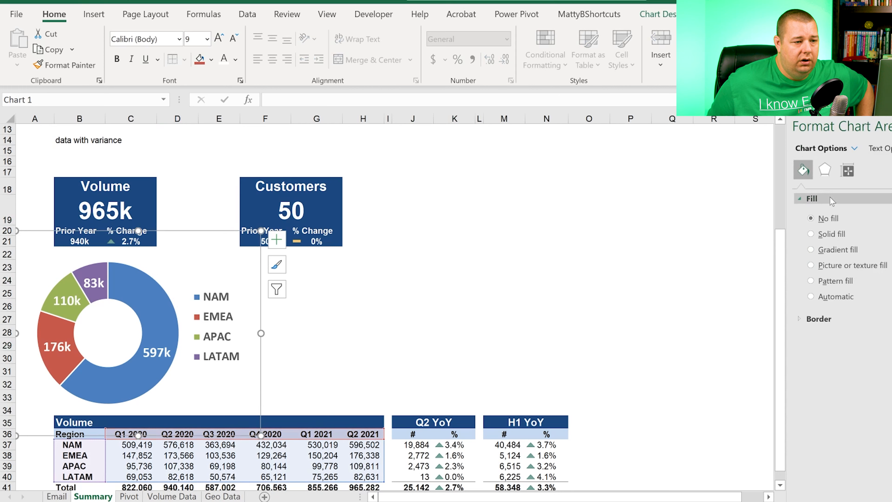
pyautogui.click(807, 318)
pyautogui.click(811, 339)
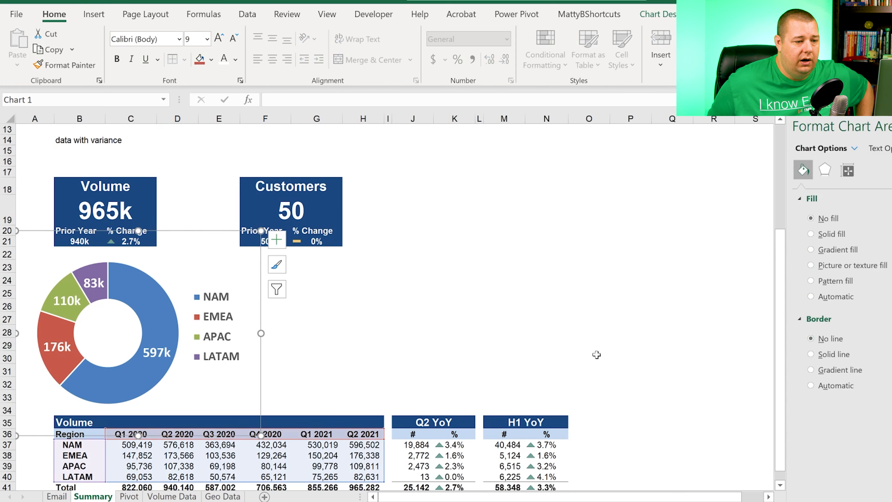
pyautogui.click(594, 356)
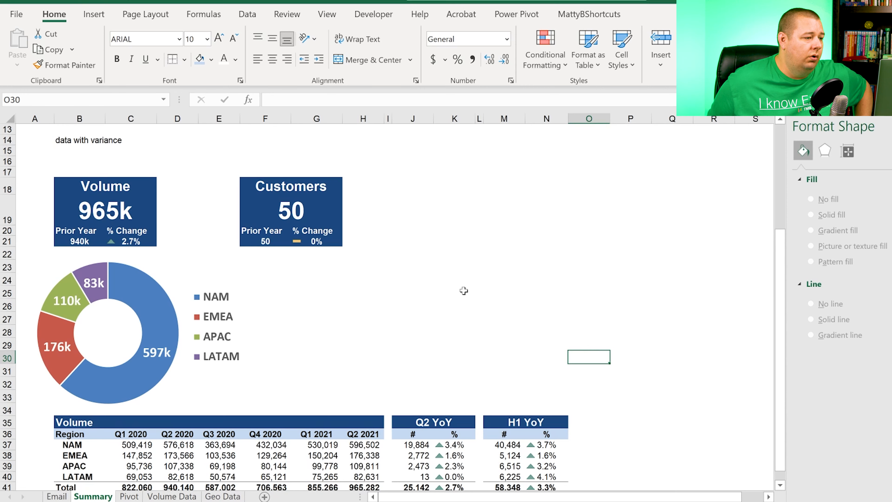
# Copy the Volume table with its Q2 YoY and H1 YoY blocks (B35:N41) and paste it at B43
pyautogui.scroll(-4, 463, 291)
pyautogui.scroll(4, 458, 291)
pyautogui.scroll(-4, 457, 292)
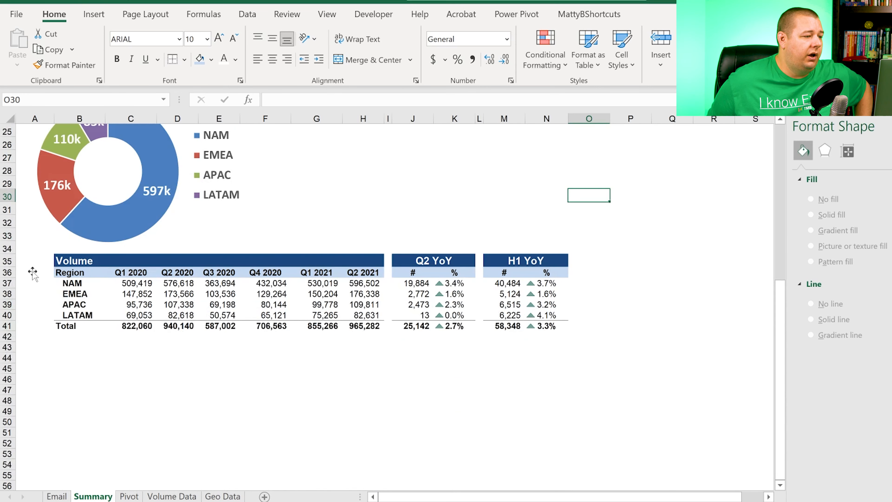
pyautogui.click(63, 262)
pyautogui.click(177, 389)
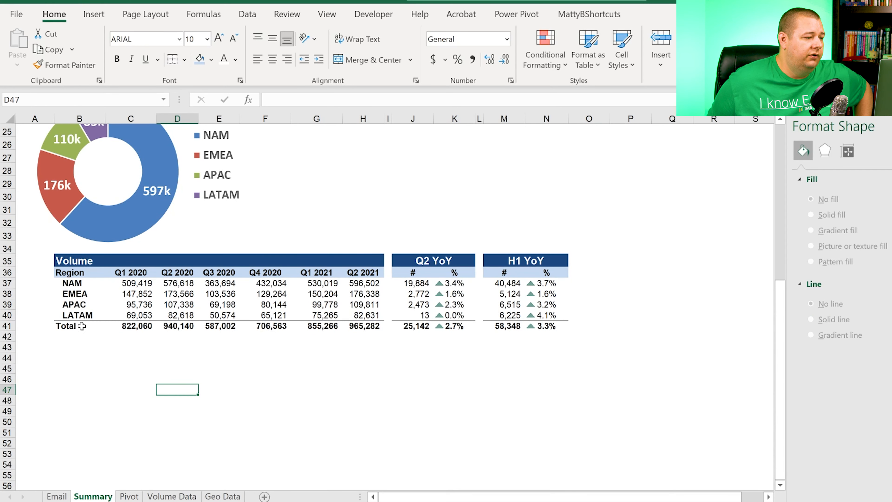
pyautogui.moveTo(551, 327); pyautogui.dragTo(75, 264)
pyautogui.hotkey('ctrl', 'c')
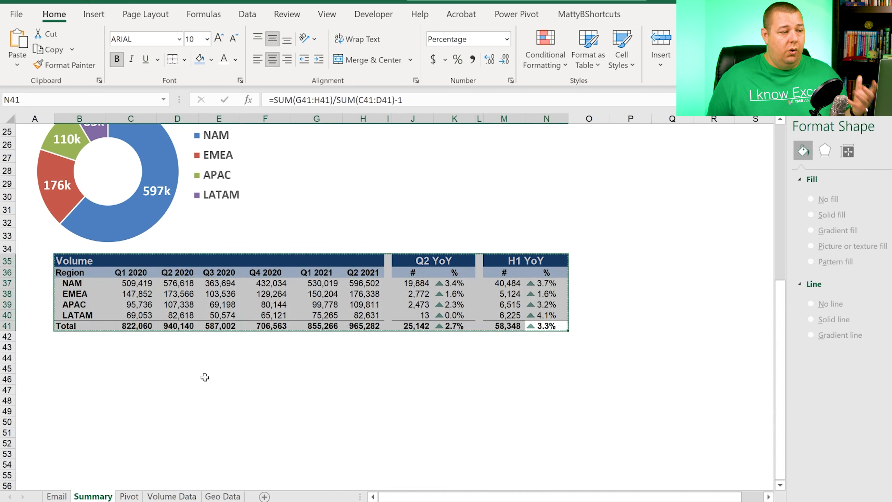
pyautogui.click(72, 360)
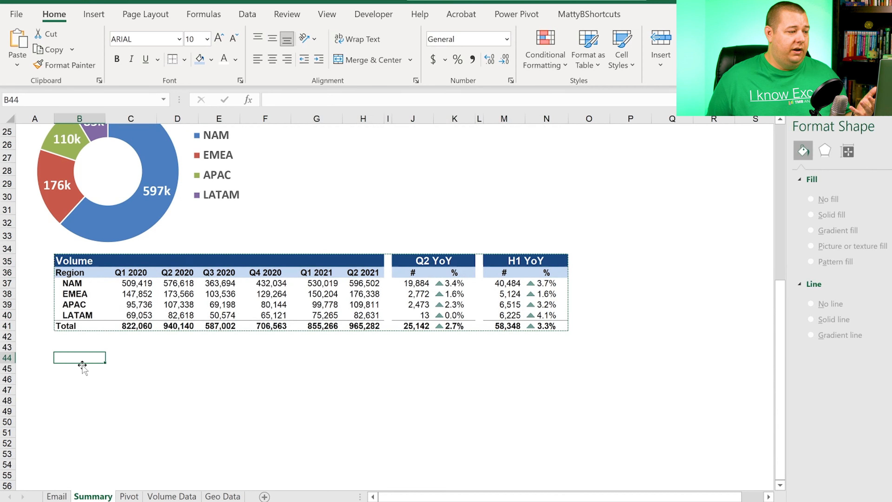
pyautogui.click(70, 346)
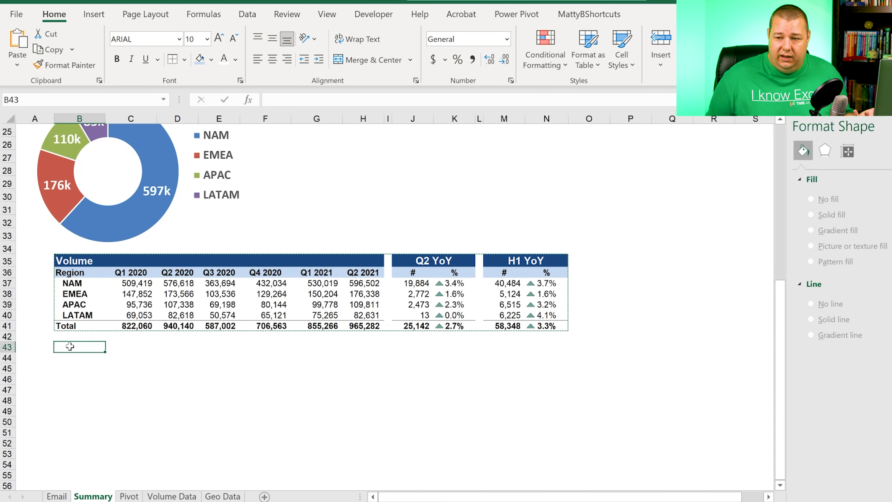
pyautogui.hotkey('ctrl', 'v')
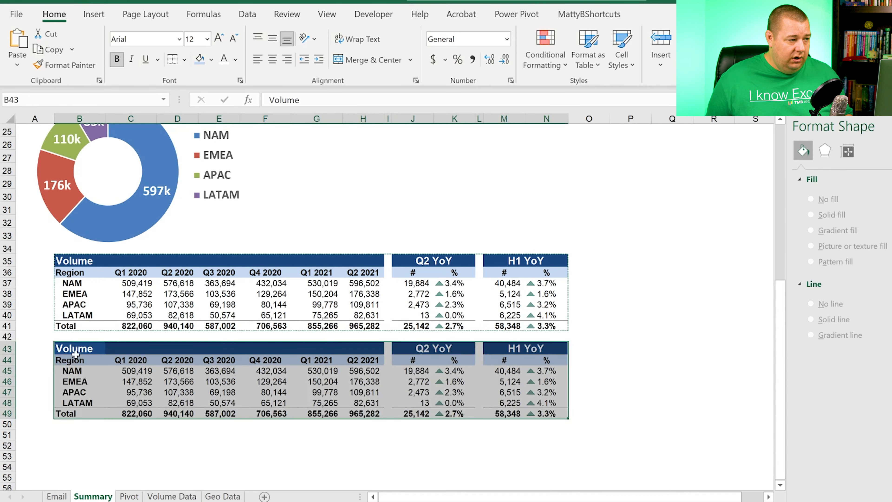
# Change the copied table's heading to Customers and select its NAM Q1 2020 cell
pyautogui.click(74, 352)
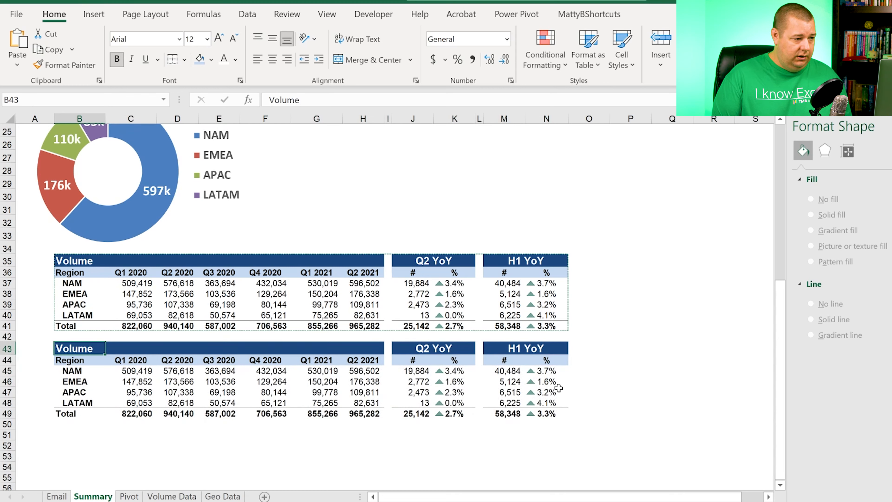
pyautogui.write('Customers')
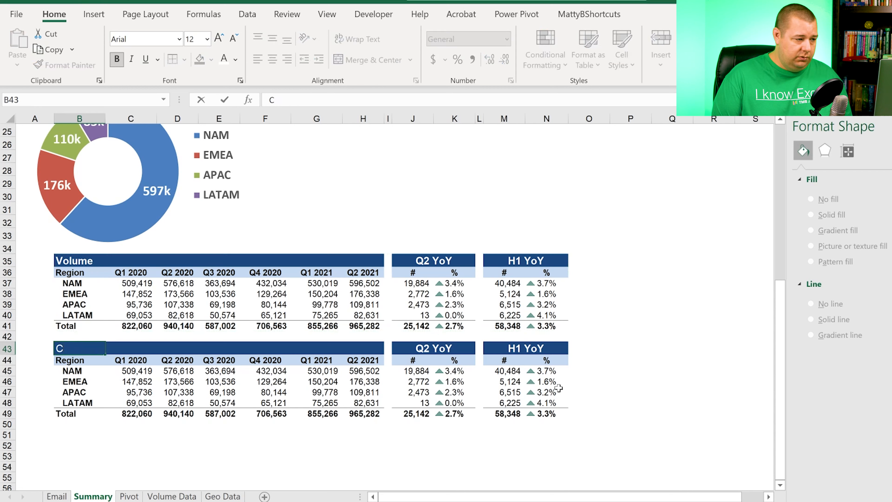
pyautogui.press('Return')
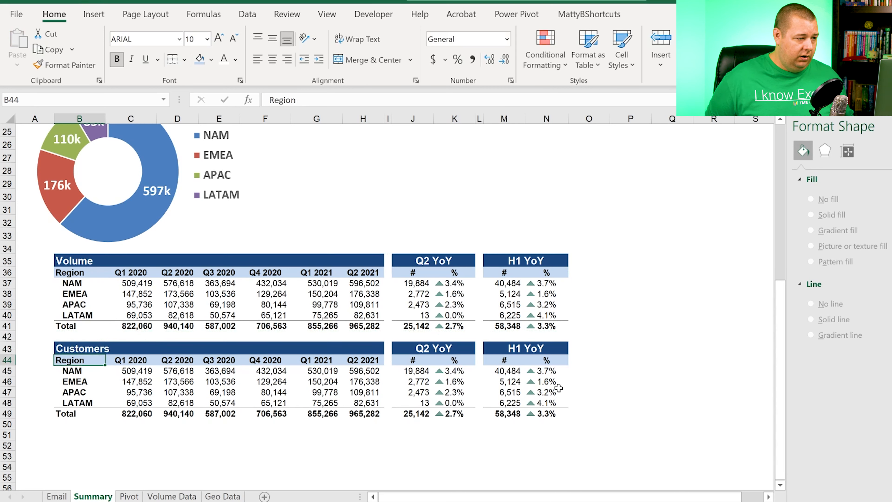
pyautogui.press('Down')
pyautogui.press('Right')
pyautogui.hotkey('shift', 'Right')
pyautogui.hotkey('shift', 'Right')
pyautogui.hotkey('shift', 'Right')
pyautogui.hotkey('shift', 'Right')
pyautogui.hotkey('shift', 'Right')
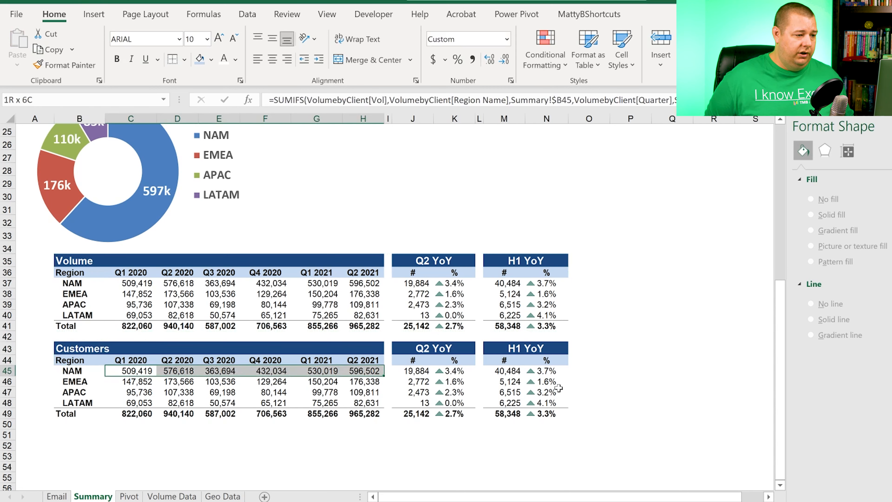
pyautogui.hotkey('shift', 'Down')
pyautogui.hotkey('shift', 'Down')
pyautogui.hotkey('shift', 'Down')
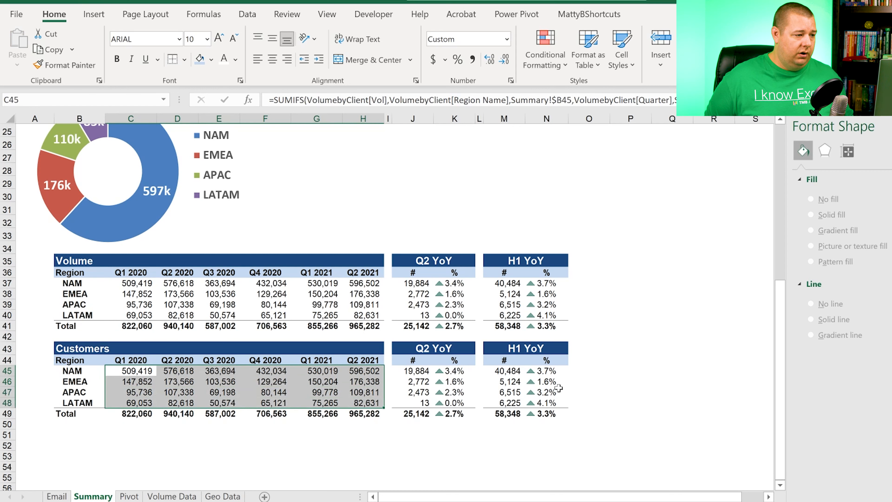
pyautogui.hotkey('shift', 'BackSpace')
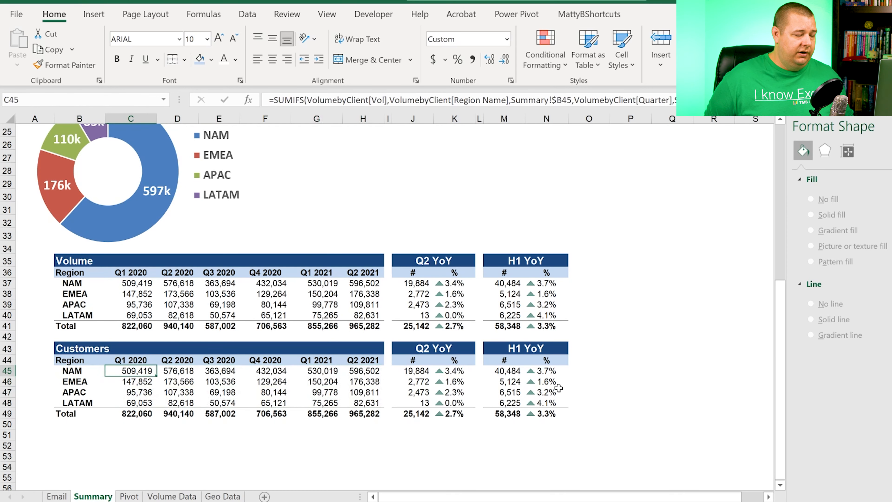
pyautogui.press('Down')
pyautogui.press('Up')
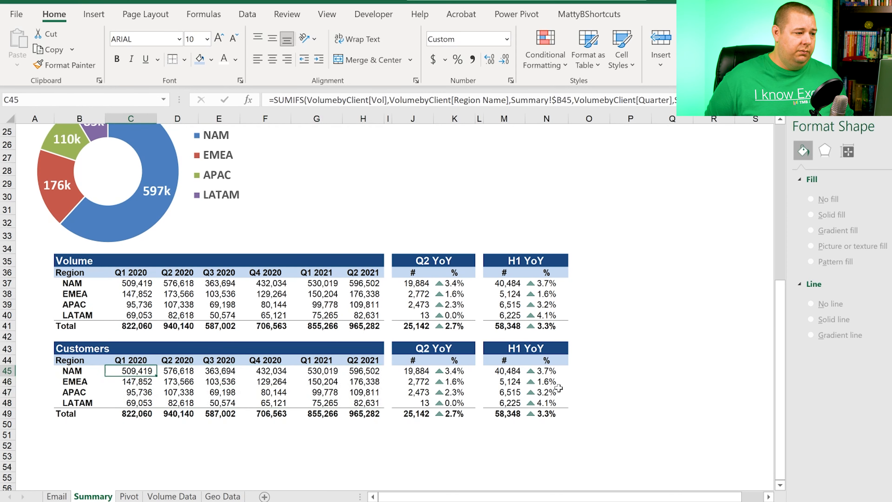
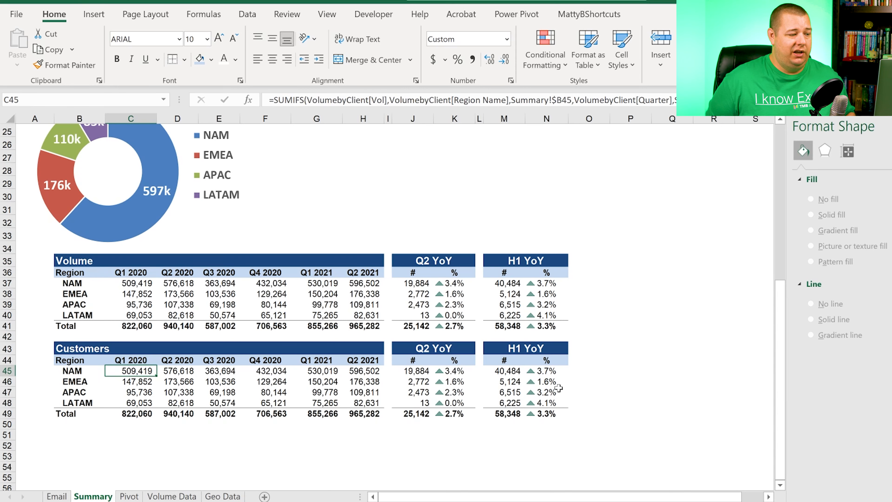
# Examine the customer counts by region and quarter on the Pivot sheet, including the COUNTIFS formula and its client rows, and return to the Summary sheet
pyautogui.hotkey('ctrl', 'pagedown')
pyautogui.press('Down')
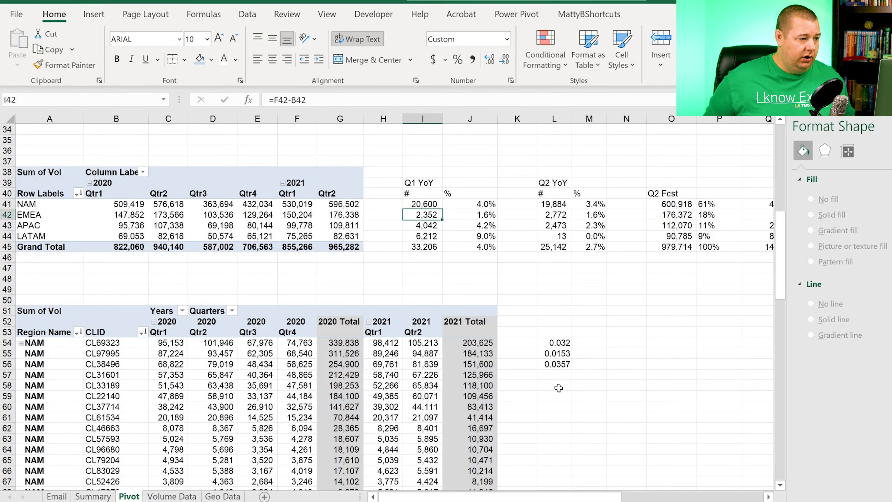
pyautogui.scroll(-20, 548, 444)
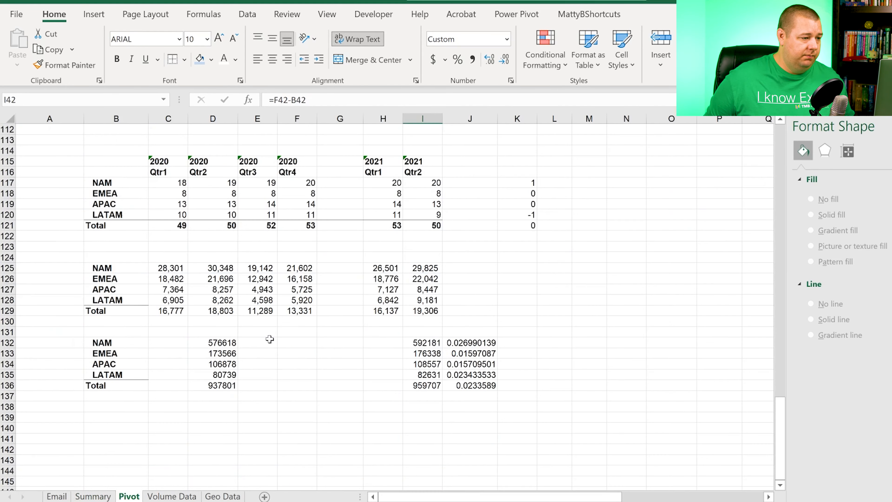
pyautogui.scroll(5, 270, 338)
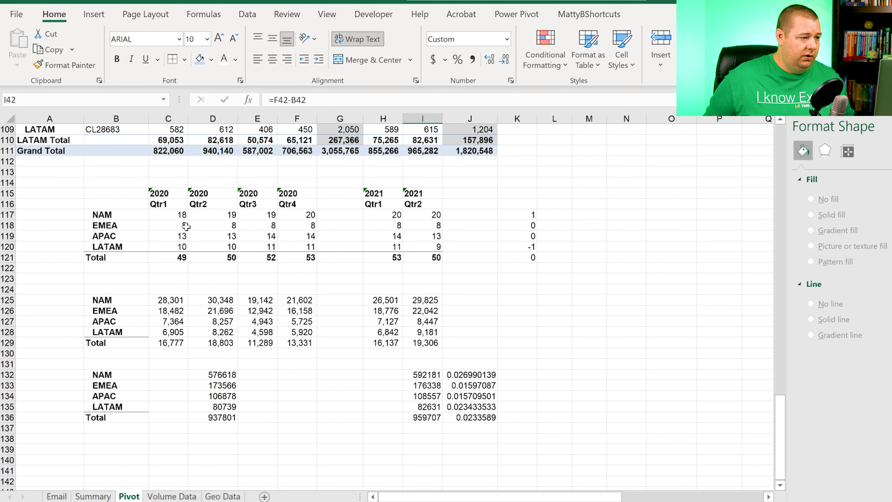
pyautogui.click(175, 215)
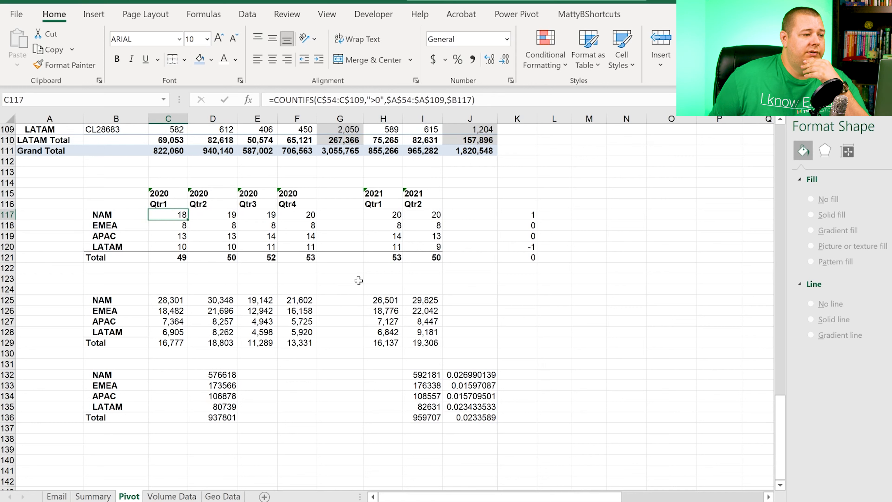
pyautogui.scroll(11, 361, 166)
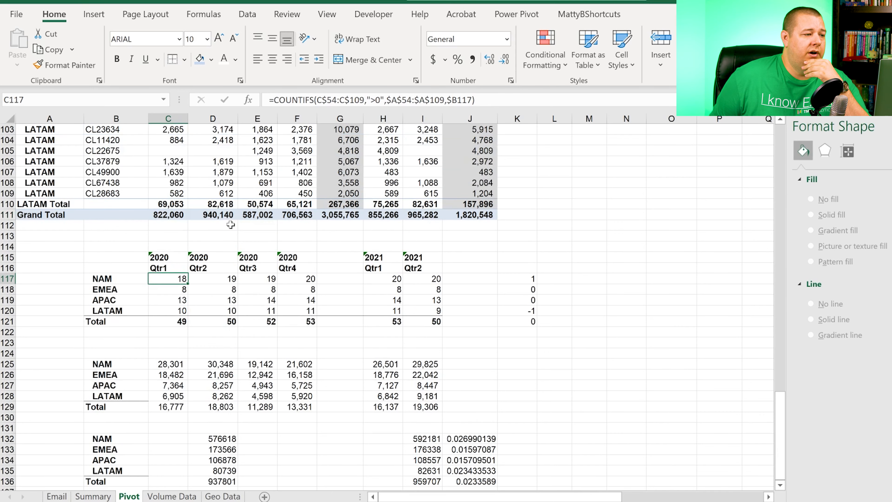
pyautogui.scroll(8, 230, 224)
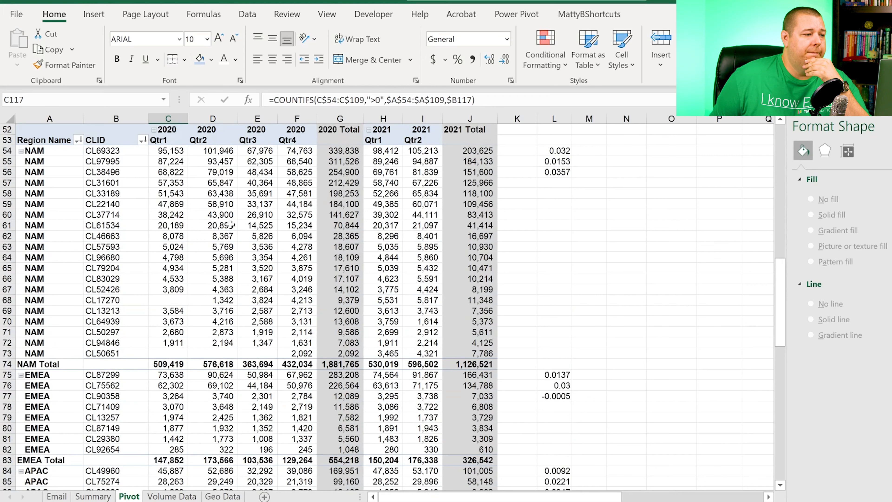
pyautogui.click(88, 496)
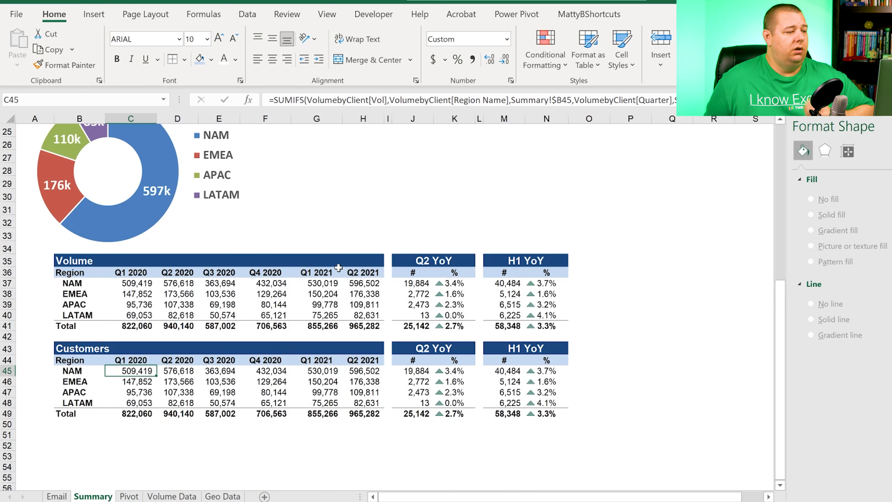
# Start a COUNTIFS formula in the Customers table's NAM Q1 2020 cell, using the Volume Data sheet's Region Name column as first criteria range
pyautogui.write('=countifs')
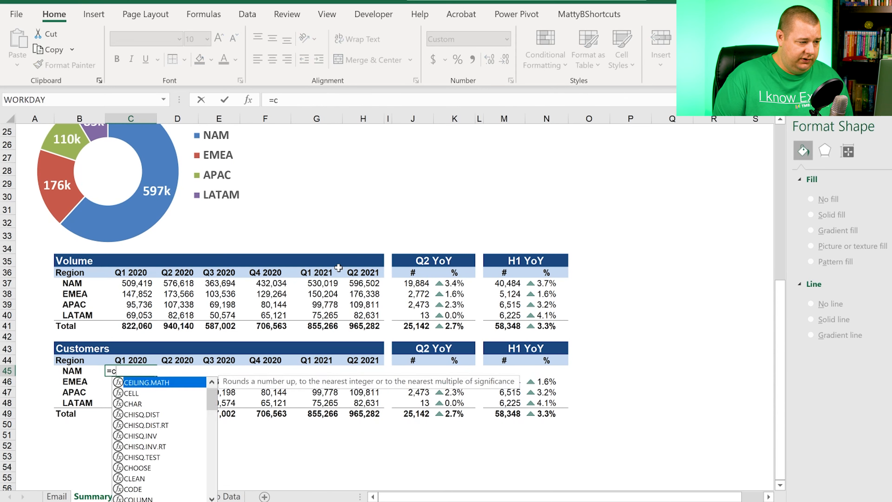
pyautogui.press('Tab')
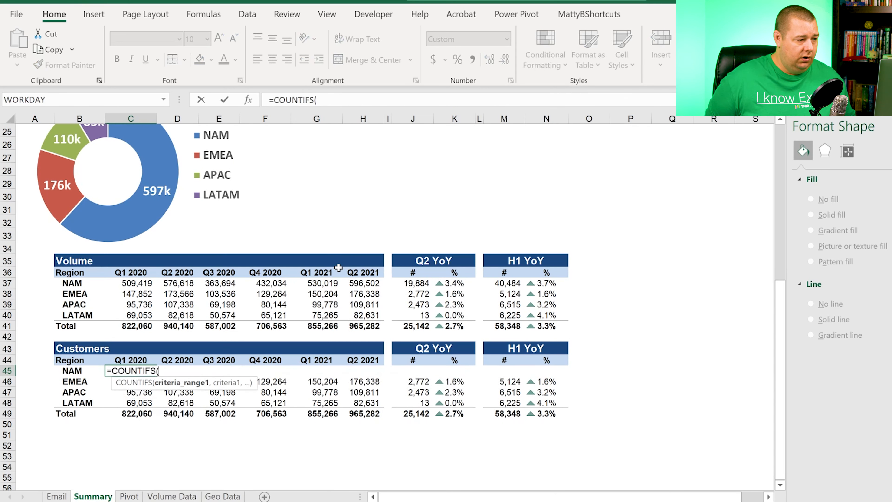
pyautogui.hotkey('ctrl', 'pagedown')
pyautogui.hotkey('ctrl', 'pagedown')
pyautogui.press('Left')
pyautogui.hotkey('ctrl', 'Right')
pyautogui.hotkey('ctrl', 'Up')
pyautogui.press('Down')
pyautogui.press('Left')
pyautogui.press('Left')
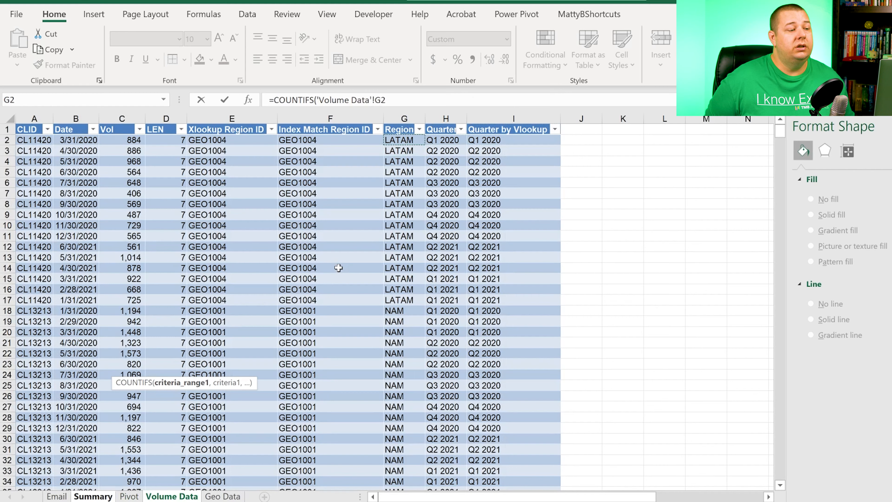
pyautogui.hotkey('ctrl', 'shift', 'Down')
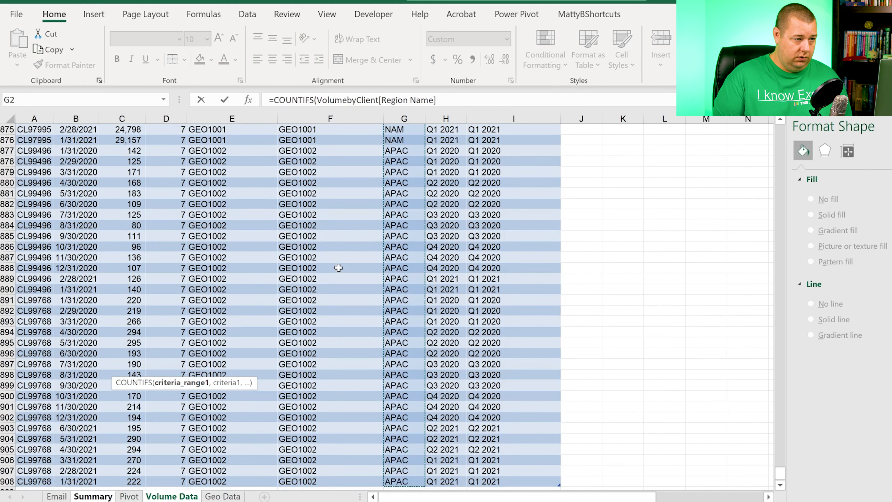
# Use the NAM region label on the Summary sheet as the first COUNTIFS criterion, column-locked as $B45
pyautogui.write(',')
pyautogui.hotkey('ctrl', 'pageup')
pyautogui.hotkey('ctrl', 'pageup')
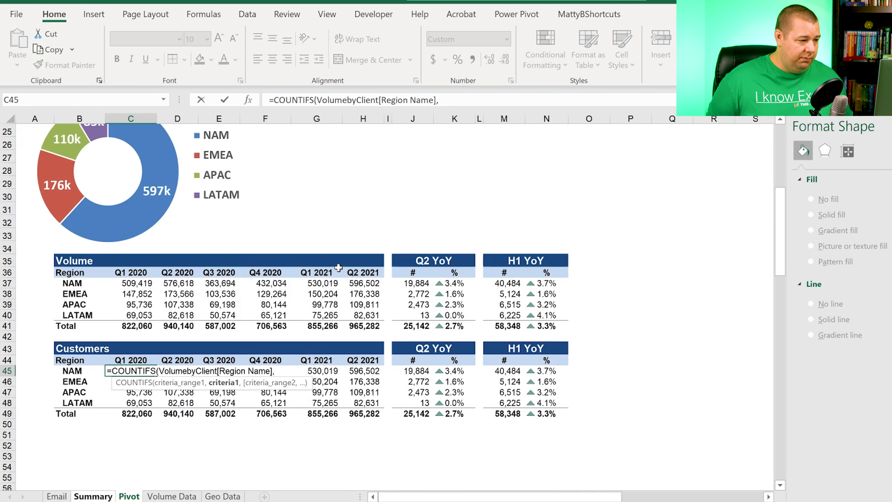
pyautogui.press('Left')
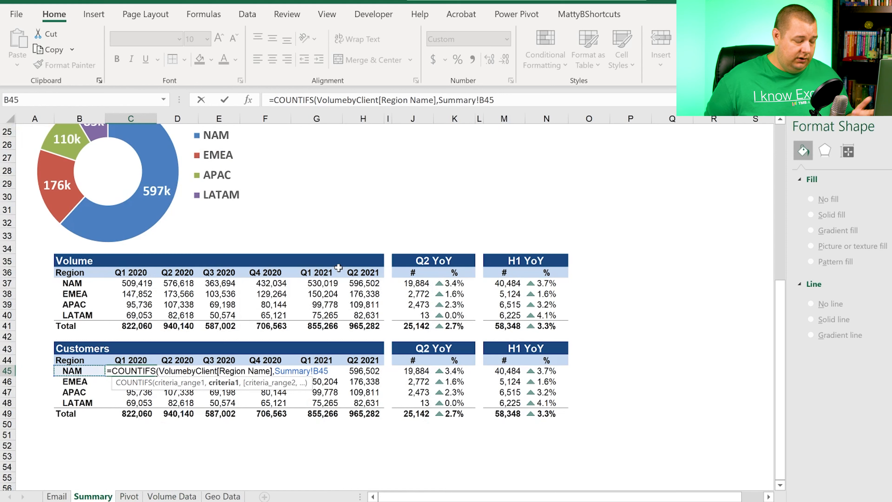
pyautogui.press('F4')
pyautogui.press('F4')
pyautogui.press('F4')
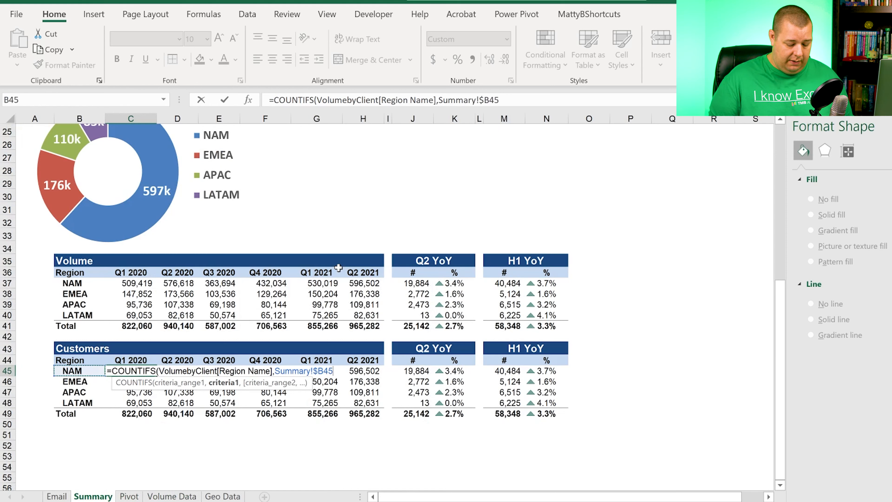
# Add the Quarter column of the Volume Data sheet as the second COUNTIFS criteria range
pyautogui.write(',')
pyautogui.hotkey('ctrl', 'pagedown')
pyautogui.hotkey('ctrl', 'pagedown')
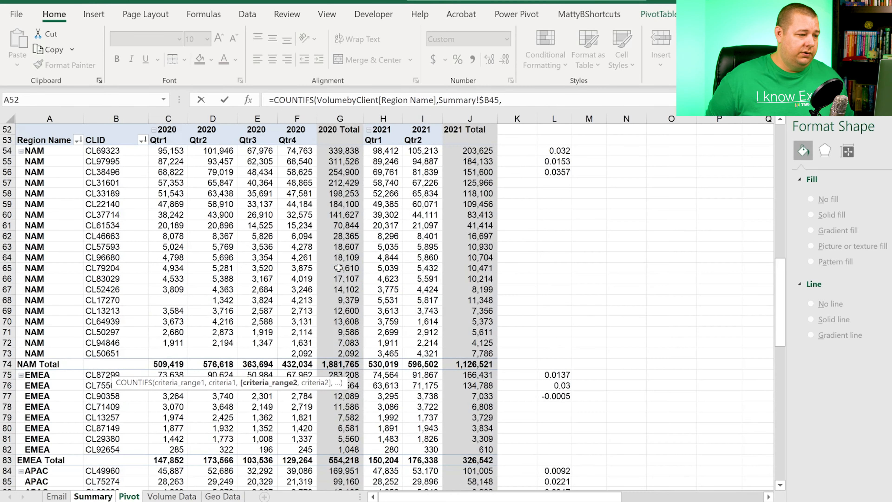
pyautogui.press('Right')
pyautogui.press('Right')
pyautogui.press('Right')
pyautogui.press('Right')
pyautogui.press('Right')
pyautogui.press('Right')
pyautogui.press('Right')
pyautogui.hotkey('ctrl', 'shift', 'Down')
pyautogui.write(',')
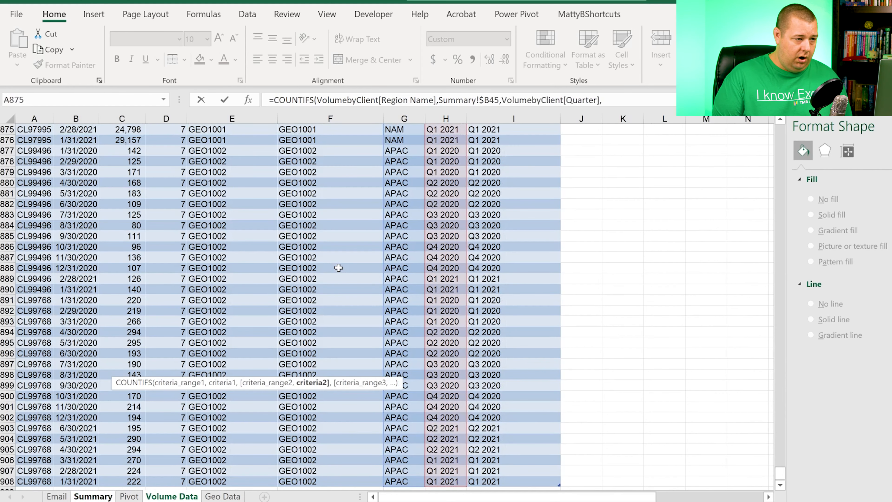
# Use the Q1 2020 header on the Summary sheet as the second criterion, row-locked as C$44, and complete the formula
pyautogui.hotkey('ctrl', 'pageup')
pyautogui.hotkey('ctrl', 'pageup')
pyautogui.press('Up')
pyautogui.press('Right')
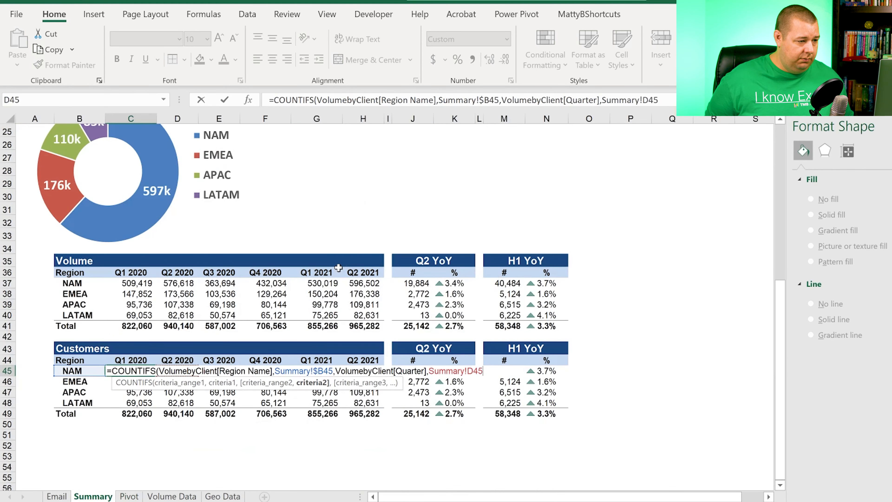
pyautogui.press('Left')
pyautogui.press('F4')
pyautogui.press('F4')
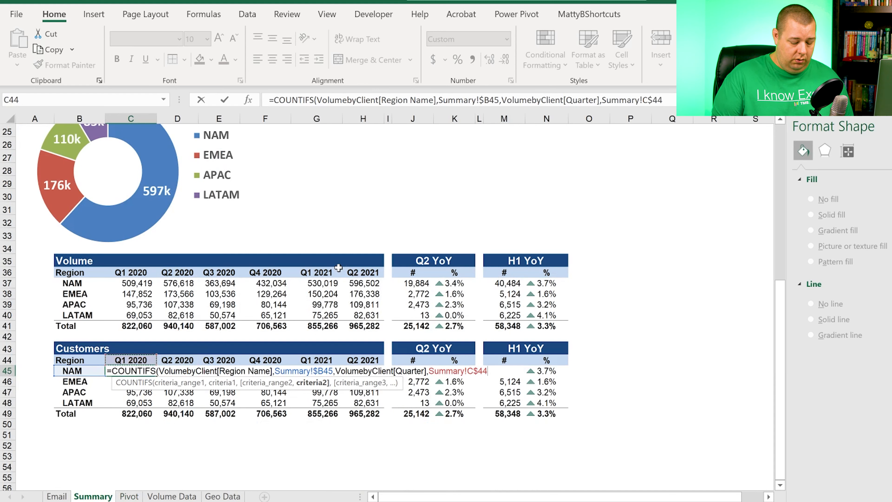
pyautogui.write(')')
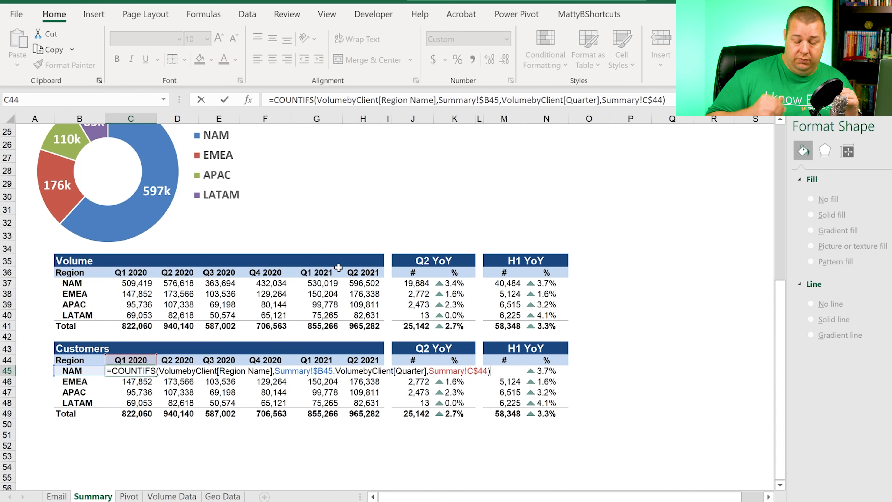
pyautogui.press('Return')
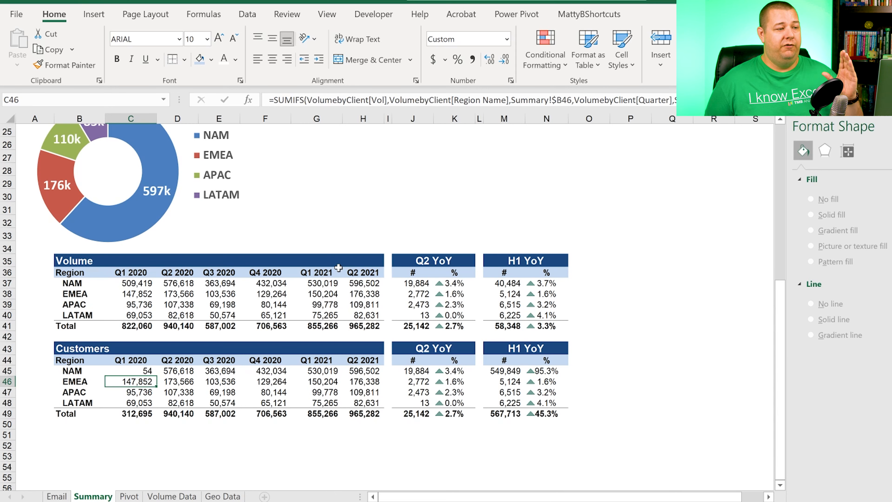
# Reopen the COUNTIFS formula in the Customers table's NAM Q1 2020 cell and append a division operator
pyautogui.press('Up')
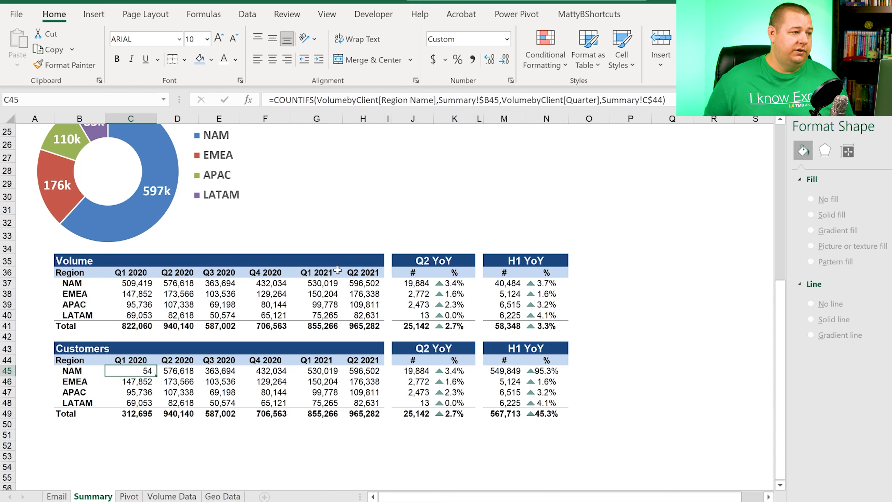
pyautogui.click(283, 106)
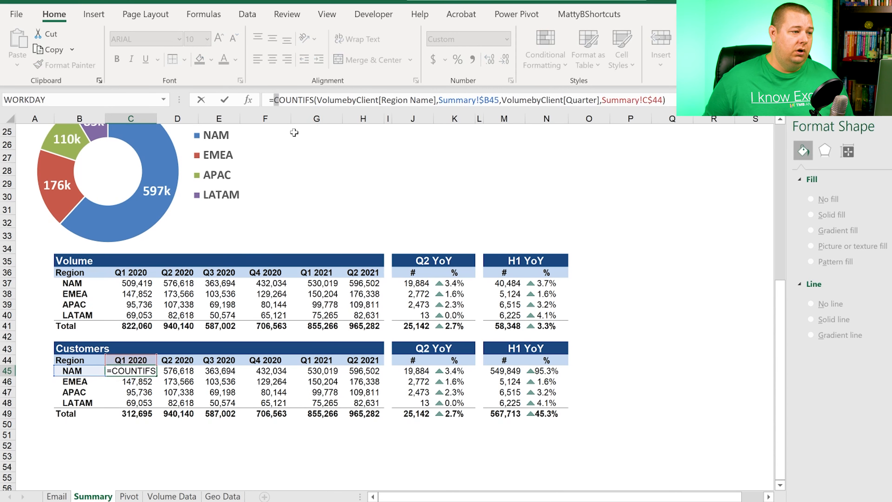
pyautogui.press('End')
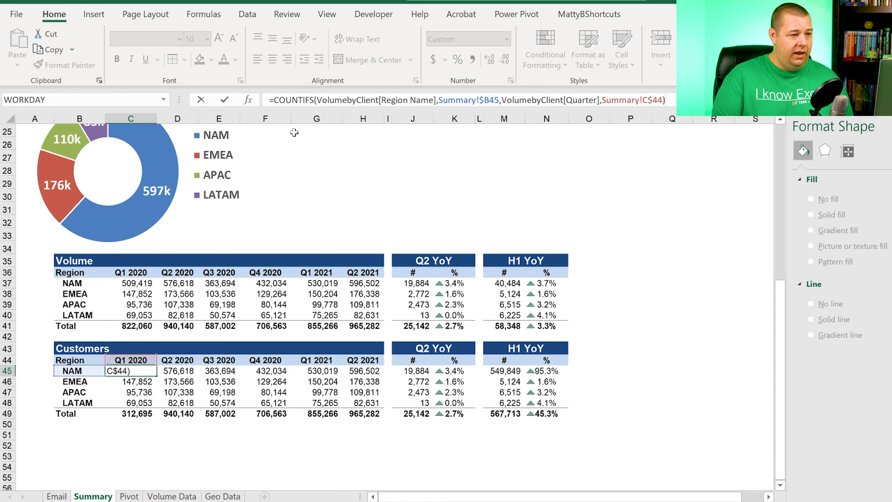
pyautogui.write('/')
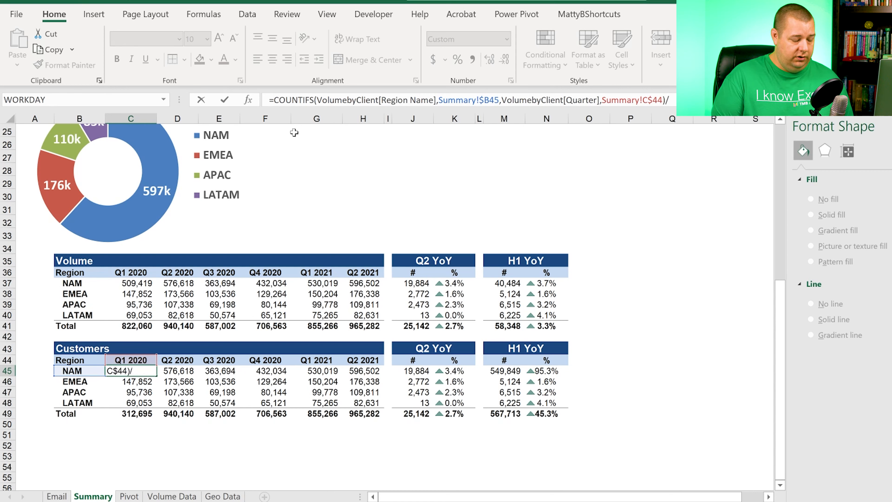
# Divide the COUNTIFS formula for NAM Q1 2020 in the Customers table by 3
pyautogui.write('3')
pyautogui.press('Return')
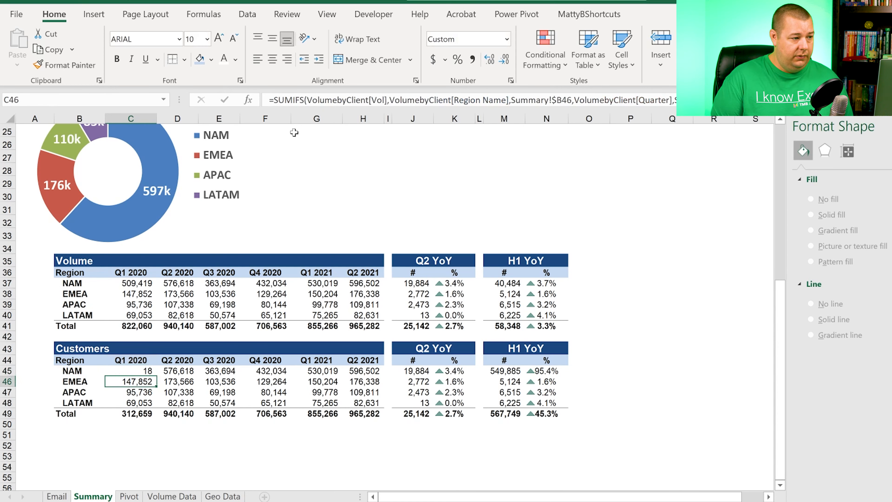
pyautogui.press('Up')
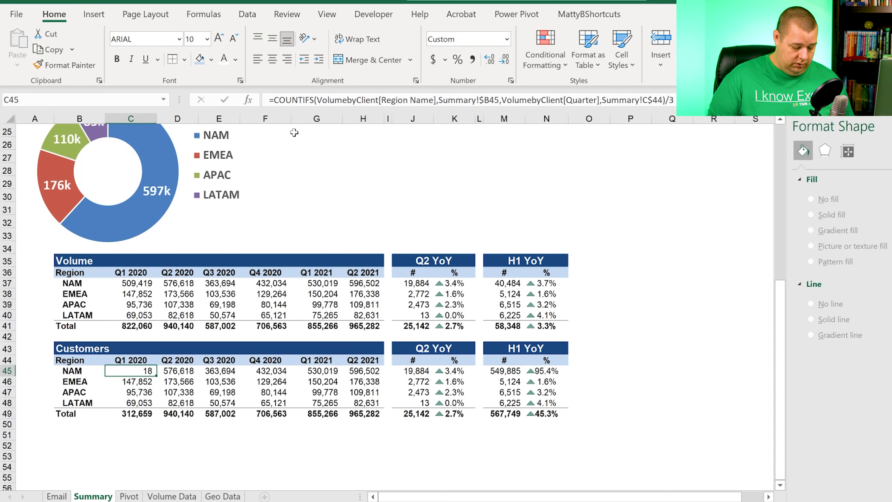
# Show the NAM Q1 2020 customer count in C45 with two decimal places
pyautogui.press('alt')
pyautogui.press('h')
pyautogui.press('0')
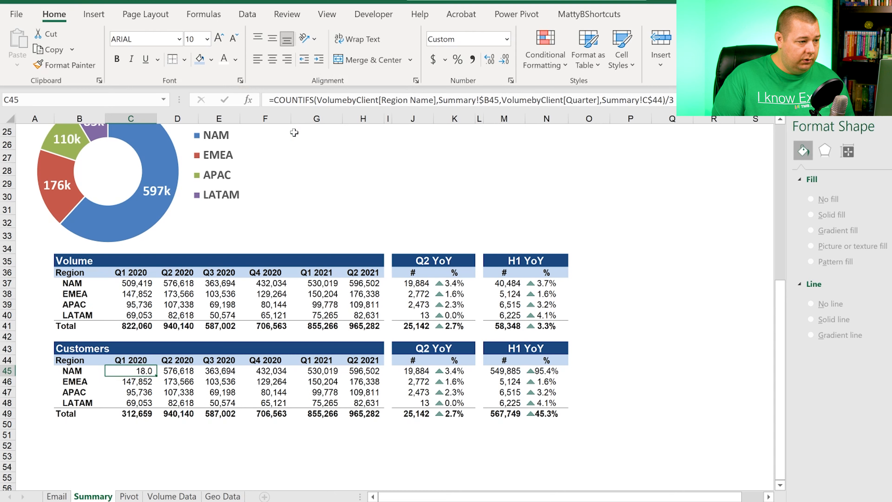
pyautogui.press('alt')
pyautogui.press('h')
pyautogui.press('0')
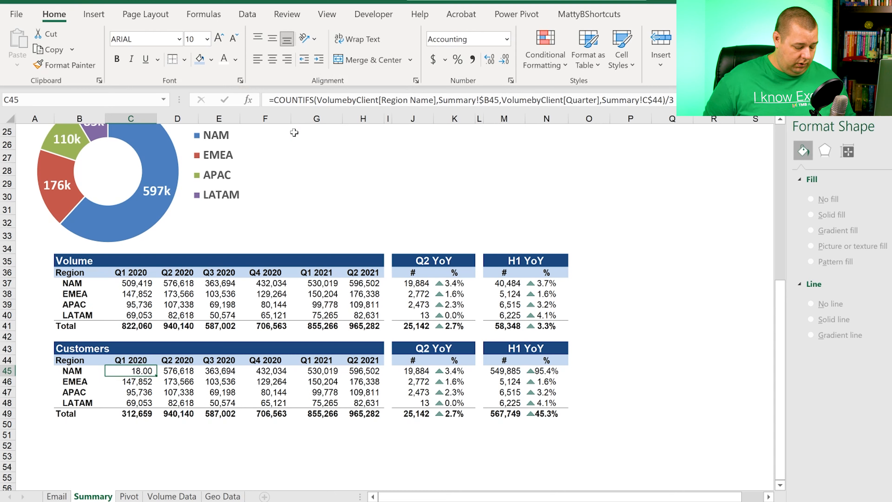
# Copy the C45 customer count formula to all regions and quarters in C45:H48, pasting formulas only
pyautogui.hotkey('ctrl', 'c')
pyautogui.hotkey('ctrl', 'shift', 'Right')
pyautogui.hotkey('ctrl', 'shift', 'Down')
pyautogui.hotkey('shift', 'Up')
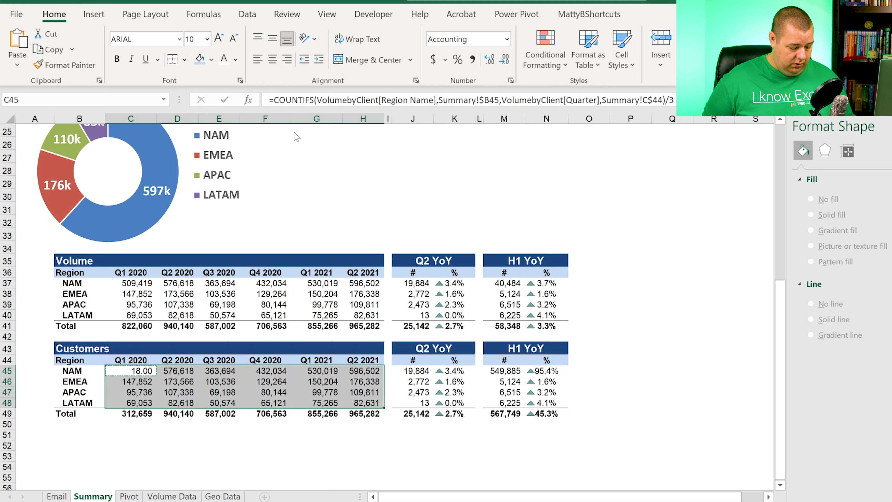
pyautogui.hotkey('alt', 'h')
pyautogui.press('v')
pyautogui.press('s')
pyautogui.press('v')
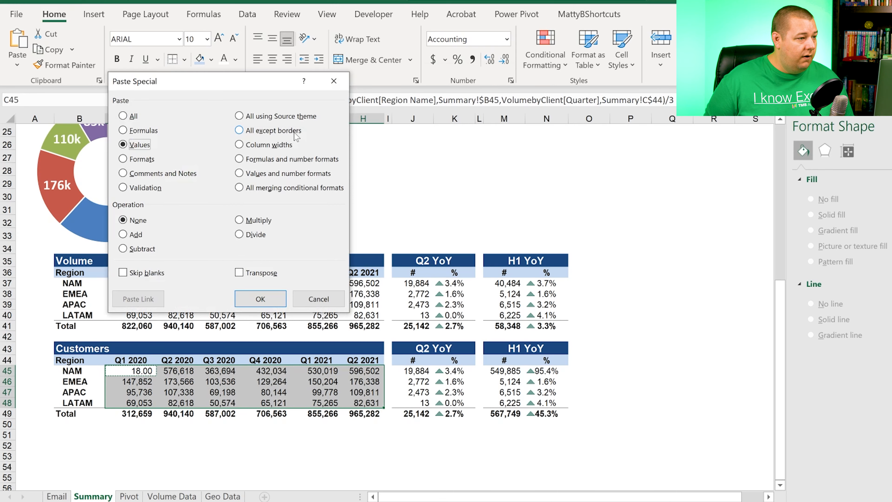
pyautogui.press('f')
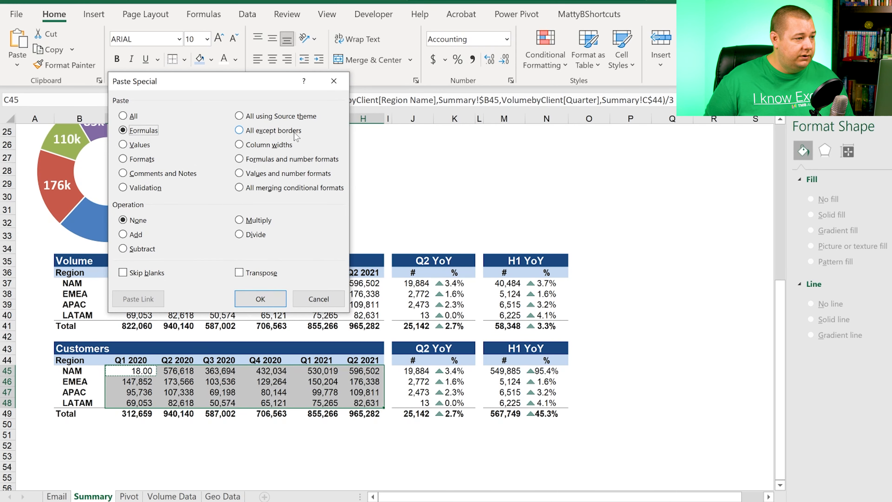
pyautogui.press('Return')
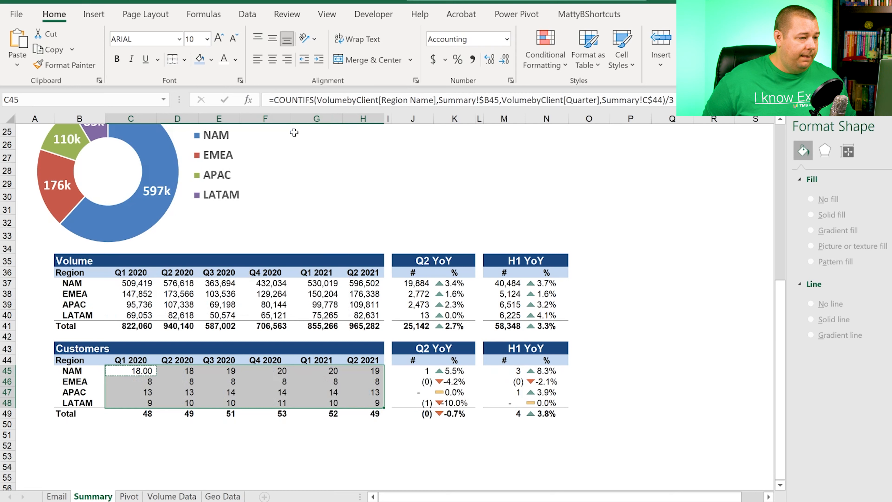
# Increase the decimals of the customer counts in C45:H48 to three places
pyautogui.write('h0')
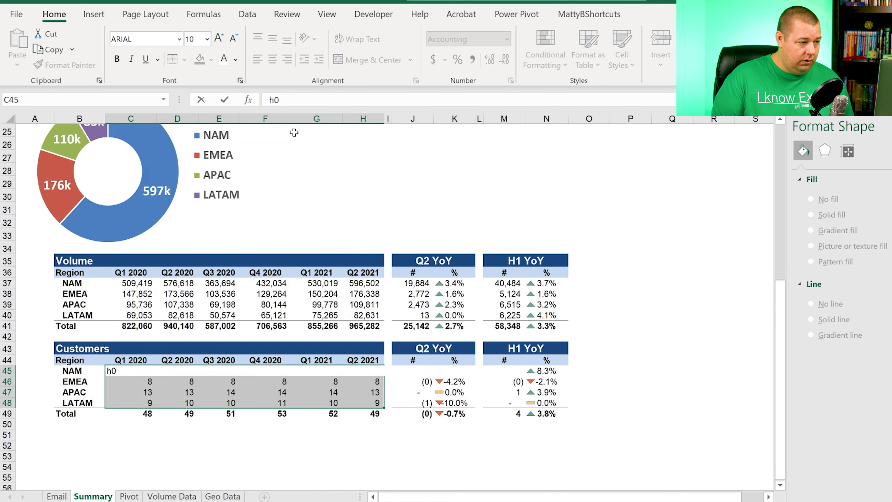
pyautogui.press('Escape')
pyautogui.hotkey('alt', 'h')
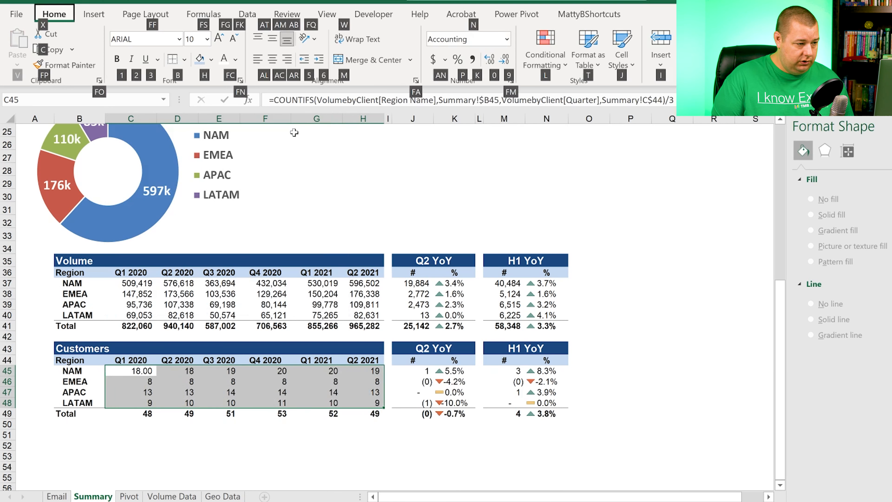
pyautogui.press('0')
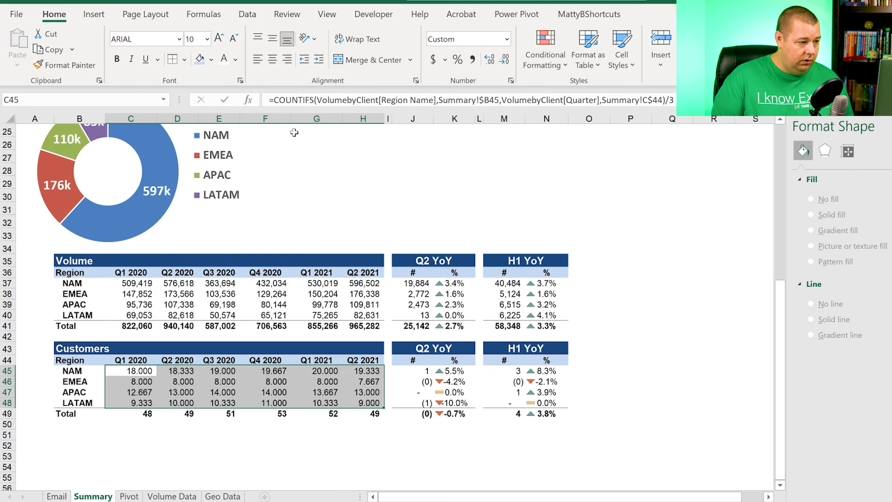
# Wrap the NAM Q1 2020 customer count formula in ROUNDUP with 0 digits
pyautogui.press('Right')
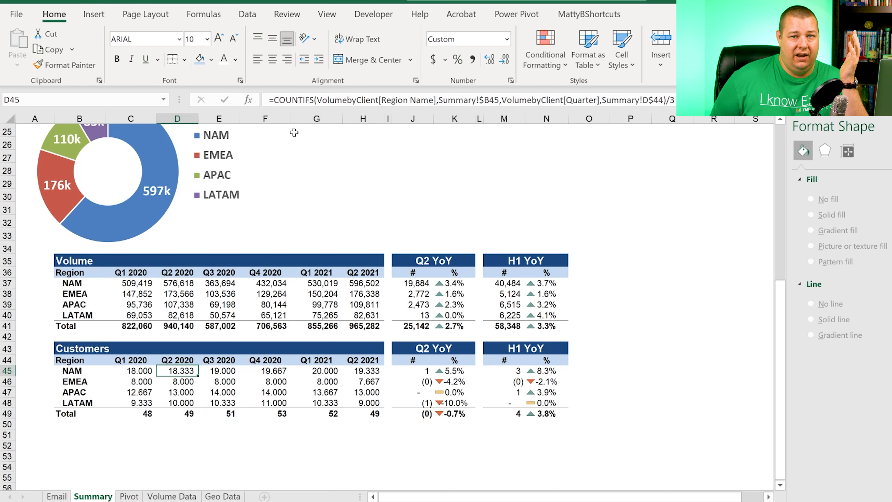
pyautogui.press('Left')
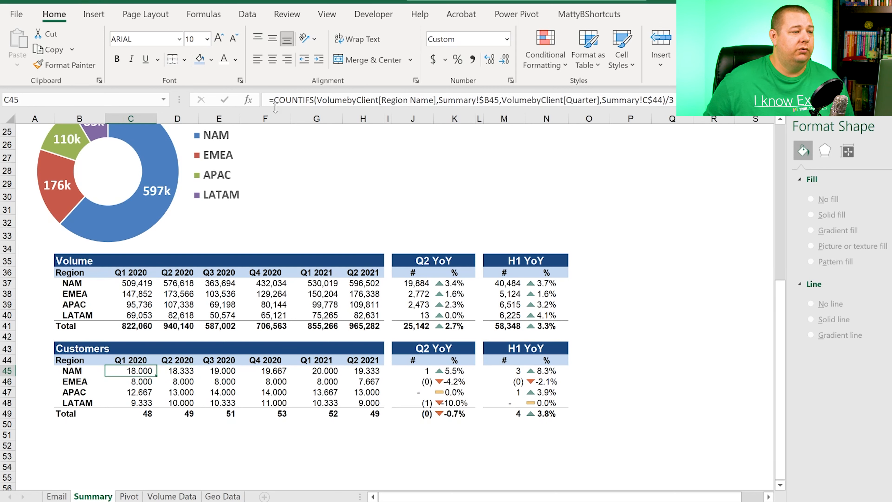
pyautogui.press('F2')
pyautogui.write('roundup')
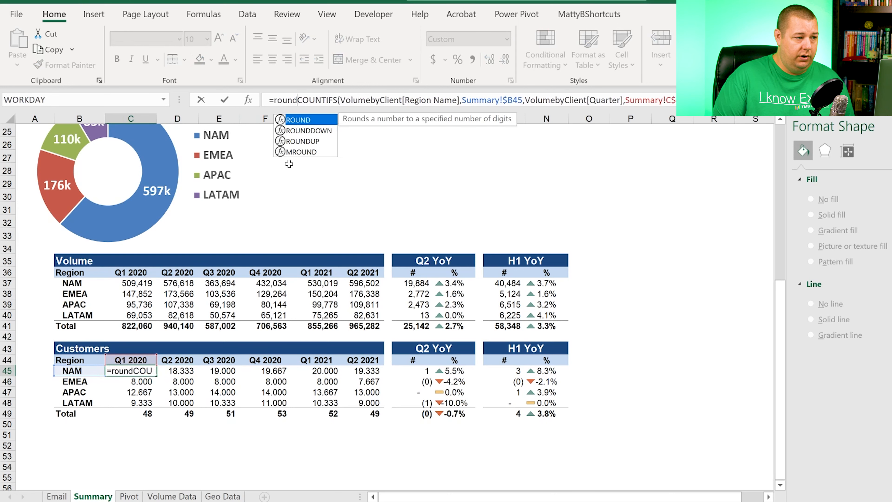
pyautogui.press('Tab')
pyautogui.press('End')
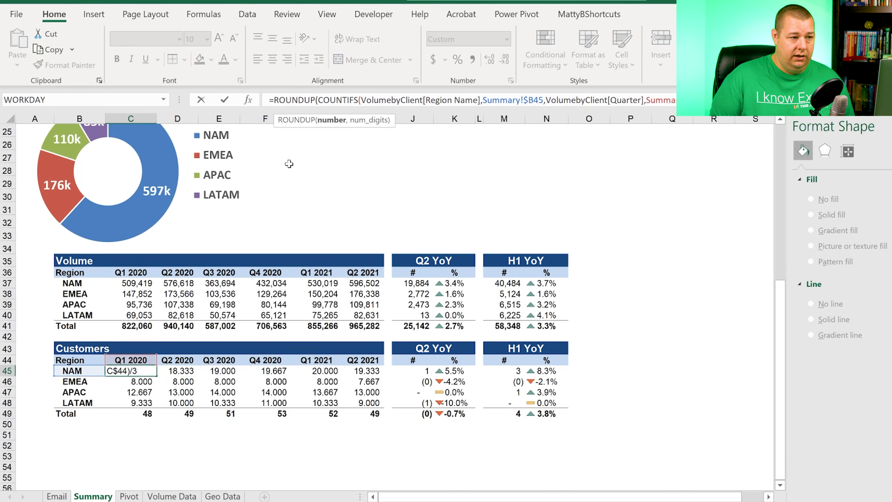
pyautogui.write(',0')
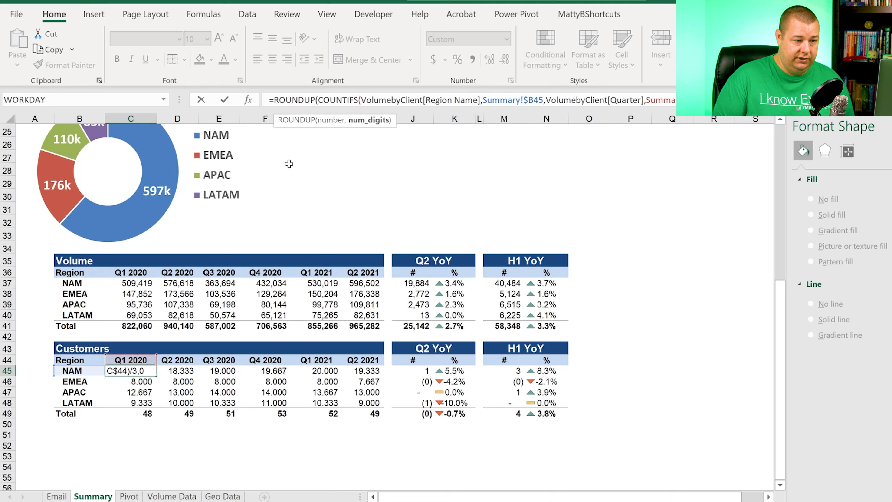
pyautogui.write(')')
pyautogui.press('Return')
# Copy the ROUNDUP formula from C45 across the Customers range C45:H48, pasting formulas only
pyautogui.press('Up')
pyautogui.hotkey('ctrl', 'c')
pyautogui.hotkey('ctrl', 'shift', 'Right')
pyautogui.hotkey('ctrl', 'shift', 'Down')
pyautogui.hotkey('shift', 'Up')
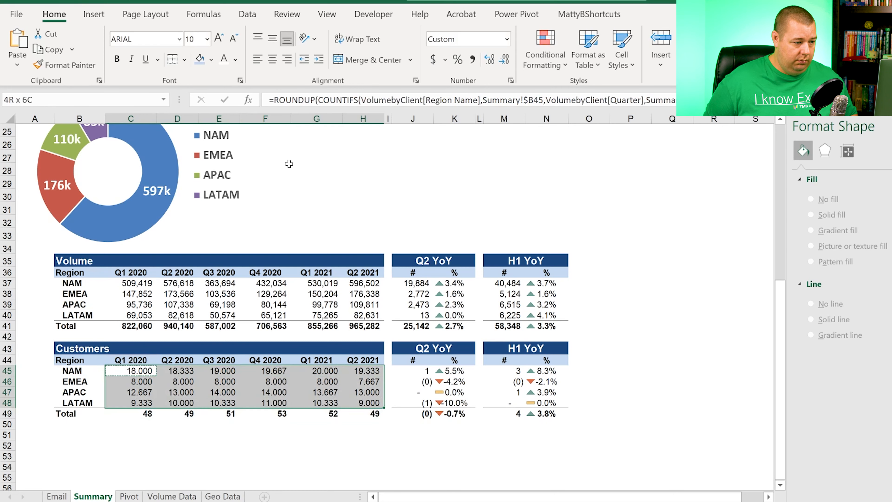
pyautogui.hotkey('ctrl', 'alt', 'v')
pyautogui.press('f')
pyautogui.press('Return')
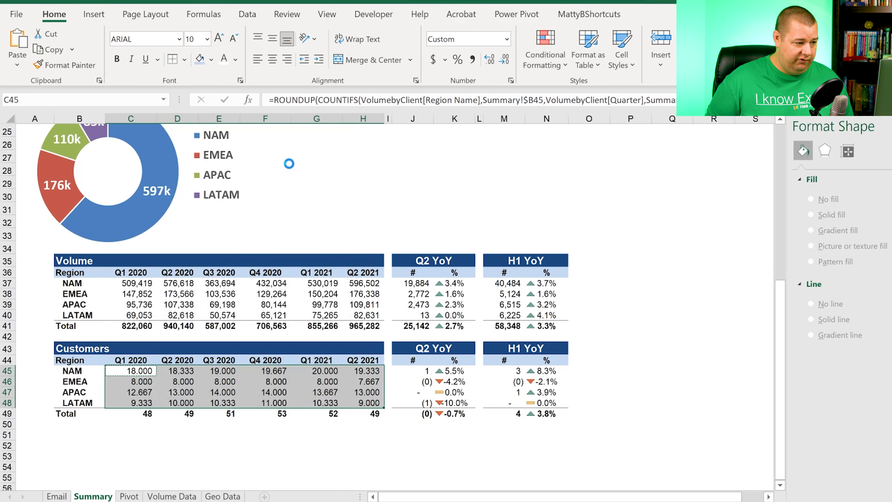
# Compare the rounded customer counts with the regional count table below the pivot on the Pivot sheet
pyautogui.press('Right')
pyautogui.press('Left')
pyautogui.press('Right')
pyautogui.press('Right')
pyautogui.press('Right')
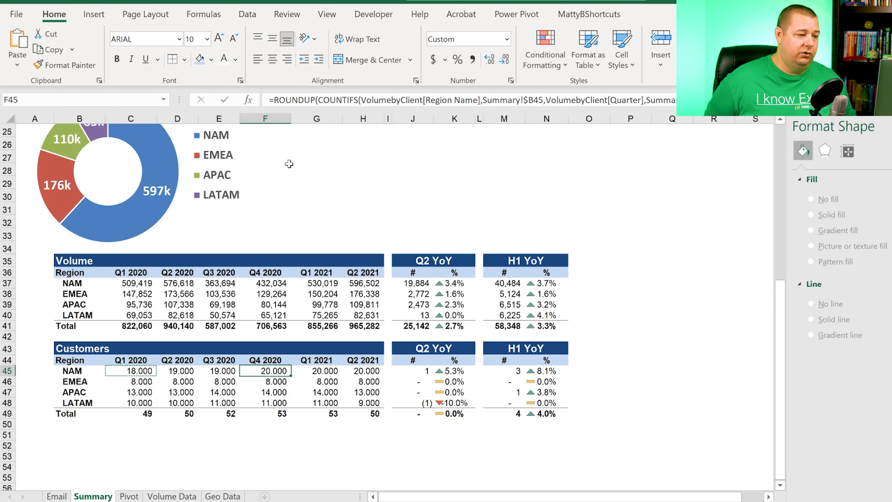
pyautogui.hotkey('ctrl', 'pagedown')
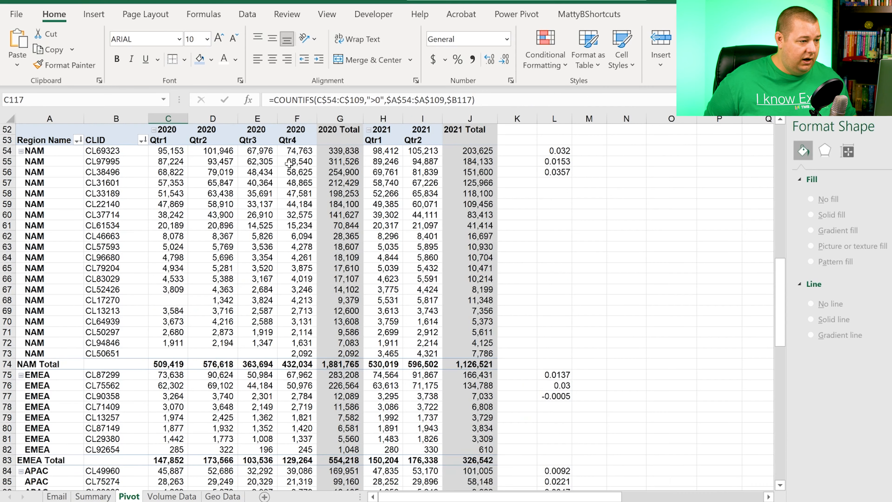
pyautogui.hotkey('ctrl', 'Down')
pyautogui.press('Down')
pyautogui.press('Down')
pyautogui.press('Up')
pyautogui.press('Up')
pyautogui.press('Up')
pyautogui.press('Up')
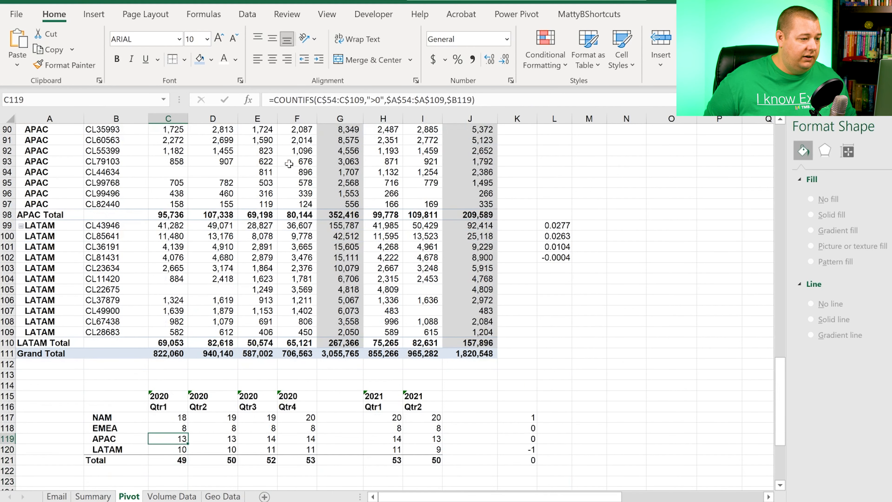
pyautogui.press('Up')
pyautogui.press('Right')
pyautogui.press('Right')
pyautogui.press('Right')
pyautogui.press('Up')
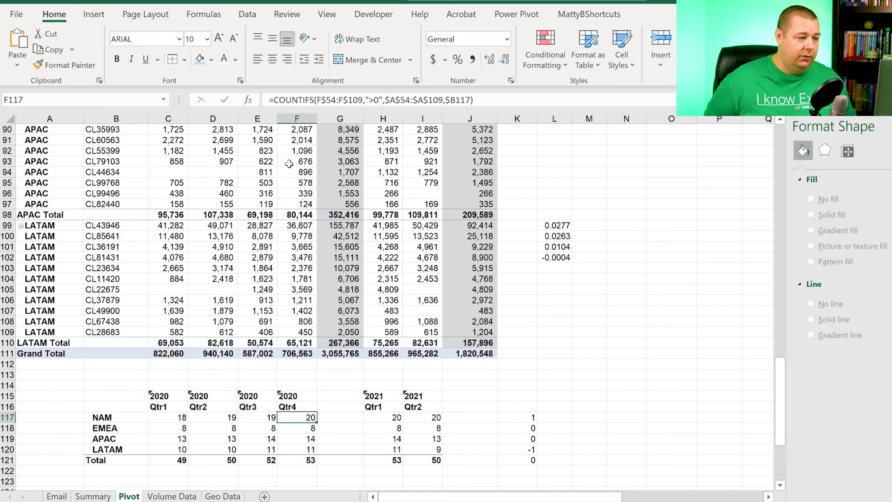
# Remove all decimal places from the customer counts in C45:H48 on the Summary sheet
pyautogui.hotkey('ctrl', 'pageup')
pyautogui.press('Left')
pyautogui.press('Left')
pyautogui.press('Left')
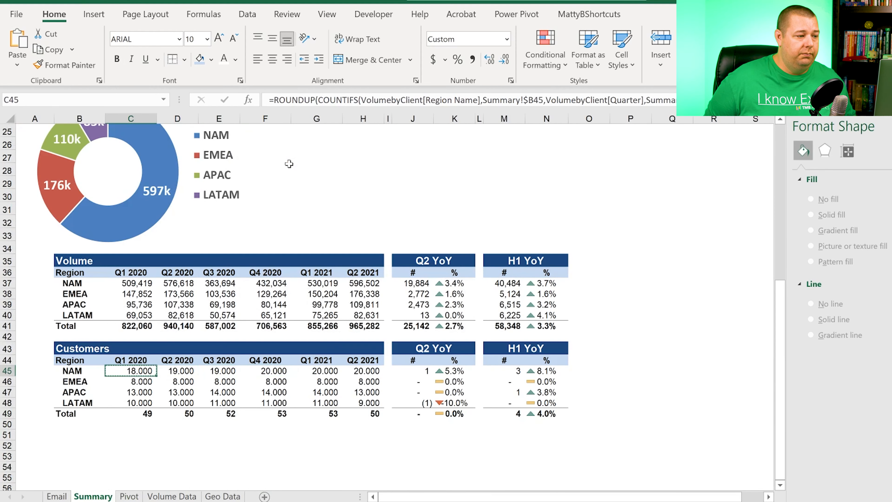
pyautogui.hotkey('ctrl', 'shift', 'Down')
pyautogui.hotkey('ctrl', 'shift', 'Right')
pyautogui.hotkey('shift', 'Up')
pyautogui.hotkey('alt', 'h')
pyautogui.press('9')
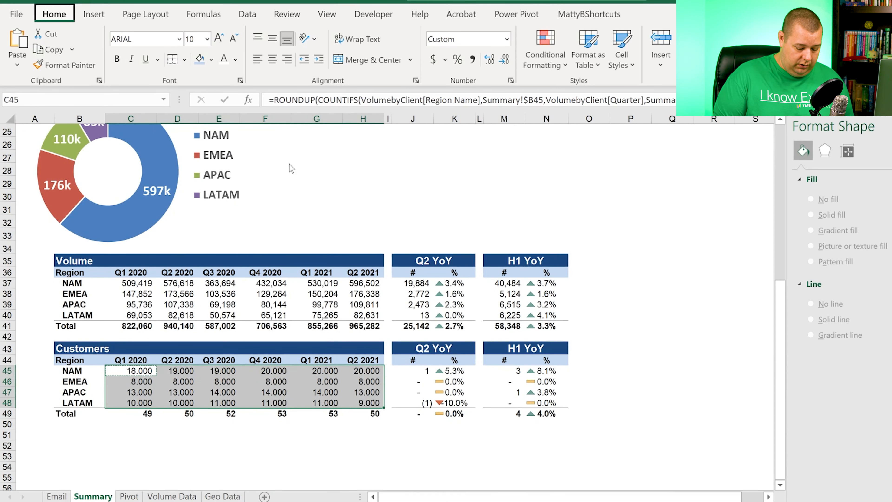
pyautogui.hotkey('alt', 'h')
pyautogui.press('9')
pyautogui.hotkey('alt', 'h')
pyautogui.press('9')
# Review the quarterly totals and their SUM formulas in the Total row of the Customers table
pyautogui.hotkey('ctrl', 'Down')
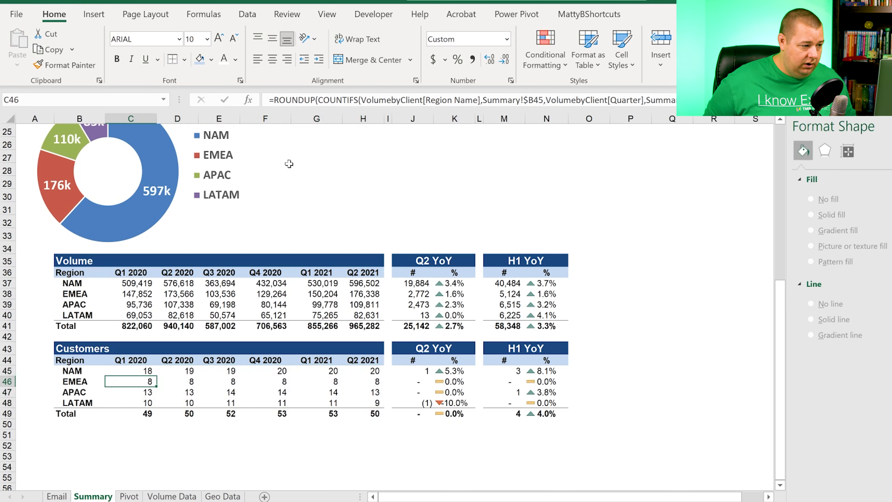
pyautogui.press('Down')
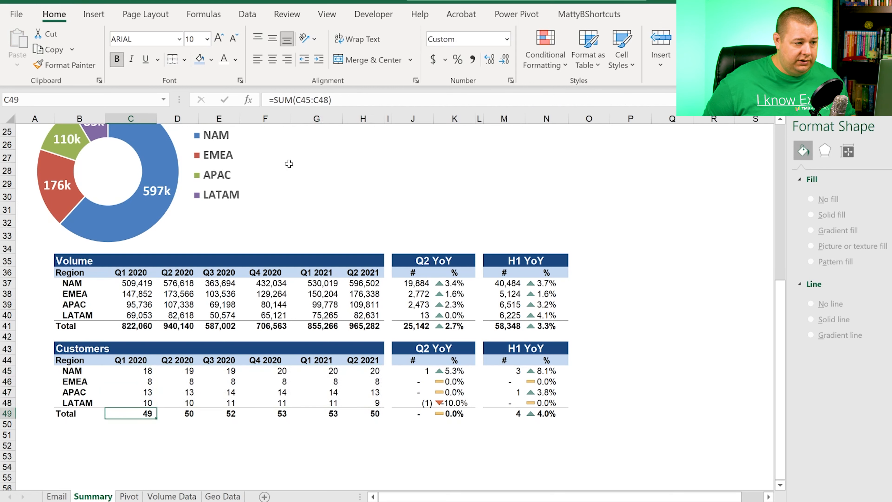
pyautogui.hotkey('ctrl', 'Right')
pyautogui.press('Left')
pyautogui.press('Left')
pyautogui.press('Left')
pyautogui.press('Left')
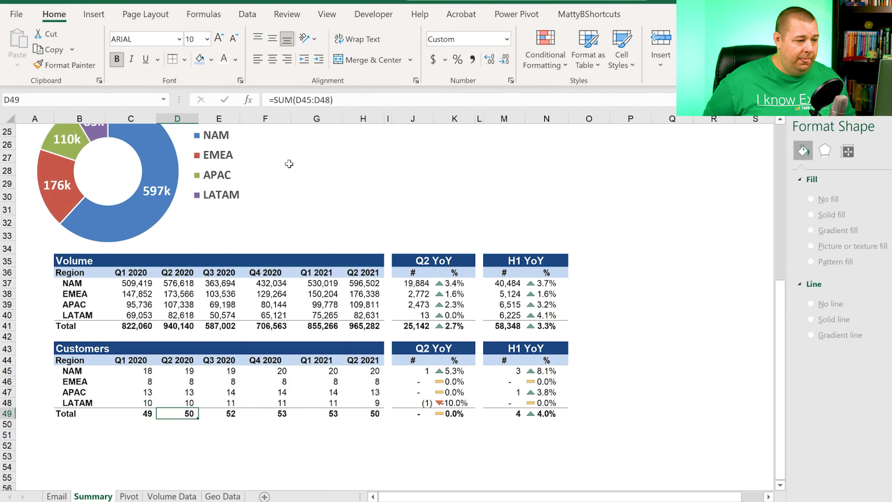
pyautogui.hotkey('ctrl', 'Up')
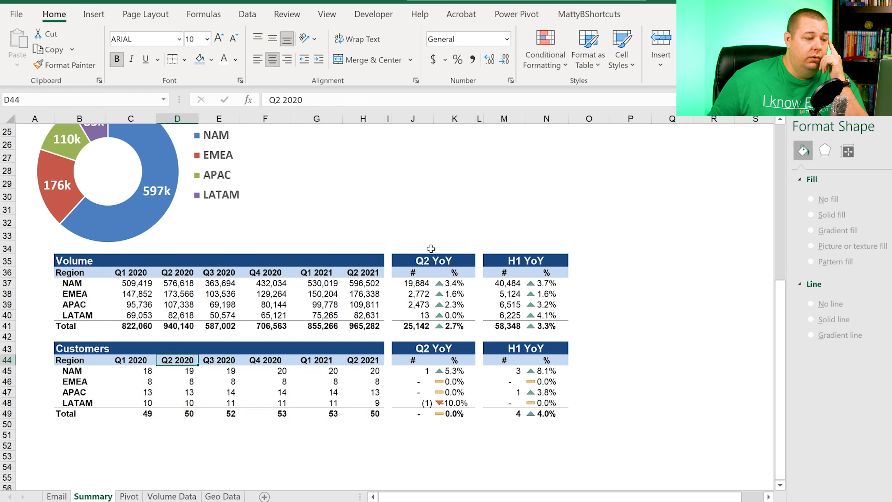
# Check the Customers card's source reference against the Q2 2021 counts in the Customers table and the notes above
pyautogui.scroll(4, 431, 249)
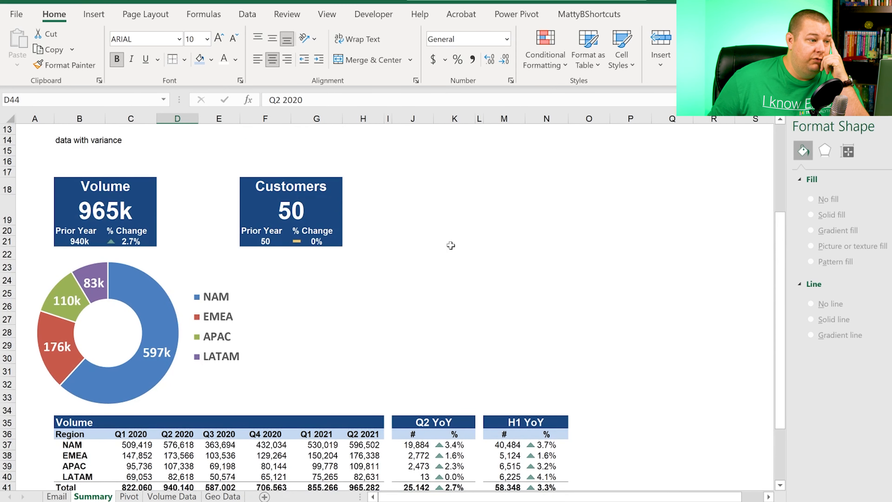
pyautogui.click(290, 215)
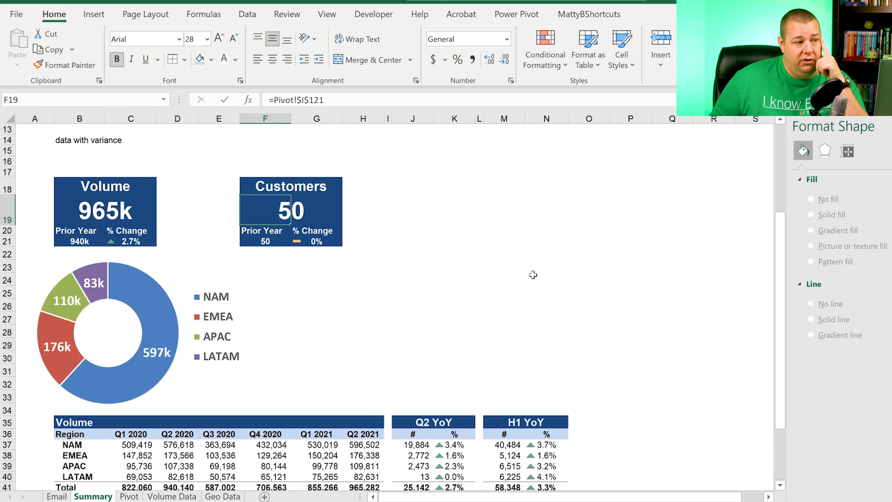
pyautogui.scroll(-8, 301, 318)
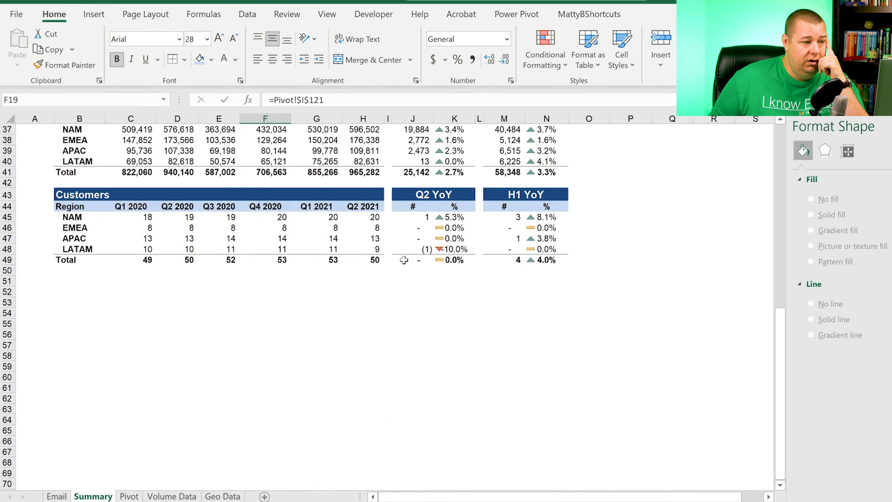
pyautogui.click(380, 260)
pyautogui.moveTo(360, 220); pyautogui.dragTo(363, 250)
pyautogui.scroll(7, 423, 285)
pyautogui.scroll(4, 424, 285)
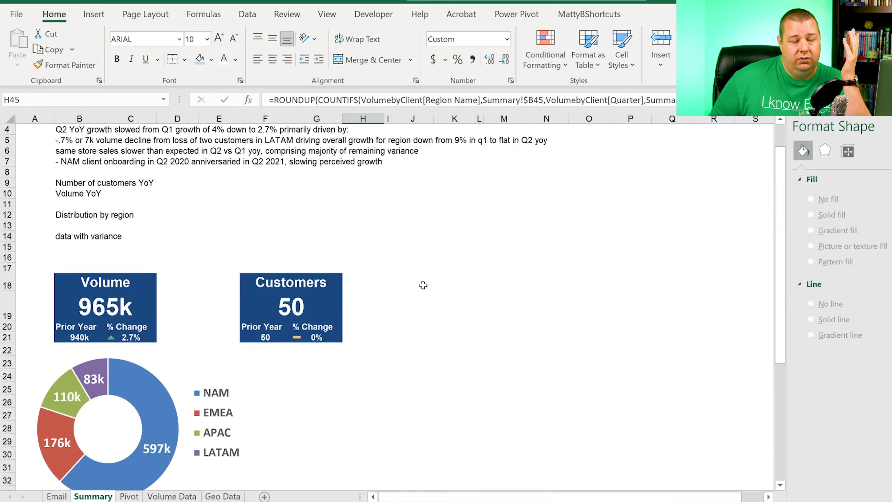
pyautogui.scroll(1, 424, 285)
pyautogui.scroll(-6, 424, 285)
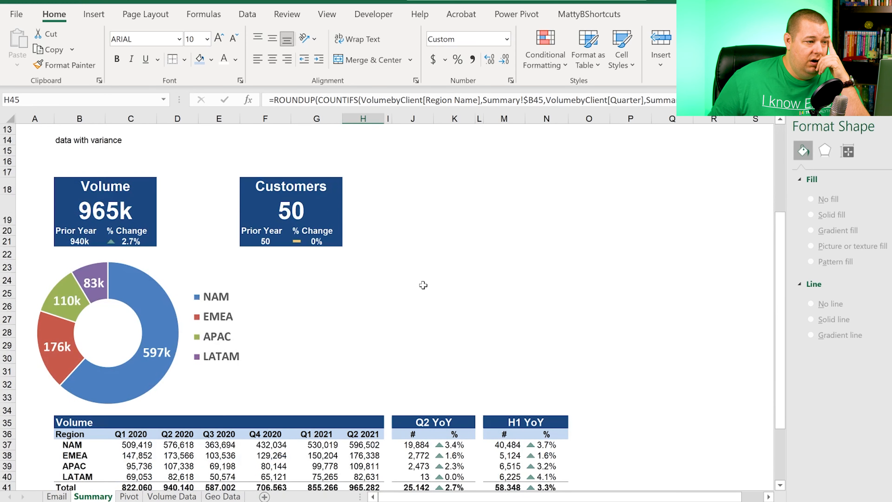
pyautogui.scroll(3, 423, 285)
pyautogui.click(269, 241)
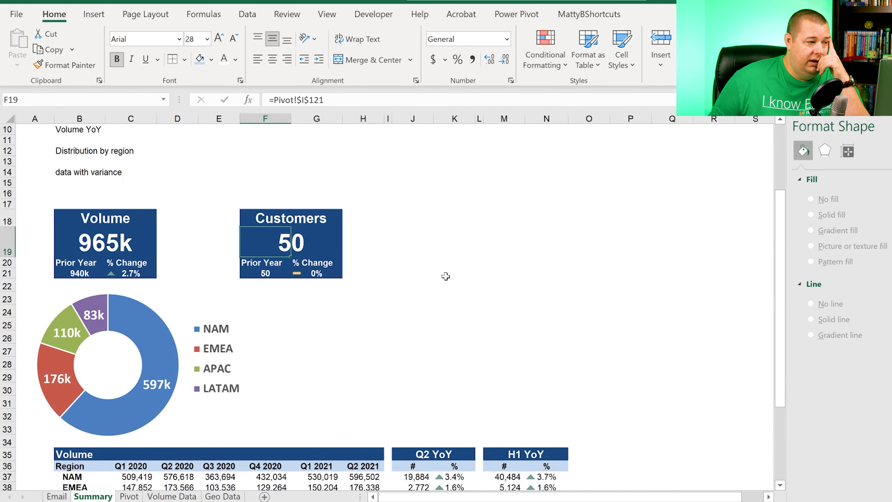
pyautogui.scroll(-4, 504, 282)
pyautogui.scroll(3, 504, 282)
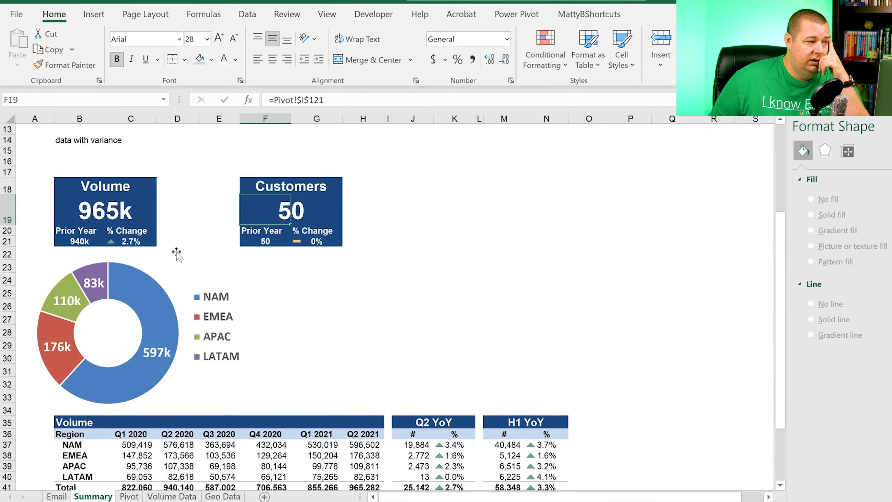
# Link the Volume card's main value in B19 to the Q2 2021 volume total in H41
pyautogui.click(83, 214)
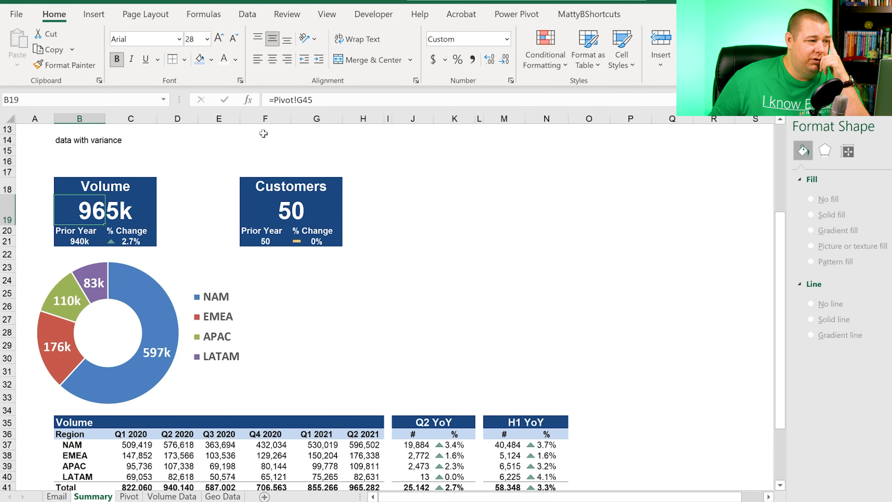
pyautogui.write('=')
pyautogui.scroll(-3, 264, 134)
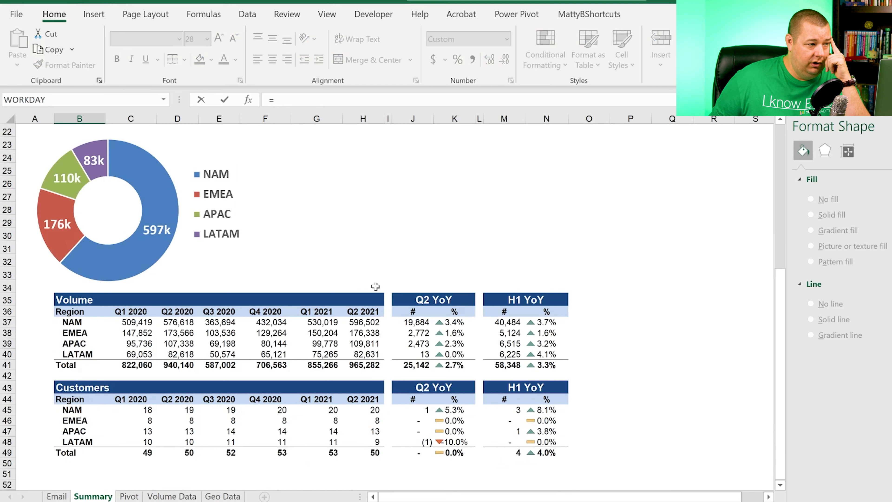
pyautogui.click(361, 365)
pyautogui.press('Return')
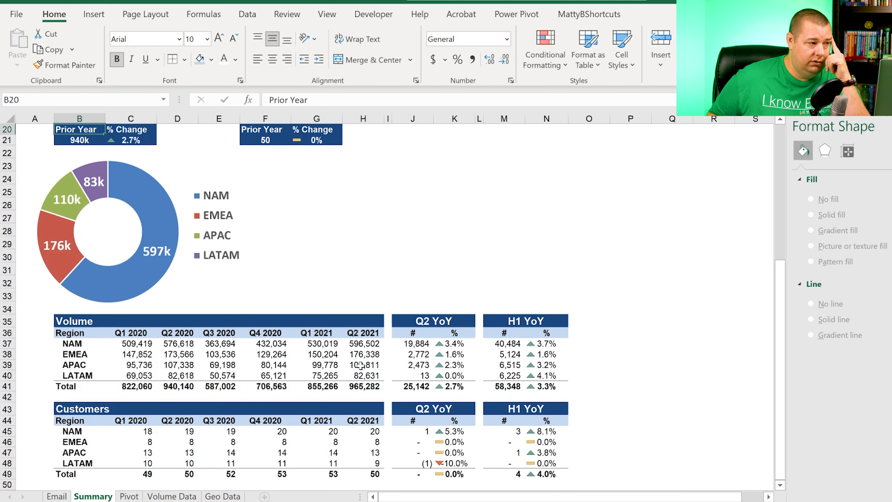
# Link the Volume card's Prior Year value in B21 to the Q2 2020 volume total in D41
pyautogui.click(72, 302)
pyautogui.click(109, 261)
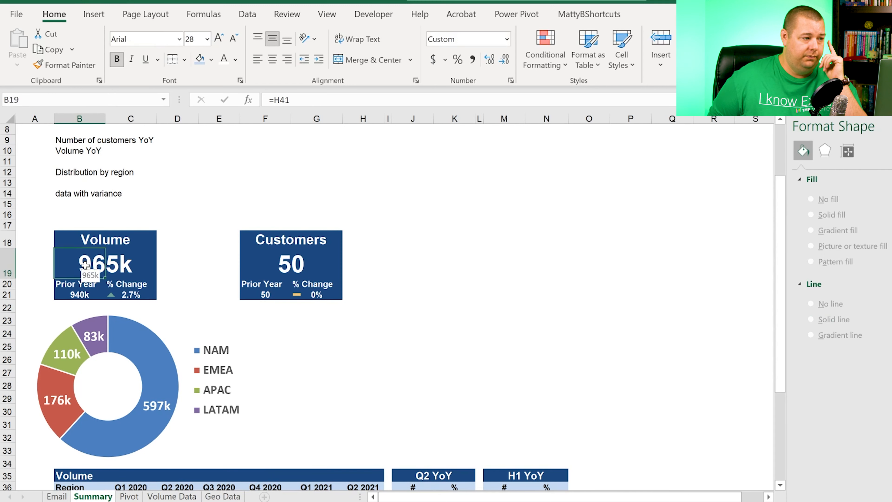
pyautogui.press('Down')
pyautogui.press('Down')
pyautogui.write('=')
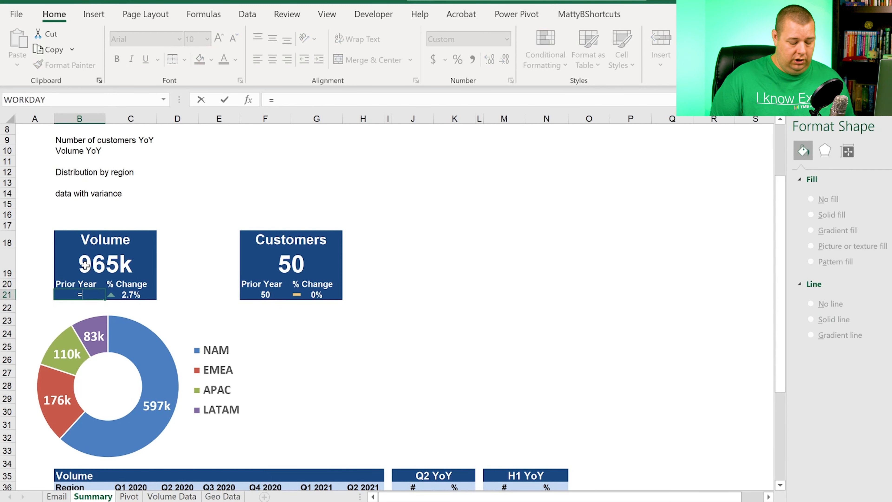
pyautogui.scroll(-2, 85, 265)
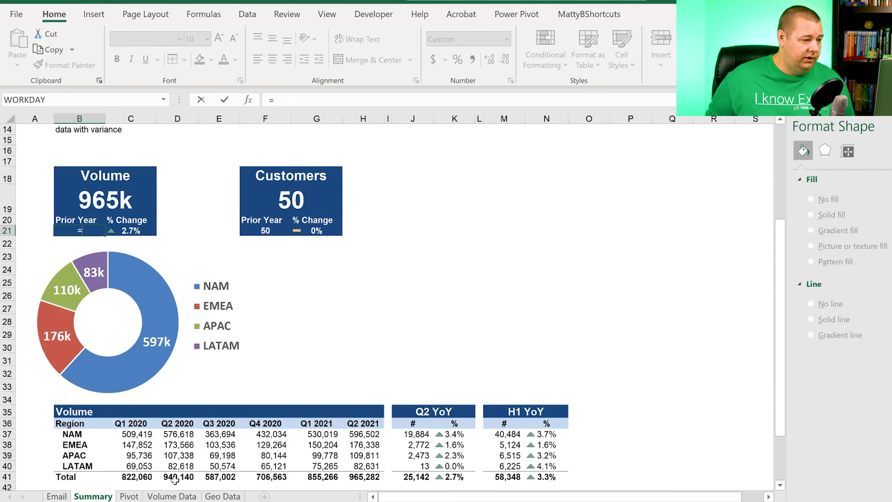
pyautogui.click(178, 477)
pyautogui.press('Return')
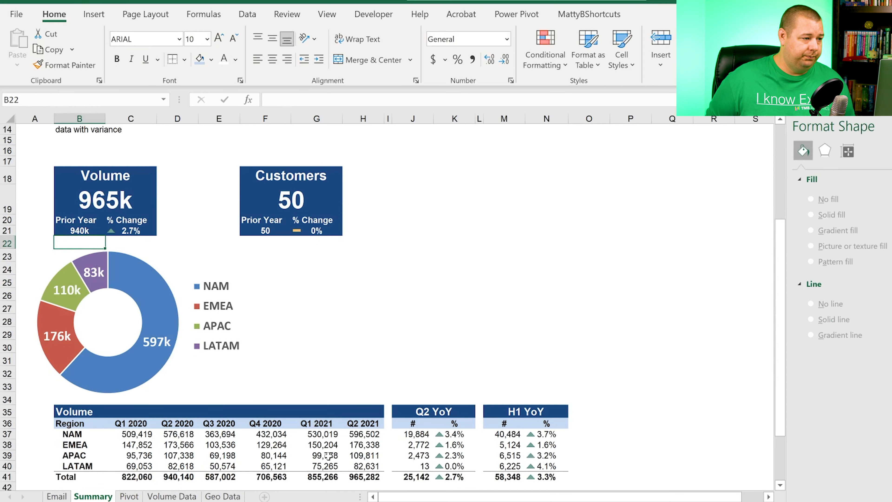
# Link the Customers card's Prior Year value in F21 to the Q2 2020 customer total in D49
pyautogui.press('Up')
pyautogui.press('Right')
pyautogui.press('Right')
pyautogui.press('Right')
pyautogui.press('Right')
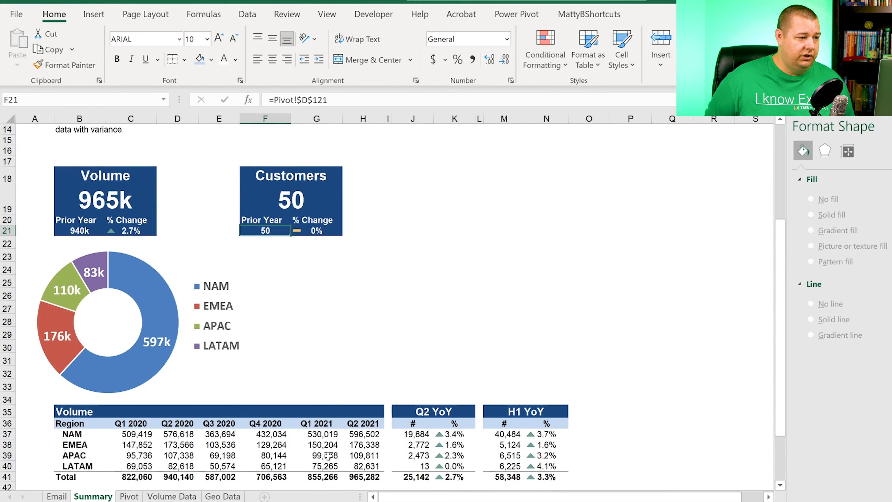
pyautogui.write('=')
pyautogui.scroll(-6, 328, 456)
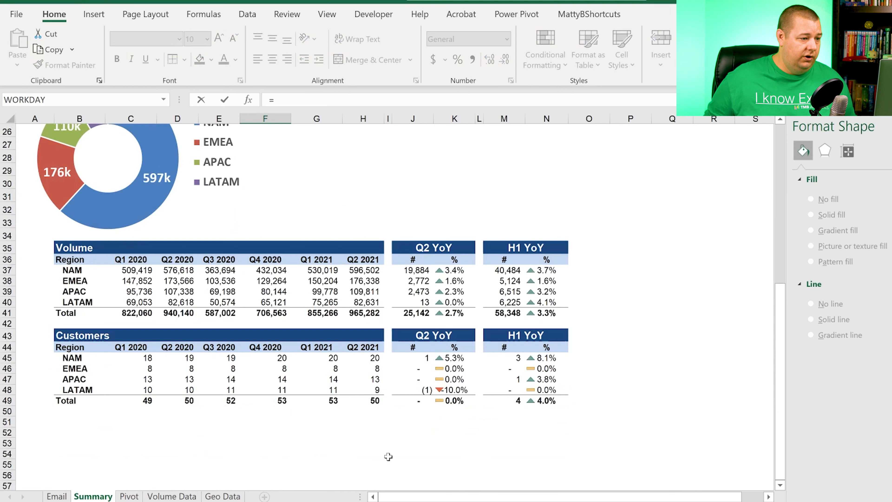
pyautogui.click(369, 322)
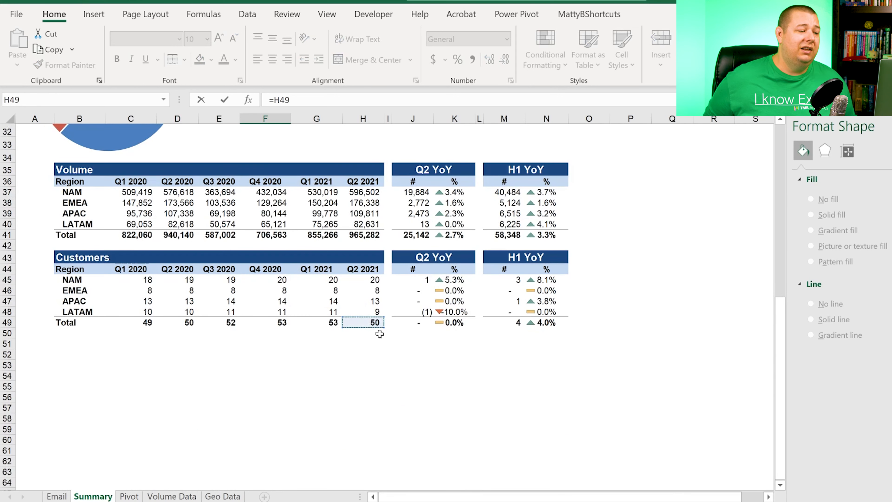
pyautogui.press('Left')
pyautogui.press('Left')
pyautogui.press('Left')
pyautogui.press('Left')
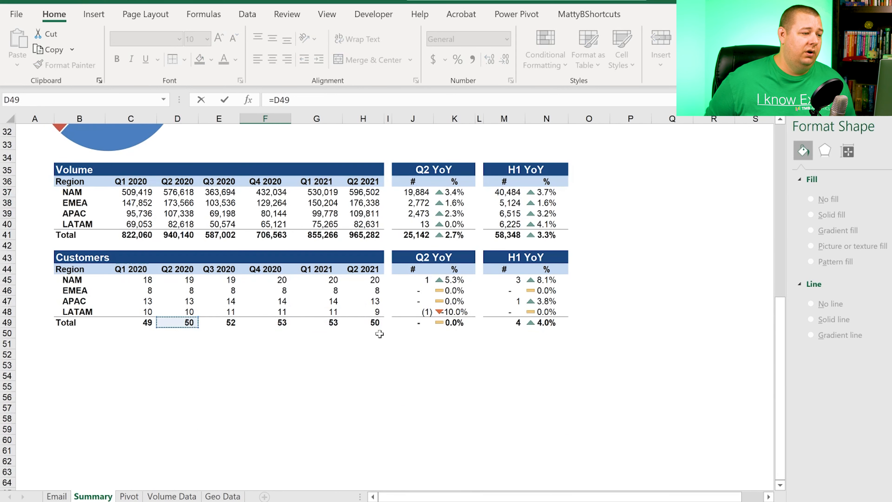
pyautogui.press('Return')
# Link the Customers card's main value in F19 to the Q2 2021 customer total in H49
pyautogui.scroll(3, 380, 333)
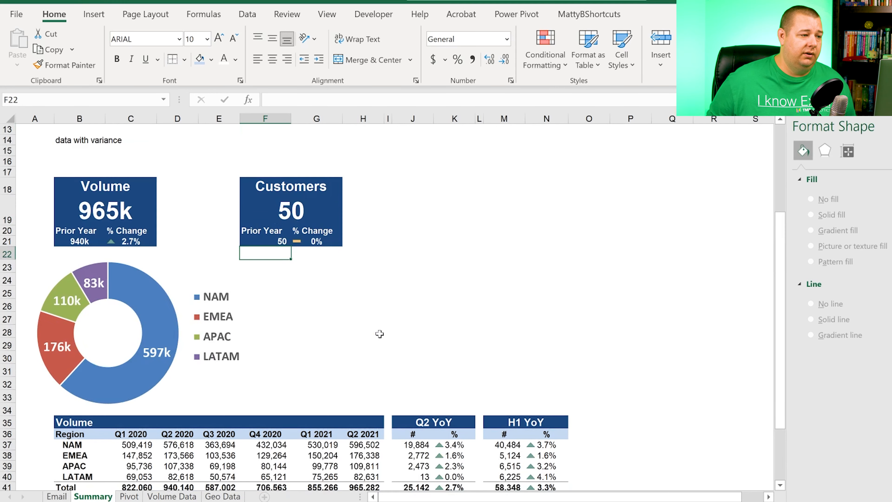
pyautogui.press('Up')
pyautogui.press('Up')
pyautogui.press('Up')
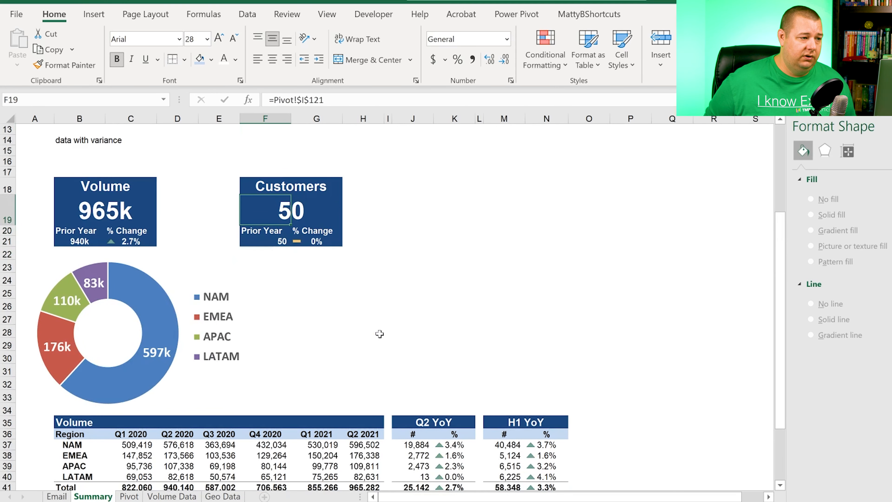
pyautogui.write('=')
pyautogui.scroll(-5, 461, 344)
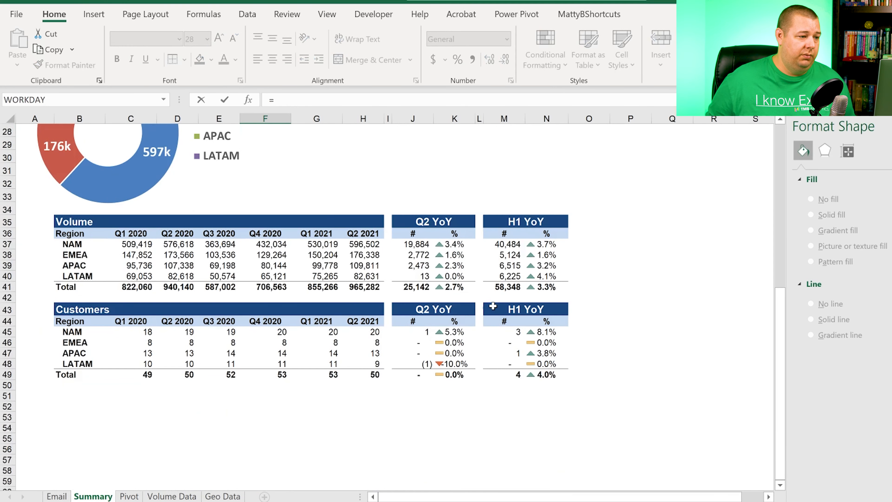
pyautogui.click(373, 377)
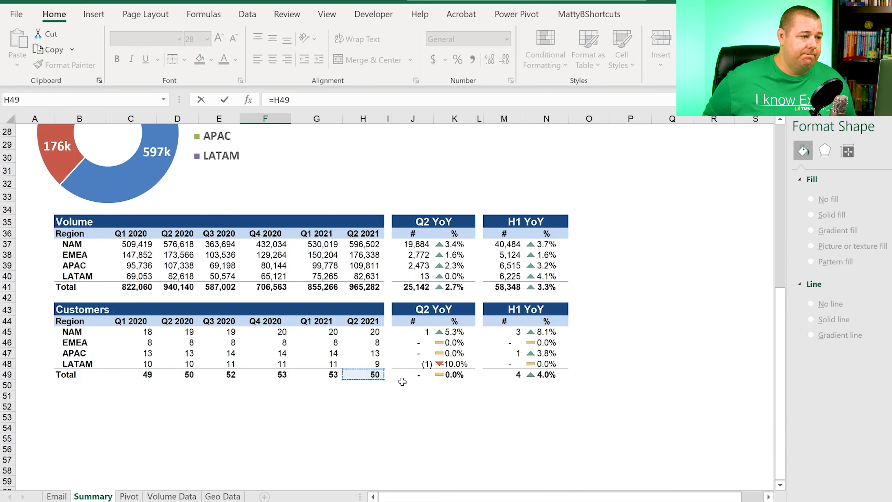
pyautogui.press('Return')
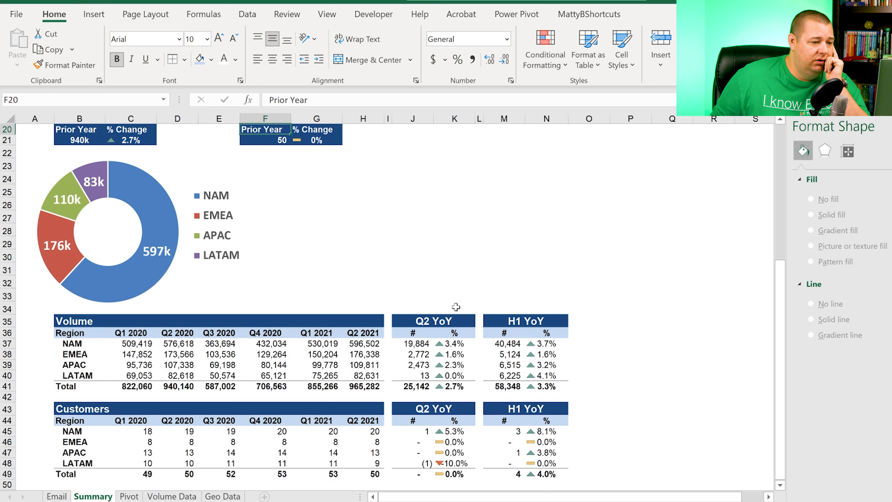
# Apply the custom number format 0.0%;(0.0%) to the Q2 and H1 YoY percentage columns of both the Volume and Customers tables
pyautogui.scroll(-2, 454, 309)
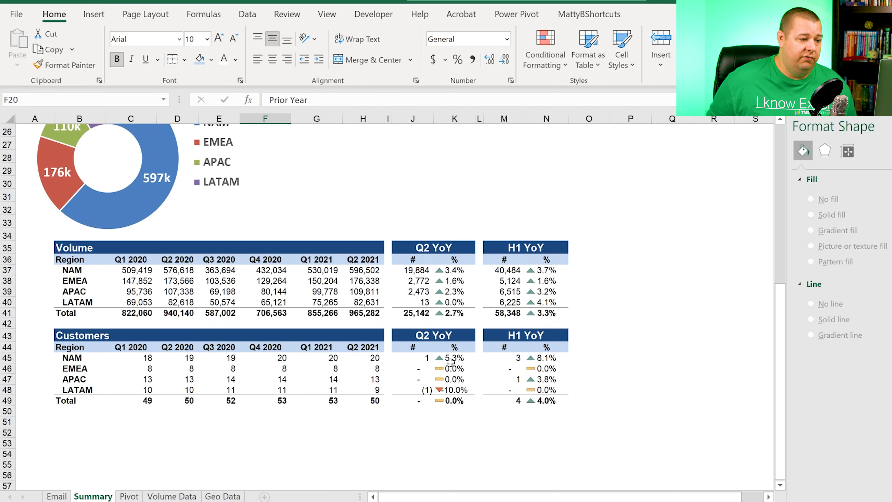
pyautogui.moveTo(452, 359); pyautogui.dragTo(453, 400)
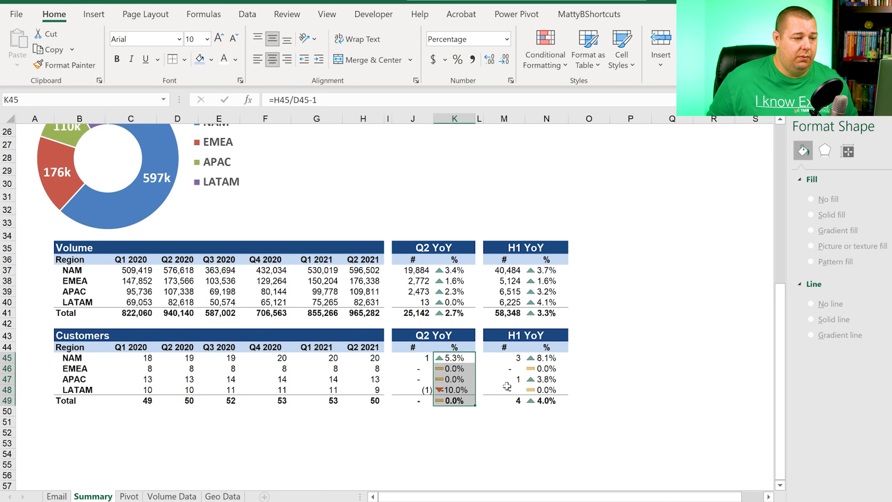
pyautogui.moveTo(547, 358); pyautogui.dragTo(545, 401)
pyautogui.moveTo(547, 271); pyautogui.dragTo(548, 308)
pyautogui.moveTo(454, 271); pyautogui.dragTo(450, 309)
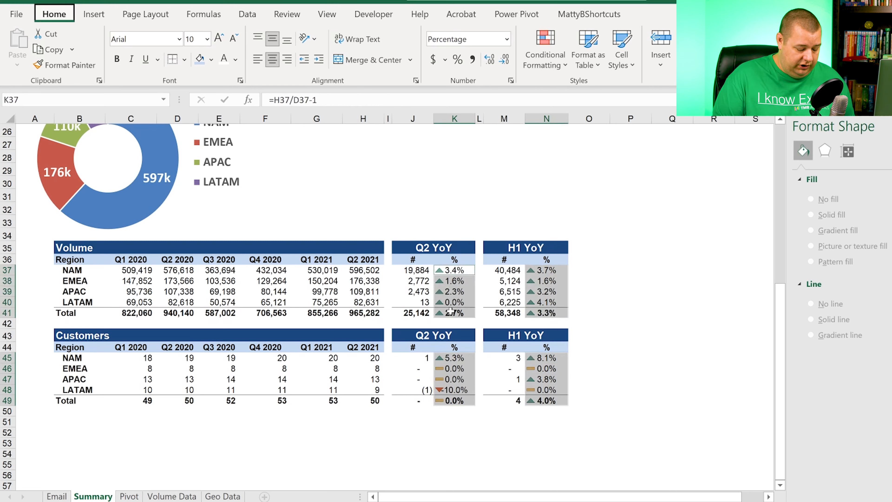
pyautogui.hotkey('ctrl', '1')
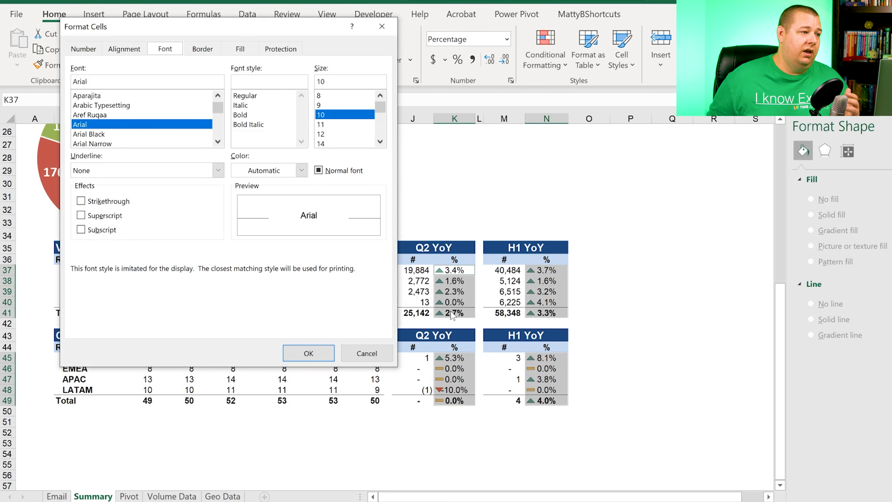
pyautogui.click(76, 52)
pyautogui.click(91, 187)
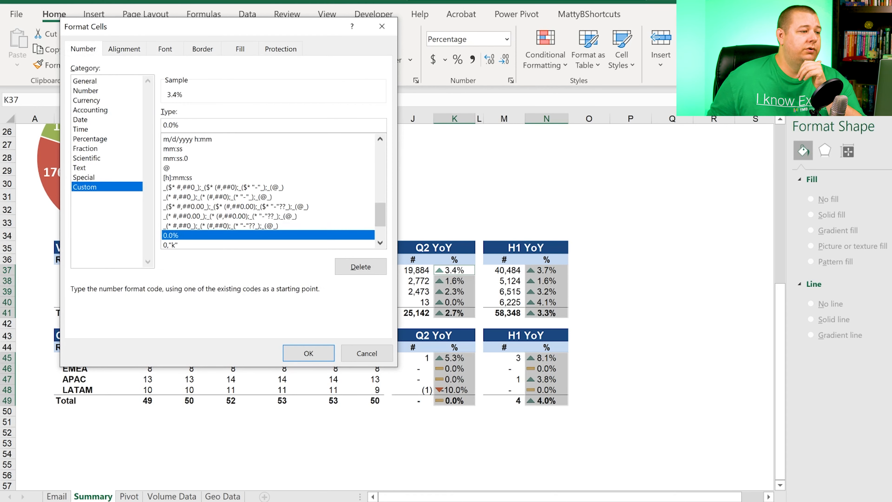
pyautogui.write(';')
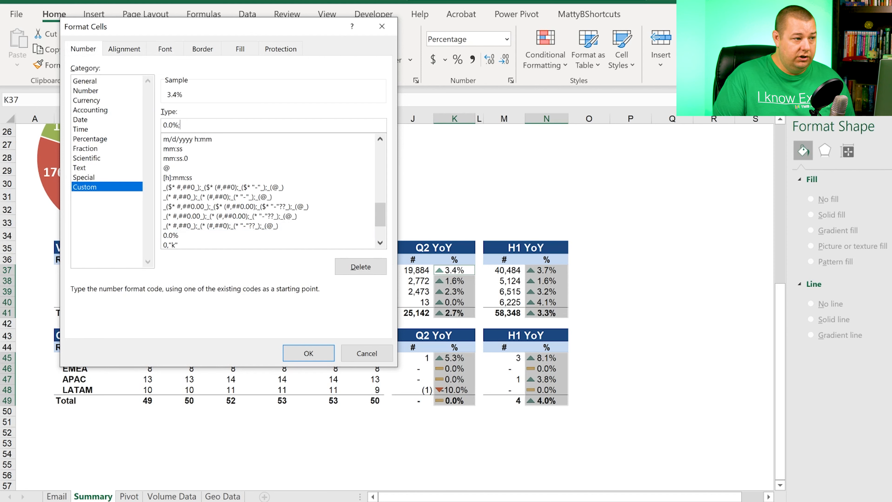
pyautogui.write('(0')
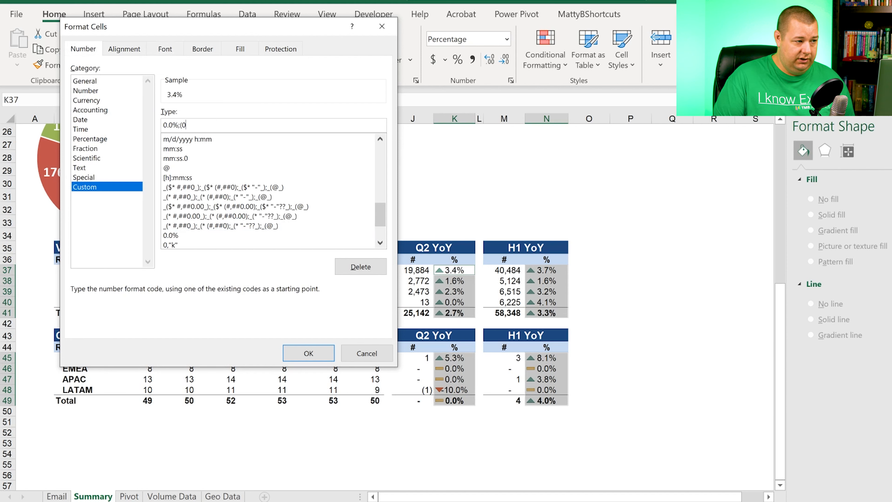
pyautogui.write('.0')
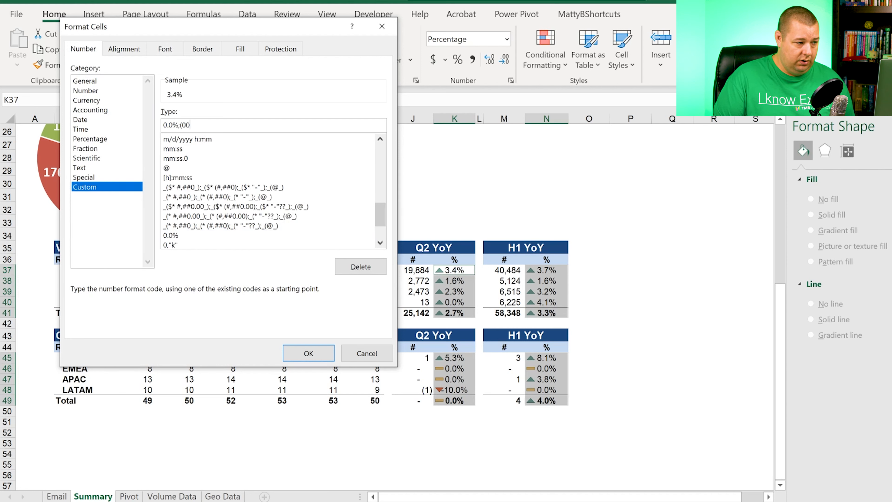
pyautogui.write('%)')
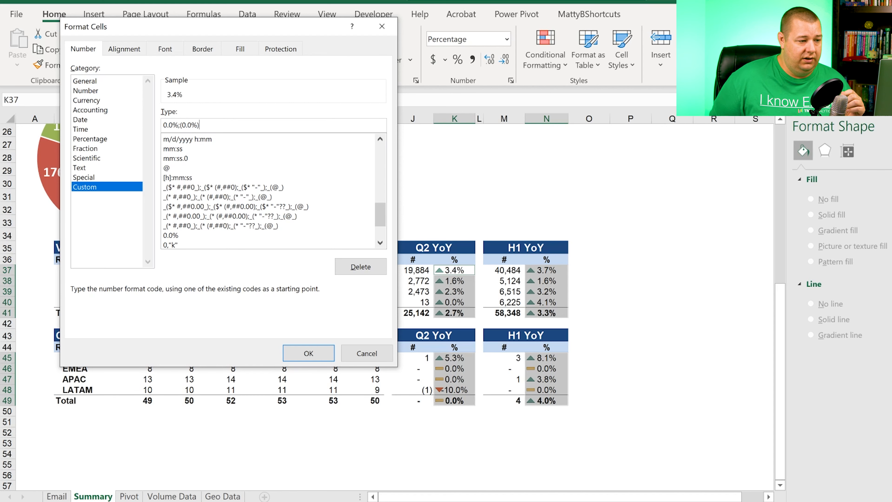
pyautogui.press('Return')
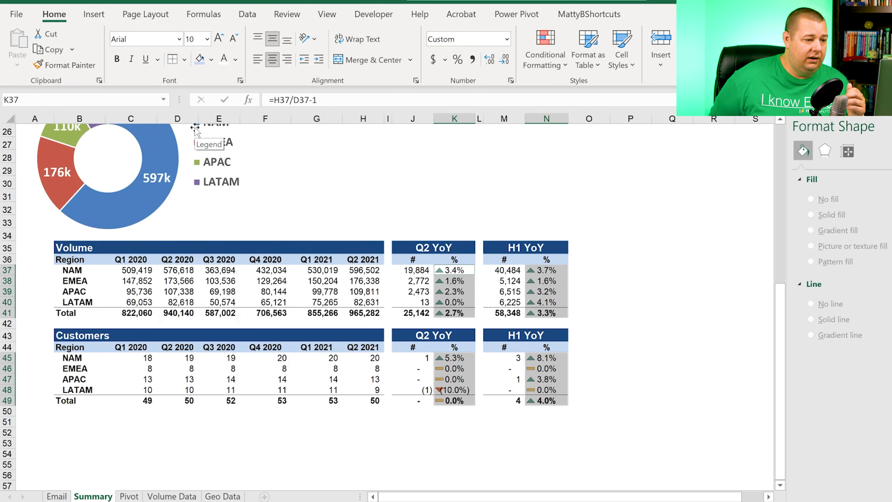
pyautogui.click(452, 439)
pyautogui.click(456, 390)
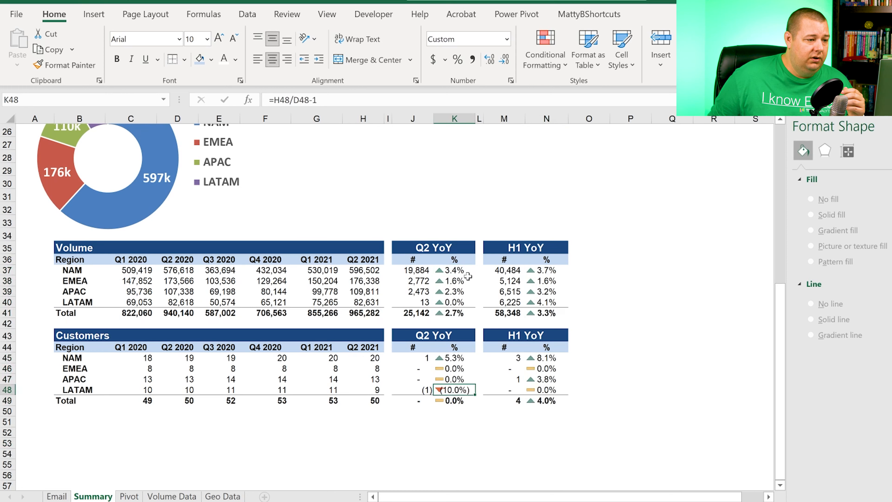
# Right-align the Q2 and H1 YoY percentages in K37:K41, N37:N41, N45:N49 and K45:K49
pyautogui.moveTo(467, 273); pyautogui.dragTo(459, 310)
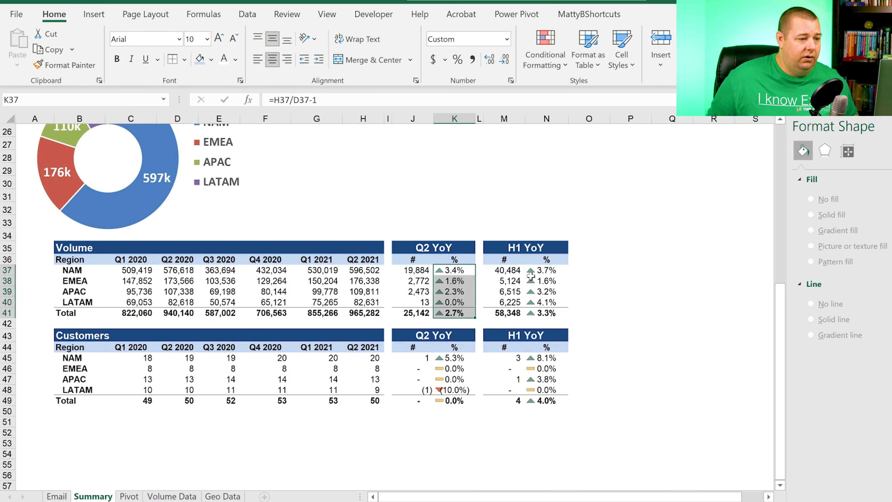
pyautogui.keyDown('ctrl'); pyautogui.moveTo(544, 273); pyautogui.dragTo(545, 313); pyautogui.keyUp('ctrl')
pyautogui.keyDown('ctrl'); pyautogui.moveTo(546, 357); pyautogui.dragTo(546, 400); pyautogui.keyUp('ctrl')
pyautogui.keyDown('ctrl'); pyautogui.moveTo(454, 357); pyautogui.dragTo(453, 400); pyautogui.keyUp('ctrl')
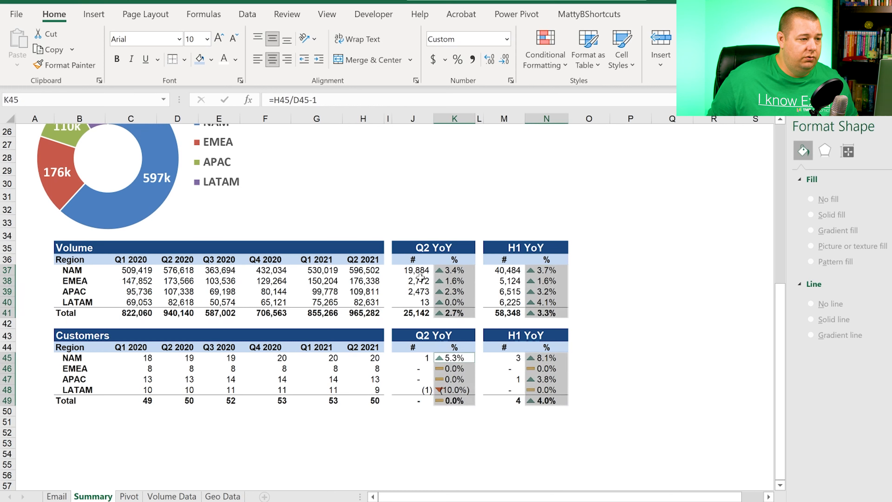
pyautogui.click(273, 59)
pyautogui.click(547, 442)
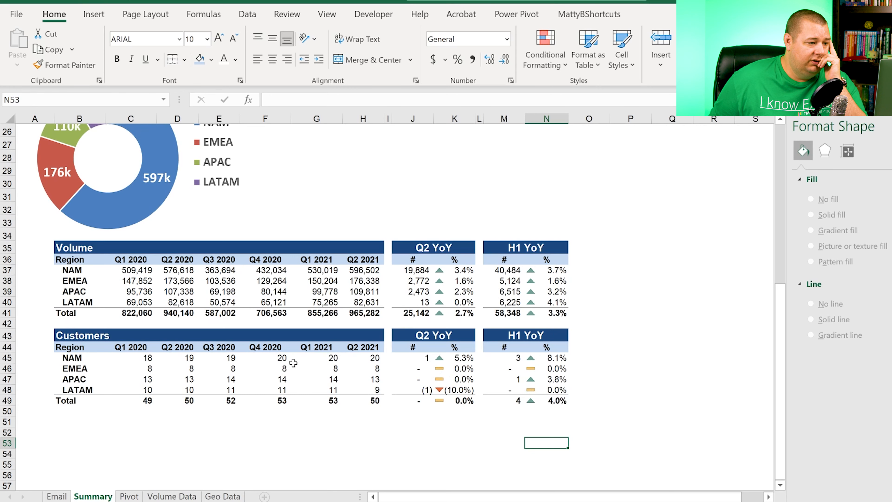
# Duplicate the regional volume doughnut chart and place the copy above the Q2 YoY and H1 YoY blocks
pyautogui.scroll(5, 293, 363)
pyautogui.scroll(-3, 293, 363)
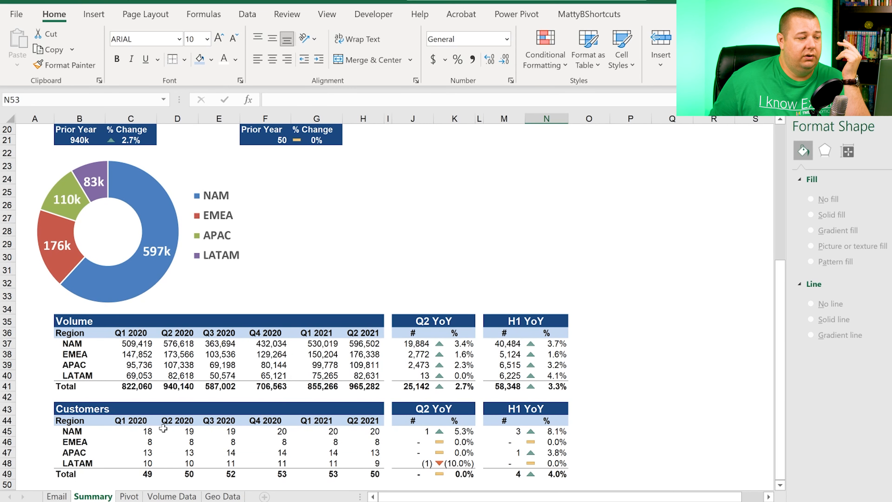
pyautogui.click(168, 169)
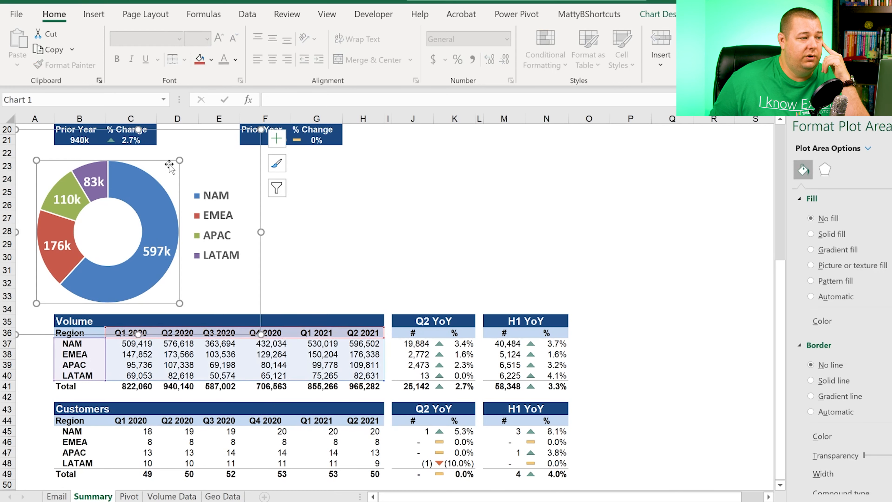
pyautogui.click(197, 147)
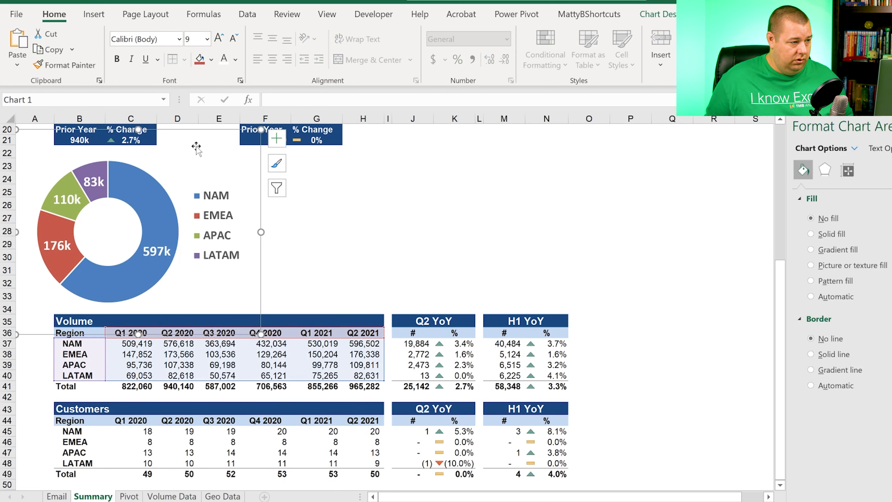
pyautogui.click(402, 151)
pyautogui.hotkey('ctrl', 'v')
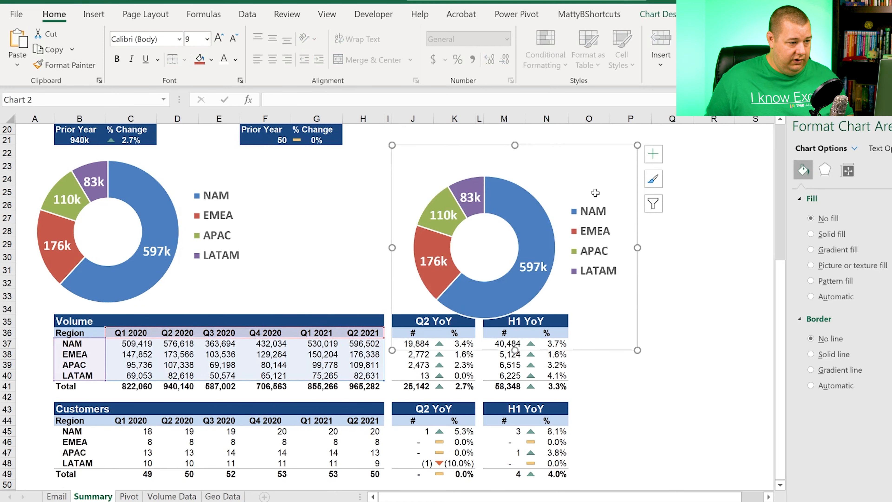
pyautogui.click(594, 166)
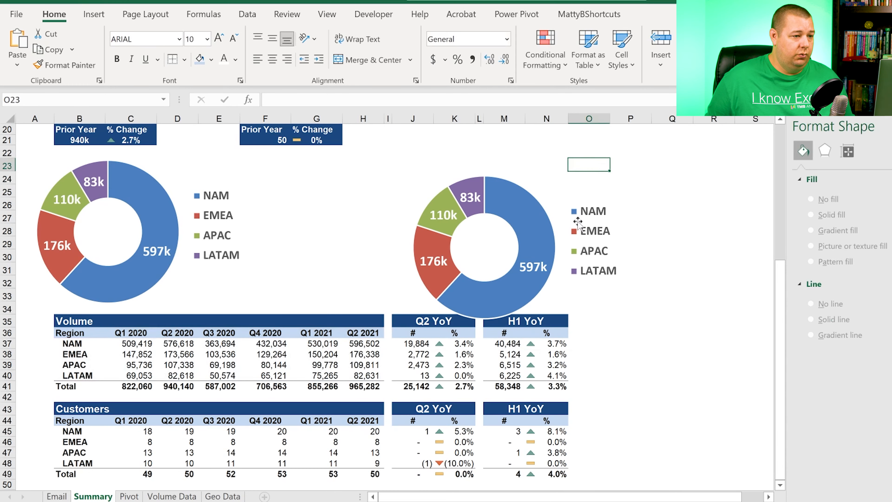
# Change the copied doughnut chart's source data range to the Customers table, Summary!$B$44:$H$48
pyautogui.click(552, 237)
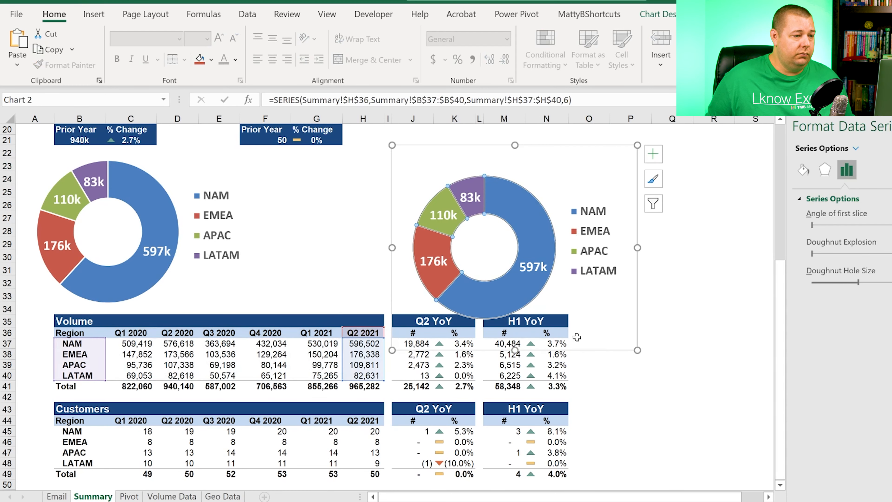
pyautogui.click(685, 311)
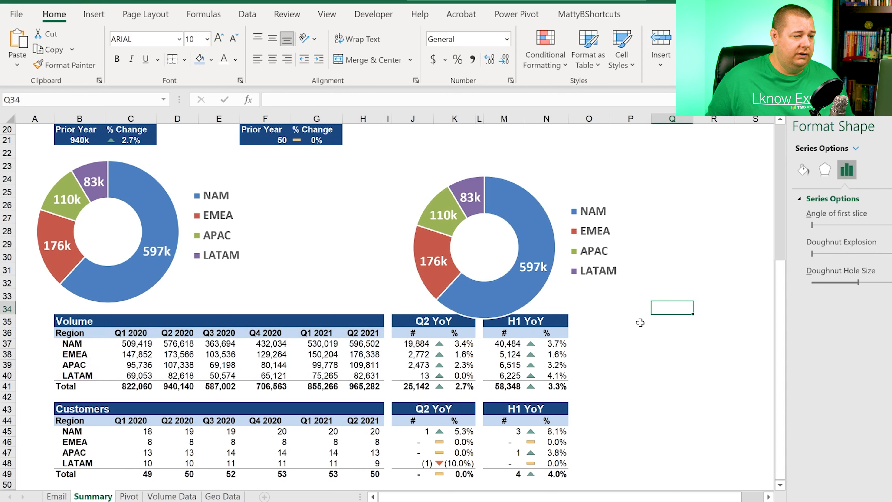
pyautogui.click(560, 296)
pyautogui.click(545, 237)
pyautogui.click(537, 219)
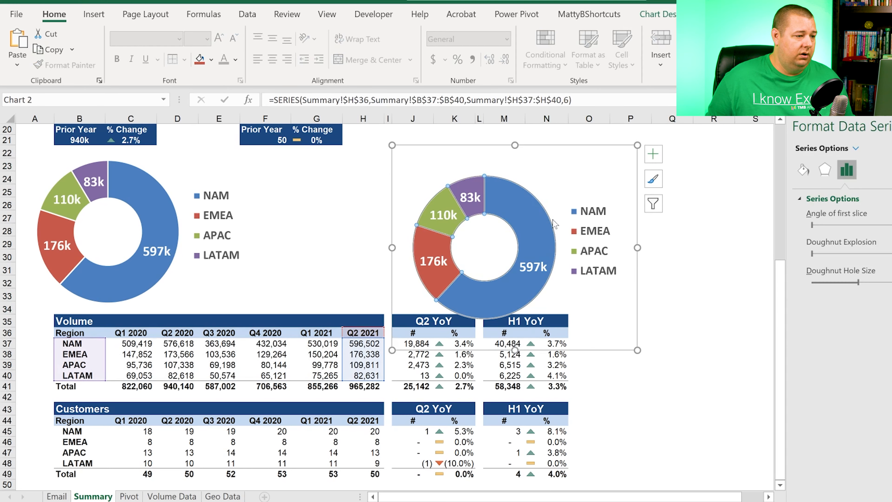
pyautogui.click(596, 150)
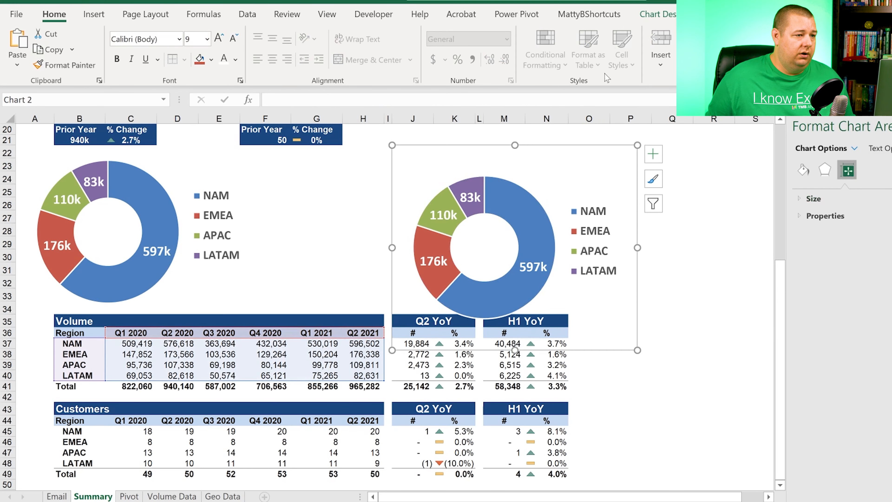
pyautogui.click(655, 15)
pyautogui.click(659, 43)
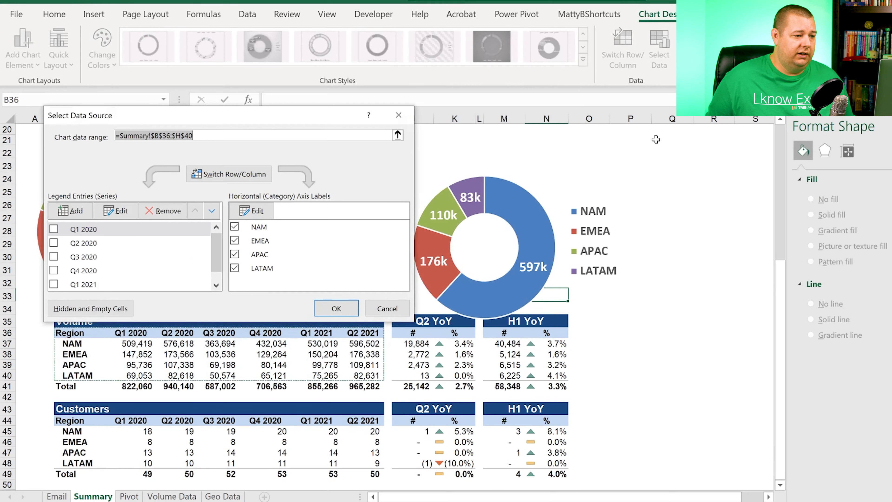
pyautogui.click(401, 137)
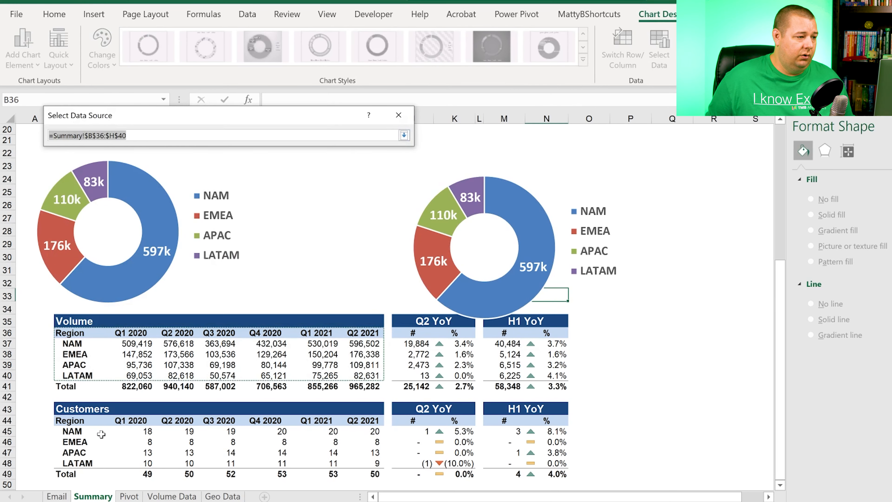
pyautogui.moveTo(68, 420); pyautogui.dragTo(372, 461)
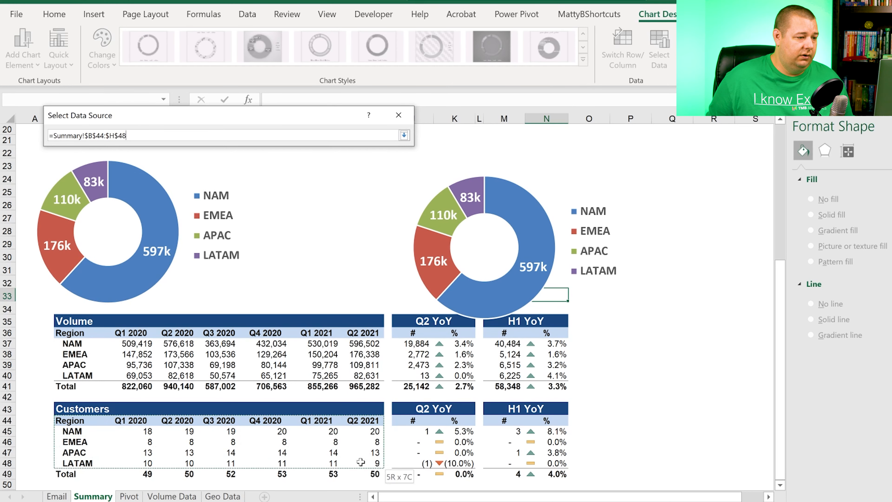
pyautogui.click(404, 135)
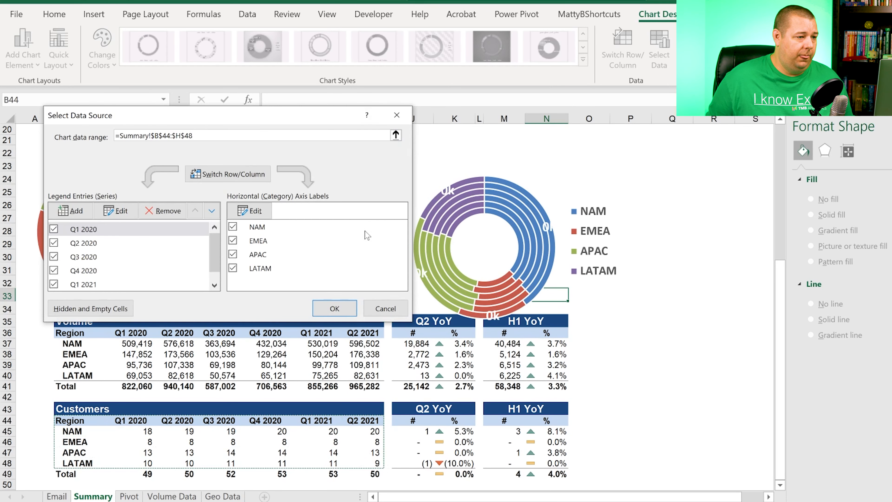
# Exclude the Q1 2020 through Q1 2021 series from the customer doughnut chart so it plots only Q2 2021
pyautogui.click(54, 229)
pyautogui.click(54, 242)
pyautogui.click(54, 257)
pyautogui.click(53, 270)
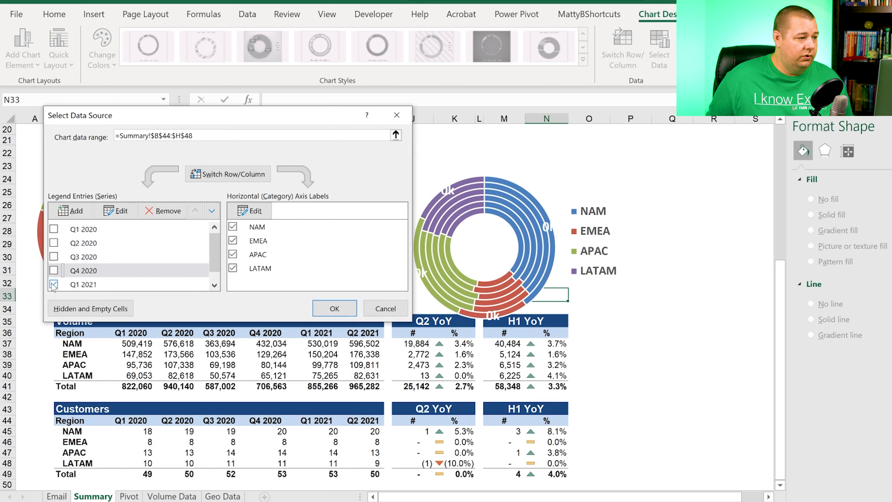
pyautogui.click(53, 285)
pyautogui.click(334, 308)
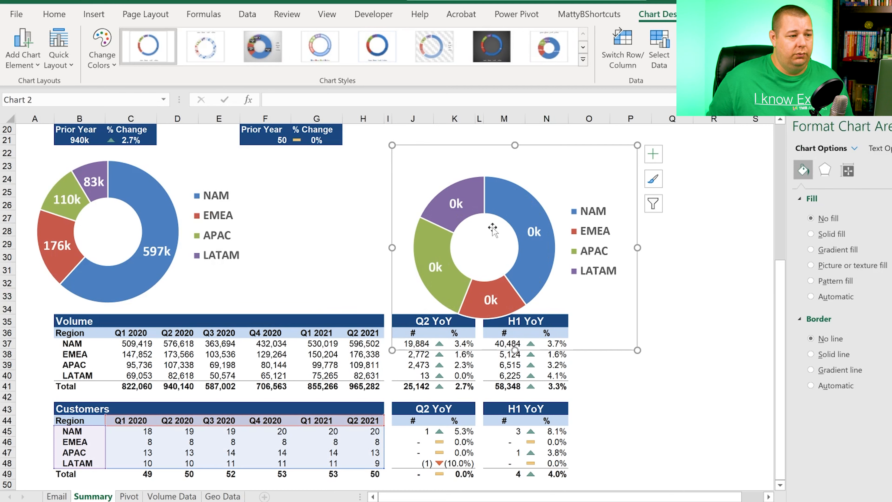
# Set the number format of the customer doughnut's data labels to General
pyautogui.click(533, 234)
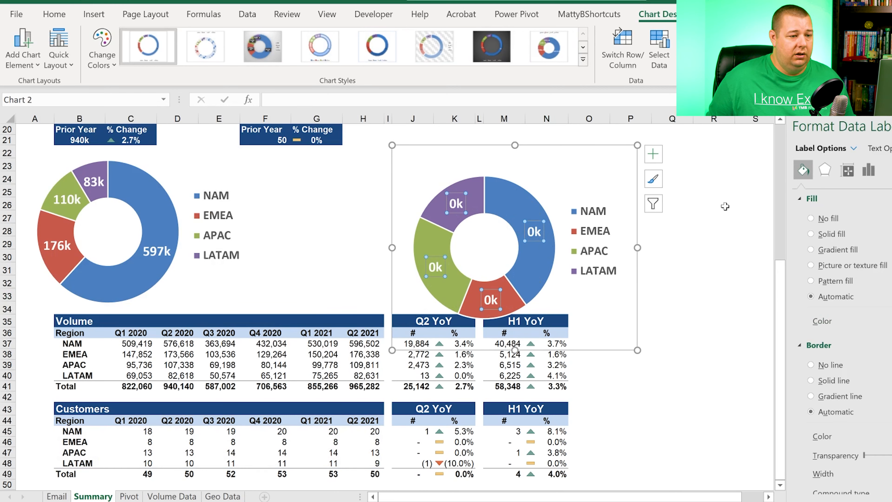
pyautogui.scroll(-3, 839, 316)
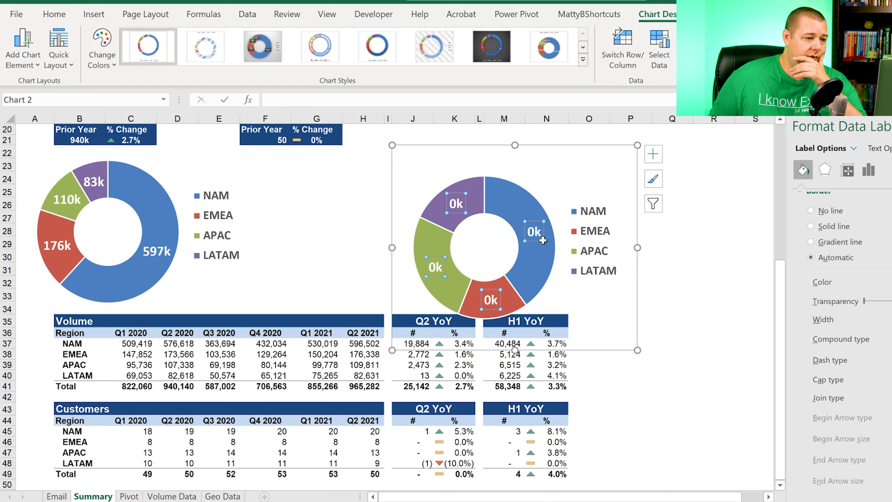
pyautogui.rightClick(533, 235)
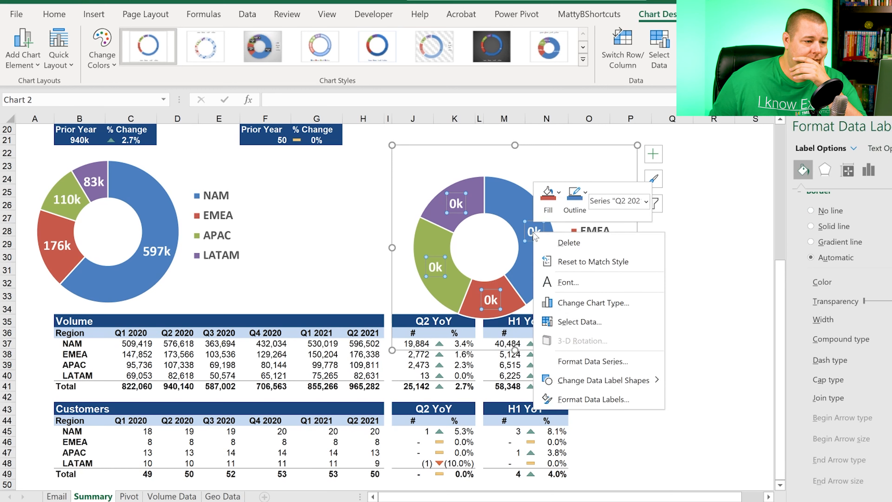
pyautogui.click(606, 399)
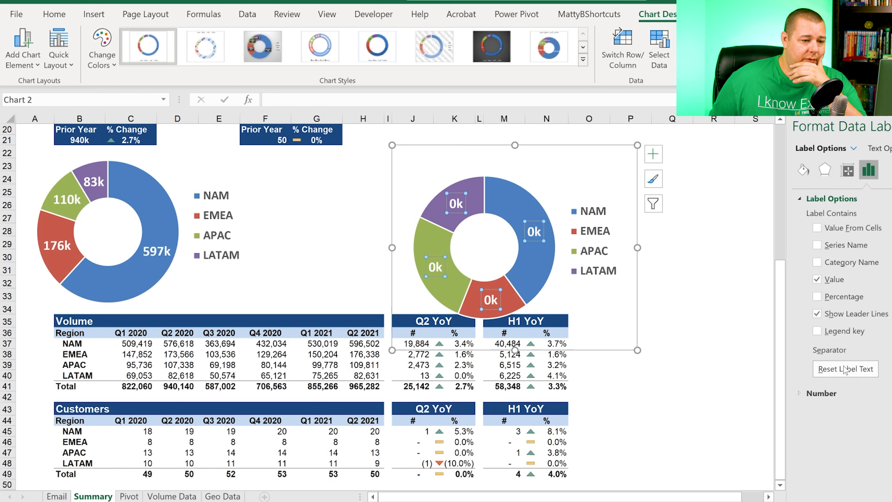
pyautogui.click(821, 393)
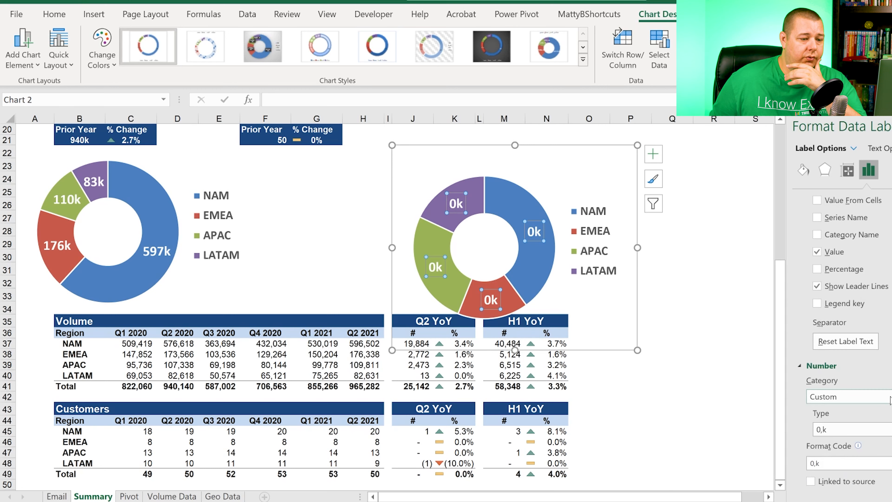
pyautogui.click(890, 397)
pyautogui.click(840, 236)
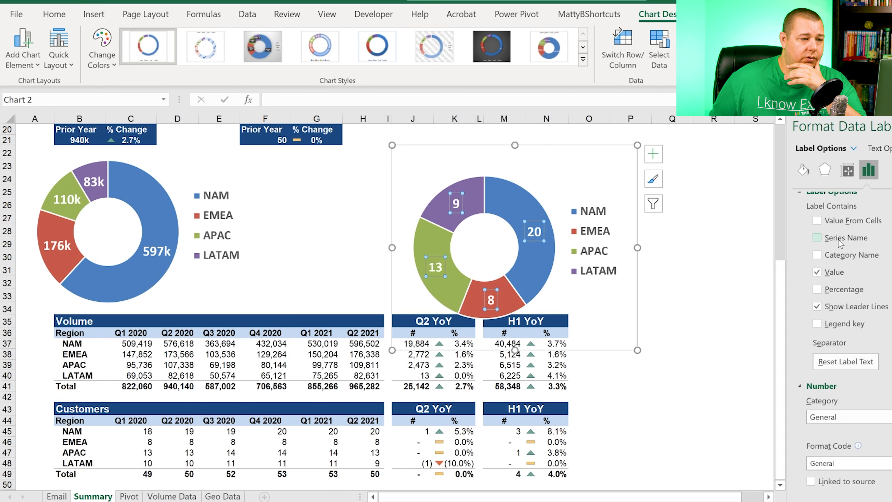
pyautogui.click(680, 312)
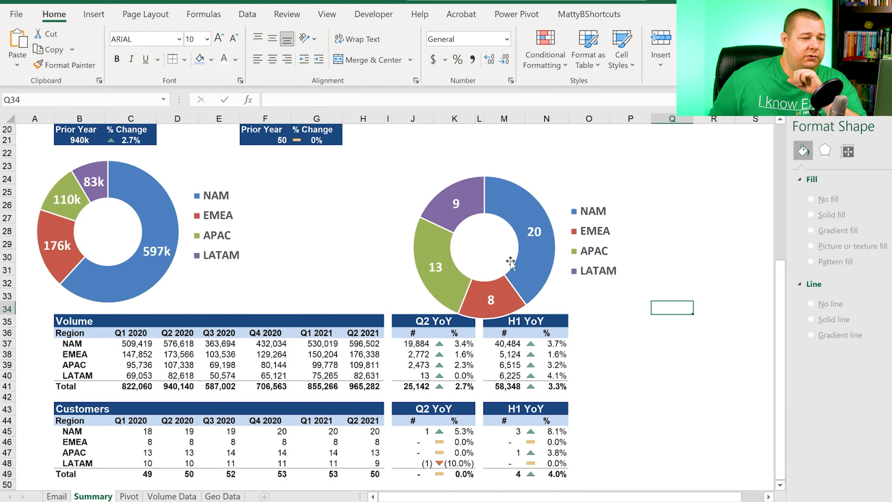
# Delete the customer doughnut's legend, then shrink the chart to match the volume doughnut and place it below the Customers card
pyautogui.moveTo(436, 199)
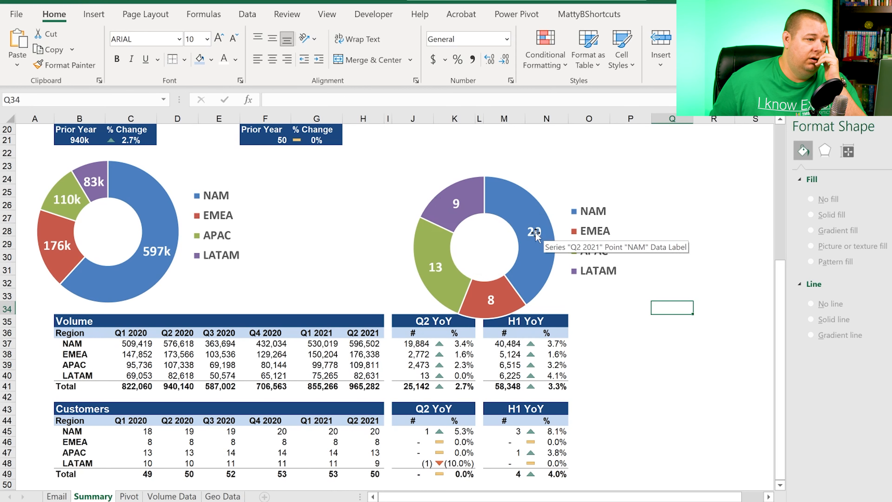
pyautogui.click(599, 235)
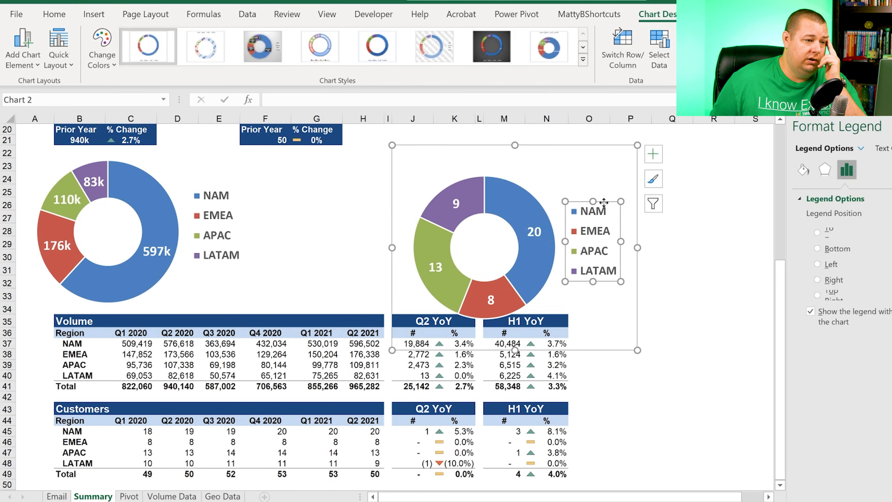
pyautogui.press('Delete')
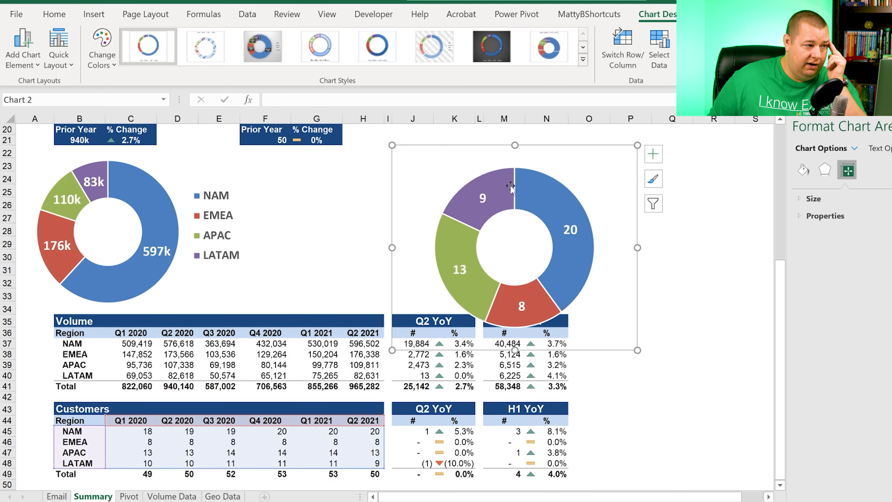
pyautogui.moveTo(604, 156); pyautogui.dragTo(558, 157)
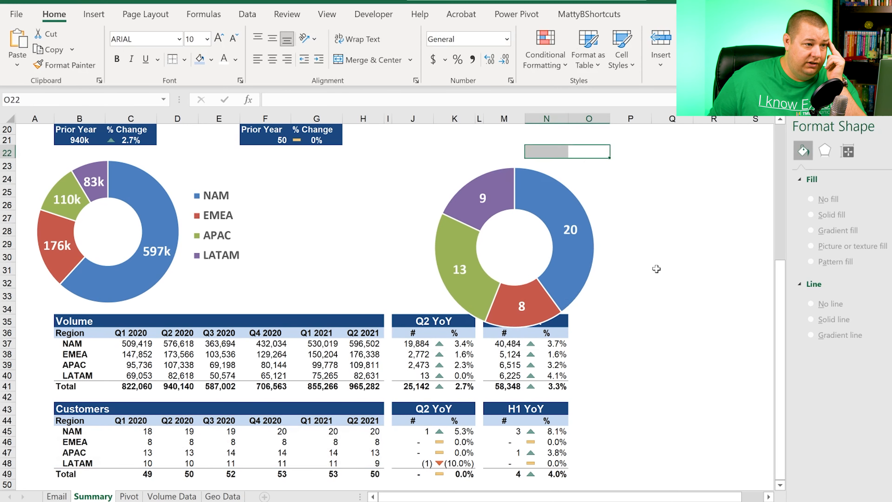
pyautogui.click(581, 197)
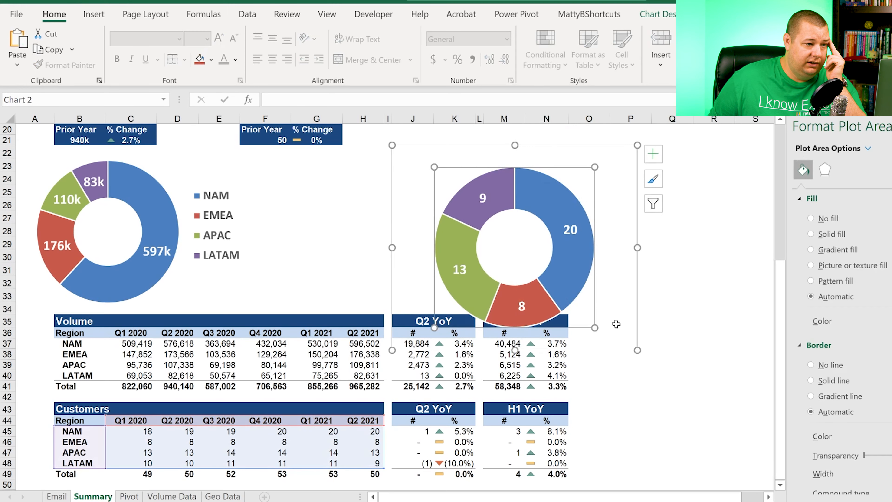
pyautogui.moveTo(636, 350)
pyautogui.mouseDown()
pyautogui.moveTo(611, 329)
pyautogui.moveTo(190, 324)
pyautogui.moveTo(417, 318)
pyautogui.moveTo(413, 324)
pyautogui.mouseUp()
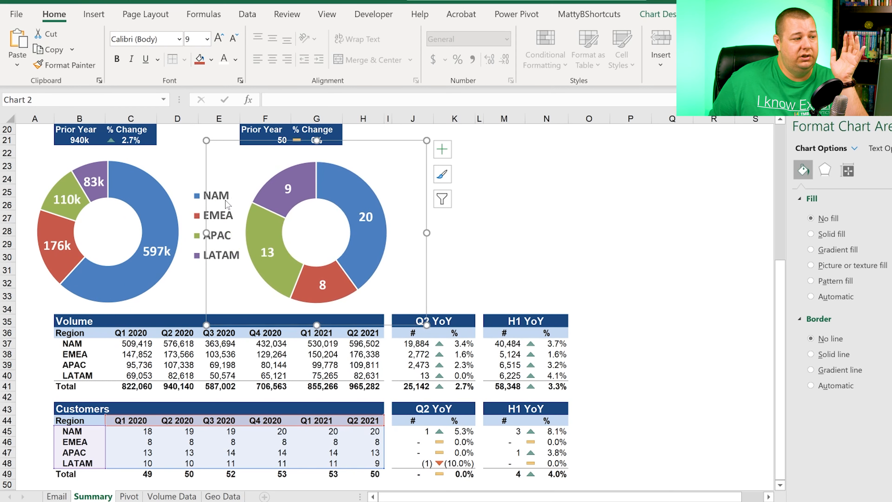
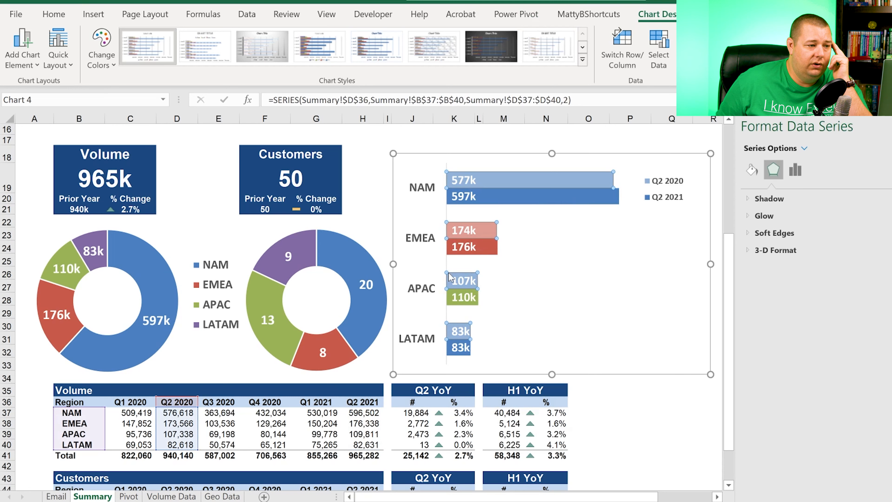
# Fill the APAC bar of the Q2 2020 series with a light green tint in the regional volume bar chart
pyautogui.click(448, 273)
pyautogui.rightClick(448, 273)
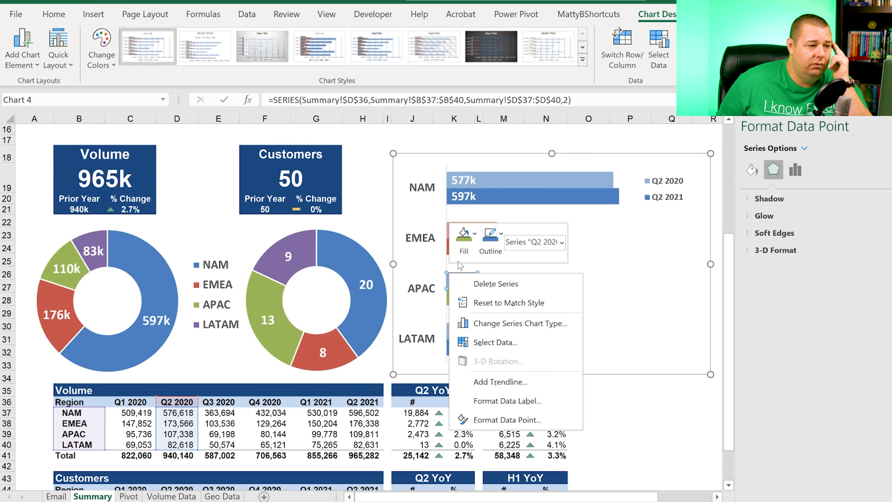
pyautogui.click(464, 239)
pyautogui.click(525, 341)
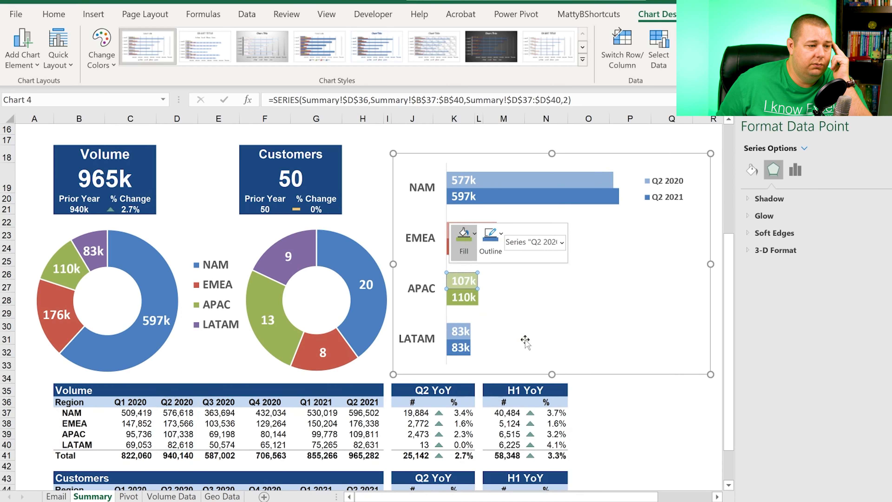
pyautogui.click(532, 335)
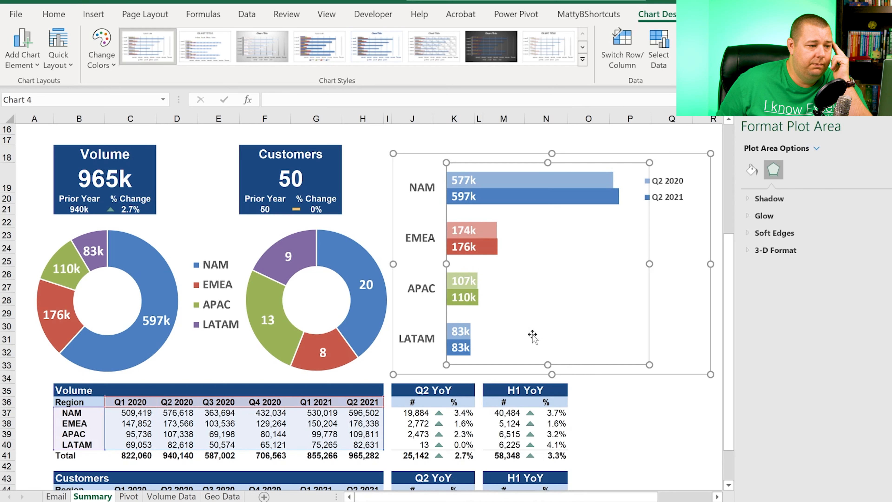
# Fill the LATAM bar of the Q2 2021 series with the purple theme color
pyautogui.click(449, 353)
pyautogui.click(448, 353)
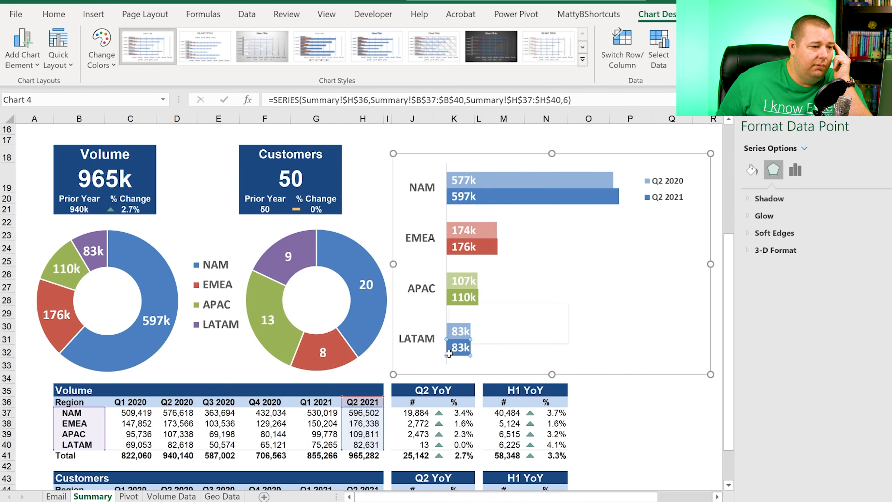
pyautogui.rightClick(448, 353)
pyautogui.click(464, 320)
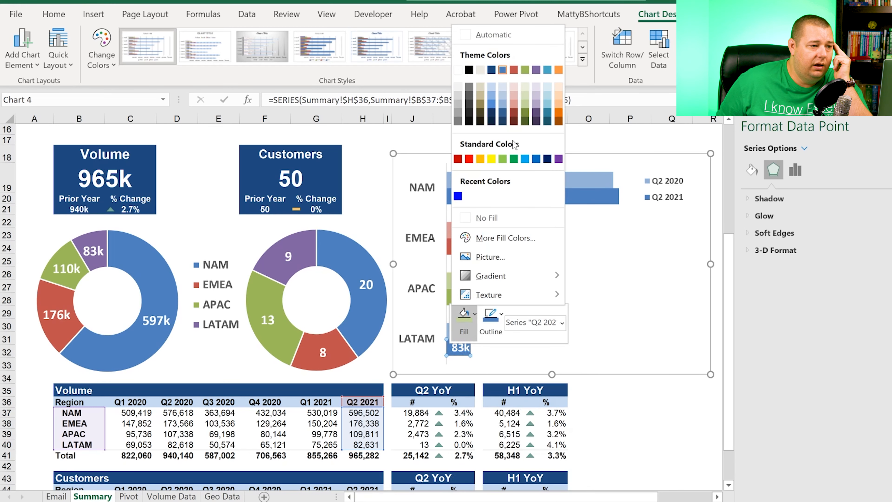
pyautogui.click(536, 70)
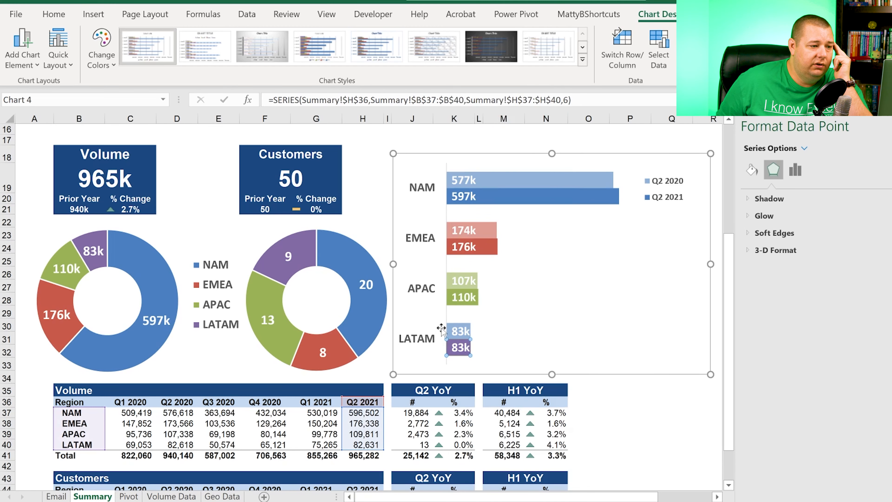
# Fill the LATAM bar of the Q2 2020 series with a light purple tint and deselect the chart
pyautogui.click(449, 328)
pyautogui.click(450, 329)
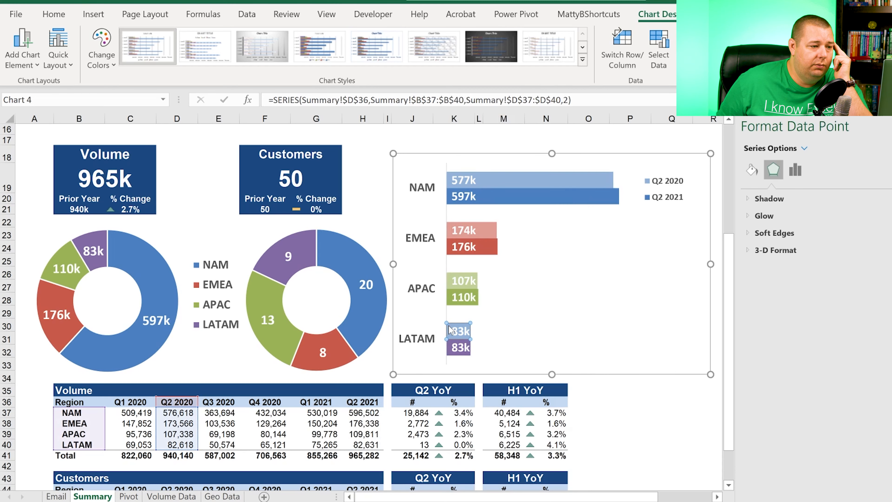
pyautogui.rightClick(450, 329)
pyautogui.click(463, 287)
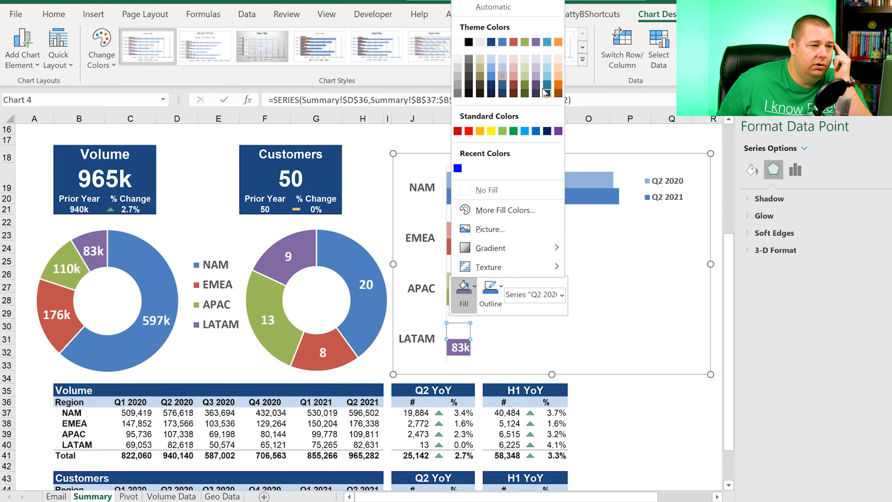
pyautogui.click(535, 76)
pyautogui.click(627, 322)
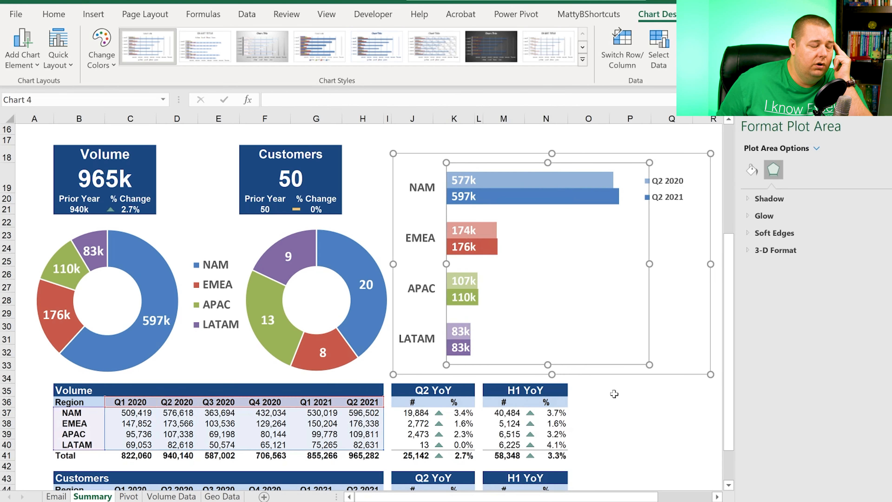
pyautogui.click(618, 425)
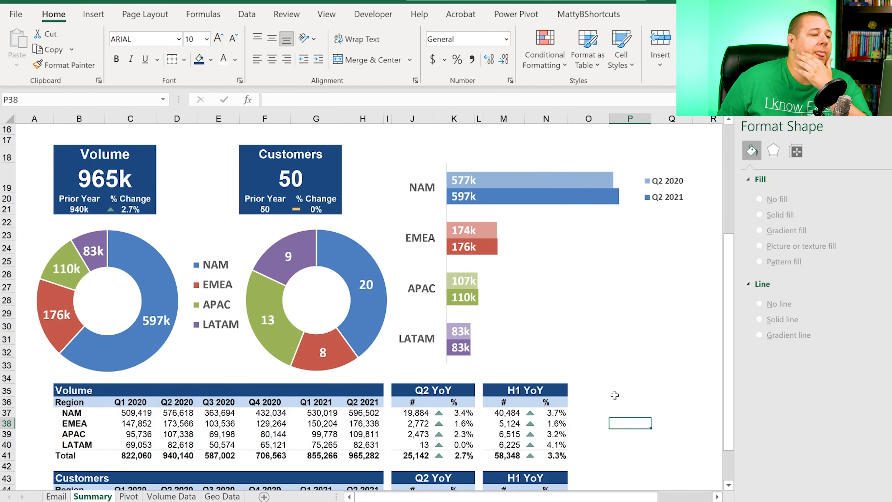
# Enlarge the legend text of the regional volume bar chart to 12 pt, nudge the legend toward the bars and deselect the chart
pyautogui.click(672, 200)
pyautogui.click(670, 204)
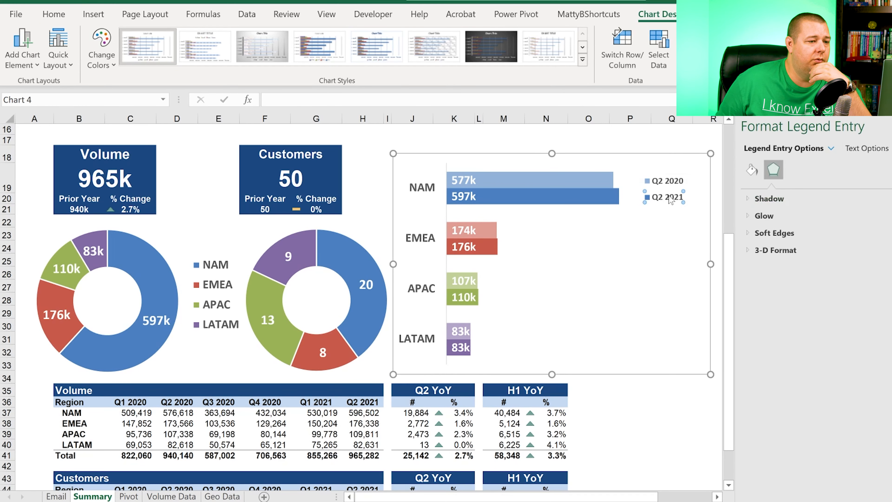
pyautogui.click(671, 211)
pyautogui.click(670, 203)
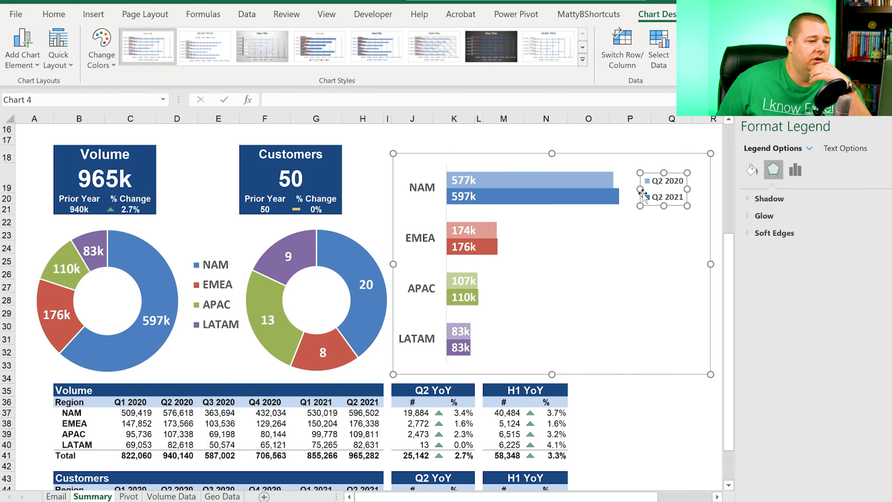
pyautogui.click(54, 15)
pyautogui.click(217, 38)
pyautogui.click(218, 38)
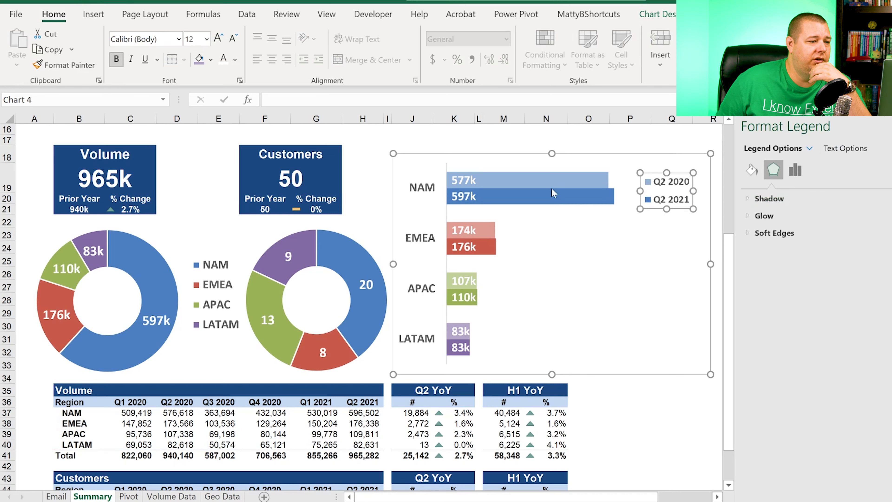
pyautogui.moveTo(670, 203); pyautogui.dragTo(670, 204)
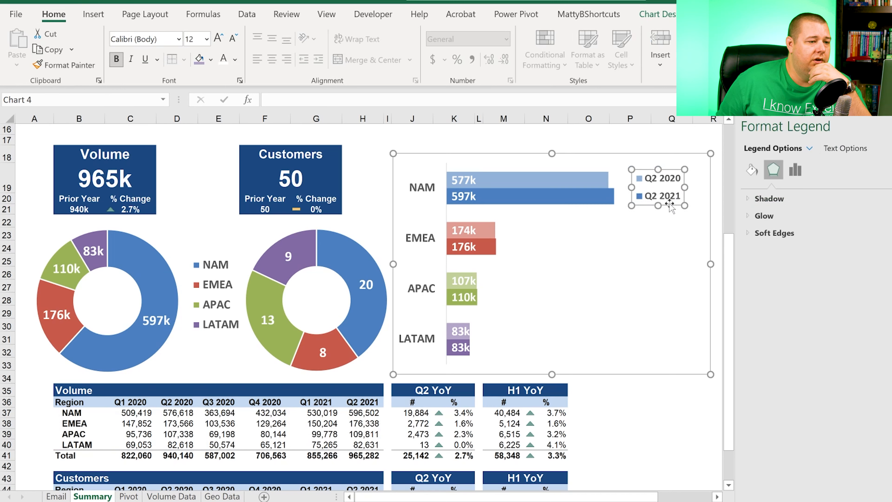
pyautogui.click(468, 140)
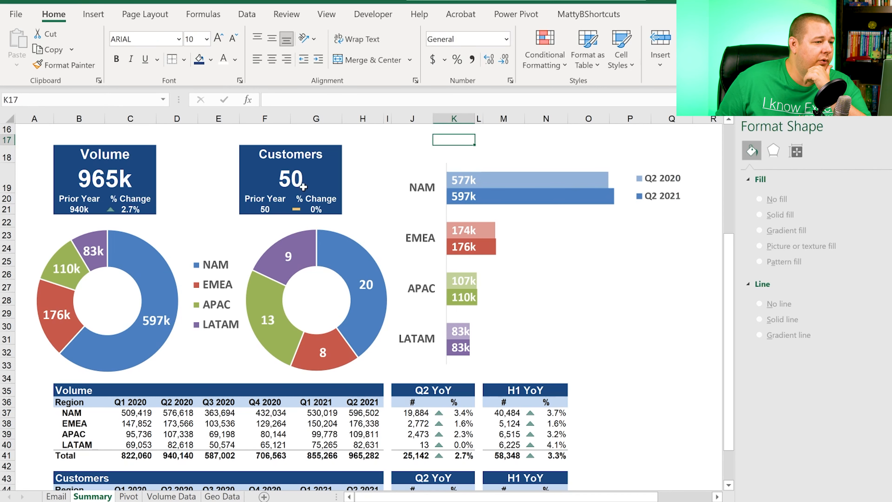
# Move the Customers KPI card one column over so it occupies G18:H21
pyautogui.moveTo(252, 152); pyautogui.dragTo(315, 215)
pyautogui.hotkey('ctrl', 'c')
pyautogui.press('Right')
pyautogui.hotkey('ctrl', 'v')
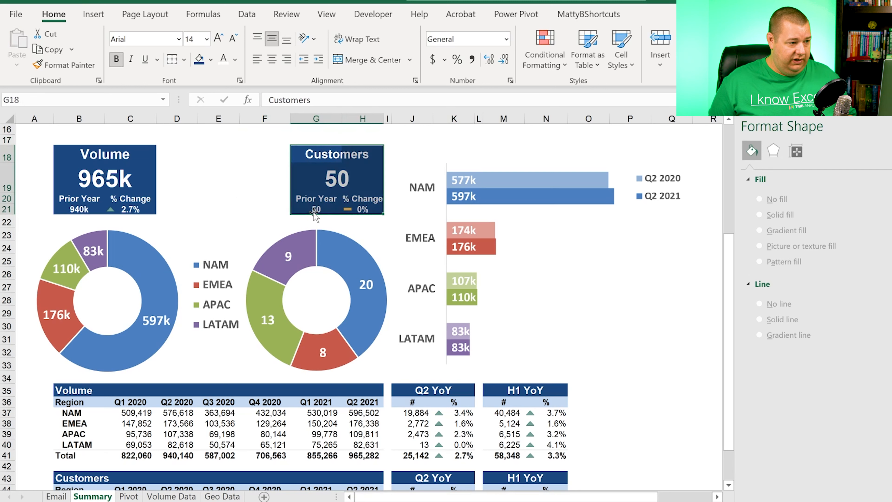
pyautogui.press('Left')
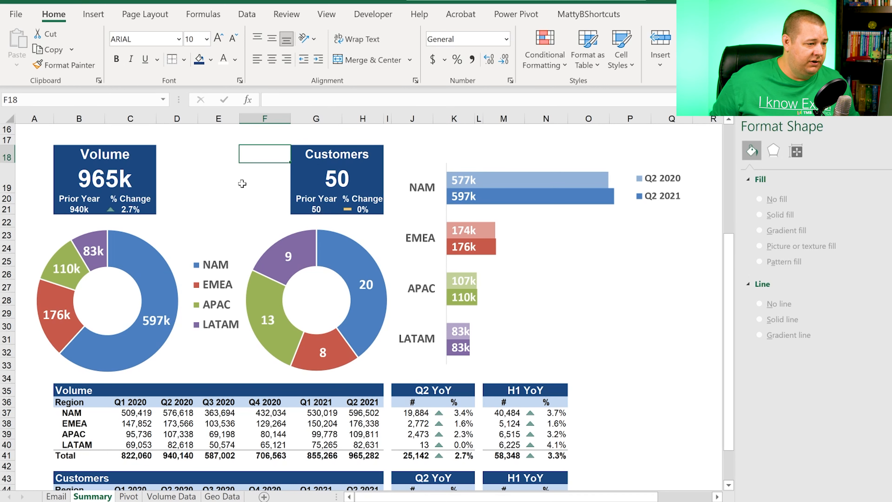
# Give columns B through H one uniform width
pyautogui.moveTo(89, 121); pyautogui.dragTo(352, 110)
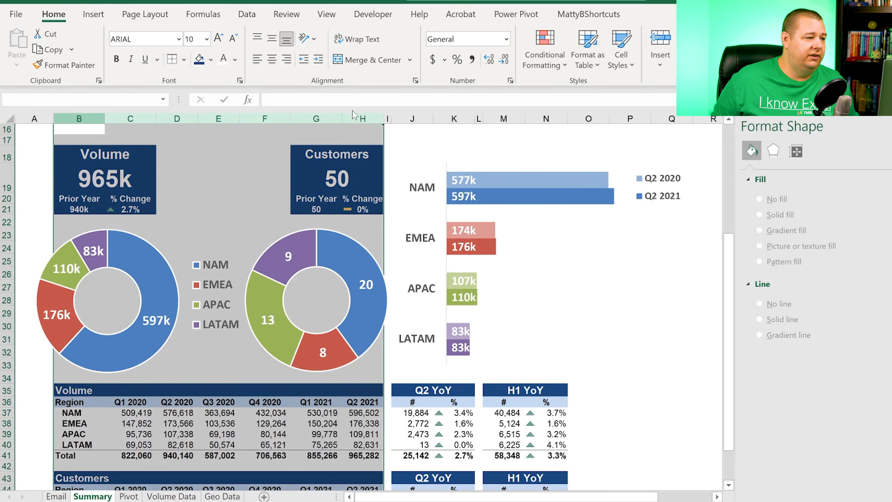
pyautogui.moveTo(352, 111); pyautogui.dragTo(352, 112)
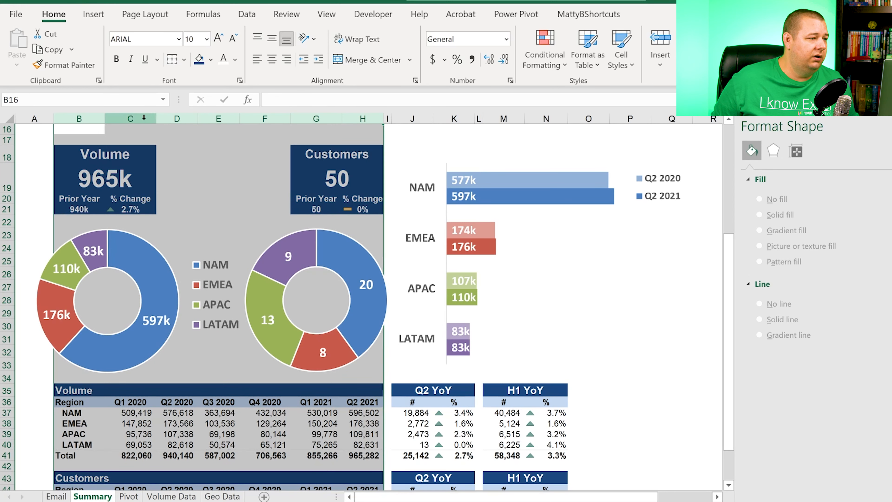
pyautogui.moveTo(156, 119); pyautogui.dragTo(154, 119)
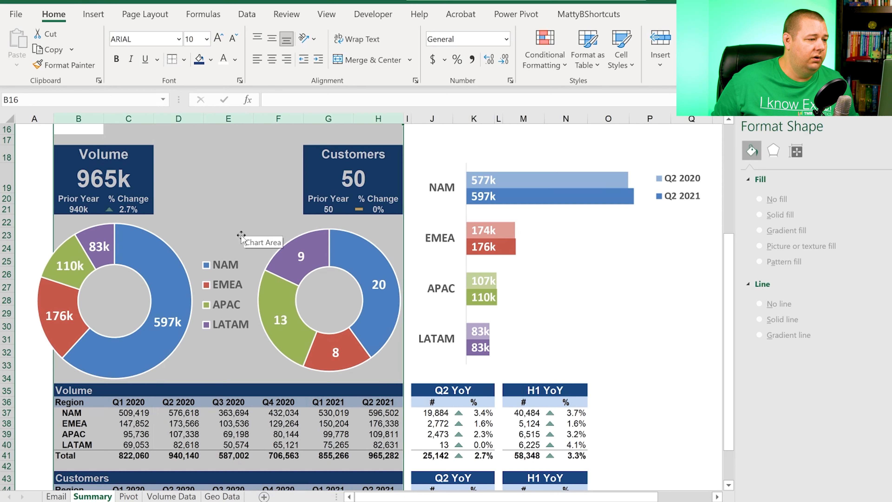
# Shrink the volume doughnut chart to match the customer doughnut, reposition it under the Volume card and deselect it
pyautogui.click(175, 371)
pyautogui.click(225, 381)
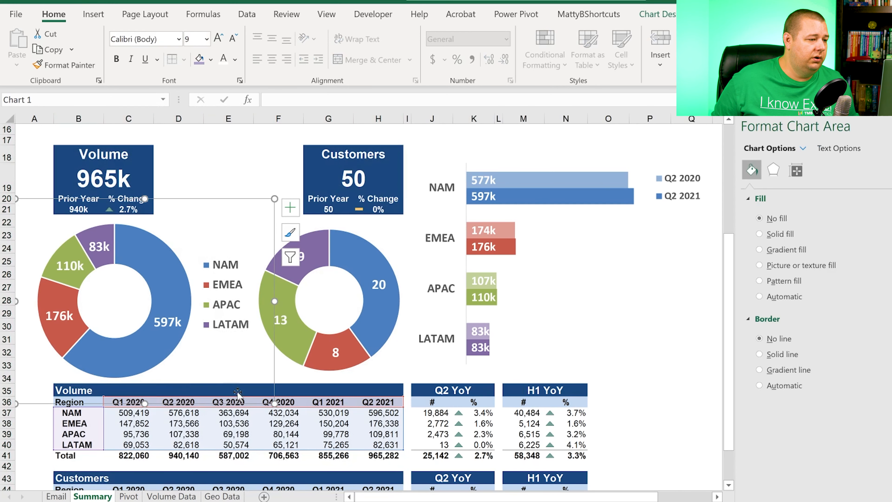
pyautogui.moveTo(275, 403); pyautogui.dragTo(258, 400)
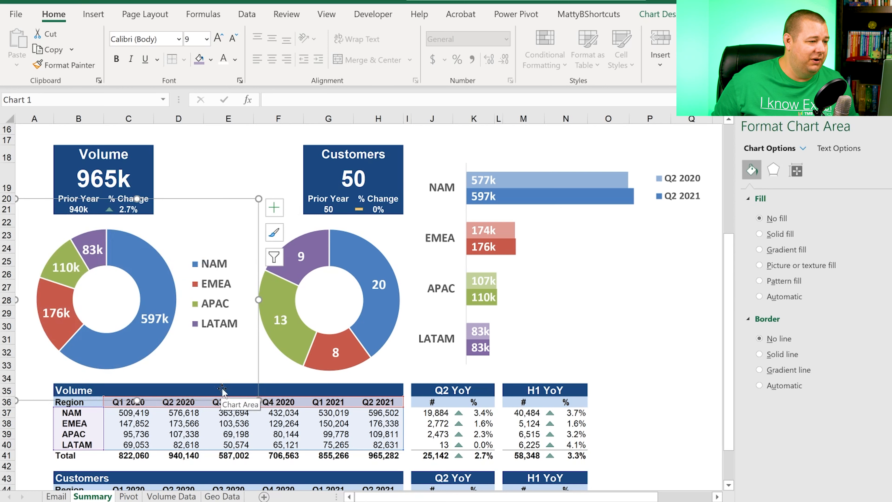
pyautogui.moveTo(249, 366)
pyautogui.mouseDown()
pyautogui.moveTo(474, 367)
pyautogui.moveTo(258, 368)
pyautogui.mouseUp()
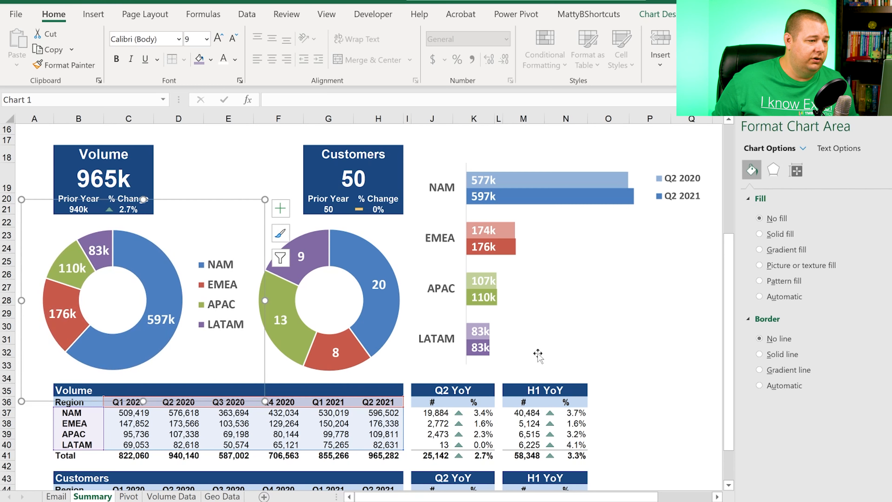
pyautogui.click(652, 336)
pyautogui.click(654, 418)
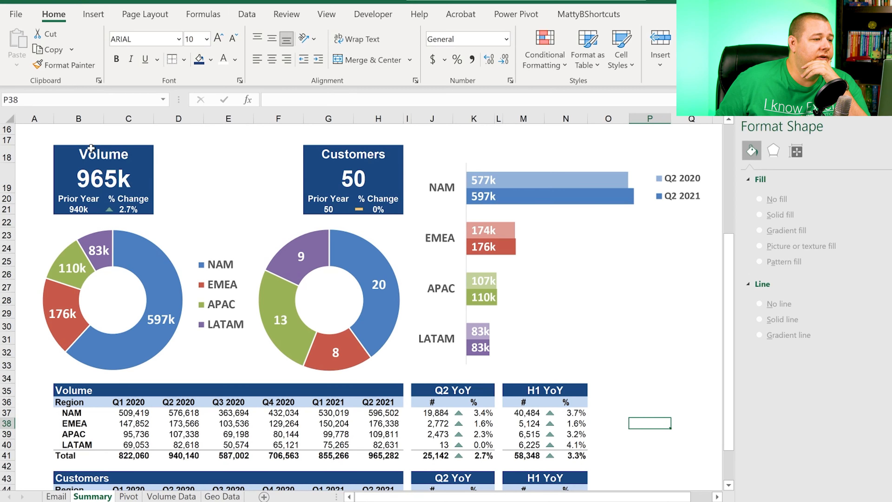
# Enlarge the regional volume bar chart upward to row 17 and sideways toward the Customers card, then deselect it
pyautogui.scroll(5, 254, 182)
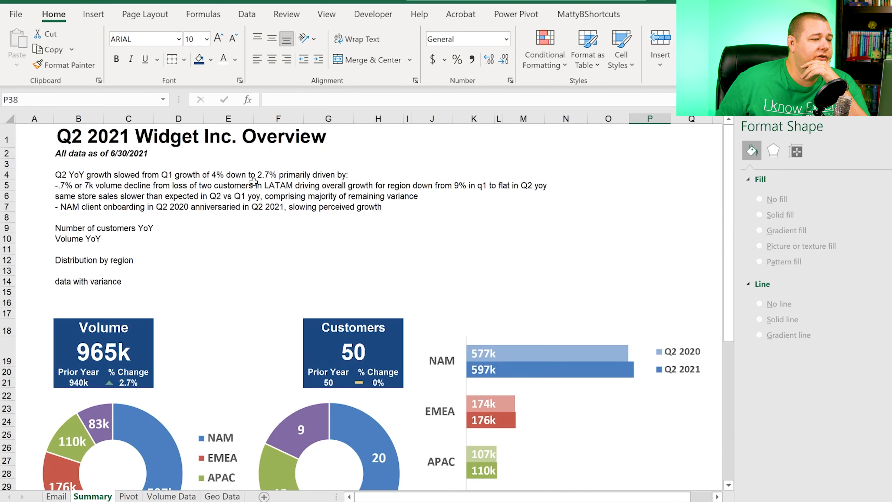
pyautogui.scroll(-4, 254, 181)
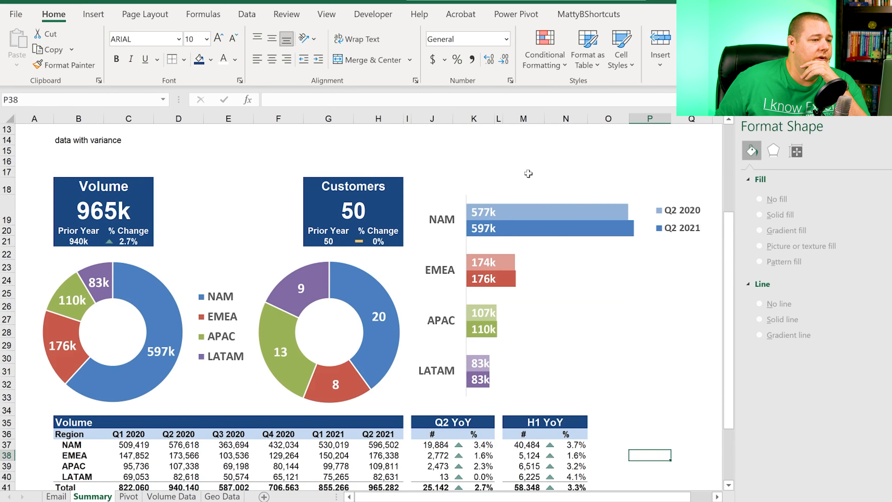
pyautogui.click(485, 190)
pyautogui.moveTo(571, 184); pyautogui.dragTo(572, 173)
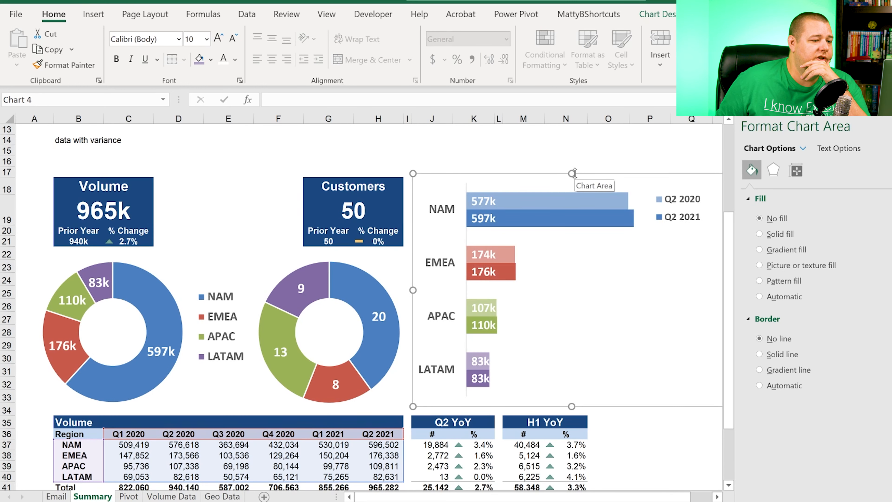
pyautogui.moveTo(413, 173); pyautogui.dragTo(406, 172)
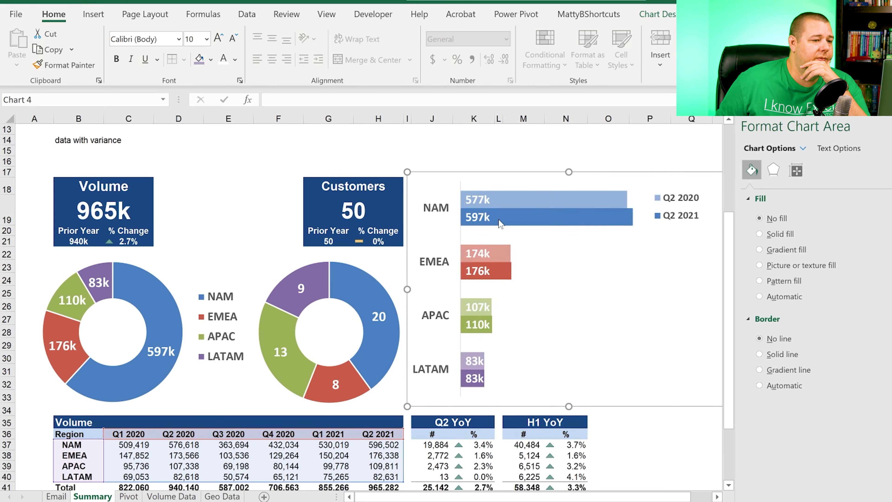
pyautogui.scroll(-2, 400, 198)
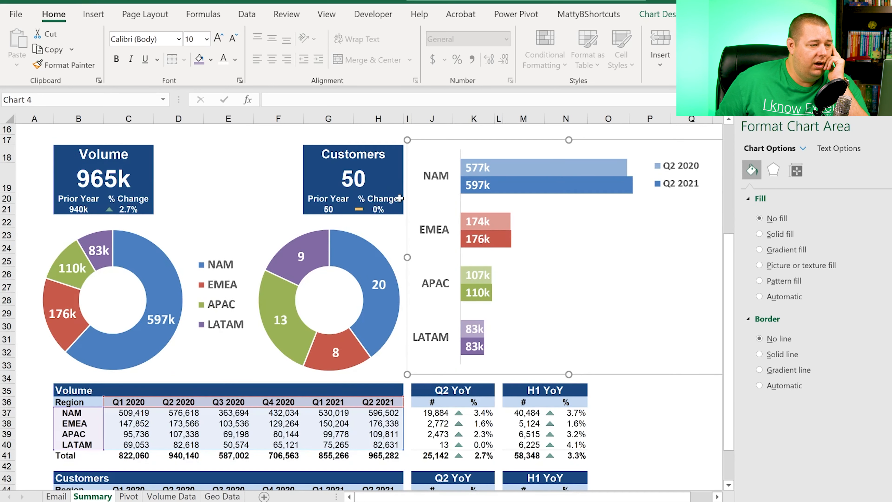
pyautogui.scroll(-2, 400, 198)
pyautogui.click(566, 423)
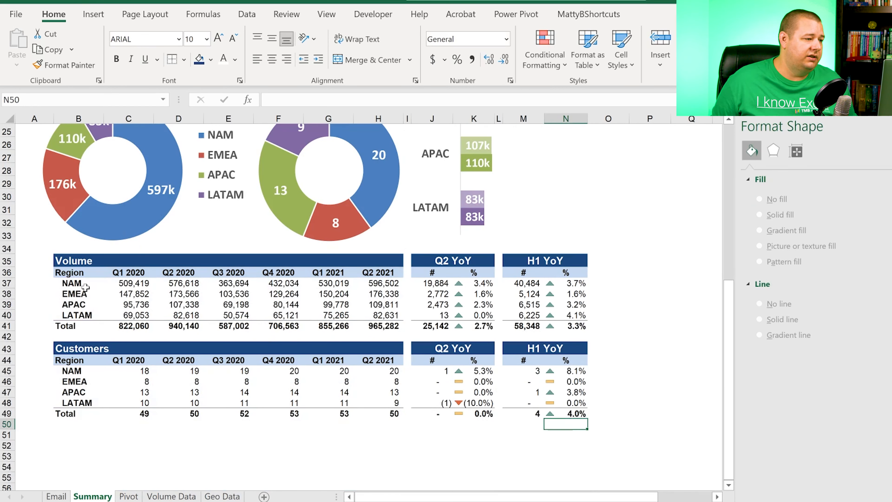
# Undo the accidental move of the volume doughnut, then copy the Customers table with its YoY columns (B43:N49) to B51
pyautogui.moveTo(68, 260); pyautogui.dragTo(413, 288)
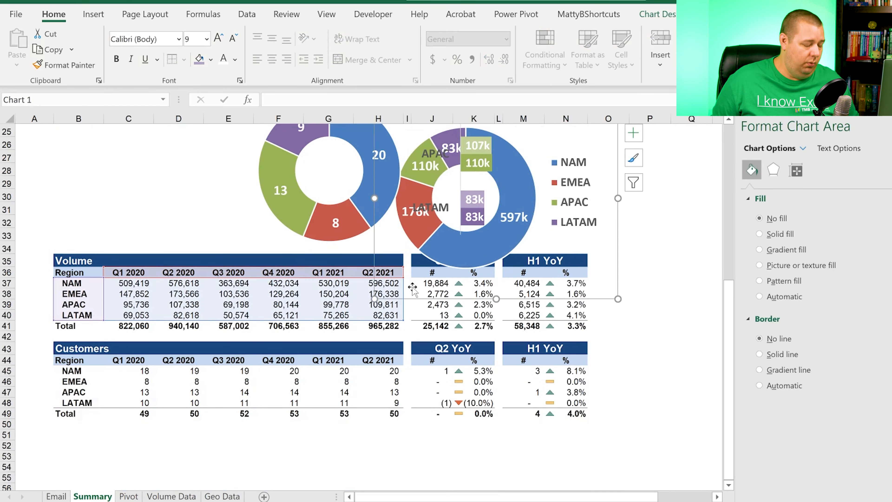
pyautogui.hotkey('ctrl', 'z')
pyautogui.click(139, 362)
pyautogui.moveTo(69, 349); pyautogui.dragTo(580, 414)
pyautogui.hotkey('ctrl', 'c')
pyautogui.click(72, 436)
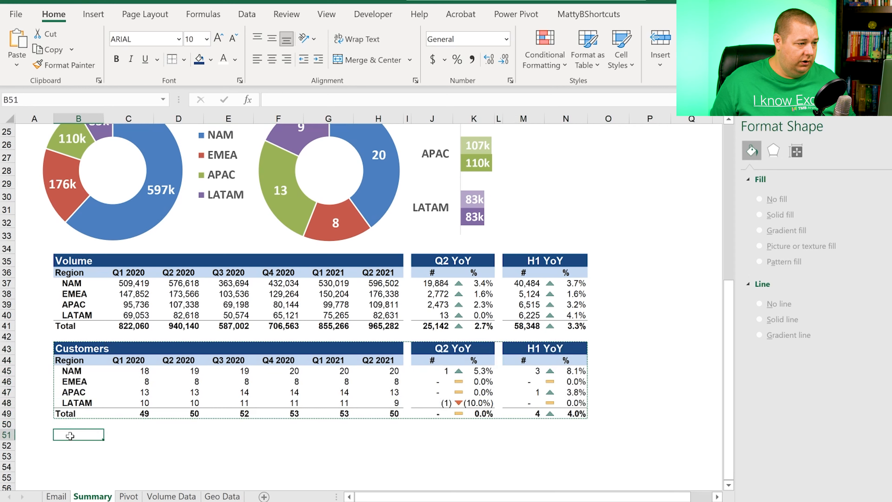
pyautogui.hotkey('ctrl', 'v')
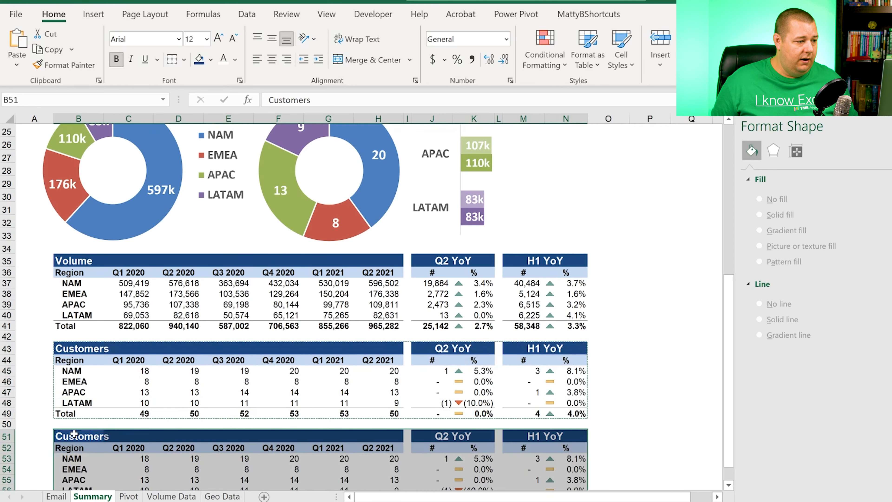
# Retitle the copied table in B51 as "Average Volume / Customer"
pyautogui.click(98, 436)
pyautogui.write('Average Volume /')
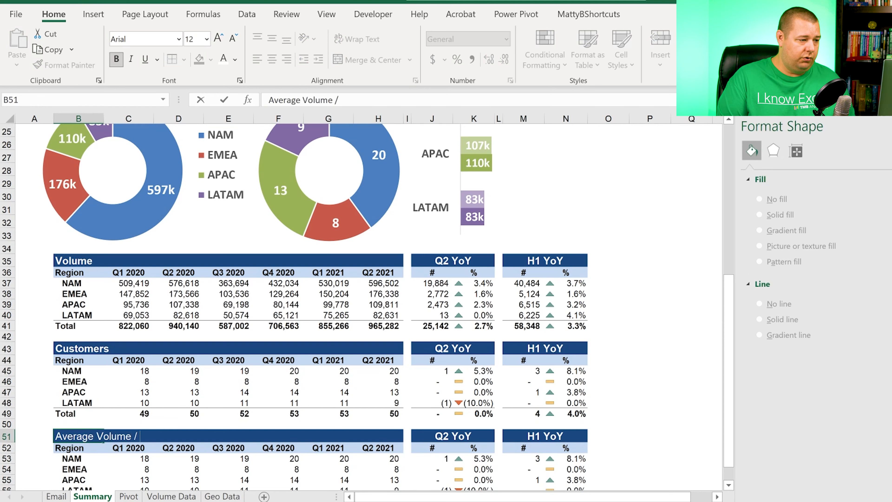
pyautogui.write('omer')
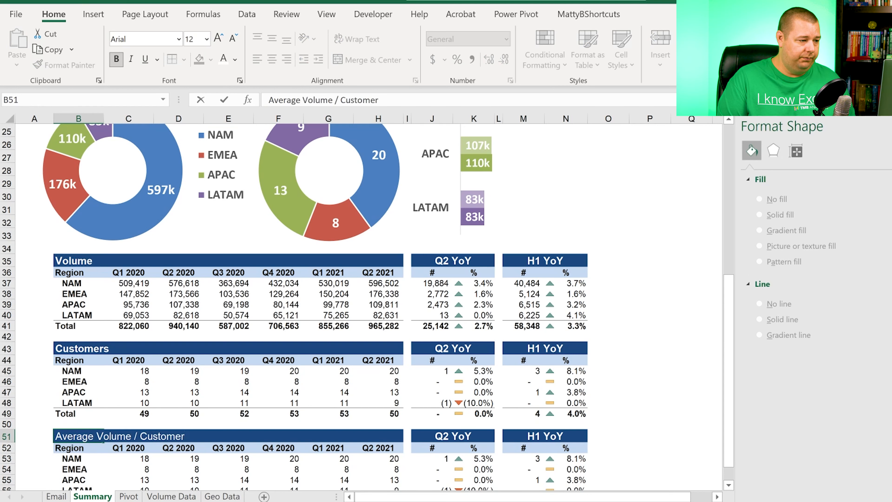
pyautogui.press('Return')
# Enter =C37/C45 in C53 to calculate NAM's Q1 2020 average volume per customer
pyautogui.press('Down')
pyautogui.press('Down')
pyautogui.press('Down')
pyautogui.press('Down')
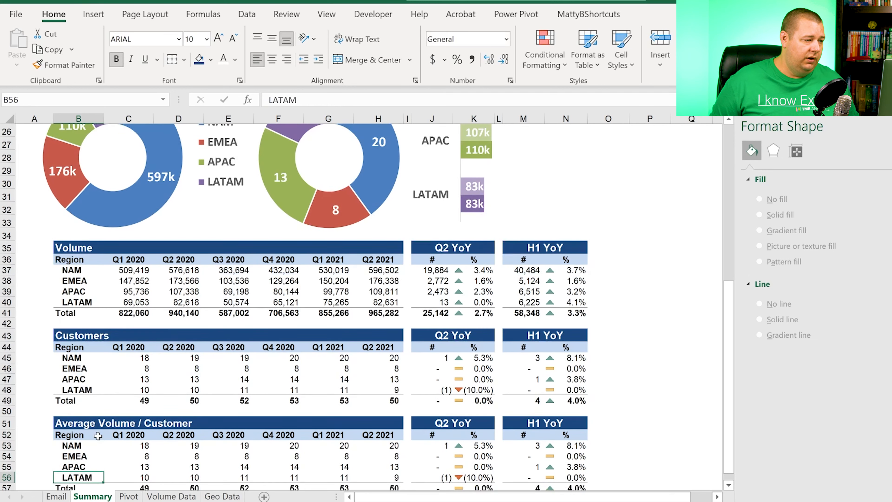
pyautogui.scroll(-1, 98, 436)
pyautogui.press('Down')
pyautogui.press('Up')
pyautogui.press('Up')
pyautogui.press('Up')
pyautogui.press('Up')
pyautogui.press('Right')
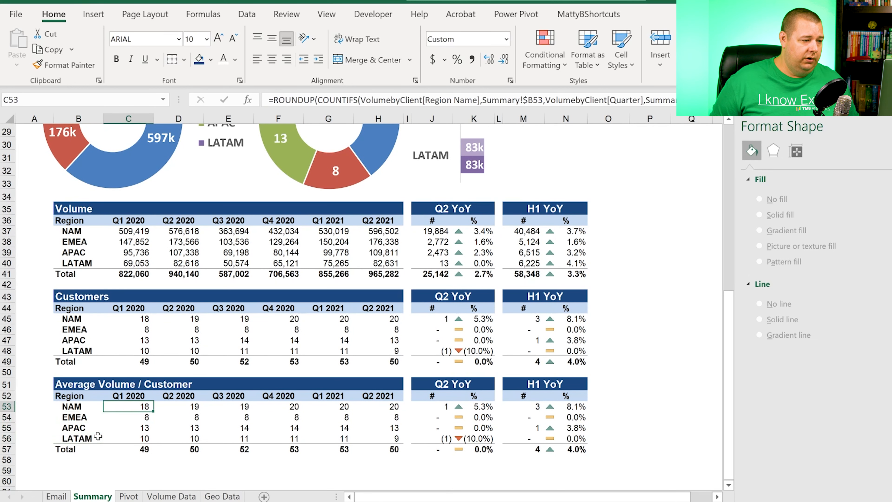
pyautogui.write('=')
pyautogui.press('Up')
pyautogui.press('Up')
pyautogui.press('Up')
pyautogui.press('Up')
pyautogui.press('Up')
pyautogui.press('Up')
pyautogui.press('Up')
pyautogui.press('Up')
pyautogui.press('Up')
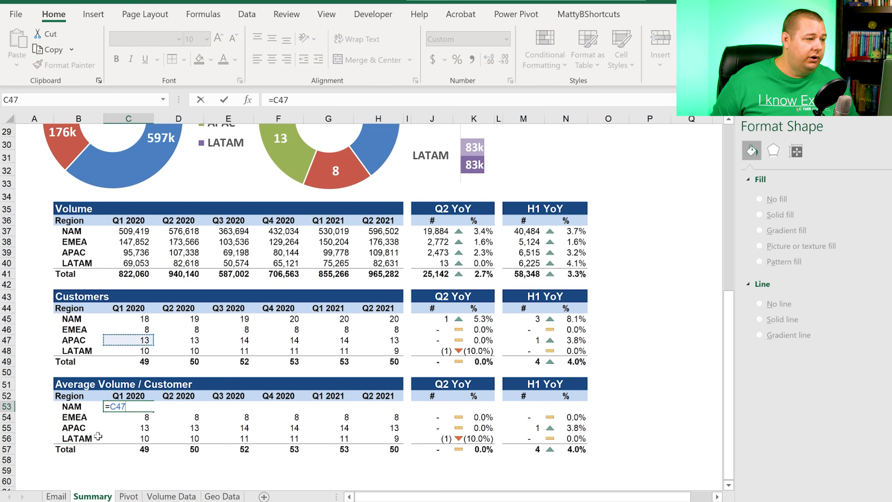
pyautogui.press('Up')
pyautogui.press('Up')
pyautogui.press('Up')
pyautogui.press('Up')
pyautogui.press('Up')
pyautogui.press('Up')
pyautogui.press('Up')
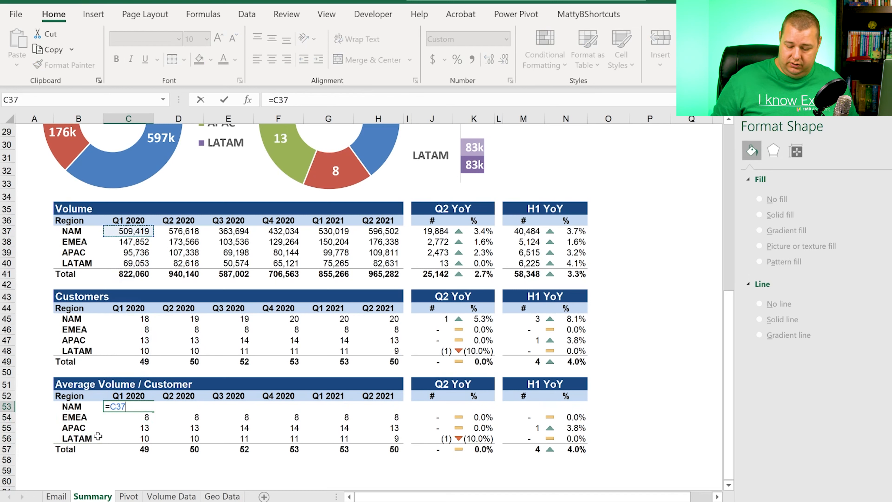
pyautogui.write('/')
pyautogui.press('Up')
pyautogui.press('Up')
pyautogui.press('Up')
pyautogui.press('Up')
pyautogui.press('Up')
pyautogui.press('Up')
pyautogui.press('Up')
pyautogui.press('Up')
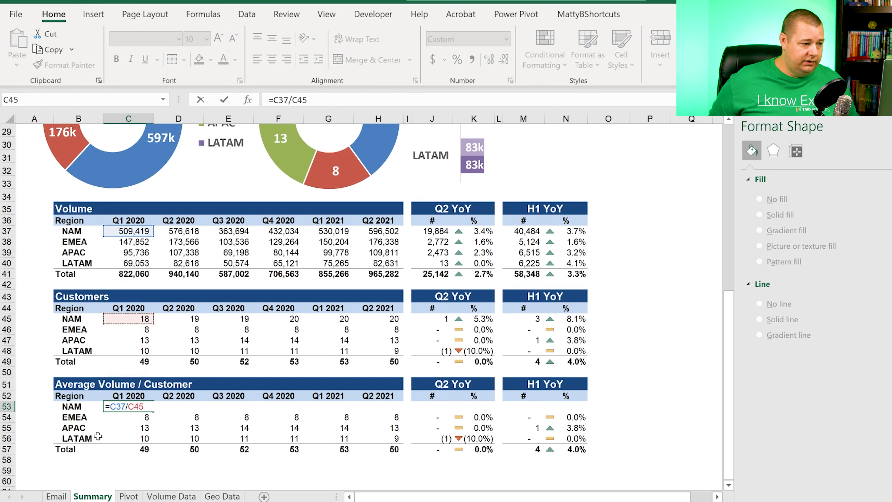
pyautogui.press('Return')
# Copy the C53 formula and paste formulas only across all regions, quarters and the Total row in C53:H57
pyautogui.press('Up')
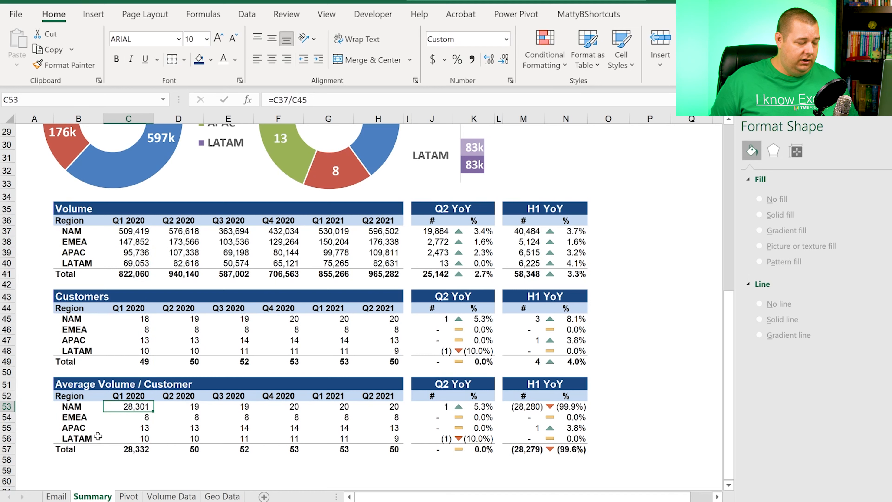
pyautogui.hotkey('ctrl', 'c')
pyautogui.hotkey('ctrl', 'shift', 'Right')
pyautogui.hotkey('ctrl', 'shift', 'Down')
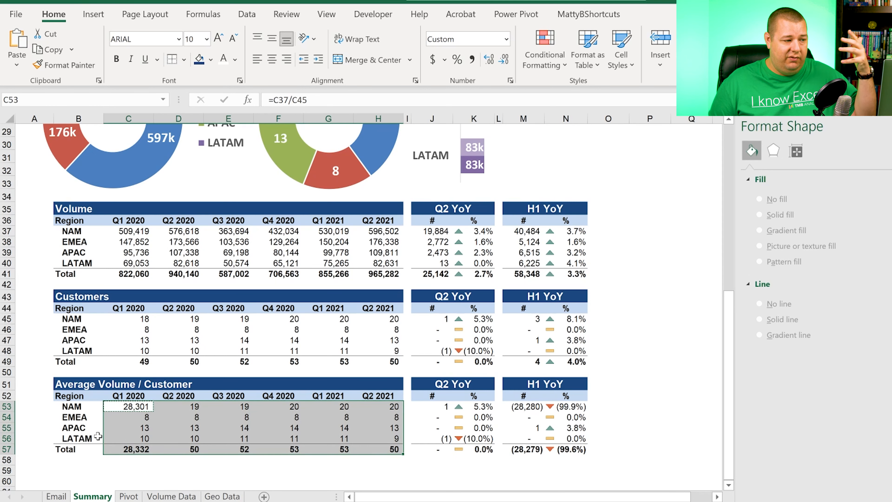
pyautogui.hotkey('alt', 'e')
pyautogui.press('s')
pyautogui.press('f')
pyautogui.press('Return')
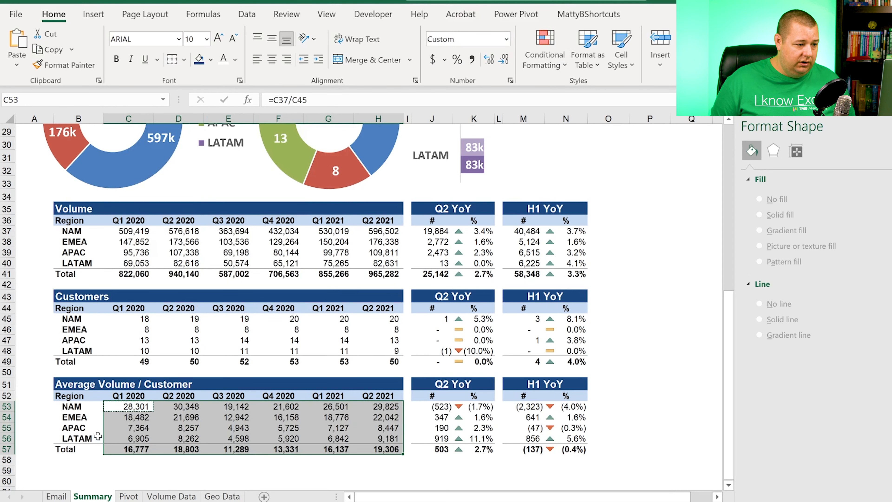
# Check the Q2 YoY number and percentage formulas for NAM and EMEA in the Average Volume / Customer table
pyautogui.press('Right')
pyautogui.press('Right')
pyautogui.press('Right')
pyautogui.press('Right')
pyautogui.press('Right')
pyautogui.press('Right')
pyautogui.press('Right')
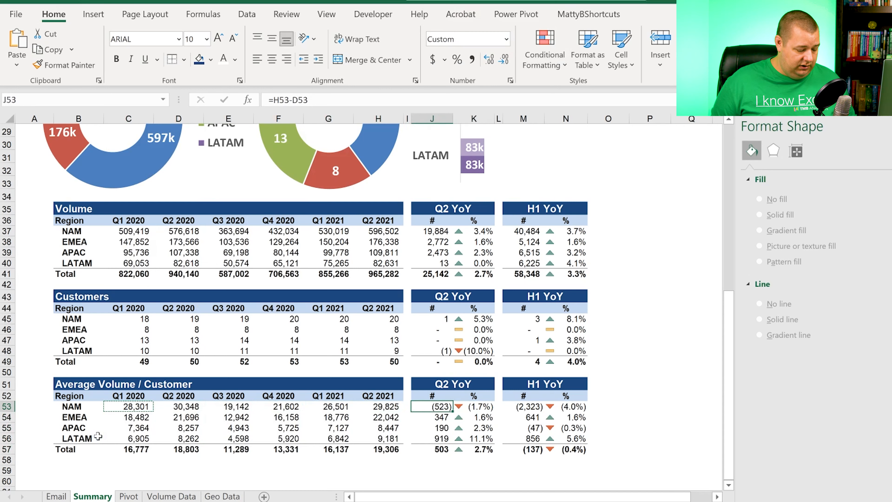
pyautogui.press('F2')
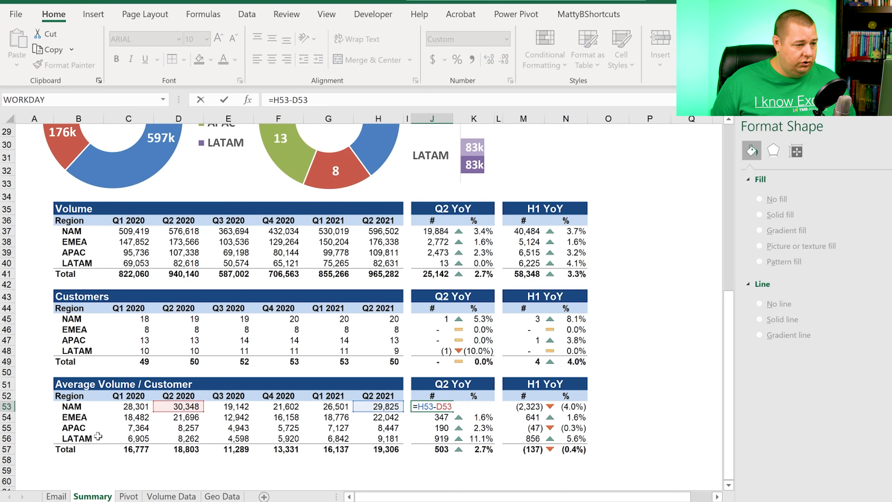
pyautogui.press('Return')
pyautogui.press('F2')
pyautogui.press('Escape')
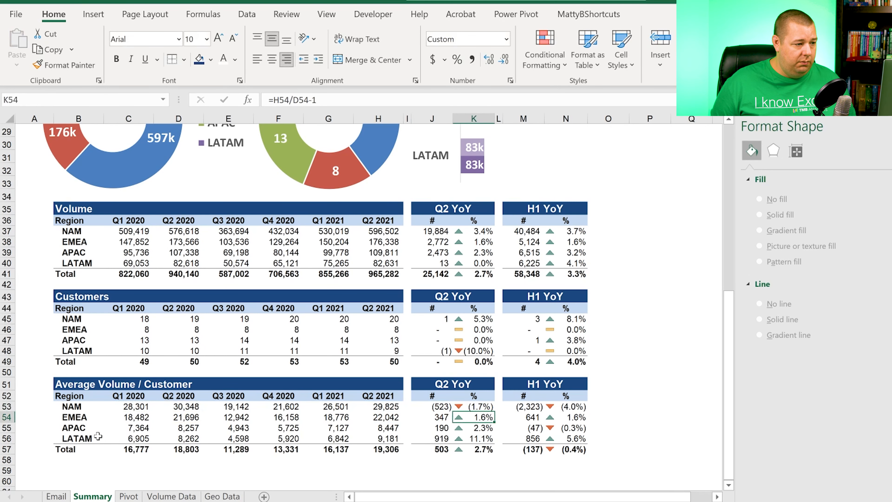
# Check the H1 YoY formulas of the Average Volume / Customer table, including the Total row's percentage in N57
pyautogui.press('Right')
pyautogui.press('Right')
pyautogui.press('Right')
pyautogui.press('F2')
pyautogui.press('Escape')
pyautogui.press('Right')
pyautogui.press('Right')
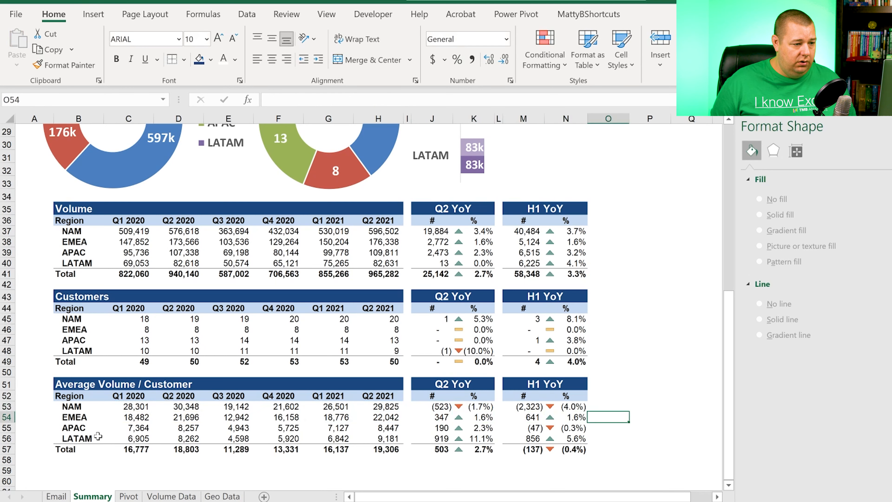
pyautogui.press('Left')
pyautogui.press('F2')
pyautogui.press('Escape')
pyautogui.press('Down')
pyautogui.press('Down')
pyautogui.press('Down')
pyautogui.press('F2')
pyautogui.press('Escape')
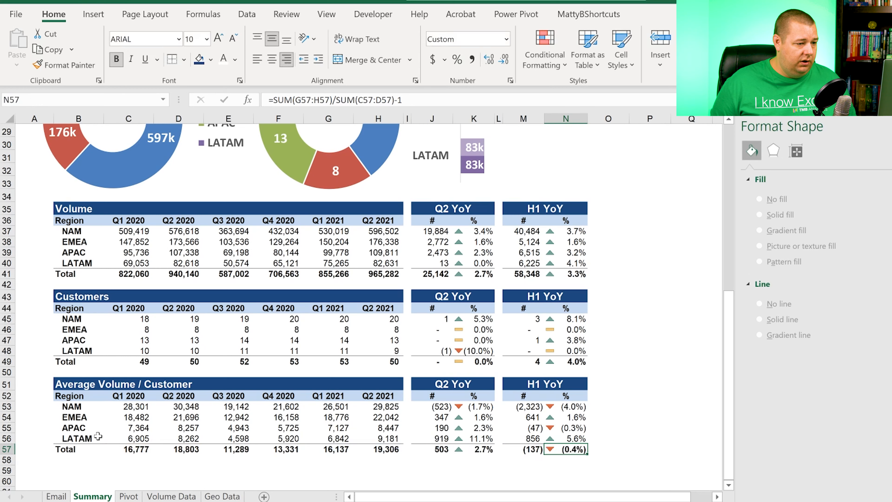
pyautogui.press('Left')
pyautogui.press('Left')
pyautogui.press('Left')
pyautogui.press('Left')
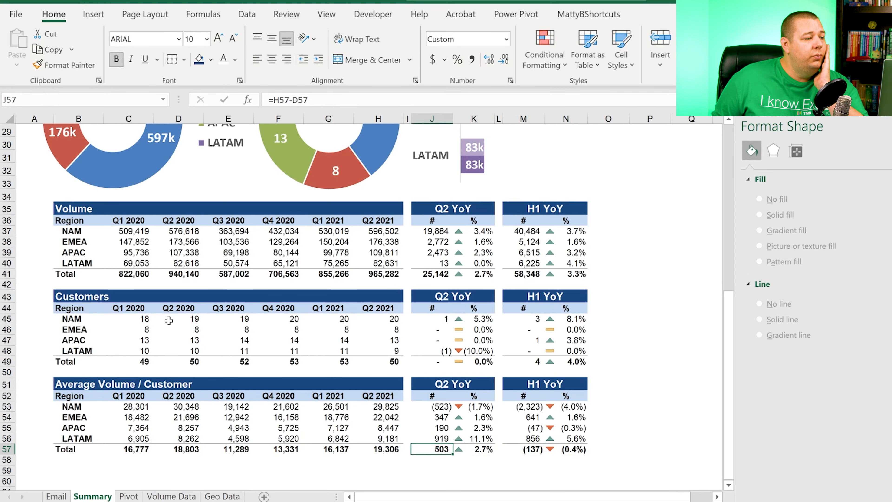
# Cut the notes in rows 3 to 16 and insert the cut rows at row 59, below the Average Volume / Customer table
pyautogui.scroll(3, 170, 321)
pyautogui.scroll(6, 169, 320)
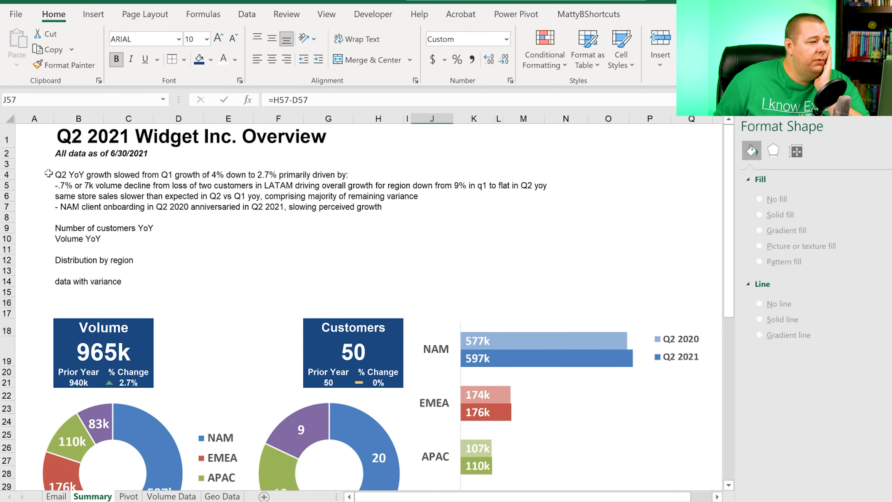
pyautogui.moveTo(7, 163); pyautogui.dragTo(21, 300)
pyautogui.rightClick(17, 242)
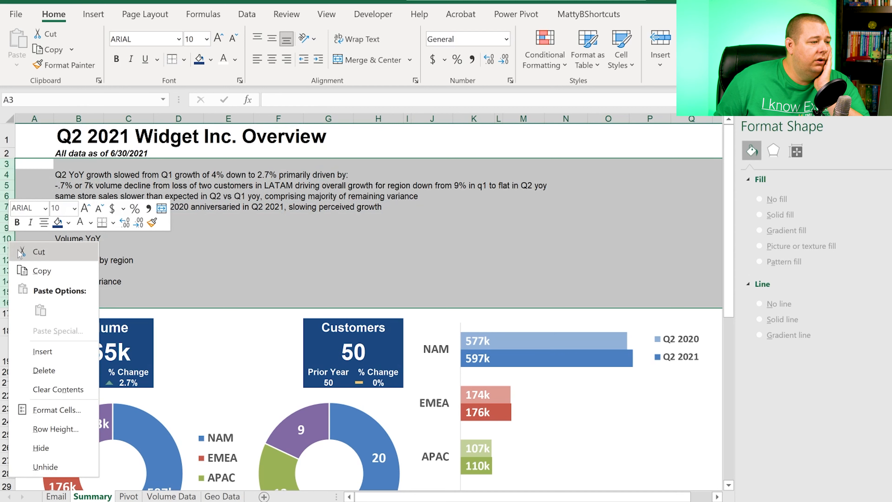
pyautogui.click(30, 252)
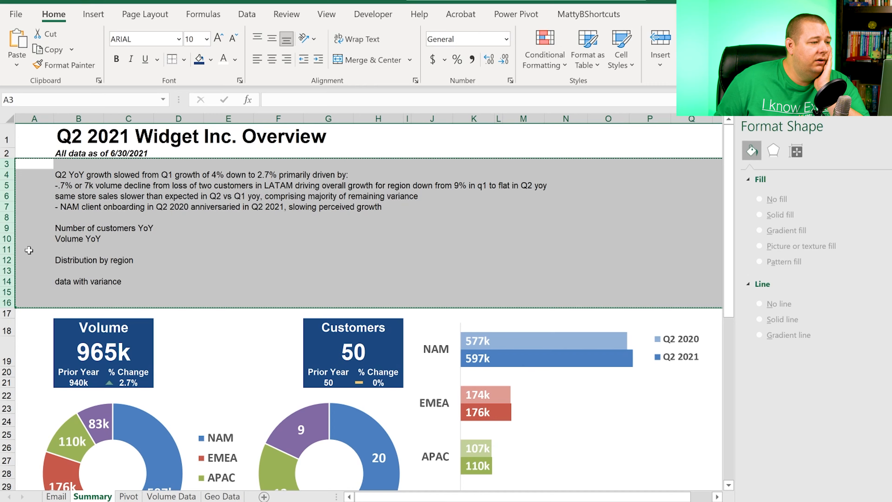
pyautogui.scroll(-14, 29, 250)
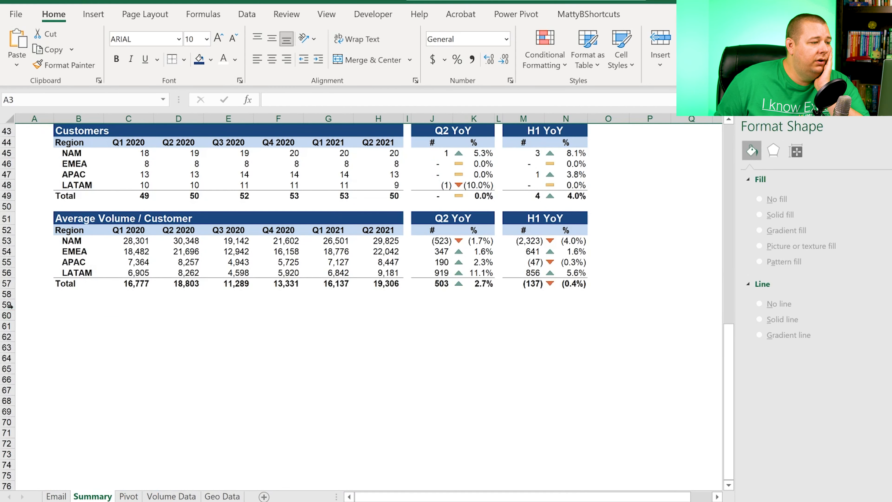
pyautogui.rightClick(15, 308)
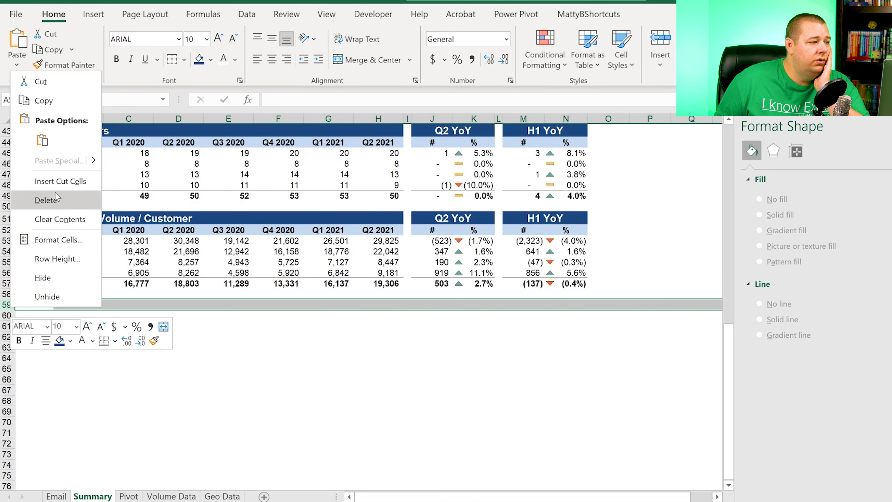
pyautogui.click(60, 181)
pyautogui.scroll(9, 245, 340)
pyautogui.scroll(5, 245, 340)
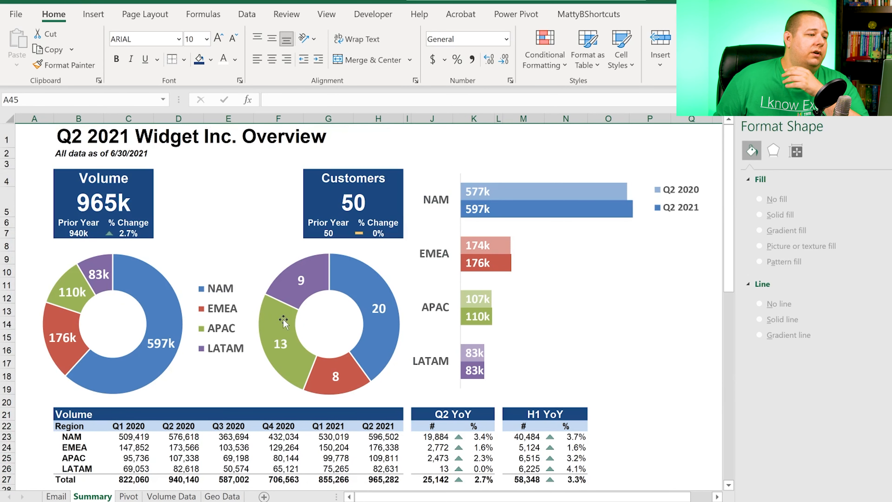
# Enlarge the title in B1 to font size 28 and the "All data as of 6/30/2021" line in B2 to size 12
pyautogui.click(75, 146)
pyautogui.click(218, 39)
pyautogui.click(218, 39)
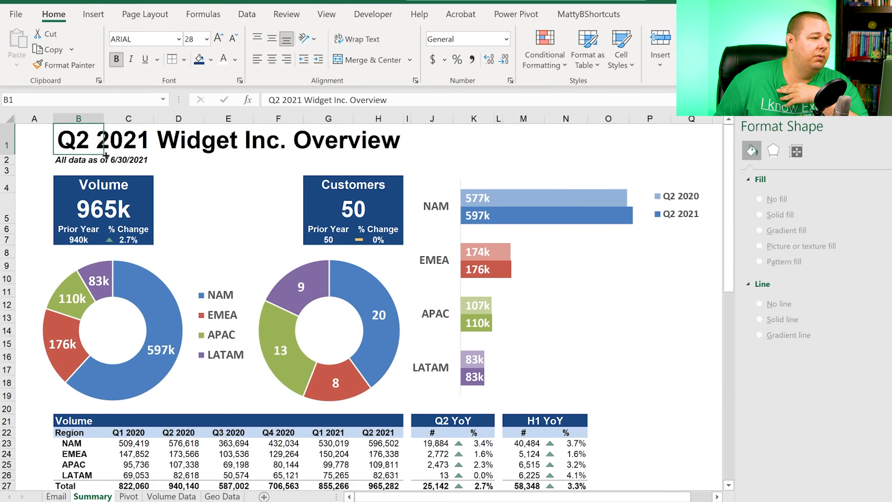
pyautogui.click(63, 159)
pyautogui.click(218, 38)
pyautogui.click(219, 39)
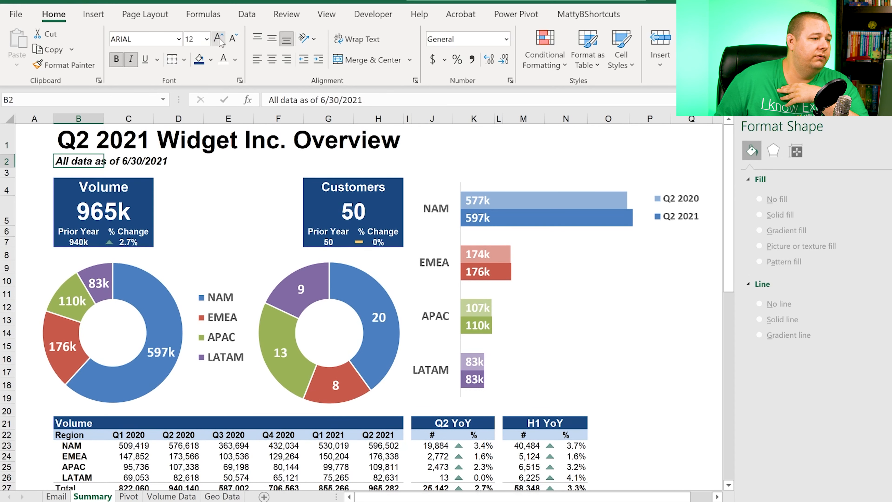
pyautogui.click(435, 143)
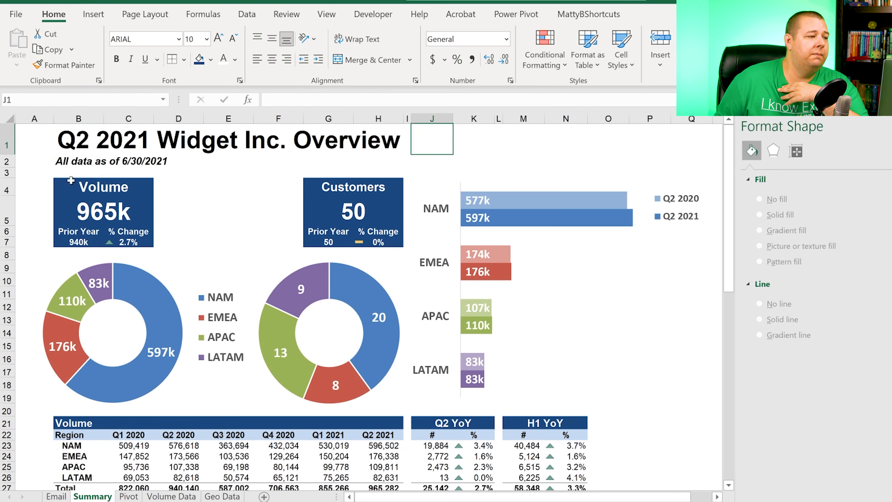
# Increase the height of row 3 slightly and lower the upper edge of the regional bar chart a little
pyautogui.moveTo(9, 177); pyautogui.dragTo(10, 183)
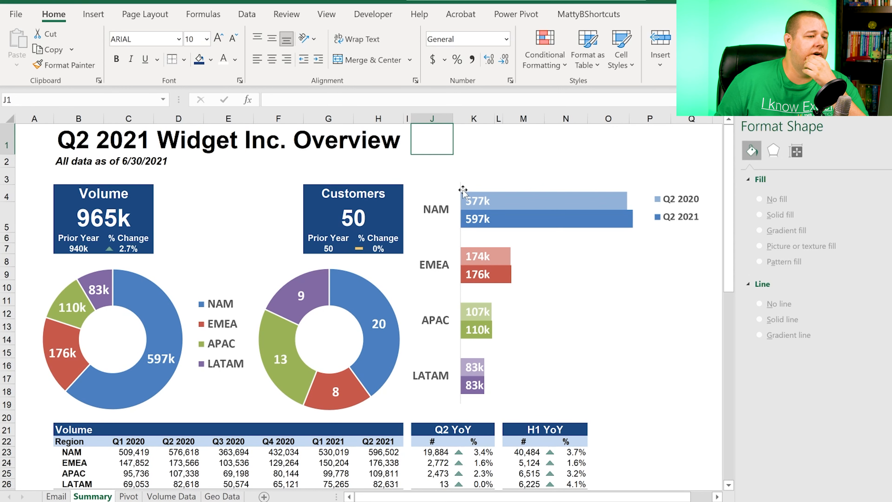
pyautogui.click(467, 177)
pyautogui.moveTo(569, 172); pyautogui.dragTo(568, 173)
pyautogui.click(536, 157)
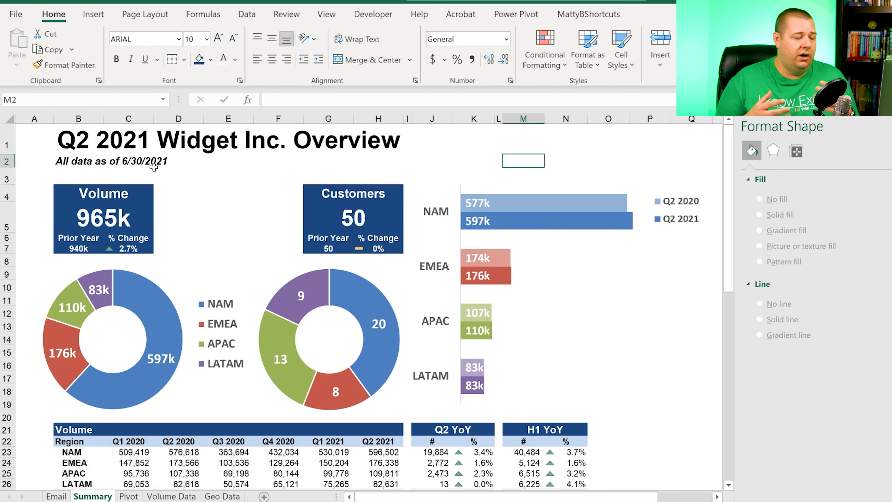
# Retitle the Volume card in B4 as "Q2 Volume"
pyautogui.scroll(-2, 154, 169)
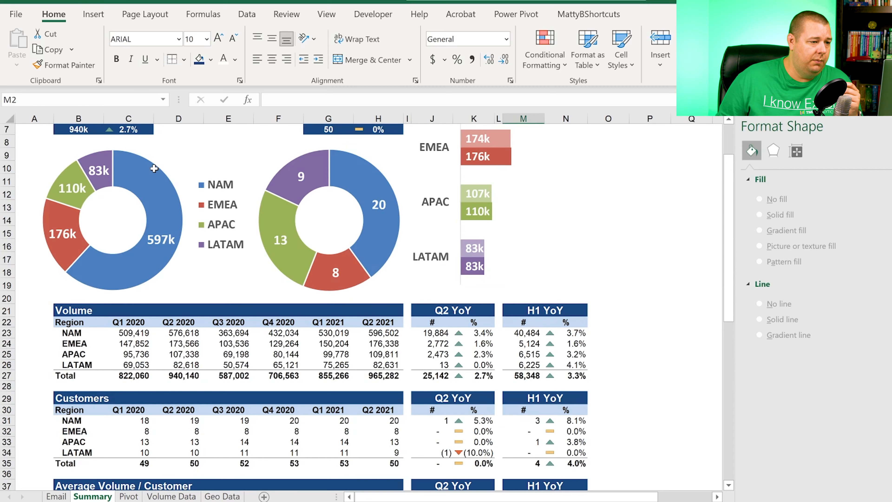
pyautogui.scroll(2, 154, 169)
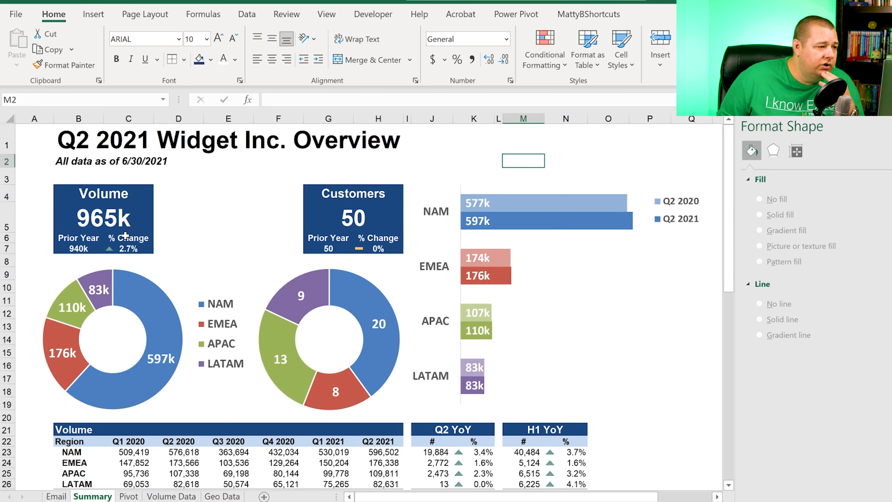
pyautogui.click(68, 139)
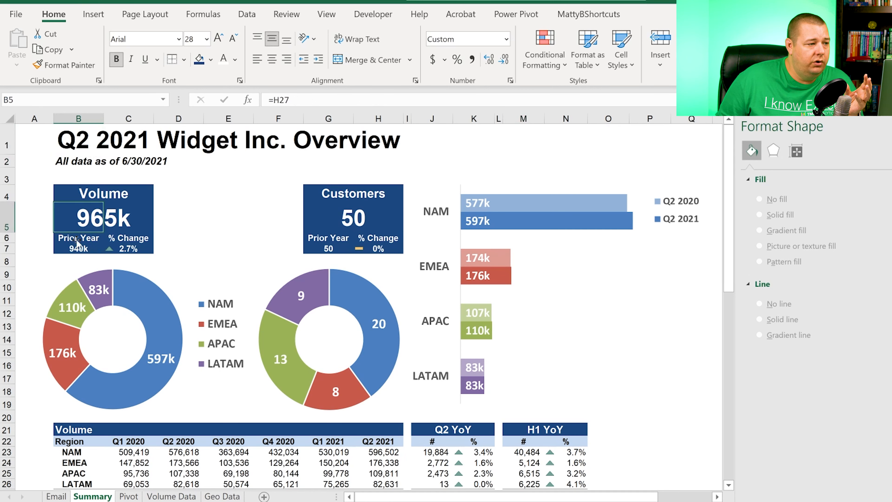
pyautogui.click(74, 248)
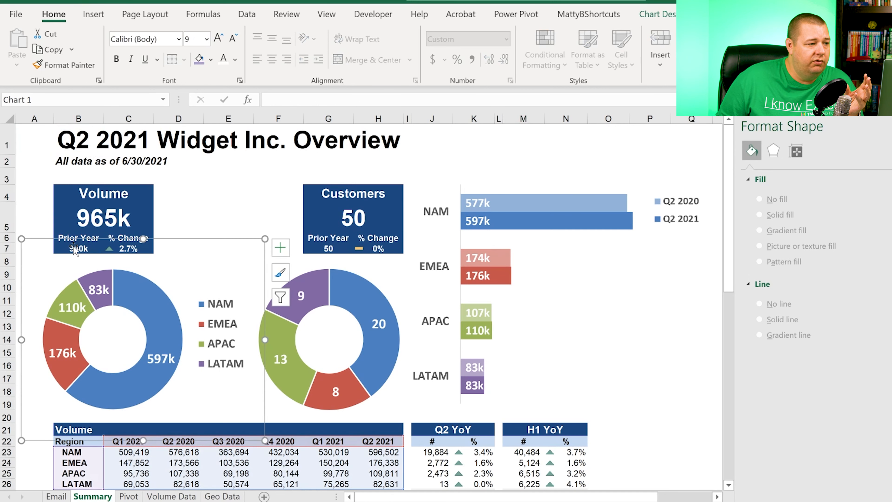
pyautogui.click(354, 198)
pyautogui.click(87, 200)
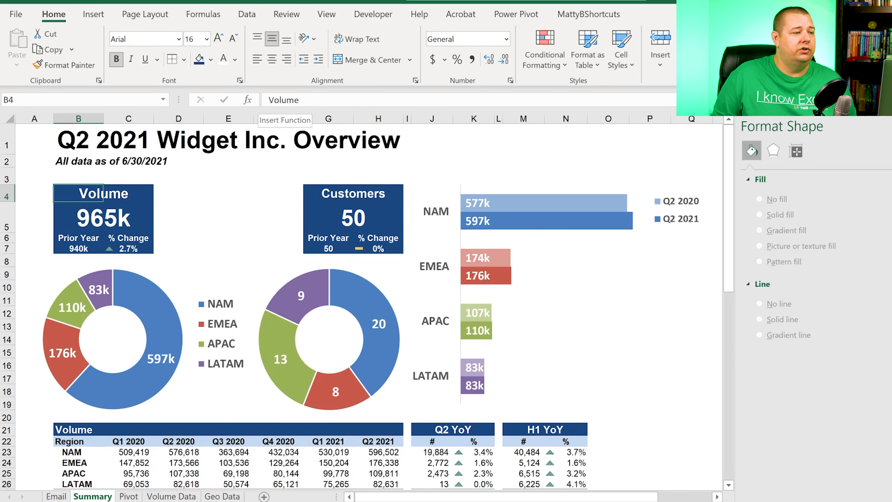
pyautogui.click(268, 100)
pyautogui.write('Q2')
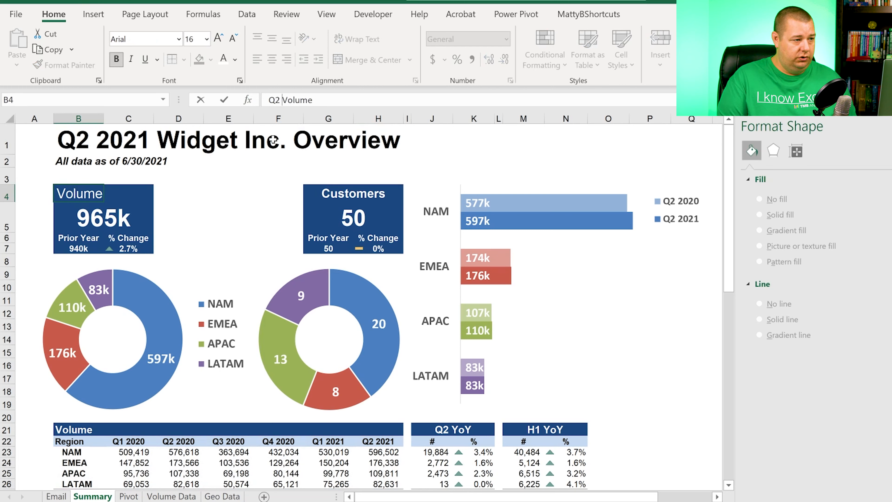
pyautogui.press('Return')
# Try "Active Q2 Customer" as the title of the Customers card in G4
pyautogui.press('Right')
pyautogui.press('Right')
pyautogui.press('Right')
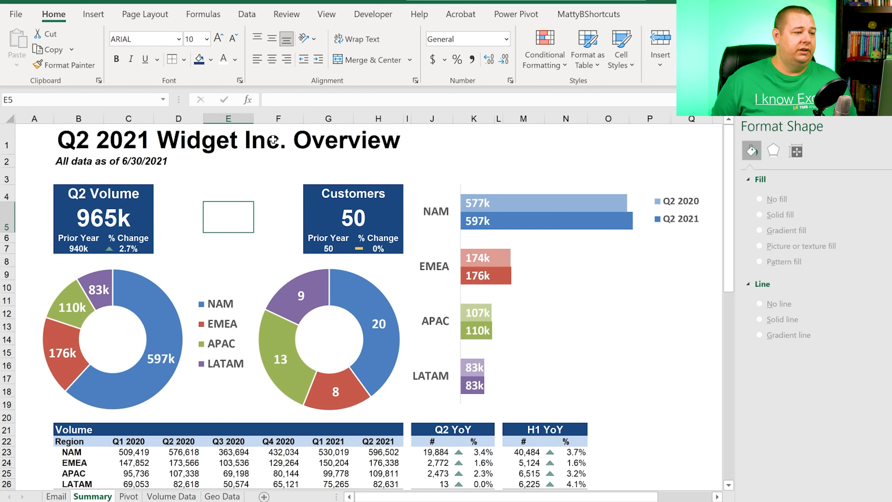
pyautogui.press('Right')
pyautogui.press('Right')
pyautogui.press('Up')
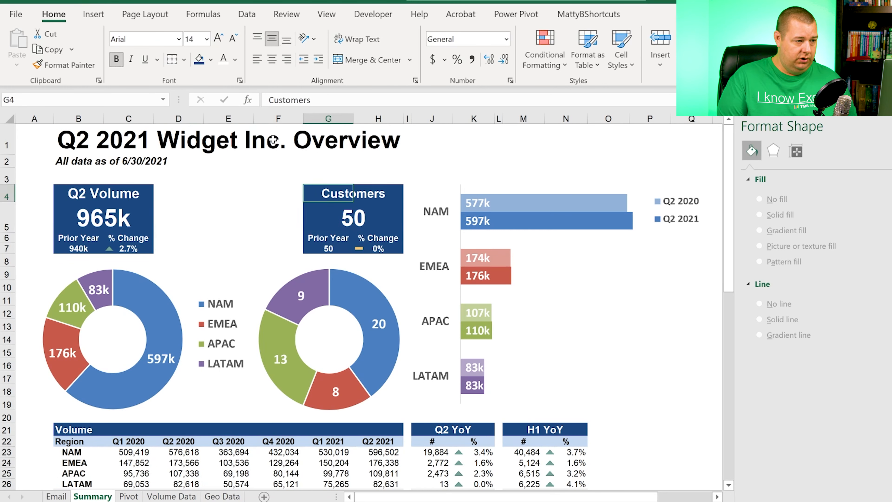
pyautogui.write('A')
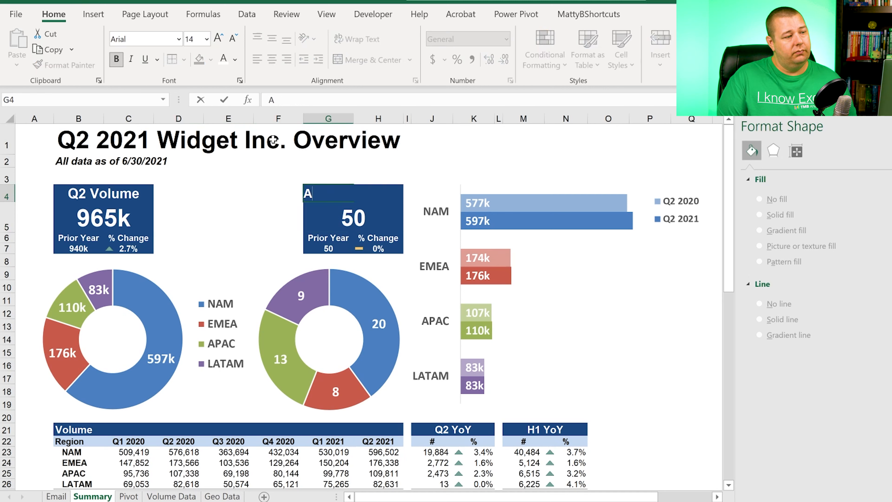
pyautogui.write('ctive Q2 Customer')
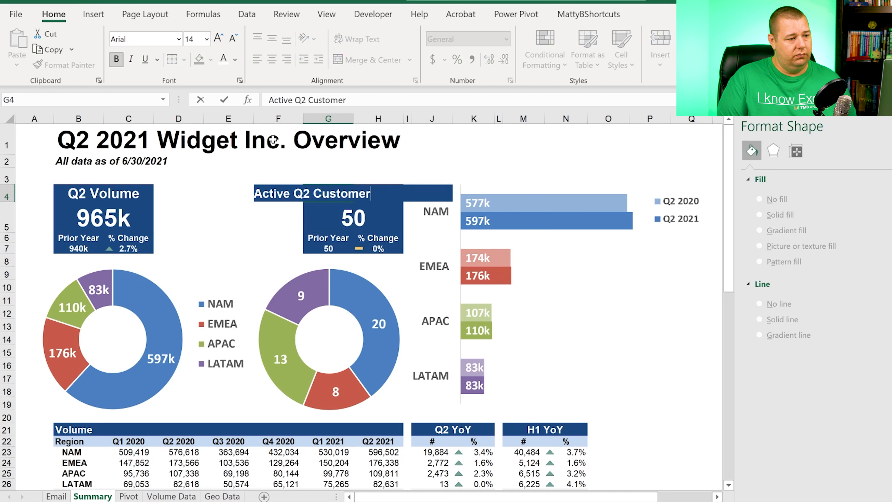
pyautogui.press('Return')
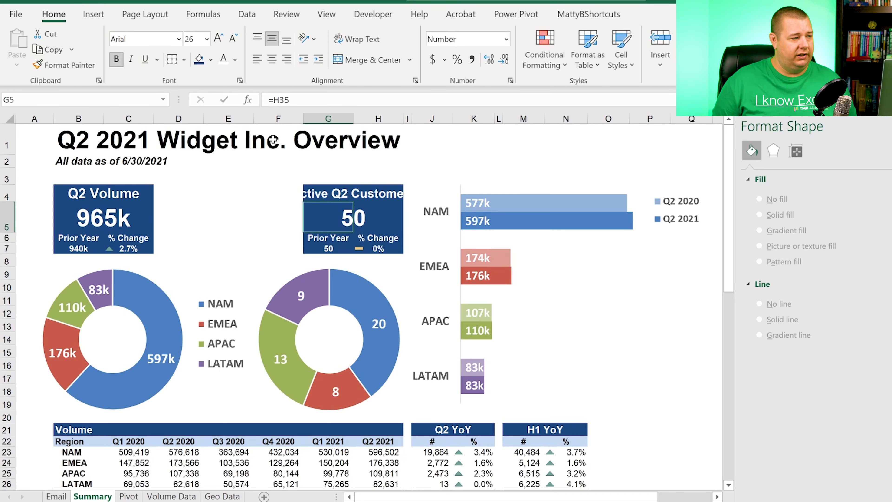
# Retitle the customer card in G4 as "Q2 Customers"
pyautogui.press('Up')
pyautogui.write('Q2ustomer')
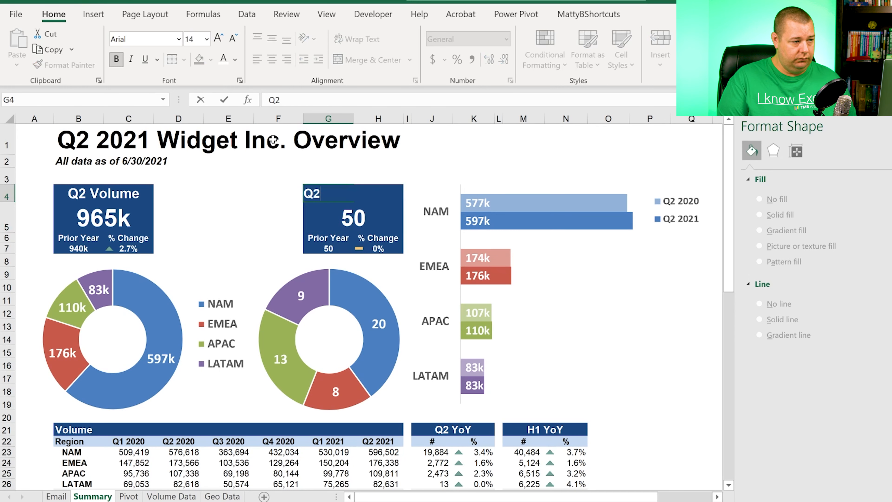
pyautogui.press('BackSpace')
pyautogui.press('BackSpace')
pyautogui.press('BackSpace')
pyautogui.press('BackSpace')
pyautogui.press('BackSpace')
pyautogui.press('BackSpace')
pyautogui.press('BackSpace')
pyautogui.write('Customers')
pyautogui.press('Return')
pyautogui.press('Up')
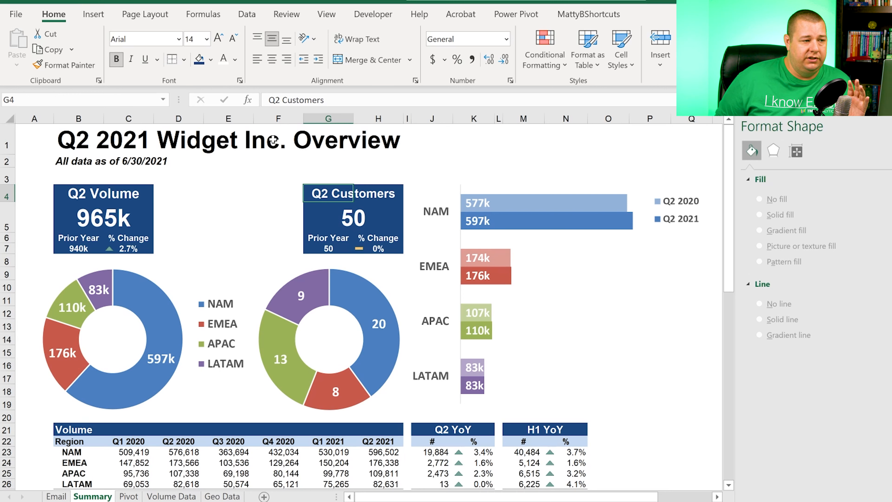
# Review the KPI cards, the charts and the Volume and Customers tables on the Summary sheet
pyautogui.press('Down')
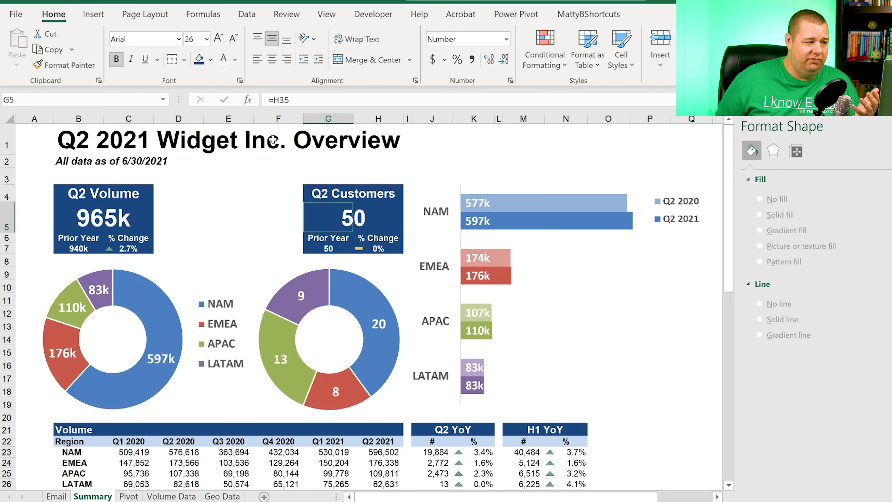
pyautogui.press('Left')
pyautogui.press('Left')
pyautogui.press('Left')
pyautogui.press('Left')
pyautogui.press('Left')
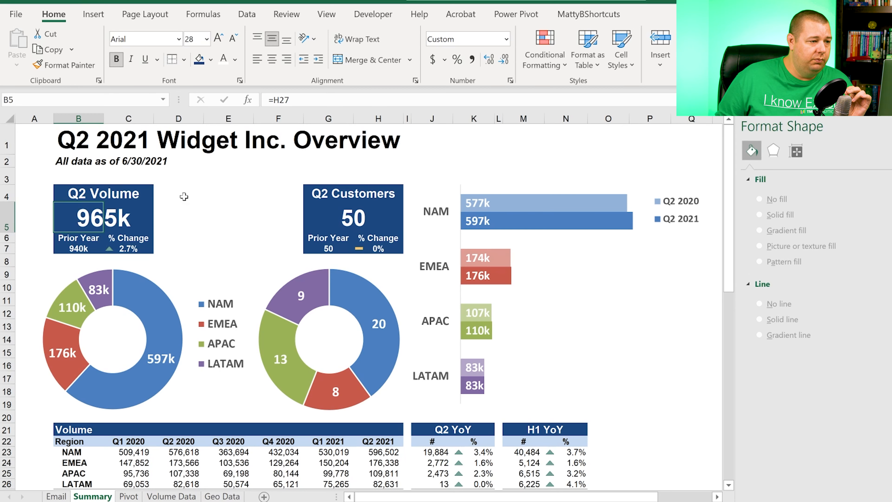
pyautogui.scroll(-2, 184, 197)
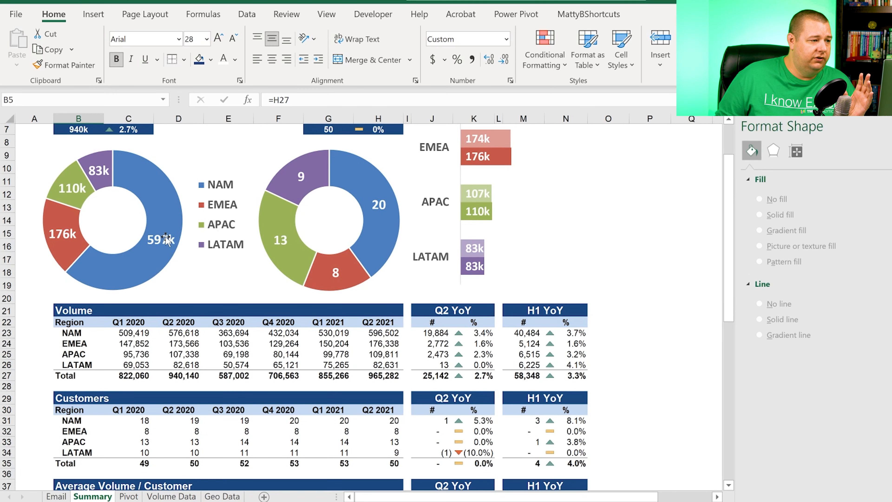
pyautogui.scroll(2, 211, 218)
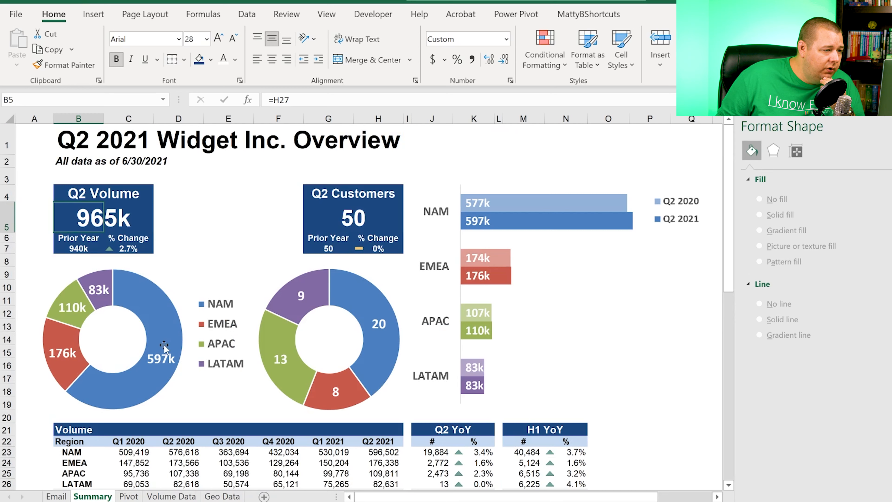
pyautogui.scroll(-2, 144, 270)
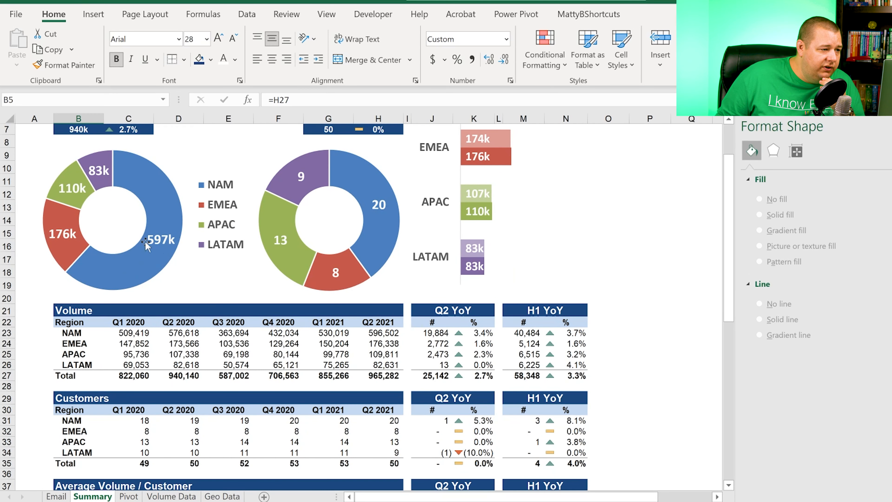
pyautogui.click(386, 336)
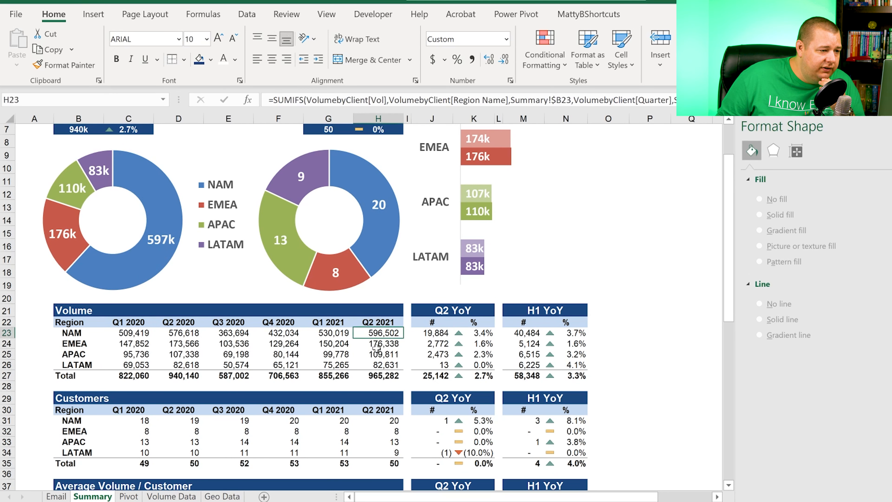
pyautogui.click(65, 246)
pyautogui.click(379, 353)
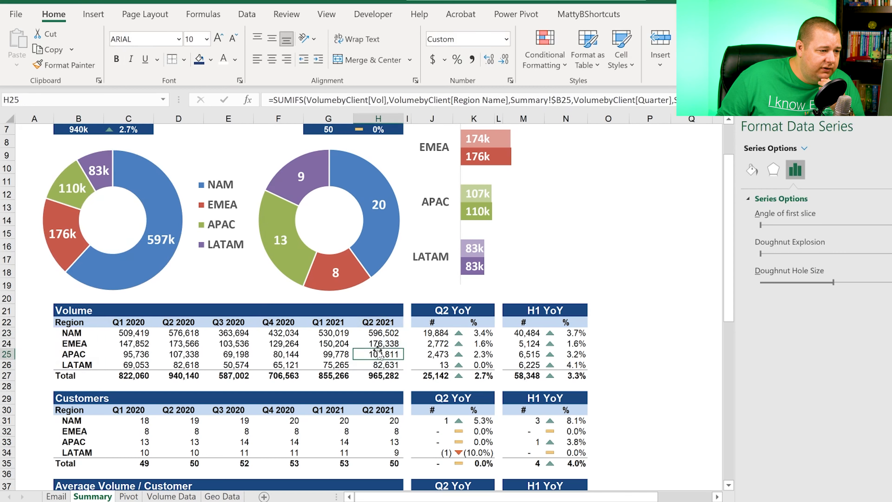
pyautogui.click(640, 353)
# Shade the Q2 2021 figures in H23:H27, H31:H35 and H39:H43 with the lightest grey theme fill
pyautogui.scroll(-3, 532, 274)
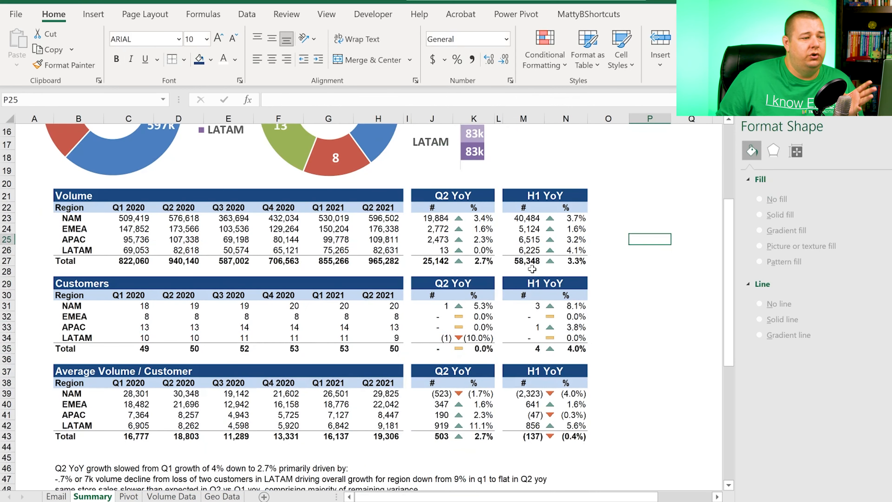
pyautogui.moveTo(371, 218); pyautogui.dragTo(377, 261)
pyautogui.moveTo(386, 308); pyautogui.dragTo(386, 348)
pyautogui.moveTo(378, 393); pyautogui.dragTo(378, 436)
pyautogui.click(211, 60)
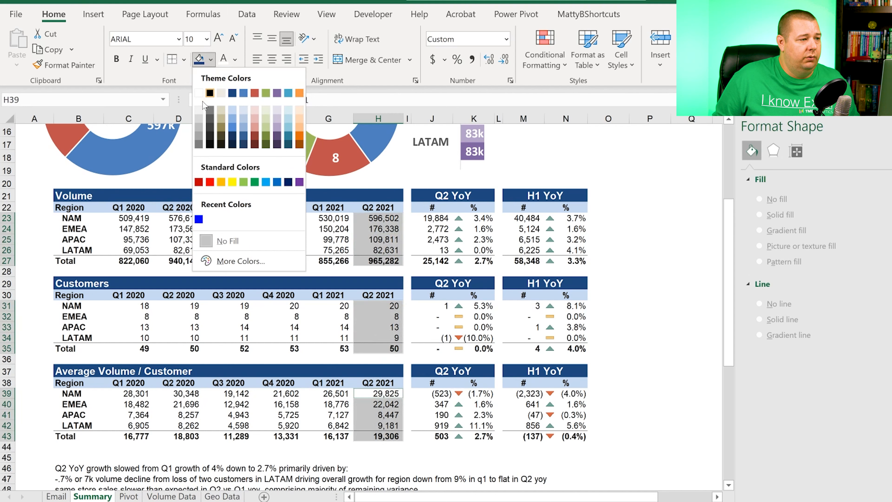
pyautogui.click(199, 113)
pyautogui.click(612, 289)
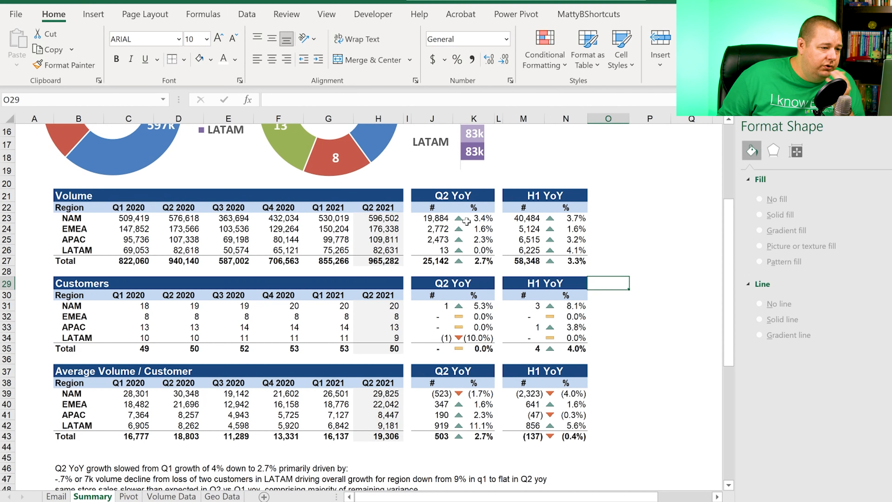
pyautogui.click(396, 263)
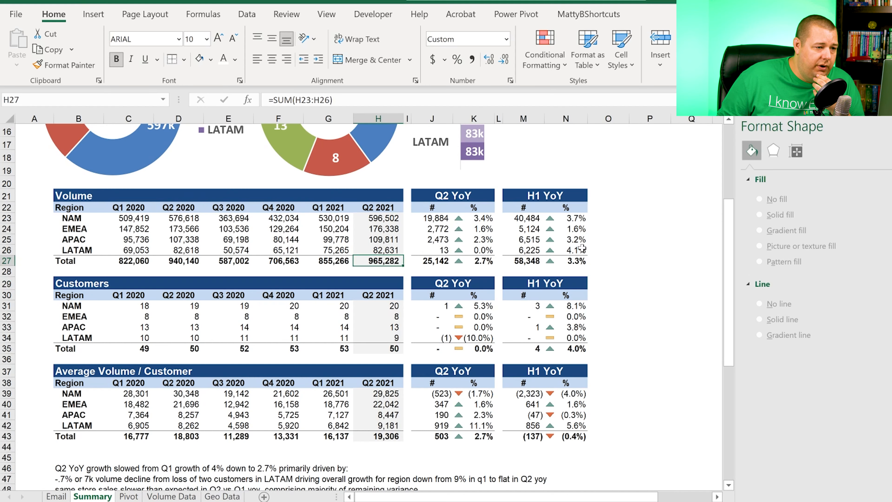
pyautogui.scroll(-3, 632, 246)
pyautogui.scroll(3, 632, 246)
pyautogui.scroll(5, 636, 245)
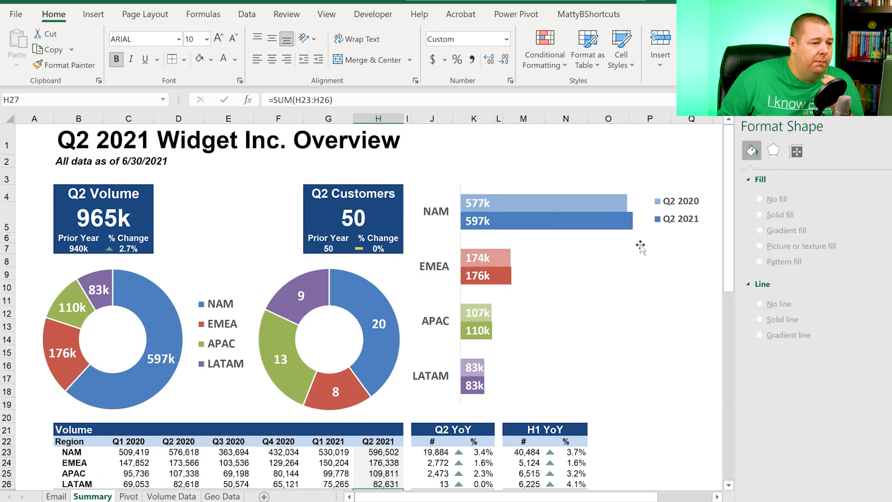
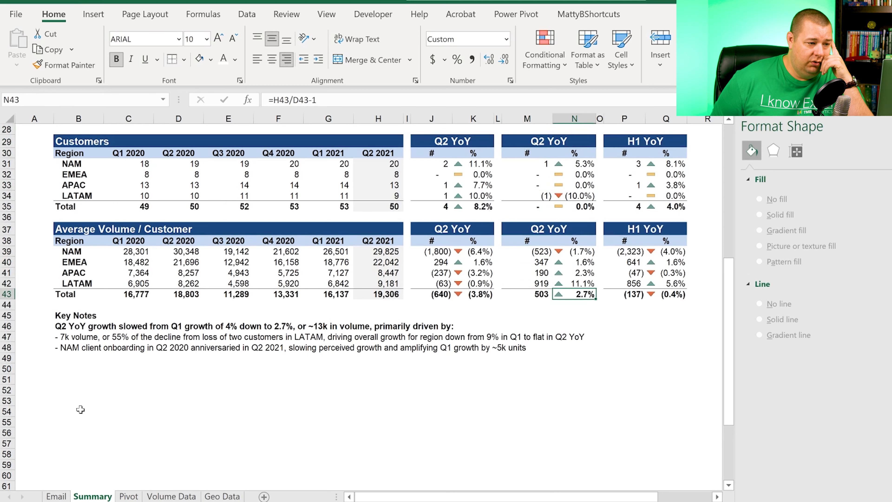
# Examine the Q2 YoY percentages in column N, from the Average Volume / Customer total up to the Volume table's header
pyautogui.press('Right')
pyautogui.press('Up')
pyautogui.press('Up')
pyautogui.press('Up')
pyautogui.press('Up')
pyautogui.press('Up')
pyautogui.press('Up')
pyautogui.press('Up')
pyautogui.press('Up')
pyautogui.press('Up')
pyautogui.press('Up')
pyautogui.press('Up')
pyautogui.press('Up')
pyautogui.press('Up')
pyautogui.press('Up')
pyautogui.press('Up')
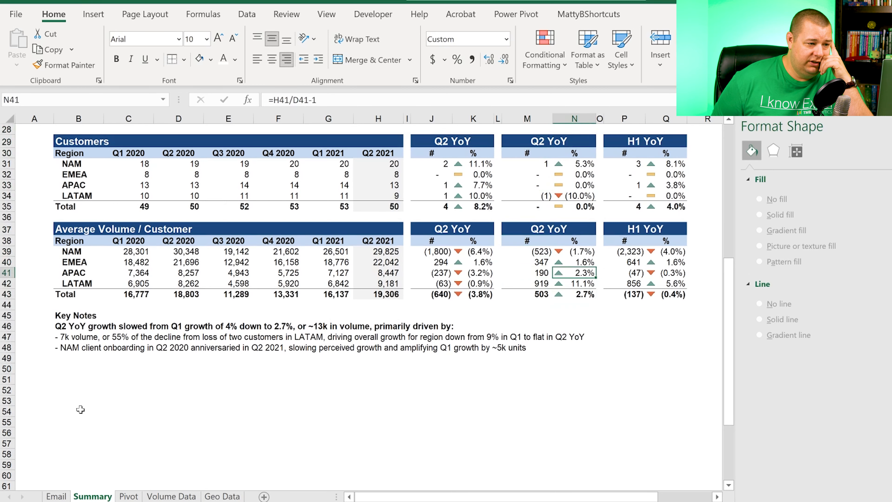
pyautogui.press('Up')
pyautogui.press('Up')
pyautogui.press('Up')
pyautogui.press('Up')
pyautogui.press('Up')
pyautogui.press('Up')
pyautogui.press('Up')
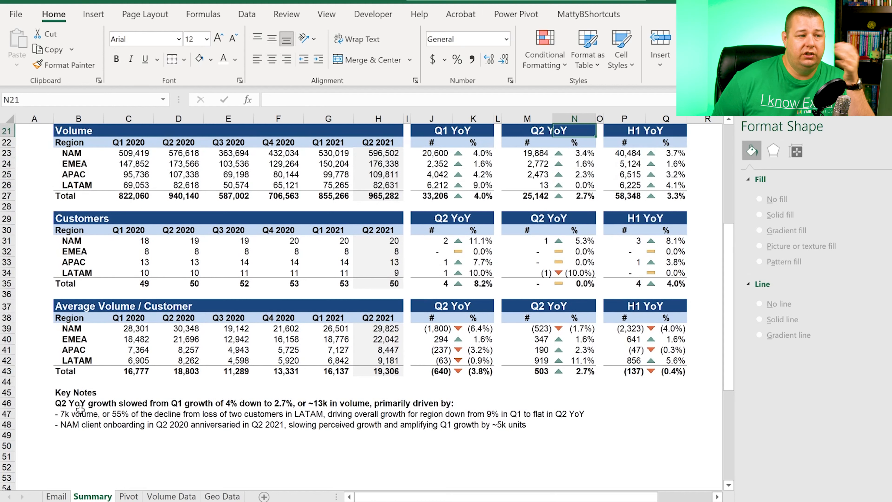
# Read through the Key Notes in B46:B48 below the regional tables
pyautogui.press('Down')
pyautogui.press('Down')
pyautogui.press('Down')
pyautogui.press('Down')
pyautogui.press('Down')
pyautogui.press('Down')
pyautogui.press('Down')
pyautogui.press('Down')
pyautogui.press('Down')
pyautogui.press('Down')
pyautogui.press('Down')
pyautogui.press('Down')
pyautogui.press('Down')
pyautogui.press('Down')
pyautogui.press('Down')
pyautogui.press('Down')
pyautogui.press('Down')
pyautogui.press('Down')
pyautogui.press('Down')
pyautogui.press('Down')
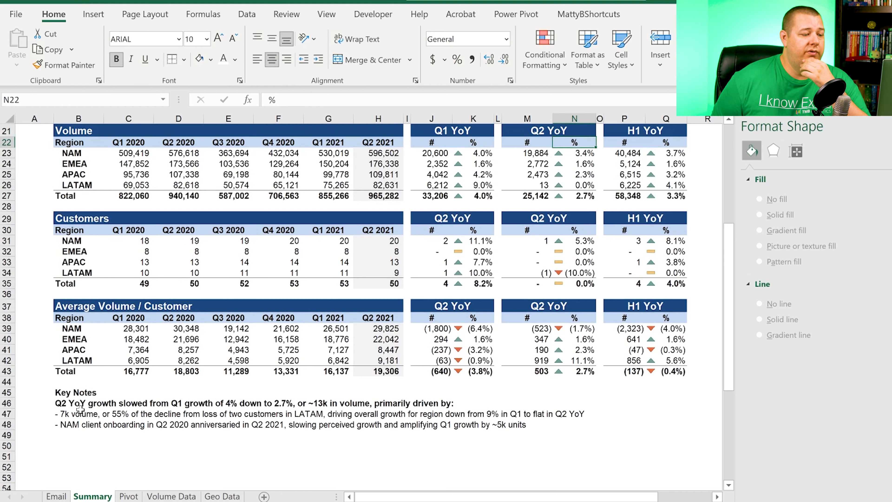
pyautogui.press('Down')
pyautogui.press('Left')
pyautogui.press('Left')
pyautogui.press('Left')
pyautogui.press('Left')
pyautogui.press('Left')
pyautogui.press('Left')
pyautogui.press('Left')
pyautogui.press('Left')
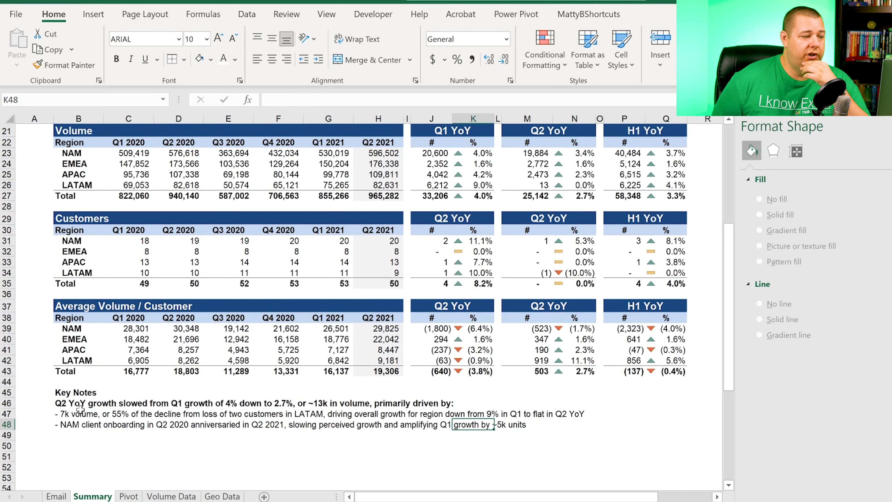
pyautogui.press('Left')
pyautogui.press('Left')
pyautogui.press('Left')
pyautogui.press('Left')
pyautogui.press('Left')
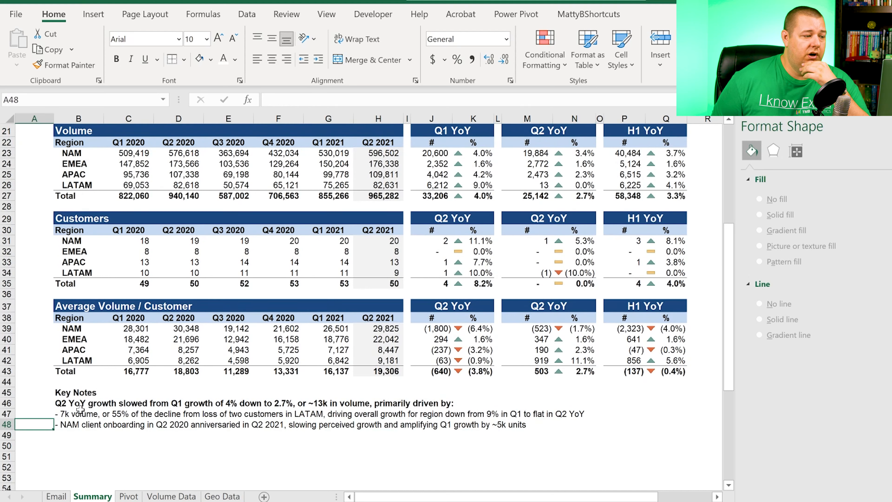
pyautogui.press('Right')
pyautogui.press('Up')
pyautogui.press('Up')
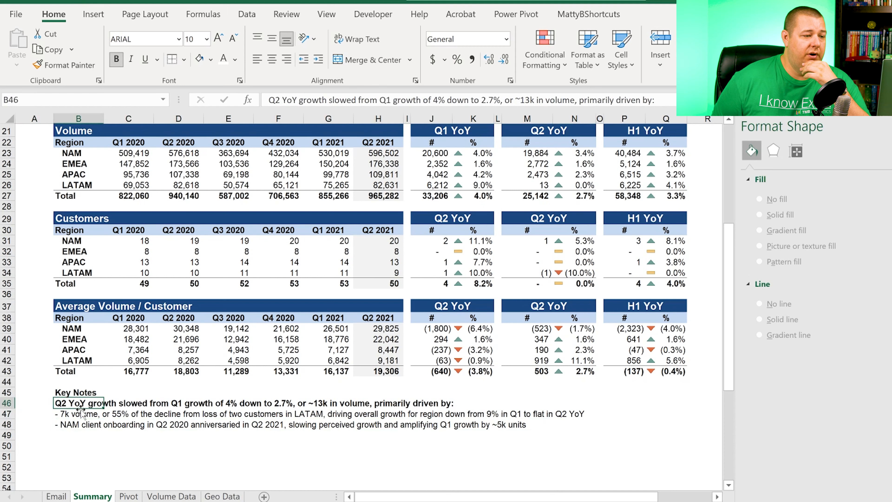
pyautogui.press('Down')
pyautogui.press('Down')
pyautogui.press('Down')
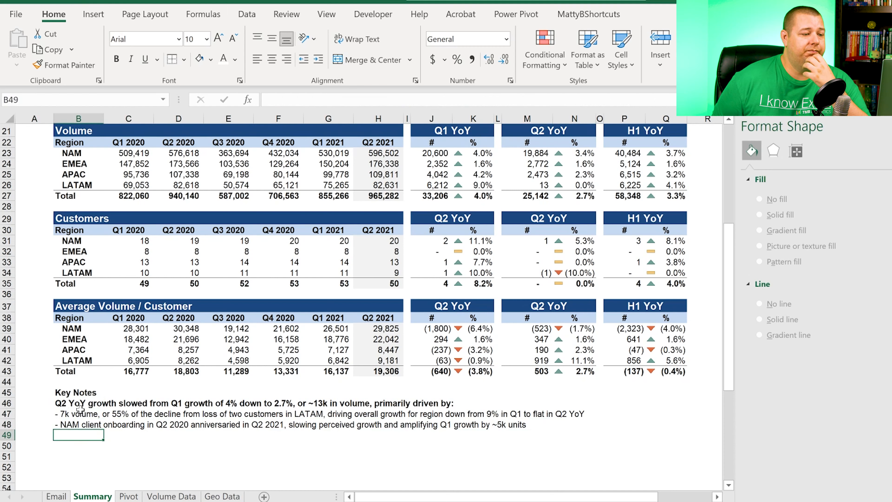
# Check the total Q1 percentage change for Average Volume / Customer in K43, then return to the empty row below the Key Notes
pyautogui.press('Right')
pyautogui.press('Right')
pyautogui.press('Right')
pyautogui.press('Right')
pyautogui.press('Right')
pyautogui.press('Right')
pyautogui.press('Right')
pyautogui.press('Up')
pyautogui.press('Up')
pyautogui.press('Up')
pyautogui.press('Up')
pyautogui.press('Up')
pyautogui.press('Up')
pyautogui.press('Right')
pyautogui.press('Right')
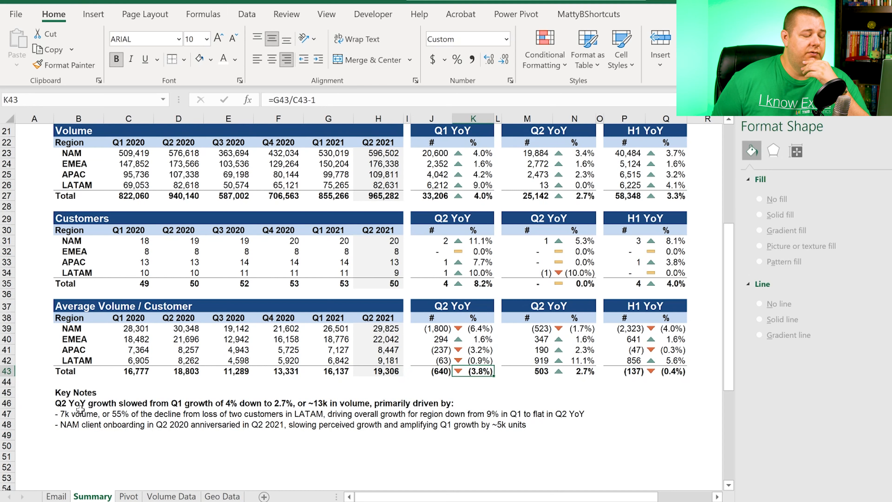
pyautogui.press('Left')
pyautogui.press('Left')
pyautogui.press('Left')
pyautogui.press('Left')
pyautogui.press('Home')
pyautogui.press('Down')
pyautogui.press('Down')
pyautogui.press('Down')
pyautogui.press('Right')
pyautogui.press('Down')
pyautogui.press('Down')
pyautogui.press('Down')
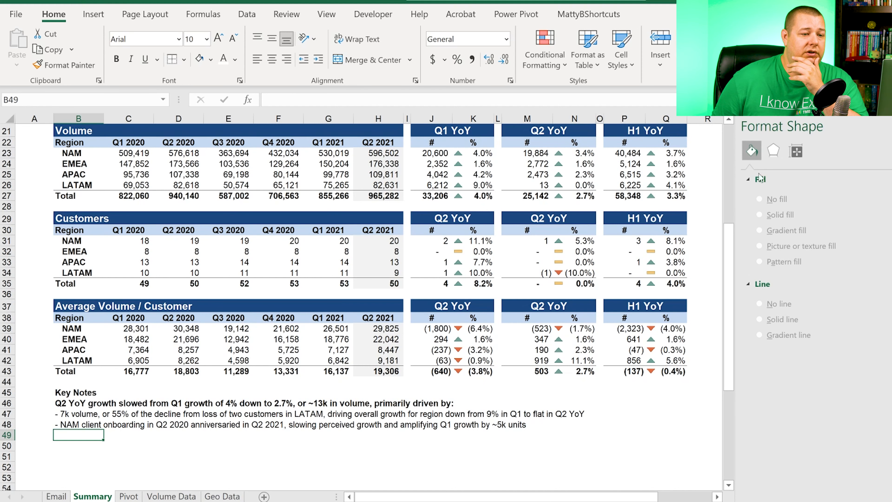
# Close the Format Shape pane and return to the top of the Summary sheet
pyautogui.click(885, 123)
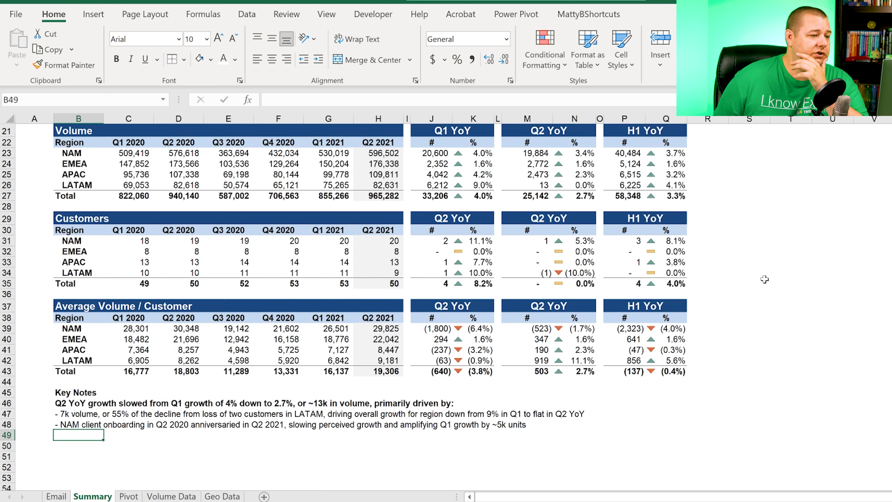
pyautogui.scroll(7, 765, 280)
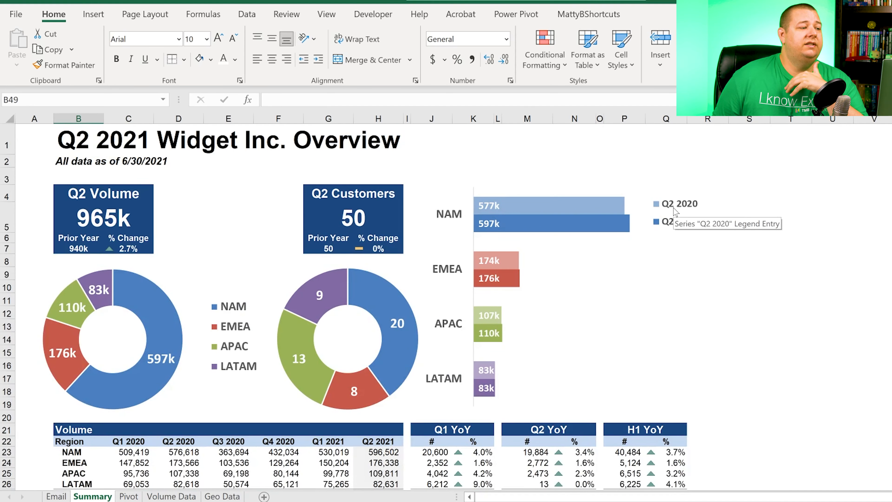
pyautogui.scroll(-2, 725, 250)
pyautogui.scroll(2, 730, 249)
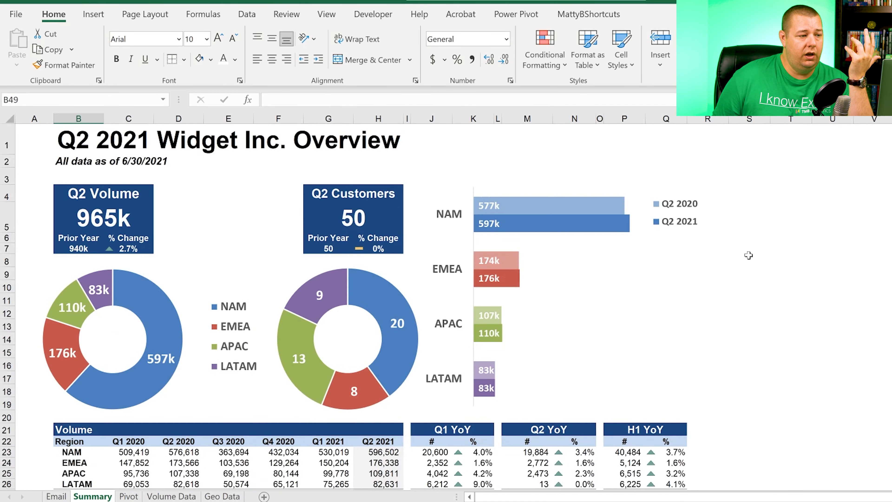
# Reread the board's request on the Email sheet and return to the Summary sheet
pyautogui.click(57, 496)
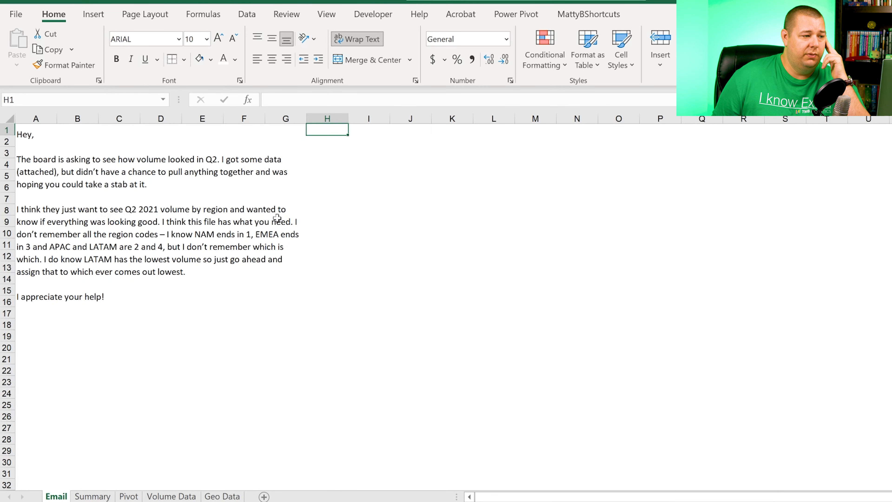
pyautogui.click(82, 493)
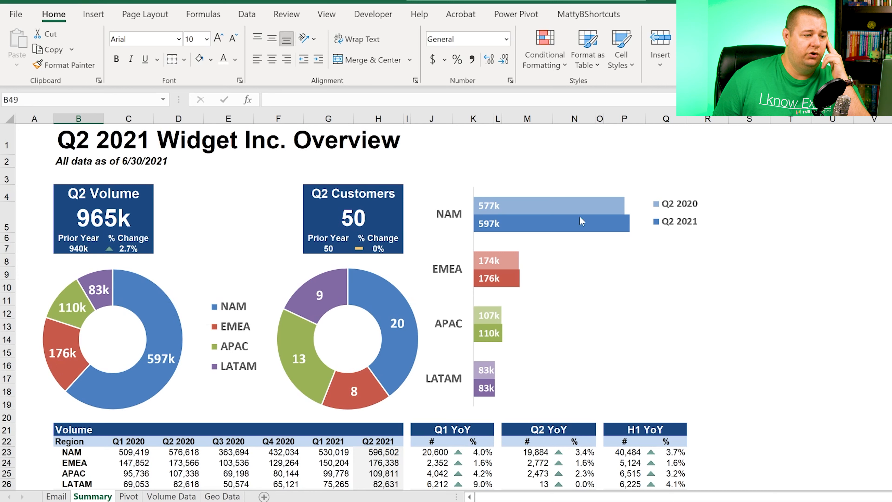
pyautogui.moveTo(593, 220)
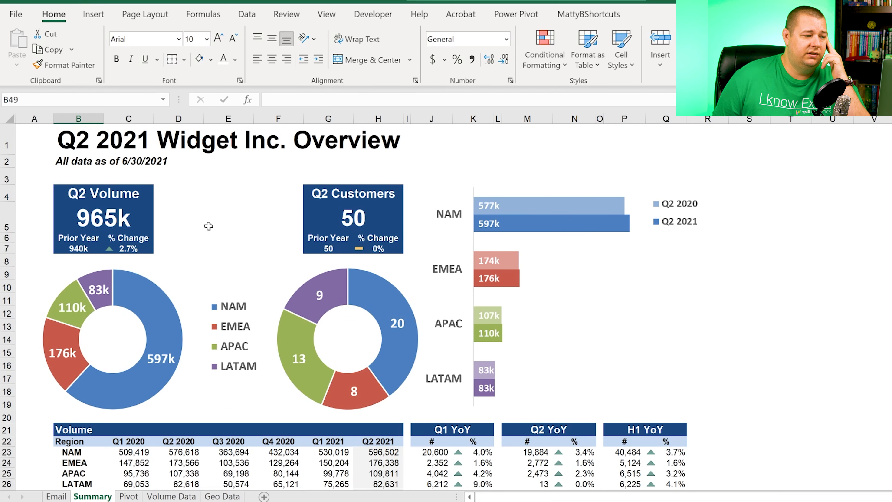
# Review the Volume table's quarterly totals in C27:H27 and its Q1, Q2 and H1 YoY headings
pyautogui.scroll(-2, 215, 251)
pyautogui.moveTo(127, 377); pyautogui.dragTo(376, 376)
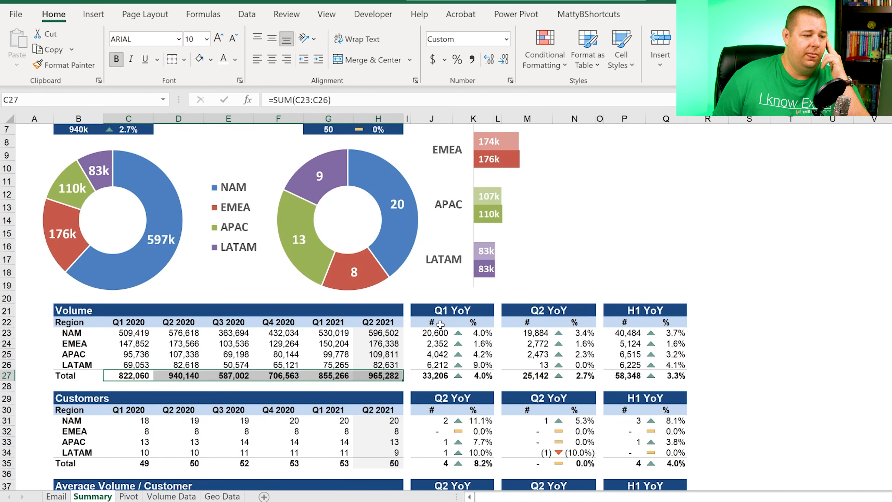
pyautogui.click(445, 310)
pyautogui.click(526, 310)
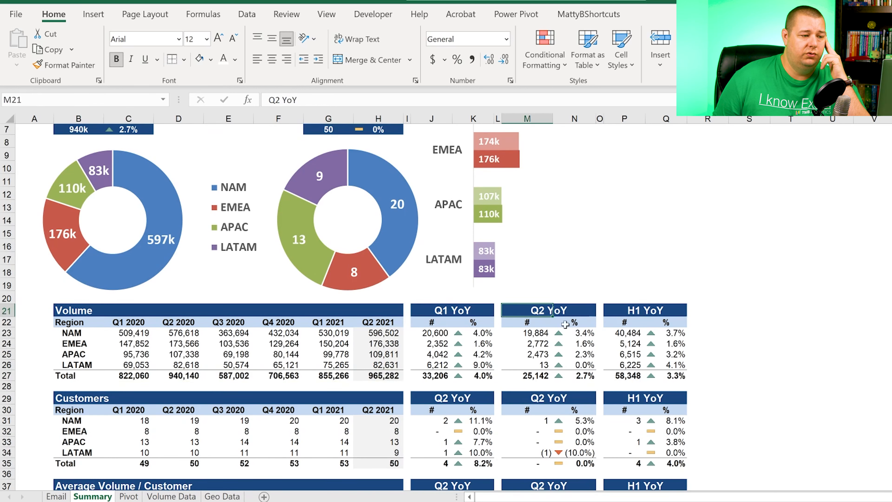
pyautogui.click(624, 311)
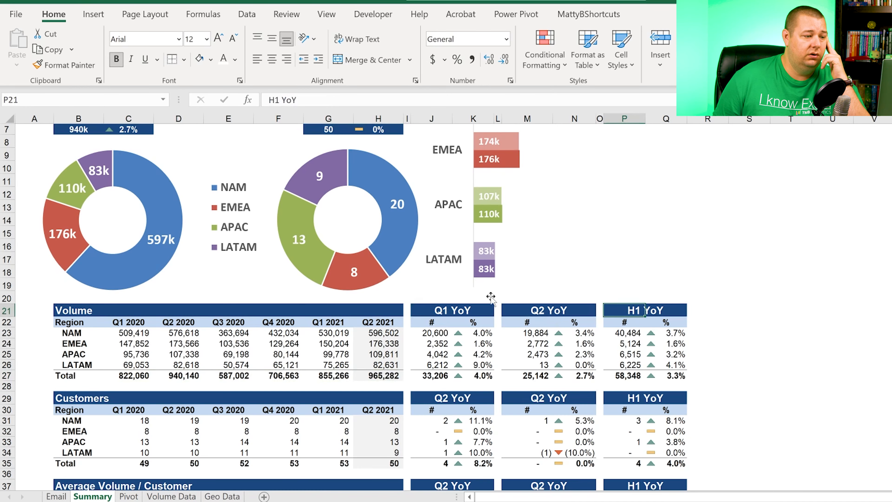
# Correct the Customers table's first variance heading in J29 to "Q1 YoY"
pyautogui.scroll(-3, 490, 297)
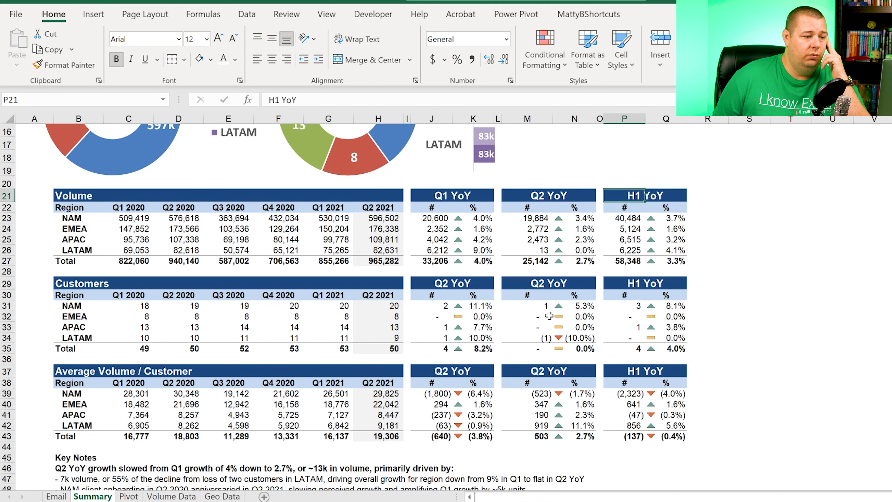
pyautogui.click(436, 282)
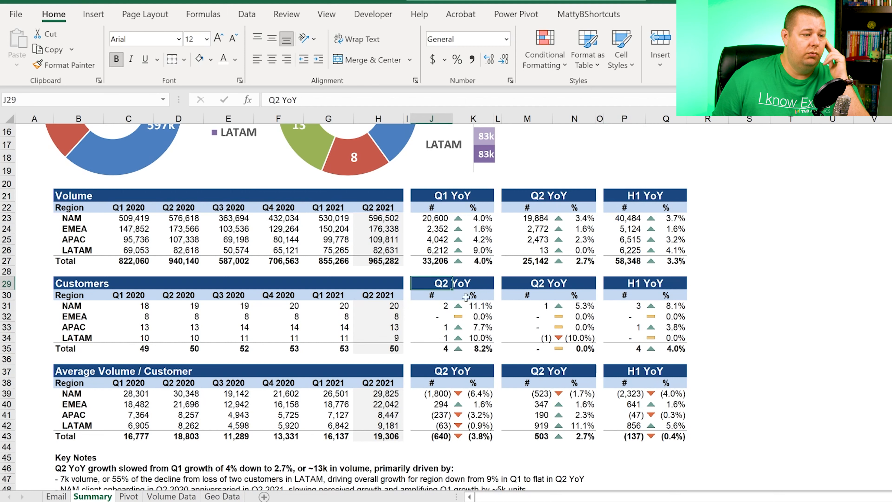
pyautogui.click(280, 100)
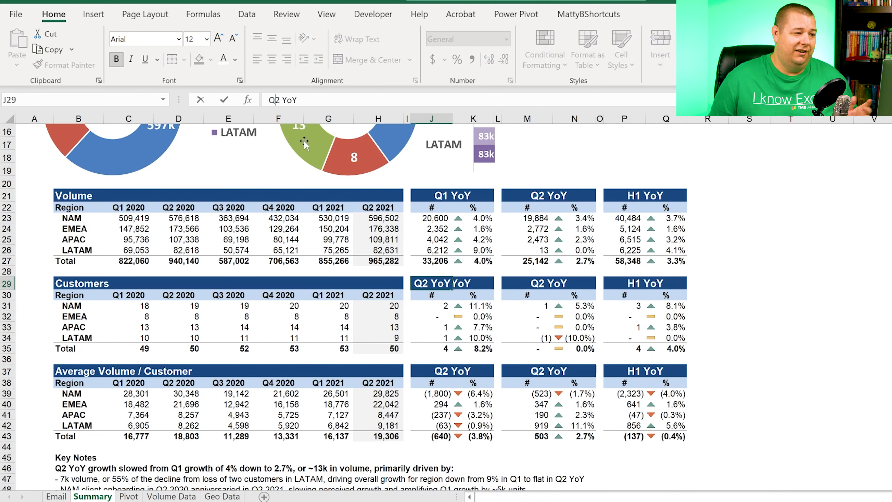
pyautogui.press('BackSpace')
pyautogui.write('1')
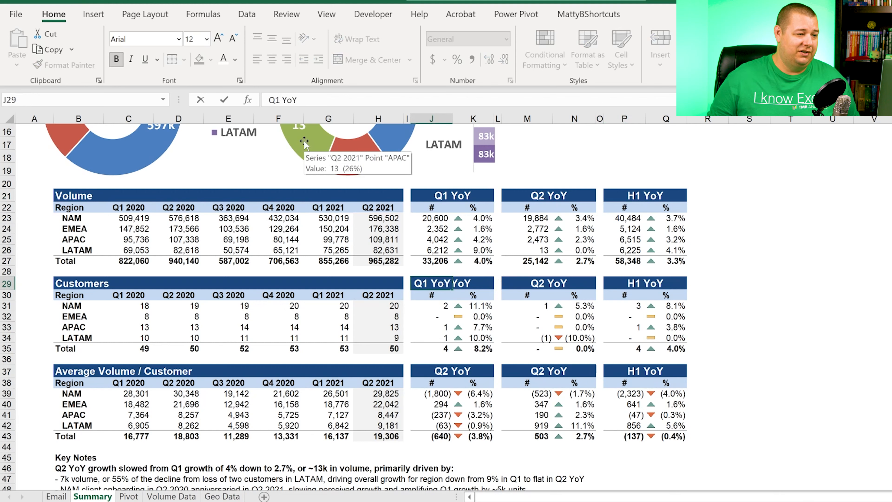
pyautogui.press('Return')
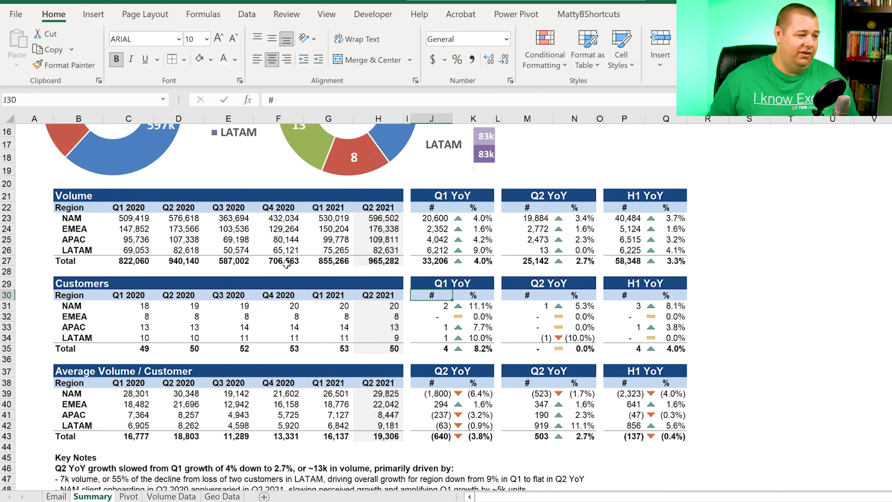
# Correct the Average Volume / Customer table's first variance heading in J37 to "Q1 YoY"
pyautogui.click(425, 367)
pyautogui.click(280, 100)
pyautogui.press('BackSpace')
pyautogui.write('1')
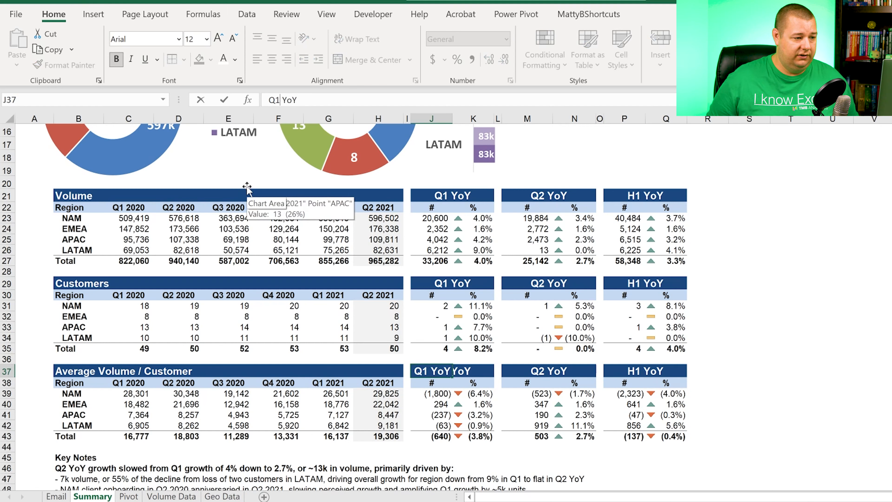
pyautogui.press('Return')
pyautogui.press('Right')
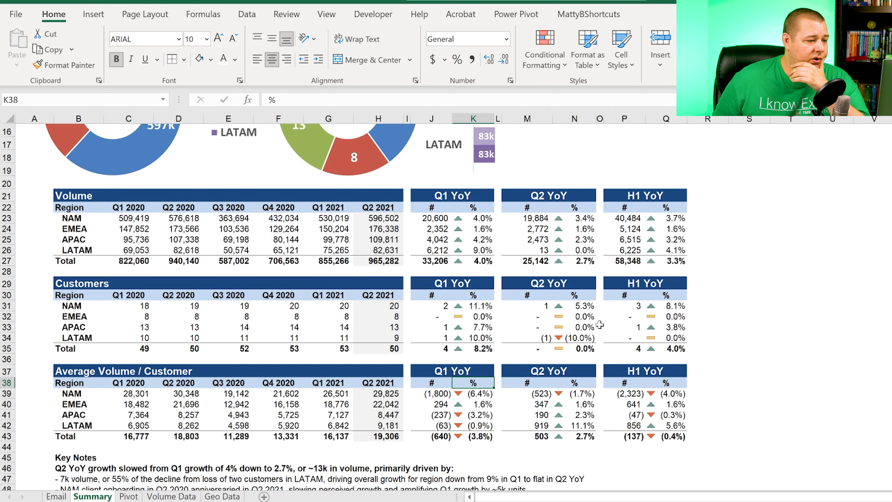
# Select the whole Average Volume / Customer table with its YoY columns to review it above the Key Notes
pyautogui.scroll(-3, 606, 327)
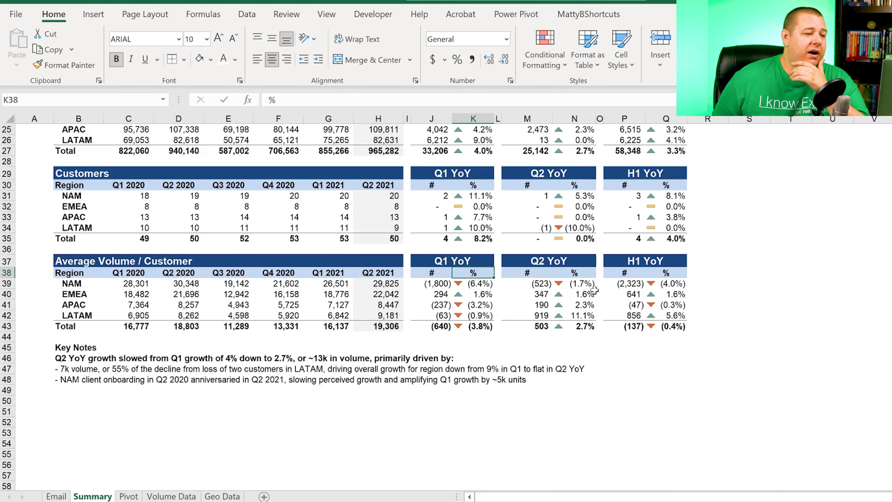
pyautogui.click(58, 265)
pyautogui.moveTo(57, 265); pyautogui.dragTo(667, 327)
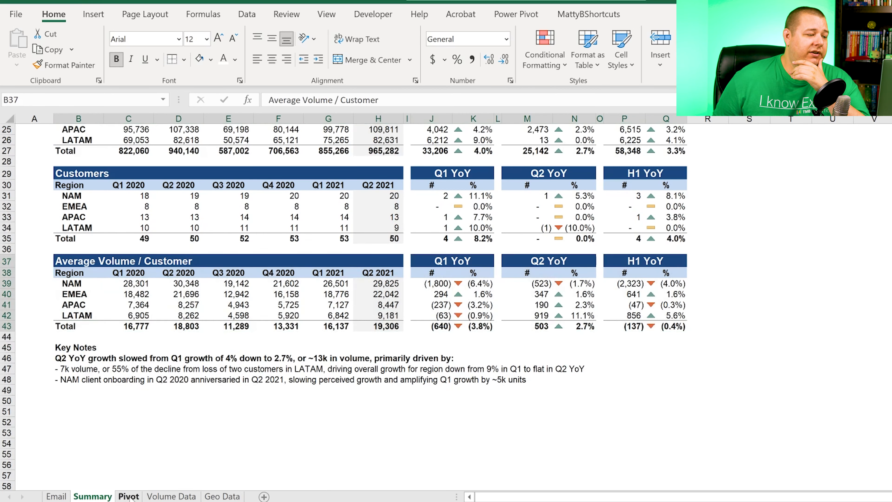
# Check the regional customer counts and average volumes on the Pivot sheet against the Summary sheet's Average Volume / Customer table
pyautogui.click(129, 497)
pyautogui.scroll(-9, 383, 341)
pyautogui.scroll(-2, 383, 341)
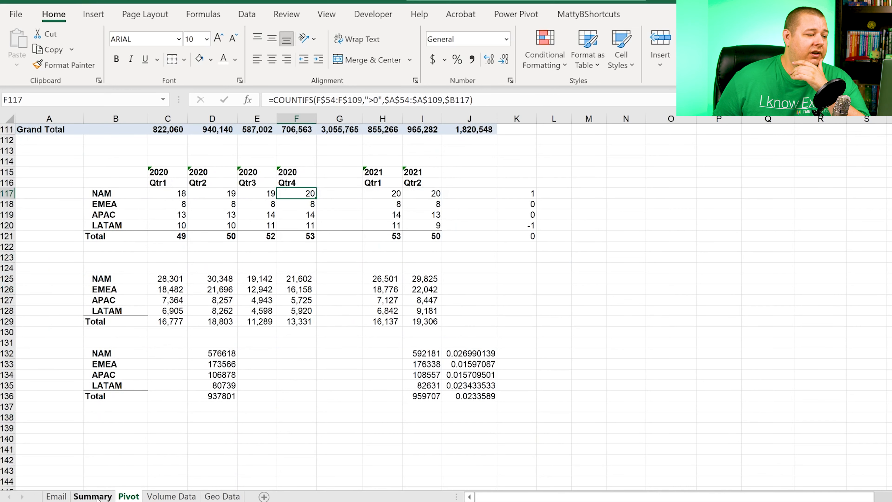
pyautogui.hotkey('ctrl', 'pageup')
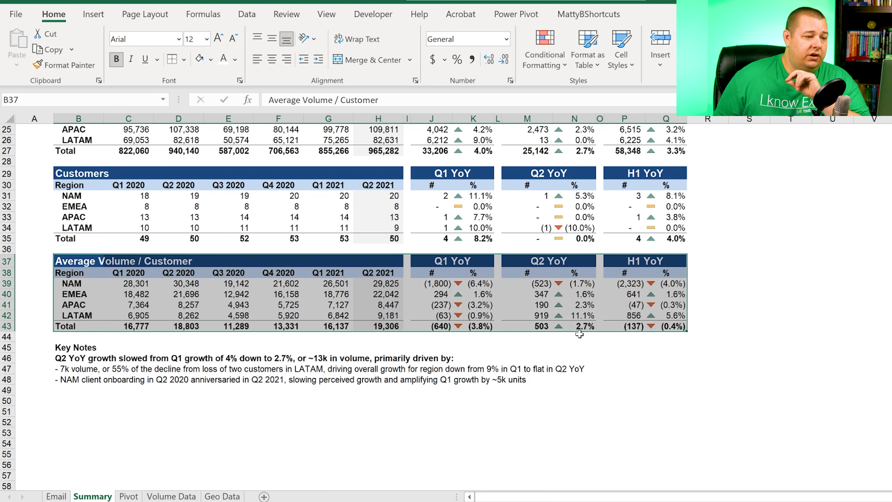
pyautogui.click(557, 339)
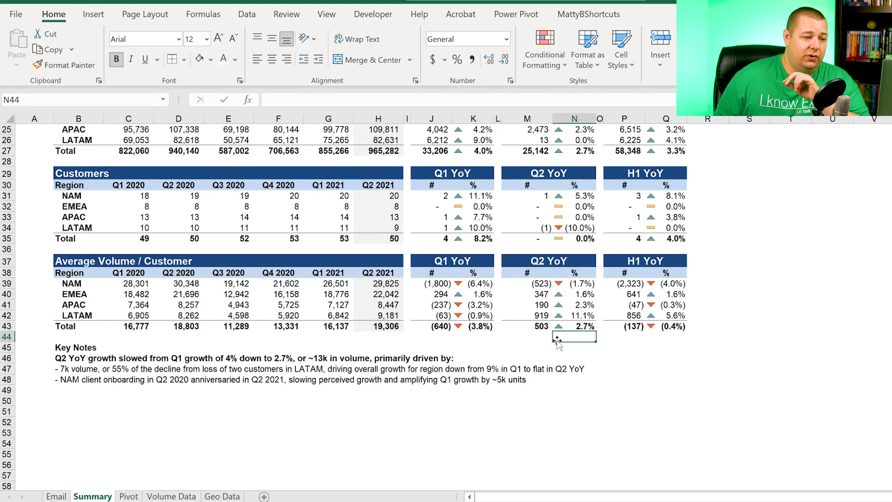
pyautogui.click(547, 339)
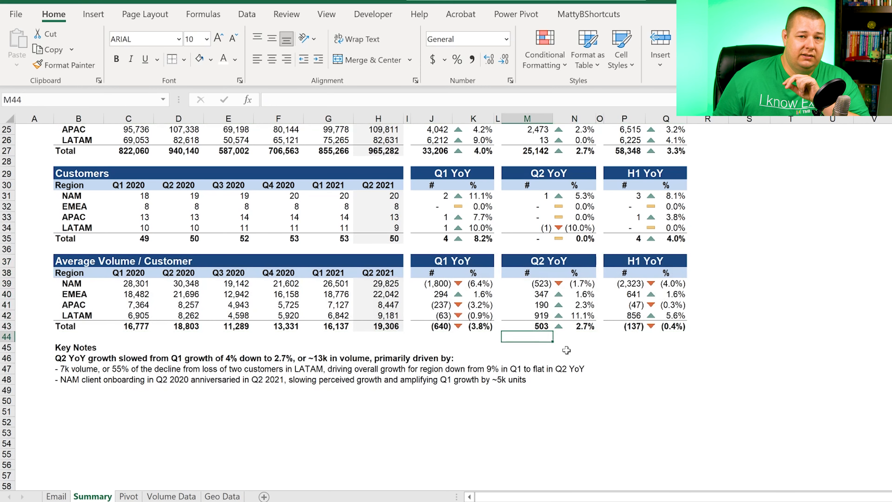
# Review the Summary sheet from the KPI cards and charts through the regional tables to the Key Notes
pyautogui.scroll(7, 556, 332)
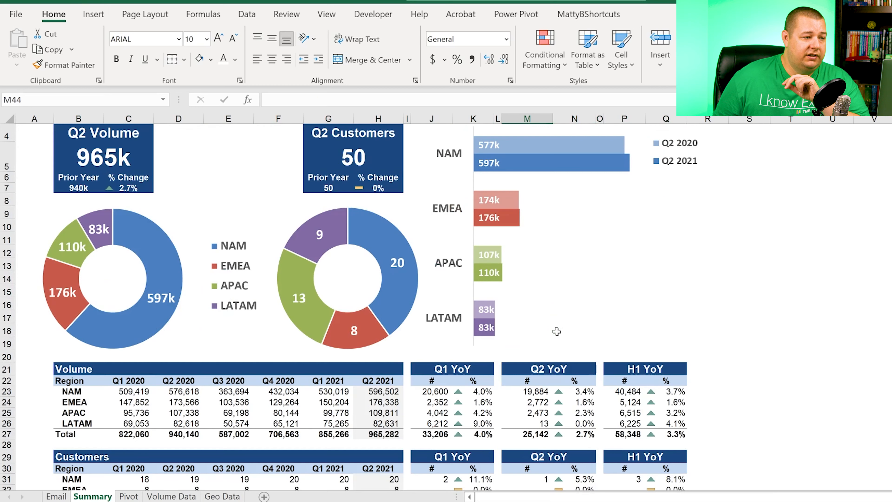
pyautogui.scroll(1, 557, 332)
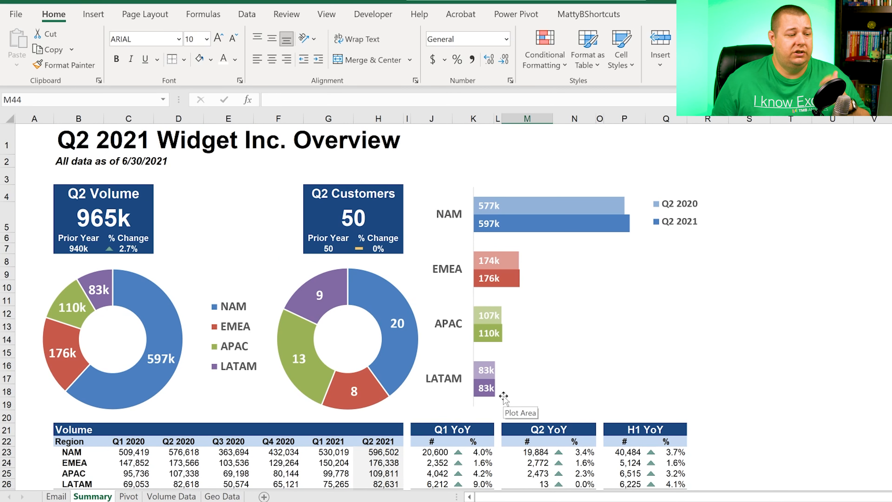
pyautogui.scroll(-2, 692, 360)
pyautogui.scroll(-3, 758, 305)
pyautogui.scroll(5, 759, 305)
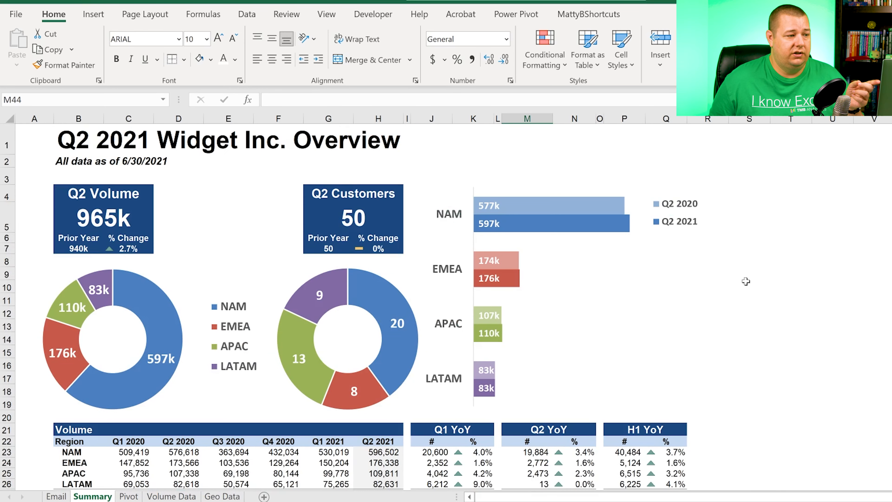
pyautogui.scroll(-2, 820, 273)
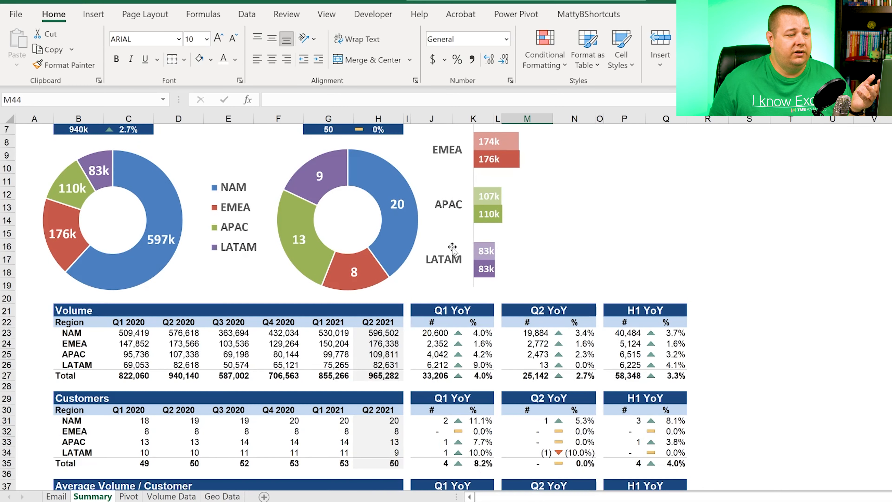
pyautogui.scroll(-5, 697, 280)
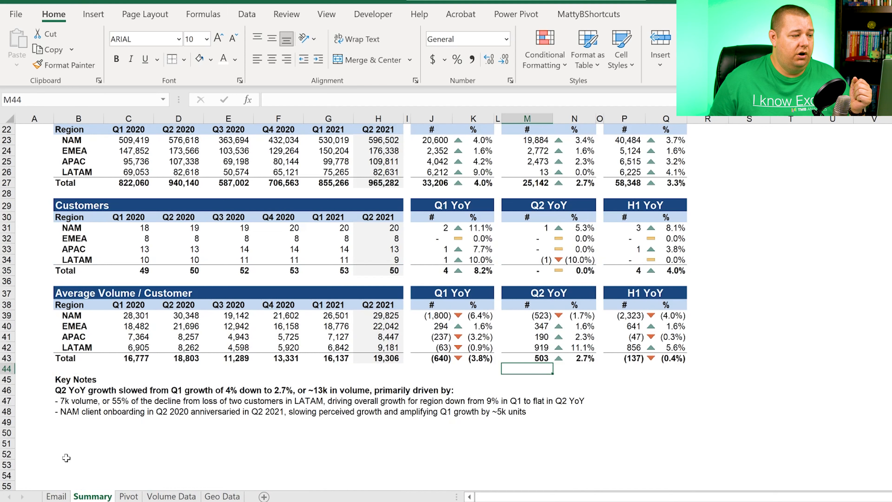
# Increase the font size of the Key Notes heading in B45 to 11
pyautogui.moveTo(71, 380); pyautogui.dragTo(70, 412)
pyautogui.click(264, 443)
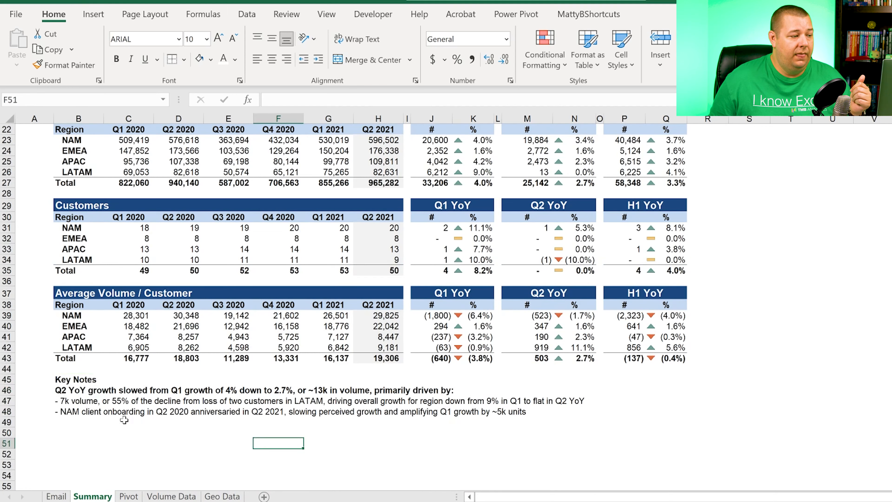
pyautogui.click(66, 381)
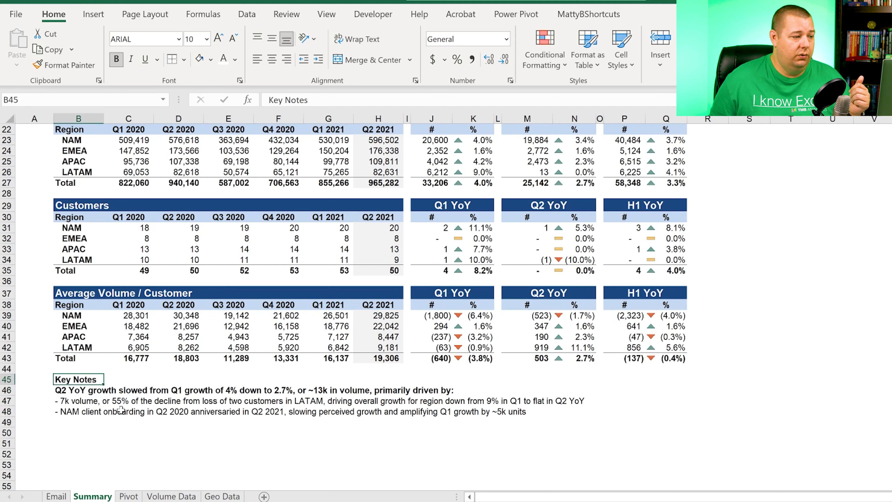
pyautogui.click(218, 38)
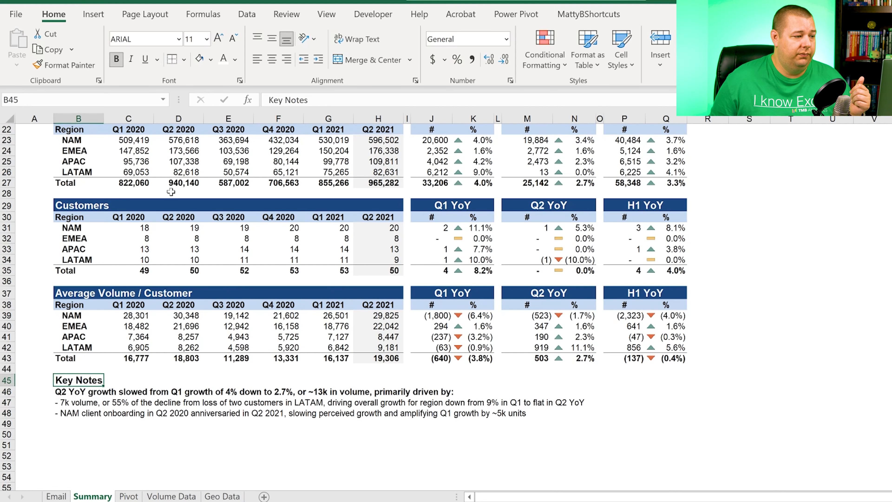
# Edit the note in B46 to put the ~13k volume figure in parentheses as "(~13k)"
pyautogui.click(62, 401)
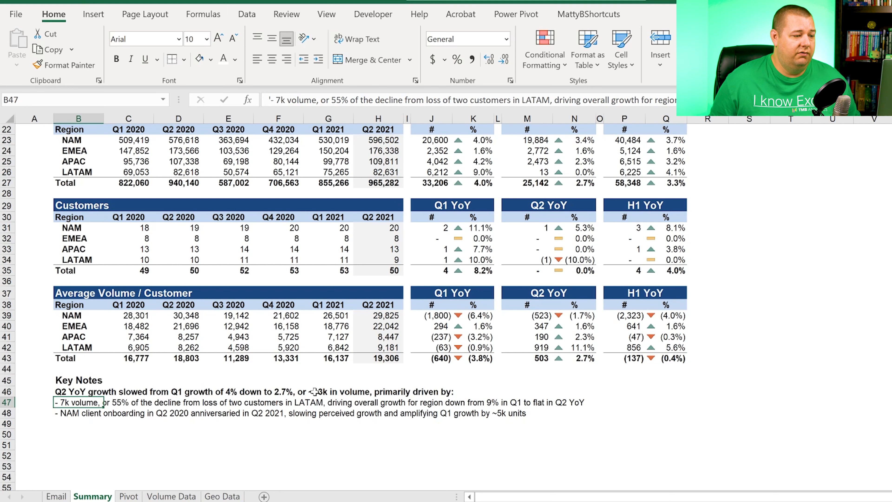
pyautogui.click(67, 392)
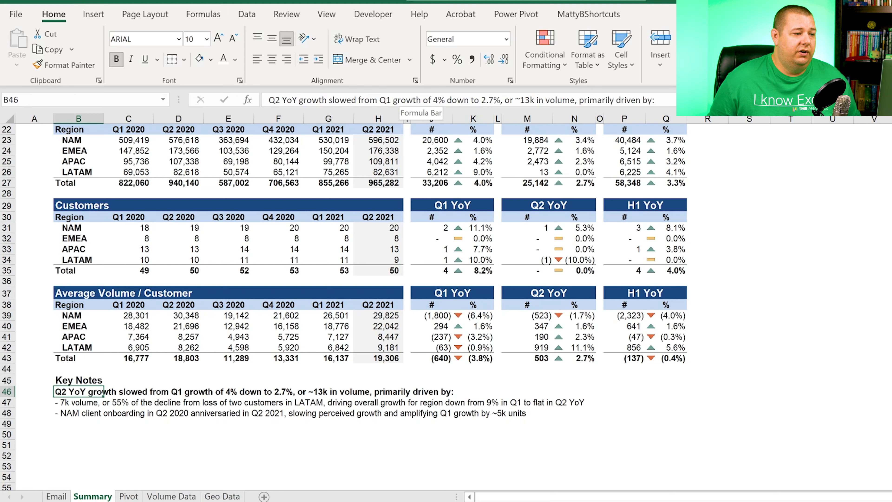
pyautogui.click(515, 100)
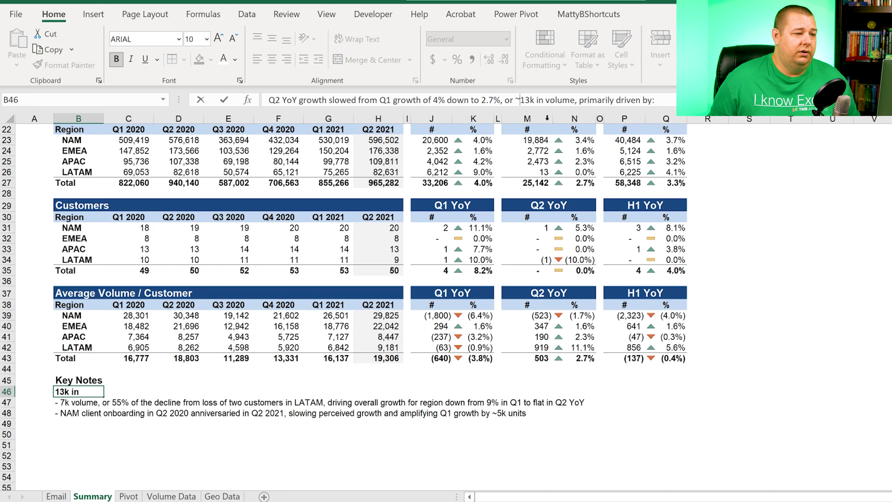
pyautogui.write('(~13k')
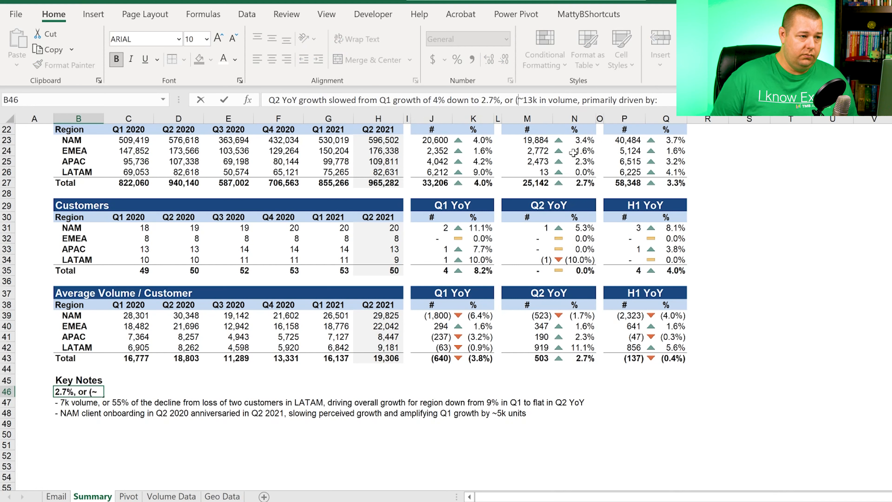
pyautogui.write(')')
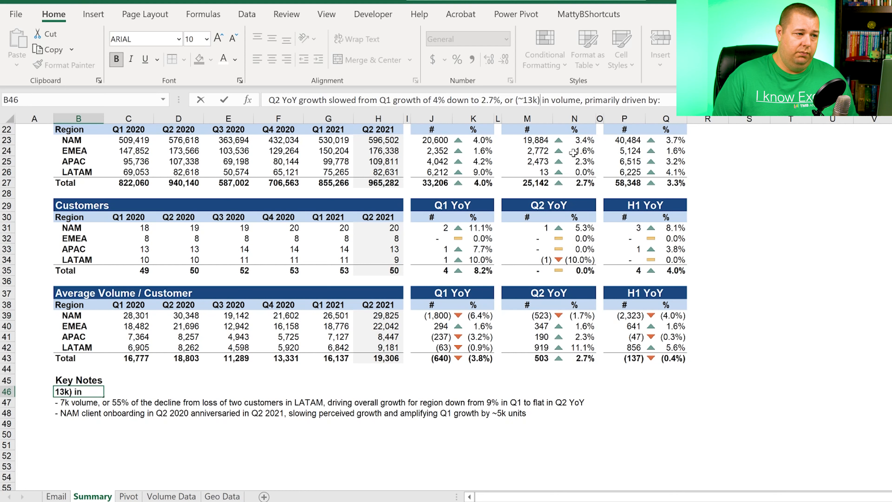
pyautogui.press('Return')
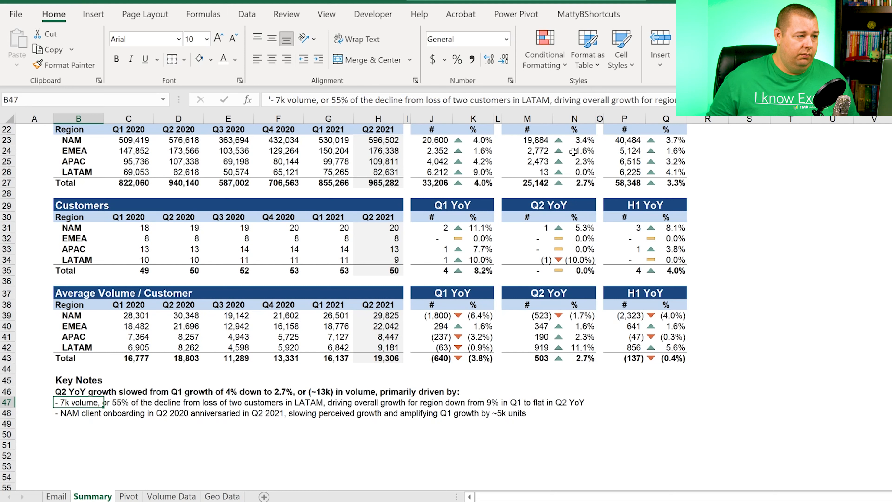
# Edit the LATAM note in B47 to read "(7k) volume" and "55% of the total decline"
pyautogui.write('Q2 YoY')
pyautogui.click(285, 100)
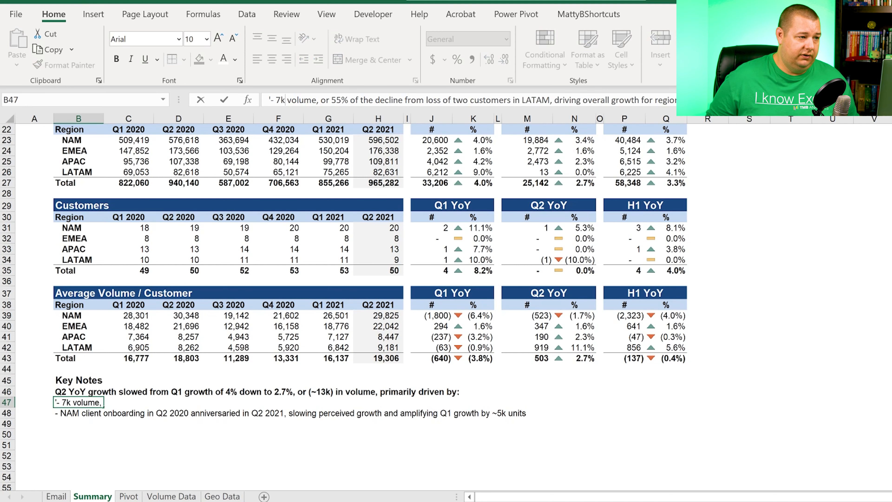
pyautogui.write('(7k')
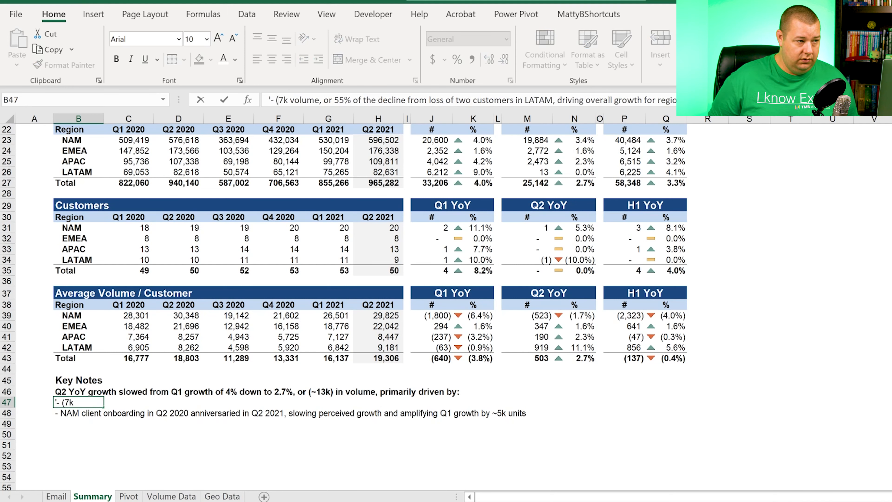
pyautogui.write(')')
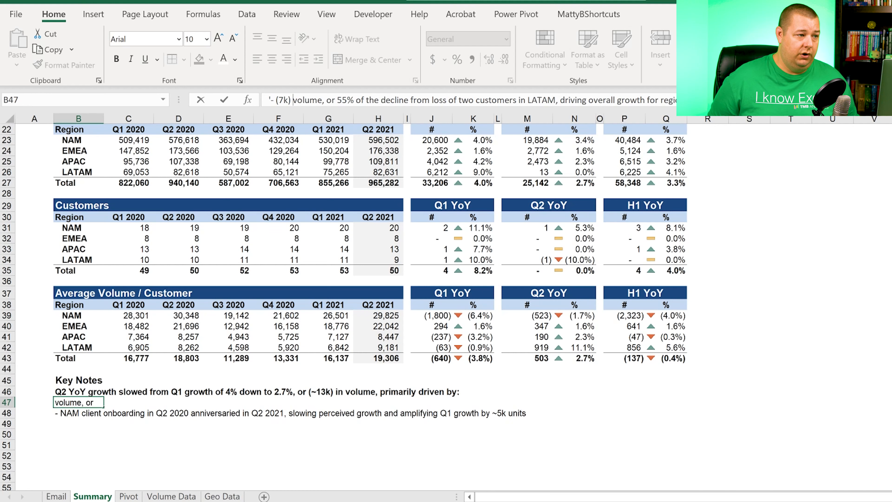
pyautogui.press('Right')
pyautogui.press('Right')
pyautogui.press('Right')
pyautogui.press('Right')
pyautogui.press('Right')
pyautogui.press('Right')
pyautogui.press('Right')
pyautogui.press('Right')
pyautogui.press('Right')
pyautogui.press('Right')
pyautogui.press('Right')
pyautogui.press('Right')
pyautogui.press('Right')
pyautogui.press('Right')
pyautogui.press('Right')
pyautogui.write('total')
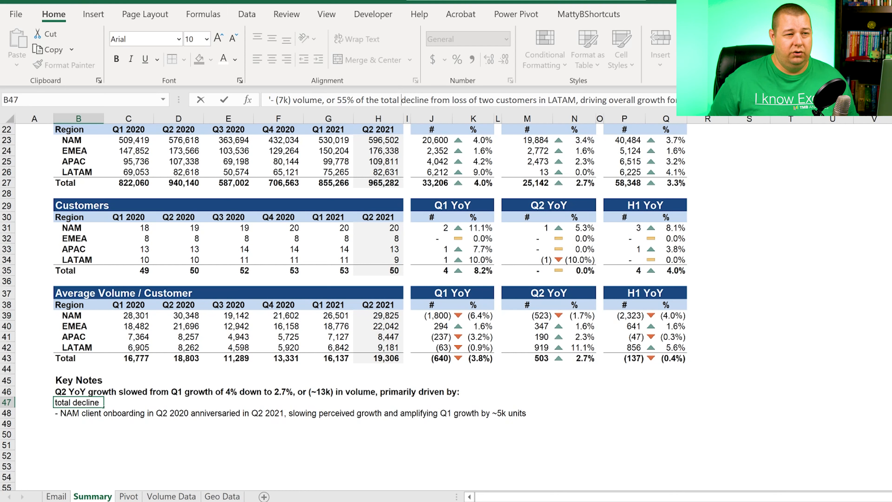
pyautogui.press('Return')
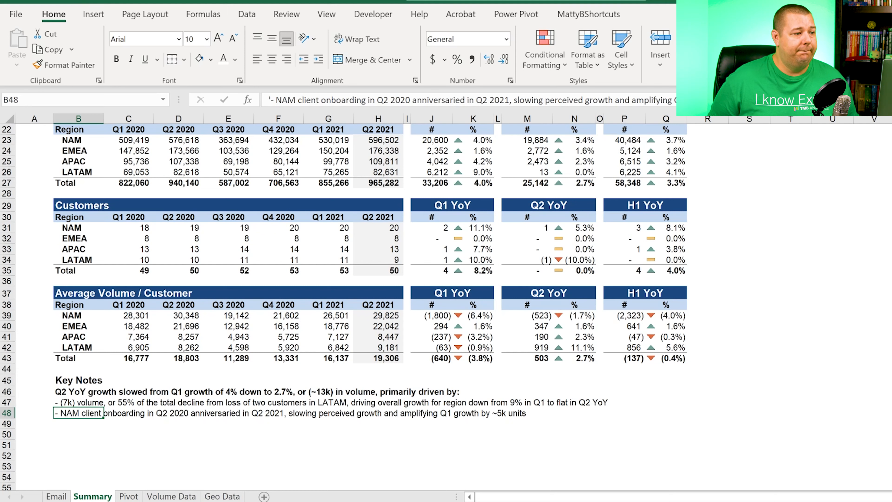
# Append ", or 1%" to the end of the NAM client onboarding note in B48
pyautogui.click(783, 101)
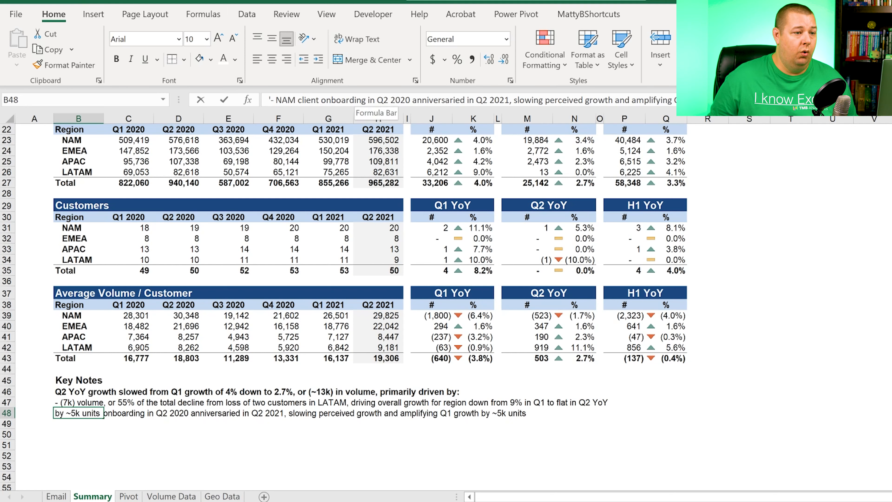
pyautogui.write(', or')
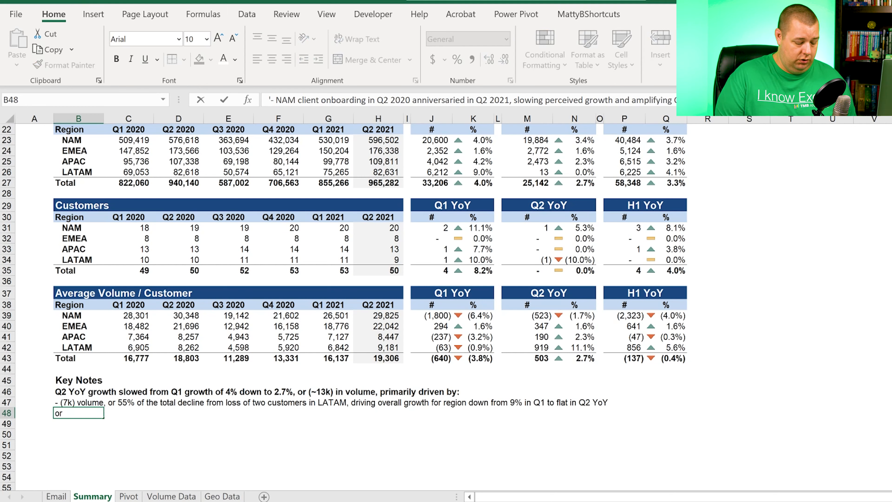
pyautogui.hotkey('ctrl', 'Return')
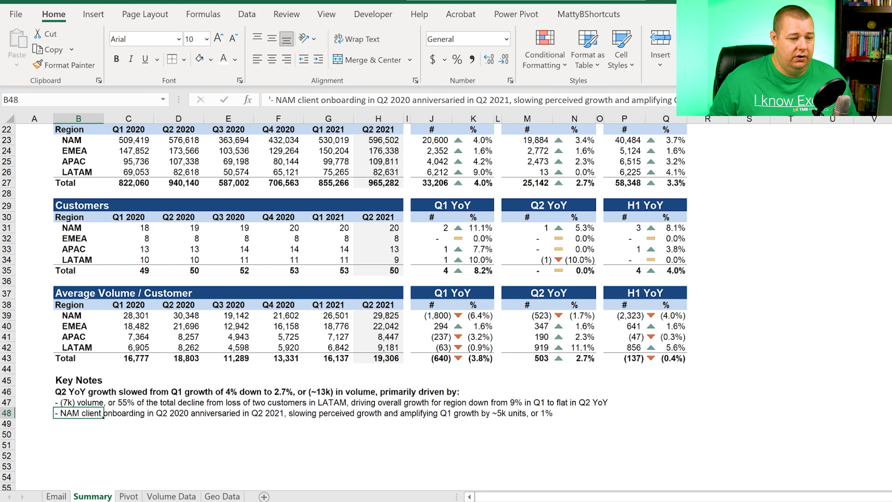
# Show the Summary sheet in page break preview and narrow column A
pyautogui.scroll(7, 487, 266)
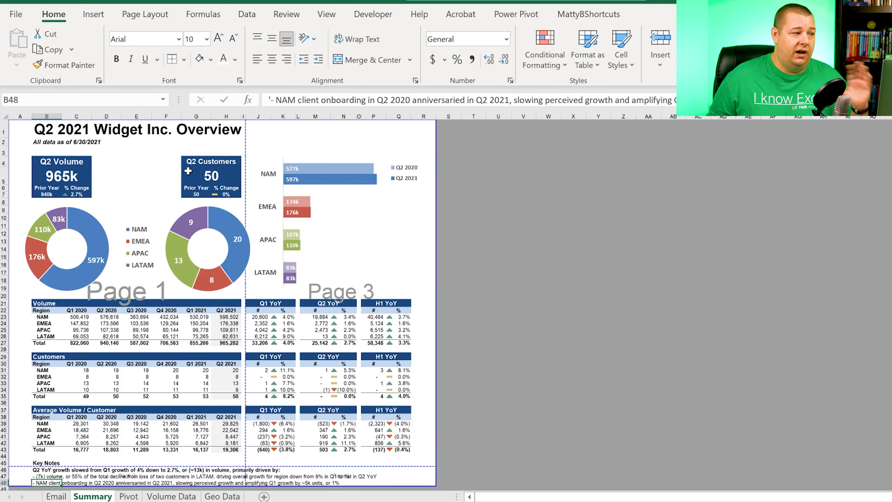
pyautogui.click(21, 116)
pyautogui.moveTo(28, 116); pyautogui.dragTo(20, 116)
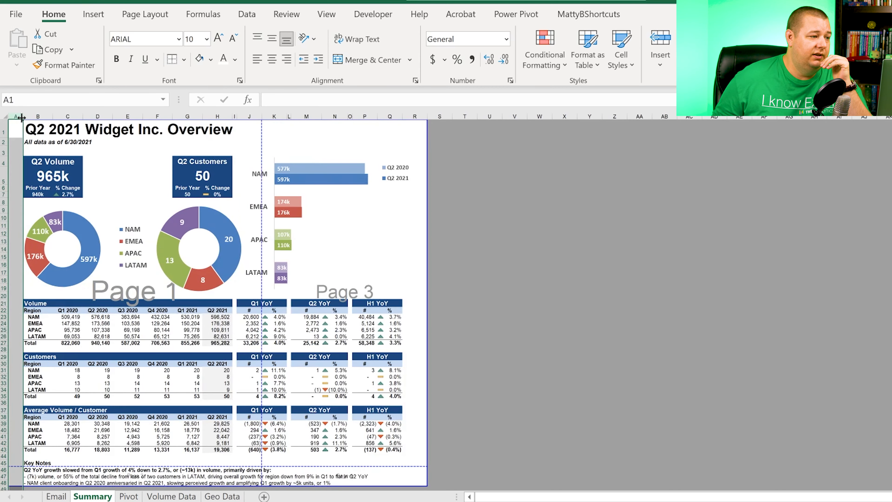
# Enlarge the Volume doughnut chart's plot area slightly and shift it left within the chart
pyautogui.click(89, 212)
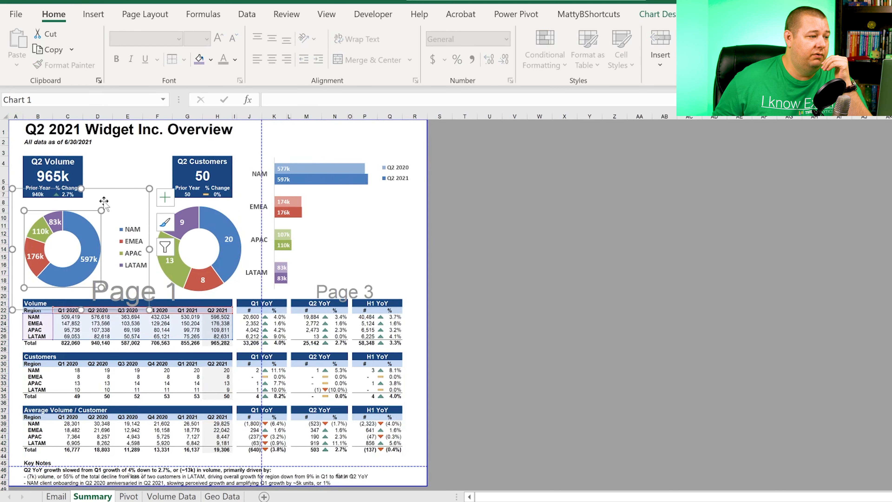
pyautogui.moveTo(101, 210); pyautogui.dragTo(106, 205)
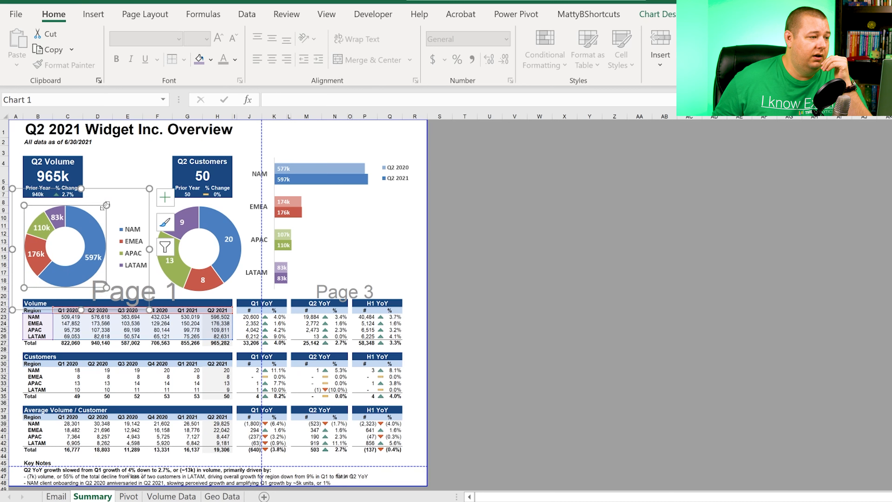
pyautogui.moveTo(95, 206); pyautogui.dragTo(90, 206)
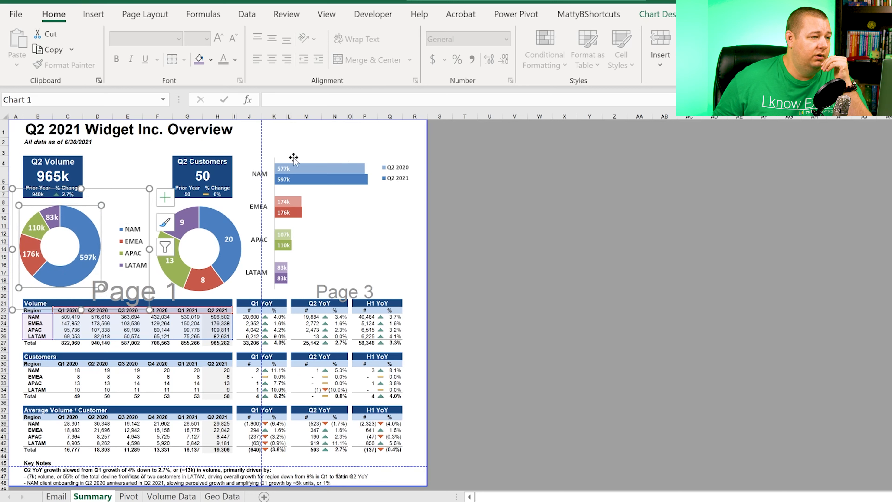
# Fit the Summary on a single page with a narrower column R, and extend the print area down to row 54
pyautogui.moveTo(262, 142); pyautogui.dragTo(416, 117)
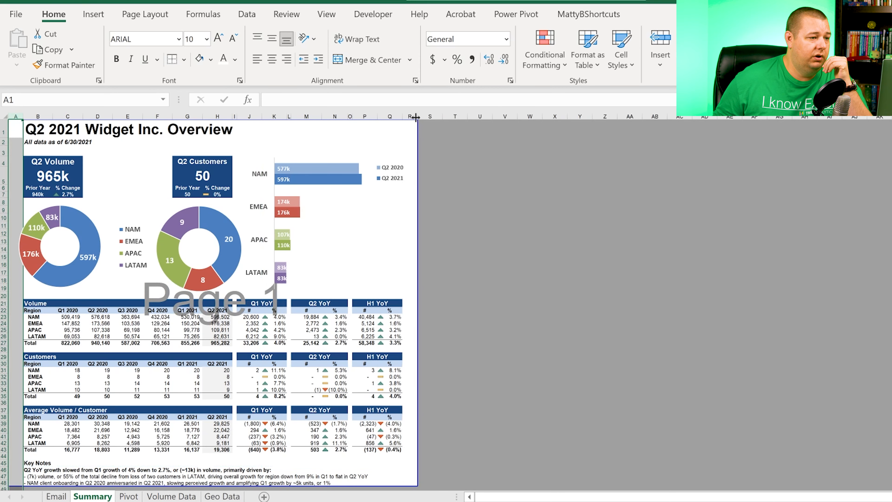
pyautogui.scroll(-3, 419, 210)
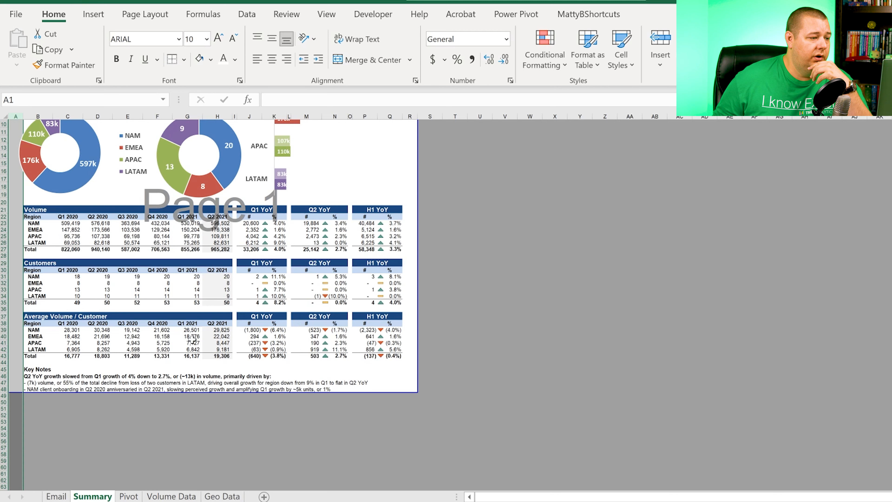
pyautogui.click(544, 324)
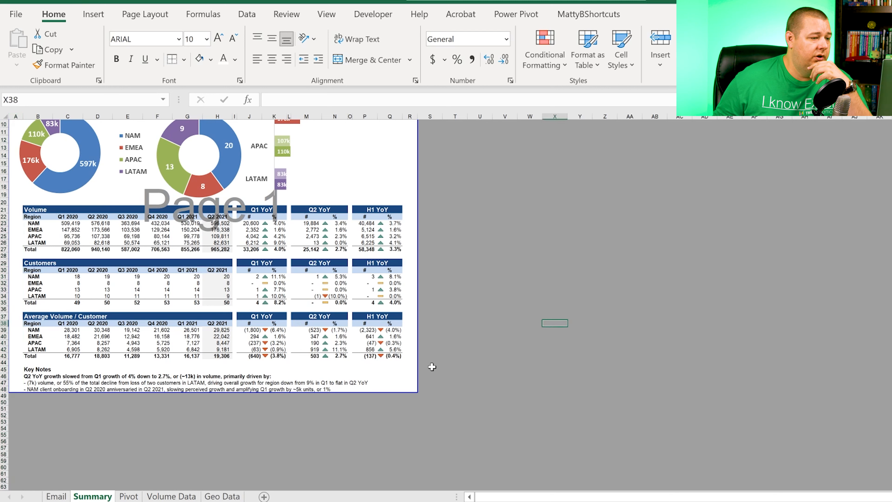
pyautogui.moveTo(157, 392); pyautogui.dragTo(158, 430)
pyautogui.click(16, 422)
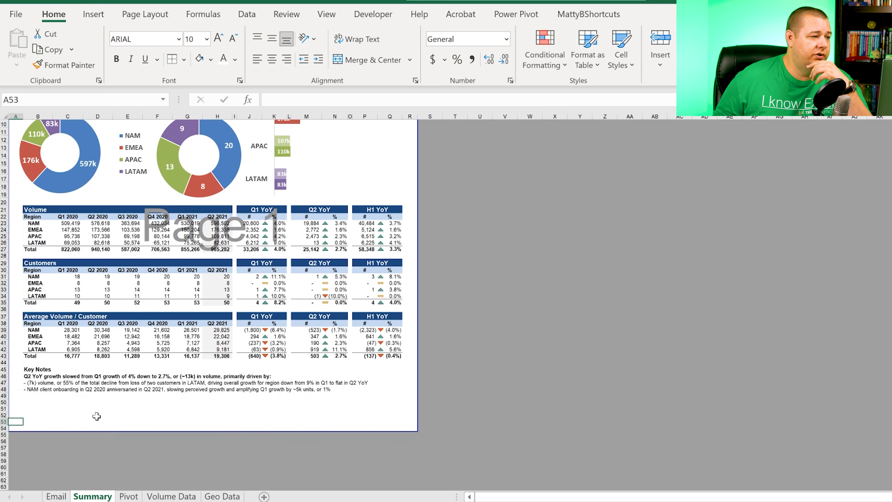
# Enter the label "Report Run as of:" in B54, the last row of the print area, and right-align it
pyautogui.hotkey('ctrl', 'Home')
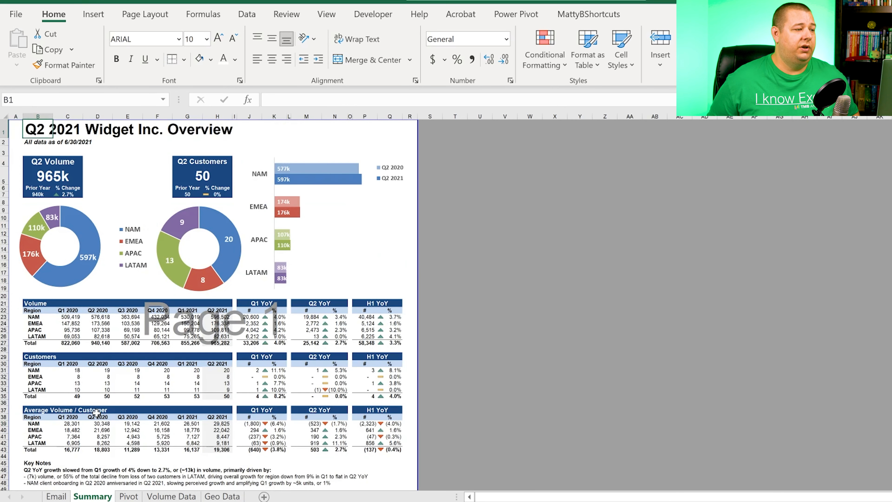
pyautogui.press('Down')
pyautogui.press('Right')
pyautogui.press('Down')
pyautogui.press('Down')
pyautogui.hotkey('ctrl', 'Down')
pyautogui.hotkey('ctrl', 'Down')
pyautogui.hotkey('ctrl', 'Down')
pyautogui.hotkey('ctrl', 'Down')
pyautogui.press('Down')
pyautogui.press('Down')
pyautogui.press('Down')
pyautogui.press('Down')
pyautogui.press('Down')
pyautogui.press('Down')
pyautogui.press('Down')
pyautogui.press('Down')
pyautogui.press('Down')
pyautogui.press('Down')
pyautogui.press('Down')
pyautogui.press('Down')
pyautogui.press('Down')
pyautogui.press('Down')
pyautogui.press('Down')
pyautogui.press('Down')
pyautogui.press('Down')
pyautogui.press('Down')
pyautogui.press('Down')
pyautogui.press('Down')
pyautogui.press('Up')
pyautogui.press('Up')
pyautogui.press('Up')
pyautogui.press('Up')
pyautogui.press('Up')
pyautogui.press('Up')
pyautogui.press('Up')
pyautogui.press('Down')
pyautogui.press('Down')
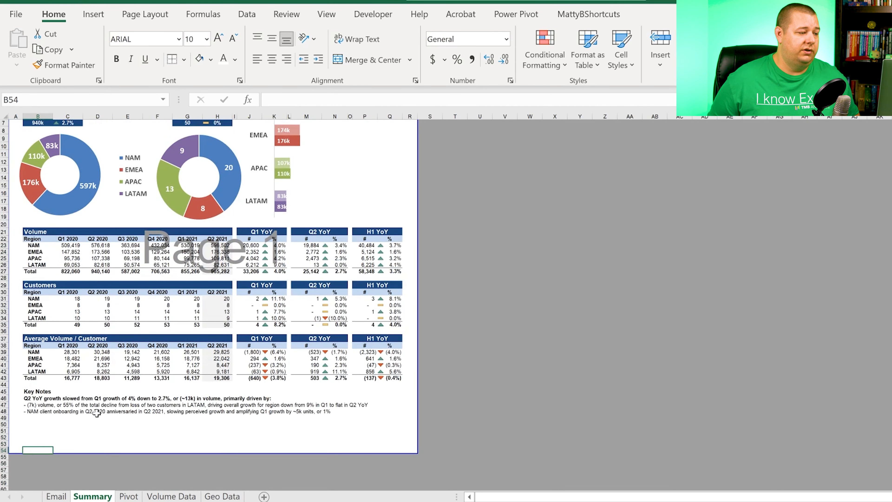
pyautogui.write('Report')
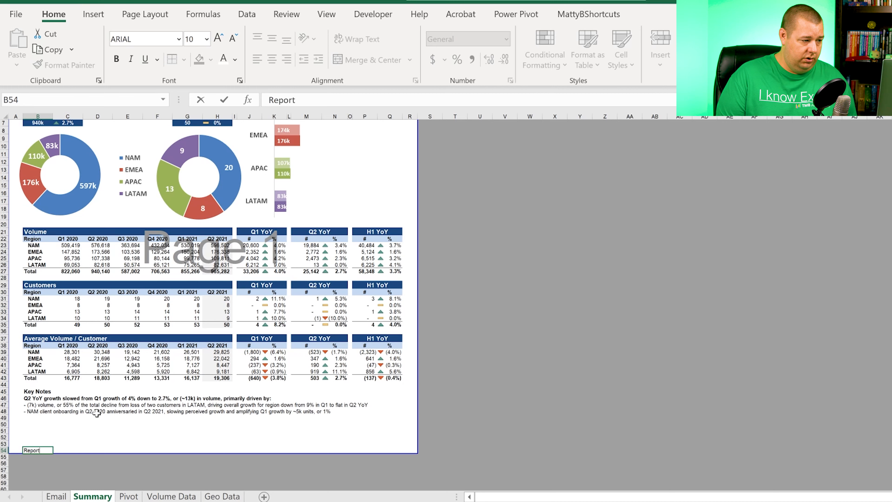
pyautogui.write(' Run as of')
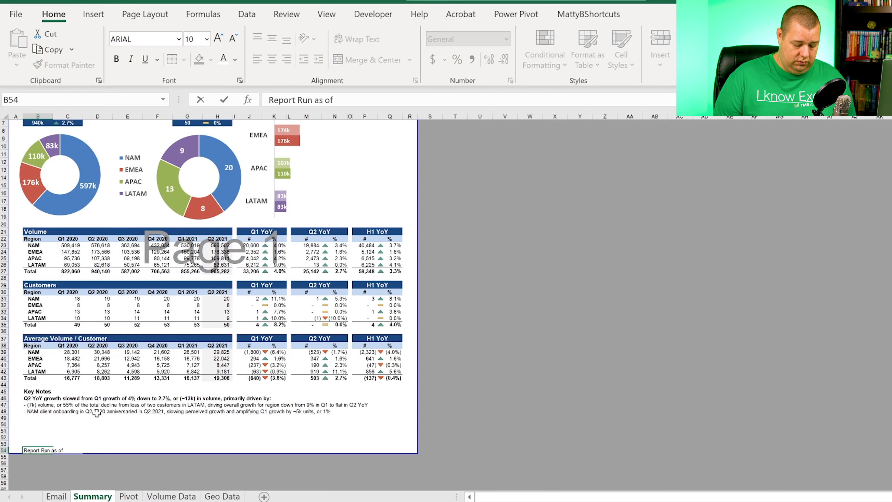
pyautogui.write(':')
pyautogui.hotkey('ctrl', 'Return')
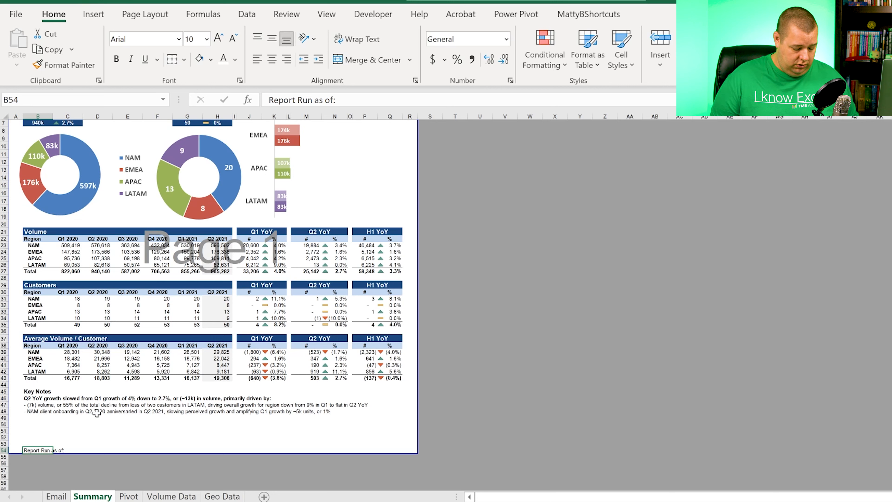
pyautogui.write('har')
pyautogui.press('Escape')
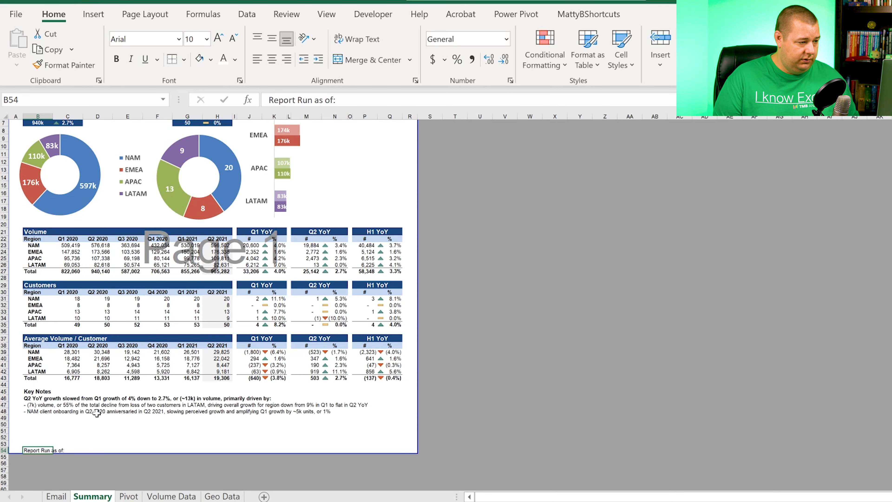
pyautogui.hotkey('alt', 'h')
pyautogui.press('a')
pyautogui.press('r')
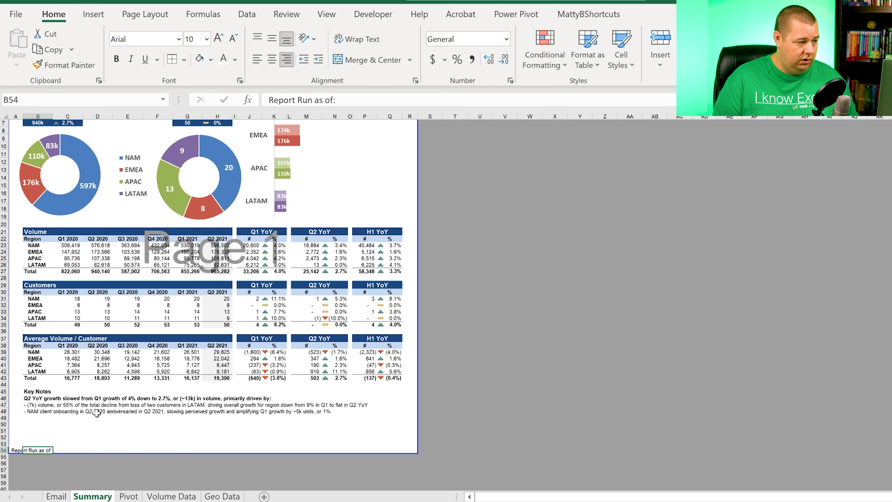
# Enter the date 8/20/2021 in C54 and italicize A54:C54
pyautogui.press('Right')
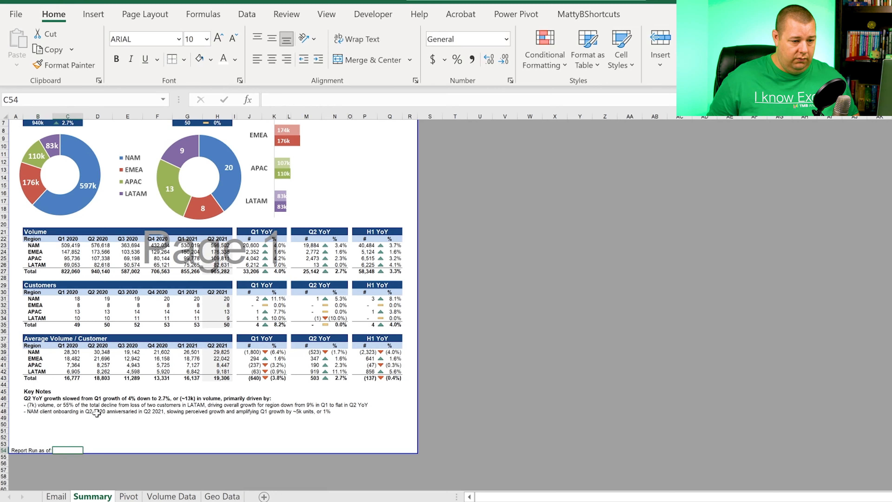
pyautogui.write('8/20')
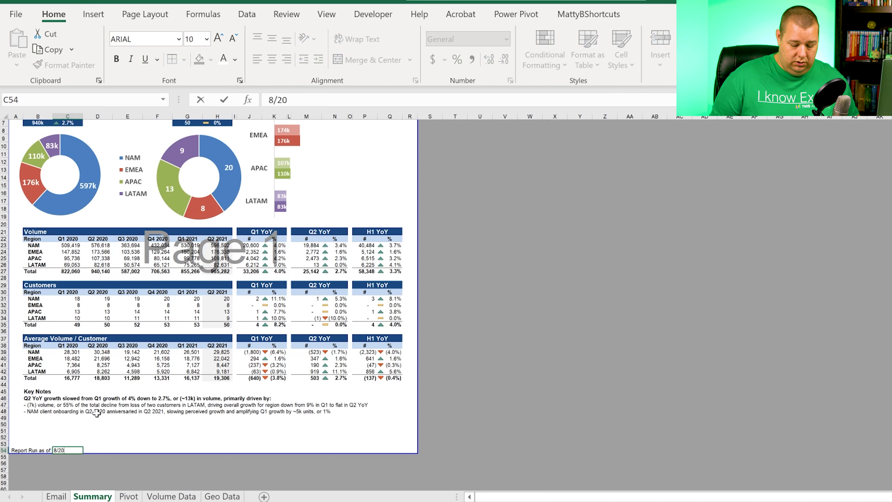
pyautogui.write('/2021')
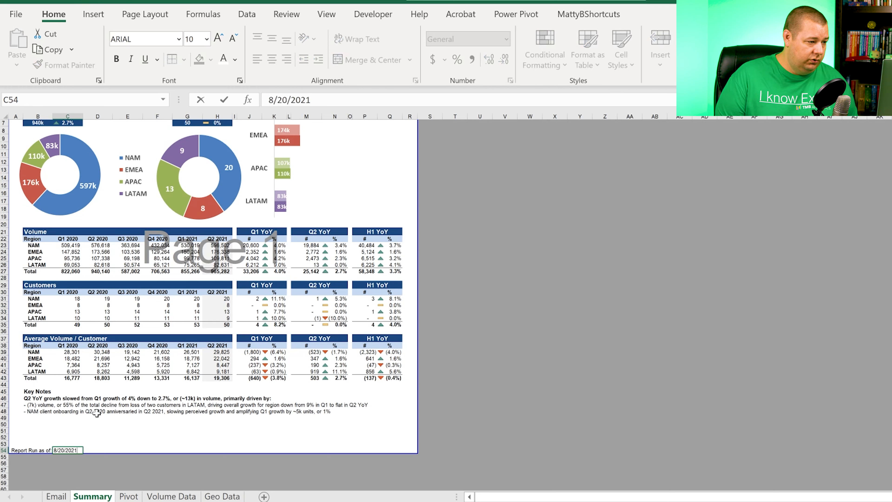
pyautogui.hotkey('ctrl', 'Return')
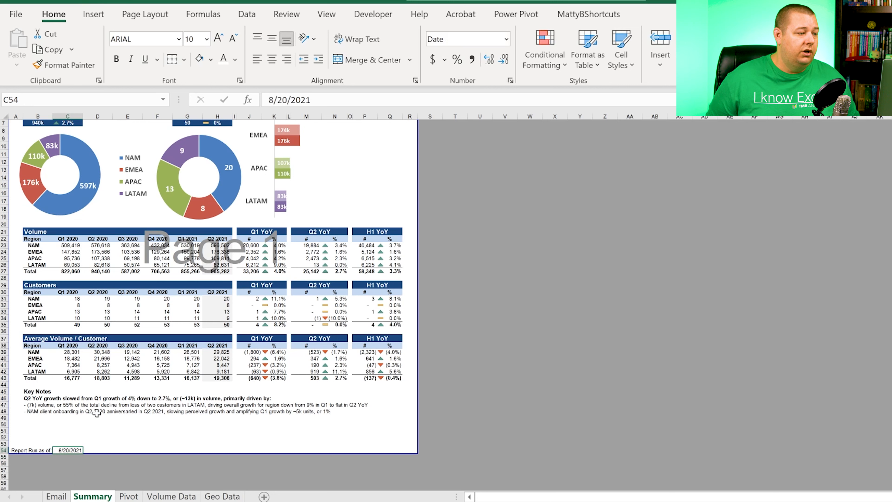
pyautogui.hotkey('shift', 'Left')
pyautogui.hotkey('shift', 'Left')
pyautogui.hotkey('ctrl', 'i')
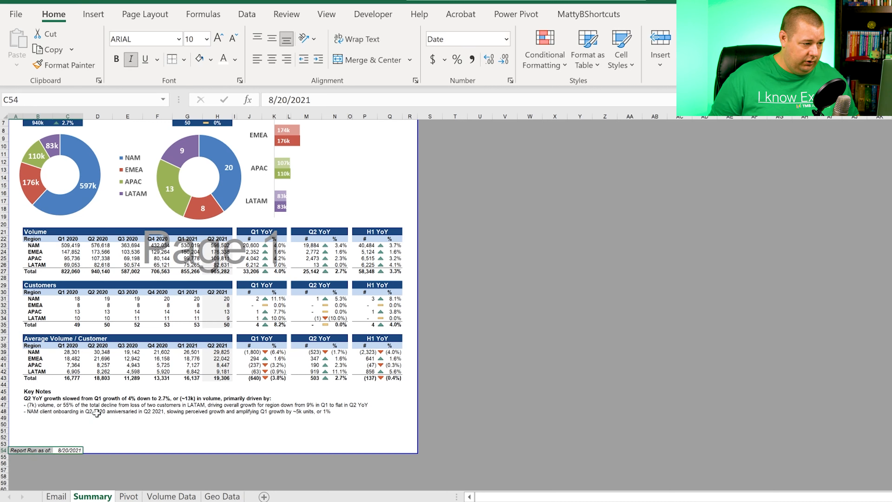
pyautogui.press('Right')
pyautogui.press('Right')
pyautogui.hotkey('ctrl', 'Up')
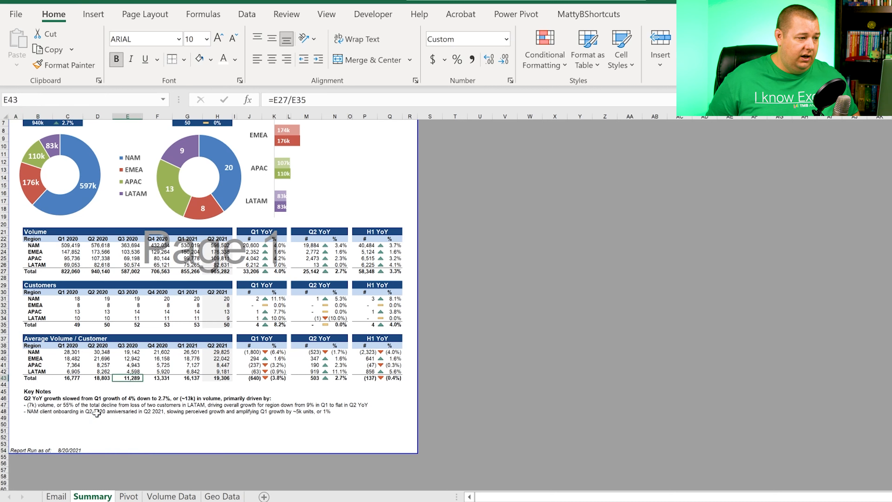
pyautogui.press('Left')
pyautogui.press('Left')
pyautogui.hotkey('ctrl', 'Down')
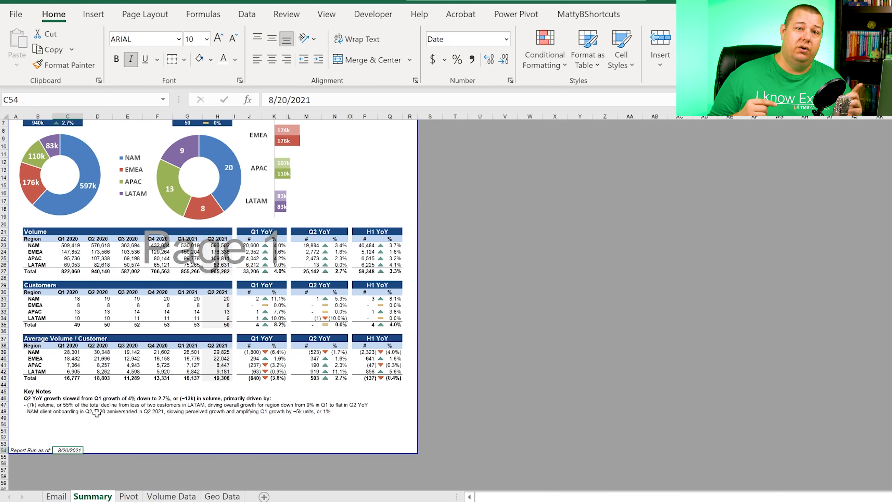
pyautogui.press('Left')
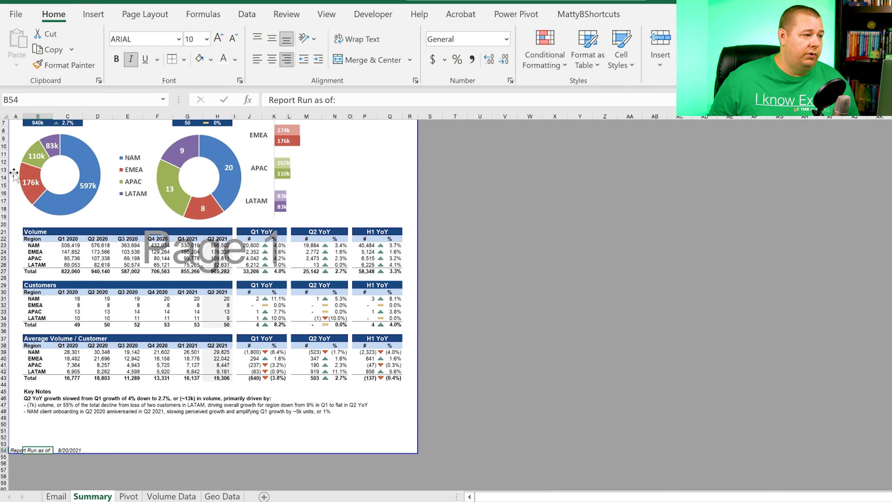
# Open the print preview of the Summary sheet and set its margins to Narrow
pyautogui.click(16, 15)
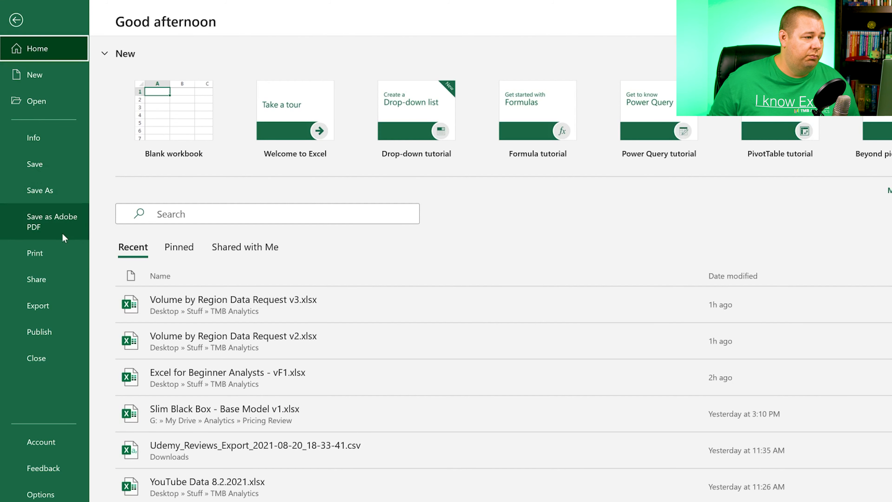
pyautogui.click(52, 253)
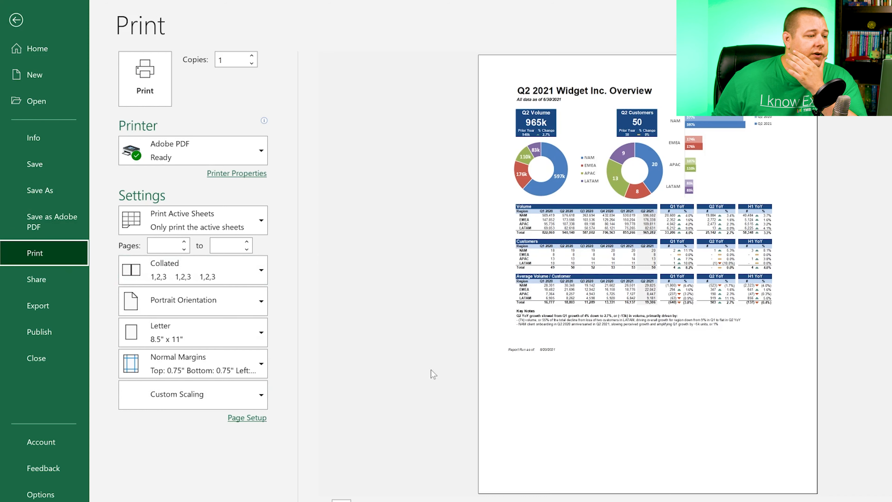
pyautogui.click(169, 364)
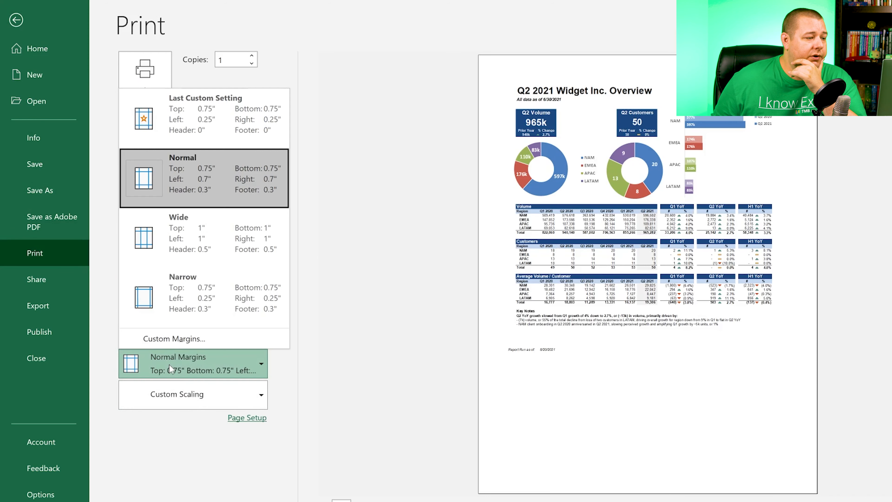
pyautogui.click(179, 296)
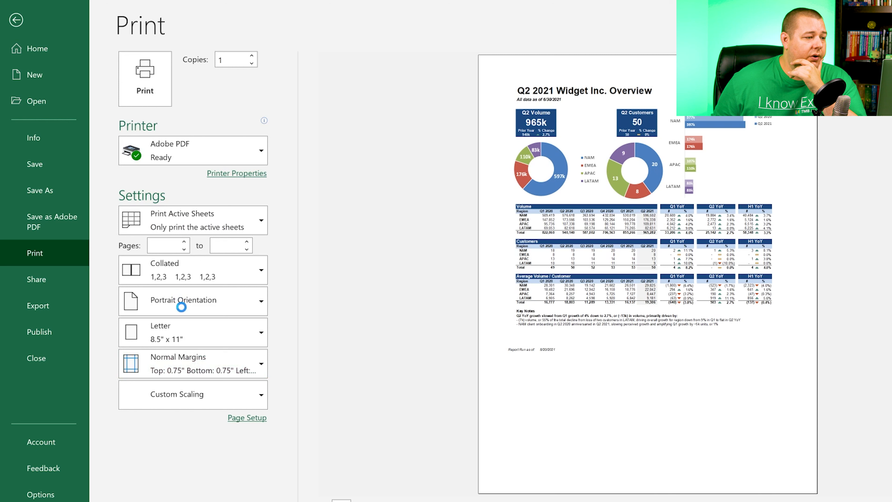
# Scale the printout to fit 1 page wide by 1 tall and center it horizontally on the page
pyautogui.click(193, 396)
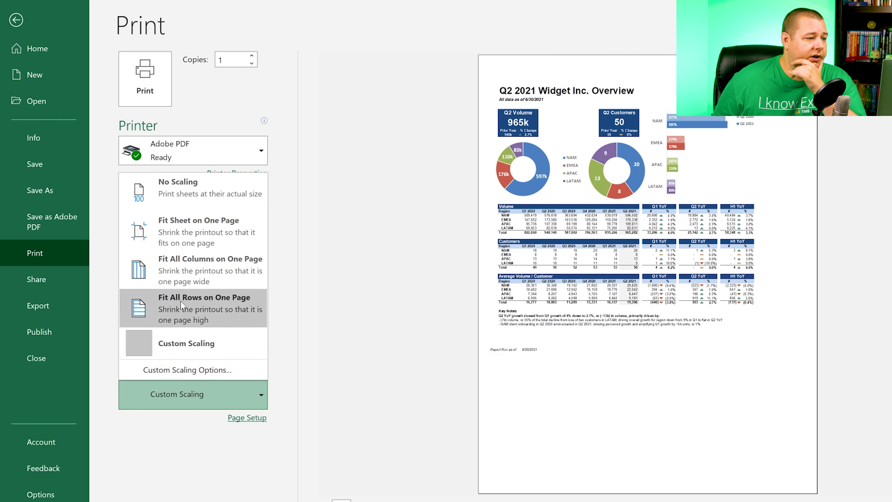
pyautogui.click(169, 368)
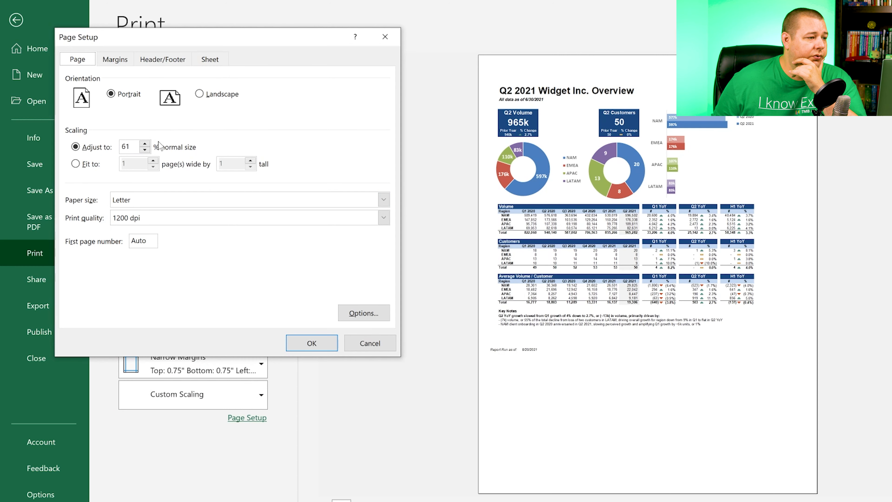
pyautogui.click(94, 165)
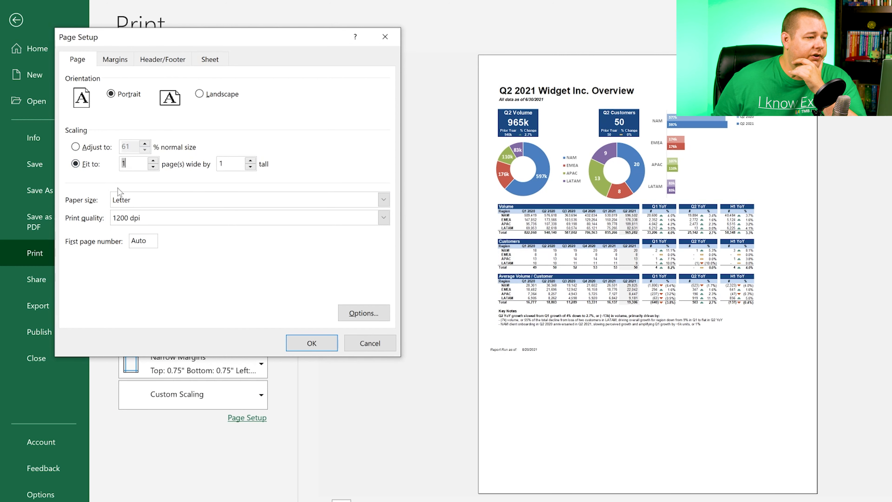
pyautogui.click(127, 62)
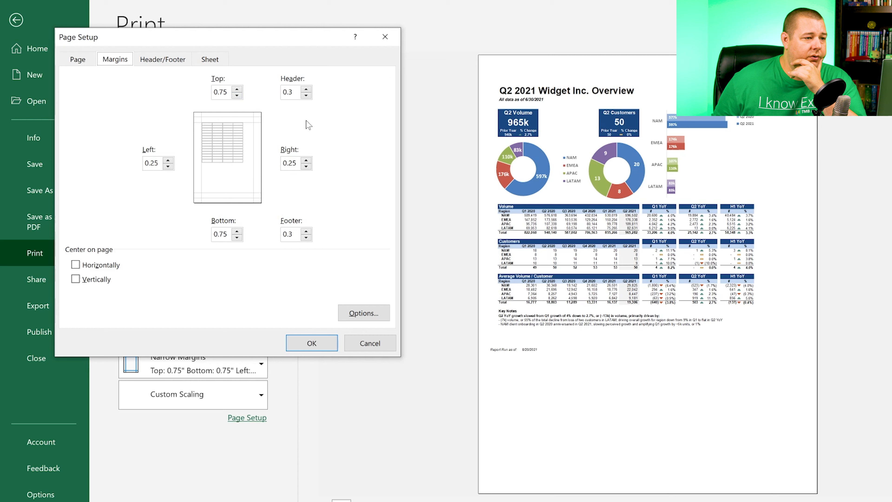
pyautogui.click(77, 267)
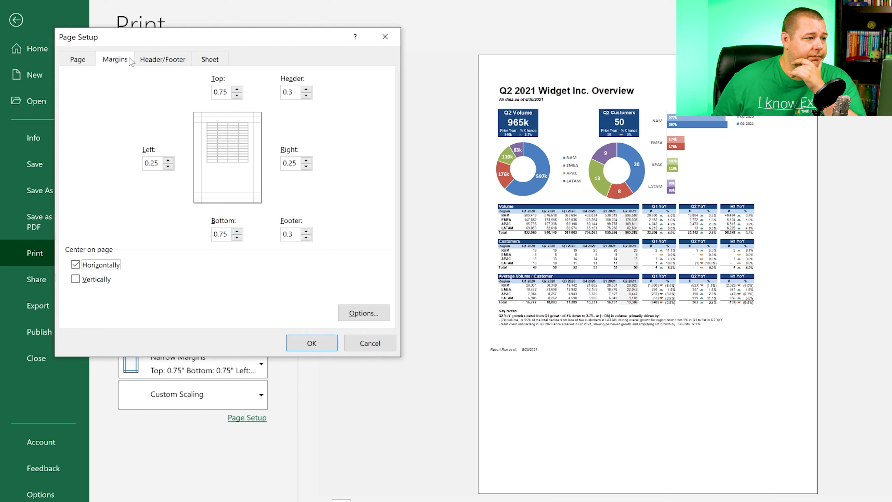
pyautogui.click(310, 337)
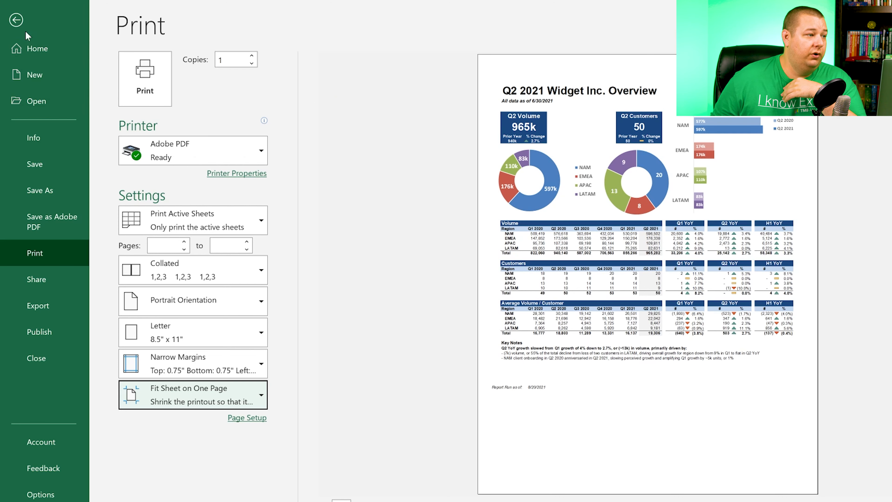
# Leave the print preview, return the Summary sheet to Normal view and select cell A1
pyautogui.click(16, 20)
pyautogui.click(506, 306)
pyautogui.scroll(2, 509, 311)
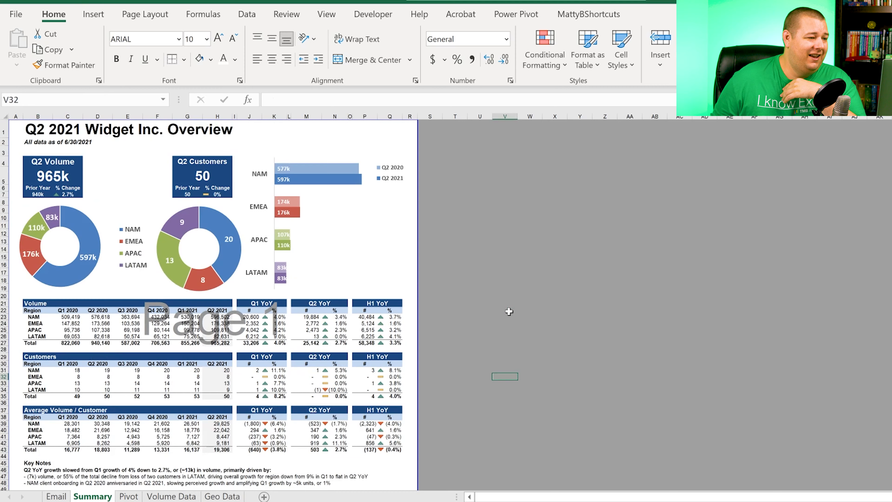
pyautogui.click(807, 501)
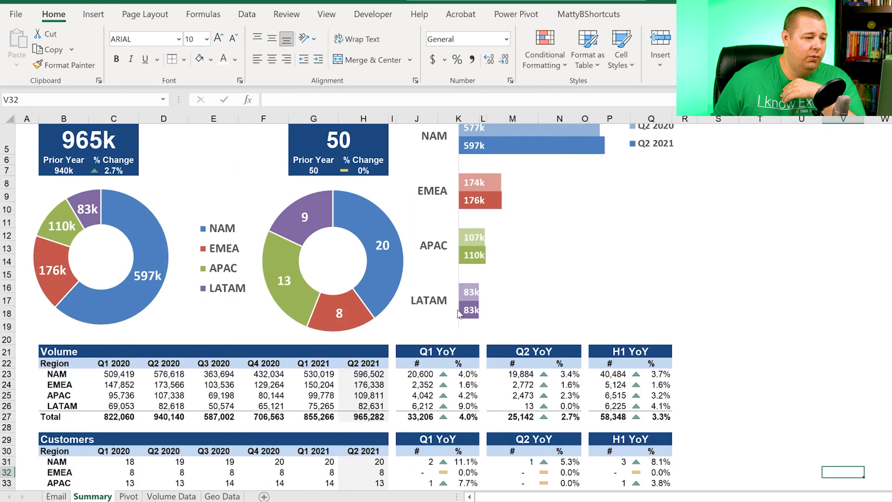
pyautogui.scroll(2, 457, 309)
pyautogui.click(695, 280)
pyautogui.click(755, 260)
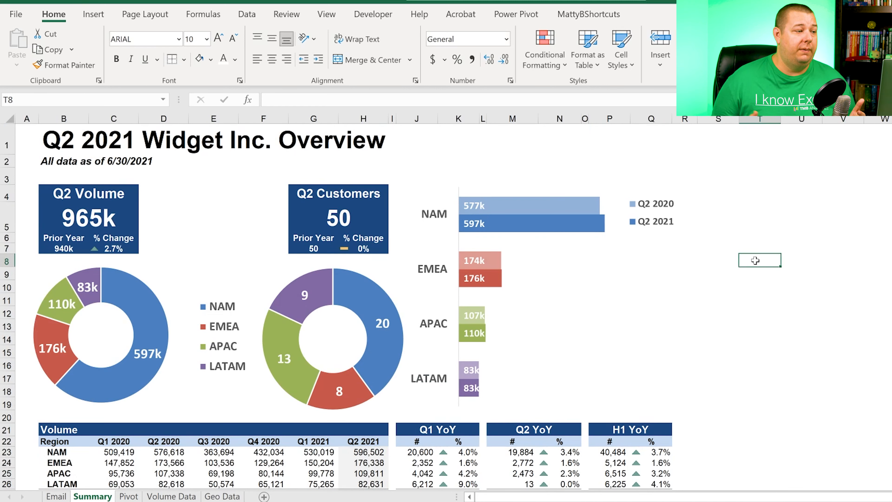
pyautogui.hotkey('ctrl', 'Home')
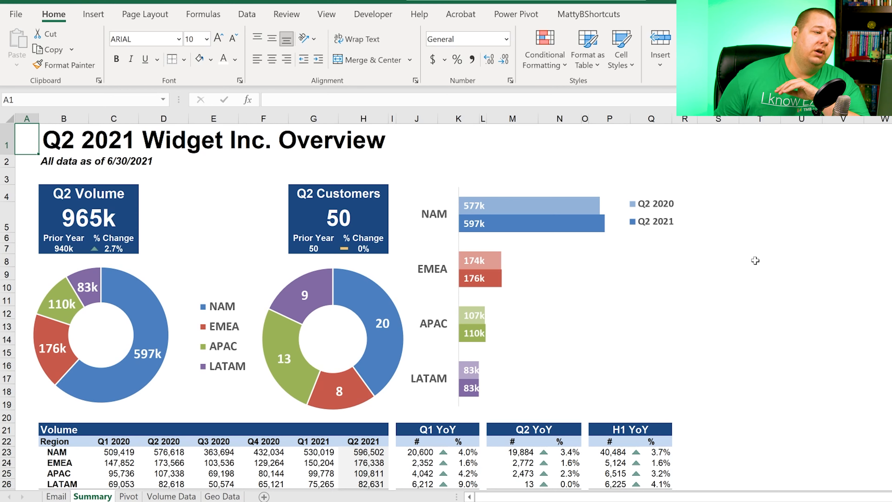
# Review the finished Summary sheet from the KPI cards and charts through the regional tables, key notes and report date
pyautogui.scroll(-2, 729, 286)
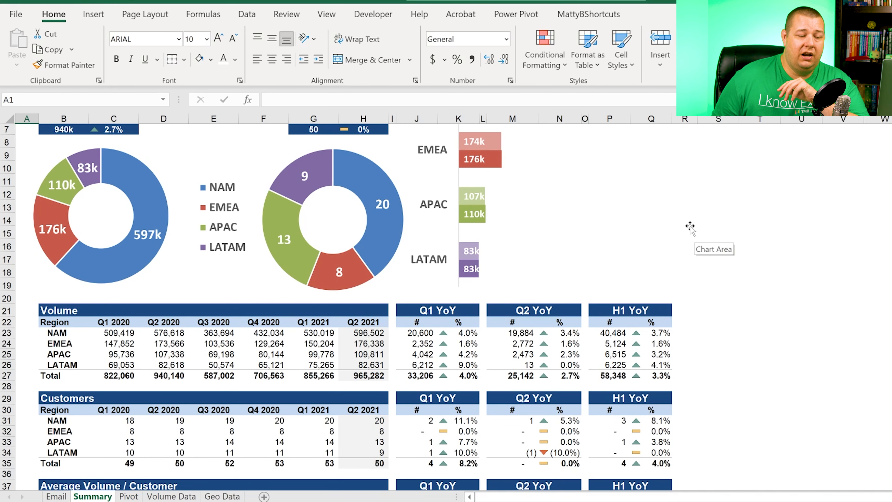
pyautogui.scroll(-4, 705, 267)
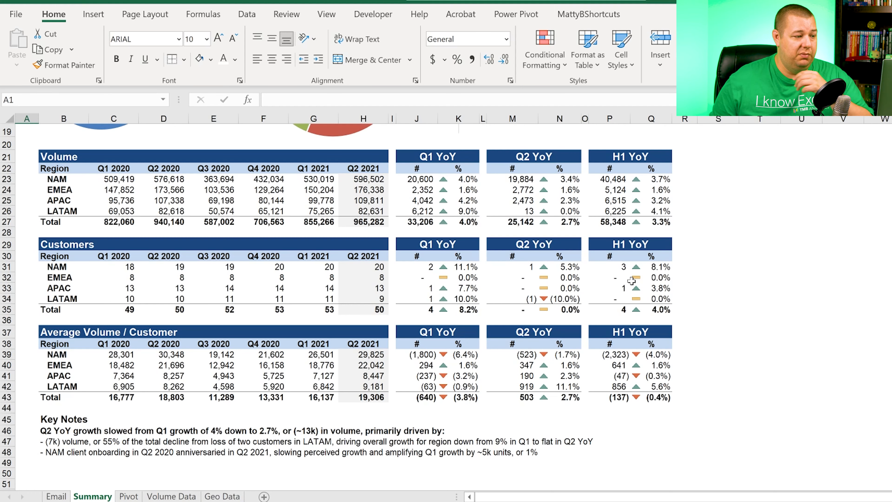
pyautogui.scroll(4, 632, 279)
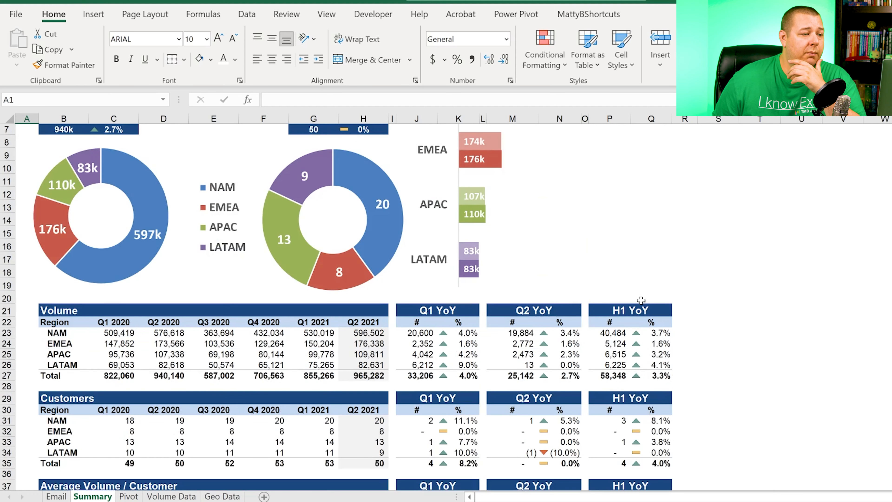
pyautogui.scroll(2, 653, 299)
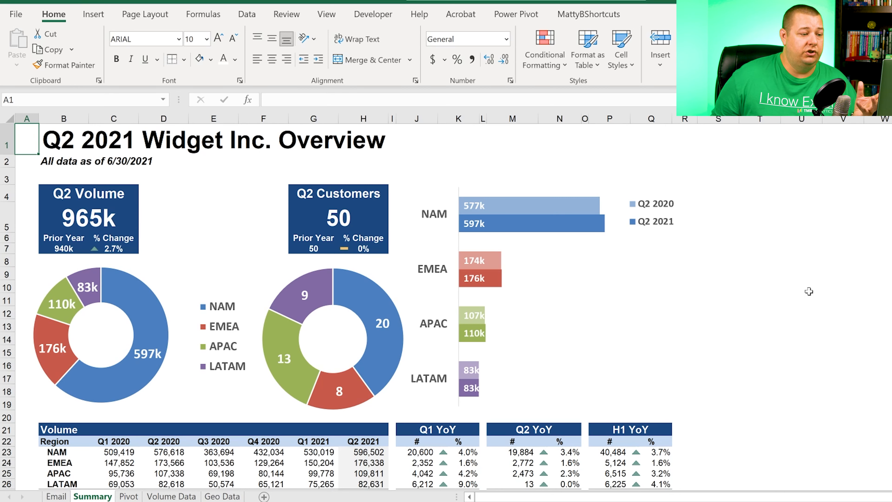
pyautogui.scroll(-2, 659, 228)
pyautogui.scroll(-3, 659, 228)
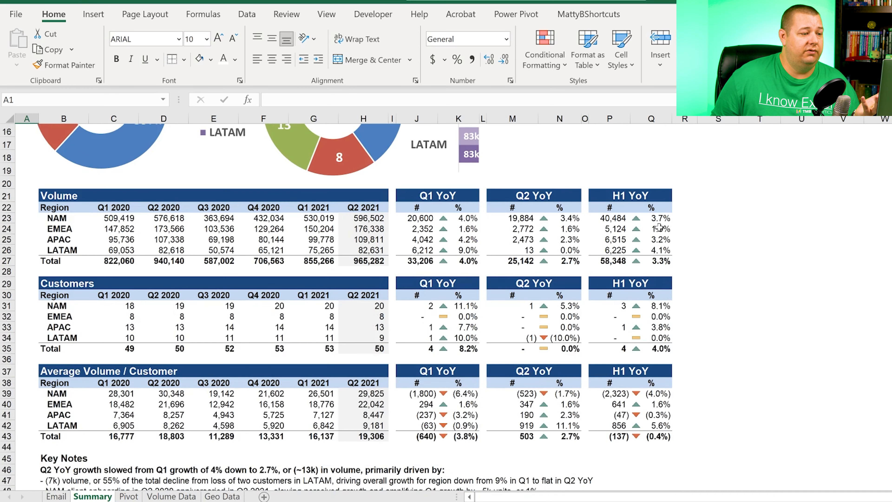
pyautogui.scroll(-2, 666, 237)
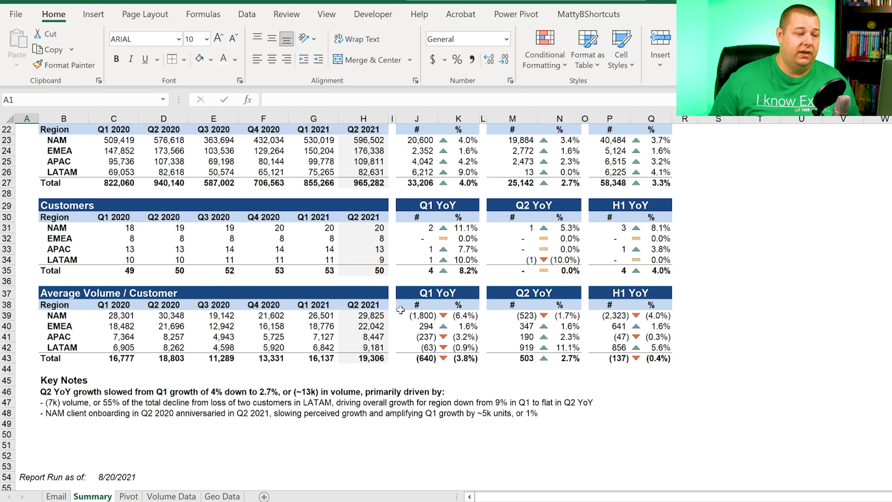
# Select the report title in B1 and recheck the page layout from the title down to the run date and back
pyautogui.scroll(7, 401, 310)
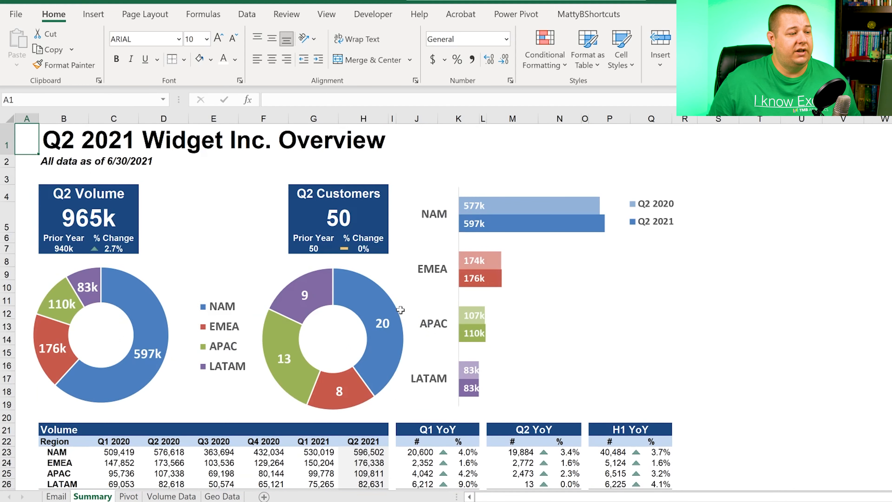
pyautogui.click(70, 149)
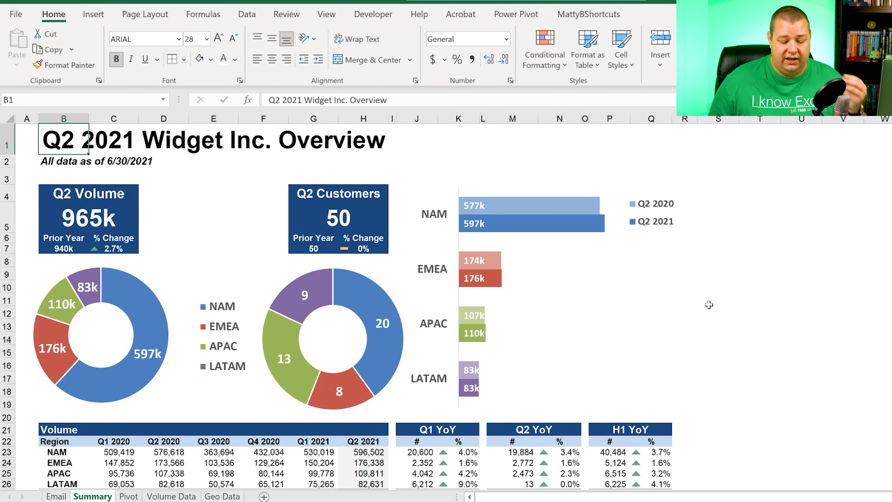
pyautogui.scroll(-4, 738, 289)
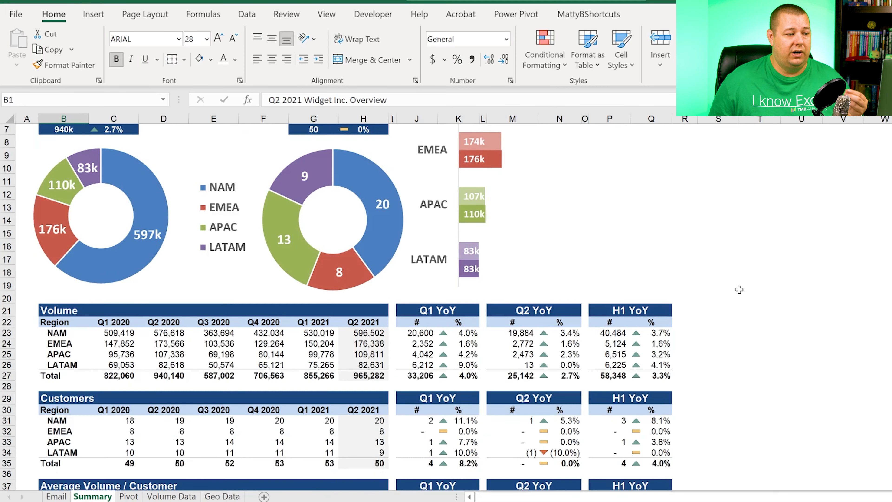
pyautogui.scroll(-6, 739, 289)
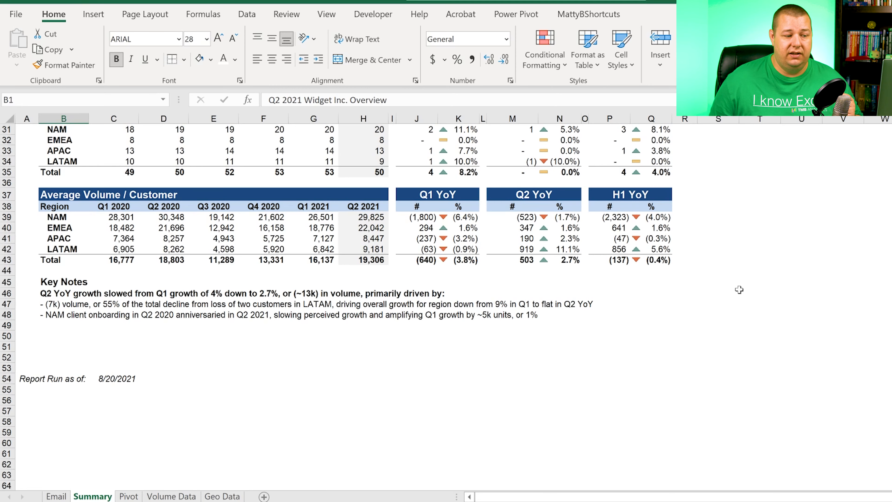
pyautogui.scroll(7, 772, 299)
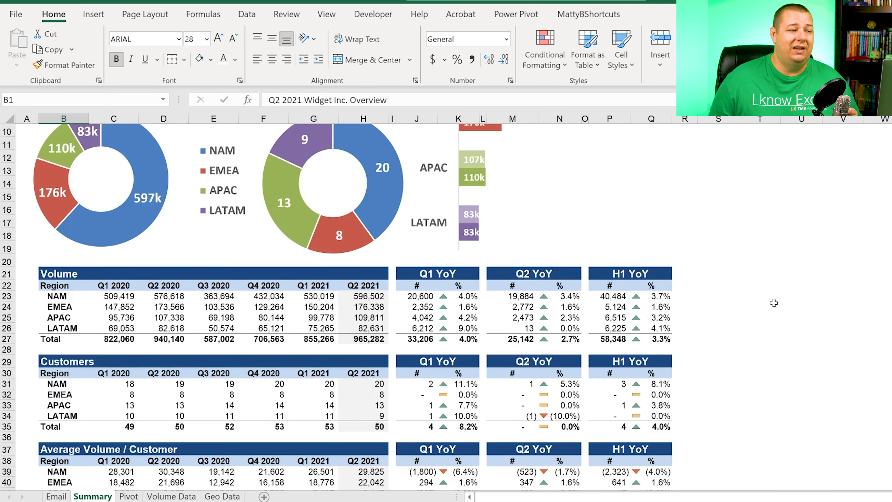
pyautogui.scroll(3, 773, 302)
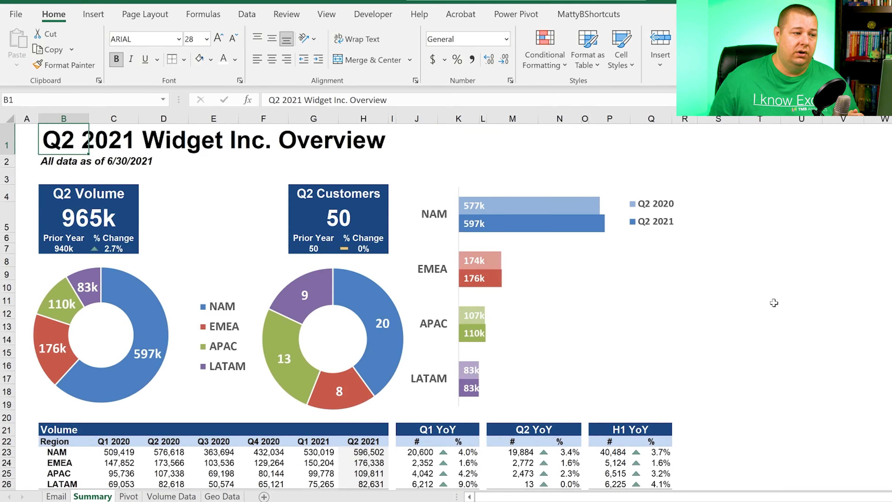